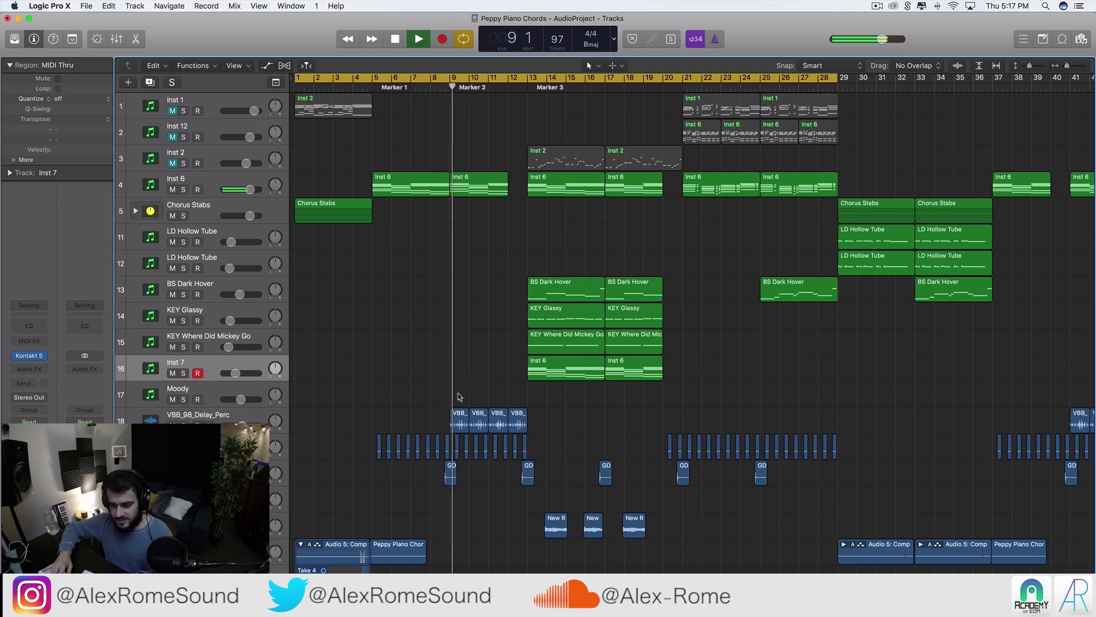
- Delete the GD_snare_03 region just before bar 9
{"action": "scroll", "coordinate": [446, 469], "scroll_direction": "up", "scroll_amount": 5}
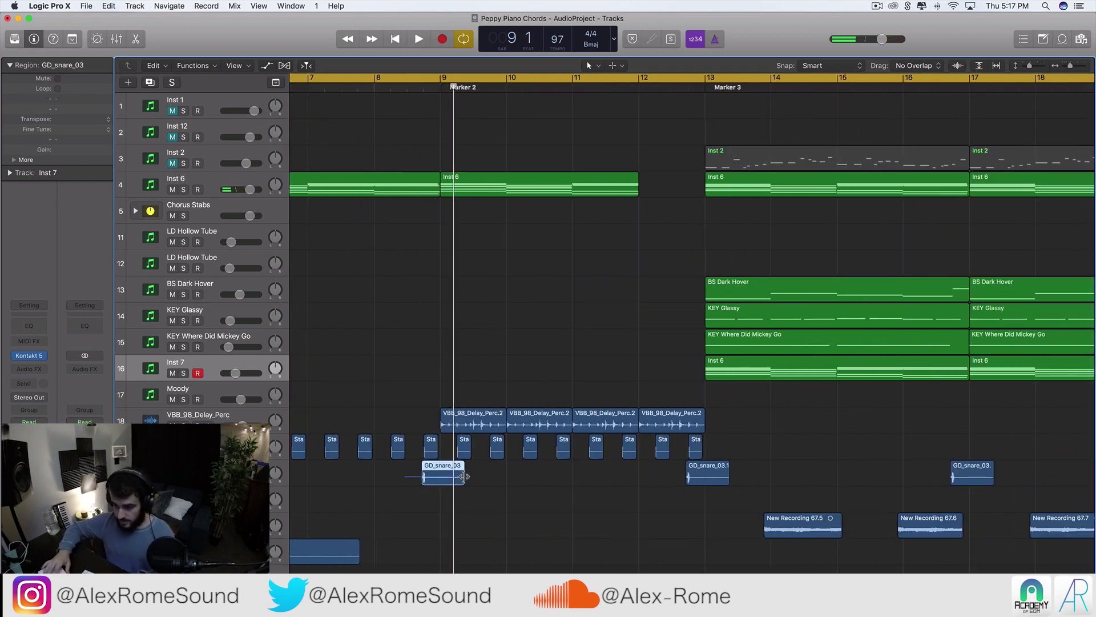
{"action": "scroll", "coordinate": [628, 508], "scroll_direction": "left", "scroll_amount": 3}
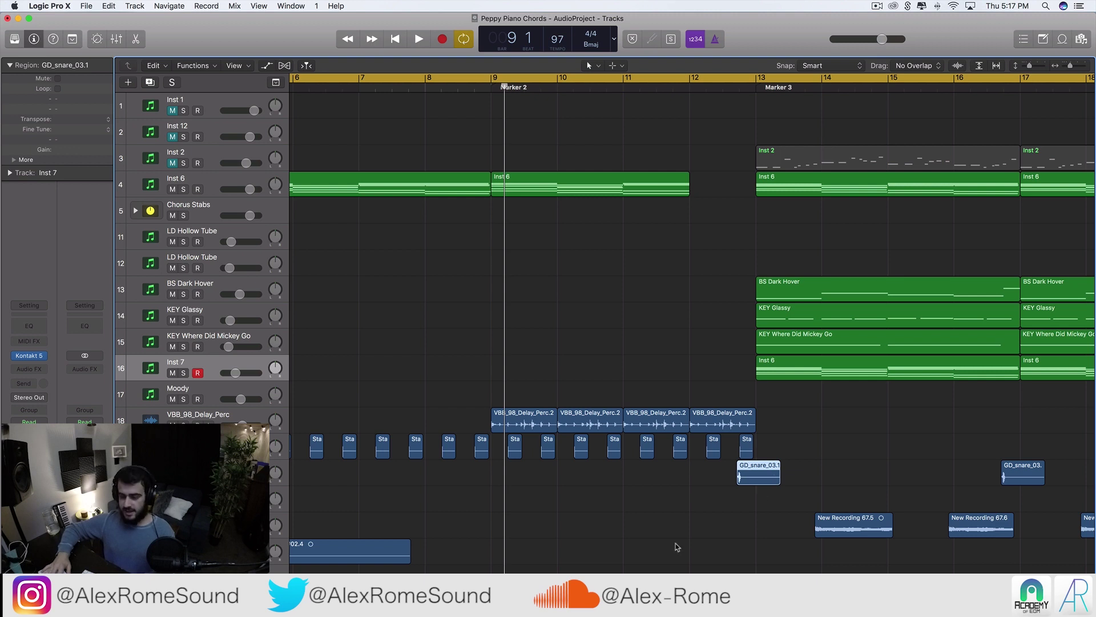
{"action": "key", "text": "super+Left"}
{"action": "key", "text": "super+Left"}
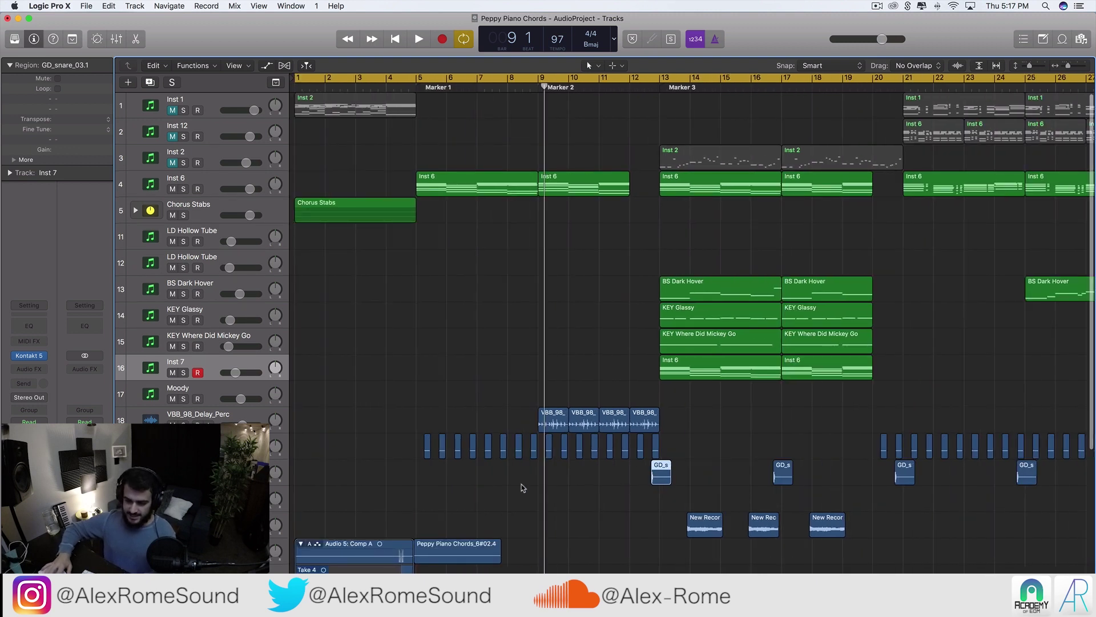
- Set the cycle range to bars 9 to 15 and play the section with the VBB_98_Delay_Perc regions
{"action": "left_click", "coordinate": [528, 83]}
{"action": "left_click_drag", "start_coordinate": [545, 76], "coordinate": [721, 77]}
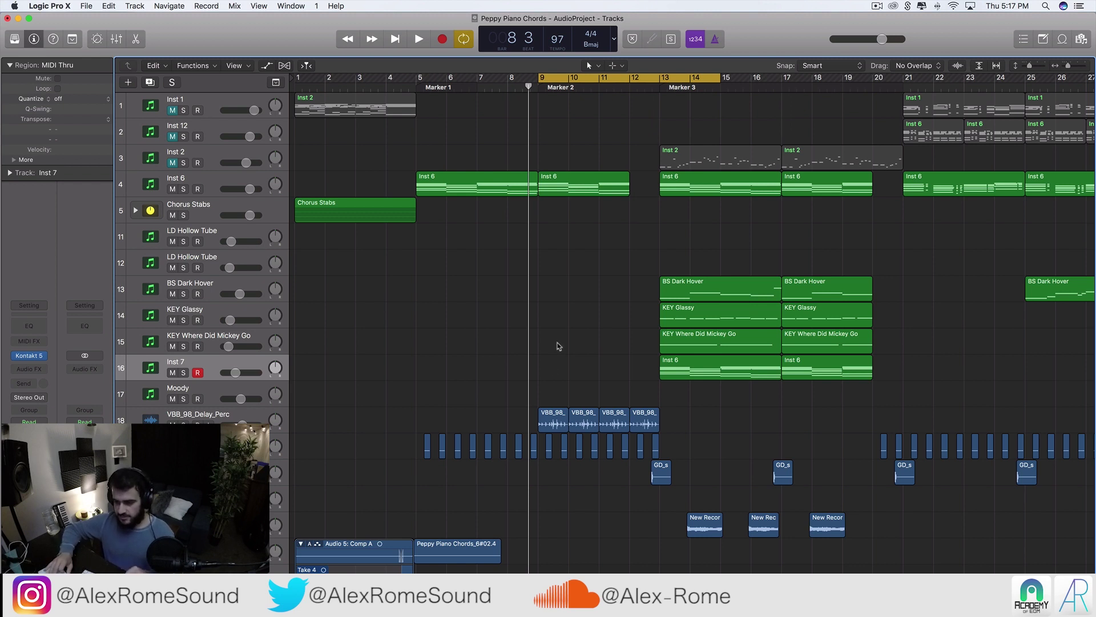
{"action": "left_click_drag", "start_coordinate": [535, 402], "coordinate": [655, 414]}
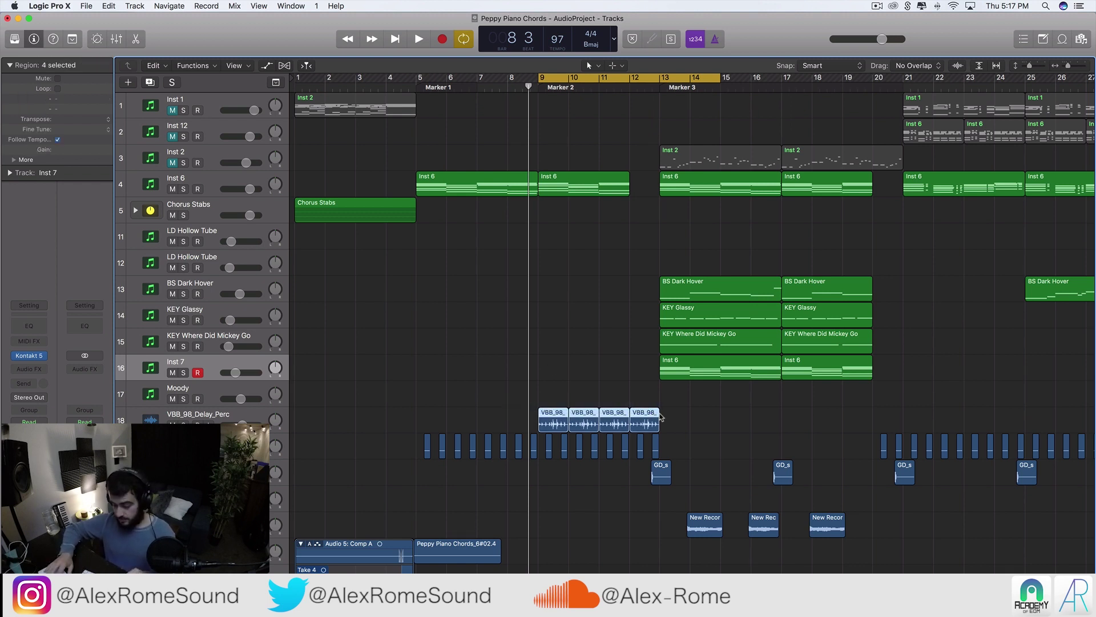
{"action": "left_click", "coordinate": [680, 426]}
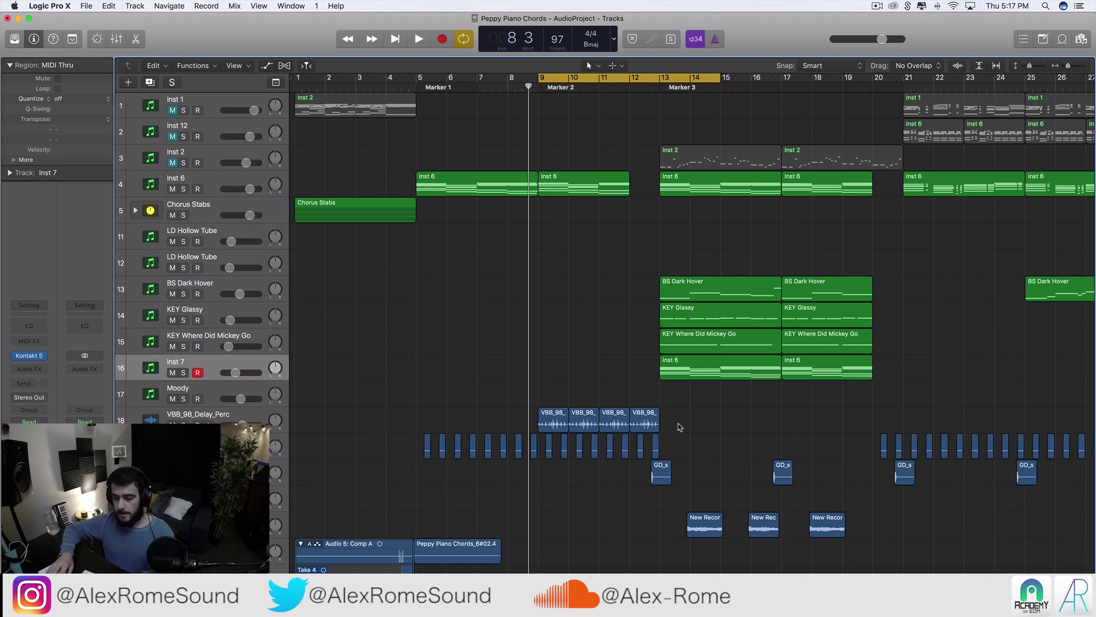
{"action": "key", "text": "space"}
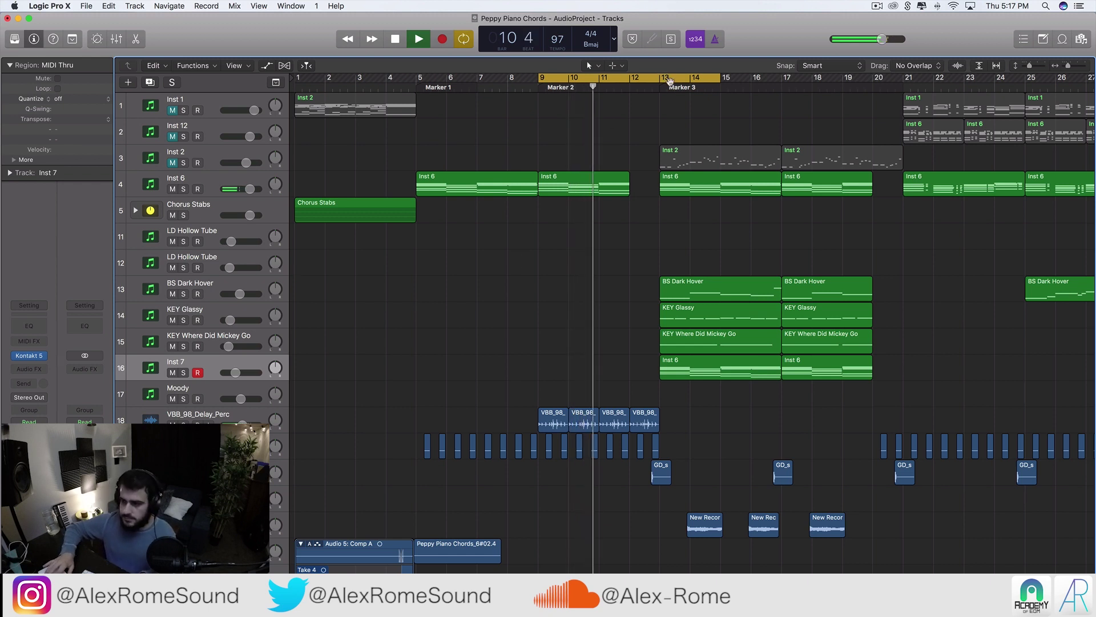
- Extend the end of the cycle range to about bar 19 during playback to hear the section from Marker 3
{"action": "mouse_move", "coordinate": [721, 77]}
{"action": "left_click_drag", "start_coordinate": [721, 78], "coordinate": [849, 78]}
{"action": "scroll", "coordinate": [720, 431], "scroll_direction": "down", "scroll_amount": 1}
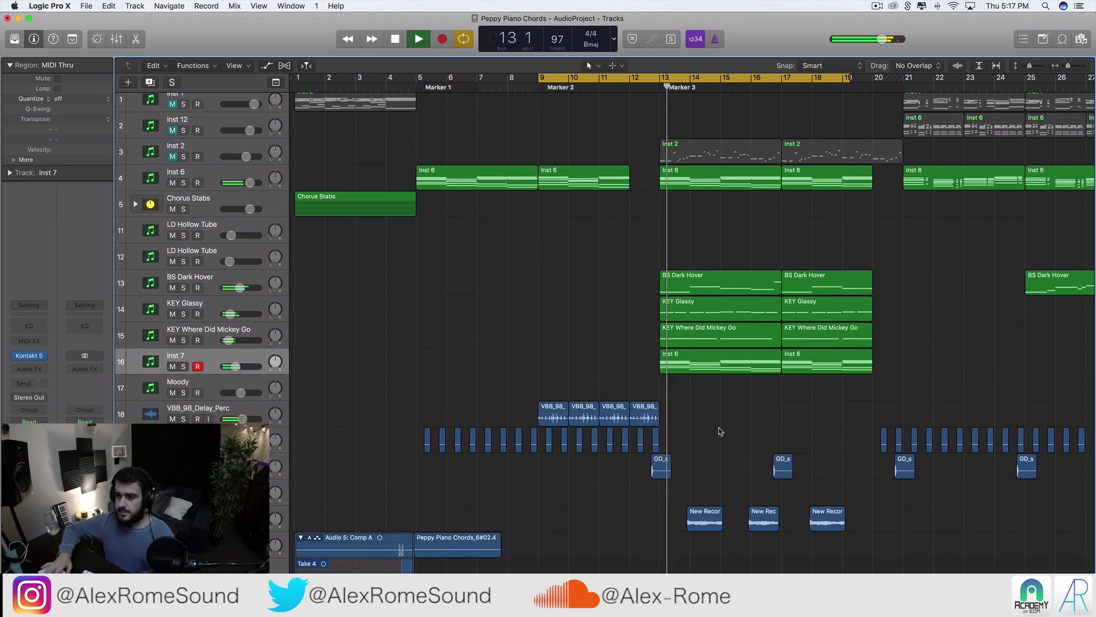
{"action": "scroll", "coordinate": [719, 432], "scroll_direction": "right", "scroll_amount": 3}
- Stop playback, set the cycle range to bars 13 to 21 and play it
{"action": "key", "text": "space"}
{"action": "left_click_drag", "start_coordinate": [518, 74], "coordinate": [761, 91]}
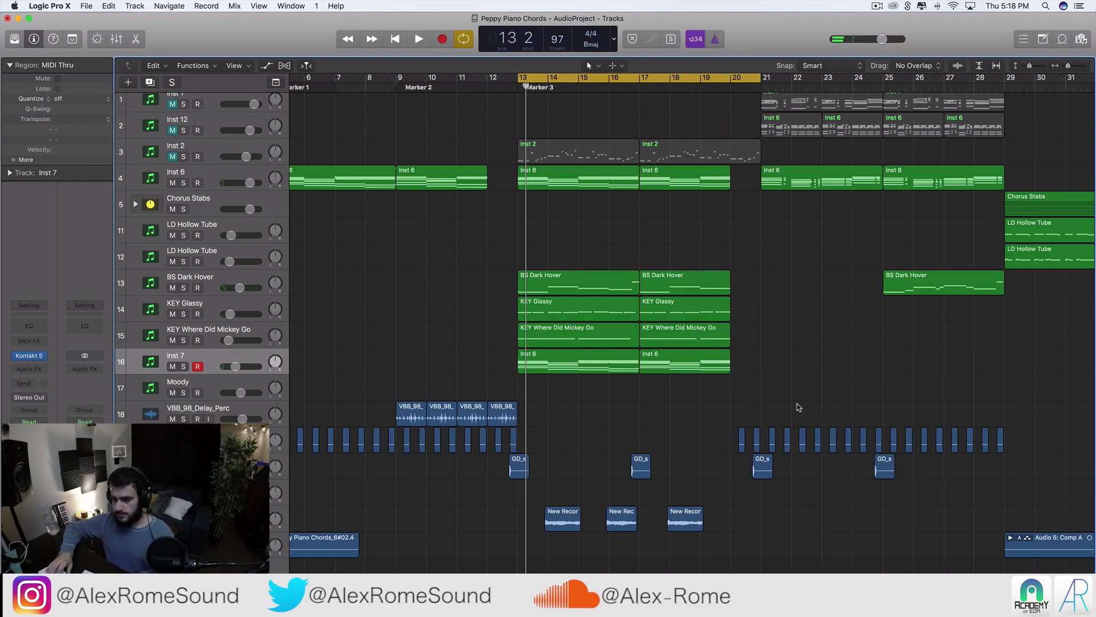
{"action": "key", "text": "space"}
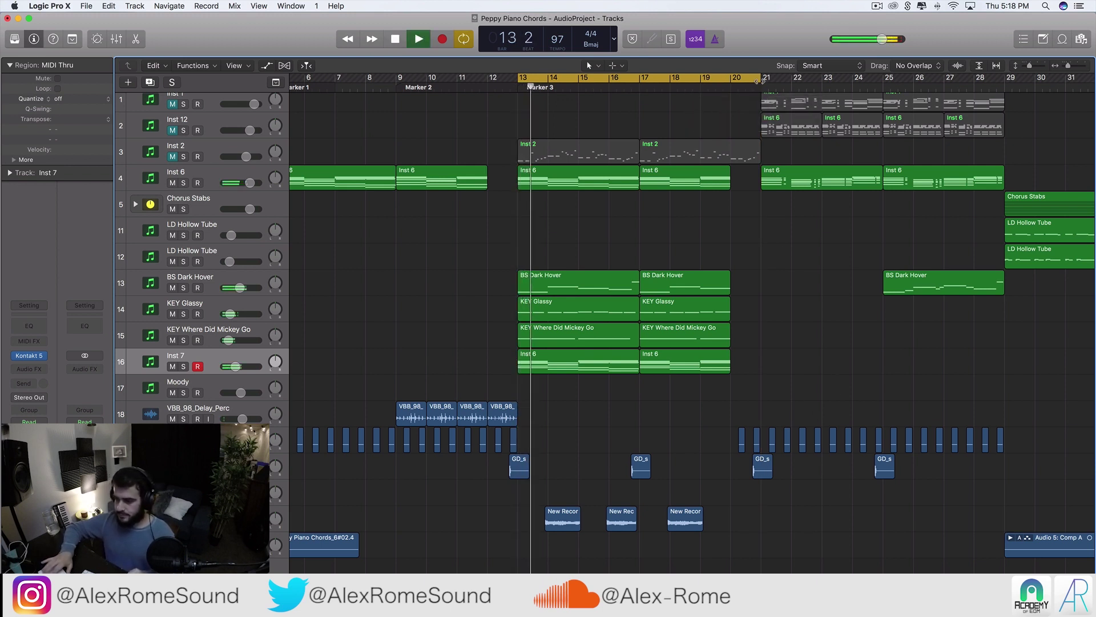
- Extend the cycle range to bar 29 and examine the instrument, percussion and Pre Chorus Drums tracks during playback
{"action": "left_click_drag", "start_coordinate": [759, 77], "coordinate": [1005, 79]}
{"action": "scroll", "coordinate": [753, 278], "scroll_direction": "down", "scroll_amount": 2}
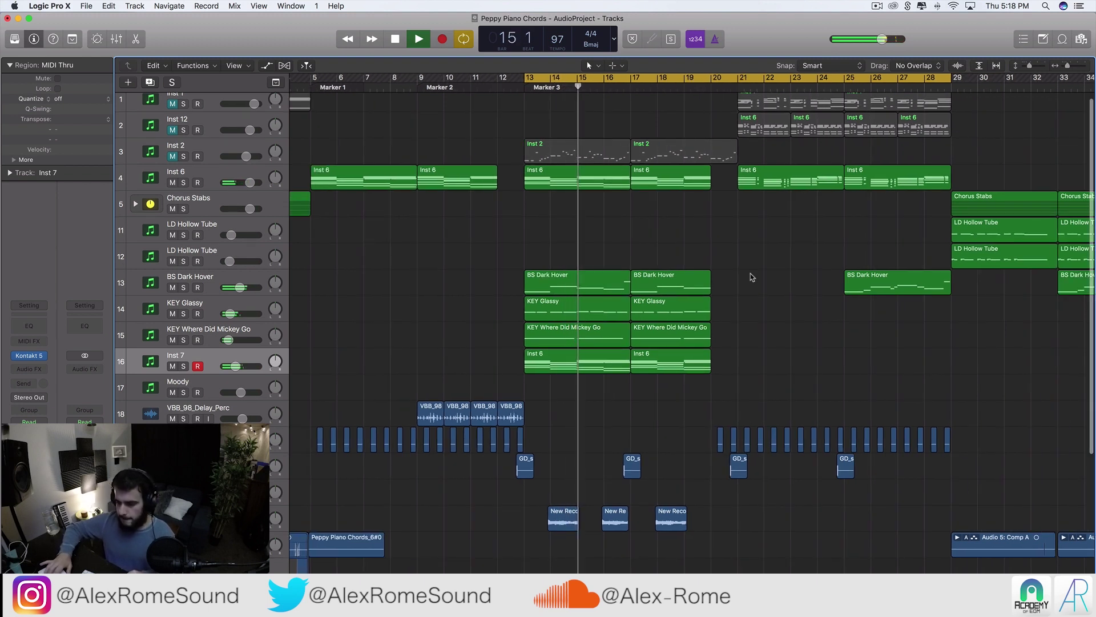
{"action": "scroll", "coordinate": [756, 285], "scroll_direction": "down", "scroll_amount": 2}
{"action": "scroll", "coordinate": [757, 287], "scroll_direction": "down", "scroll_amount": 5}
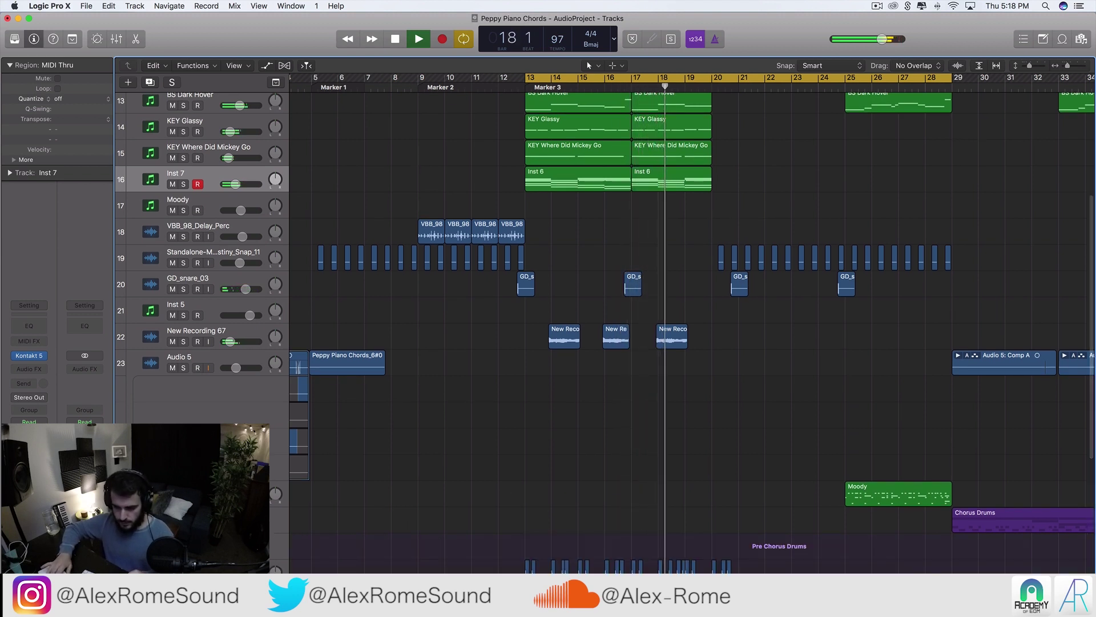
{"action": "scroll", "coordinate": [605, 331], "scroll_direction": "down", "scroll_amount": 3}
{"action": "scroll", "coordinate": [393, 353], "scroll_direction": "down", "scroll_amount": 5}
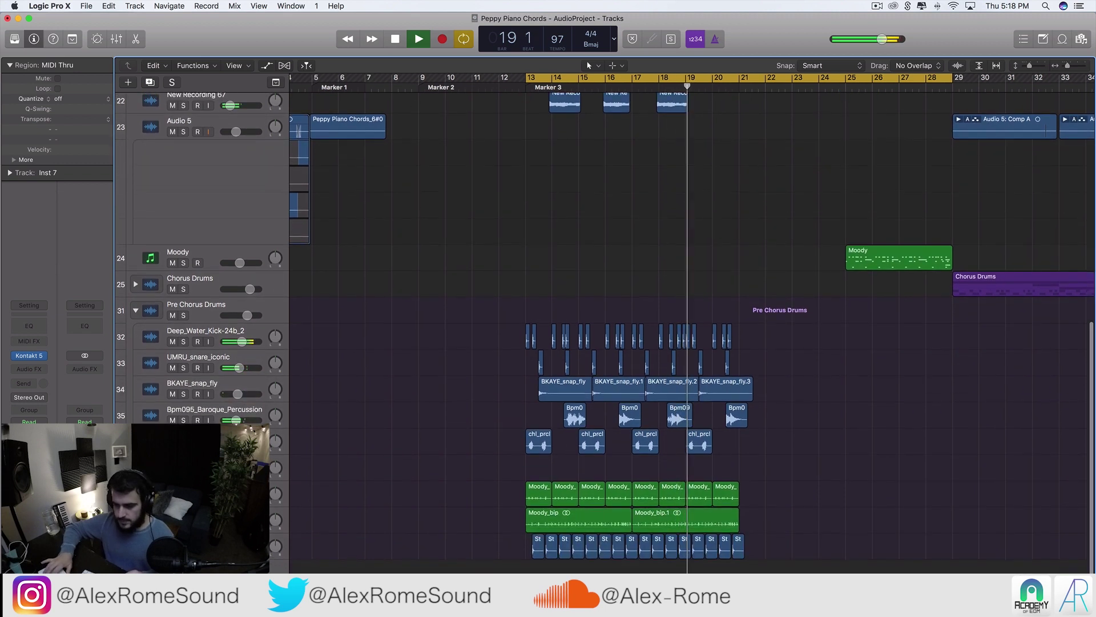
{"action": "scroll", "coordinate": [393, 353], "scroll_direction": "up", "scroll_amount": 10}
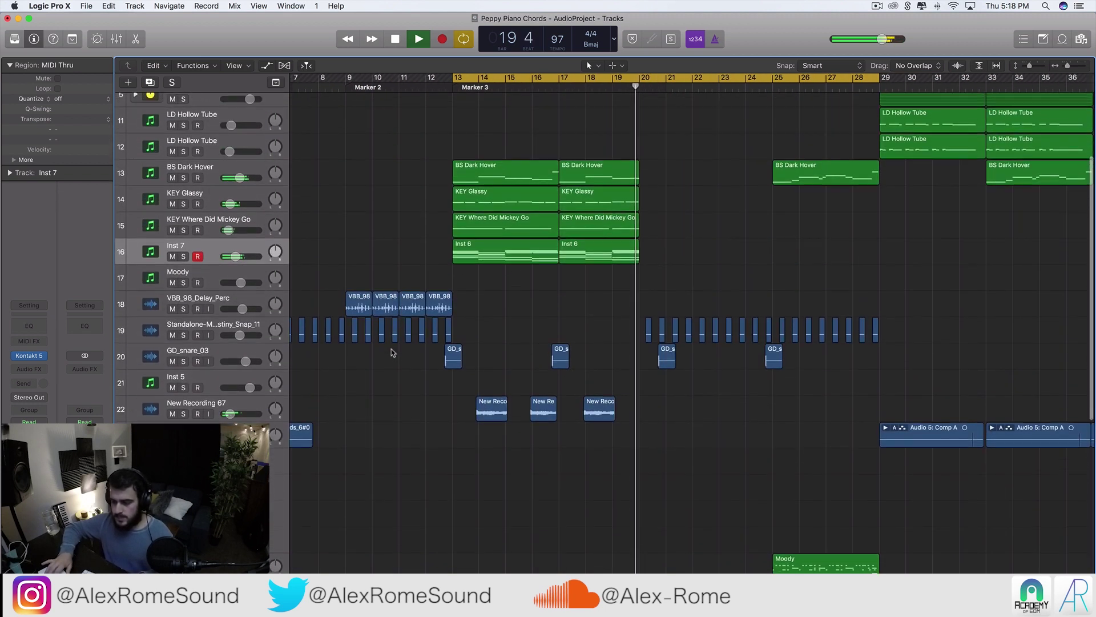
{"action": "scroll", "coordinate": [393, 353], "scroll_direction": "up", "scroll_amount": 3}
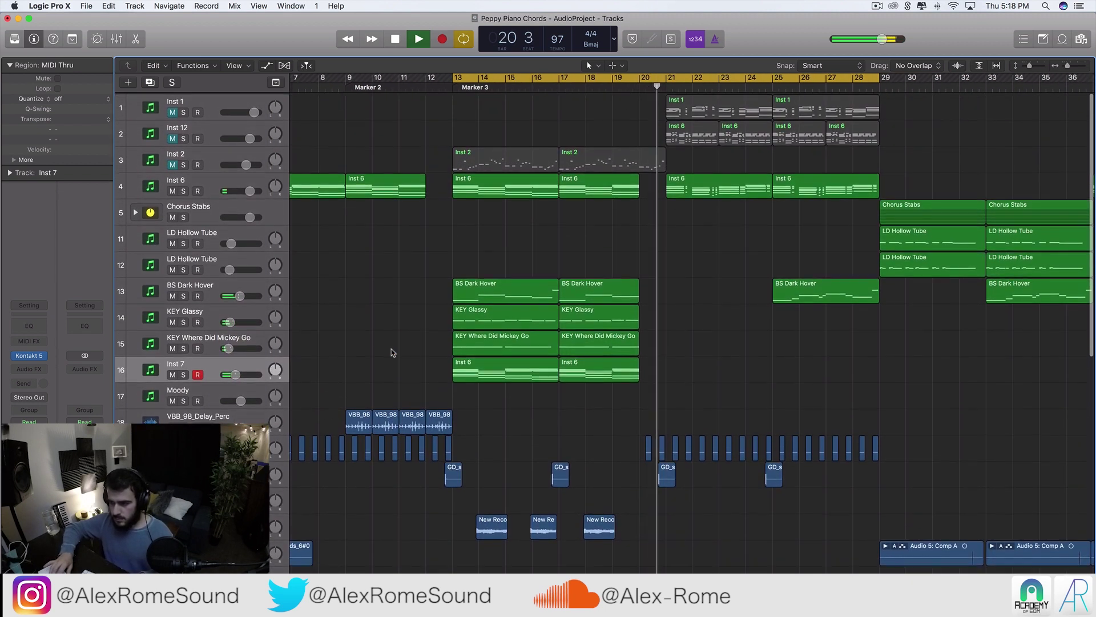
{"action": "scroll", "coordinate": [393, 353], "scroll_direction": "right", "scroll_amount": 2}
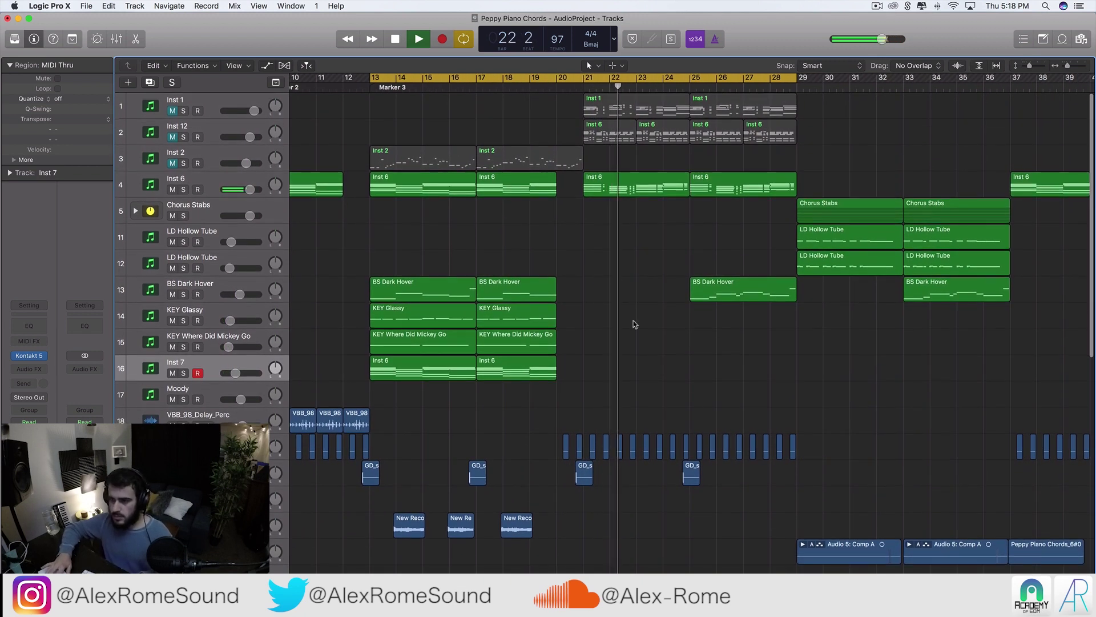
- Set the cycle range to bars 29 to 37 and play the Chorus Stabs and LD Hollow Tube section
{"action": "scroll", "coordinate": [632, 321], "scroll_direction": "right", "scroll_amount": 5}
{"action": "left_click_drag", "start_coordinate": [543, 83], "coordinate": [757, 94]}
{"action": "key", "text": "space"}
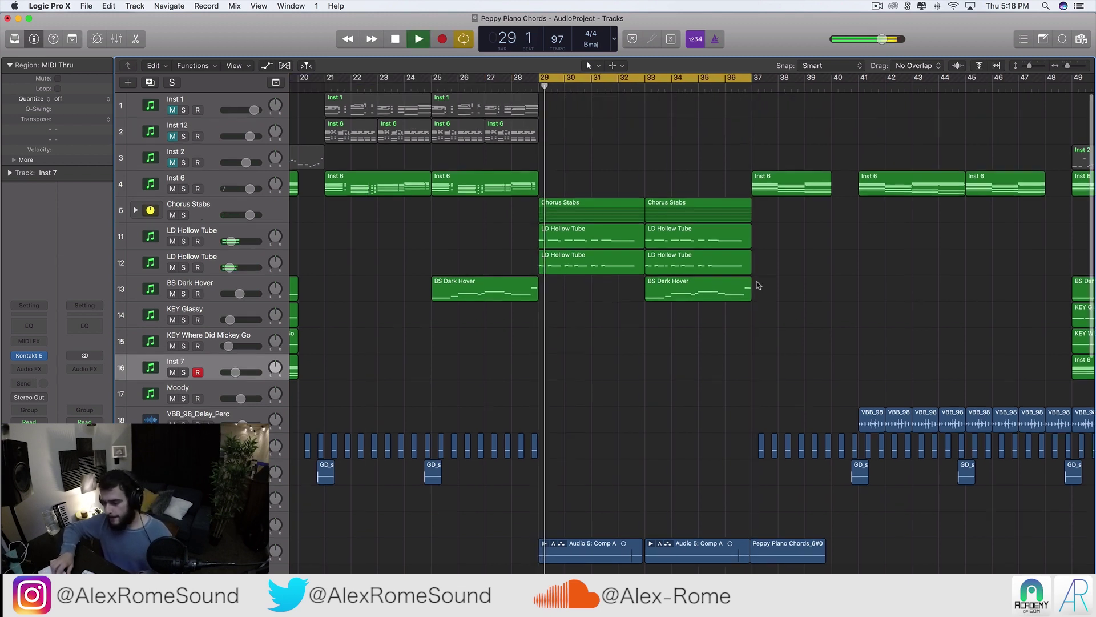
{"action": "scroll", "coordinate": [759, 285], "scroll_direction": "down", "scroll_amount": 2}
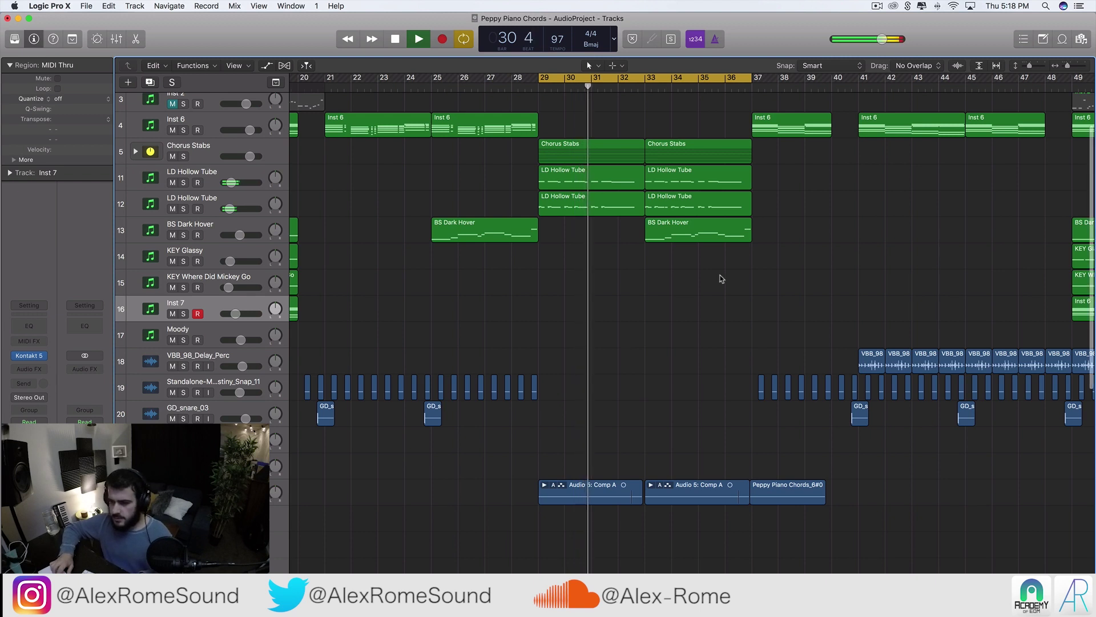
{"action": "scroll", "coordinate": [721, 277], "scroll_direction": "right", "scroll_amount": 5}
{"action": "scroll", "coordinate": [721, 278], "scroll_direction": "up", "scroll_amount": 2}
{"action": "scroll", "coordinate": [721, 279], "scroll_direction": "right", "scroll_amount": 3}
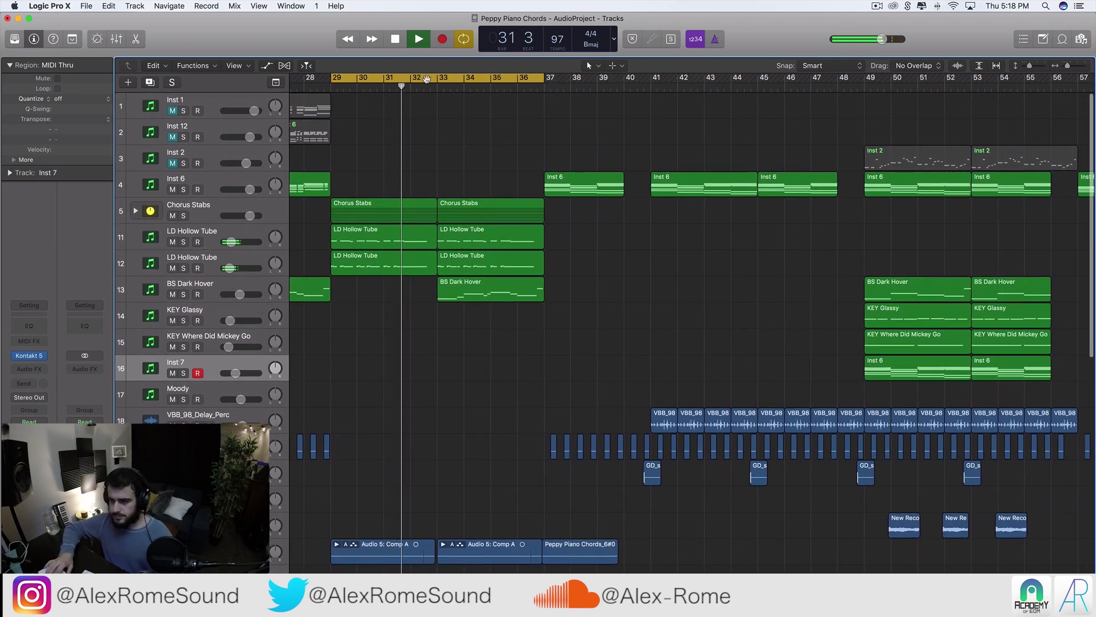
- Turn off cycle mode and examine the chorus tracks, including the bass, Audio 5 and Chorus Drums, during playback
{"action": "key", "text": "c"}
{"action": "scroll", "coordinate": [592, 240], "scroll_direction": "down", "scroll_amount": 5}
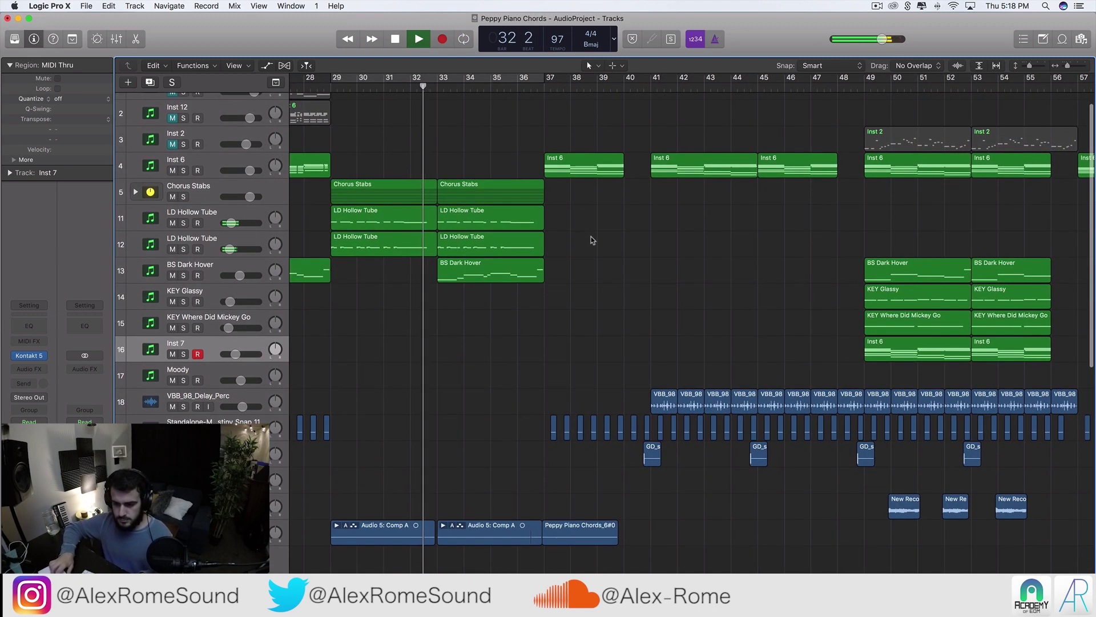
{"action": "scroll", "coordinate": [592, 240], "scroll_direction": "left", "scroll_amount": 5}
{"action": "scroll", "coordinate": [591, 236], "scroll_direction": "down", "scroll_amount": 3}
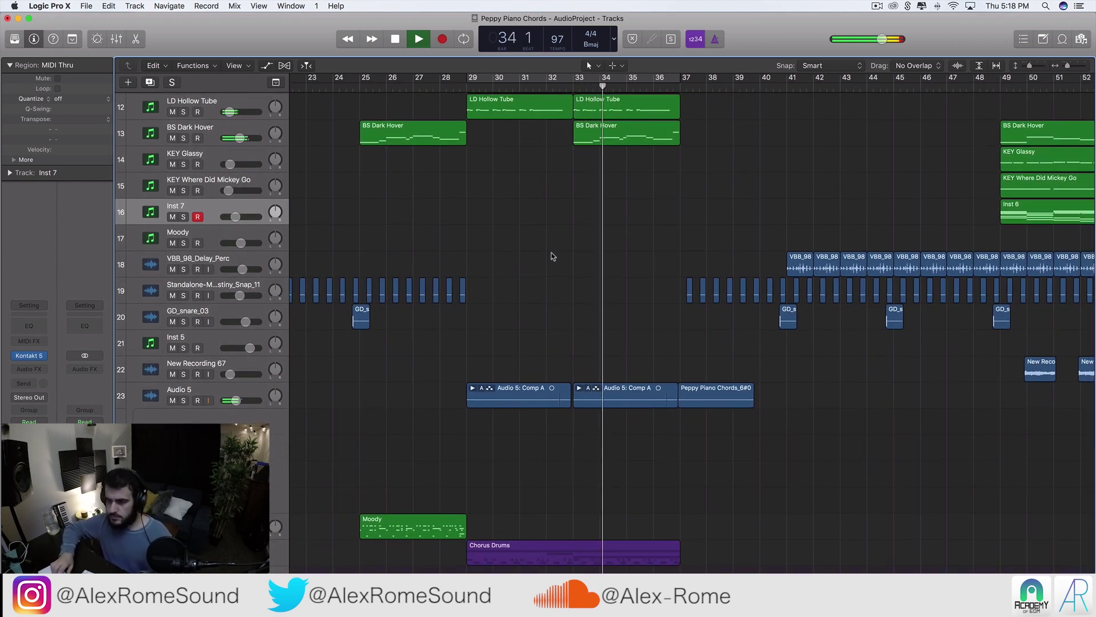
{"action": "scroll", "coordinate": [552, 255], "scroll_direction": "right", "scroll_amount": 3}
{"action": "scroll", "coordinate": [553, 256], "scroll_direction": "down", "scroll_amount": 10}
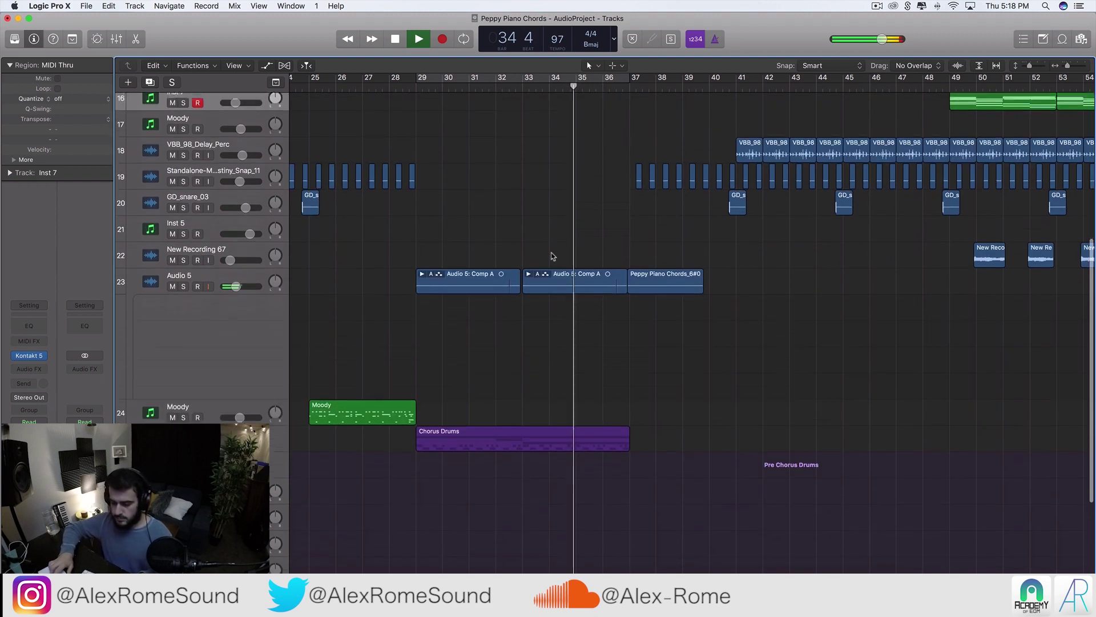
{"action": "scroll", "coordinate": [552, 257], "scroll_direction": "up", "scroll_amount": 7}
{"action": "scroll", "coordinate": [553, 256], "scroll_direction": "up", "scroll_amount": 10}
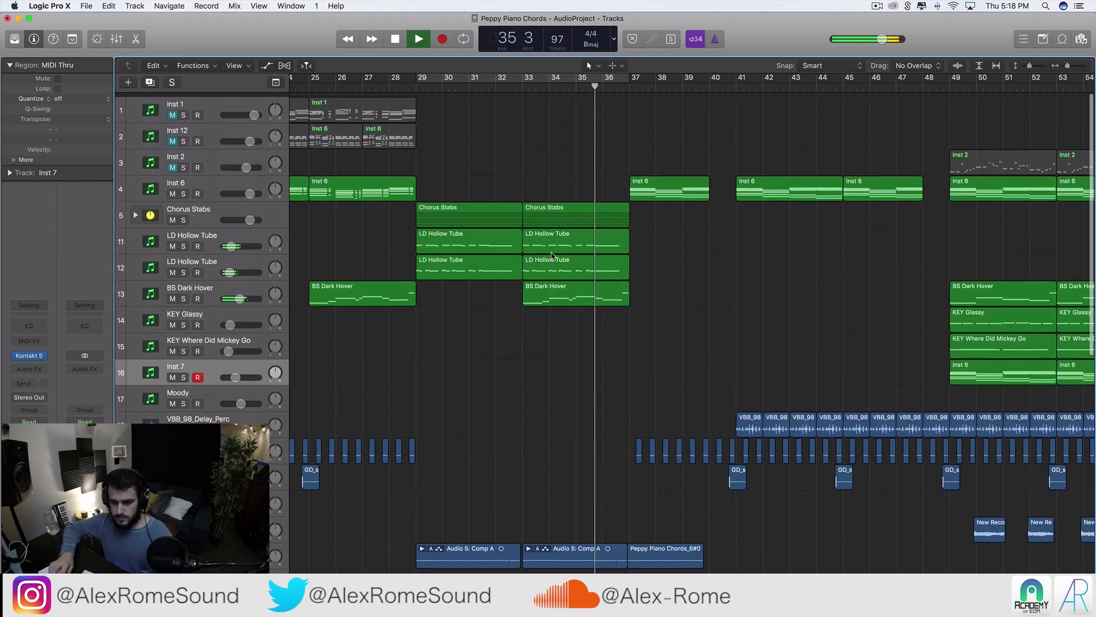
- Stop playback and rename the BS Dark Hover track to SAVE THIS BAS
{"action": "key", "text": "space"}
{"action": "left_click", "coordinate": [188, 294]}
{"action": "double_click", "coordinate": [196, 284]}
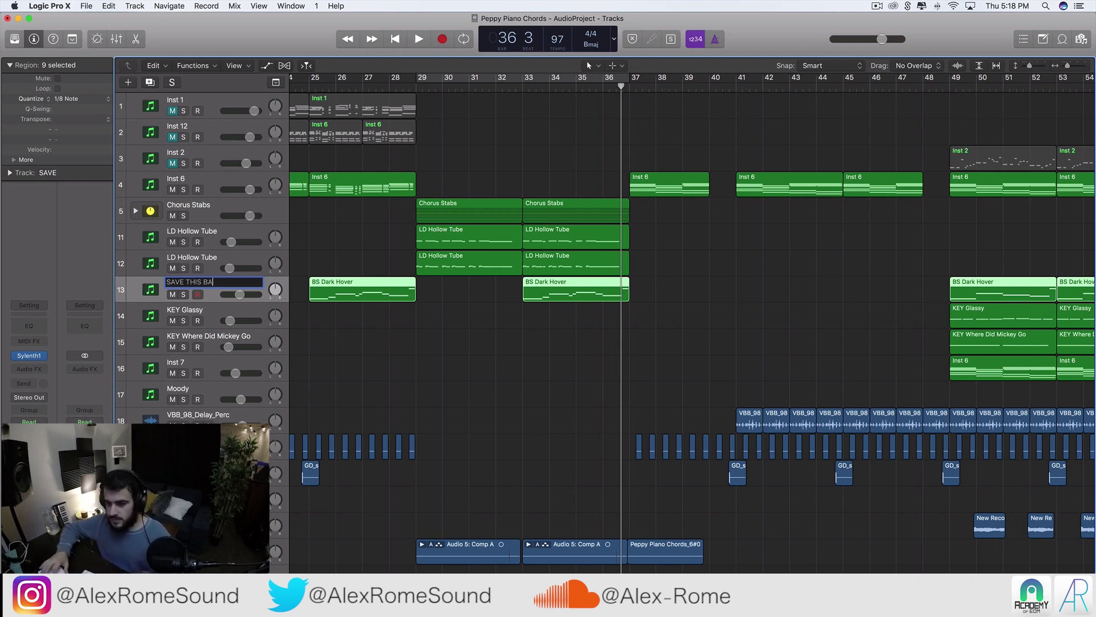
{"action": "left_click", "coordinate": [676, 368]}
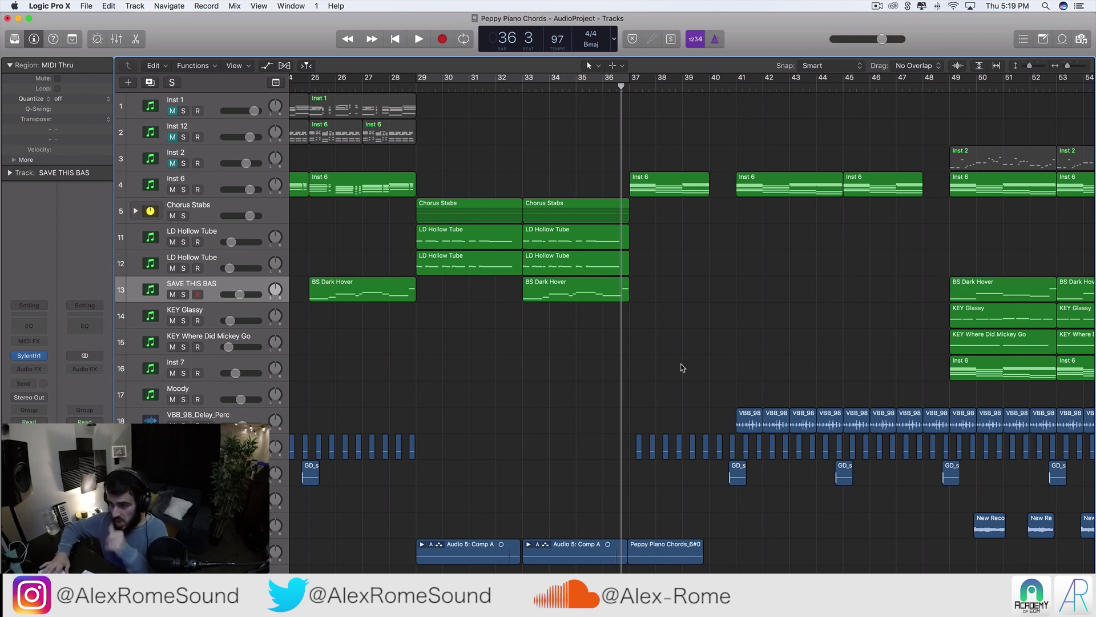
- Set the cycle range to bars 37 to 57, check the tracks in that section and play it
{"action": "scroll", "coordinate": [679, 370], "scroll_direction": "right", "scroll_amount": 5}
{"action": "left_click_drag", "start_coordinate": [522, 80], "coordinate": [1052, 109]}
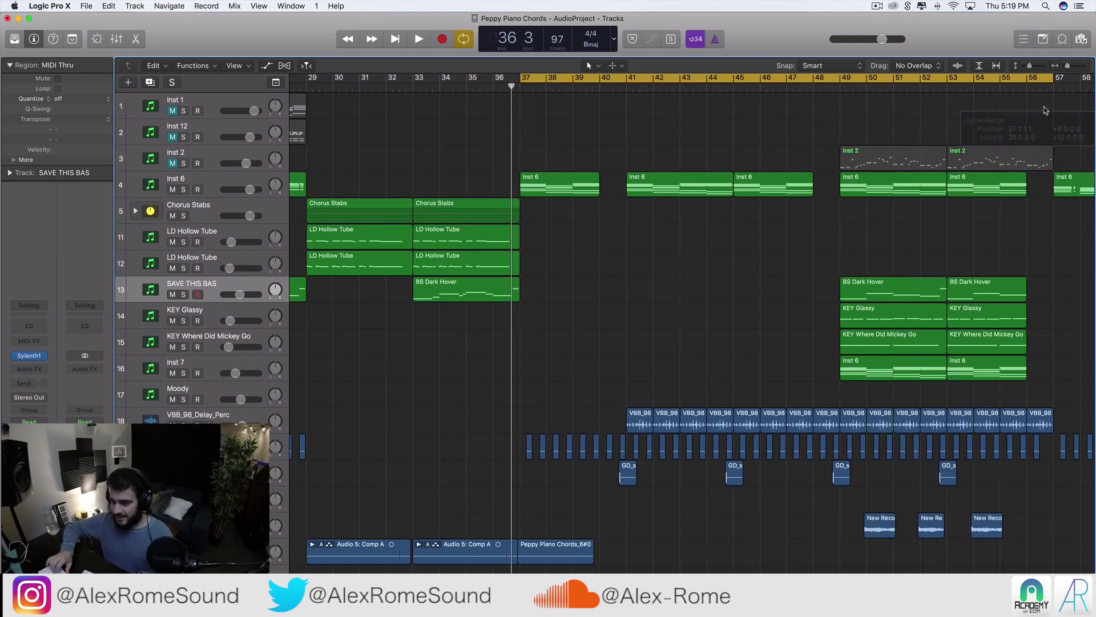
{"action": "scroll", "coordinate": [735, 252], "scroll_direction": "down", "scroll_amount": 10}
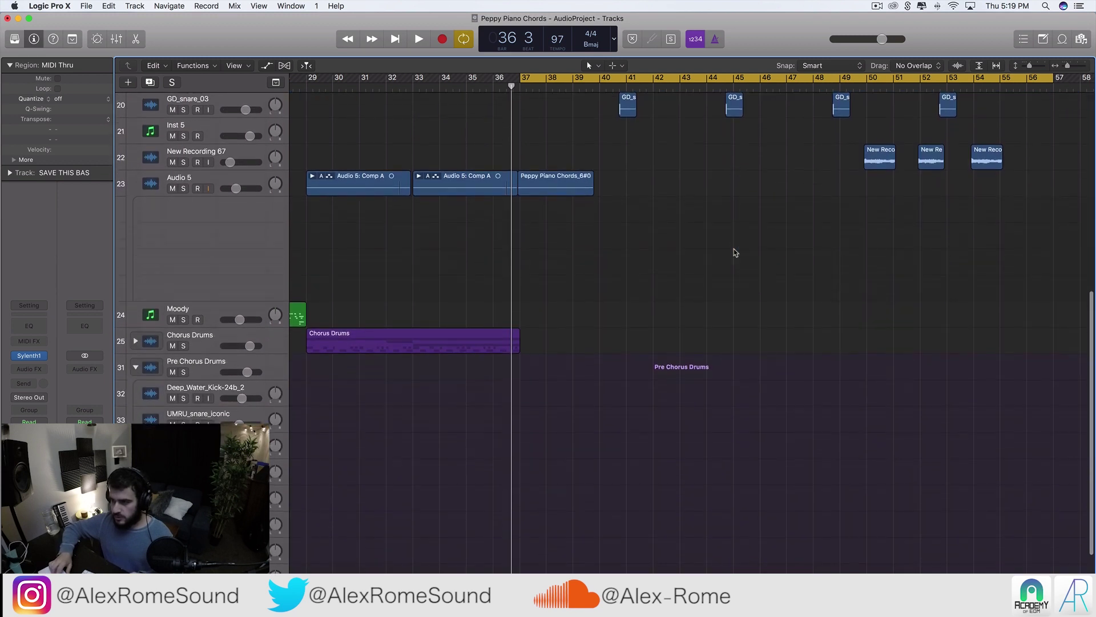
{"action": "scroll", "coordinate": [734, 252], "scroll_direction": "right", "scroll_amount": 8}
{"action": "scroll", "coordinate": [734, 251], "scroll_direction": "up", "scroll_amount": 10}
{"action": "left_click", "coordinate": [521, 194]}
{"action": "left_click", "coordinate": [505, 281]}
{"action": "key", "text": "space"}
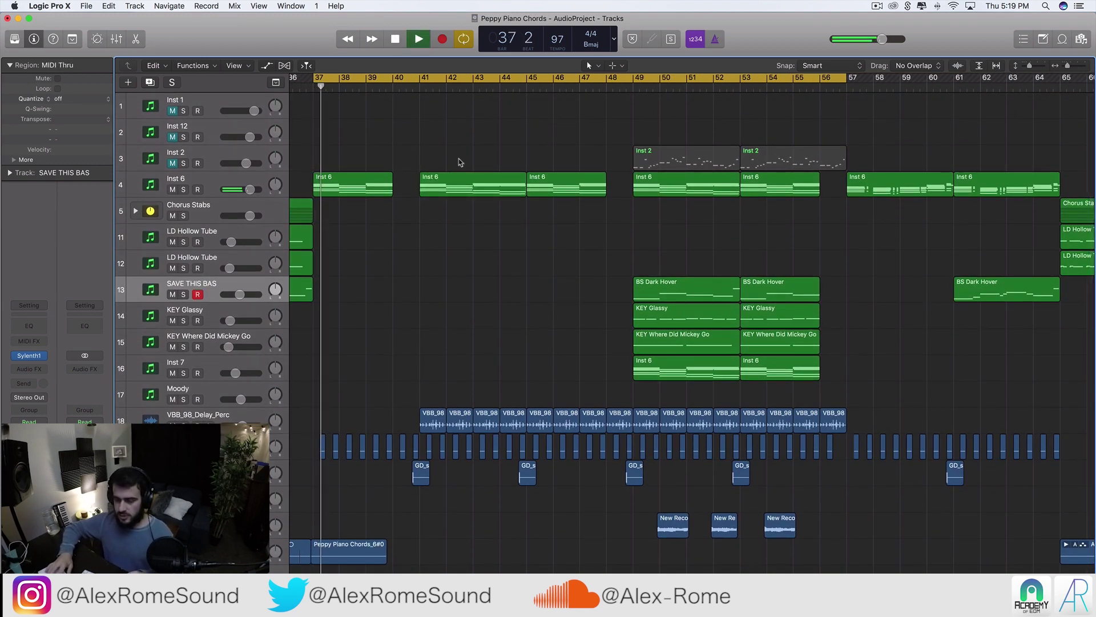
- Set the cycle range from bar 65 to about bar 97, play the last chorus and check its tracks
{"action": "scroll", "coordinate": [403, 355], "scroll_direction": "down", "scroll_amount": 10}
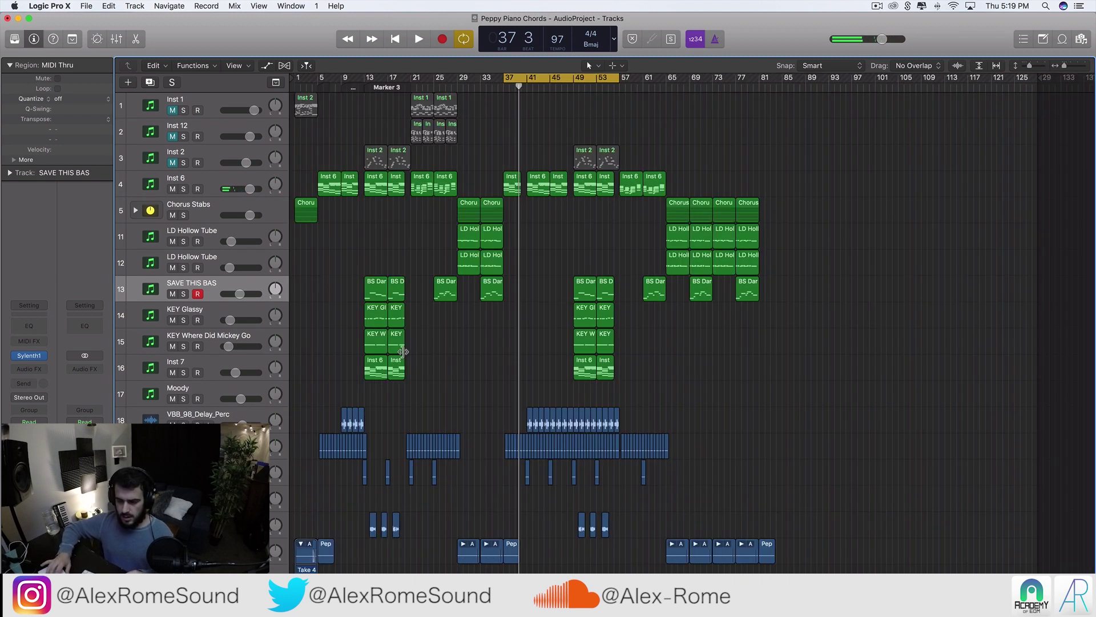
{"action": "scroll", "coordinate": [404, 354], "scroll_direction": "up", "scroll_amount": 4}
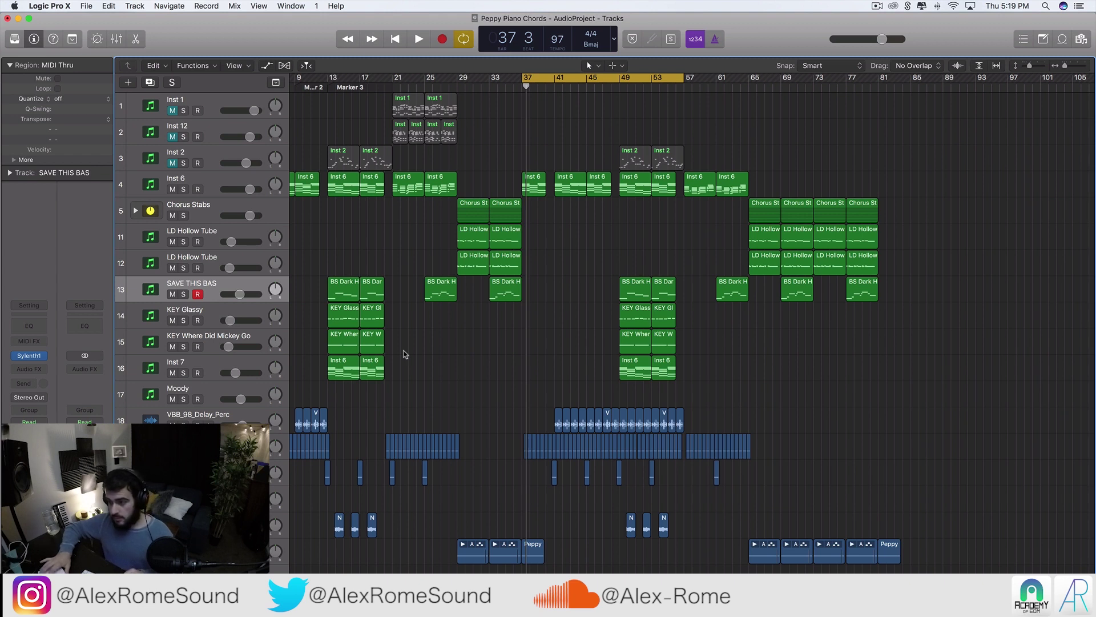
{"action": "left_click_drag", "start_coordinate": [713, 147], "coordinate": [737, 351]}
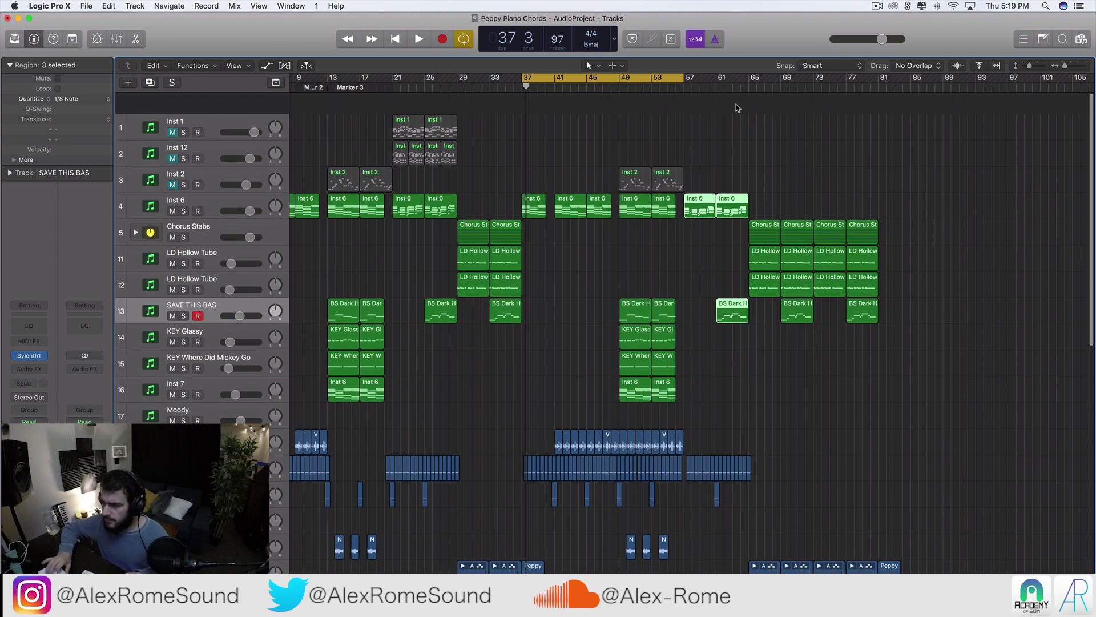
{"action": "left_click_drag", "start_coordinate": [750, 77], "coordinate": [1019, 115]}
{"action": "key", "text": "space"}
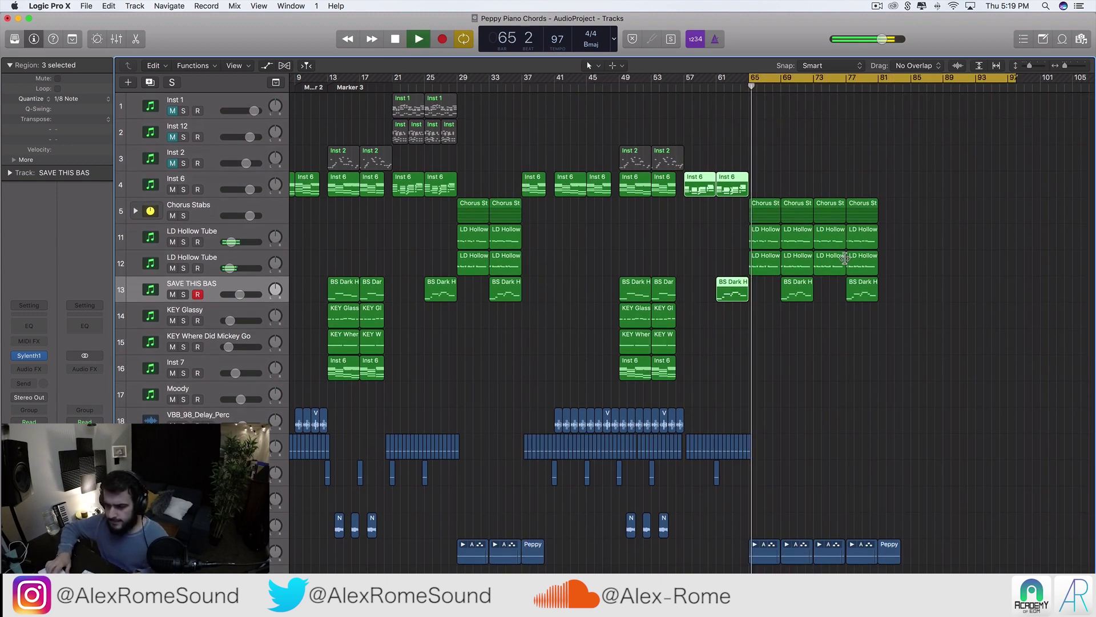
{"action": "scroll", "coordinate": [845, 258], "scroll_direction": "down", "scroll_amount": 10}
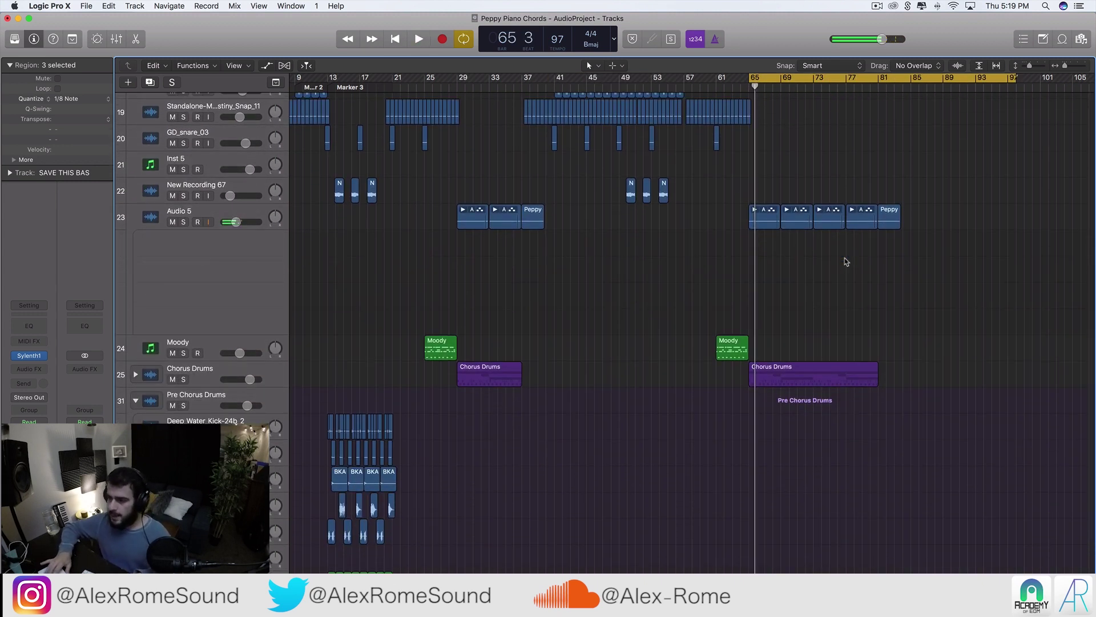
{"action": "scroll", "coordinate": [926, 389], "scroll_direction": "up", "scroll_amount": 10}
{"action": "right_click", "coordinate": [937, 386]}
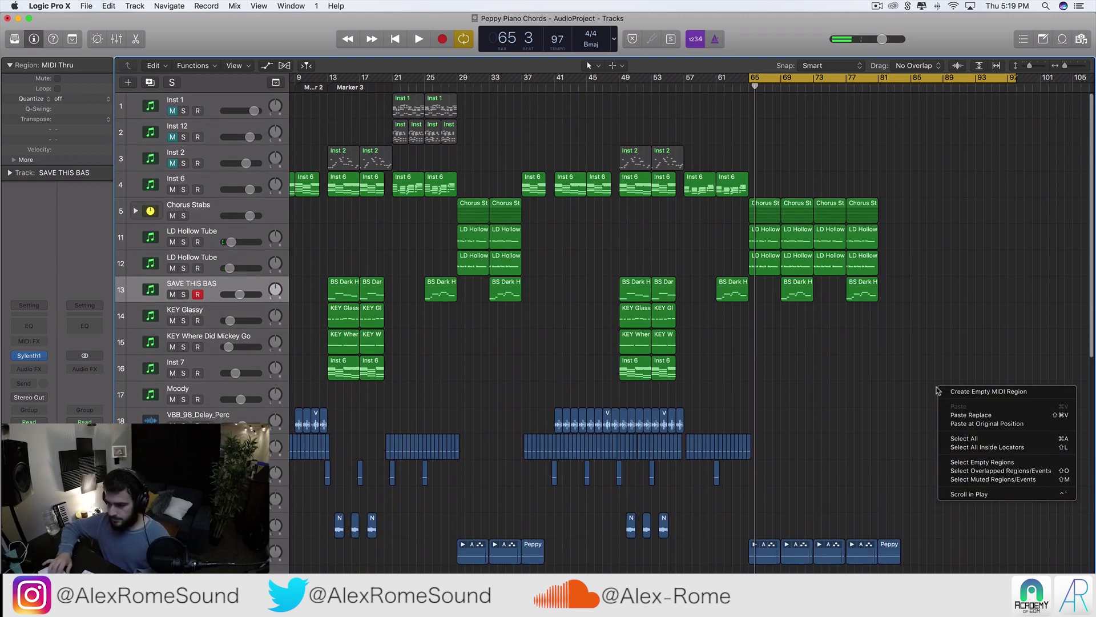
{"action": "left_click", "coordinate": [906, 374]}
- Select the regions from bar 61 to the end, set the cycle range from bar 49 to about bar 84 and play it
{"action": "scroll", "coordinate": [905, 362], "scroll_direction": "down", "scroll_amount": 10}
{"action": "scroll", "coordinate": [905, 362], "scroll_direction": "up", "scroll_amount": 10}
{"action": "left_click_drag", "start_coordinate": [941, 368], "coordinate": [735, 126]}
{"action": "left_click_drag", "start_coordinate": [626, 82], "coordinate": [901, 90]}
{"action": "key", "text": "space"}
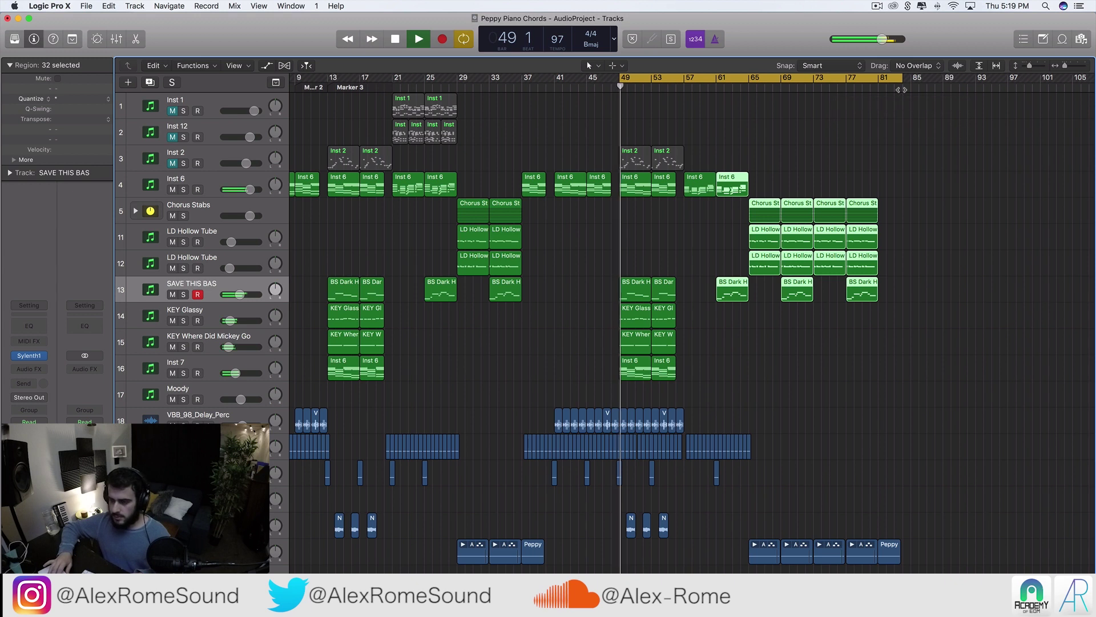
- Set the cycle range from bar 57 to about bar 83 and play it, and play the first chorus in a cycle
{"action": "scroll", "coordinate": [707, 296], "scroll_direction": "down", "scroll_amount": 1}
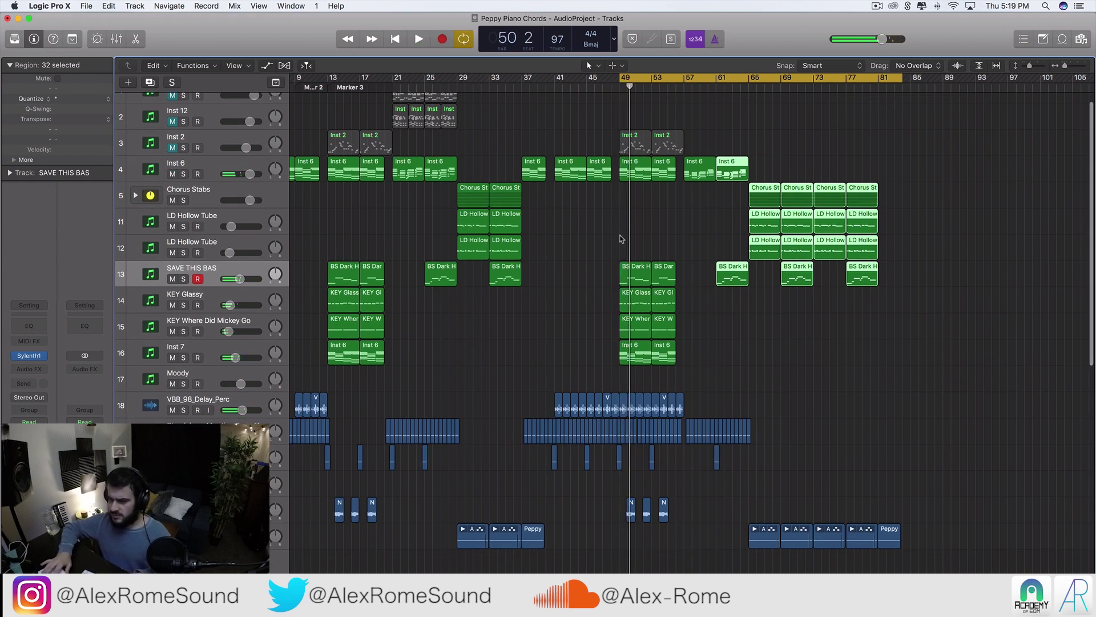
{"action": "left_click_drag", "start_coordinate": [685, 79], "coordinate": [901, 80]}
{"action": "key", "text": "space"}
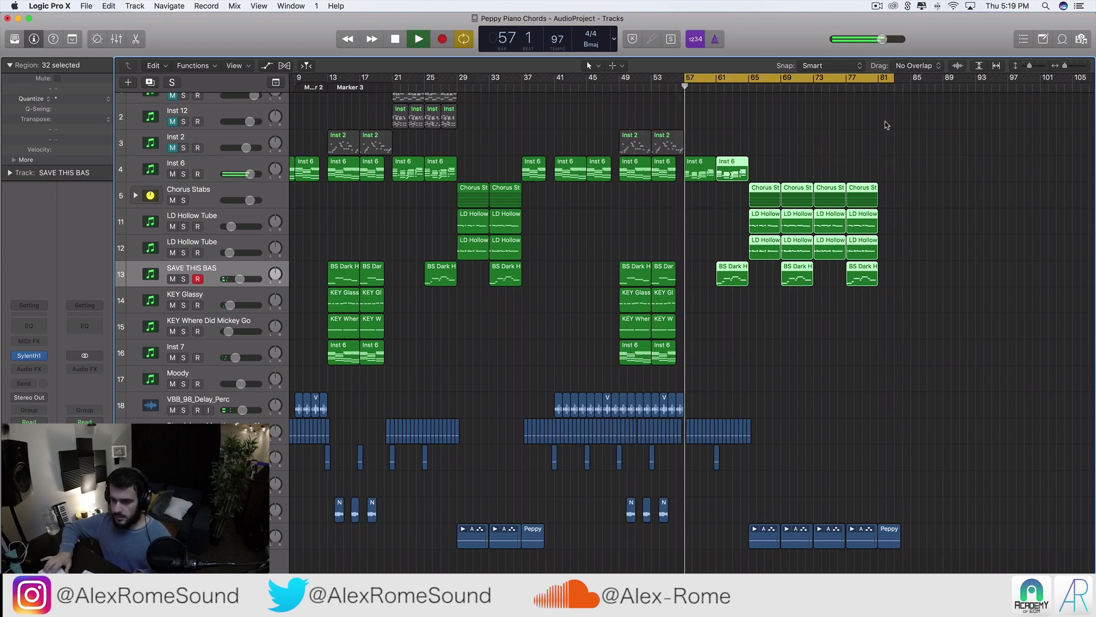
{"action": "scroll", "coordinate": [645, 310], "scroll_direction": "left", "scroll_amount": 5}
{"action": "key", "text": "space"}
{"action": "left_click_drag", "start_coordinate": [526, 84], "coordinate": [741, 80]}
{"action": "key", "text": "space"}
- Set the cycle range from bar 13 to about bar 44 and check the tracks in that section
{"action": "left_click_drag", "start_coordinate": [817, 80], "coordinate": [982, 79]}
{"action": "left_click_drag", "start_coordinate": [400, 80], "coordinate": [651, 80]}
{"action": "scroll", "coordinate": [509, 353], "scroll_direction": "down", "scroll_amount": 5}
{"action": "scroll", "coordinate": [510, 432], "scroll_direction": "down", "scroll_amount": 2}
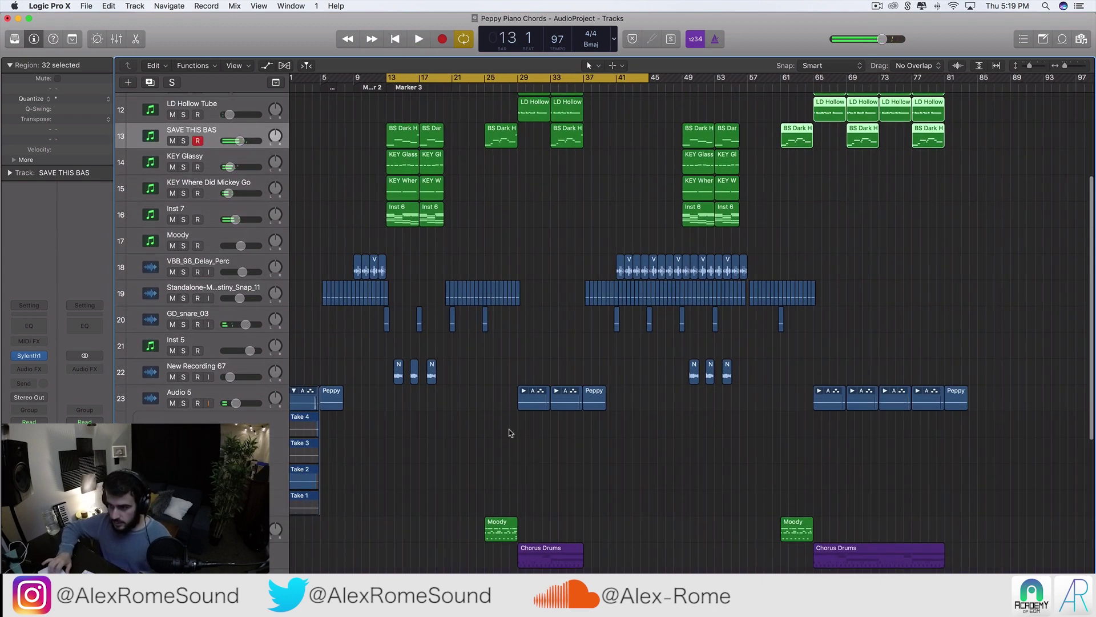
{"action": "scroll", "coordinate": [510, 433], "scroll_direction": "up", "scroll_amount": 10}
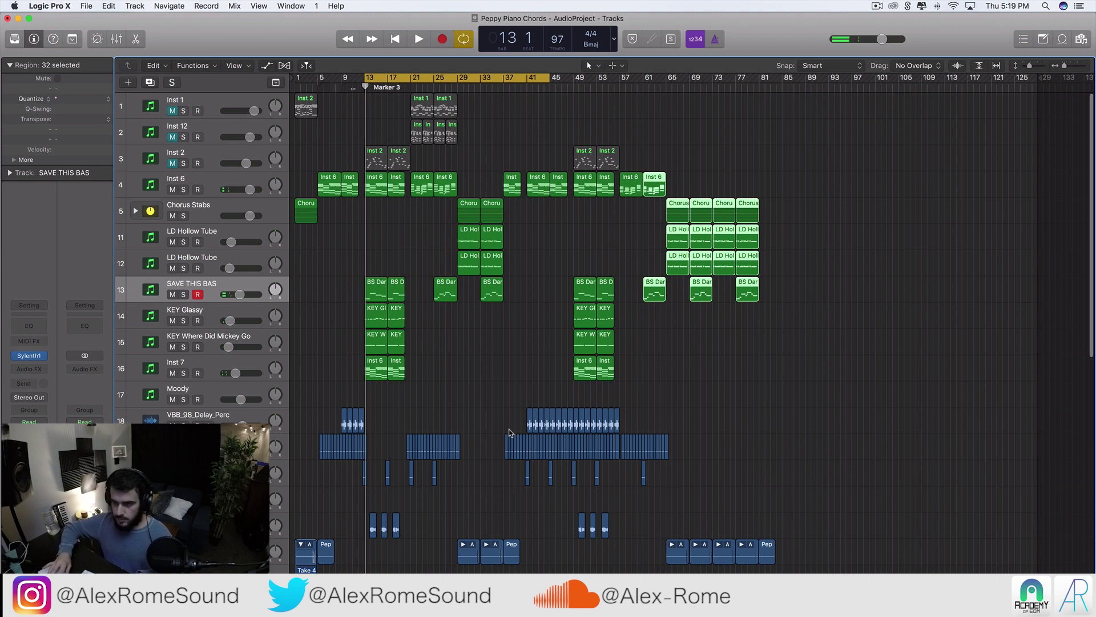
- Play a cycle from bar 29 to about bar 49 and select the first chorus regions with their bass regions
{"action": "left_click_drag", "start_coordinate": [452, 82], "coordinate": [573, 81]}
{"action": "key", "text": "space"}
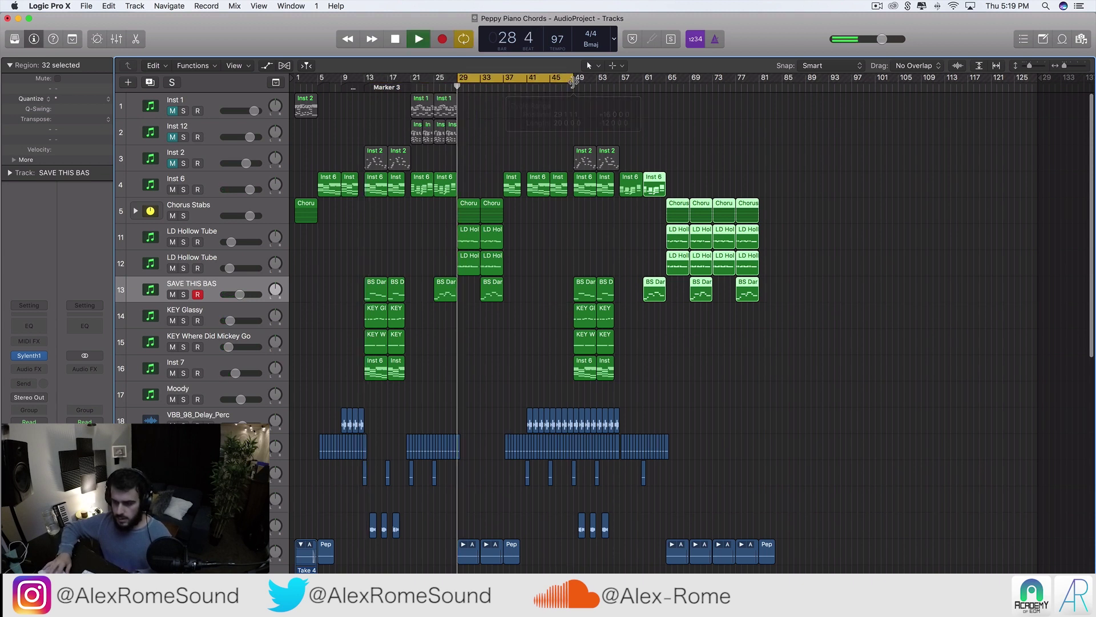
{"action": "left_click", "coordinate": [382, 251]}
{"action": "left_click_drag", "start_coordinate": [512, 277], "coordinate": [410, 198]}
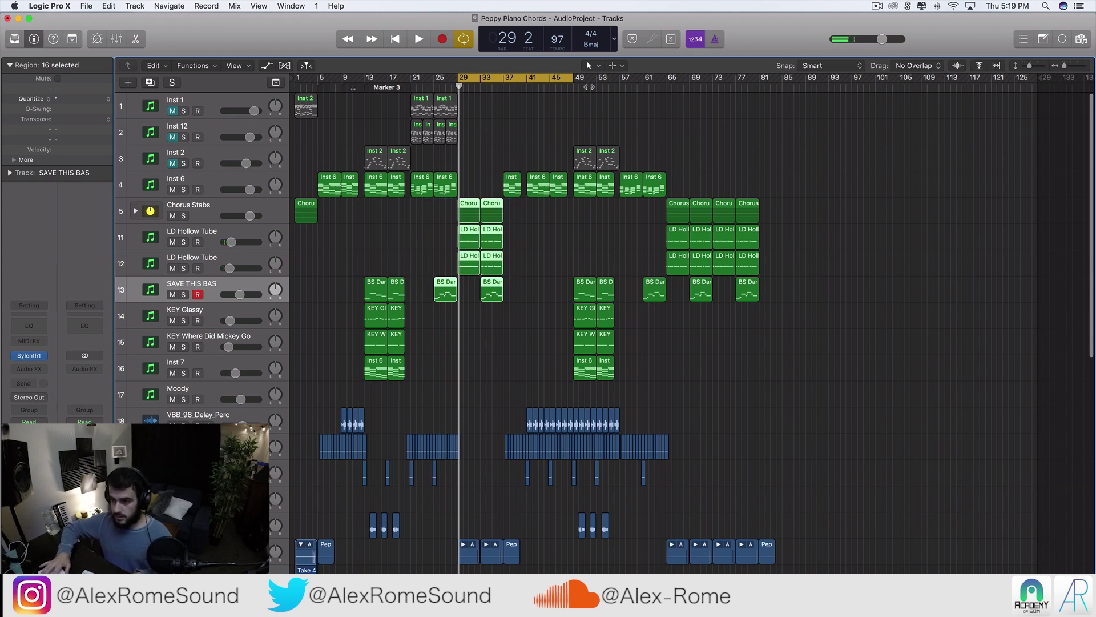
- Set the cycle range from bar 49 to about bar 63 and inspect groups of regions in the verses and last chorus
{"action": "left_click_drag", "start_coordinate": [574, 81], "coordinate": [656, 81]}
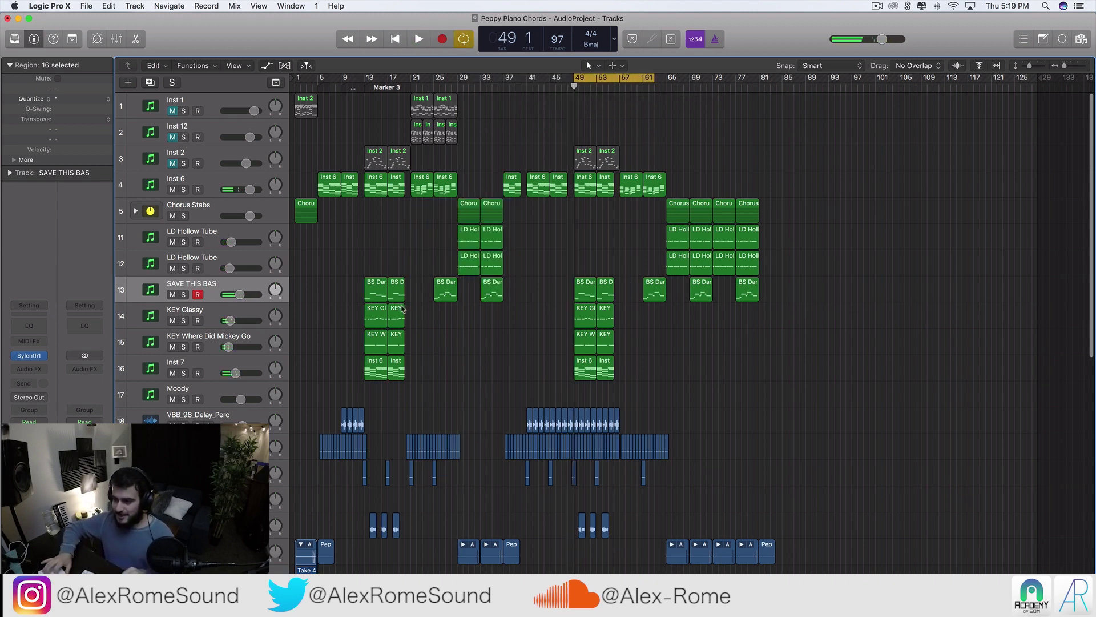
{"action": "left_click_drag", "start_coordinate": [491, 373], "coordinate": [240, 206]}
{"action": "left_click_drag", "start_coordinate": [819, 334], "coordinate": [666, 193]}
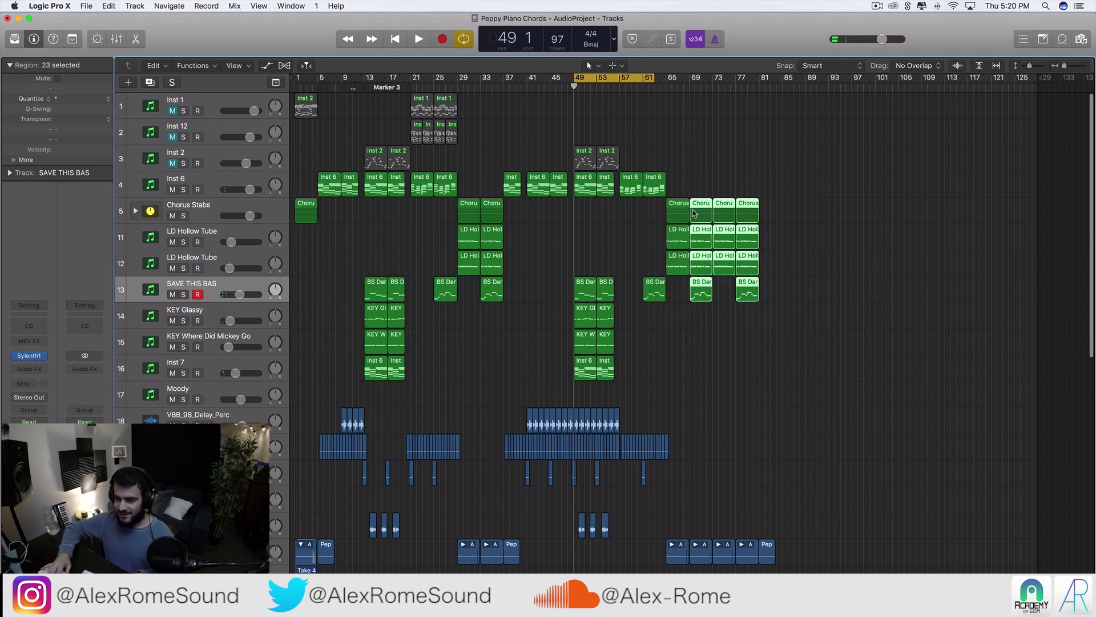
{"action": "key", "text": "super+Right"}
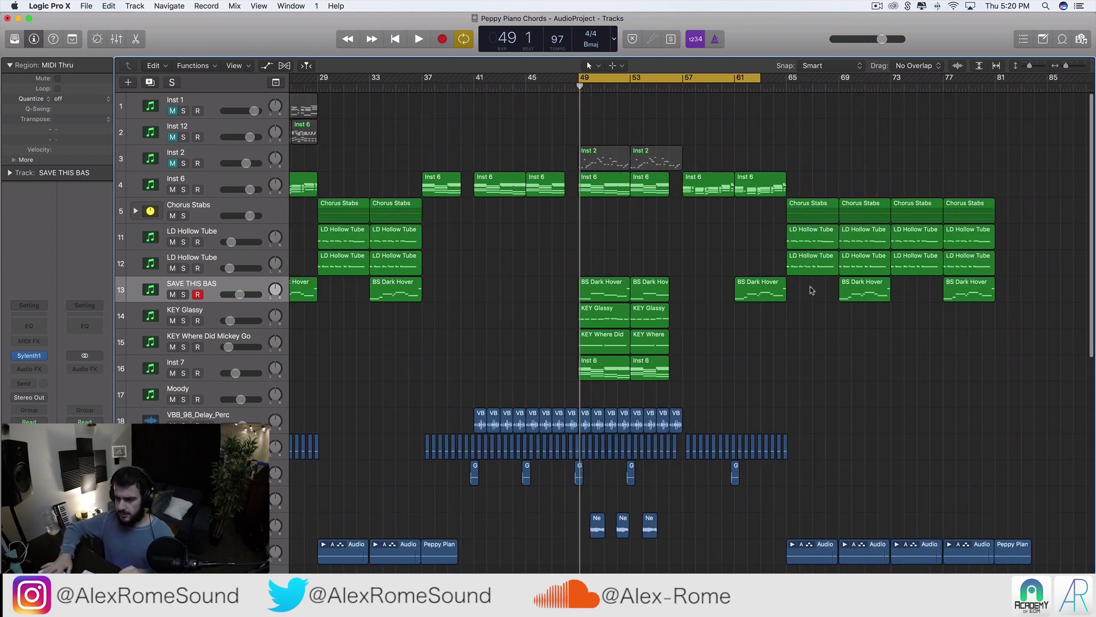
{"action": "scroll", "coordinate": [837, 293], "scroll_direction": "left", "scroll_amount": 5}
{"action": "left_click_drag", "start_coordinate": [550, 132], "coordinate": [855, 429]}
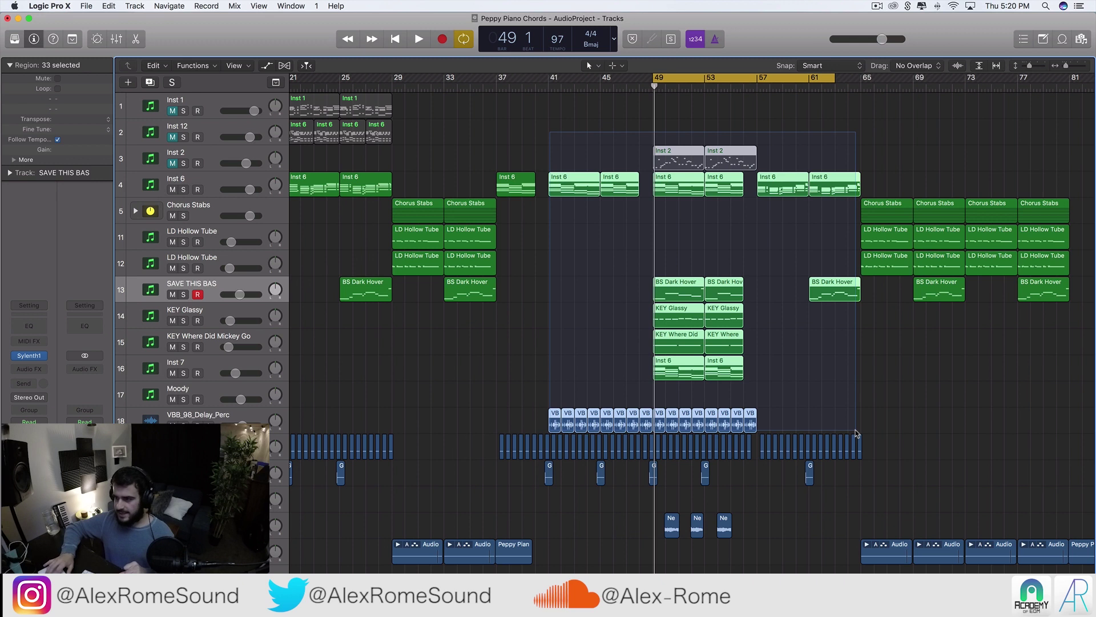
{"action": "left_click", "coordinate": [905, 381]}
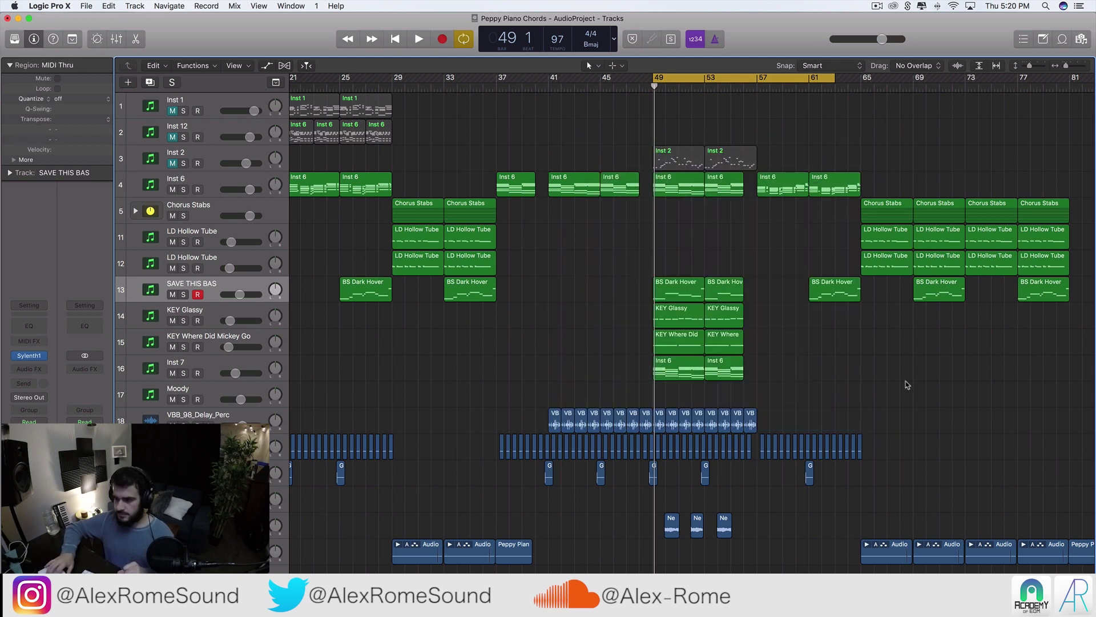
- Set the cycle range from bar 13 to bar 29, play it and look closely at its first bars
{"action": "scroll", "coordinate": [906, 382], "scroll_direction": "left", "scroll_amount": 10}
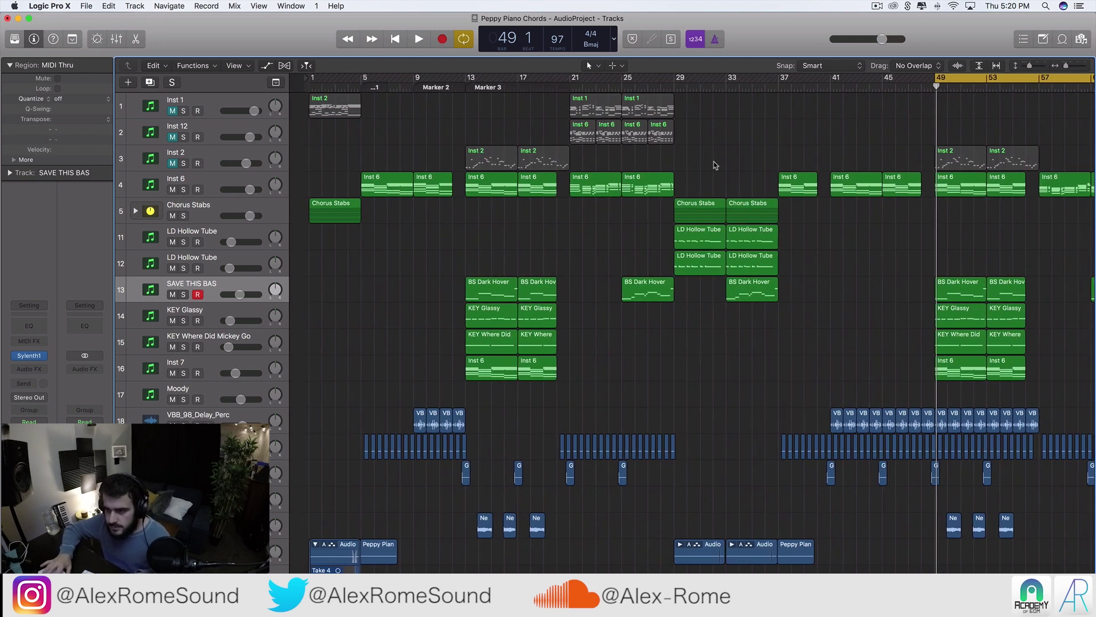
{"action": "left_click_drag", "start_coordinate": [456, 78], "coordinate": [663, 132]}
{"action": "key", "text": "space"}
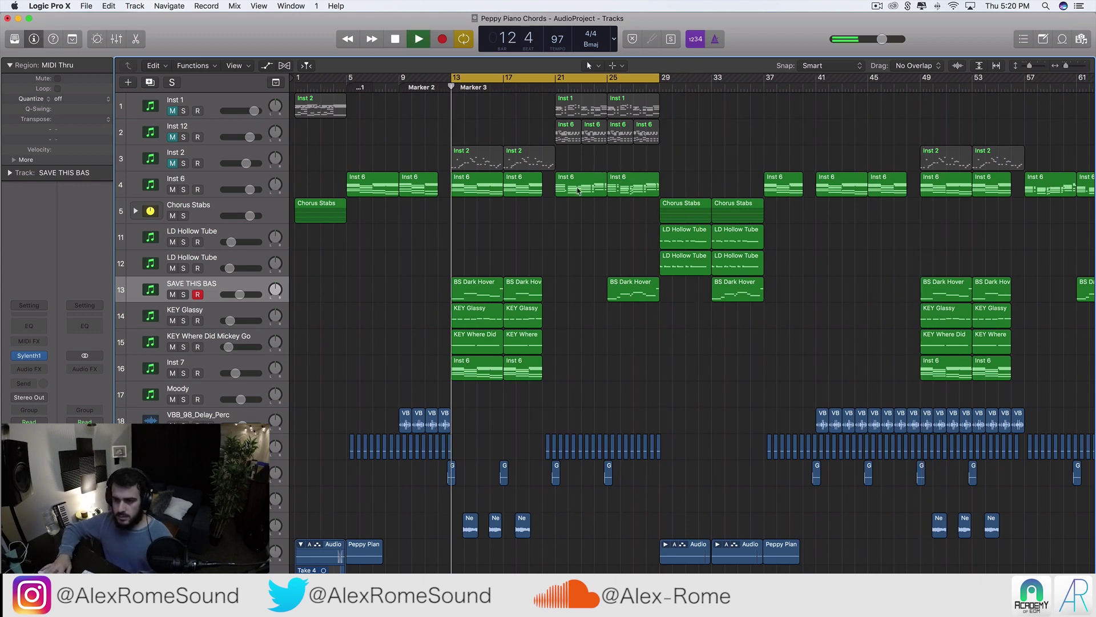
{"action": "key", "text": "super+Right"}
{"action": "key", "text": "super+Right"}
{"action": "key", "text": "super+Right"}
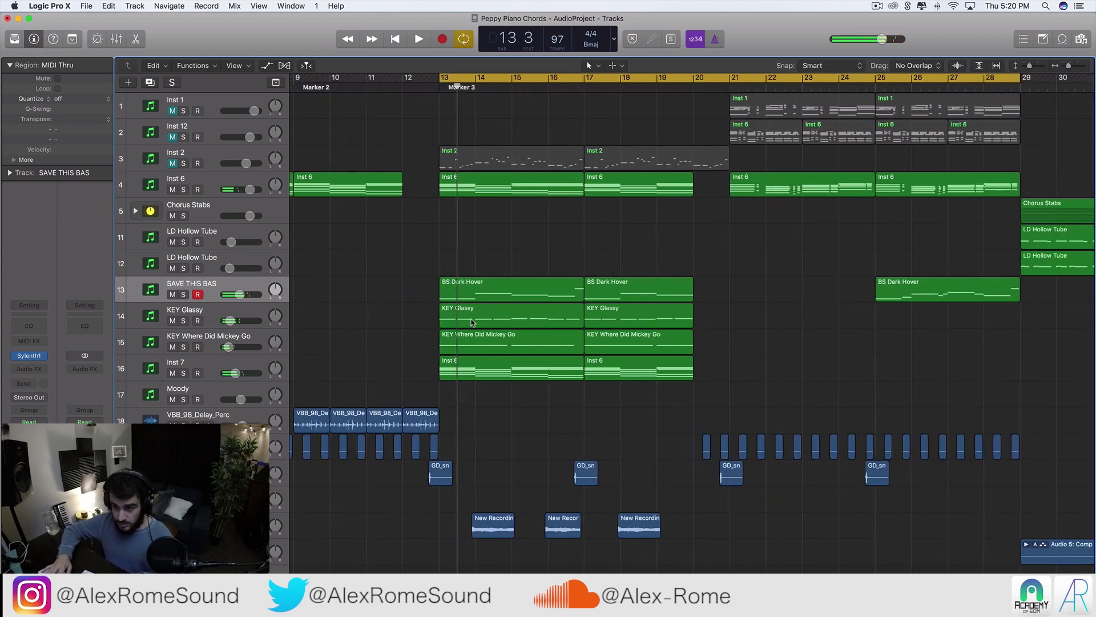
- Set the cycle range from bar 12 to bar 22, select the GD_snare_03.1 region and listen to the transition into bar 13
{"action": "left_click_drag", "start_coordinate": [385, 79], "coordinate": [943, 149]}
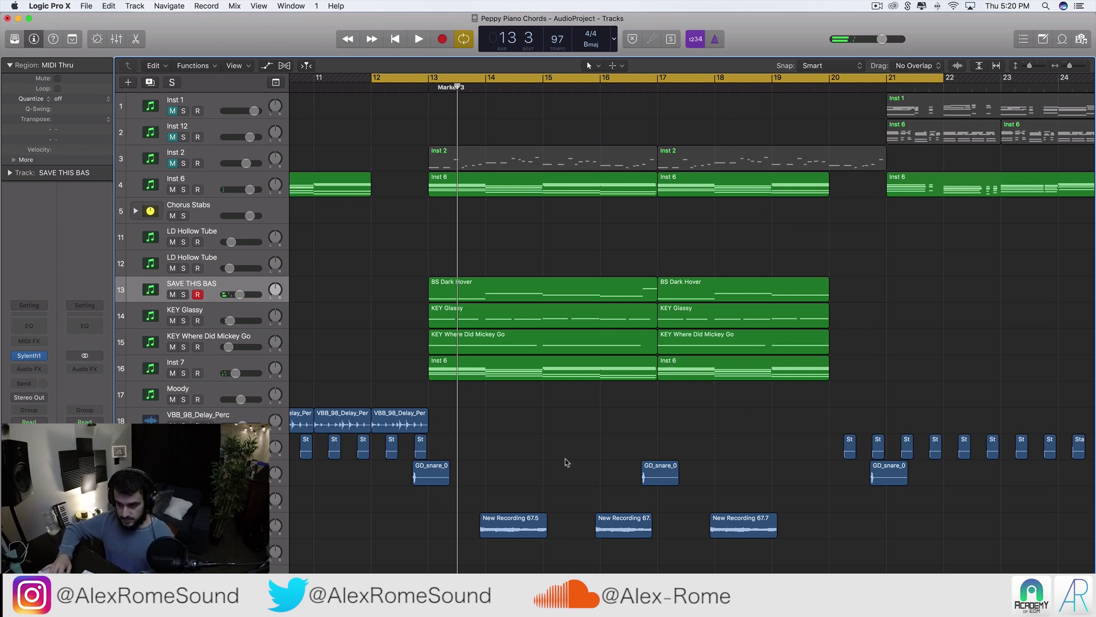
{"action": "key", "text": "super+Right"}
{"action": "left_click", "coordinate": [544, 479]}
{"action": "key", "text": "space"}
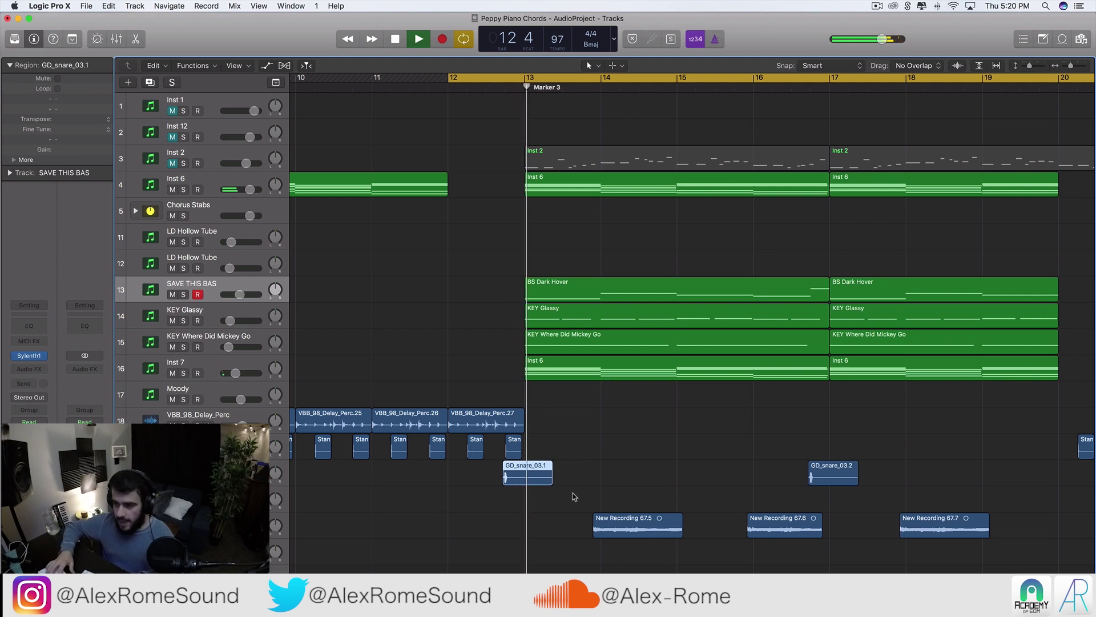
{"action": "key", "text": "space"}
- Mute the Pre Chorus Drums track stack and collapse it
{"action": "key", "text": "super+Left"}
{"action": "scroll", "coordinate": [770, 450], "scroll_direction": "down", "scroll_amount": 10}
{"action": "scroll", "coordinate": [776, 465], "scroll_direction": "down", "scroll_amount": 2}
{"action": "scroll", "coordinate": [448, 458], "scroll_direction": "right", "scroll_amount": 5}
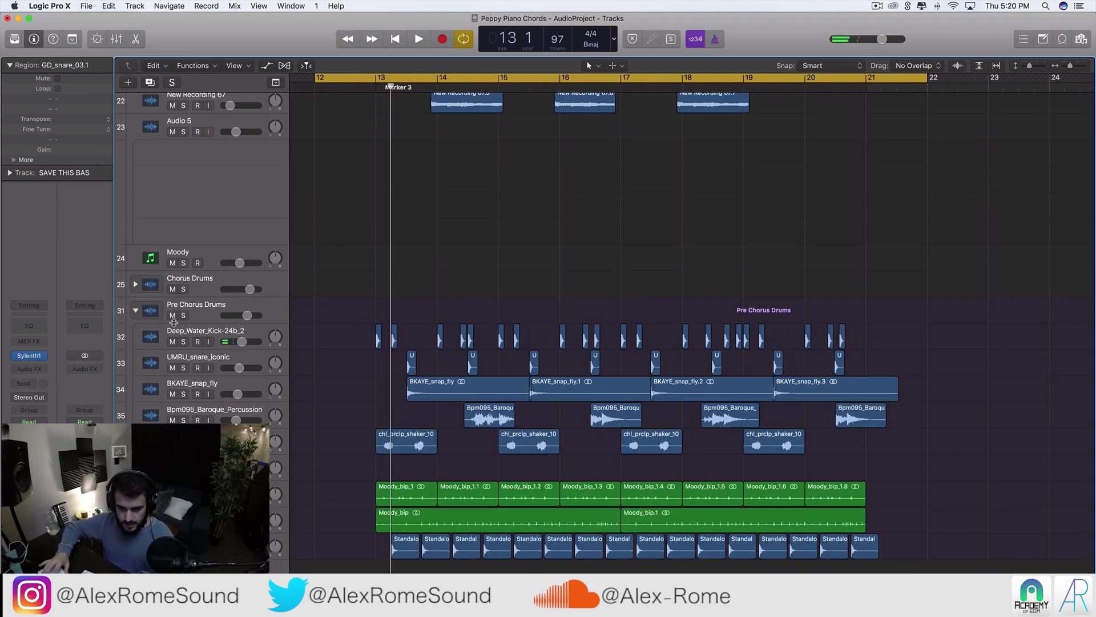
{"action": "left_click", "coordinate": [173, 316]}
{"action": "left_click", "coordinate": [135, 310]}
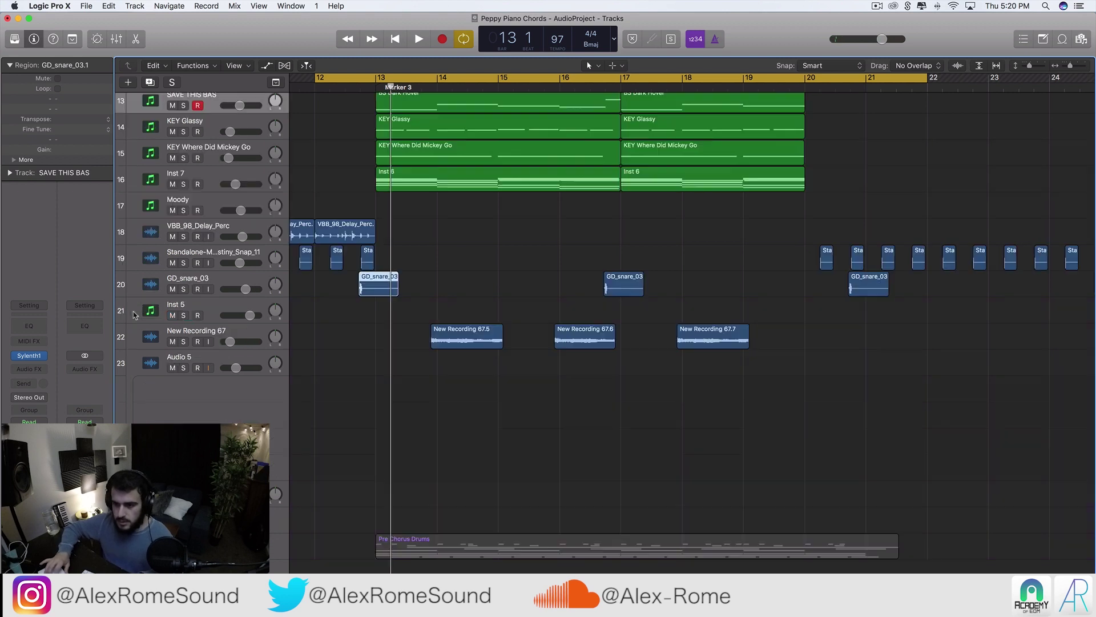
- Play the section without the Pre Chorus Drums and set the cycle range from bar 13 to bar 20
{"action": "key", "text": "space"}
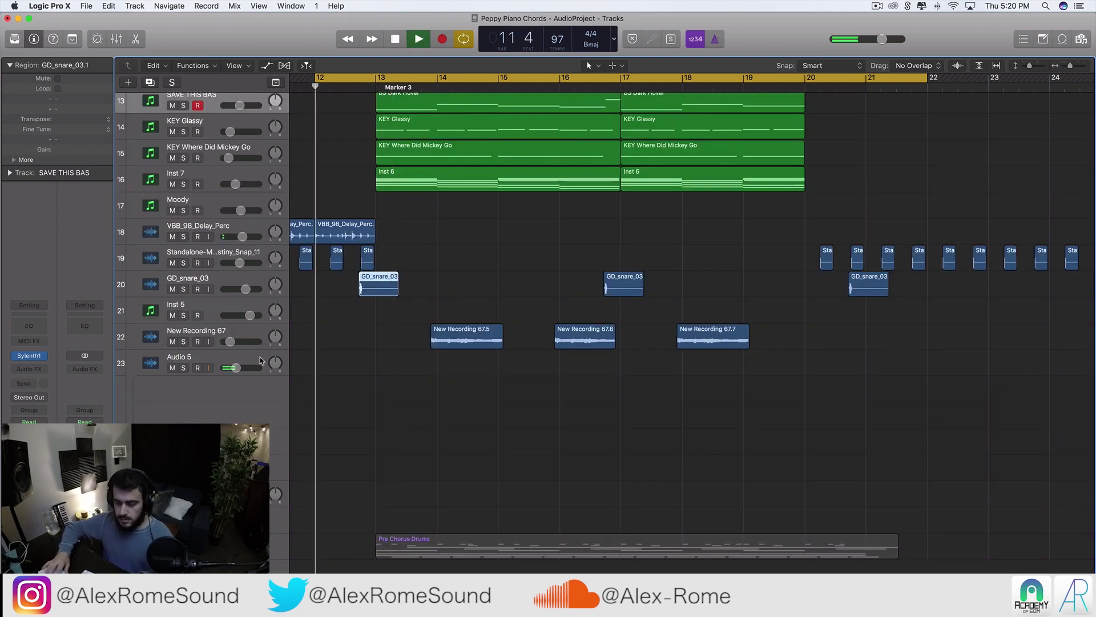
{"action": "left_click", "coordinate": [419, 401]}
{"action": "key", "text": "space"}
{"action": "left_click_drag", "start_coordinate": [378, 76], "coordinate": [806, 92]}
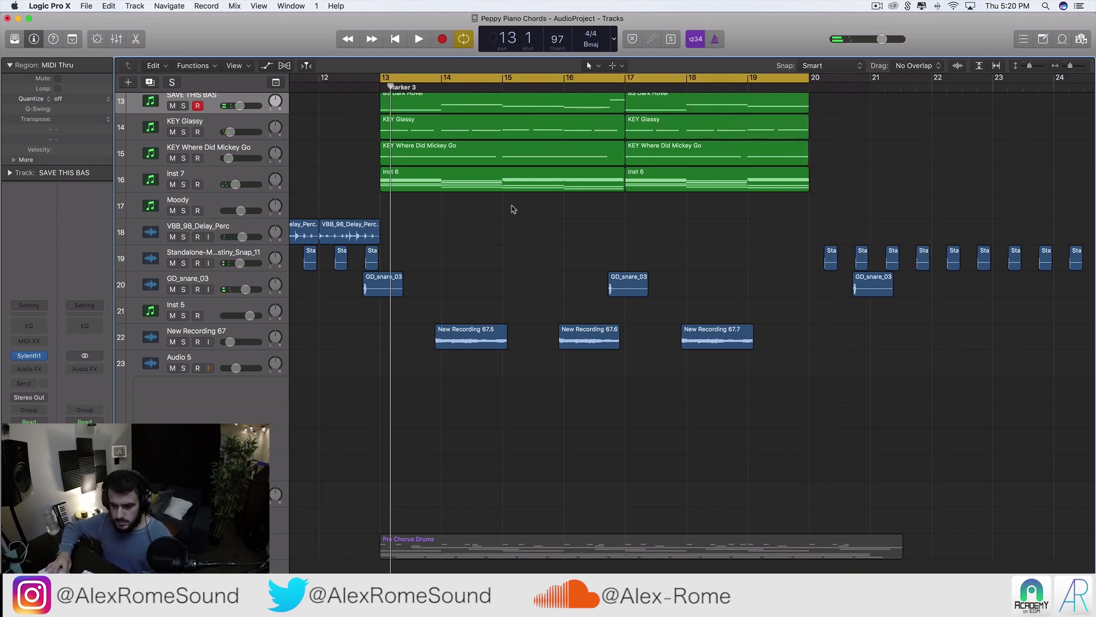
- Duplicate the GD_snare_03 track, copy its snare region onto the new track at beat 13 2 and play it
{"action": "left_click", "coordinate": [237, 279]}
{"action": "left_click", "coordinate": [150, 83]}
{"action": "key", "text": "z"}
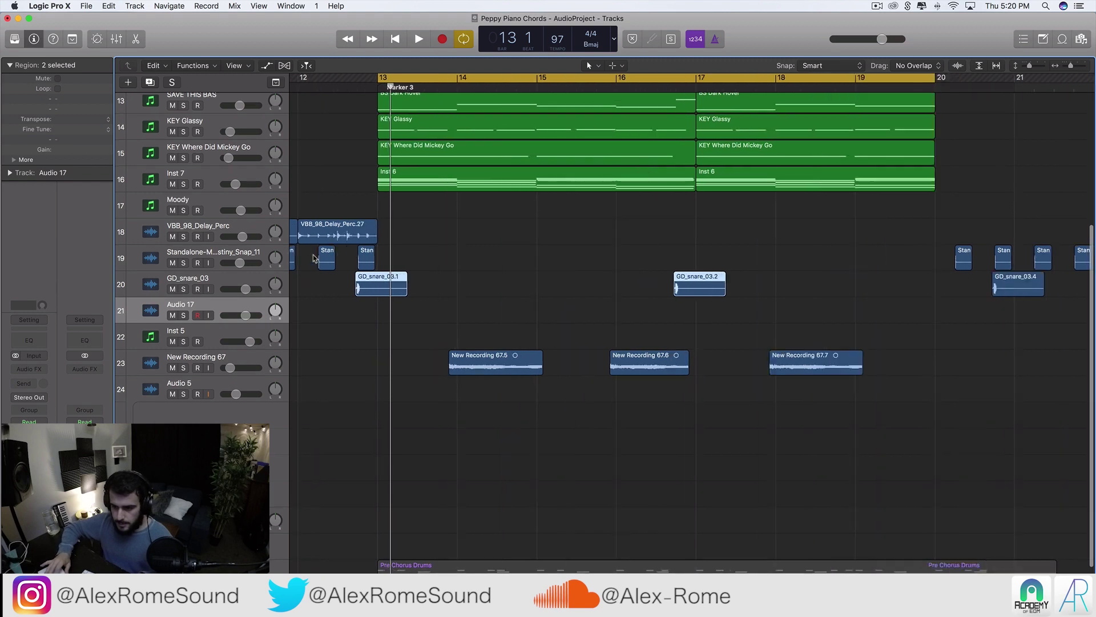
{"action": "left_click", "coordinate": [417, 273]}
{"action": "left_click_drag", "start_coordinate": [417, 273], "coordinate": [491, 300]}
{"action": "key", "text": "space"}
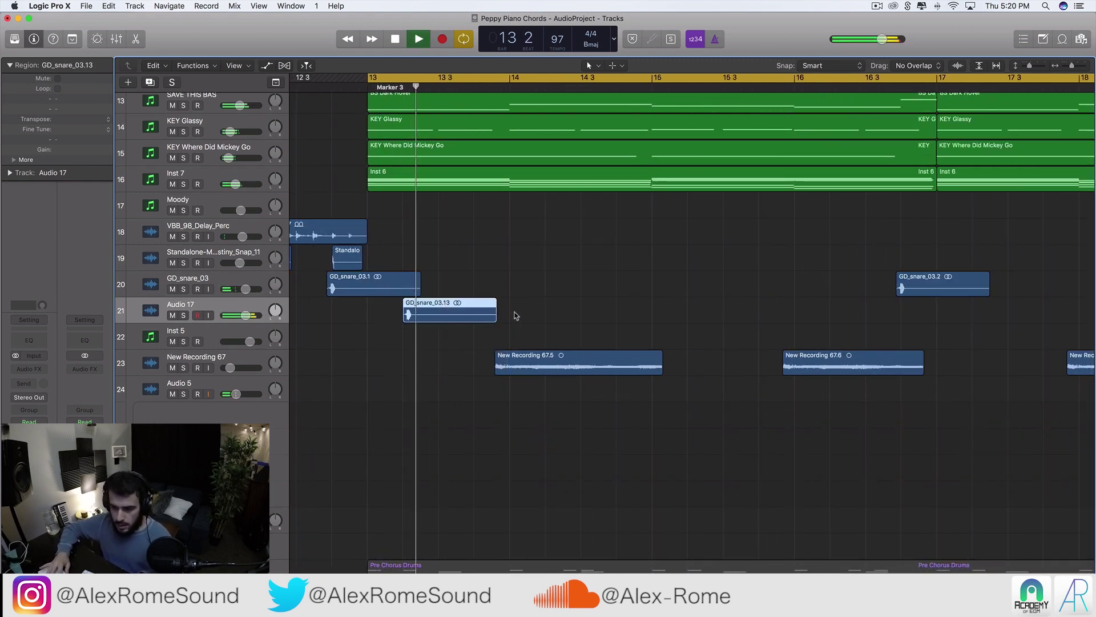
- Move the copied snare region slightly earlier so its transient falls on beat 13 2, and delete the extra copy behind it
{"action": "key", "text": "super+Right"}
{"action": "key", "text": "super+Right"}
{"action": "key", "text": "super+Right"}
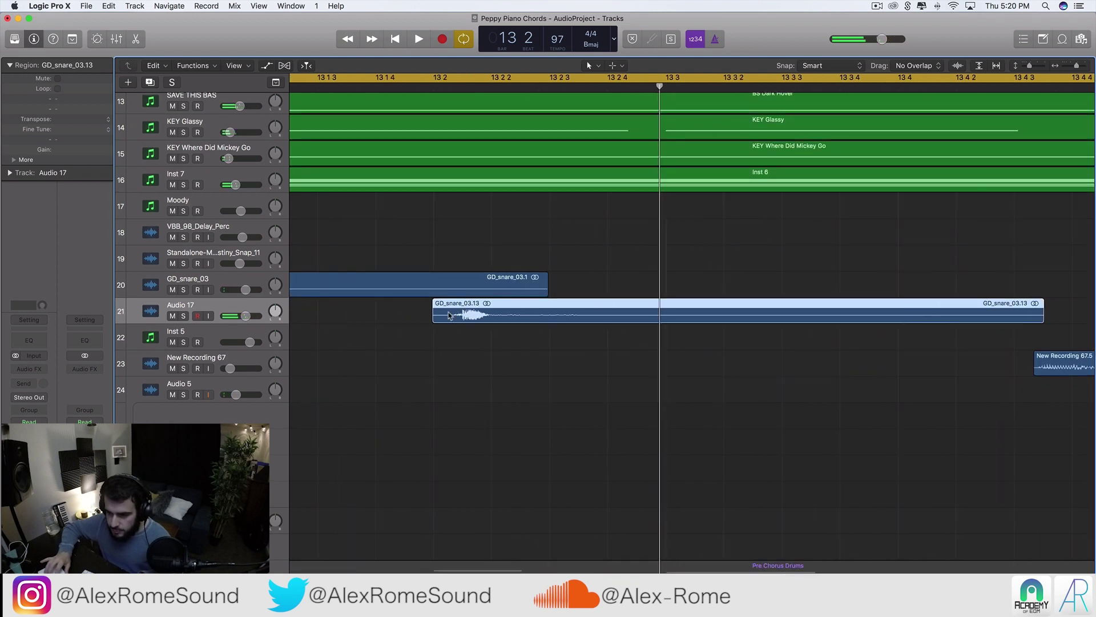
{"action": "left_click_drag", "start_coordinate": [439, 315], "coordinate": [467, 317]}
{"action": "key", "text": "super+Left"}
{"action": "key", "text": "super+Left"}
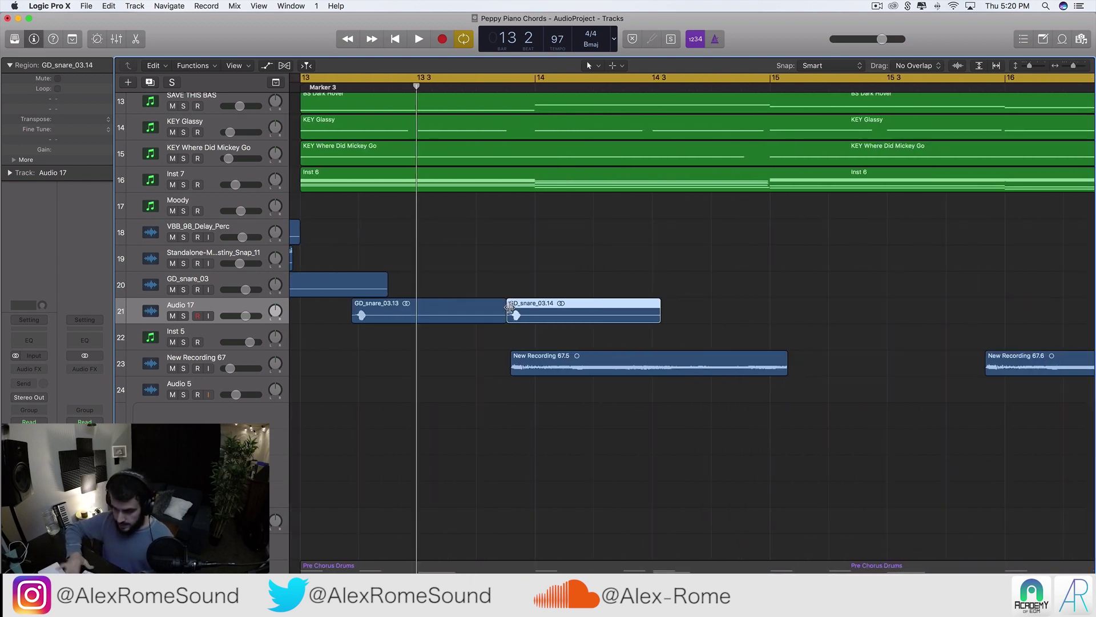
{"action": "key", "text": "Delete"}
- Trim the silent start of the copied snare region up to its transient at beat 13 2
{"action": "key", "text": "super+Right"}
{"action": "key", "text": "super+Right"}
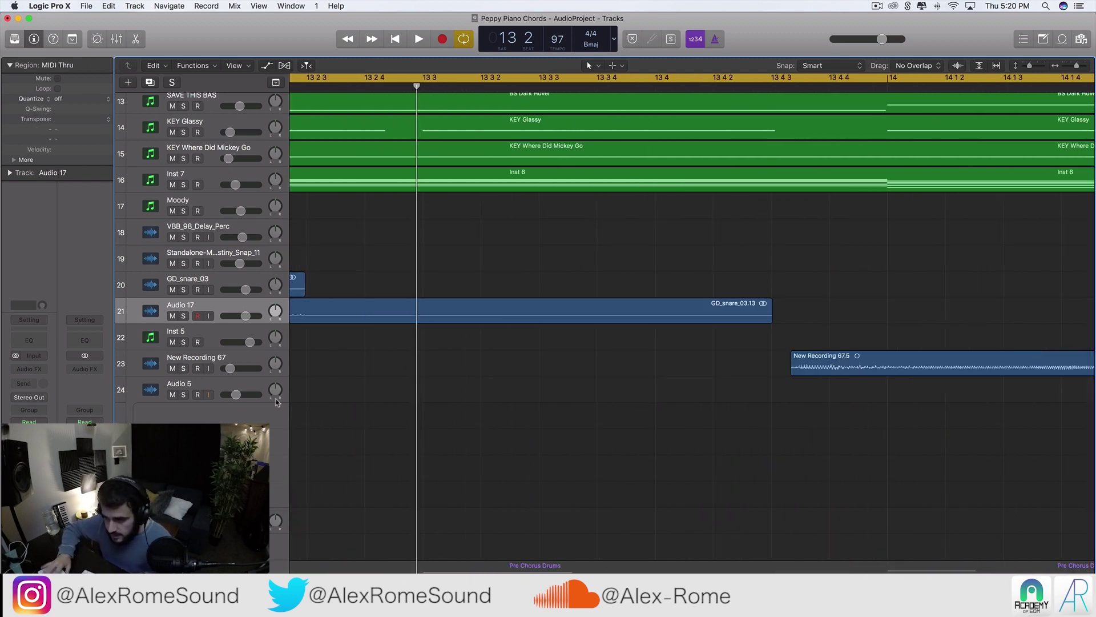
{"action": "left_click_drag", "start_coordinate": [577, 317], "coordinate": [604, 320]}
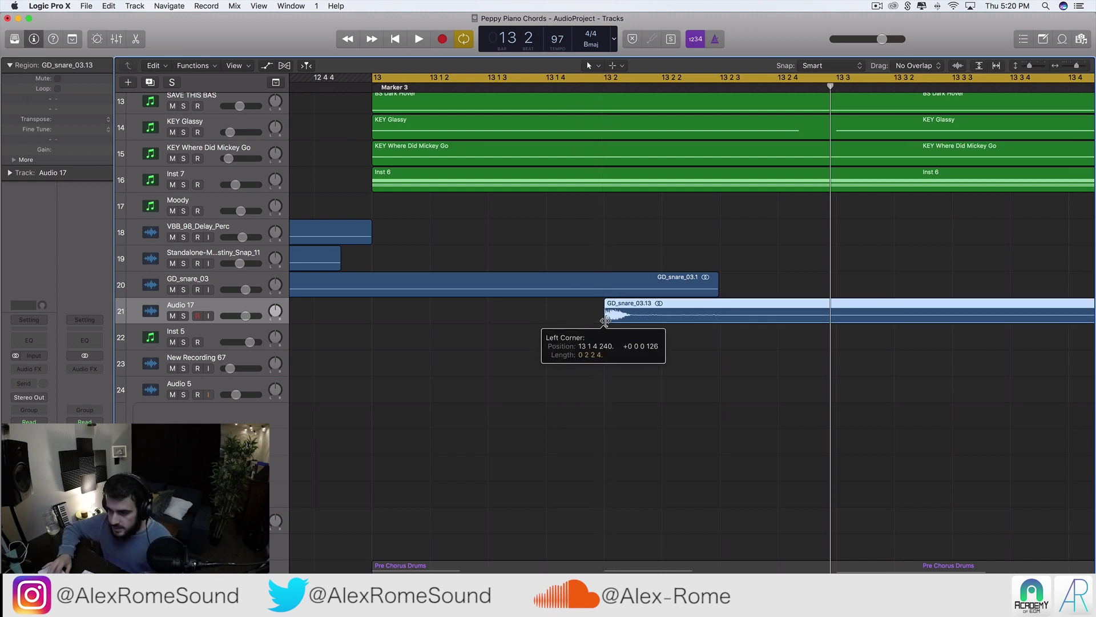
{"action": "left_click", "coordinate": [631, 315]}
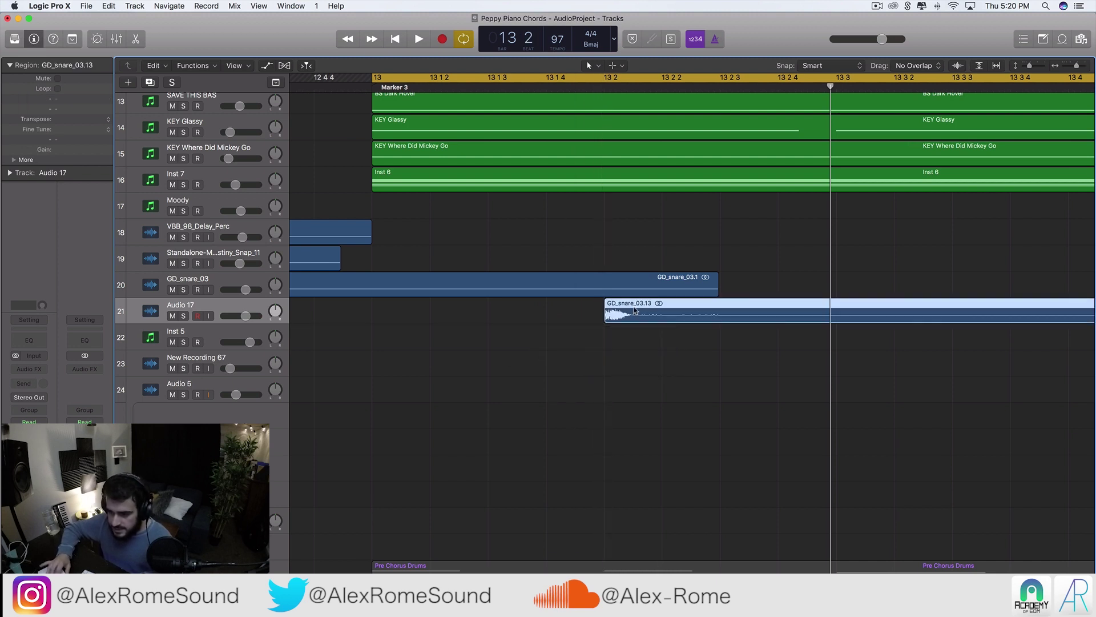
- Shorten the end of the copied snare region to a length of 0 0 0 177, leaving only the hit, and play it
{"action": "key", "text": "super+Right"}
{"action": "key", "text": "super+Right"}
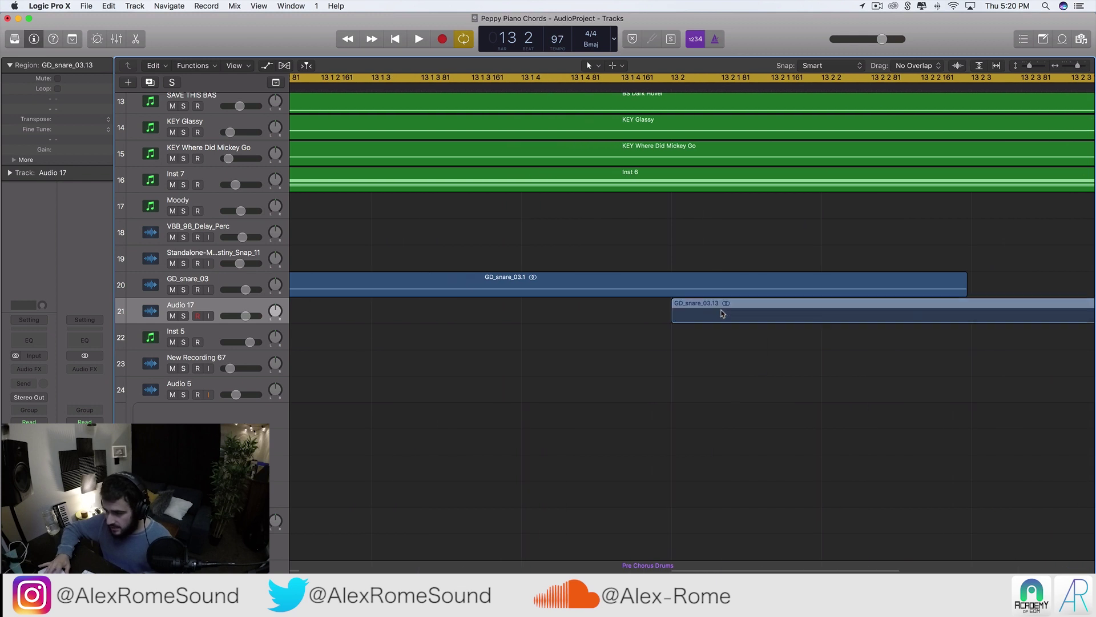
{"action": "key", "text": "super+Left"}
{"action": "key", "text": "super+Left"}
{"action": "key", "text": "super+Left"}
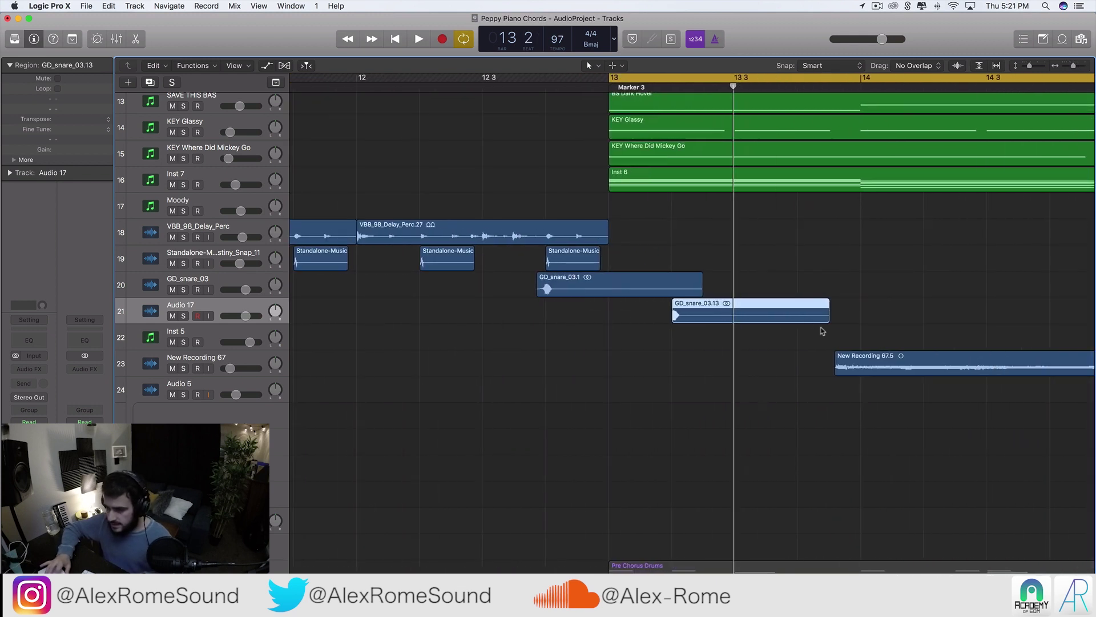
{"action": "left_click_drag", "start_coordinate": [828, 319], "coordinate": [682, 316]}
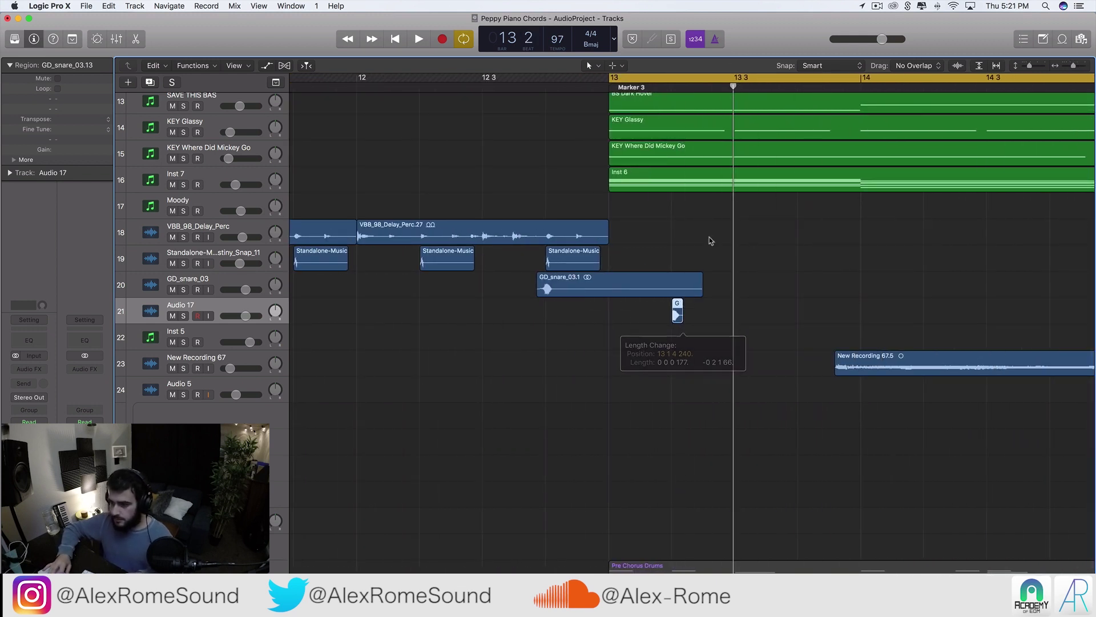
{"action": "key", "text": "space"}
- Repeat the short snare hit on the Audio 17 track and align the copy with beat 13 4
{"action": "key", "text": "super+r"}
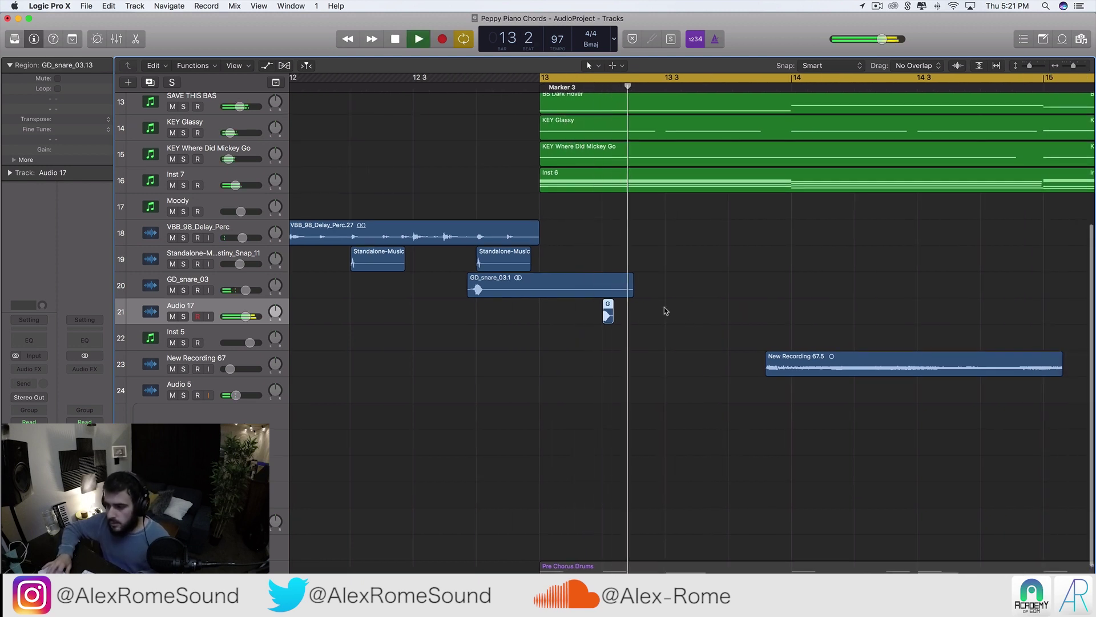
{"action": "left_click_drag", "start_coordinate": [620, 316], "coordinate": [734, 316]}
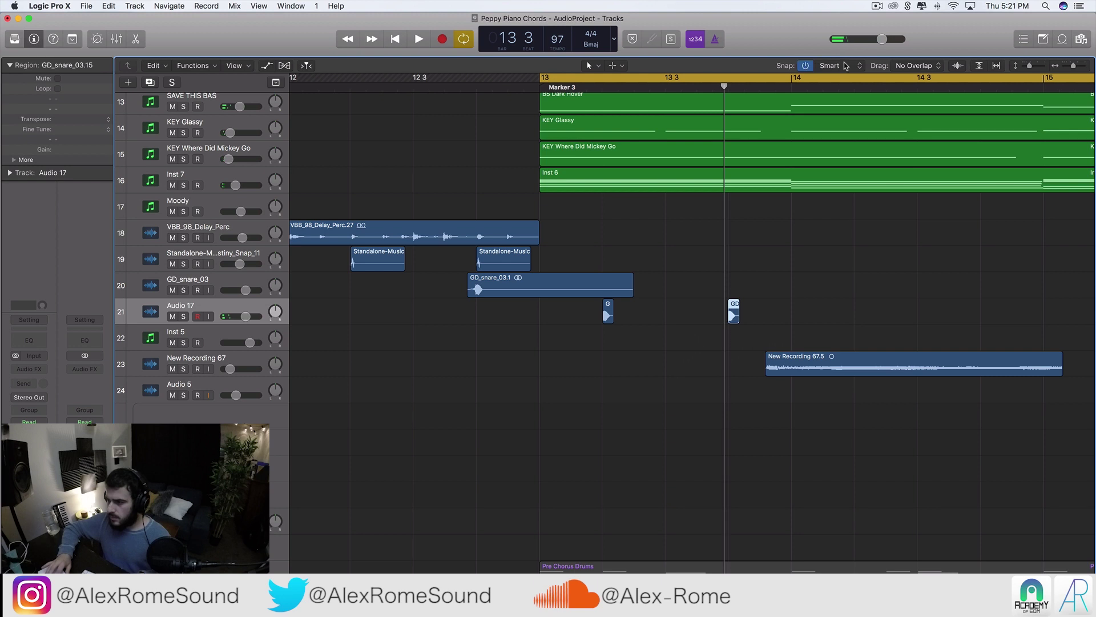
{"action": "left_click", "coordinate": [845, 66]}
{"action": "left_click", "coordinate": [836, 140]}
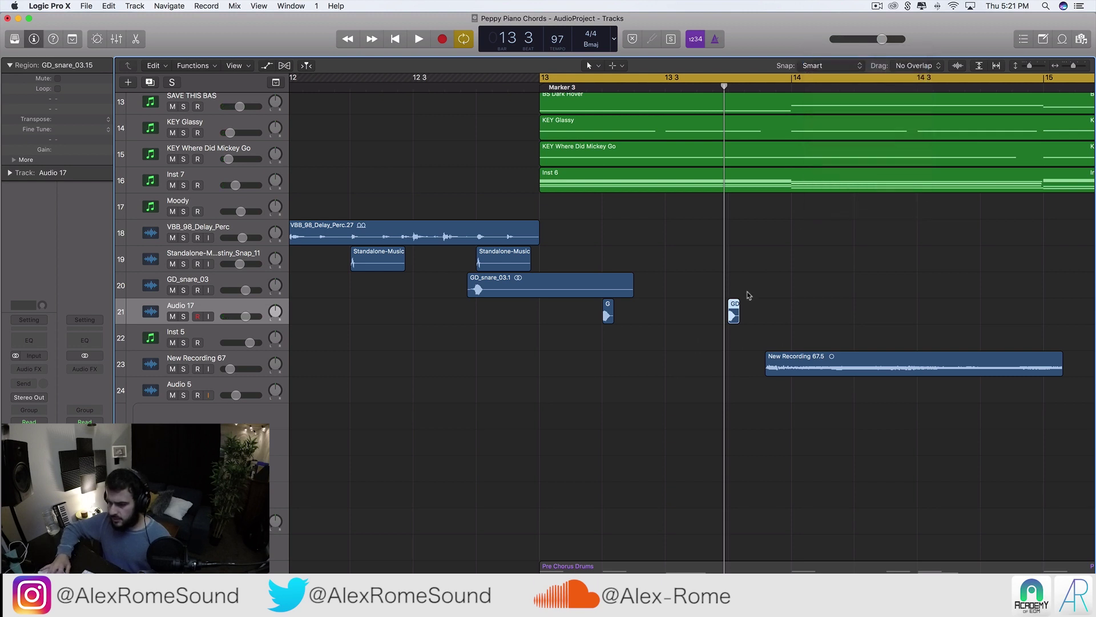
{"action": "key", "text": "super+Right"}
{"action": "key", "text": "super+Right"}
{"action": "key", "text": "super+Right"}
{"action": "left_click_drag", "start_coordinate": [810, 313], "coordinate": [818, 313]}
{"action": "key", "text": "super+Left"}
{"action": "key", "text": "super+Left"}
{"action": "key", "text": "super+Left"}
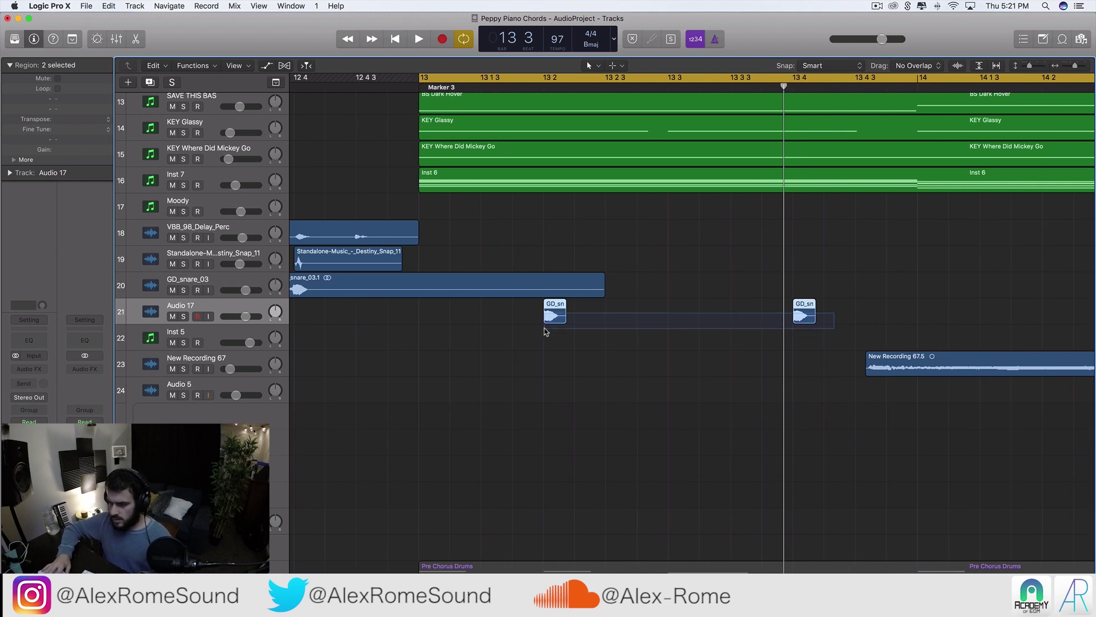
- Repeat the two short snare hits on Audio 17 and align the copies with beats 14 2 and 14 4
{"action": "left_click_drag", "start_coordinate": [546, 332], "coordinate": [546, 332]}
{"action": "key", "text": "super+r"}
{"action": "left_click_drag", "start_coordinate": [860, 316], "coordinate": [997, 315]}
{"action": "key", "text": "super+Left"}
{"action": "key", "text": "super+Left"}
{"action": "key", "text": "super+Left"}
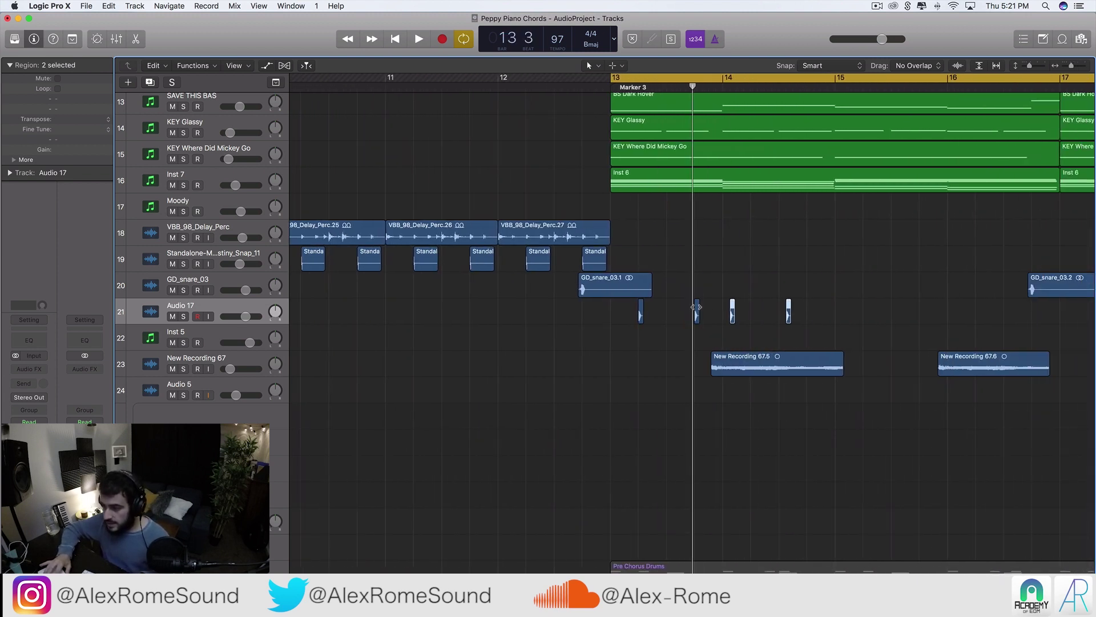
{"action": "mouse_move", "coordinate": [733, 309]}
{"action": "left_mouse_down"}
{"action": "mouse_move", "coordinate": [763, 311]}
{"action": "mouse_move", "coordinate": [754, 309]}
{"action": "left_mouse_up"}
{"action": "key", "text": "super+Right"}
{"action": "key", "text": "super+Right"}
{"action": "key", "text": "super+Right"}
- Repeat the four snare hits of bars 13 and 14, with the first copy on beat 15 2
{"action": "key", "text": "super+Left"}
{"action": "key", "text": "super+Left"}
{"action": "key", "text": "super+Left"}
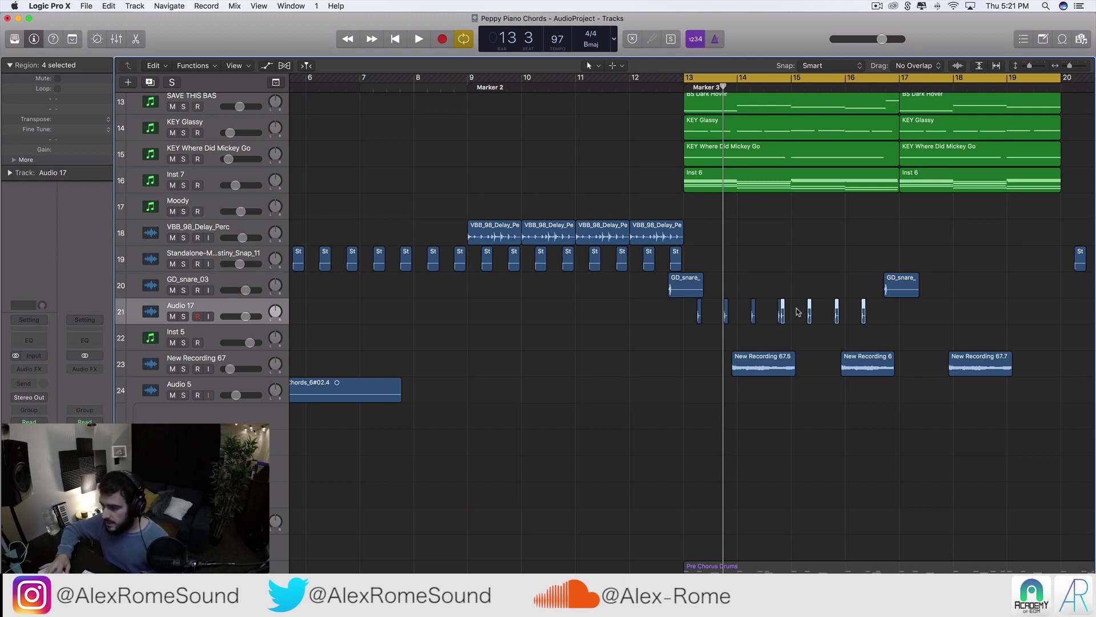
{"action": "key", "text": "super+Right"}
{"action": "key", "text": "super+Right"}
{"action": "key", "text": "super+Right"}
{"action": "left_click_drag", "start_coordinate": [790, 313], "coordinate": [952, 314]}
- Repeat all eight snare hits and align the first copy with beat 17 2
{"action": "key", "text": "super+Left"}
{"action": "key", "text": "super+Left"}
{"action": "key", "text": "super+Left"}
{"action": "key", "text": "super+Left"}
{"action": "scroll", "coordinate": [948, 315], "scroll_direction": "right", "scroll_amount": 3}
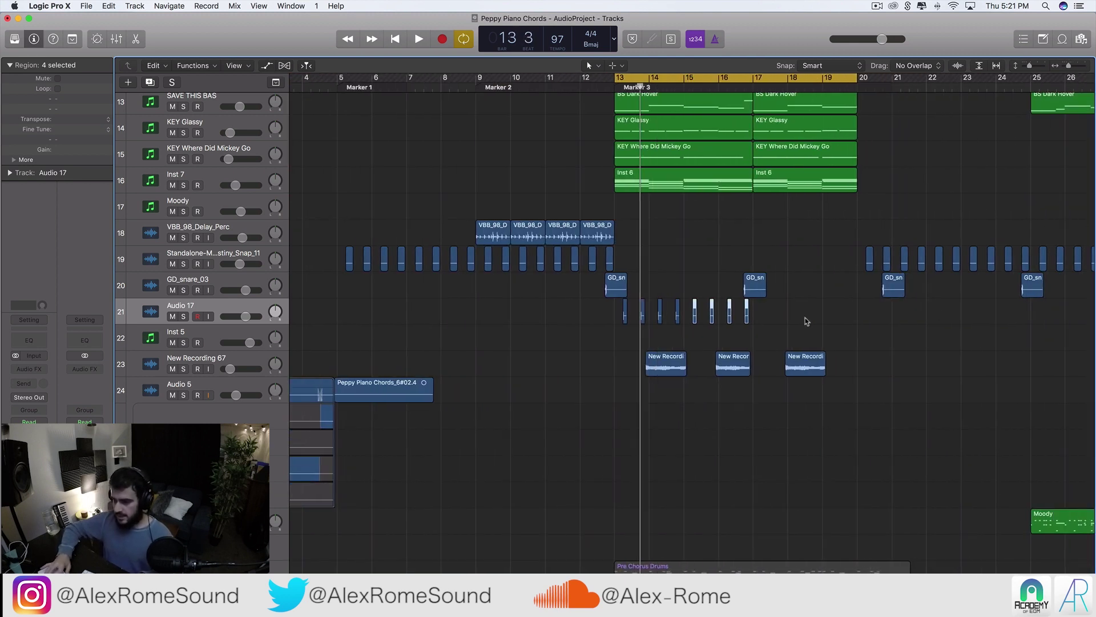
{"action": "left_click_drag", "start_coordinate": [760, 320], "coordinate": [623, 302]}
{"action": "key", "text": "super+Right"}
{"action": "key", "text": "super+Right"}
{"action": "key", "text": "super+Right"}
{"action": "key", "text": "super+Right"}
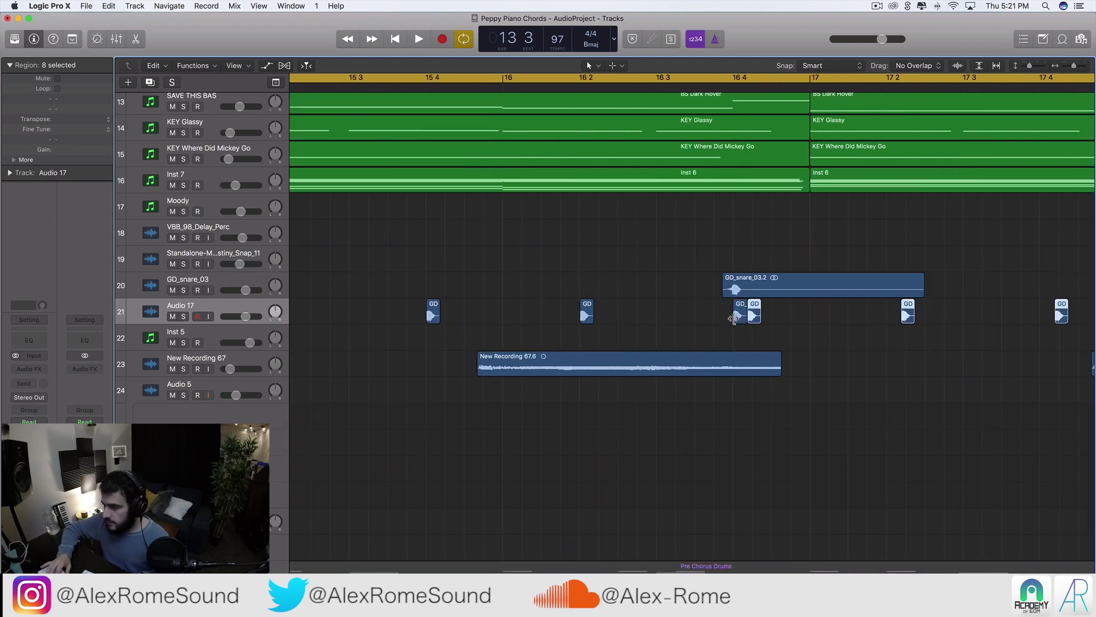
{"action": "left_click_drag", "start_coordinate": [754, 318], "coordinate": [895, 319]}
- Delete the copied snare hits beyond bar 20 and play the section from bar 13
{"action": "key", "text": "super+Left"}
{"action": "key", "text": "super+Left"}
{"action": "key", "text": "super+Left"}
{"action": "key", "text": "super+Left"}
{"action": "key", "text": "super+Left"}
{"action": "key", "text": "super+Left"}
{"action": "scroll", "coordinate": [899, 322], "scroll_direction": "right", "scroll_amount": 1}
{"action": "scroll", "coordinate": [608, 301], "scroll_direction": "up", "scroll_amount": 2}
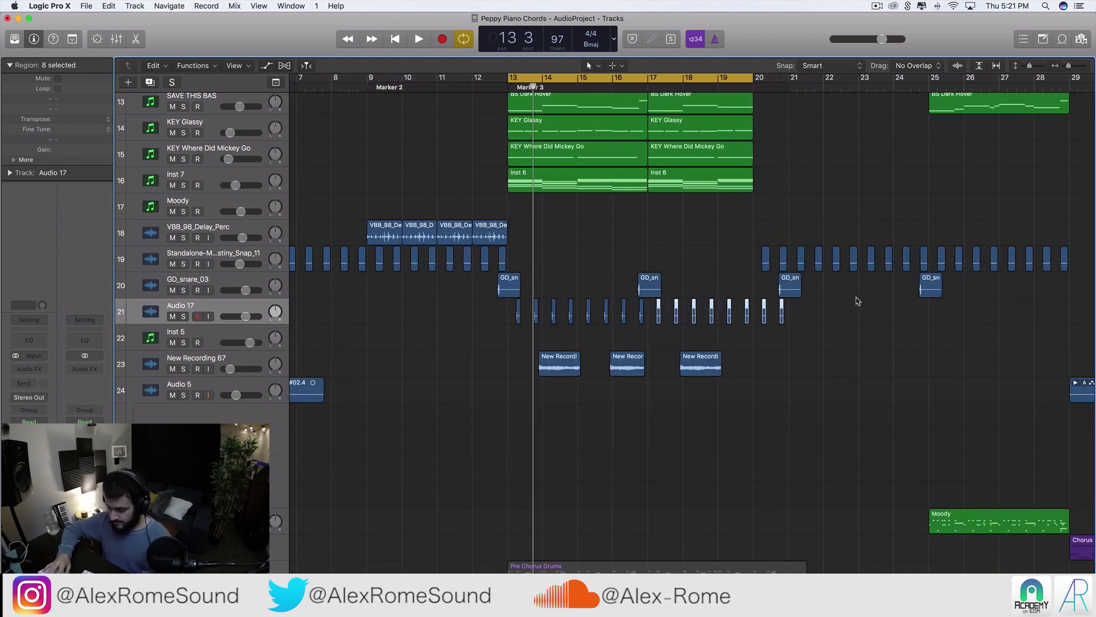
{"action": "key", "text": "space"}
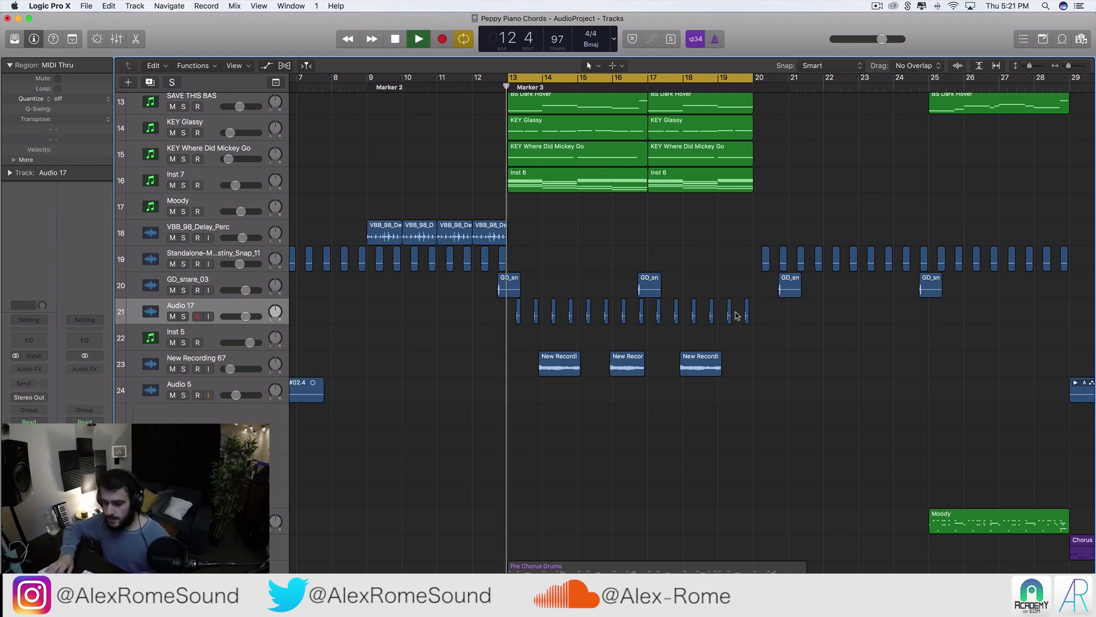
{"action": "key", "text": "space"}
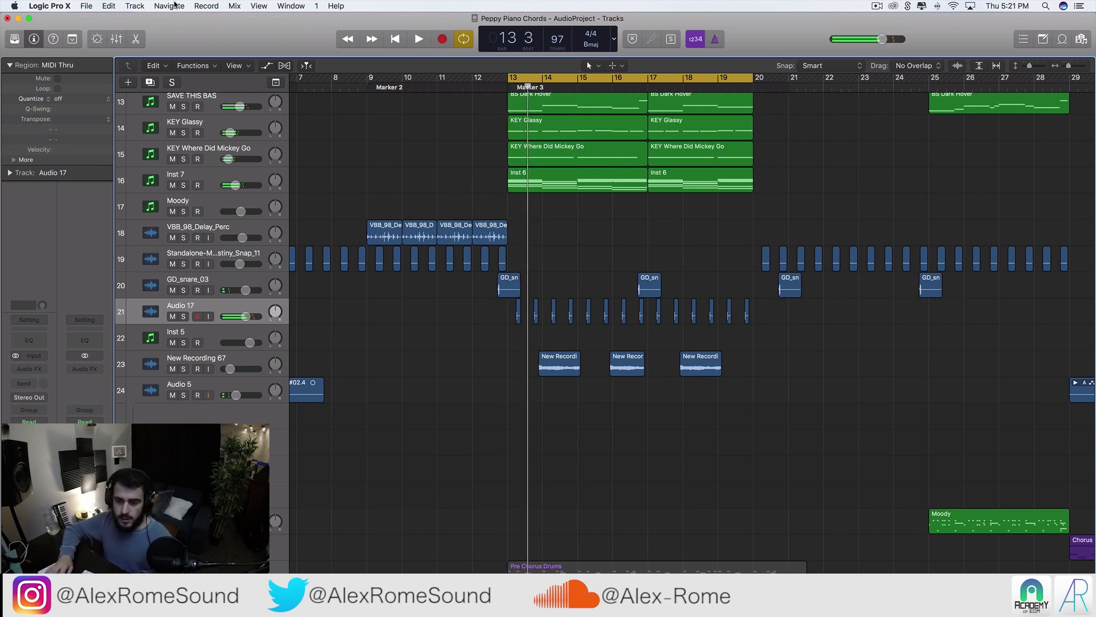
- Add an audio track below Audio 17, and switch to Splice to search the downloaded sounds for "kick"
{"action": "left_click", "coordinate": [152, 83]}
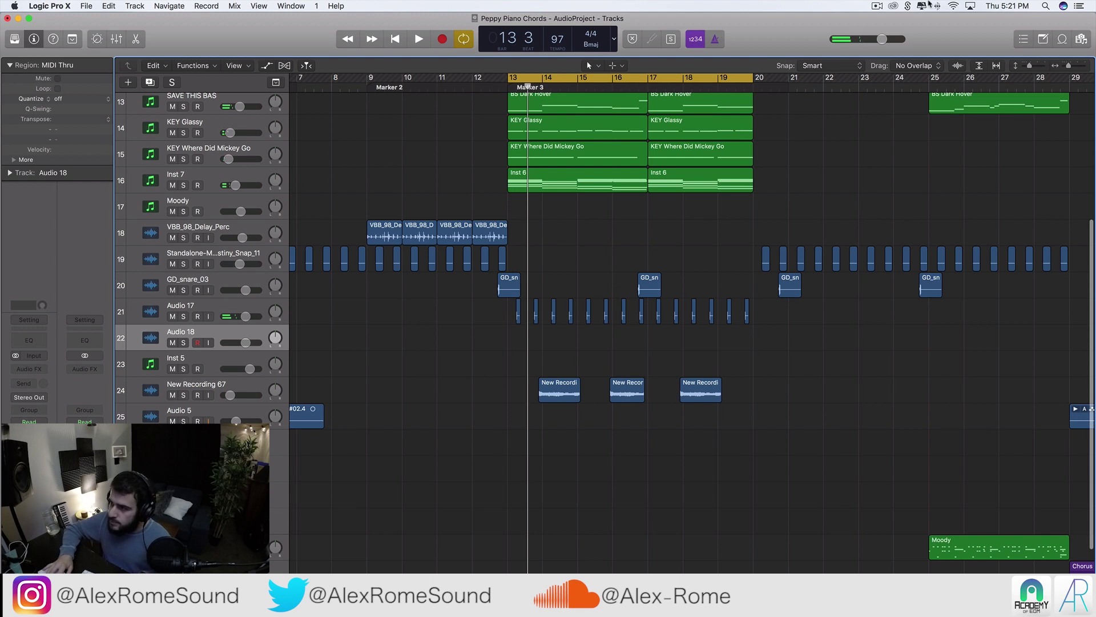
{"action": "key", "text": "super+Tab"}
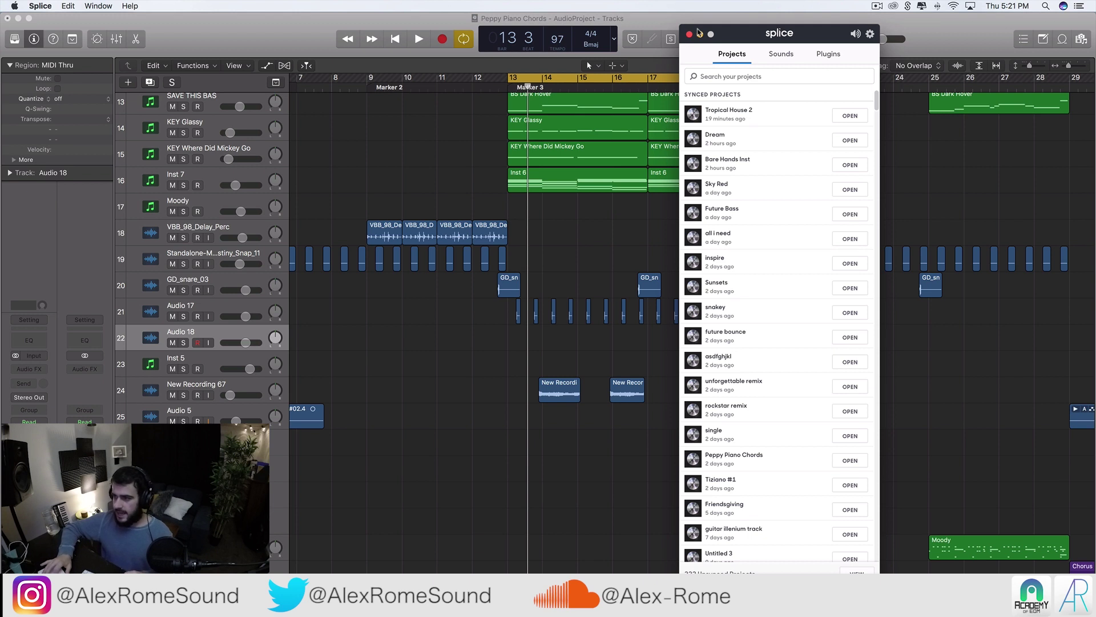
{"action": "left_click", "coordinate": [831, 54]}
{"action": "left_click", "coordinate": [781, 53]}
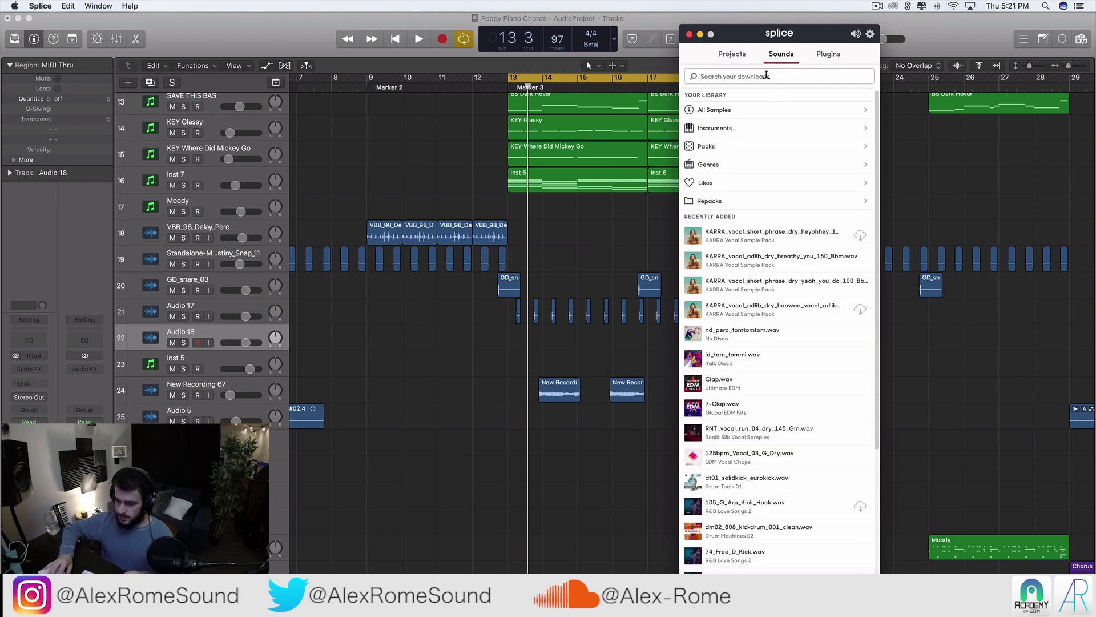
{"action": "type", "text": "kick"}
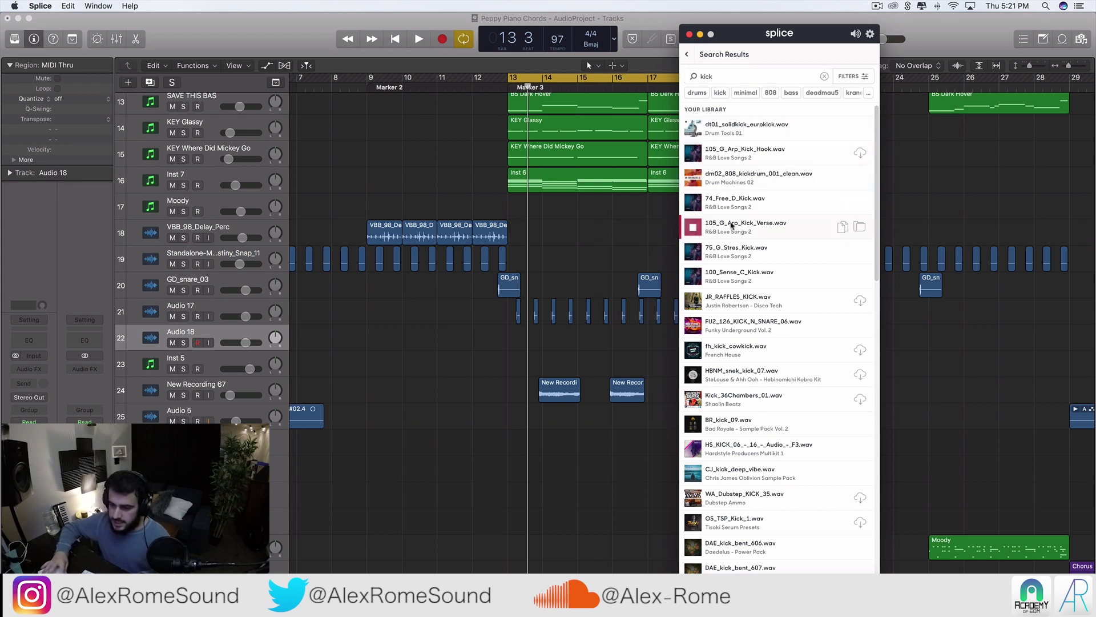
- Place 105_G_Arp_Kick_Verse.wav on the new Audio 18 track and reduce it to a single kick hit at bar 13
{"action": "left_click_drag", "start_coordinate": [561, 335], "coordinate": [606, 317]}
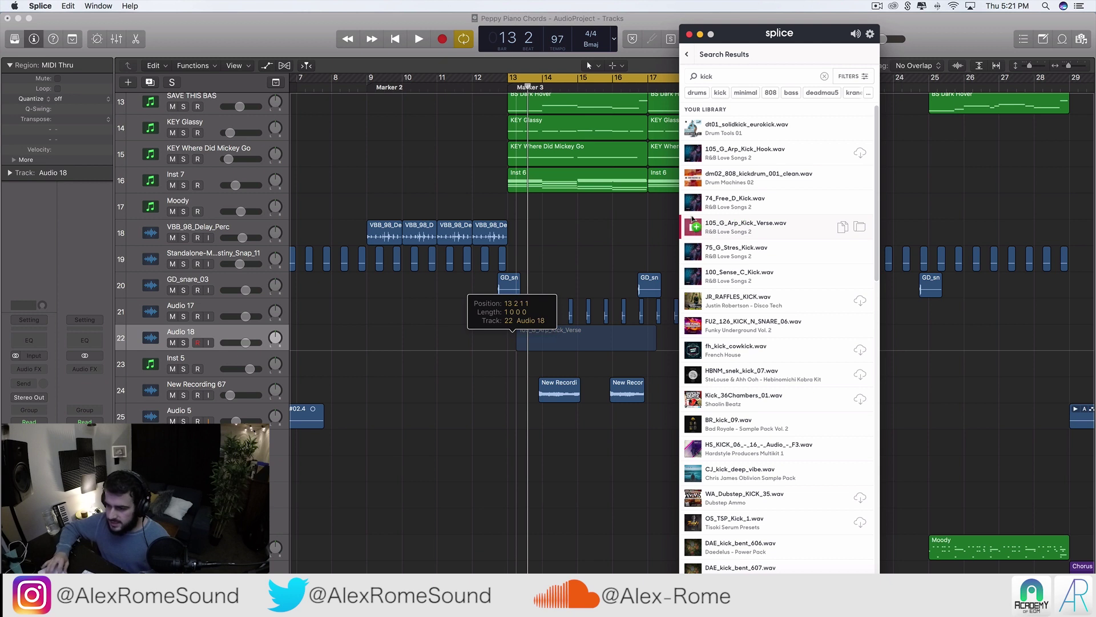
{"action": "left_click_drag", "start_coordinate": [692, 219], "coordinate": [694, 230]}
{"action": "left_click", "coordinate": [661, 345]}
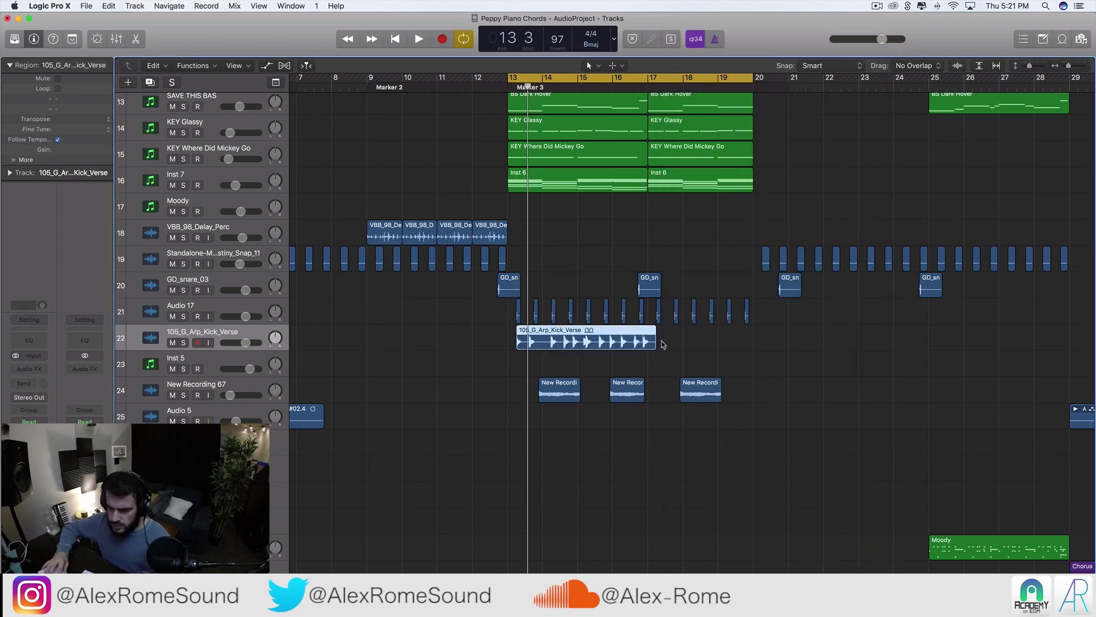
{"action": "left_click_drag", "start_coordinate": [640, 347], "coordinate": [527, 345]}
{"action": "scroll", "coordinate": [518, 346], "scroll_direction": "up", "scroll_amount": 5}
- Make the Fade Tool the secondary tool, lengthen the kick region slightly and give its end a short fade-out
{"action": "left_click", "coordinate": [612, 66]}
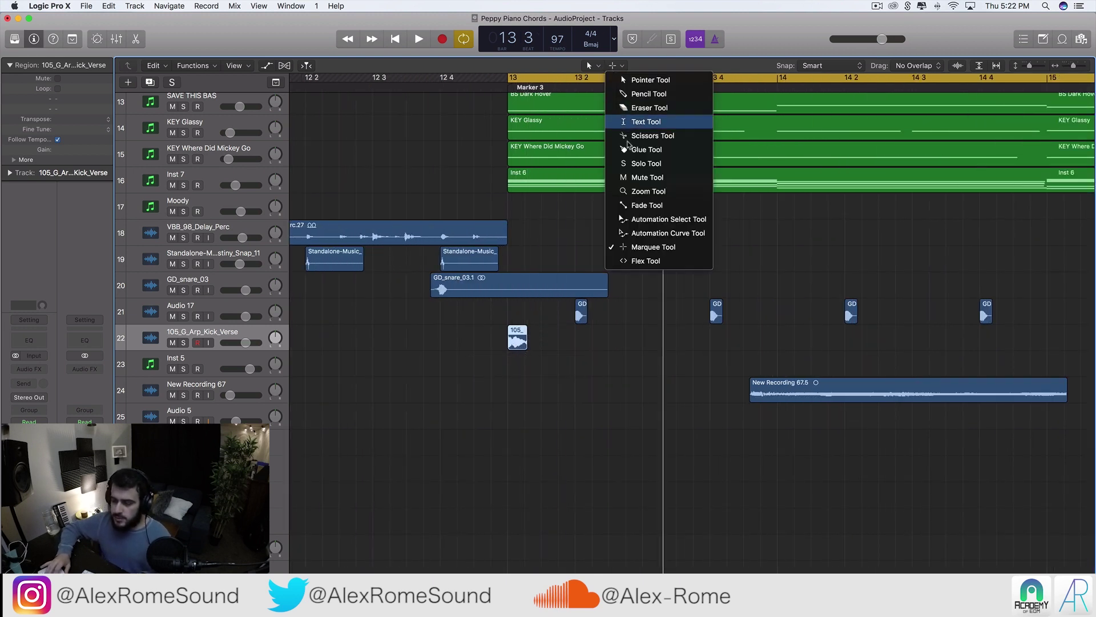
{"action": "left_click", "coordinate": [644, 204]}
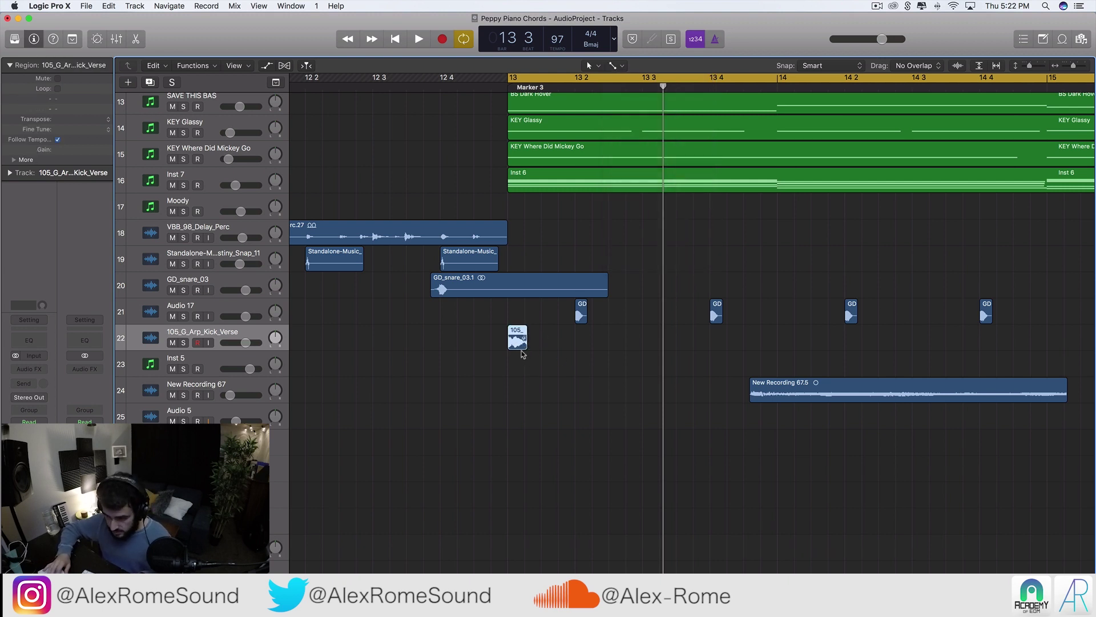
{"action": "left_click_drag", "start_coordinate": [525, 346], "coordinate": [529, 346]}
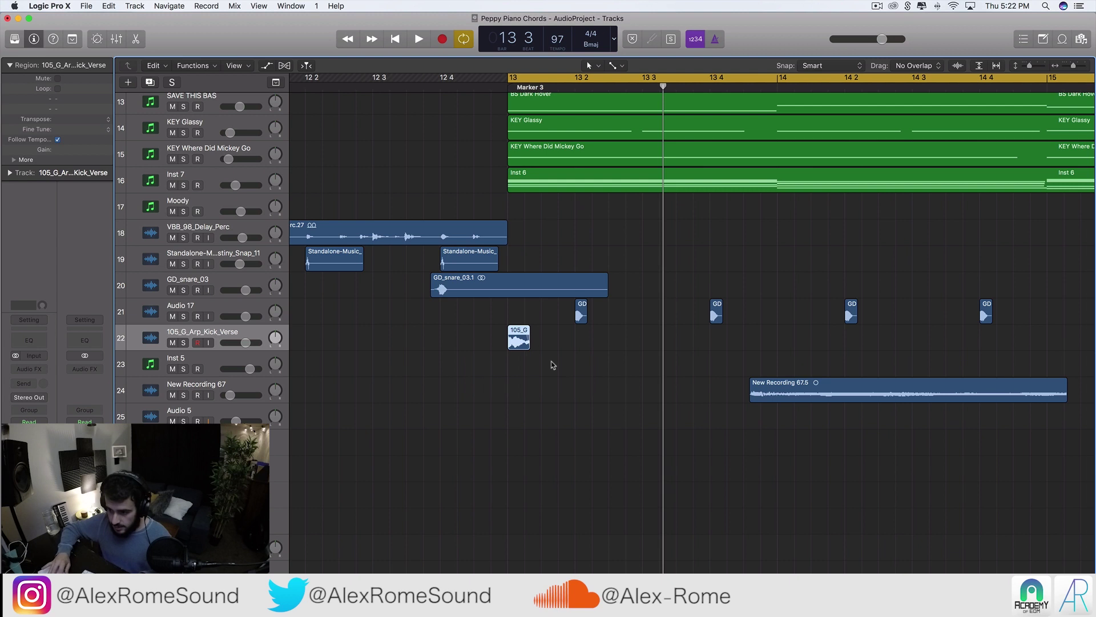
{"action": "key", "text": "super+Right"}
{"action": "key", "text": "super+Right"}
{"action": "key", "text": "space"}
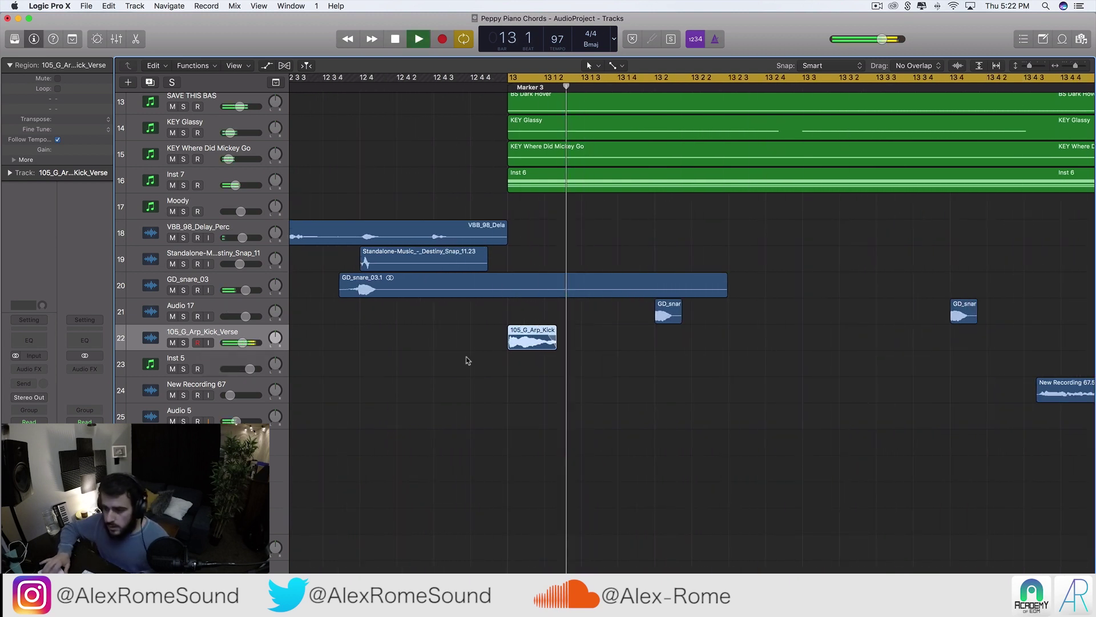
{"action": "left_click", "coordinate": [526, 341]}
- Repeat the kick hit, place the copy at 13 2 4 and play the result
{"action": "key", "text": "super+r"}
{"action": "left_click_drag", "start_coordinate": [582, 338], "coordinate": [775, 347]}
{"action": "key", "text": "space"}
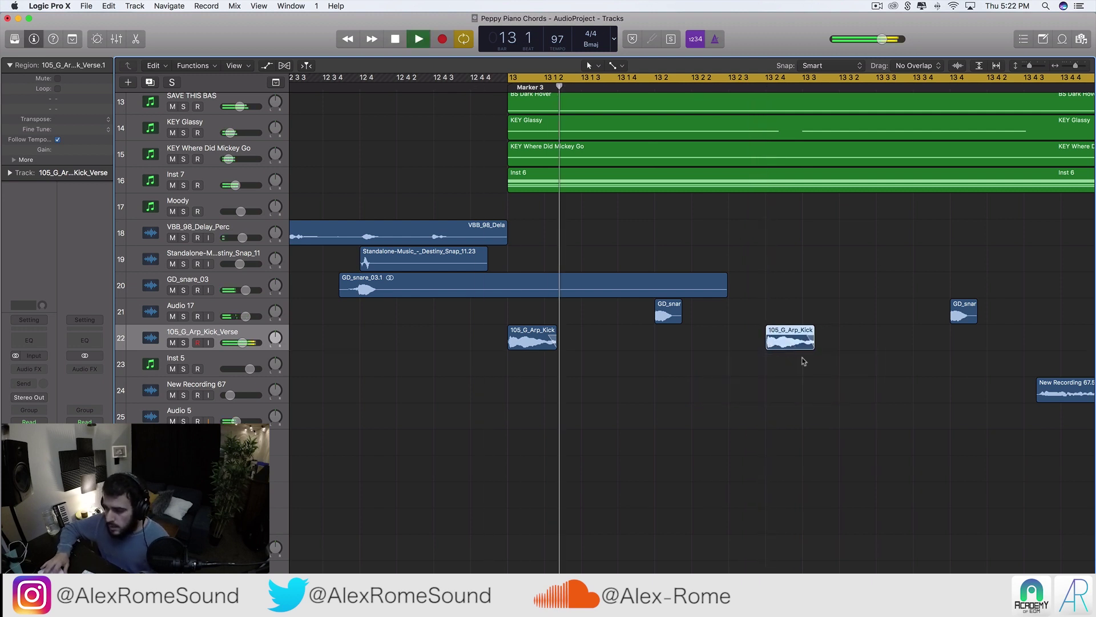
{"action": "left_click", "coordinate": [826, 394]}
{"action": "key", "text": "space"}
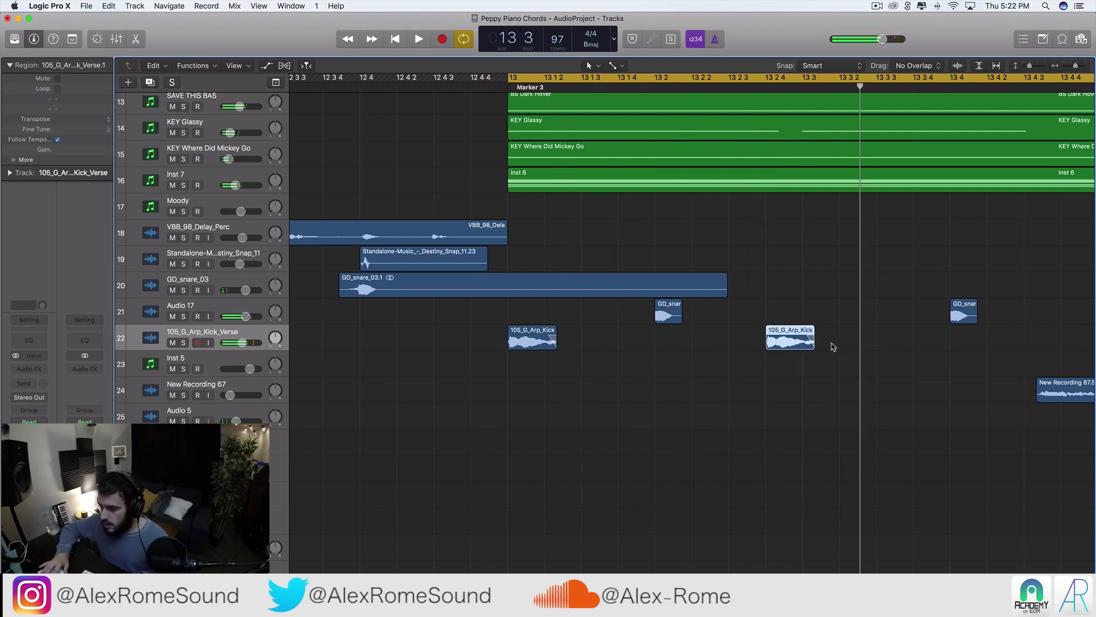
- Repeat the kick once more, place the copy at 13 3 3 and play the pattern
{"action": "key", "text": "cmd+r"}
{"action": "left_click_drag", "start_coordinate": [828, 343], "coordinate": [899, 345]}
{"action": "key", "text": "space"}
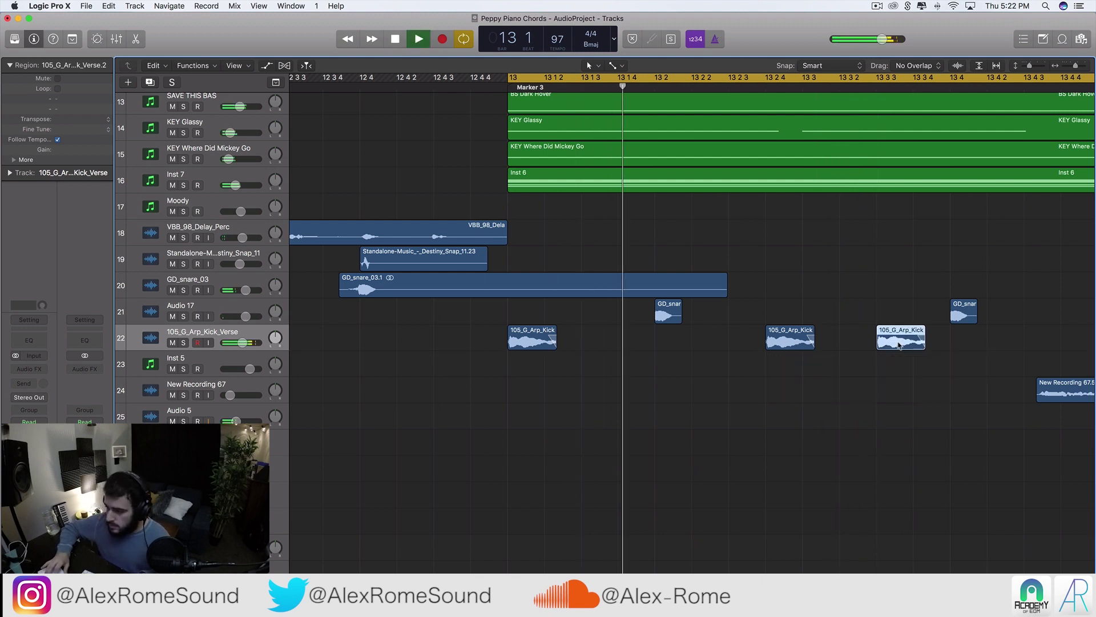
{"action": "key", "text": "cmd+Left"}
{"action": "key", "text": "cmd+Left"}
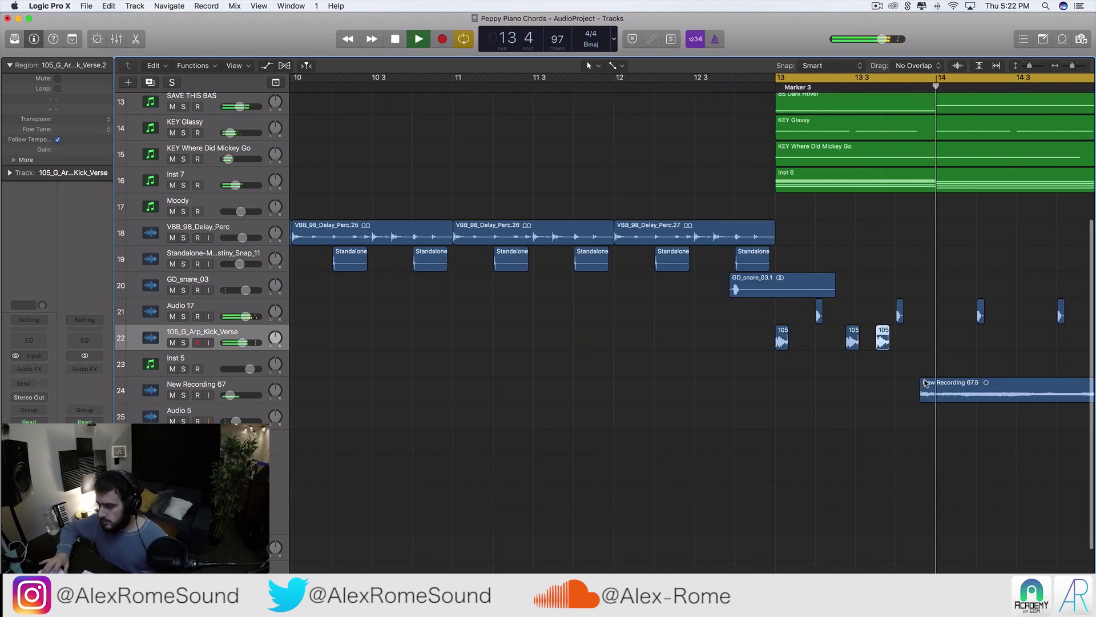
{"action": "key", "text": "space"}
- Repeat the three kicks of bar 13 and align the copies with the start of bar 14
{"action": "key", "text": "cmd+Right"}
{"action": "key", "text": "cmd+Right"}
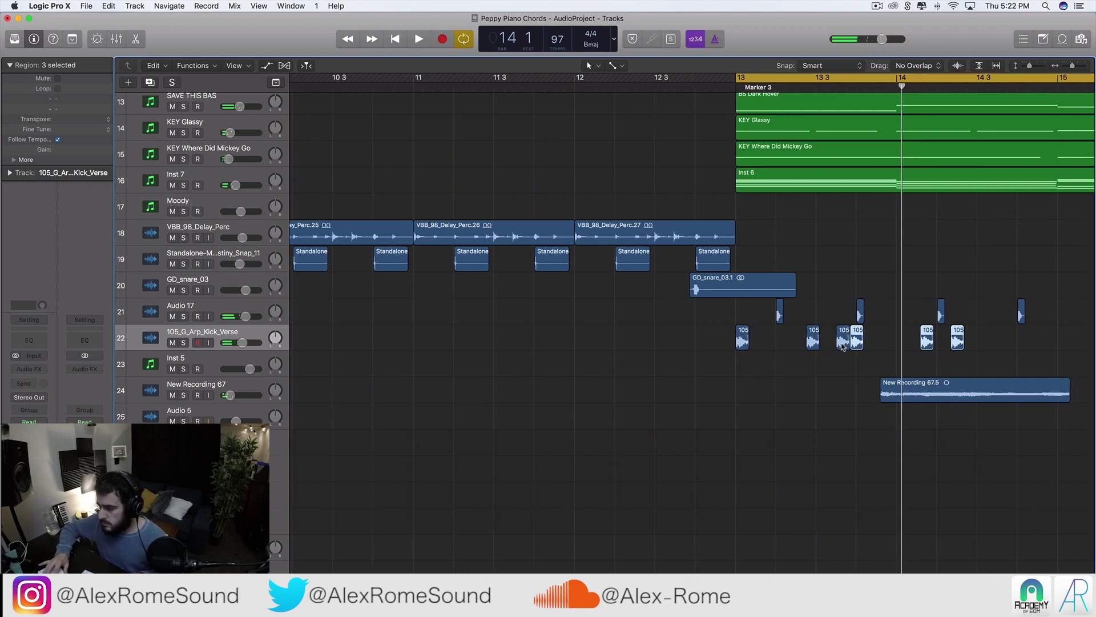
{"action": "left_click_drag", "start_coordinate": [875, 345], "coordinate": [974, 345]}
{"action": "key", "text": "cmd+Left"}
{"action": "key", "text": "space"}
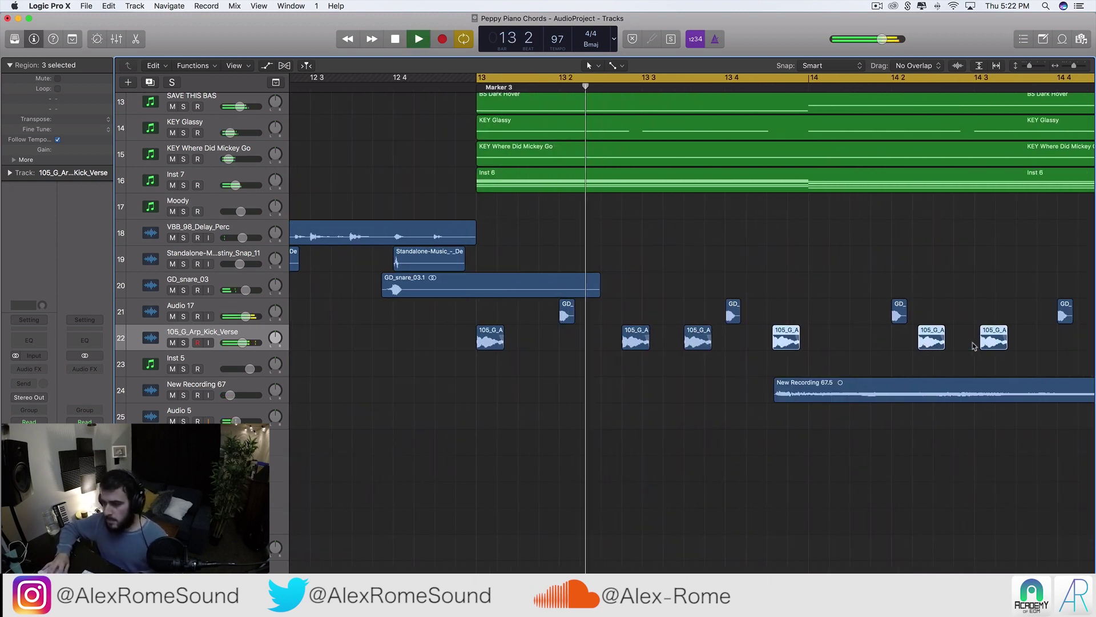
{"action": "key", "text": "space"}
{"action": "left_click_drag", "start_coordinate": [791, 343], "coordinate": [826, 346]}
- Set the cycle range to start at bar 14 and play the copied kick pattern
{"action": "key", "text": "cmd+Left"}
{"action": "left_click_drag", "start_coordinate": [728, 73], "coordinate": [982, 73]}
{"action": "key", "text": "space"}
{"action": "key", "text": "cmd+Right"}
{"action": "key", "text": "cmd+Right"}
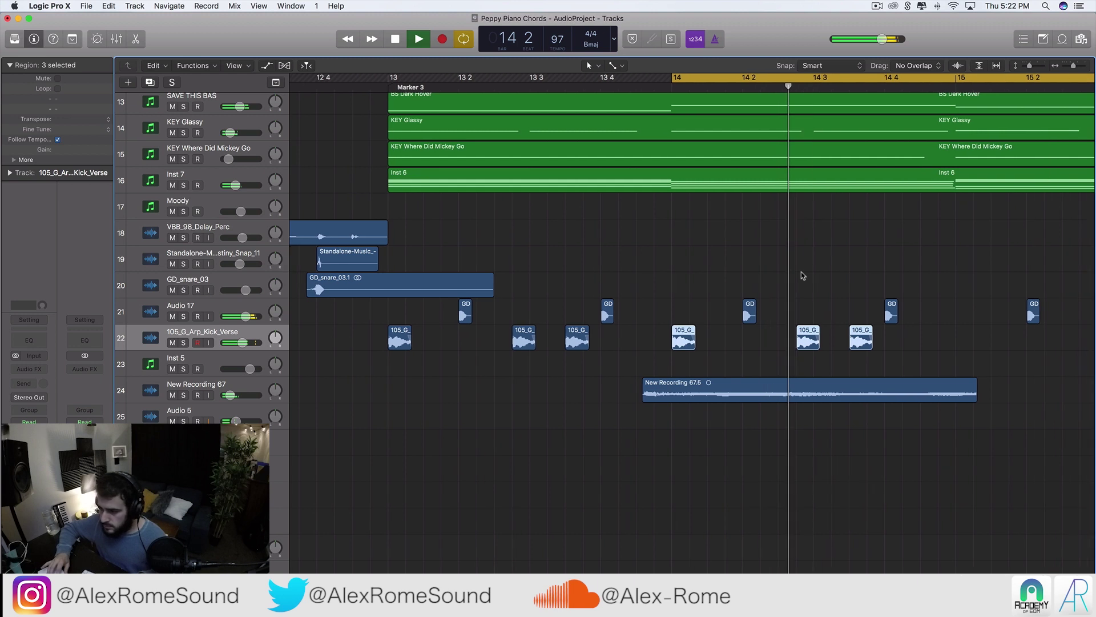
{"action": "key", "text": "space"}
- Repeat the last kick of bar 14, move the copy to 14 4 3 and play it
{"action": "left_click", "coordinate": [780, 343]}
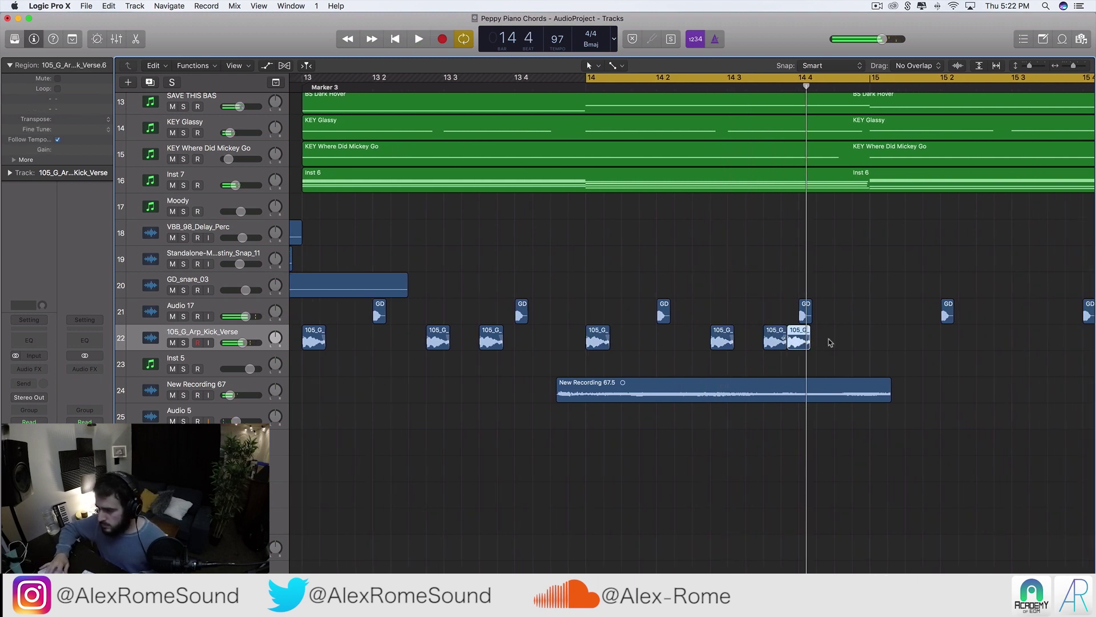
{"action": "key", "text": "super+Right"}
{"action": "key", "text": "super+Right"}
{"action": "left_click_drag", "start_coordinate": [793, 347], "coordinate": [903, 347]}
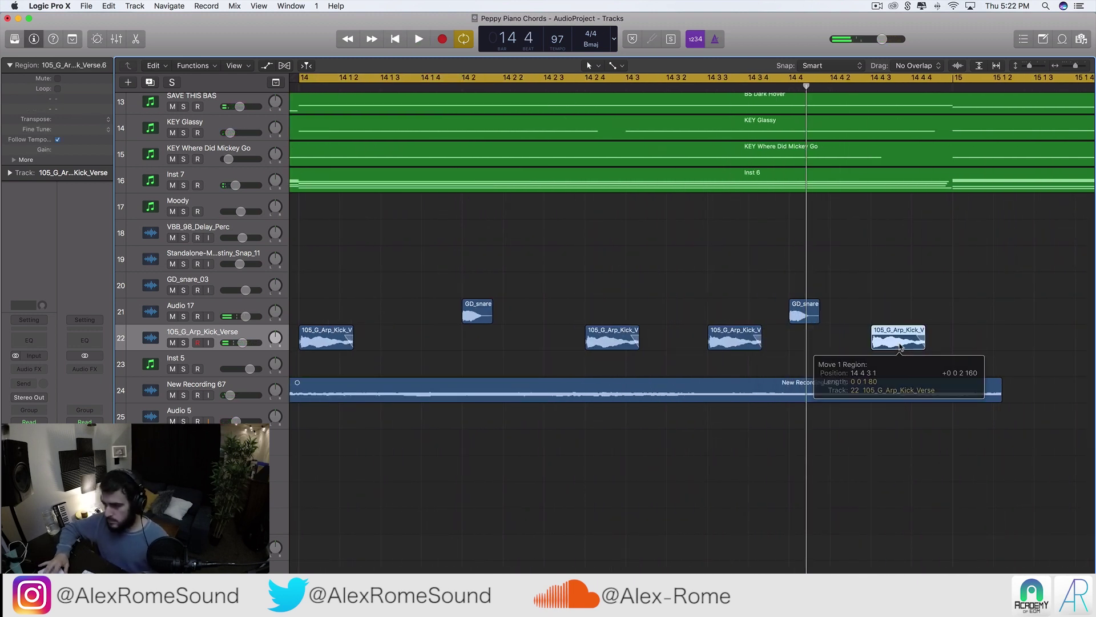
{"action": "key", "text": "super+Left"}
{"action": "key", "text": "super+Left"}
{"action": "key", "text": "space"}
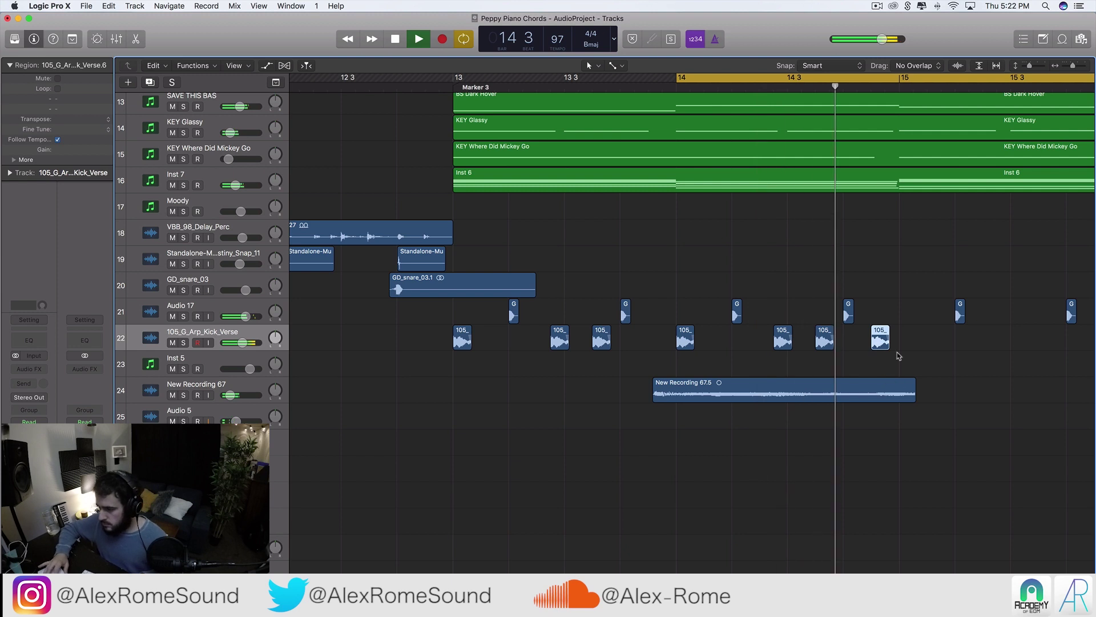
- Repeat the kick at 14 4 3 and place the shortened copy at 14 4 2 on a new audio track
{"action": "key", "text": "space"}
{"action": "key", "text": "super+Right"}
{"action": "key", "text": "super+Right"}
{"action": "key", "text": "super+r"}
{"action": "left_click_drag", "start_coordinate": [965, 338], "coordinate": [811, 365]}
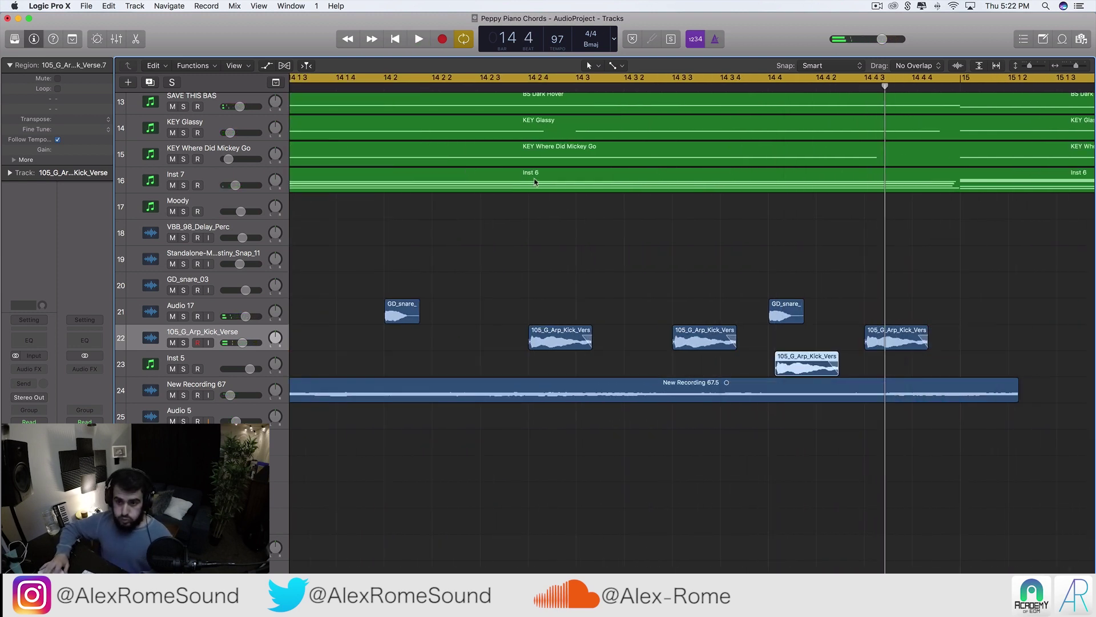
{"action": "left_click", "coordinate": [129, 83]}
{"action": "left_click", "coordinate": [683, 217]}
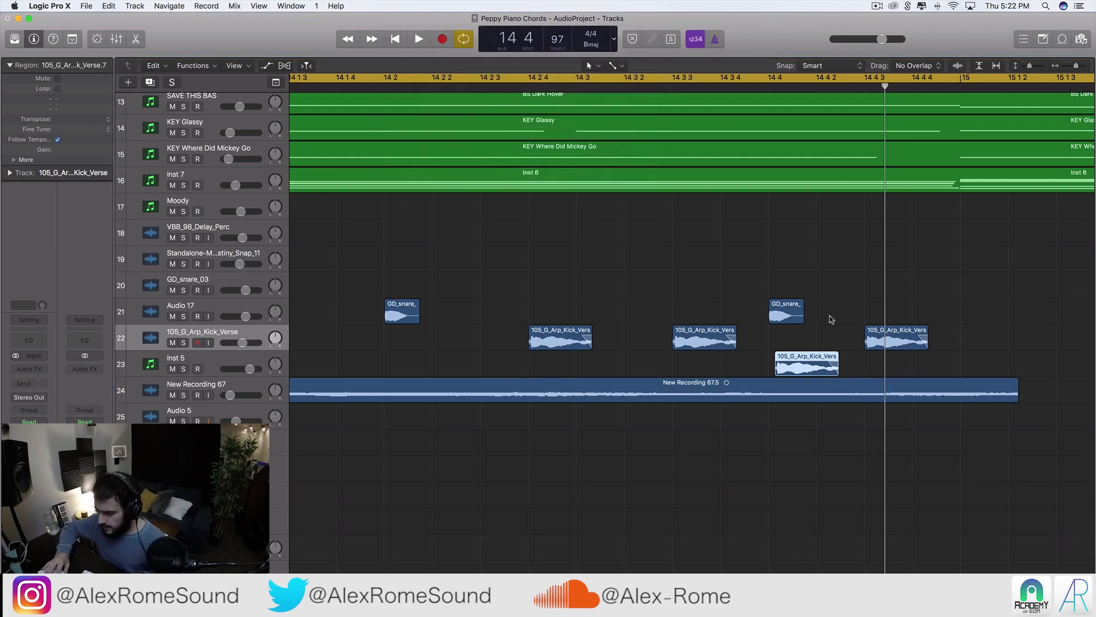
{"action": "left_click_drag", "start_coordinate": [807, 396], "coordinate": [864, 370]}
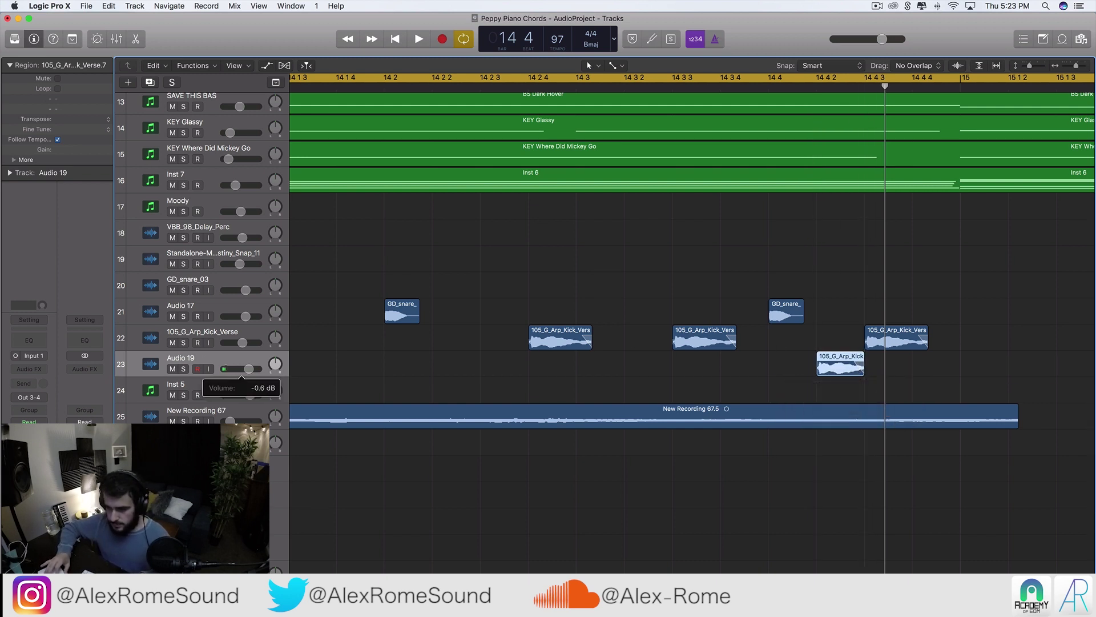
- Lower the volume of the Audio 19 track during playback and route its output to Stereo Out
{"action": "key", "text": "space"}
{"action": "key", "text": "super+Left"}
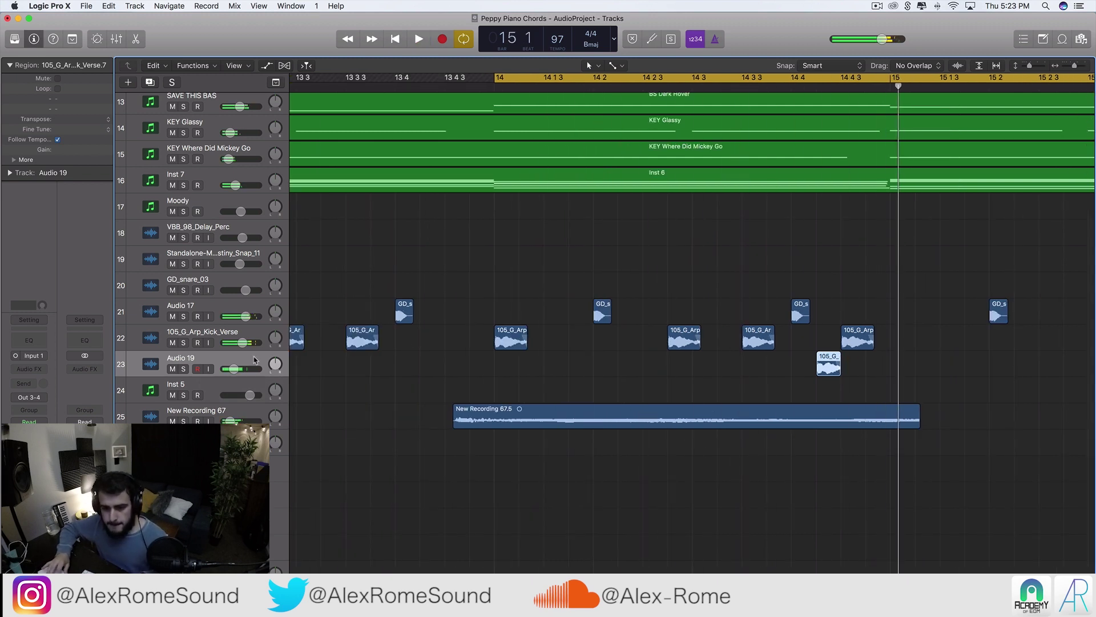
{"action": "key", "text": "space"}
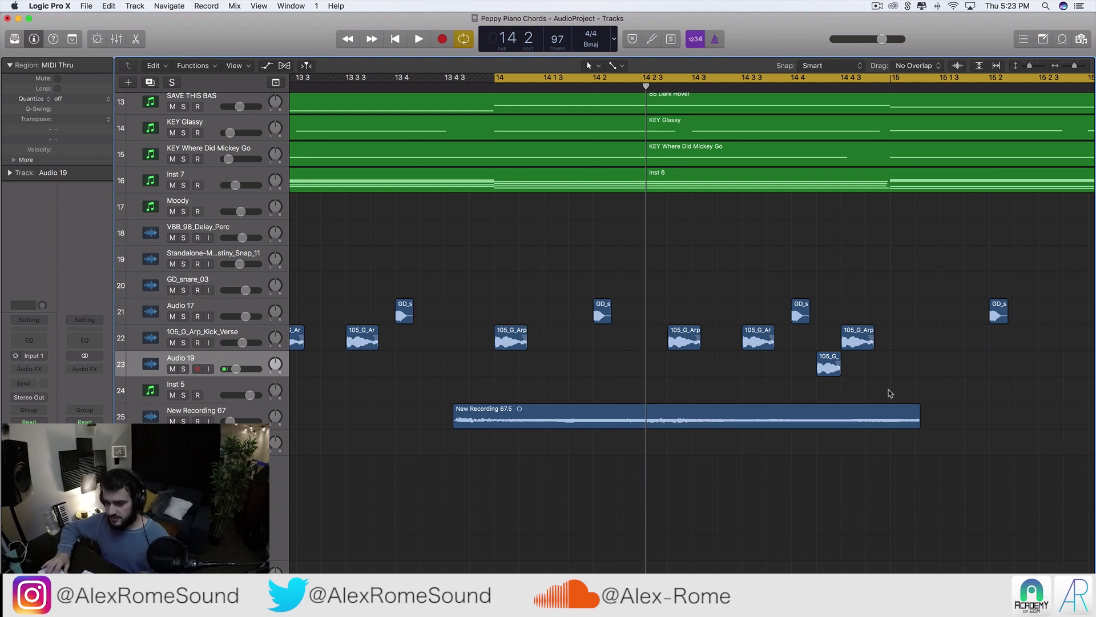
- Play the cycled section from bar 14 to check how the quieter extra kick sits in the drum pattern
{"action": "key", "text": "super+Left"}
{"action": "key", "text": "super+Left"}
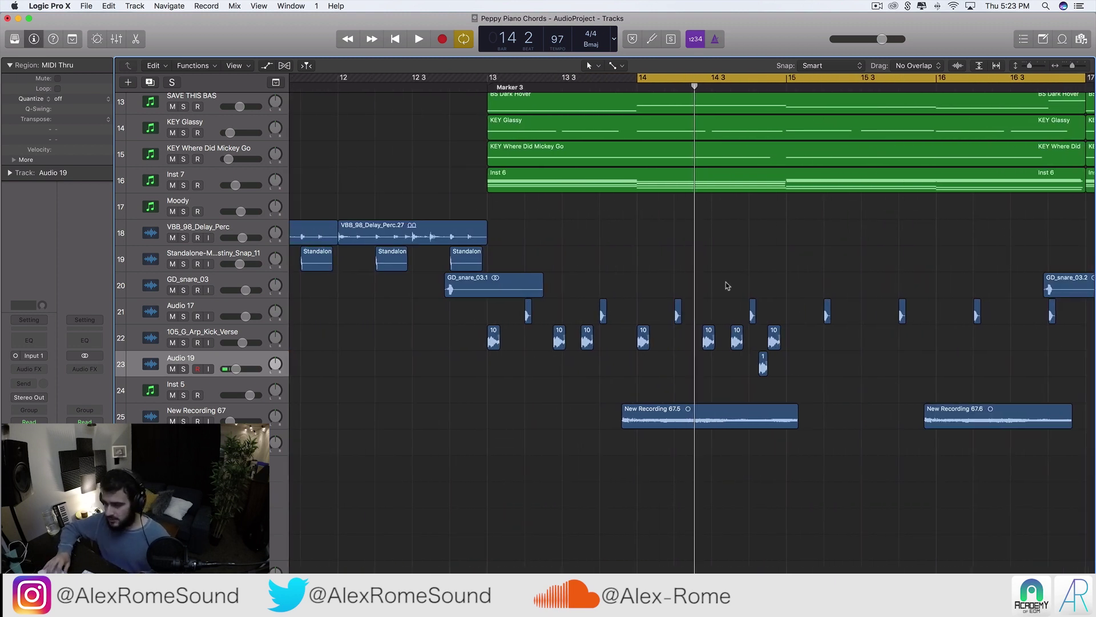
{"action": "key", "text": "super+Right"}
{"action": "key", "text": "super+Right"}
{"action": "key", "text": "super+Right"}
{"action": "key", "text": "space"}
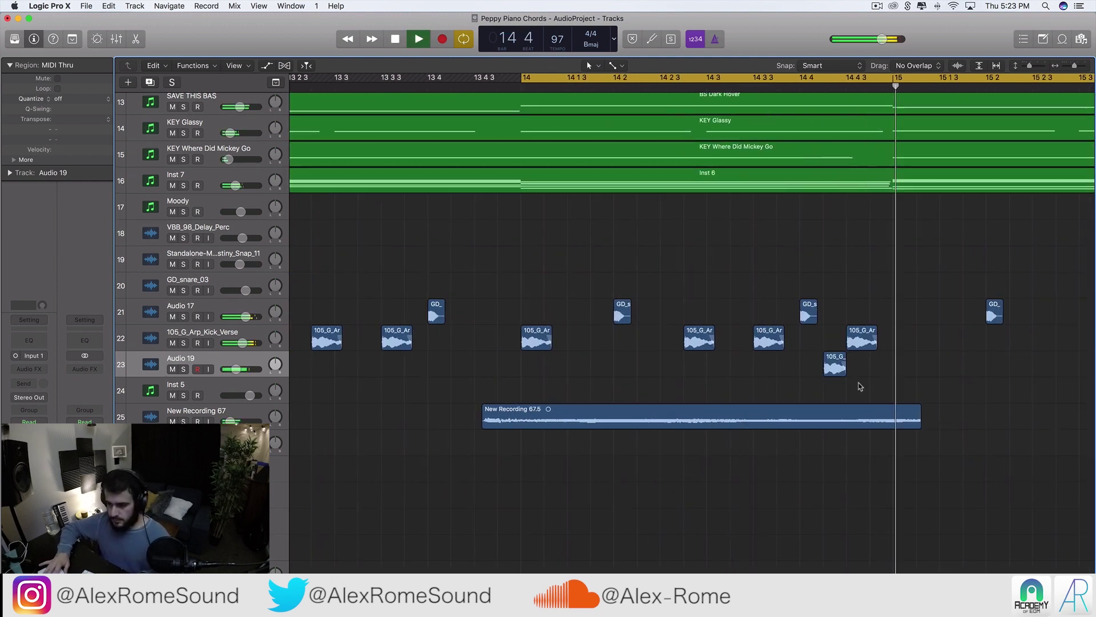
{"action": "key", "text": "super+Left"}
{"action": "key", "text": "super+Left"}
{"action": "key", "text": "super+Left"}
{"action": "key", "text": "super+Left"}
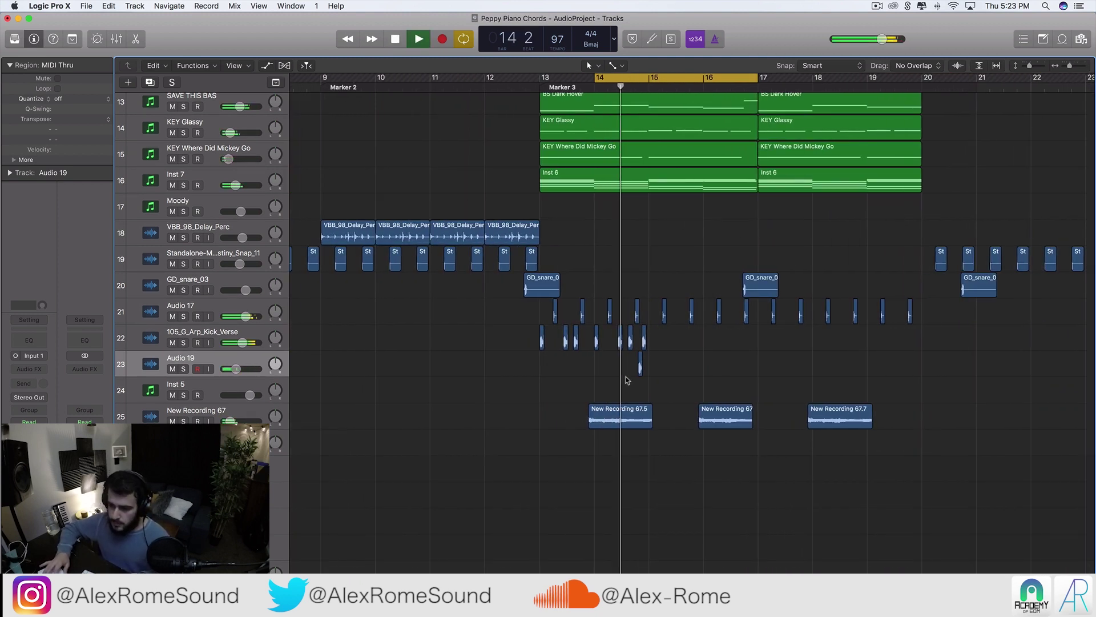
- Repeat the kick regions of bars 13 and 14 on both kick tracks and stop playback
{"action": "left_click_drag", "start_coordinate": [648, 374], "coordinate": [497, 346]}
{"action": "key", "text": "super+r"}
{"action": "key", "text": "space"}
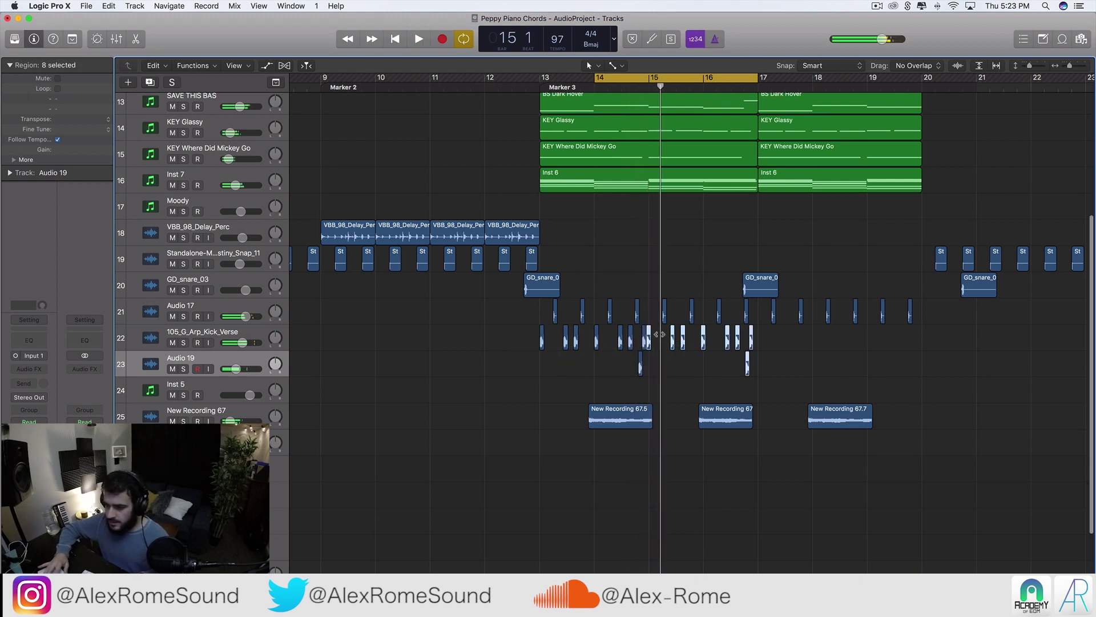
- Shift the repeated kick regions earlier so the first copy starts exactly at bar 15
{"action": "key", "text": "super+Right"}
{"action": "key", "text": "super+Right"}
{"action": "key", "text": "super+Right"}
{"action": "left_click", "coordinate": [656, 343]}
{"action": "mouse_move", "coordinate": [656, 344]}
{"action": "left_mouse_down"}
{"action": "mouse_move", "coordinate": [643, 350]}
{"action": "mouse_move", "coordinate": [652, 347]}
{"action": "left_mouse_up"}
{"action": "key", "text": "super+Right"}
{"action": "key", "text": "super+Right"}
{"action": "key", "text": "super+Right"}
{"action": "key", "text": "super+Right"}
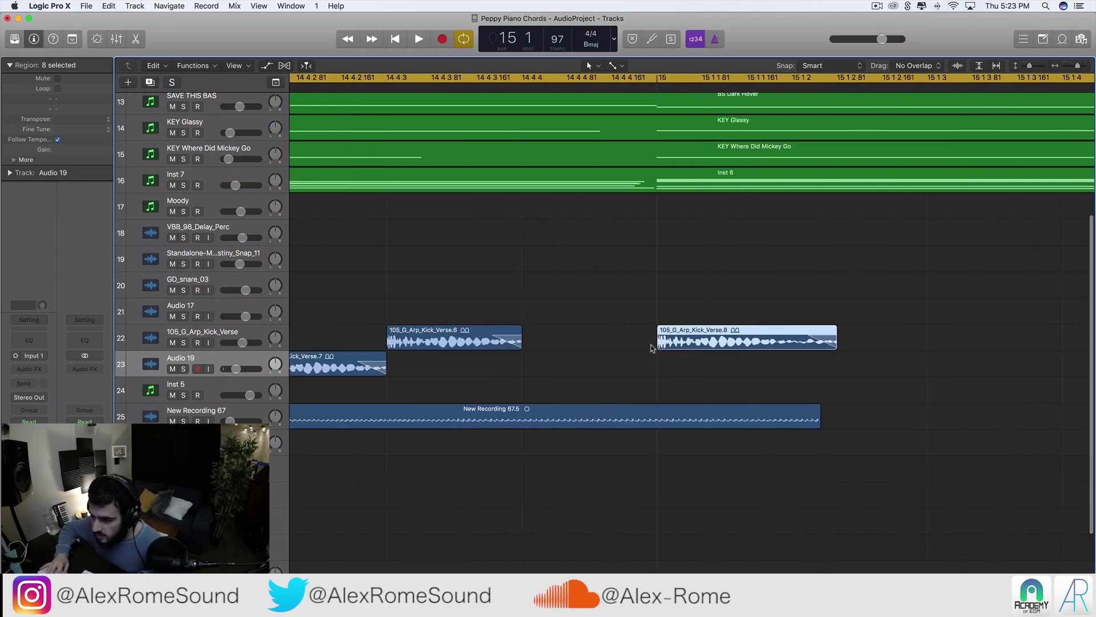
- Set the cycle range from bar 13 to bar 20 and start playback
{"action": "left_click", "coordinate": [515, 348]}
{"action": "key", "text": "super+Left"}
{"action": "key", "text": "super+Left"}
{"action": "key", "text": "super+Left"}
{"action": "key", "text": "super+Left"}
{"action": "scroll", "coordinate": [618, 356], "scroll_direction": "left", "scroll_amount": 3}
{"action": "left_click_drag", "start_coordinate": [431, 79], "coordinate": [688, 80]}
{"action": "key", "text": "space"}
- Repeat the four-bar kick pattern from bar 13 on both kick tracks, align the copies to bar 17 and stop playback
{"action": "left_click_drag", "start_coordinate": [570, 363], "coordinate": [423, 274]}
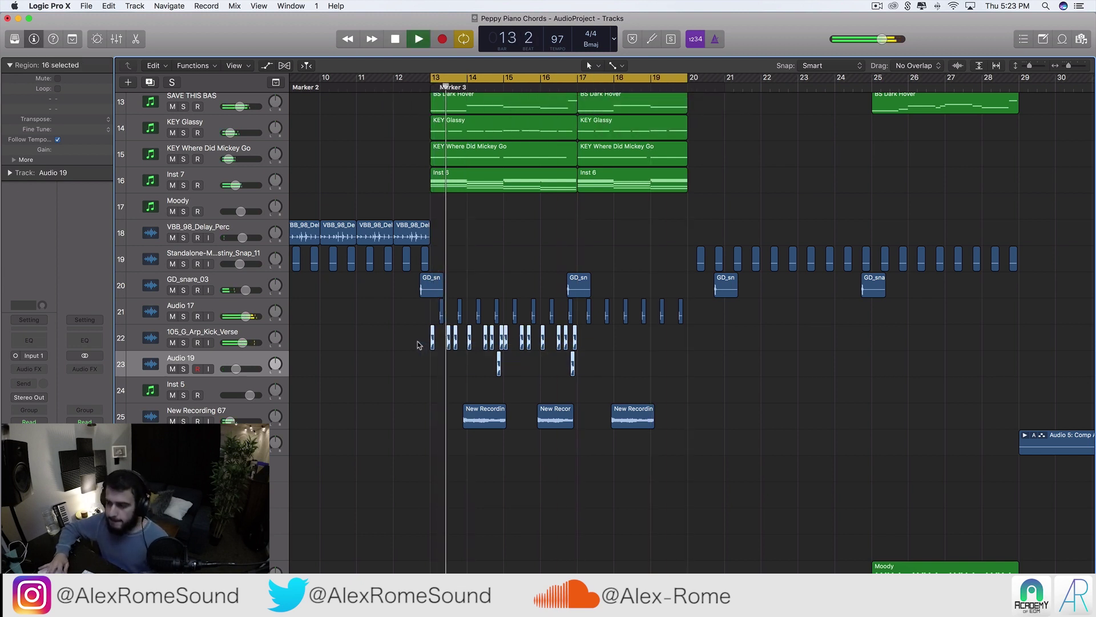
{"action": "key", "text": "super+Right"}
{"action": "key", "text": "super+Right"}
{"action": "key", "text": "super+Right"}
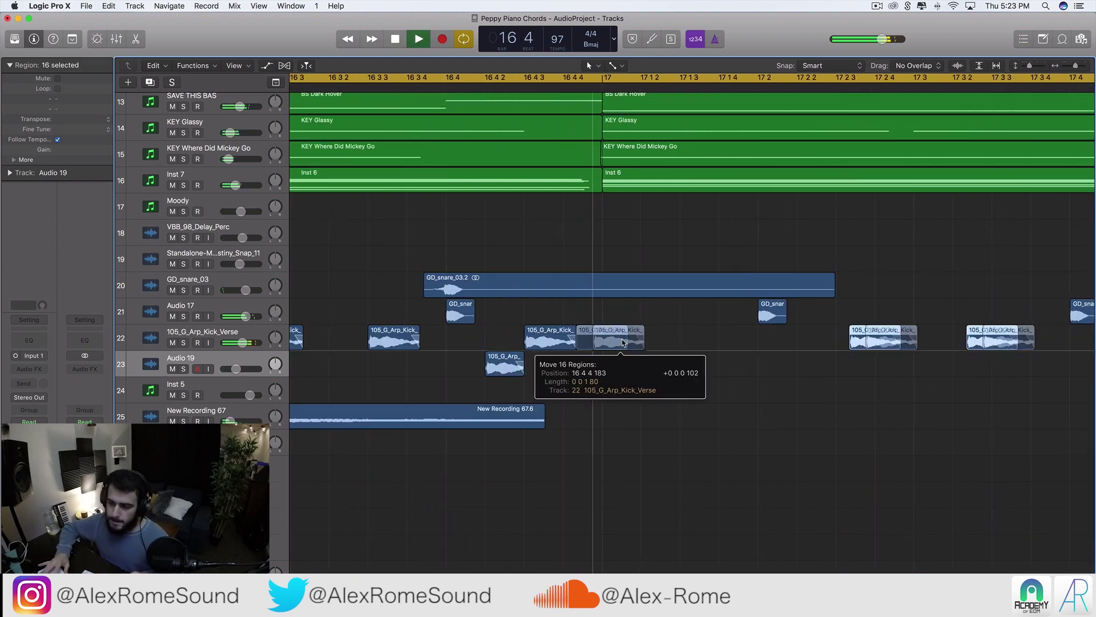
{"action": "key", "text": "super+Left"}
{"action": "key", "text": "super+Left"}
{"action": "key", "text": "super+Left"}
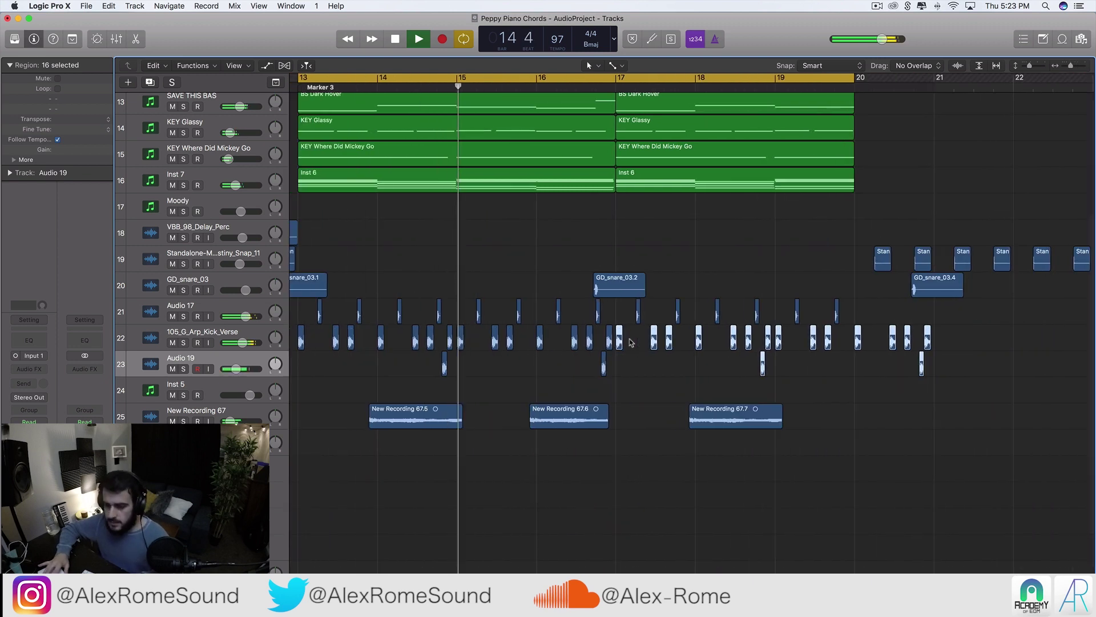
{"action": "scroll", "coordinate": [631, 342], "scroll_direction": "down", "scroll_amount": 2}
{"action": "key", "text": "super+Left"}
{"action": "key", "text": "space"}
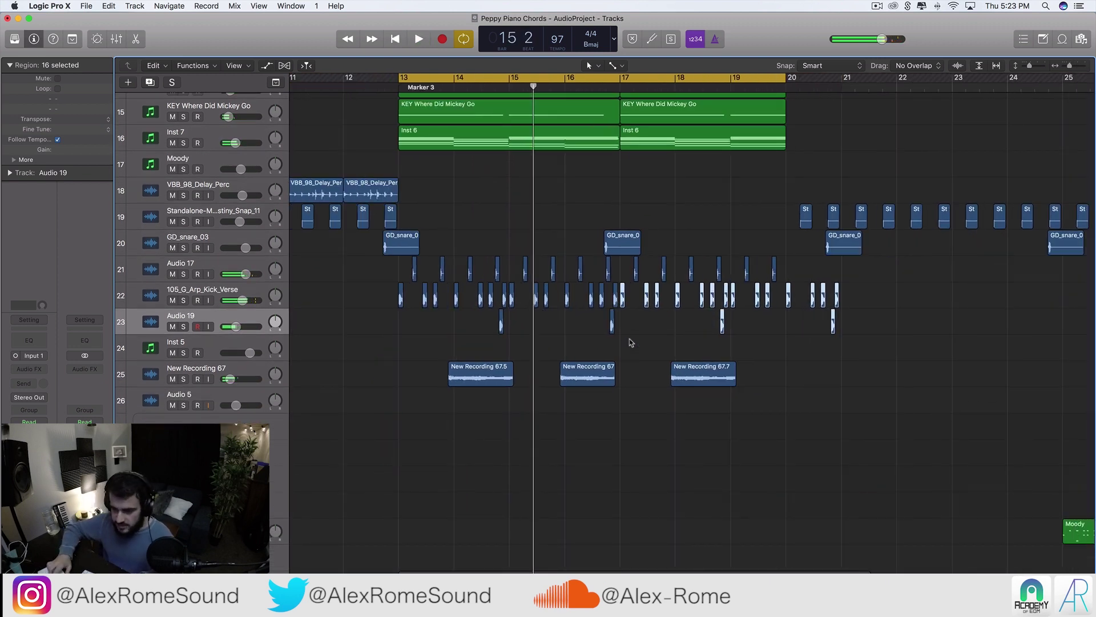
- Audition the drums briefly from bar 13 with solo mode on, and turn solo mode off again
{"action": "scroll", "coordinate": [631, 342], "scroll_direction": "down", "scroll_amount": 2}
{"action": "scroll", "coordinate": [630, 342], "scroll_direction": "down", "scroll_amount": 2}
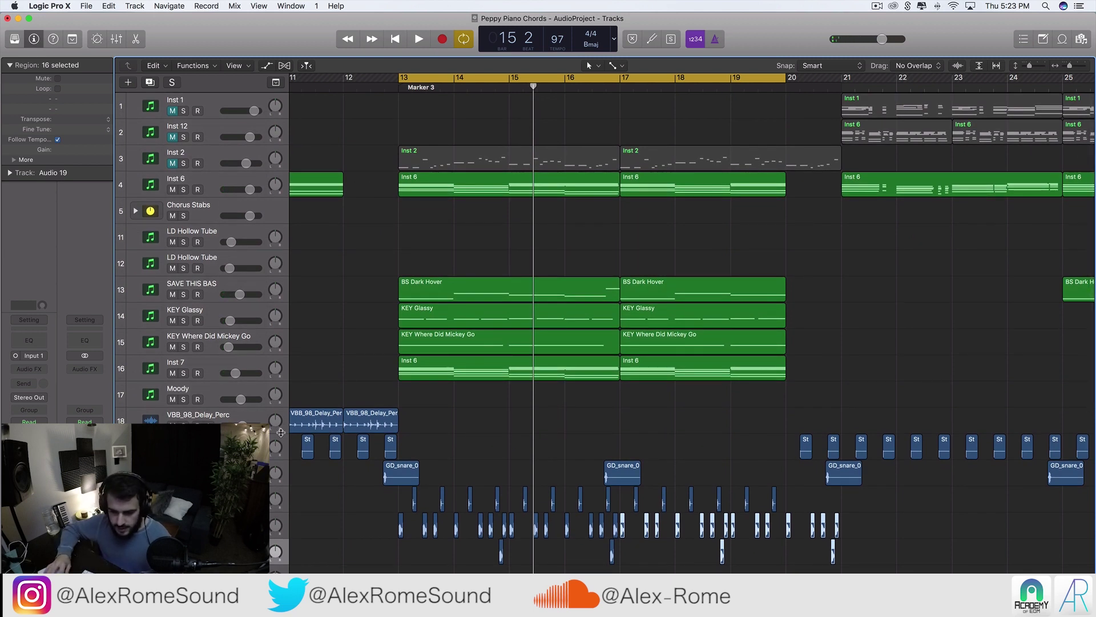
{"action": "key", "text": "ctrl+s"}
{"action": "key", "text": "space"}
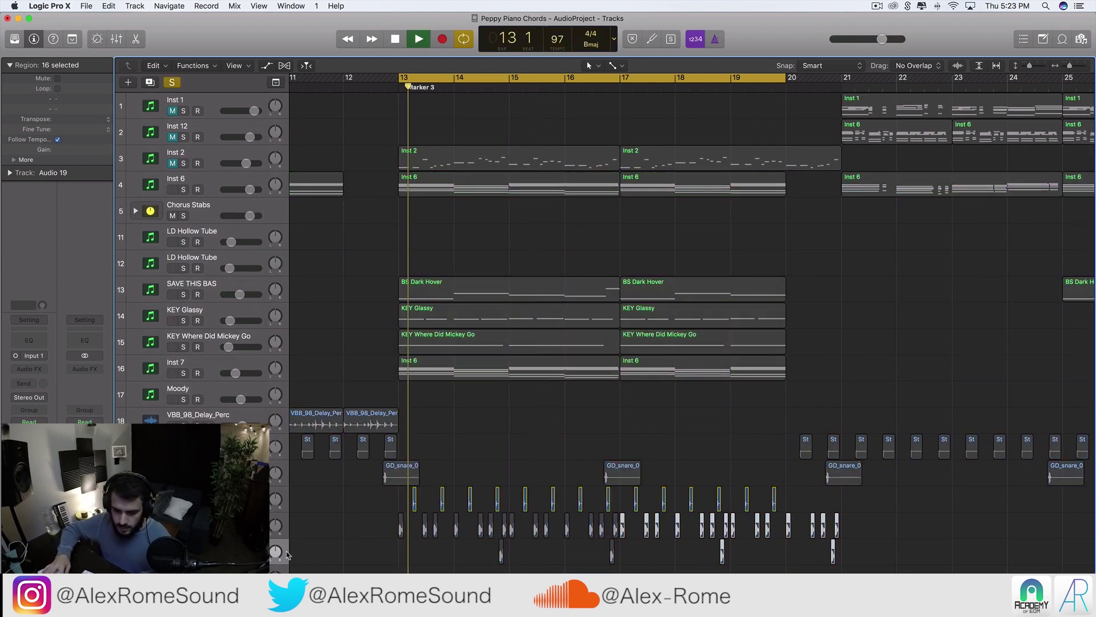
{"action": "key", "text": "space"}
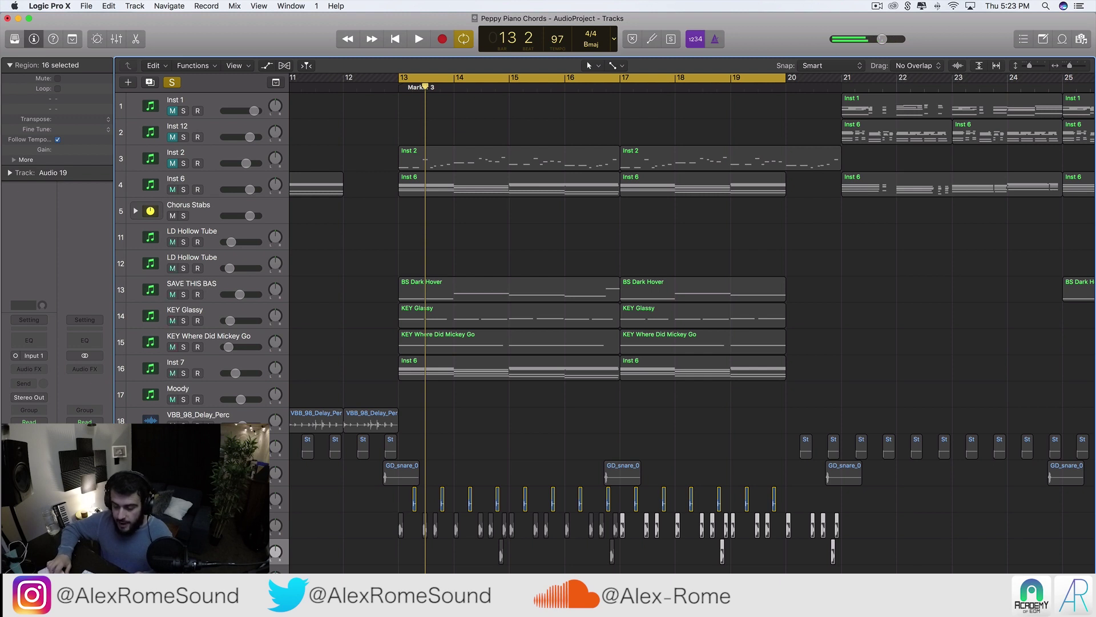
{"action": "key", "text": "ctrl+s"}
{"action": "scroll", "coordinate": [411, 525], "scroll_direction": "down", "scroll_amount": 4}
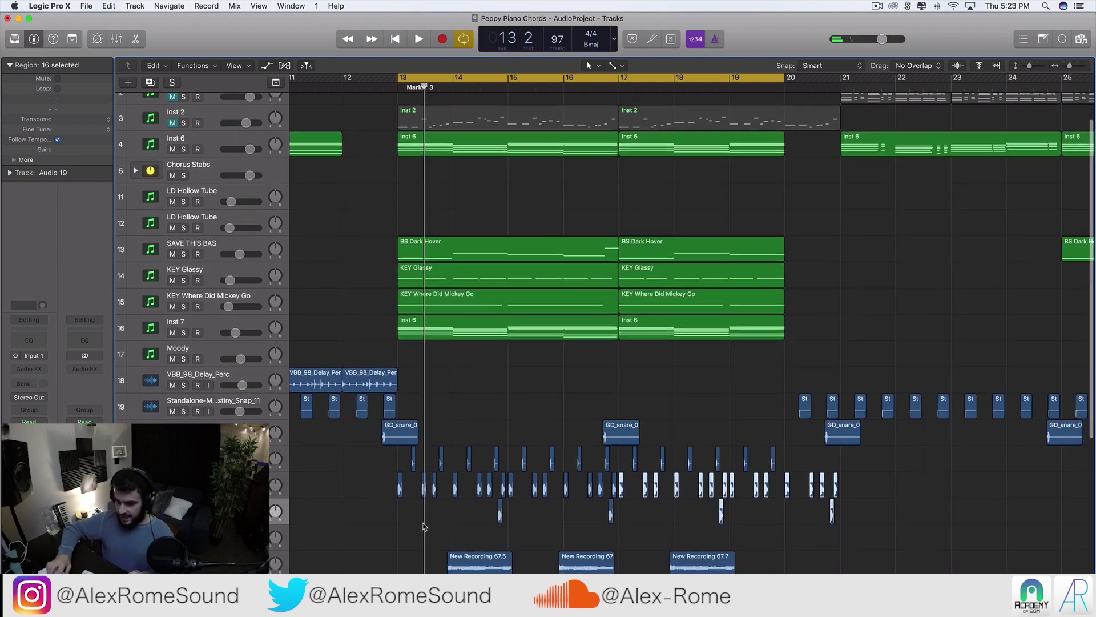
- Create one audio track below Audio 19 with Input 1 and Output 3 + 4
{"action": "scroll", "coordinate": [424, 526], "scroll_direction": "down", "scroll_amount": 1}
{"action": "left_click", "coordinate": [394, 544]}
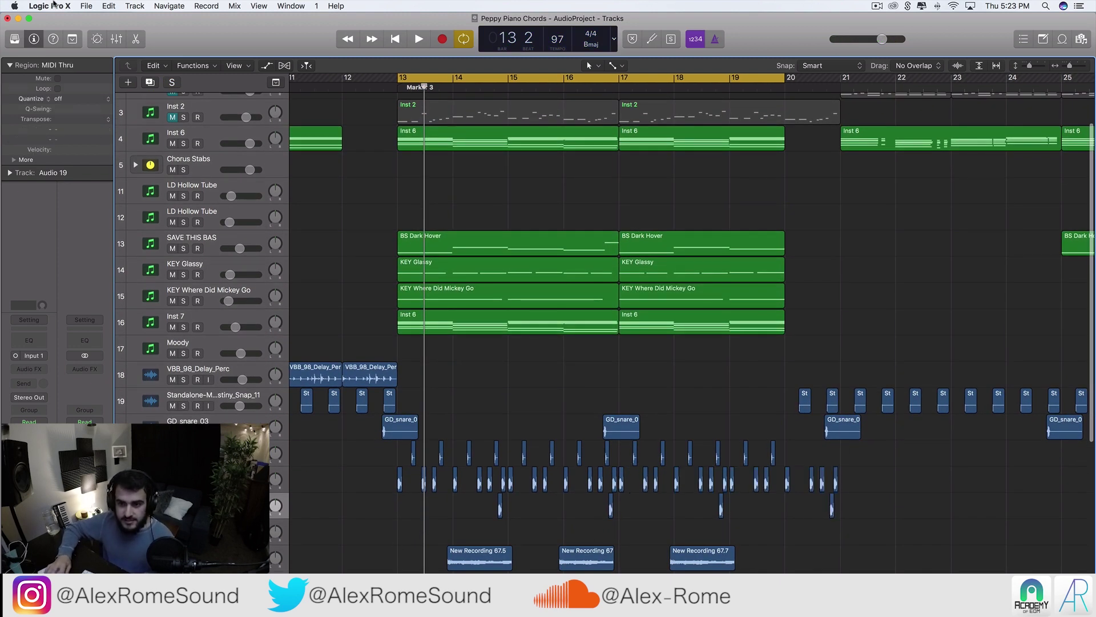
{"action": "left_click", "coordinate": [127, 83]}
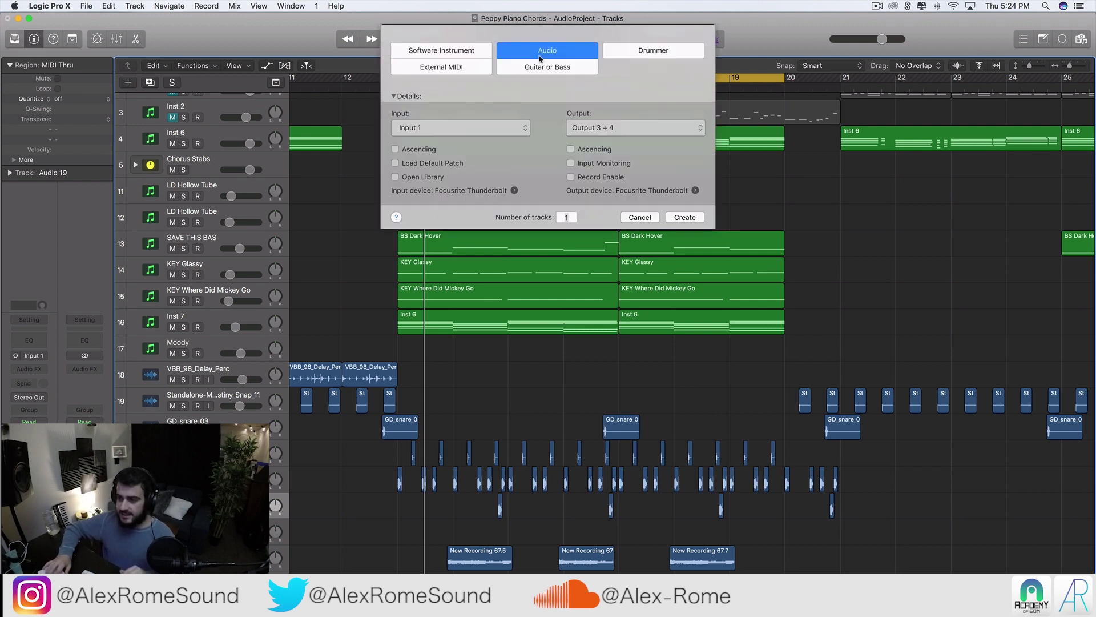
{"action": "left_click", "coordinate": [705, 217]}
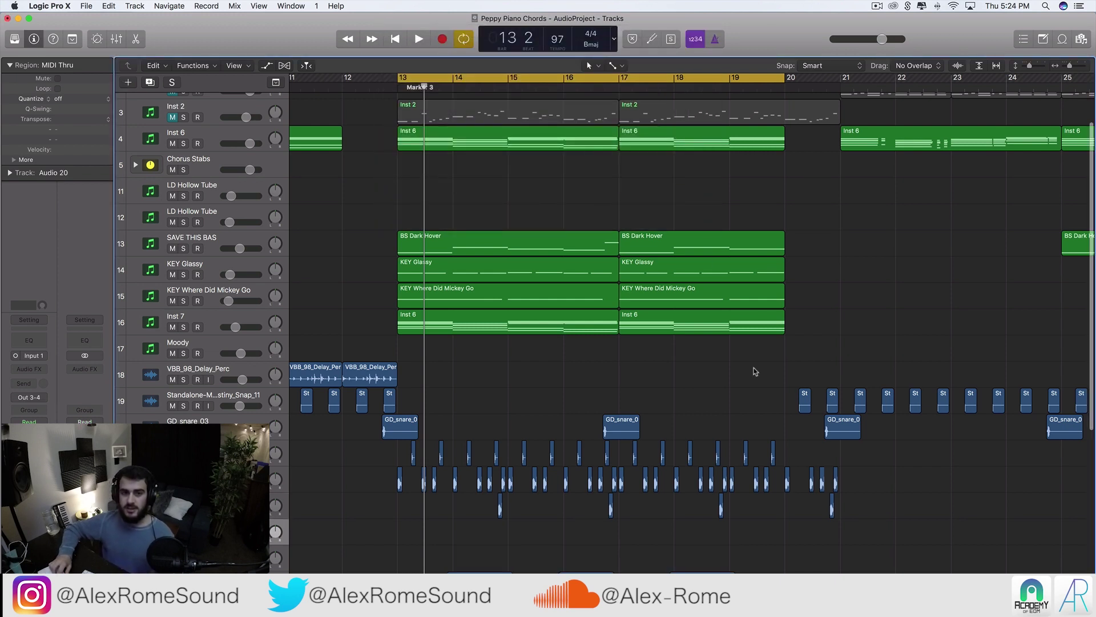
{"action": "scroll", "coordinate": [755, 371], "scroll_direction": "down", "scroll_amount": 3}
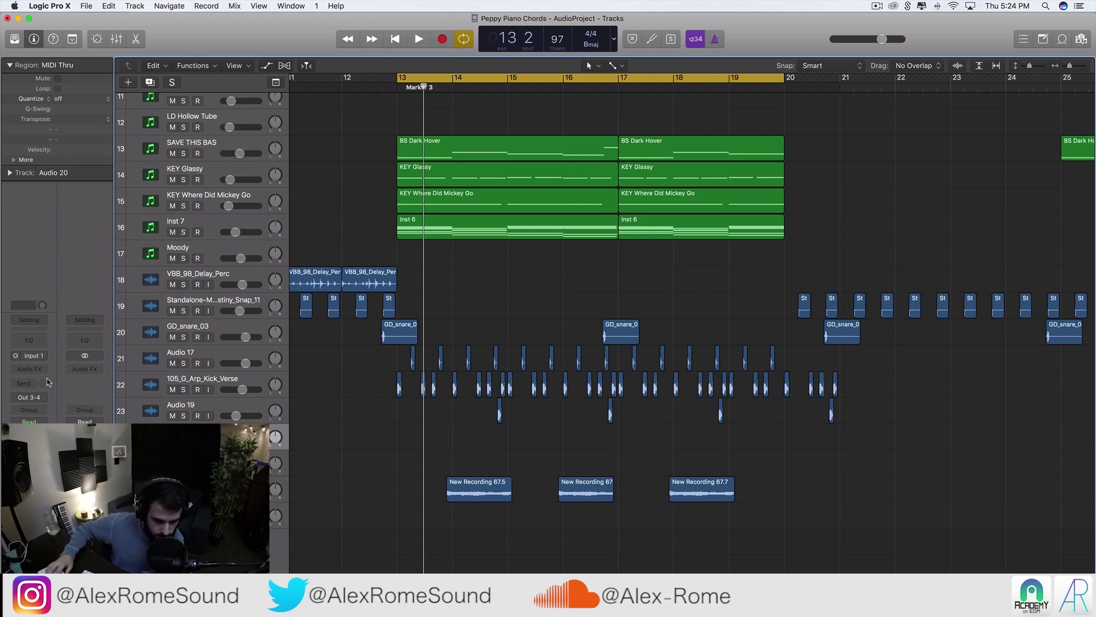
- Record a microphone take on Audio 20 from bar 13 to near the end of bar 14
{"action": "left_click", "coordinate": [443, 38]}
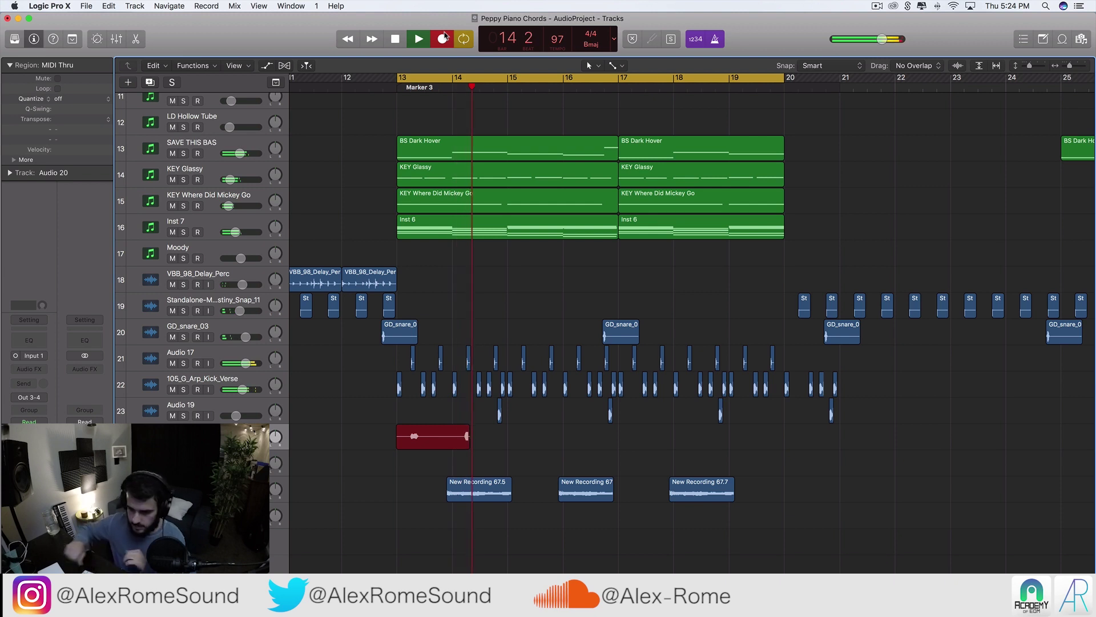
{"action": "key", "text": "space"}
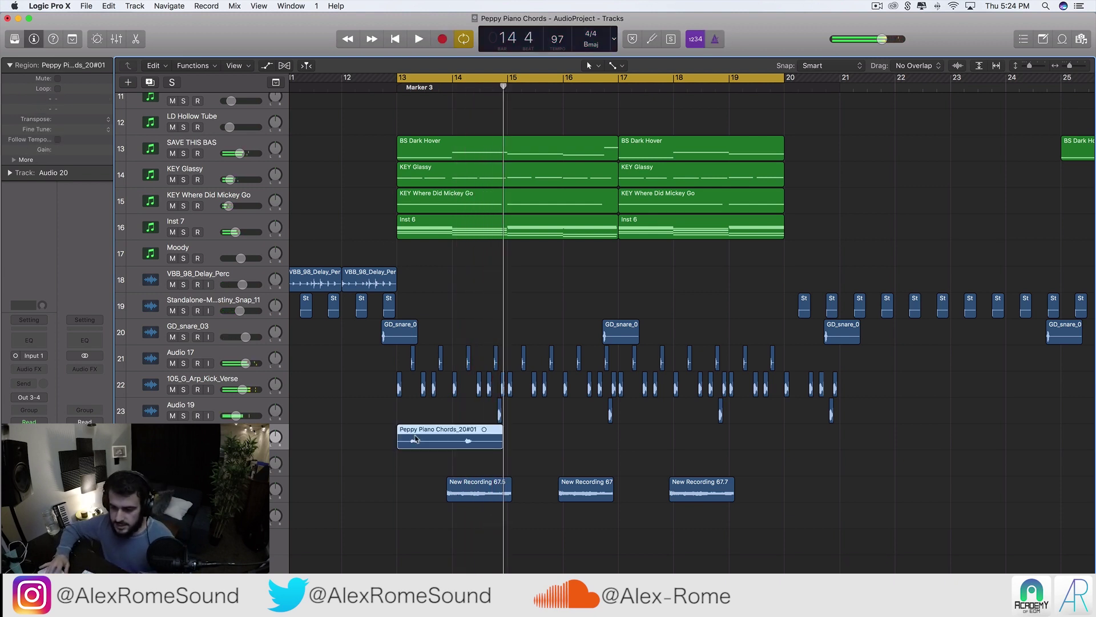
{"action": "scroll", "coordinate": [400, 440], "scroll_direction": "up", "scroll_amount": 5}
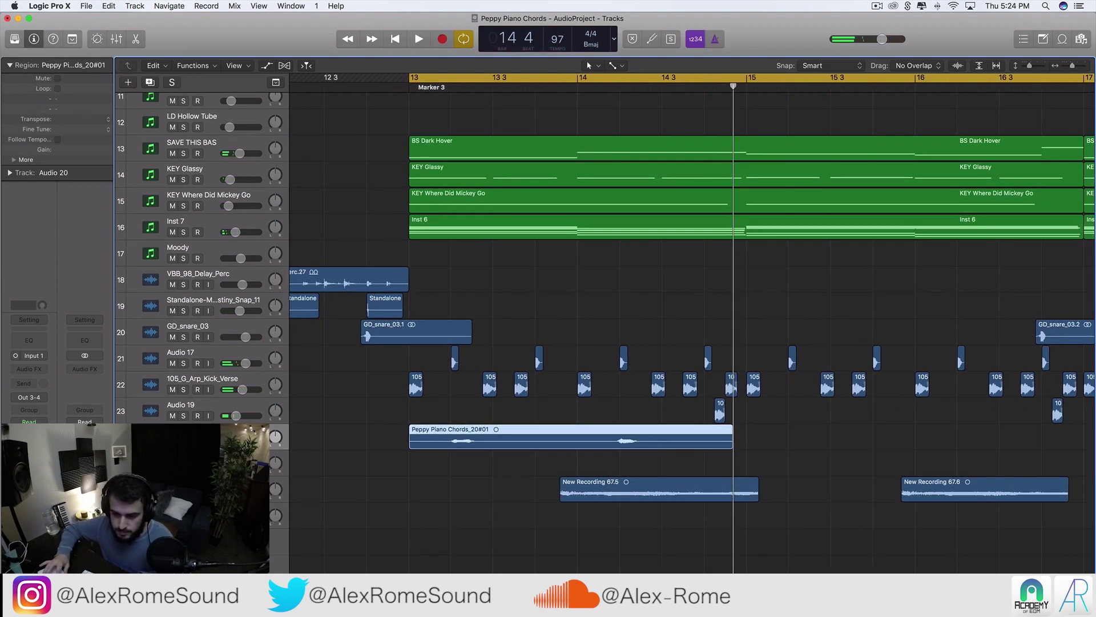
- Solo the recorded region and route the Audio 20 output to Stereo Out
{"action": "key", "text": "ctrl+s"}
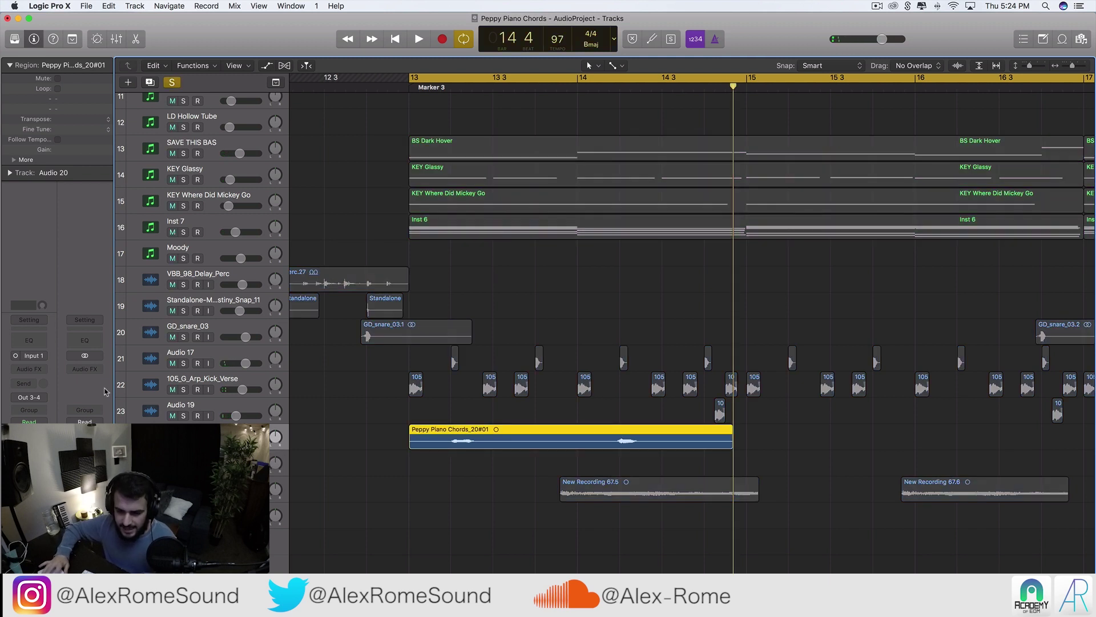
{"action": "left_click", "coordinate": [39, 396]}
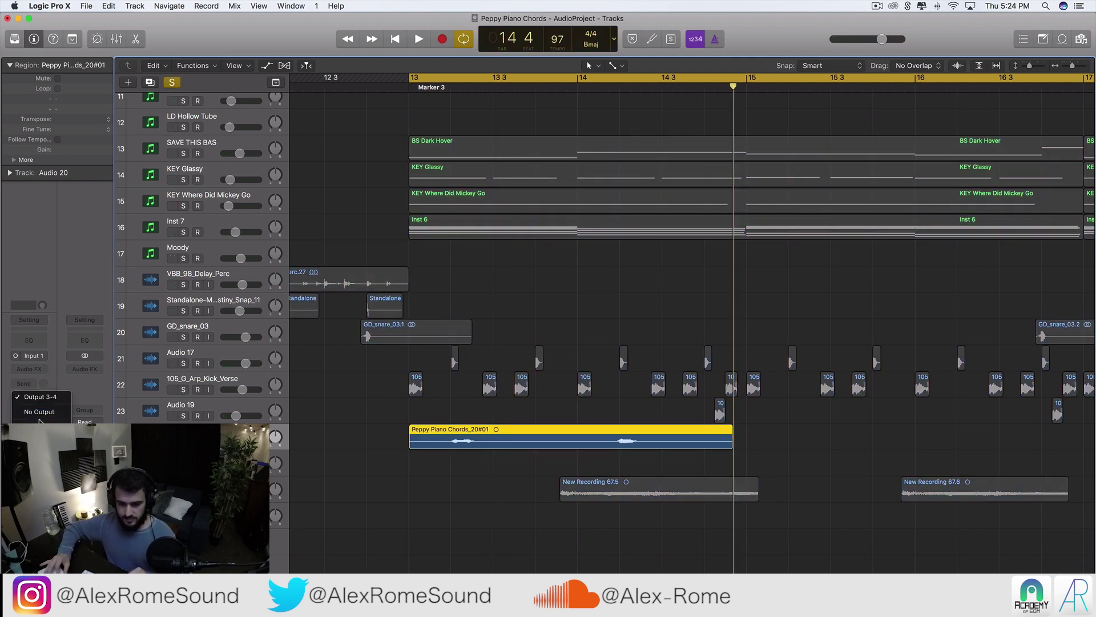
{"action": "left_click", "coordinate": [39, 396]}
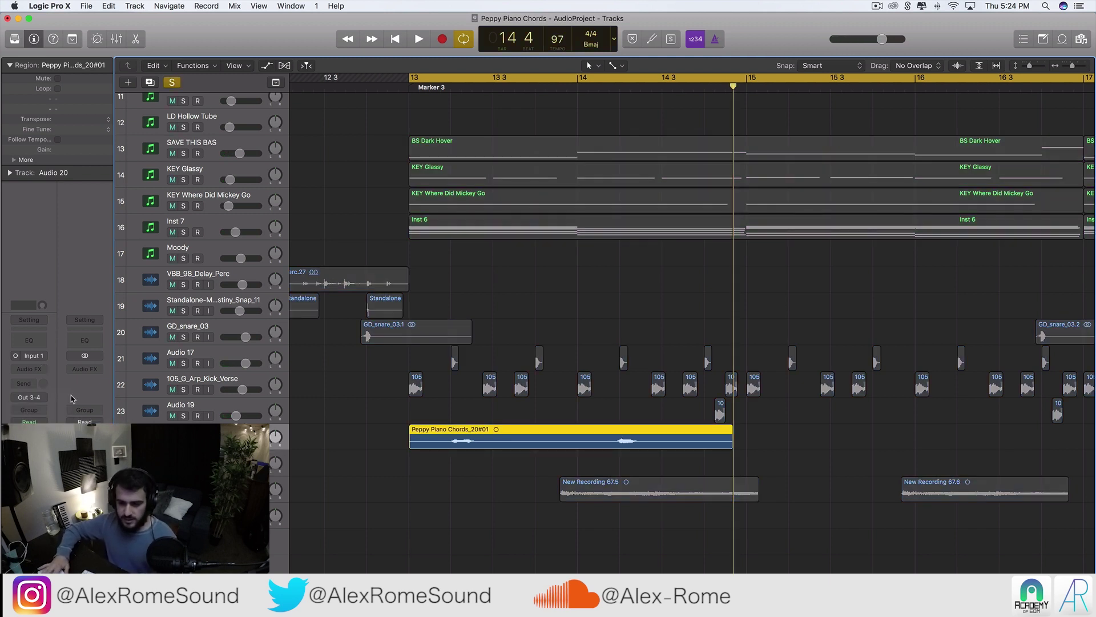
- Add a Bitcrusher to Audio 20 and set its downsampling to 4x while playing the take
{"action": "left_click", "coordinate": [30, 369]}
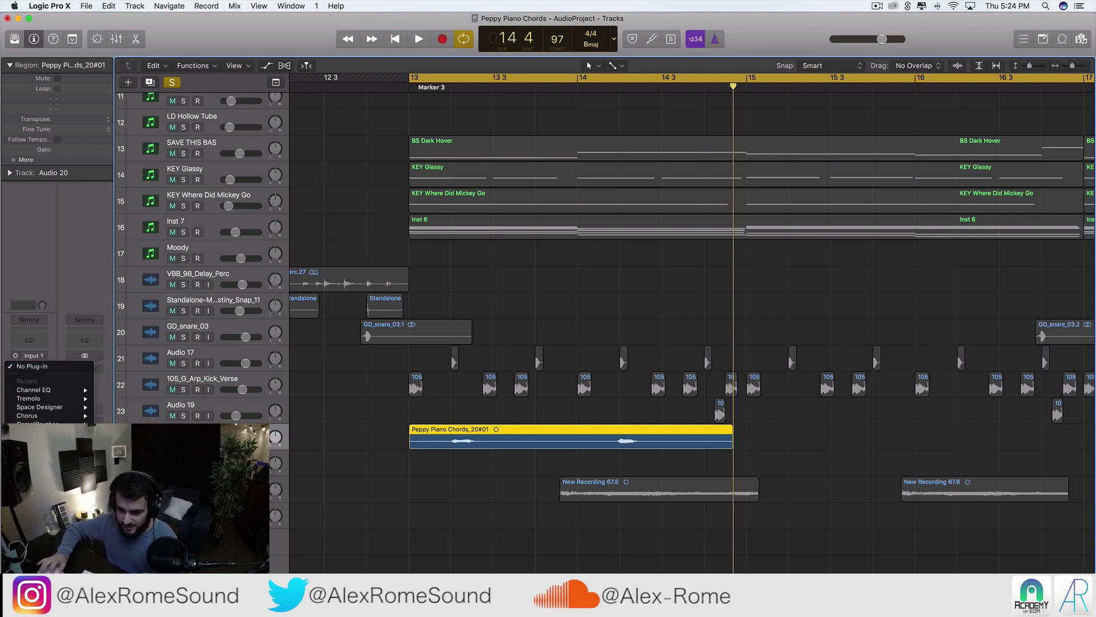
{"action": "left_click", "coordinate": [131, 502]}
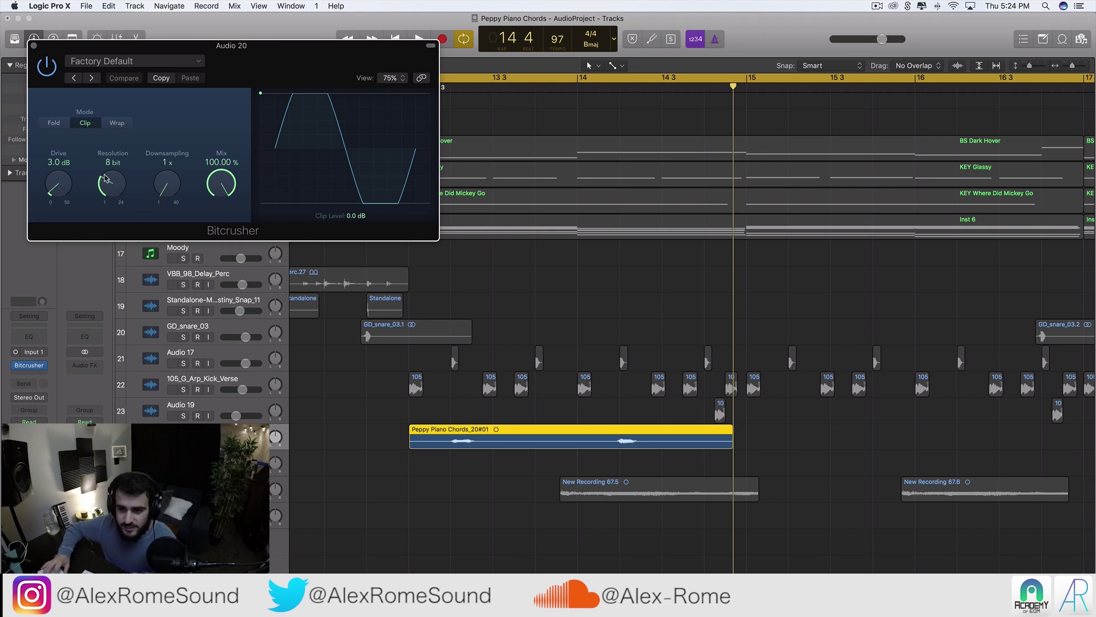
{"action": "key", "text": "space"}
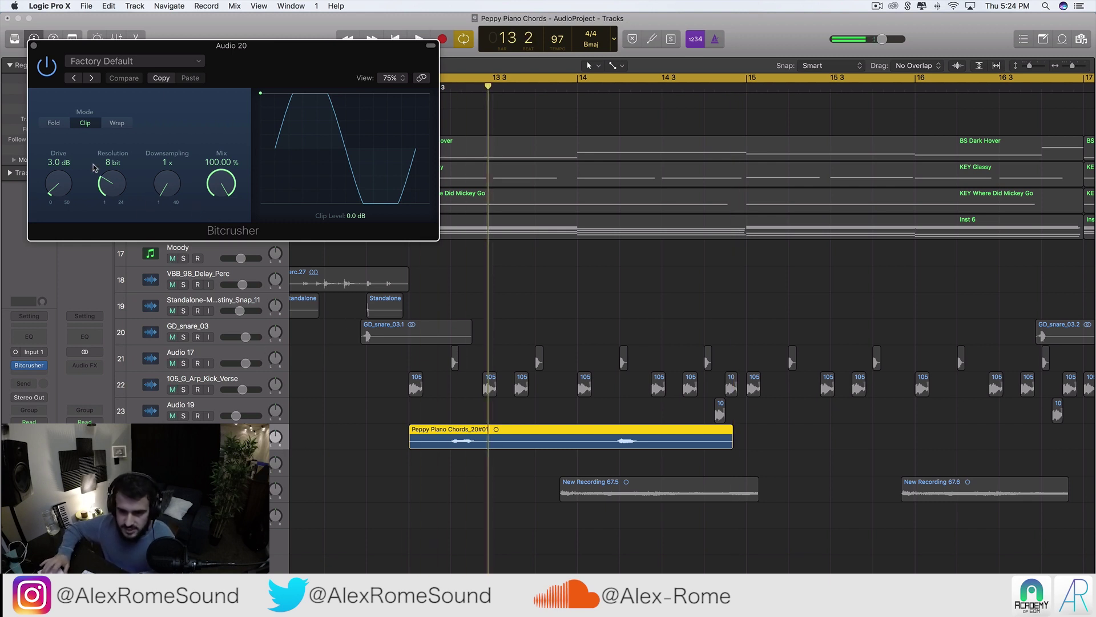
{"action": "mouse_move", "coordinate": [165, 184]}
{"action": "left_mouse_down"}
{"action": "mouse_move", "coordinate": [197, 234]}
{"action": "mouse_move", "coordinate": [168, 194]}
{"action": "left_mouse_up"}
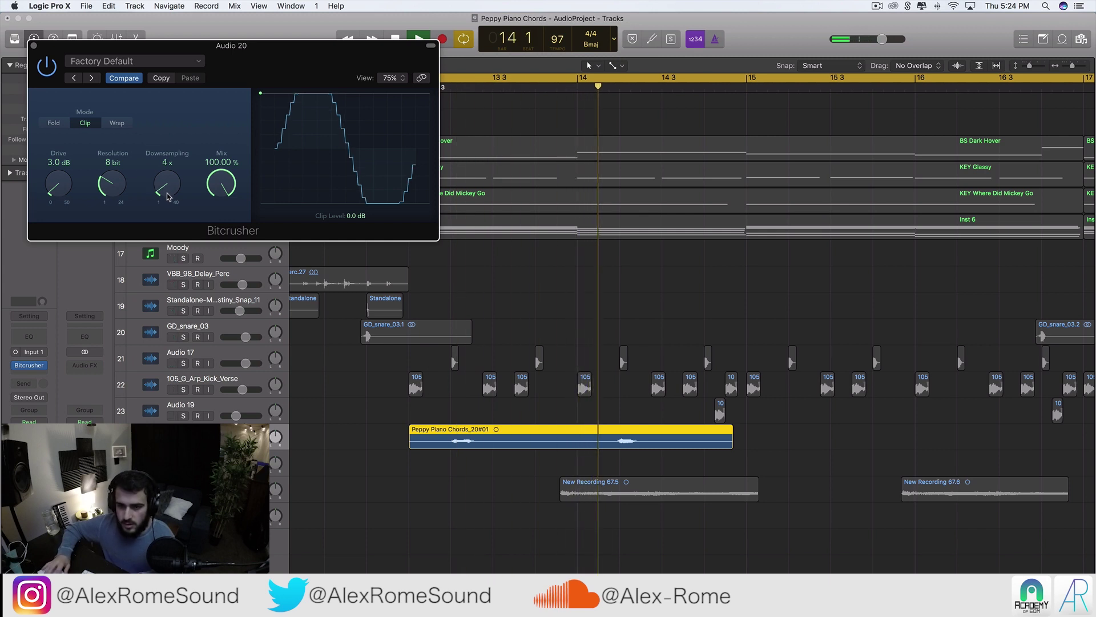
{"action": "key", "text": "super+w"}
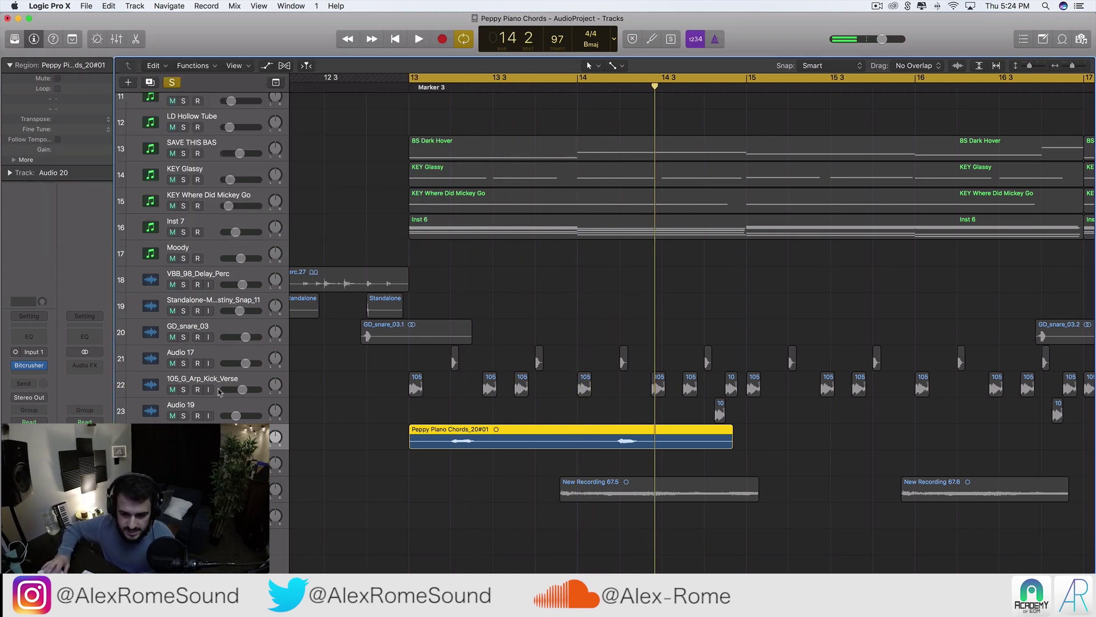
- Add a Channel EQ to Audio 20 with a low cut at 550 Hz and 48 dB/Oct, checking it during playback
{"action": "left_click", "coordinate": [38, 334]}
{"action": "left_click", "coordinate": [69, 100]}
{"action": "left_click_drag", "start_coordinate": [80, 205], "coordinate": [270, 212]}
{"action": "key", "text": "space"}
{"action": "key", "text": "space"}
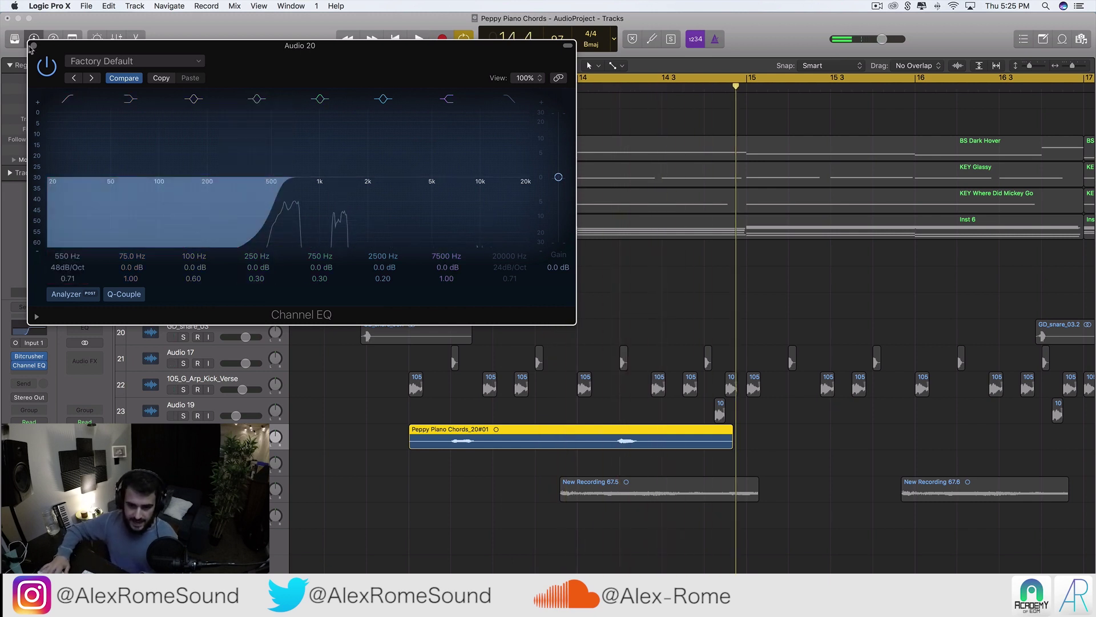
{"action": "left_click", "coordinate": [33, 46]}
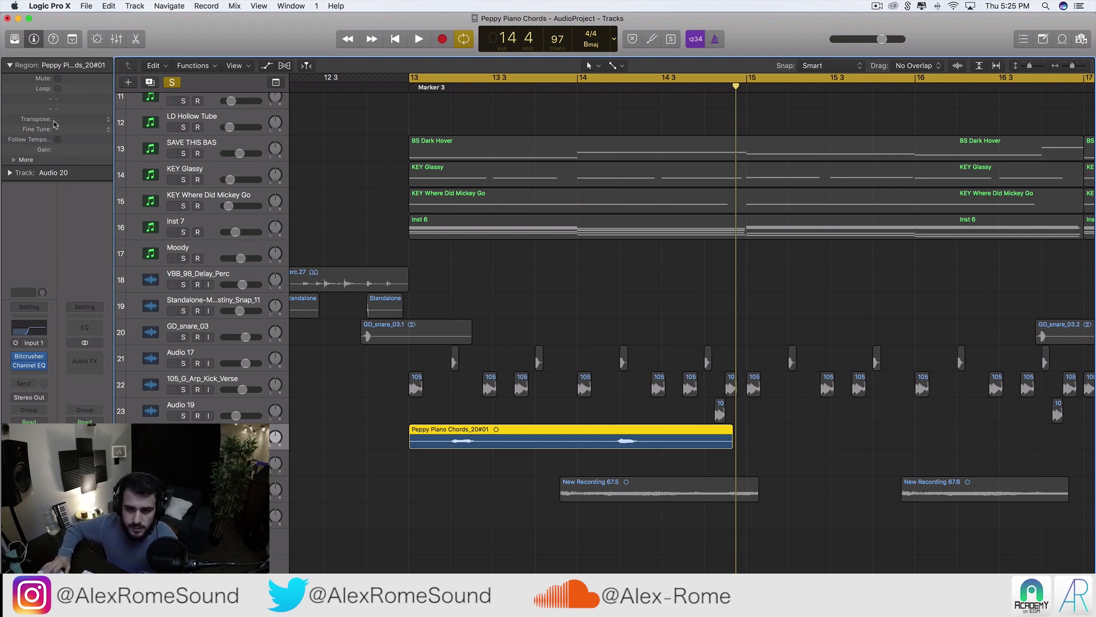
- Try transposing the recorded region and adding Pitch Correction after the Channel EQ on Audio 20
{"action": "left_click_drag", "start_coordinate": [61, 123], "coordinate": [65, 126]}
{"action": "key", "text": "space"}
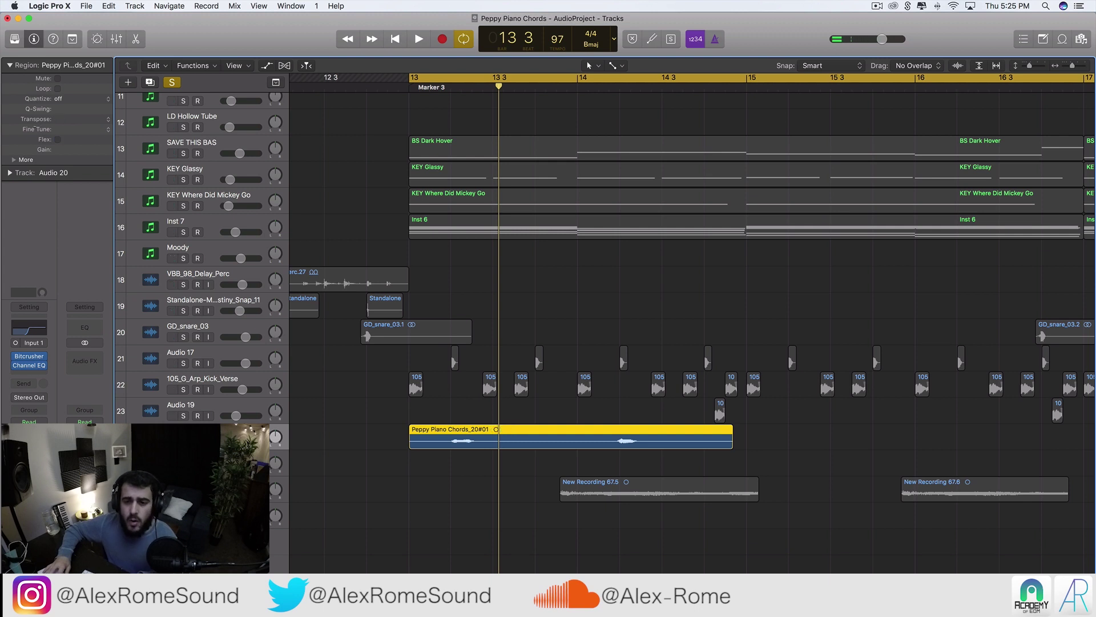
{"action": "left_click", "coordinate": [29, 374]}
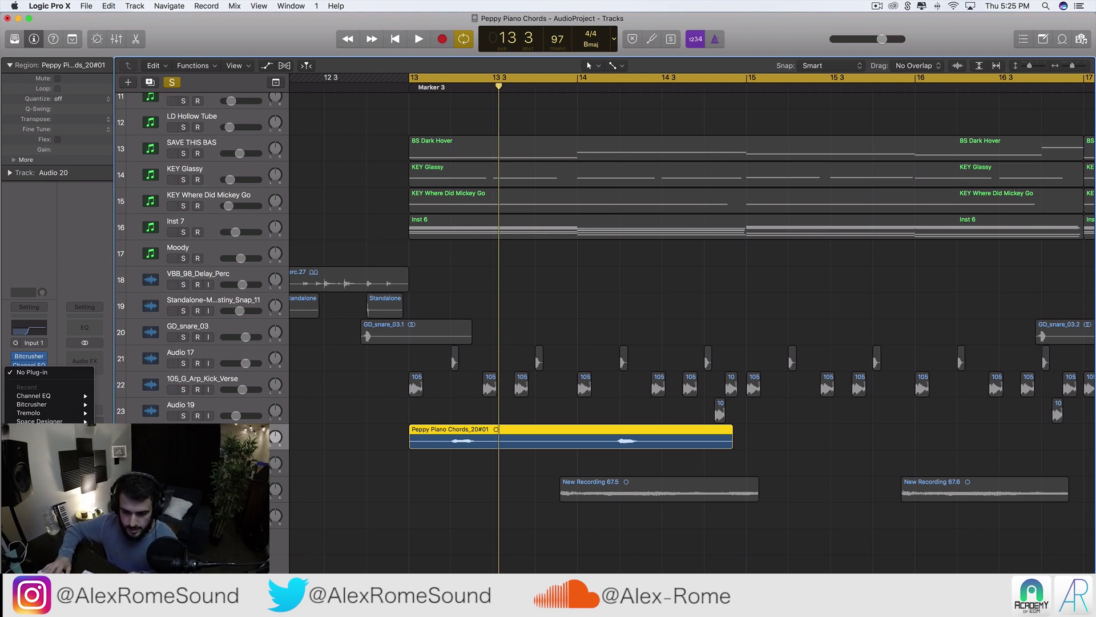
{"action": "left_click", "coordinate": [180, 234]}
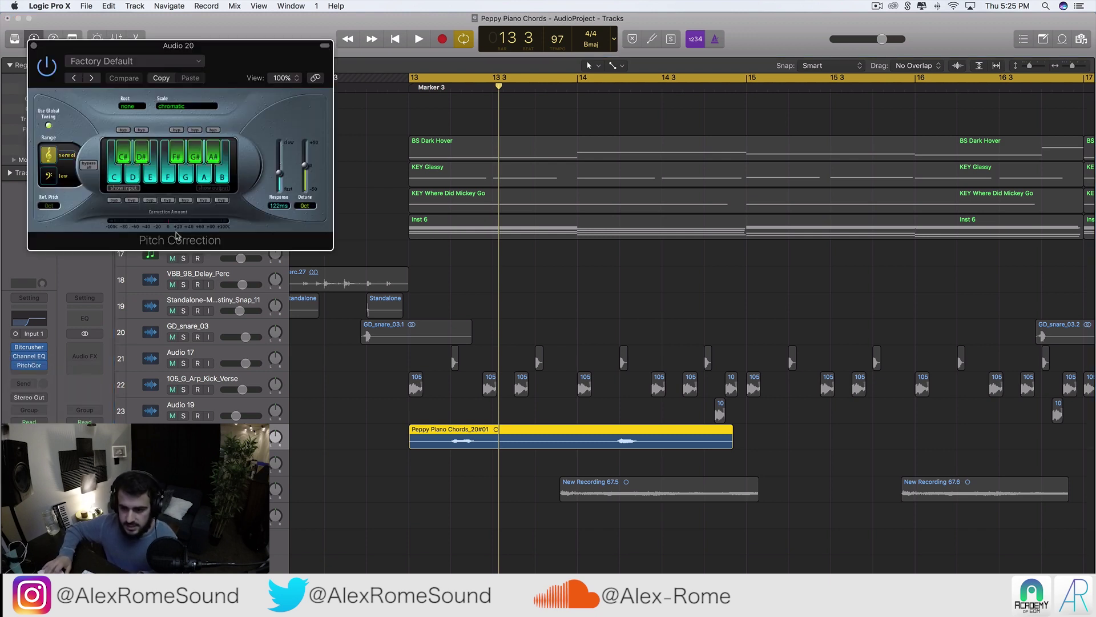
{"action": "left_click", "coordinate": [33, 45]}
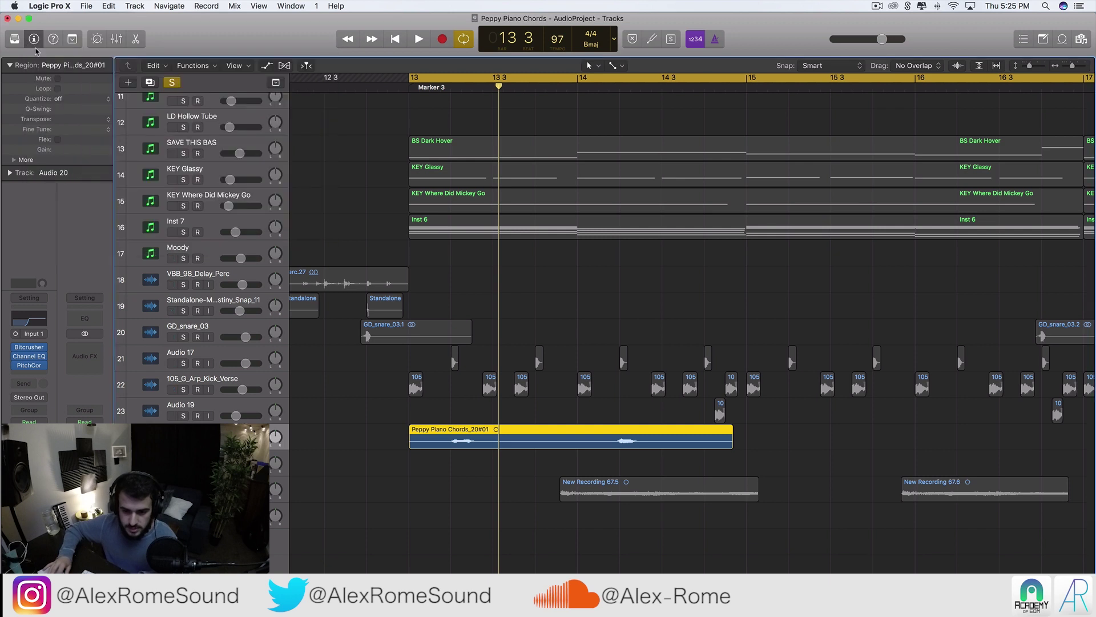
- Replace Pitch Correction on Audio 20 with Vocal Transformer and switch the track input to stereo
{"action": "left_click", "coordinate": [44, 365]}
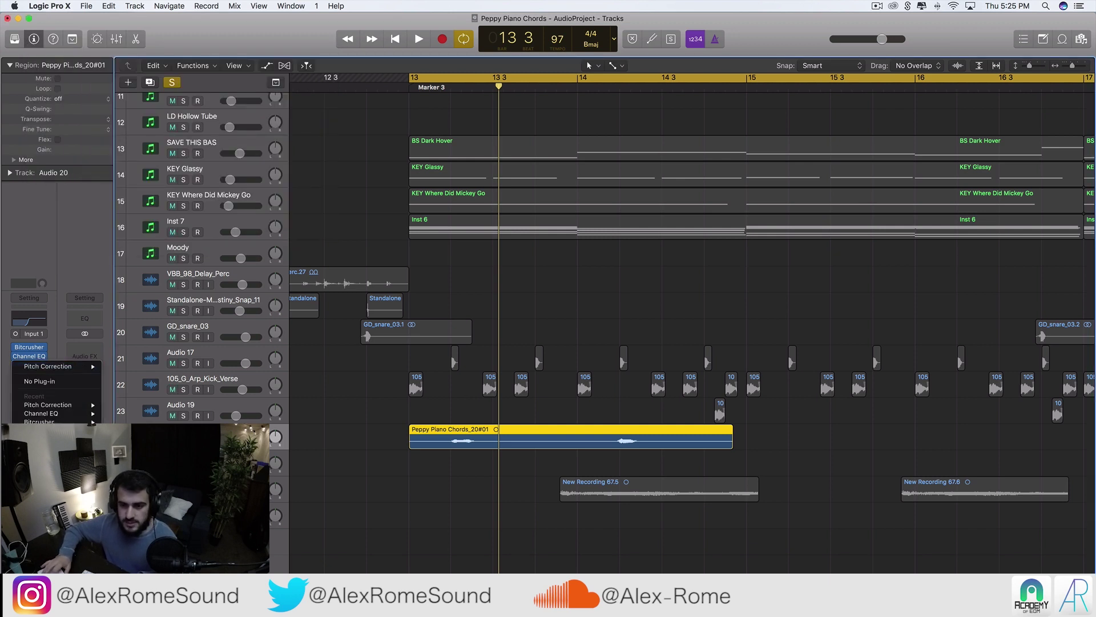
{"action": "left_click", "coordinate": [169, 121]}
{"action": "left_click", "coordinate": [16, 335]}
- Set the Vocal Transformer's formant to +3 while playing the take, and close the plug-in
{"action": "left_click_drag", "start_coordinate": [217, 130], "coordinate": [218, 126]}
{"action": "key", "text": "space"}
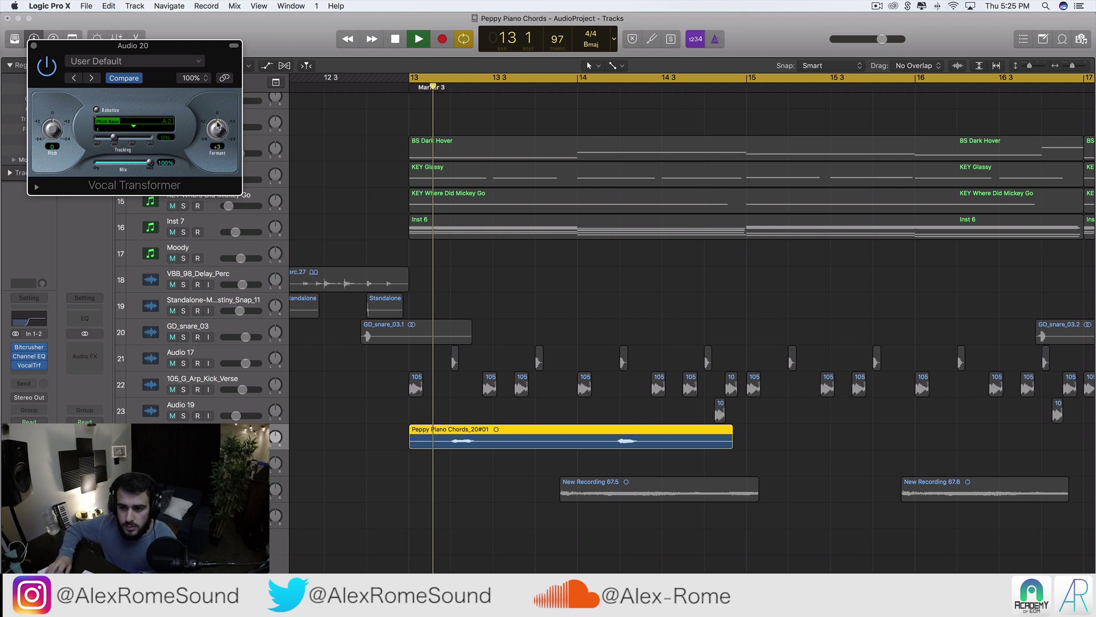
{"action": "left_click_drag", "start_coordinate": [215, 131], "coordinate": [217, 126]}
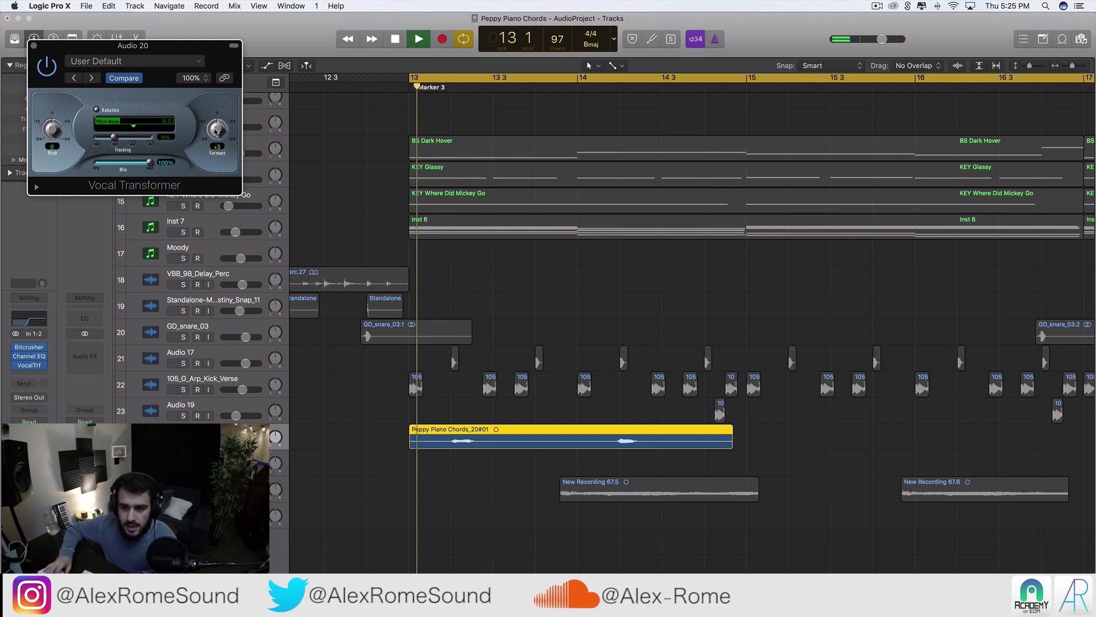
{"action": "left_click", "coordinate": [33, 46]}
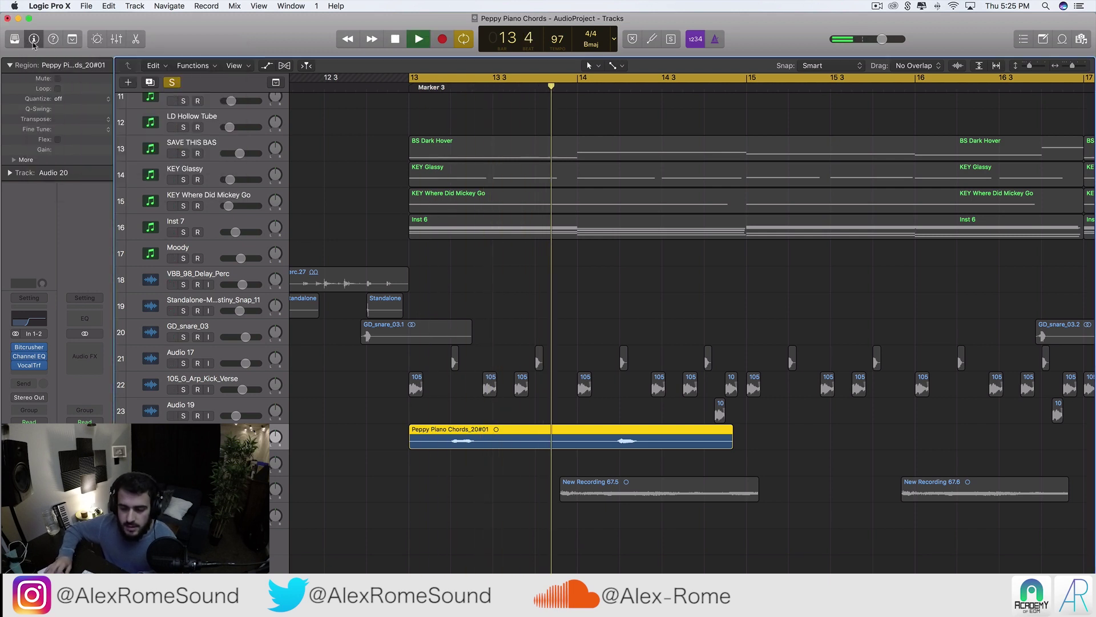
- Stop playback and shorten the recorded Audio 20 region so it ends just after beat 2 of bar 14
{"action": "key", "text": "space"}
{"action": "key", "text": "super+Right"}
{"action": "key", "text": "super+Right"}
{"action": "left_click_drag", "start_coordinate": [797, 445], "coordinate": [554, 445]}
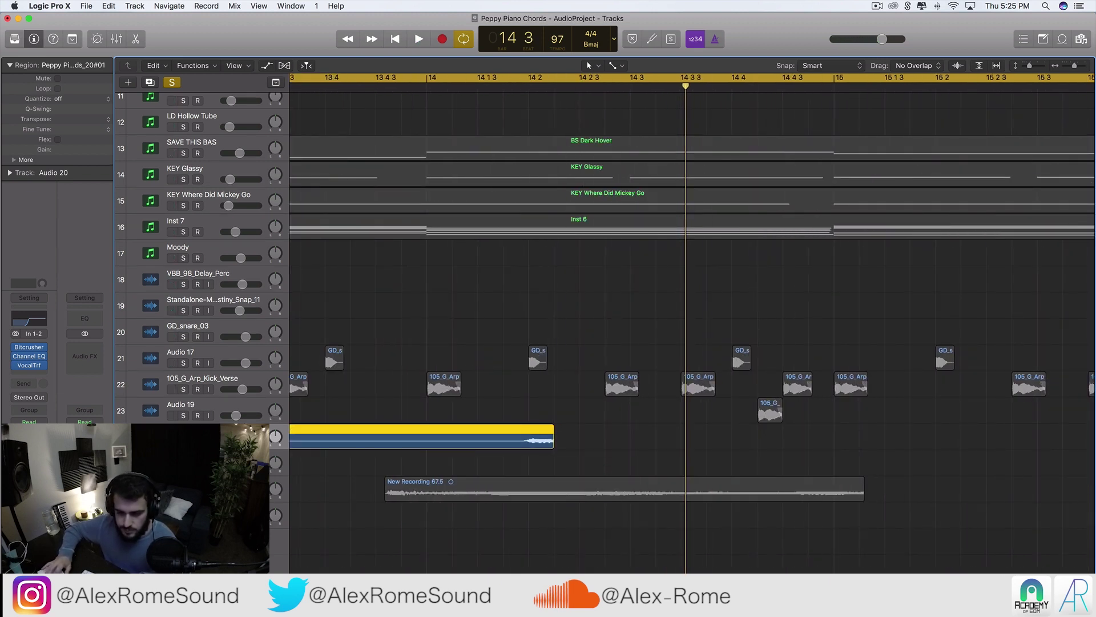
- Replace the Vocal Transformer on Audio 20 with the stereo OTT plug-in
{"action": "left_click", "coordinate": [43, 364]}
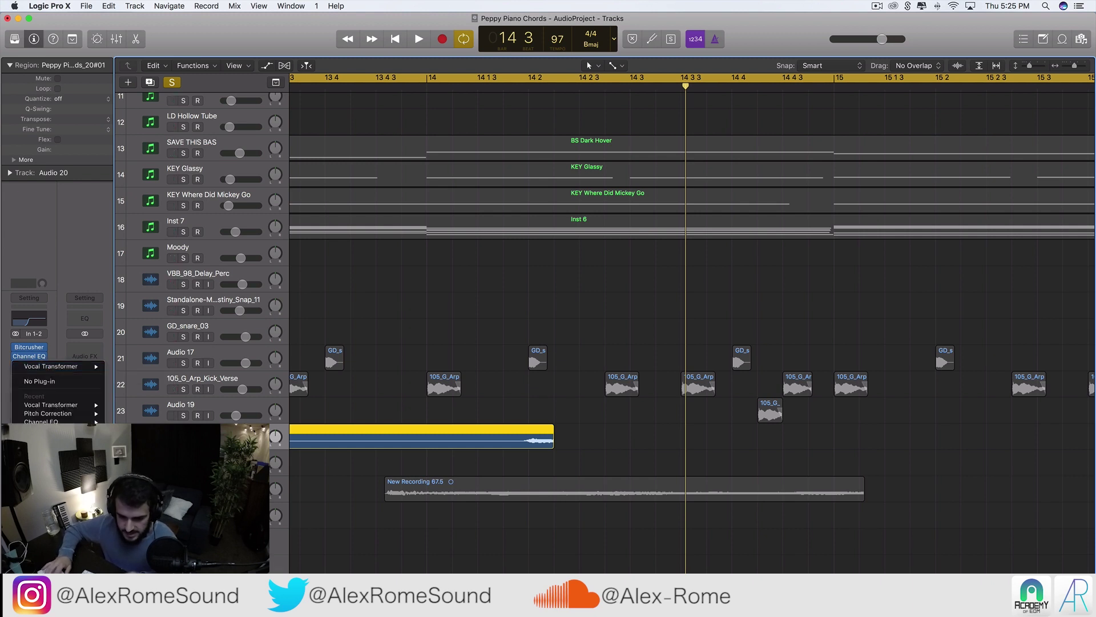
{"action": "mouse_move", "coordinate": [279, 563]}
{"action": "left_click", "coordinate": [356, 561]}
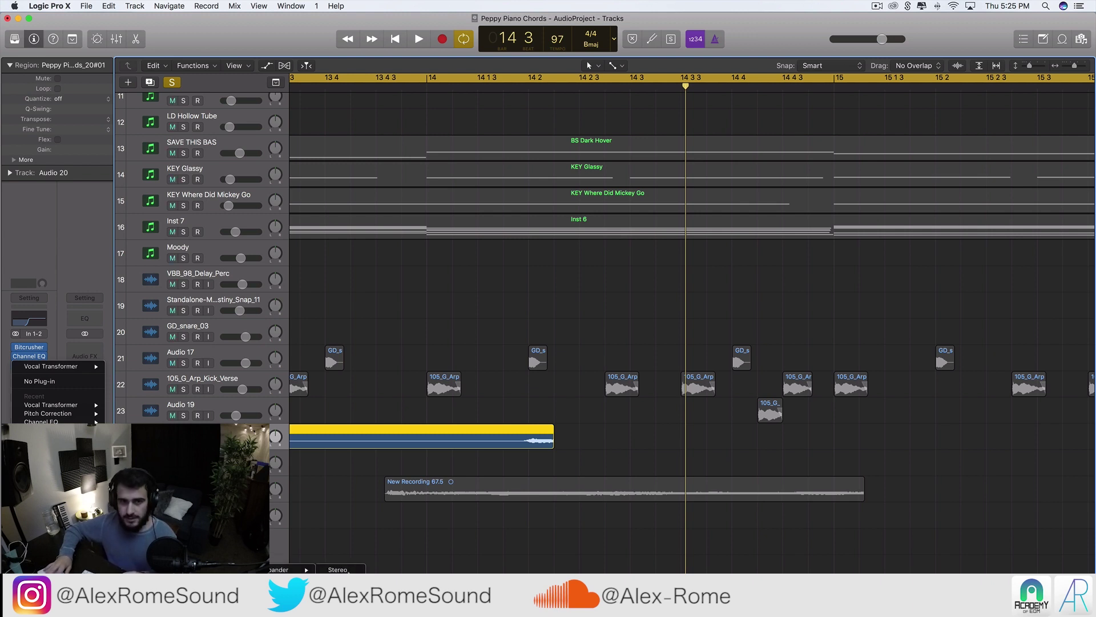
{"action": "left_click", "coordinate": [340, 570]}
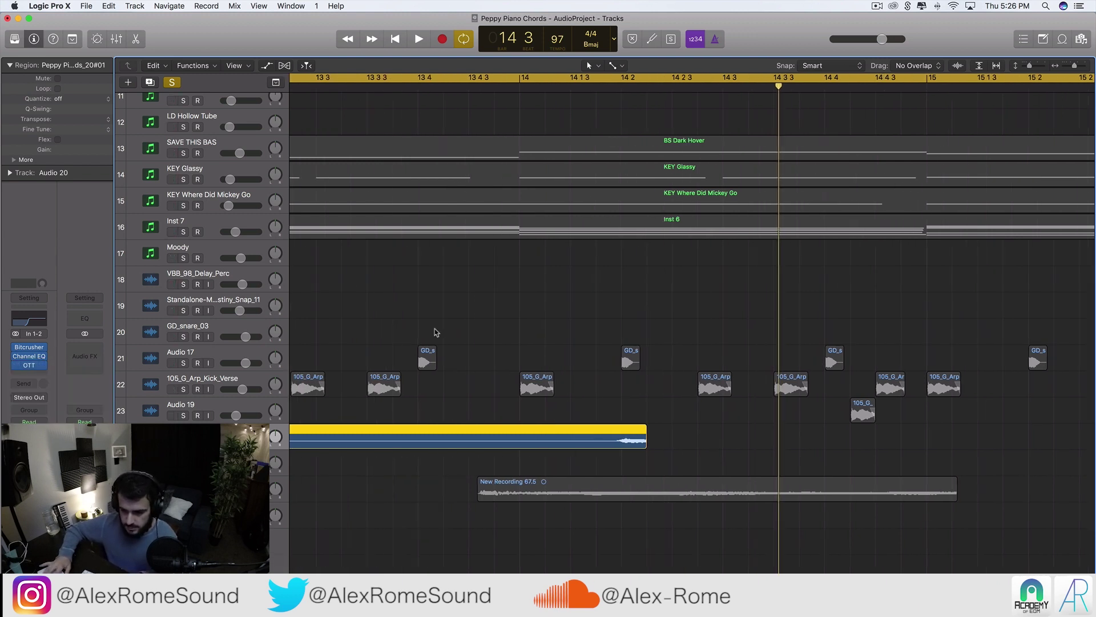
- Trim the start of the Audio 20 take to 13 2 1 1 and play it from bar 13
{"action": "scroll", "coordinate": [436, 331], "scroll_direction": "down", "scroll_amount": 5}
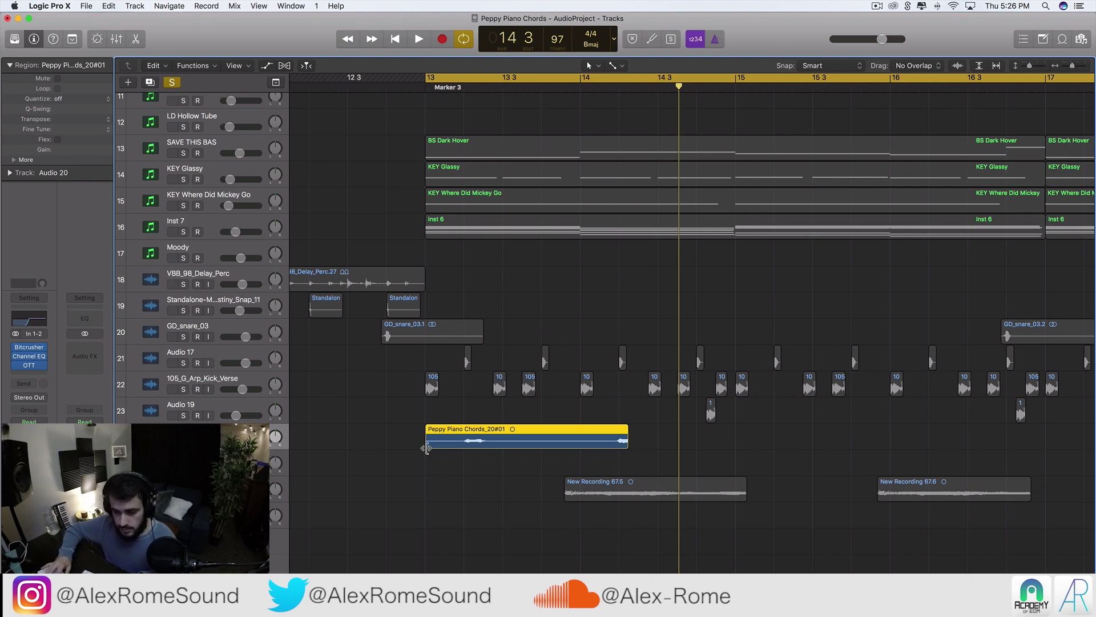
{"action": "left_click_drag", "start_coordinate": [428, 444], "coordinate": [465, 444]}
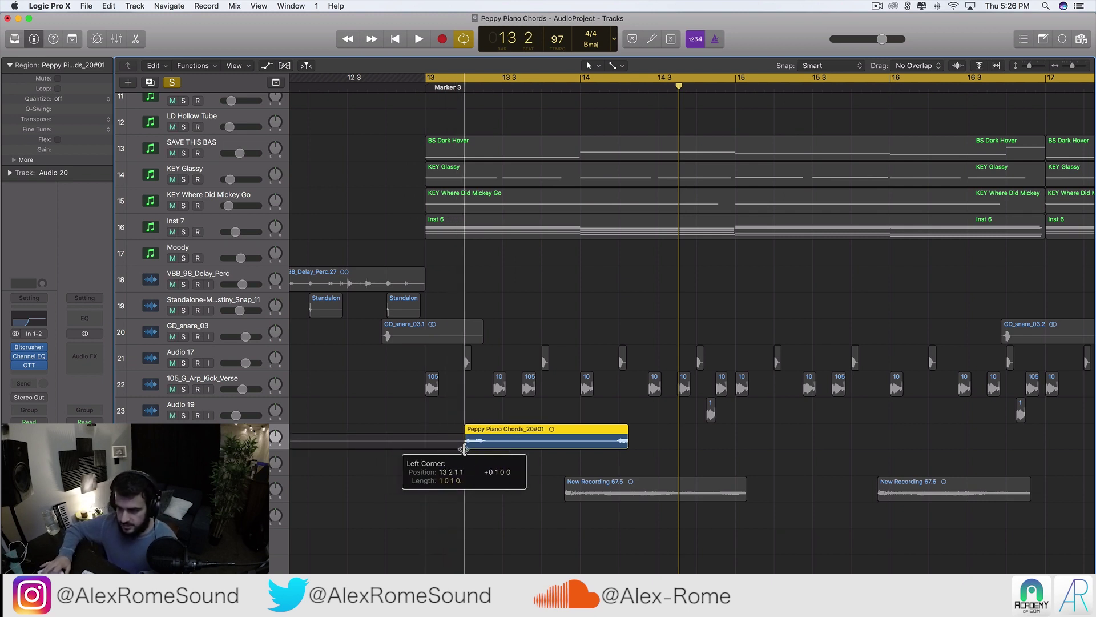
{"action": "key", "text": "space"}
{"action": "key", "text": "Return"}
{"action": "key", "text": "space"}
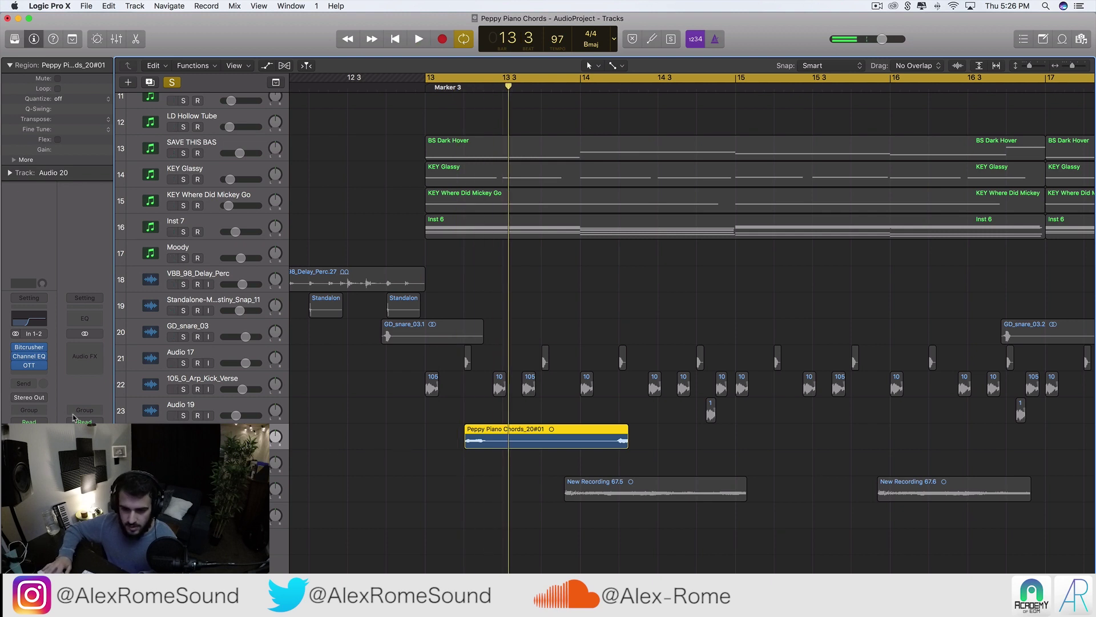
- Bypass the Bitcrusher on Audio 20 and play the trimmed take
{"action": "left_click", "coordinate": [16, 348]}
{"action": "key", "text": "space"}
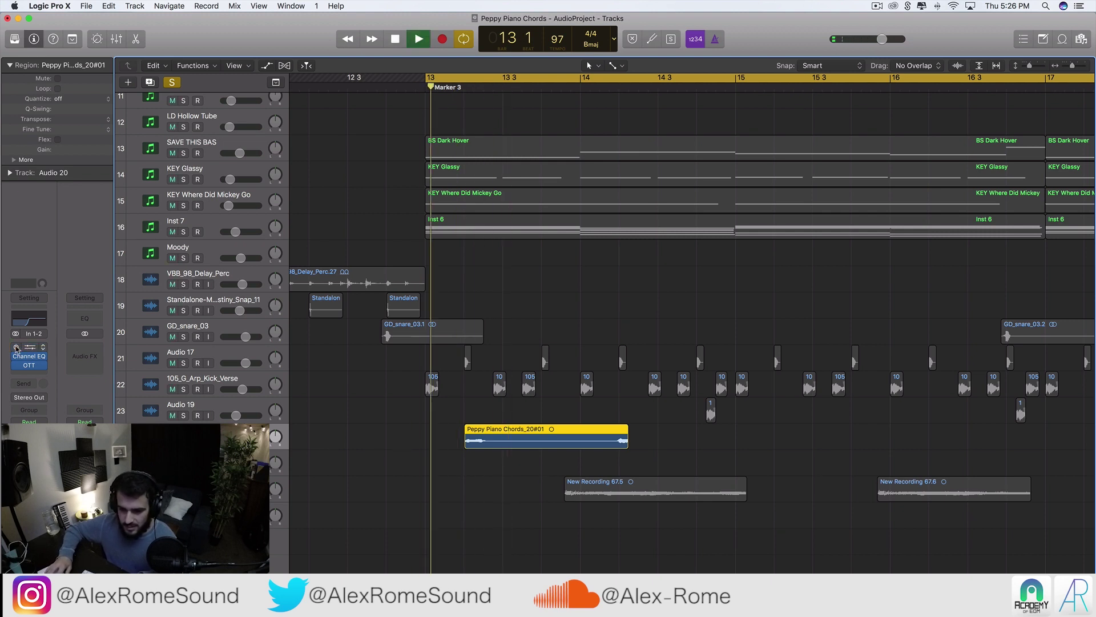
{"action": "key", "text": "space"}
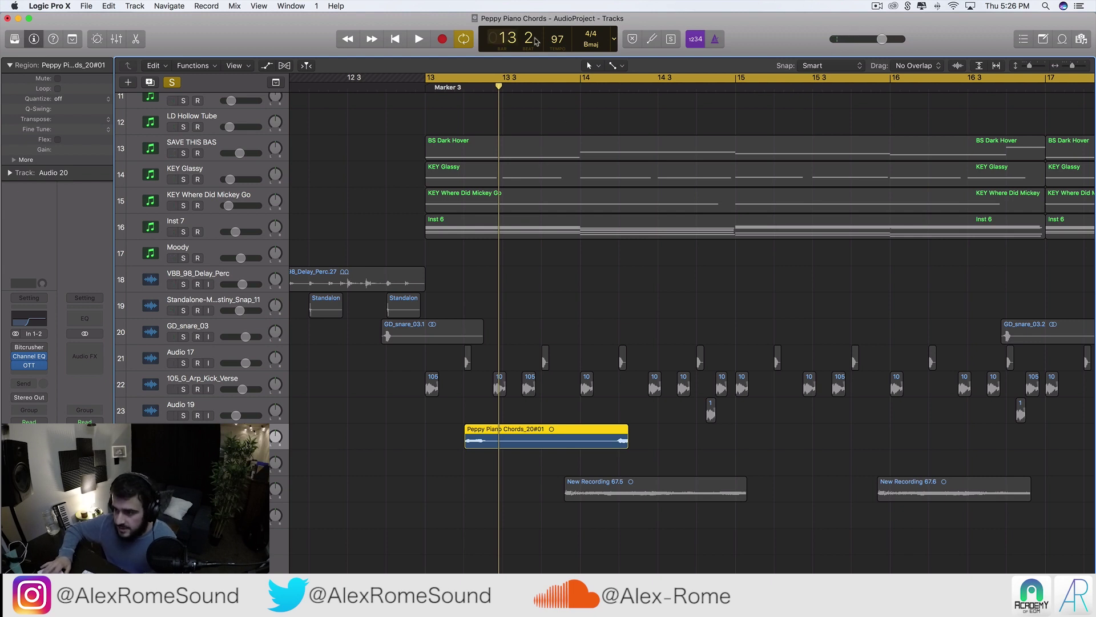
- Set the Scissors Tool as the secondary tool, cut out the two sounds in the Audio 20 take, and delete the silent middle
{"action": "left_click", "coordinate": [624, 66]}
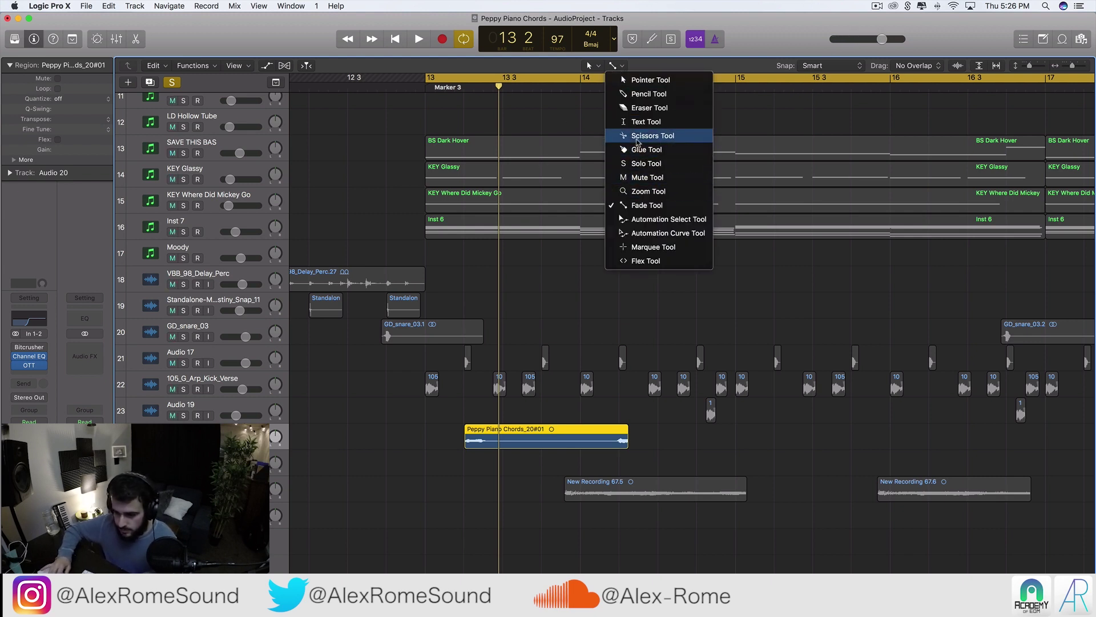
{"action": "left_click", "coordinate": [506, 392]}
{"action": "key", "text": "super+Right"}
{"action": "key", "text": "super+Right"}
{"action": "key", "text": "super+Right"}
{"action": "left_click", "coordinate": [451, 437]}
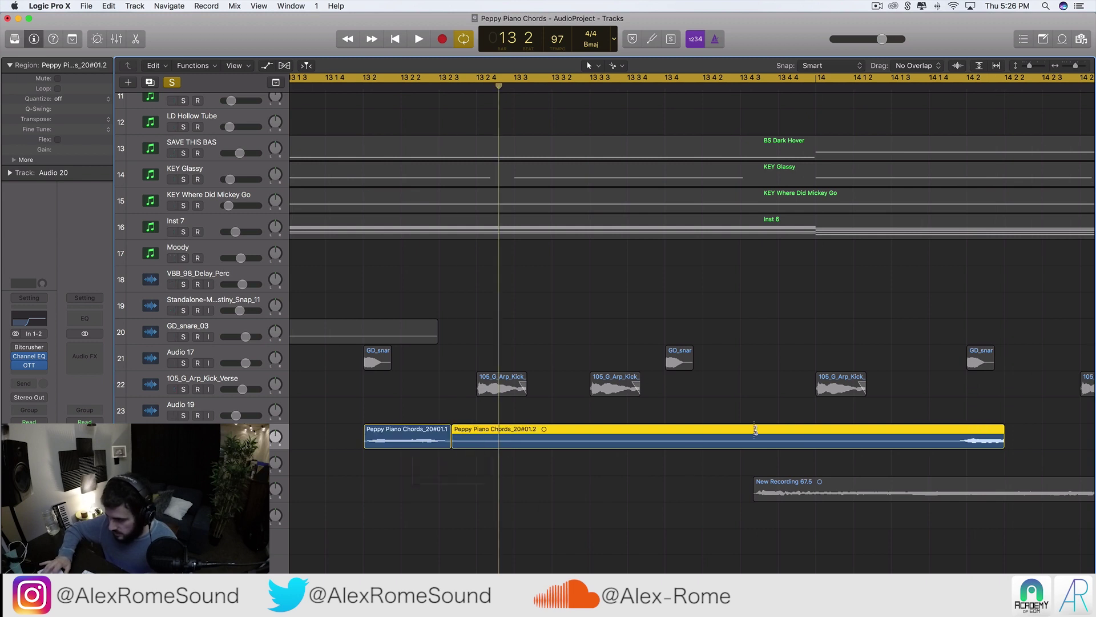
{"action": "left_click", "coordinate": [953, 439]}
{"action": "key", "text": "Delete"}
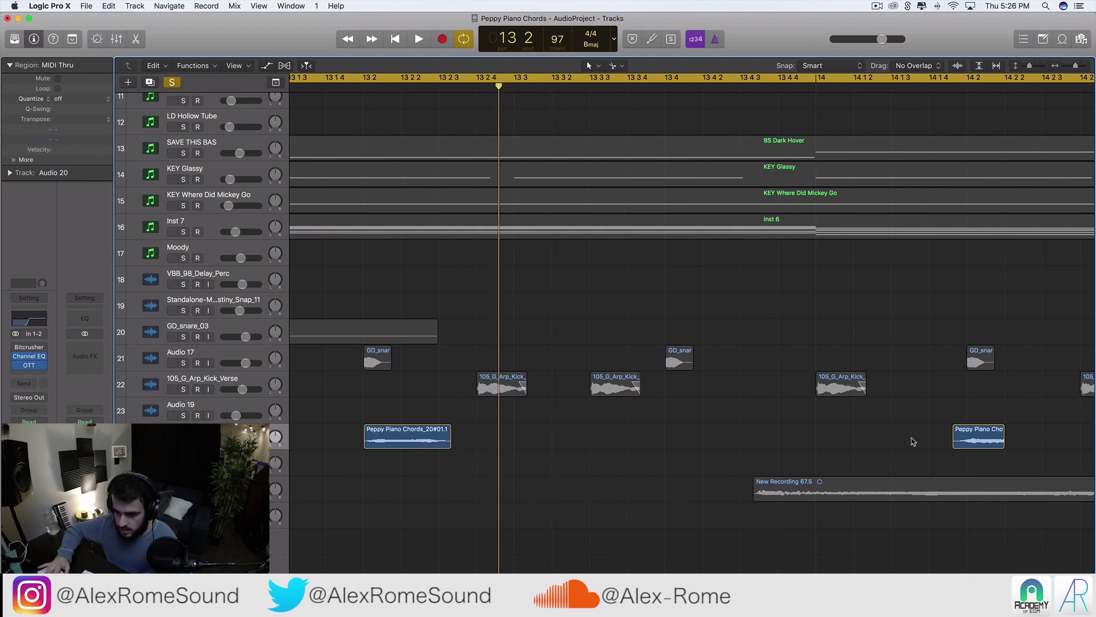
- Turn off Solo mode and play the two Audio 20 chops in the full mix from bar 13
{"action": "key", "text": "super+Left"}
{"action": "key", "text": "super+Left"}
{"action": "key", "text": "super+Left"}
{"action": "key", "text": "super+Left"}
{"action": "key", "text": "space"}
{"action": "key", "text": "space"}
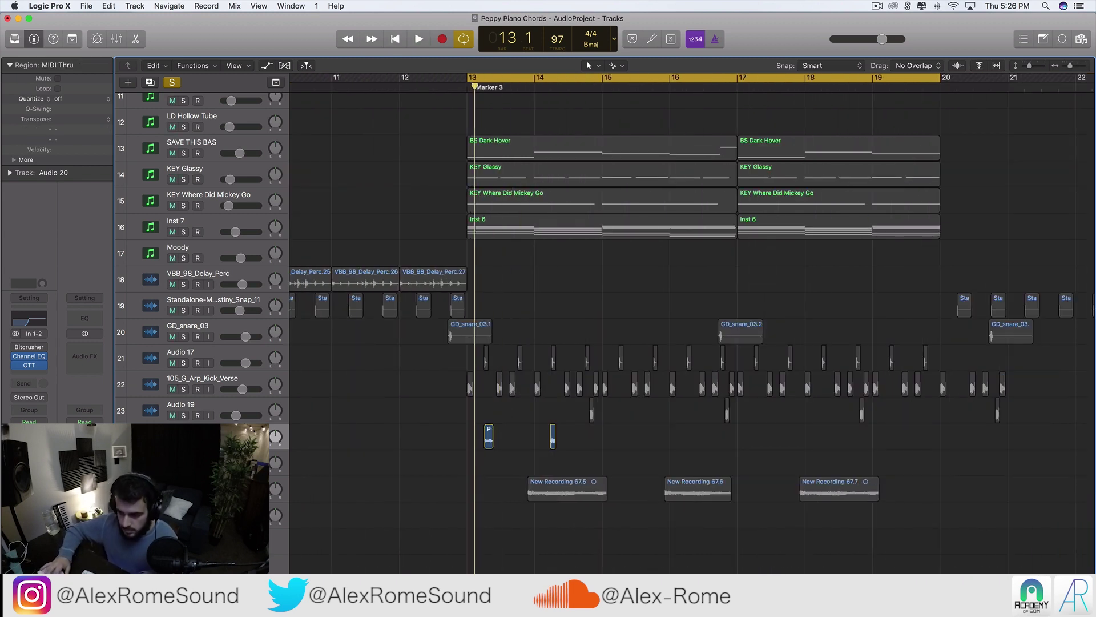
{"action": "key", "text": "shift+super+a"}
{"action": "key", "text": "space"}
{"action": "key", "text": "space"}
{"action": "left_click_drag", "start_coordinate": [546, 432], "coordinate": [431, 438]}
{"action": "key", "text": "space"}
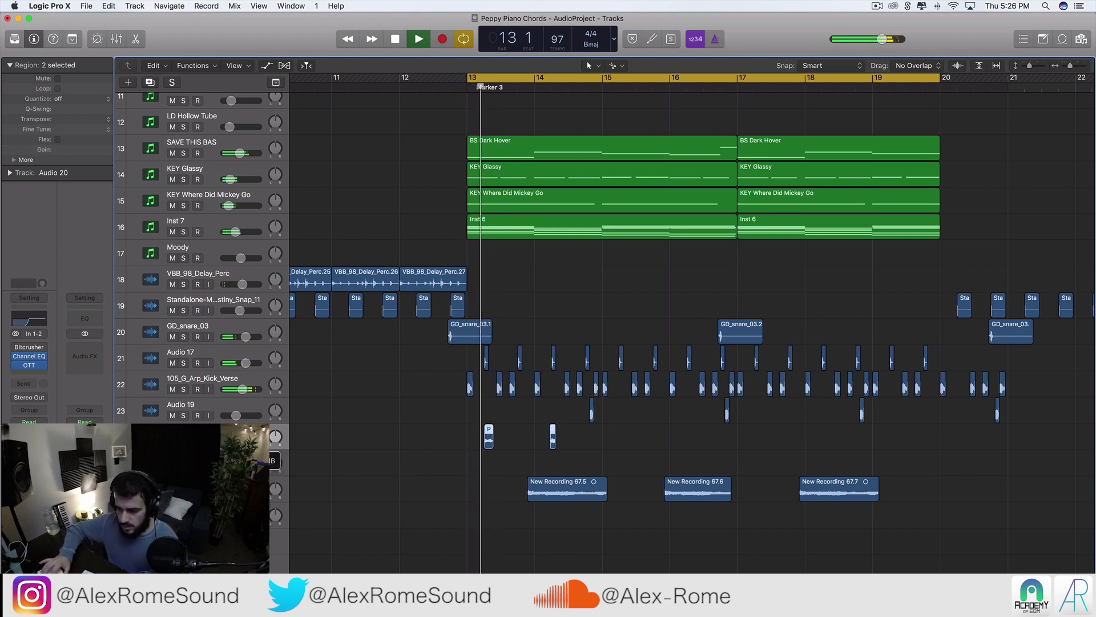
{"action": "key", "text": "space"}
- Move the two Audio 20 chops to the second half of beat 2 in bars 13 and 14, shorten the first, and play them
{"action": "scroll", "coordinate": [473, 436], "scroll_direction": "up", "scroll_amount": 5}
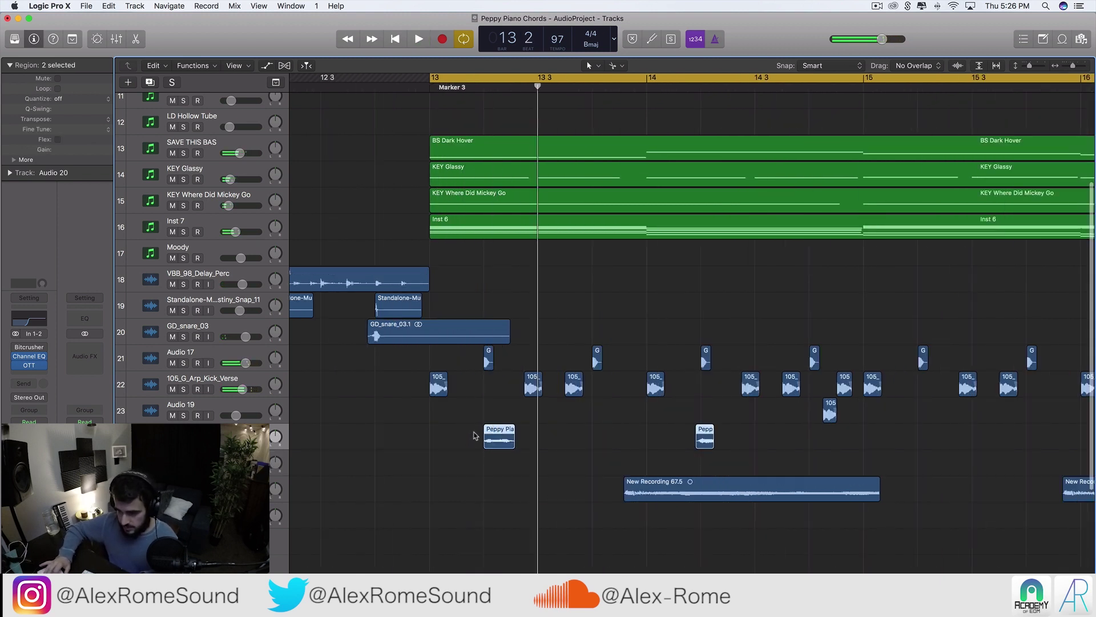
{"action": "left_click_drag", "start_coordinate": [503, 439], "coordinate": [567, 449]}
{"action": "scroll", "coordinate": [580, 439], "scroll_direction": "down", "scroll_amount": 2}
{"action": "left_click", "coordinate": [602, 448]}
{"action": "left_click_drag", "start_coordinate": [791, 446], "coordinate": [797, 446]}
{"action": "left_click_drag", "start_coordinate": [564, 442], "coordinate": [540, 445]}
{"action": "key", "text": "space"}
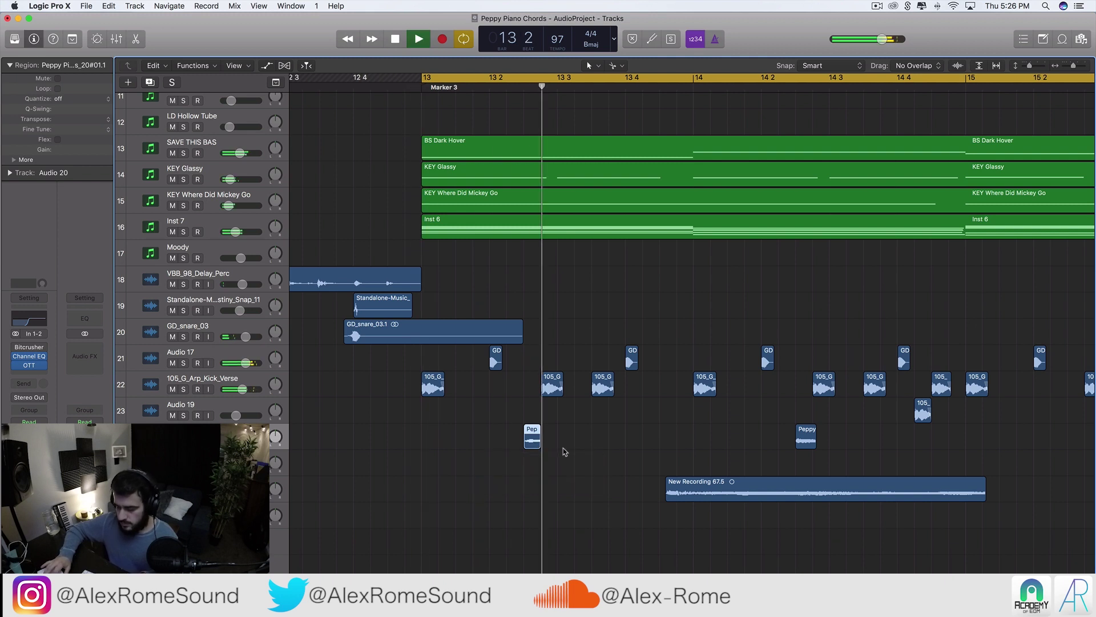
{"action": "scroll", "coordinate": [596, 452], "scroll_direction": "right", "scroll_amount": 3}
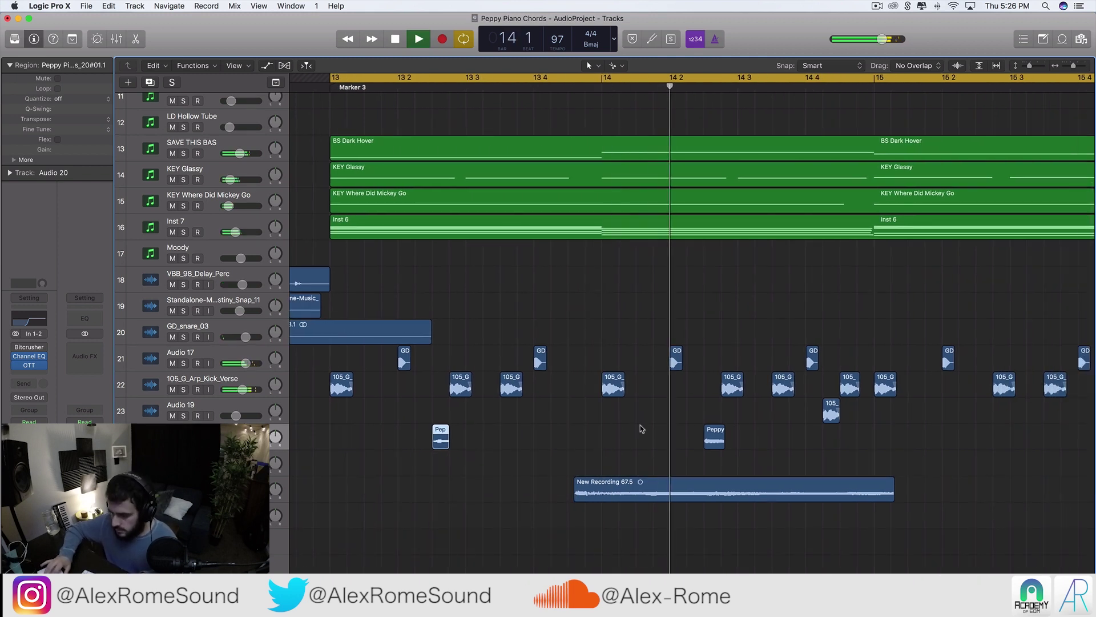
- Repeat the two Audio 20 chops and place the copies on the matching offbeats of beat 2 in bars 15 and 16
{"action": "key", "text": "space"}
{"action": "left_click_drag", "start_coordinate": [719, 440], "coordinate": [715, 440]}
{"action": "key", "text": "super+r"}
{"action": "scroll", "coordinate": [423, 440], "scroll_direction": "right", "scroll_amount": 8}
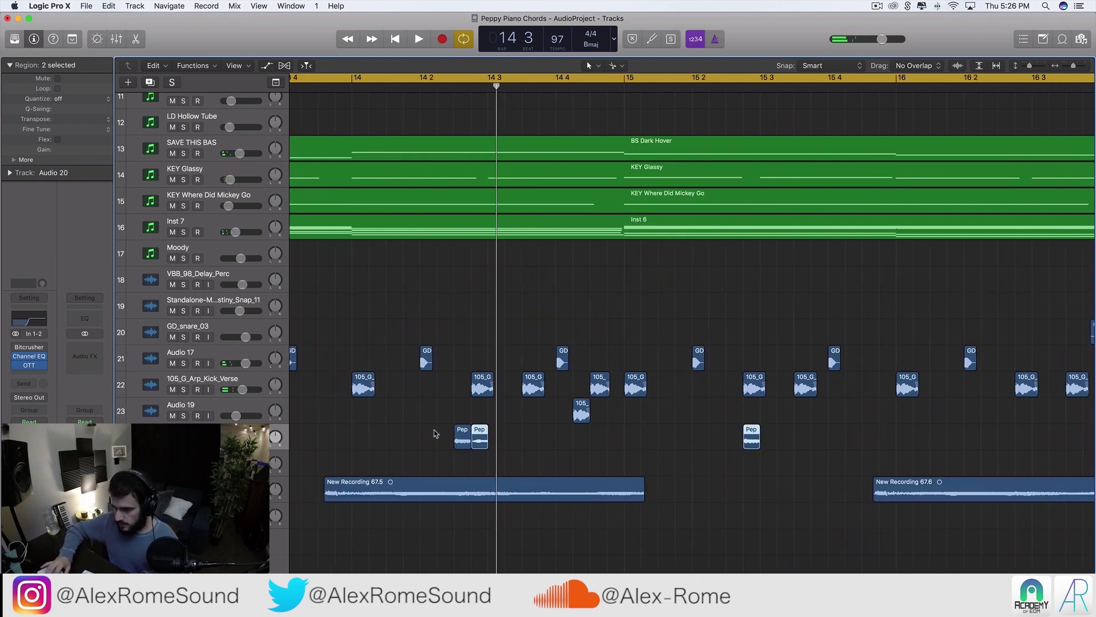
{"action": "left_click_drag", "start_coordinate": [479, 445], "coordinate": [727, 445]}
{"action": "scroll", "coordinate": [715, 446], "scroll_direction": "down", "scroll_amount": 1}
{"action": "scroll", "coordinate": [726, 445], "scroll_direction": "down", "scroll_amount": 3}
- Repeat all four Audio 20 chops, move the copies so they start on beat 2 of bar 17, and play the pattern
{"action": "left_click_drag", "start_coordinate": [846, 442], "coordinate": [493, 444]}
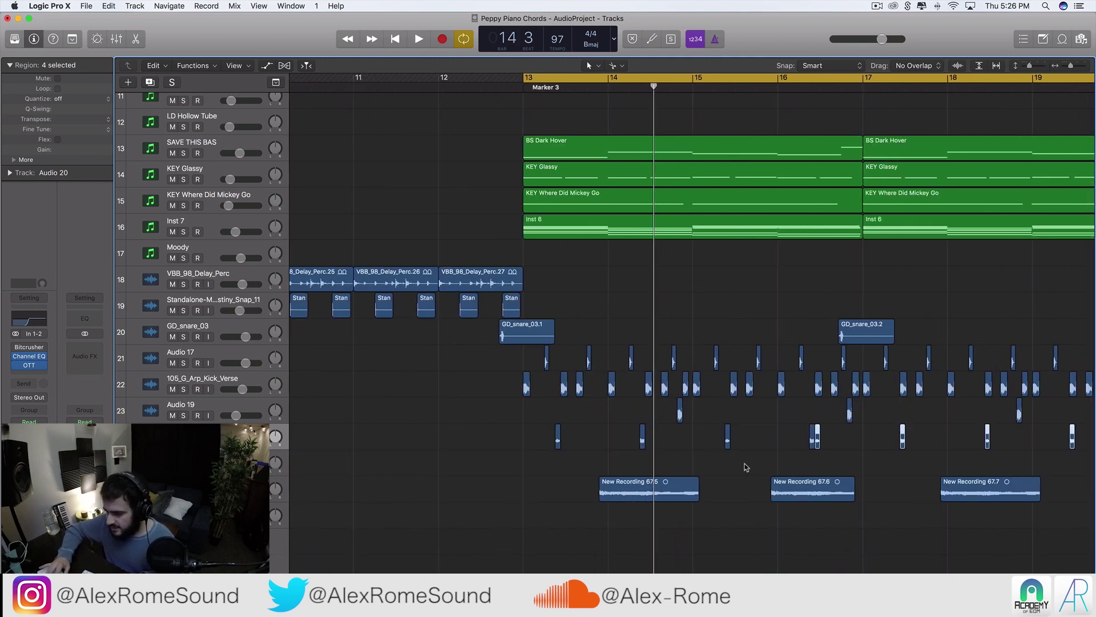
{"action": "scroll", "coordinate": [744, 464], "scroll_direction": "up", "scroll_amount": 5}
{"action": "left_click_drag", "start_coordinate": [696, 444], "coordinate": [945, 446]}
{"action": "scroll", "coordinate": [945, 445], "scroll_direction": "down", "scroll_amount": 4}
{"action": "key", "text": "space"}
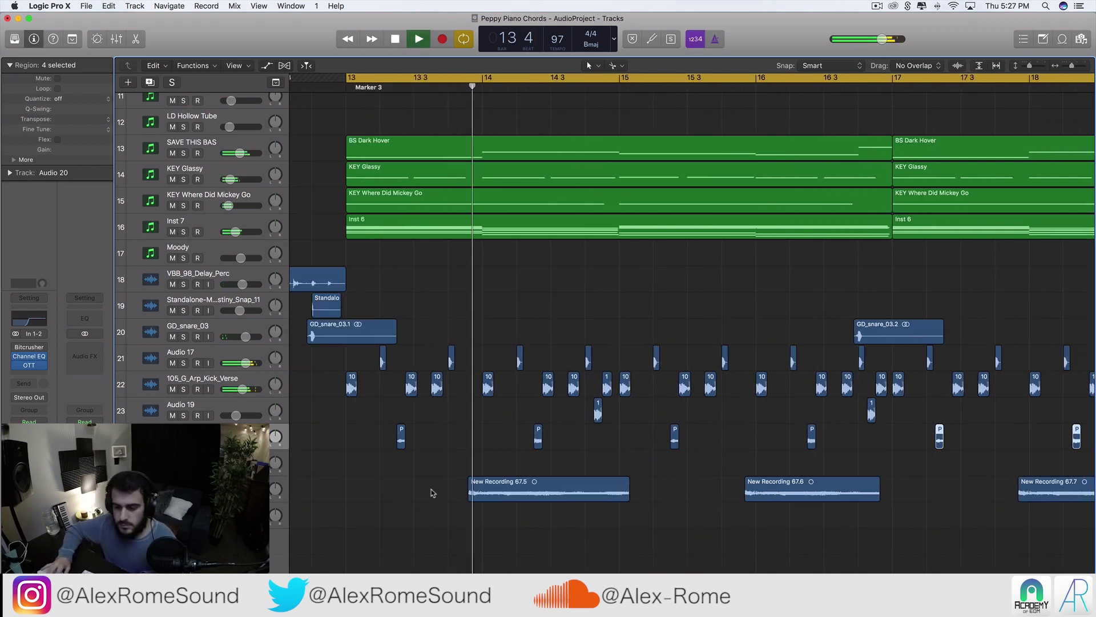
{"action": "mouse_move", "coordinate": [272, 448]}
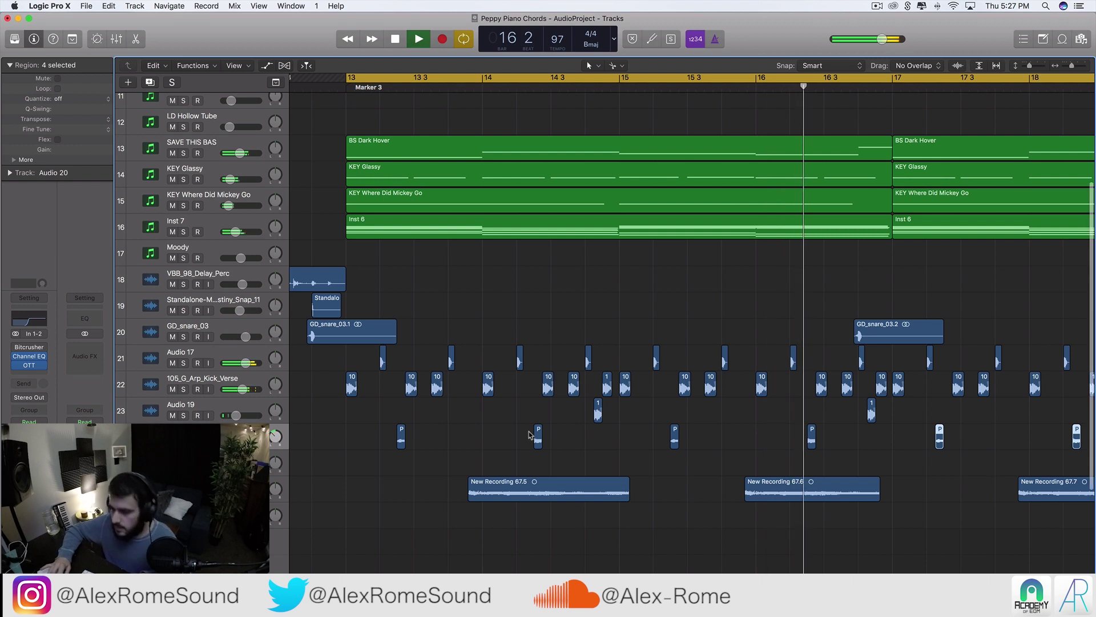
- Delete the leftover kick, Audio 19 and Audio 20 regions from bar 20 onward
{"action": "key", "text": "super+Left"}
{"action": "key", "text": "super+Left"}
{"action": "key", "text": "super+Left"}
{"action": "left_click_drag", "start_coordinate": [1006, 445], "coordinate": [902, 437]}
{"action": "left_click_drag", "start_coordinate": [995, 451], "coordinate": [943, 389]}
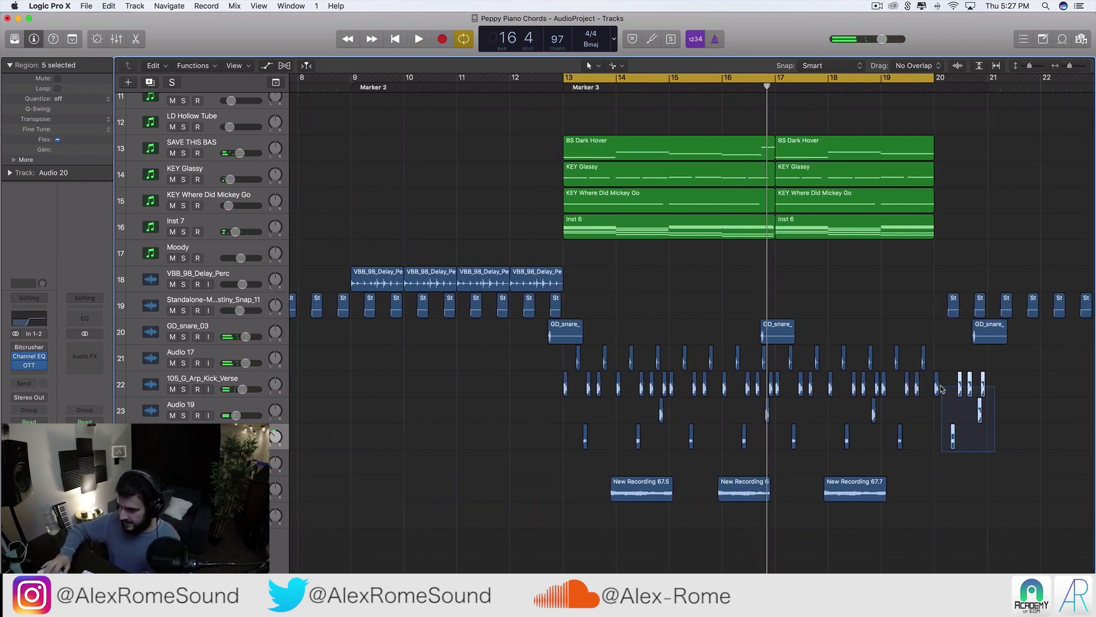
{"action": "key", "text": "Delete"}
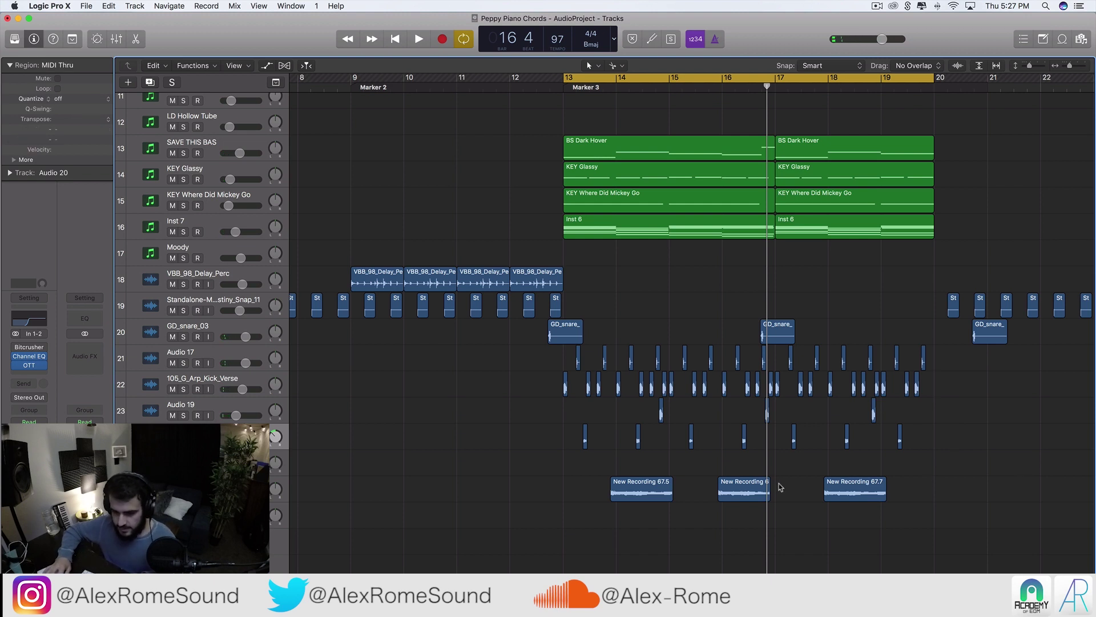
- Create a new empty audio track directly below Audio 17
{"action": "left_click", "coordinate": [212, 386]}
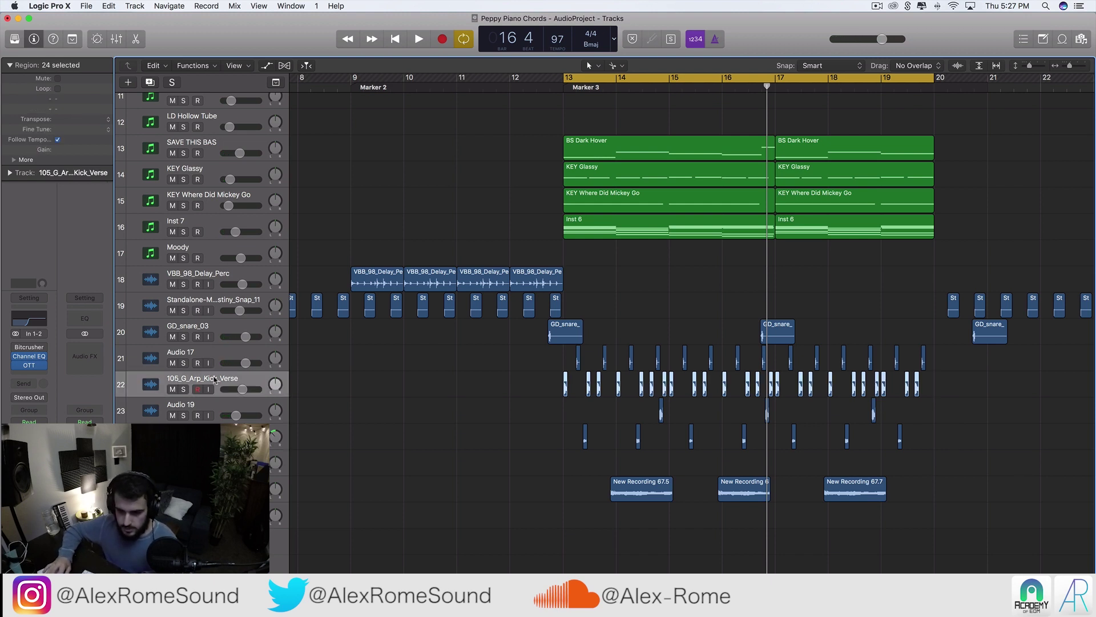
{"action": "left_click", "coordinate": [212, 350]}
{"action": "left_click", "coordinate": [153, 83]}
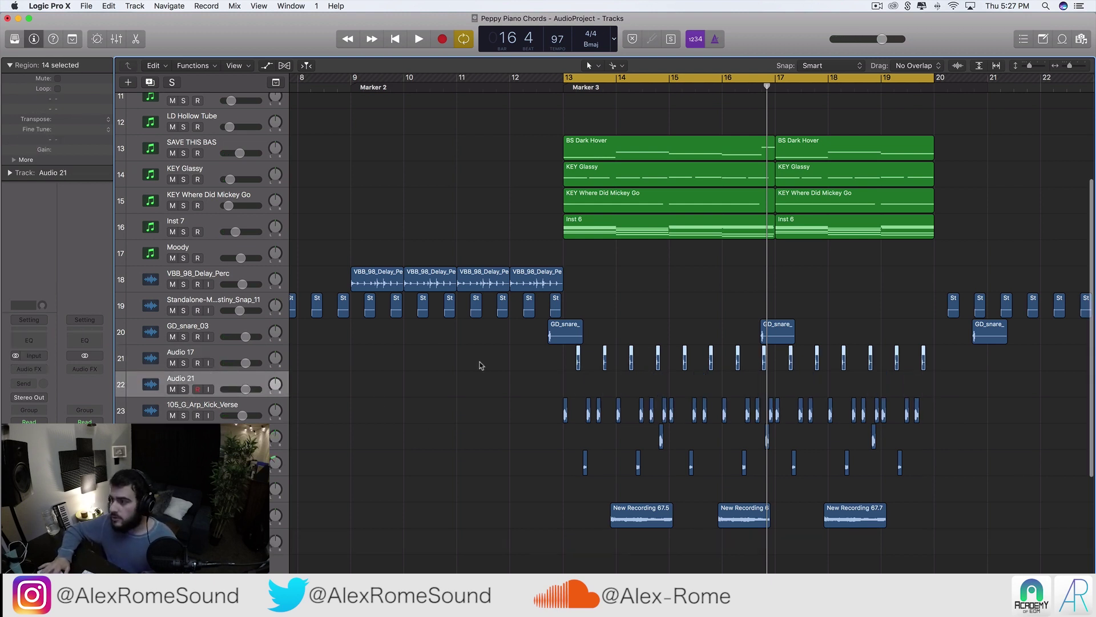
- Switch to Splice, try Pre_Claps.wav from the clap results on the new track, and delete its region
{"action": "key", "text": "super+Tab"}
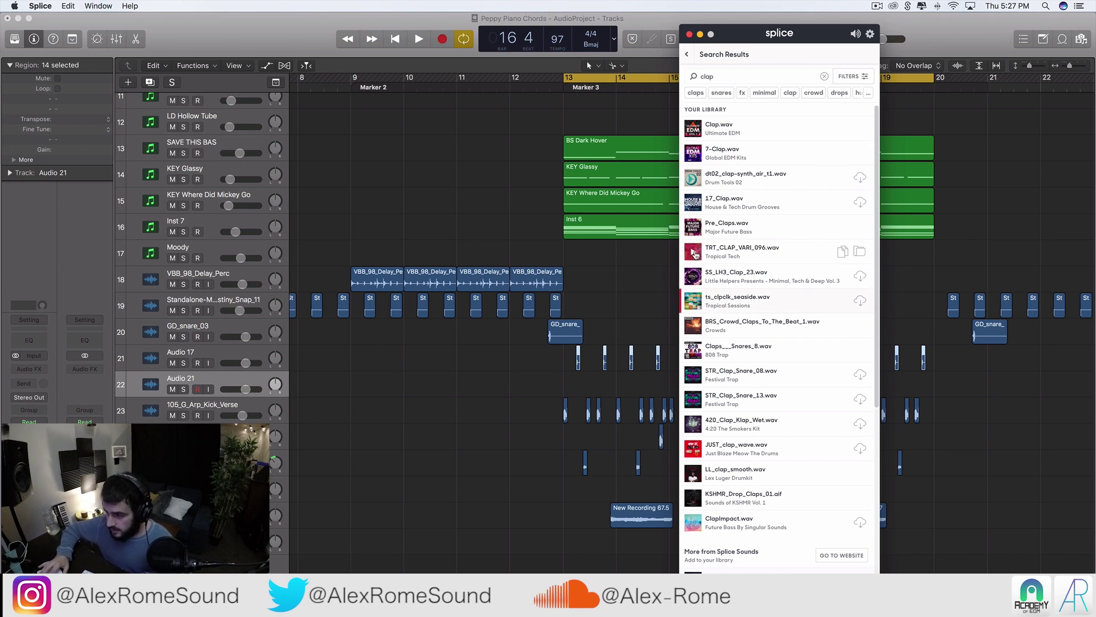
{"action": "left_click_drag", "start_coordinate": [746, 246], "coordinate": [570, 388]}
{"action": "scroll", "coordinate": [567, 385], "scroll_direction": "up", "scroll_amount": 3}
{"action": "left_click", "coordinate": [534, 388]}
{"action": "key", "text": "Delete"}
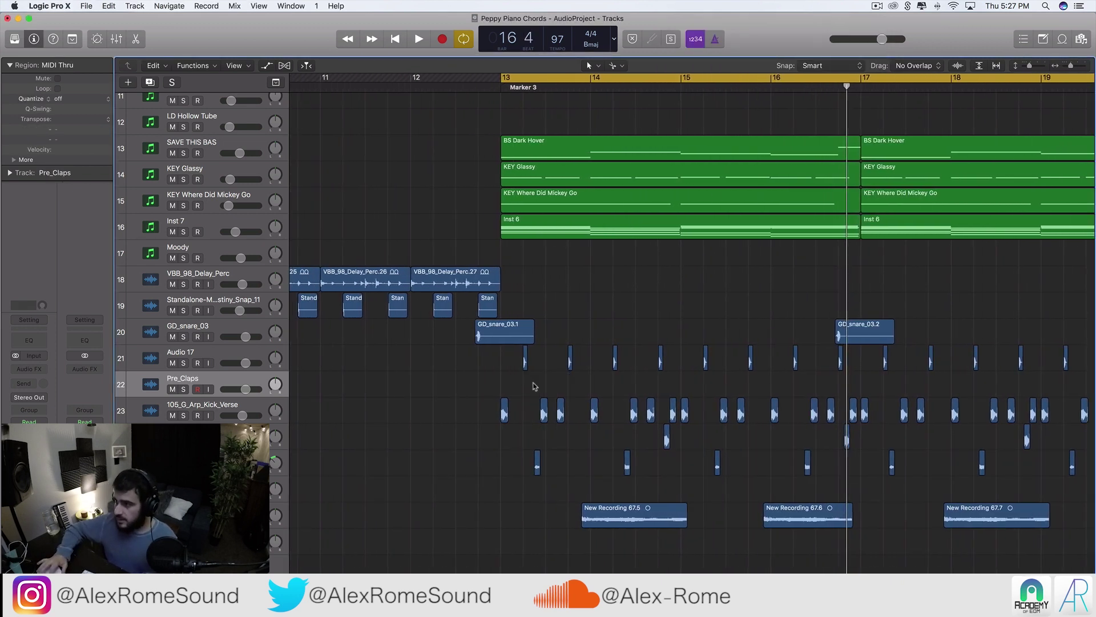
- Reopen Splice and place TRT_CLAP_VARI_096.wav on the new track at beat 4 of bar 13
{"action": "left_click", "coordinate": [907, 6]}
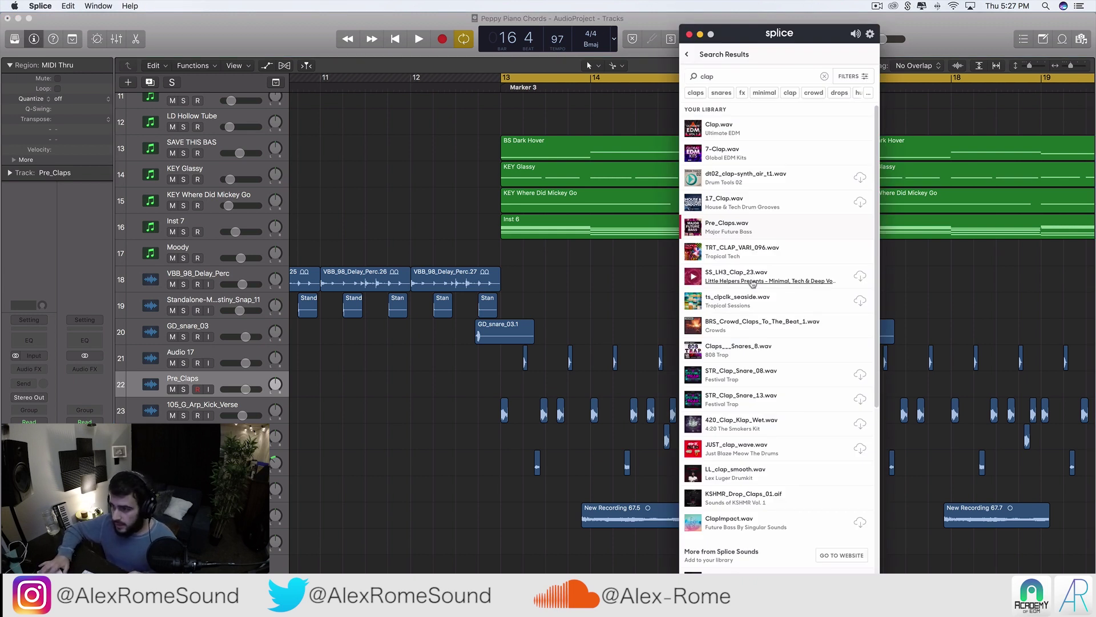
{"action": "mouse_move", "coordinate": [702, 231]}
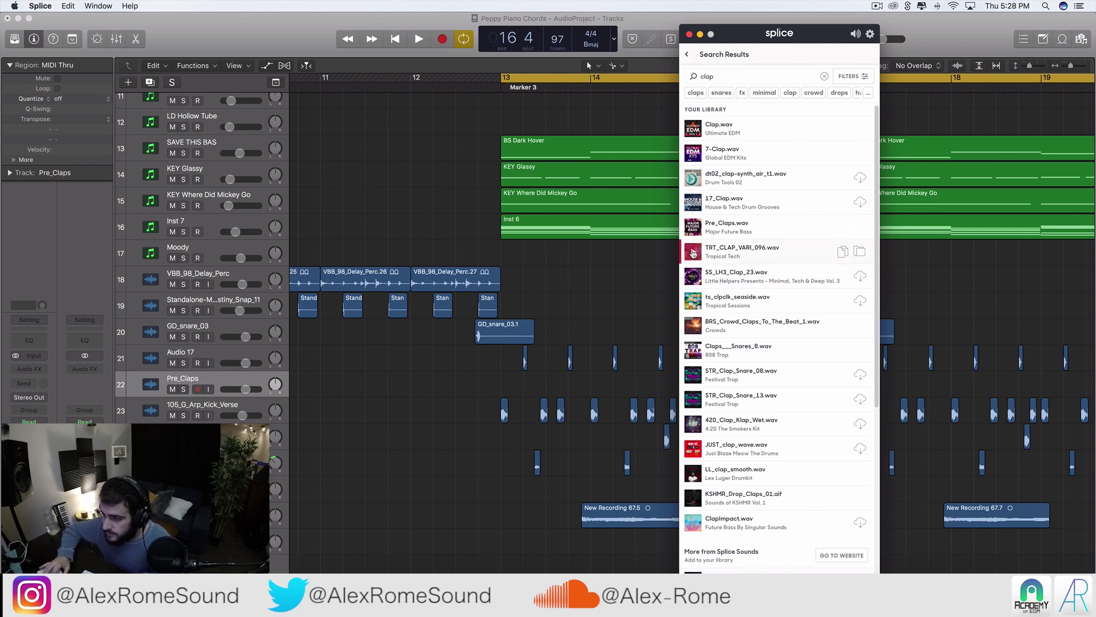
{"action": "left_click_drag", "start_coordinate": [731, 249], "coordinate": [564, 381]}
{"action": "scroll", "coordinate": [564, 381], "scroll_direction": "up", "scroll_amount": 8}
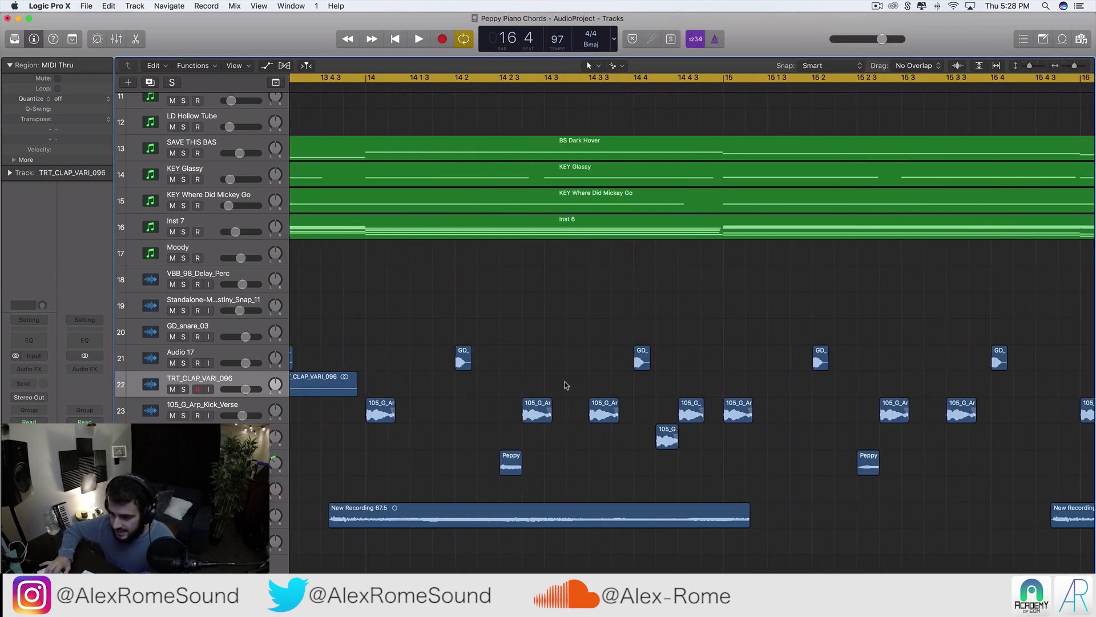
- Copy the clap to beat 4 of bar 14, and repeat the pair across bars 15 and 16
{"action": "left_click", "coordinate": [564, 381]}
{"action": "key", "text": "super+r"}
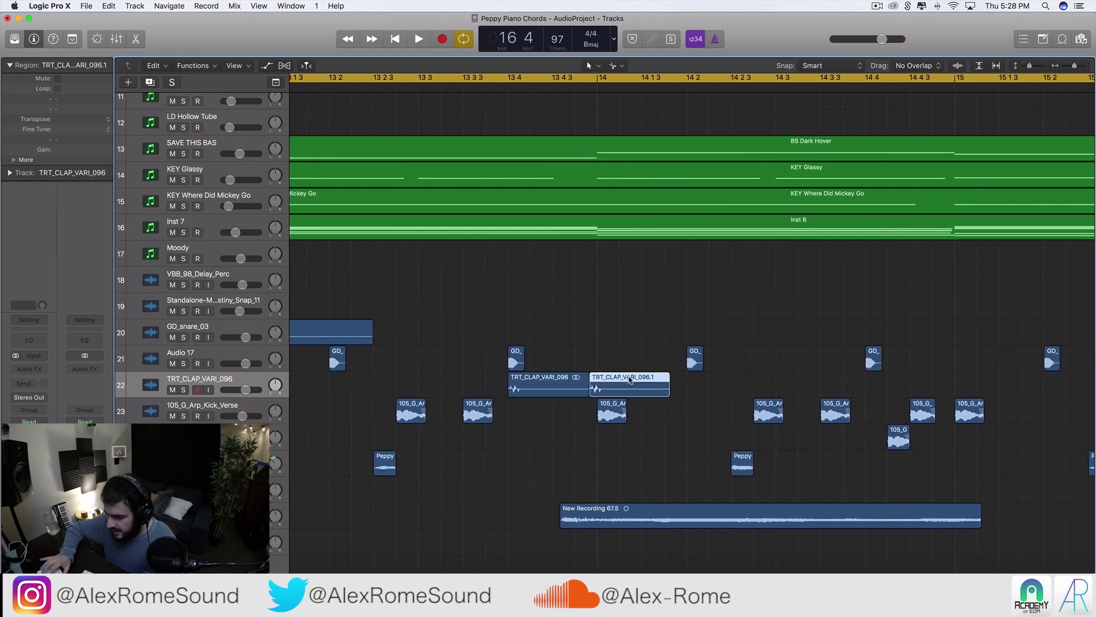
{"action": "left_click_drag", "start_coordinate": [633, 380], "coordinate": [913, 379]}
{"action": "scroll", "coordinate": [897, 379], "scroll_direction": "down", "scroll_amount": 8}
{"action": "left_click_drag", "start_coordinate": [621, 391], "coordinate": [912, 389]}
{"action": "key", "text": "super+r"}
{"action": "scroll", "coordinate": [912, 388], "scroll_direction": "right", "scroll_amount": 5}
{"action": "scroll", "coordinate": [689, 388], "scroll_direction": "down", "scroll_amount": 8}
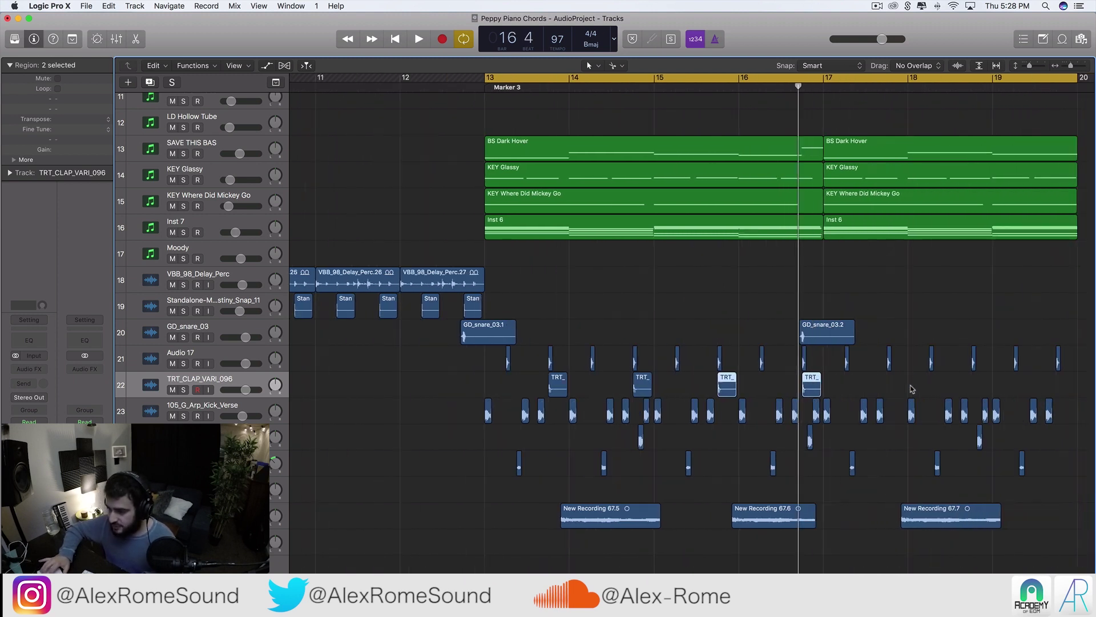
- Repeat the four claps with the copies starting on beat 4 of bar 17, and delete the extra one in bar 20
{"action": "left_click", "coordinate": [653, 390], "text": "shift"}
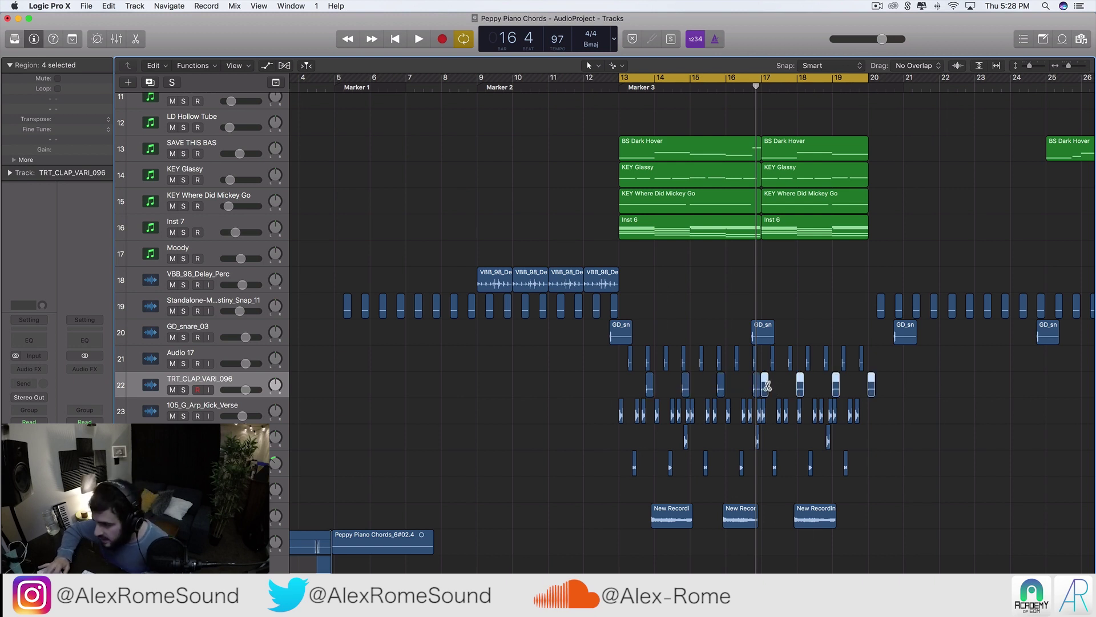
{"action": "scroll", "coordinate": [743, 388], "scroll_direction": "up", "scroll_amount": 8}
{"action": "left_click_drag", "start_coordinate": [778, 387], "coordinate": [877, 387]}
{"action": "scroll", "coordinate": [877, 387], "scroll_direction": "down", "scroll_amount": 8}
{"action": "left_click", "coordinate": [770, 384]}
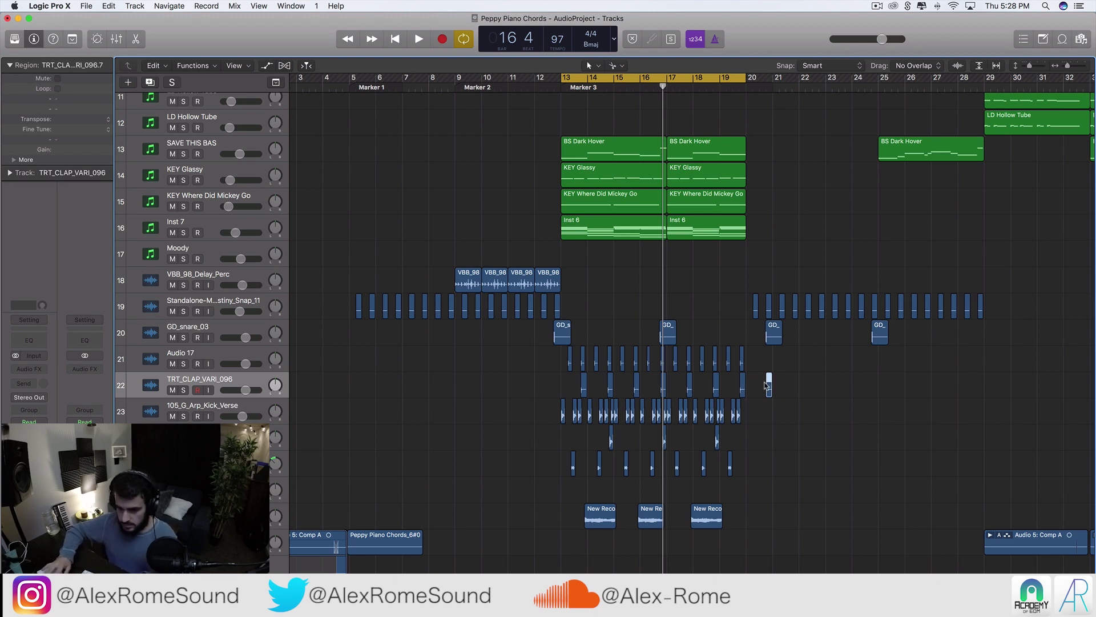
{"action": "key", "text": "Delete"}
- Adjust the TRT_CLAP_VARI_096 track's volume to about -2.6 dB during playback and add a new audio track below it
{"action": "key", "text": "space"}
{"action": "mouse_move", "coordinate": [245, 390]}
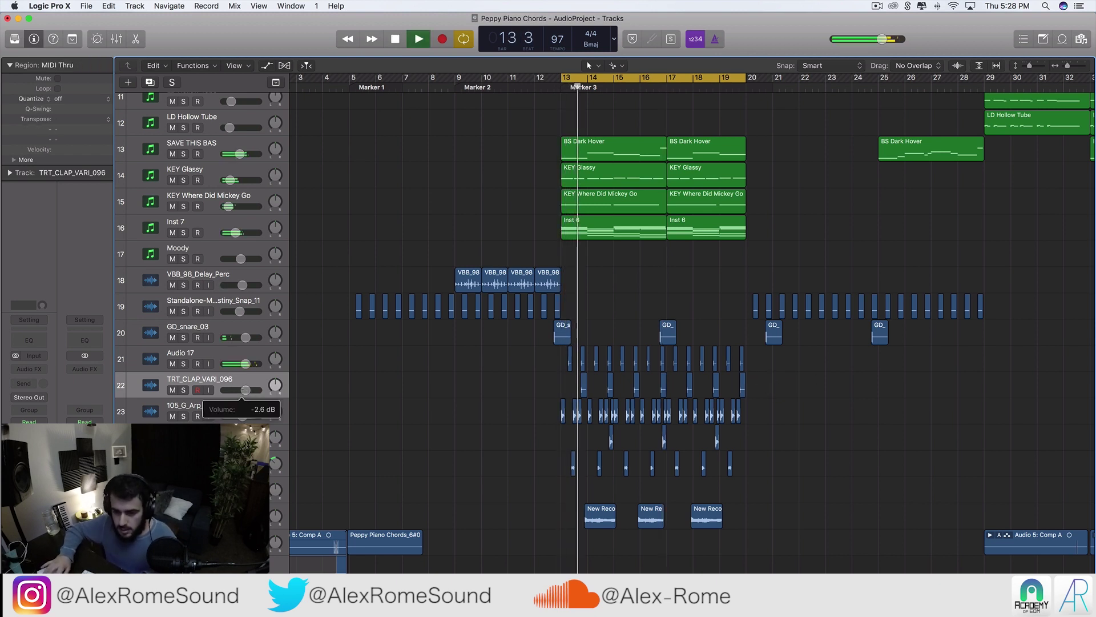
{"action": "left_click", "coordinate": [144, 5]}
{"action": "left_click", "coordinate": [162, 32]}
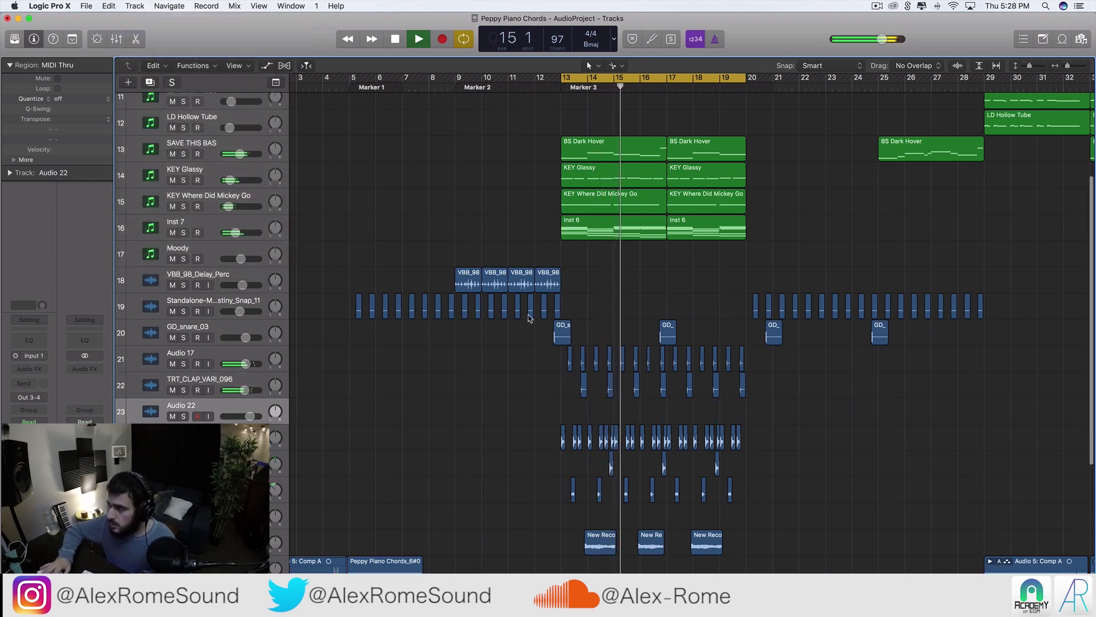
{"action": "key", "text": "space"}
- Switch to Splice and place Clap.wav from the clap results on the new track at beat 4 of bar 14
{"action": "left_click", "coordinate": [907, 5]}
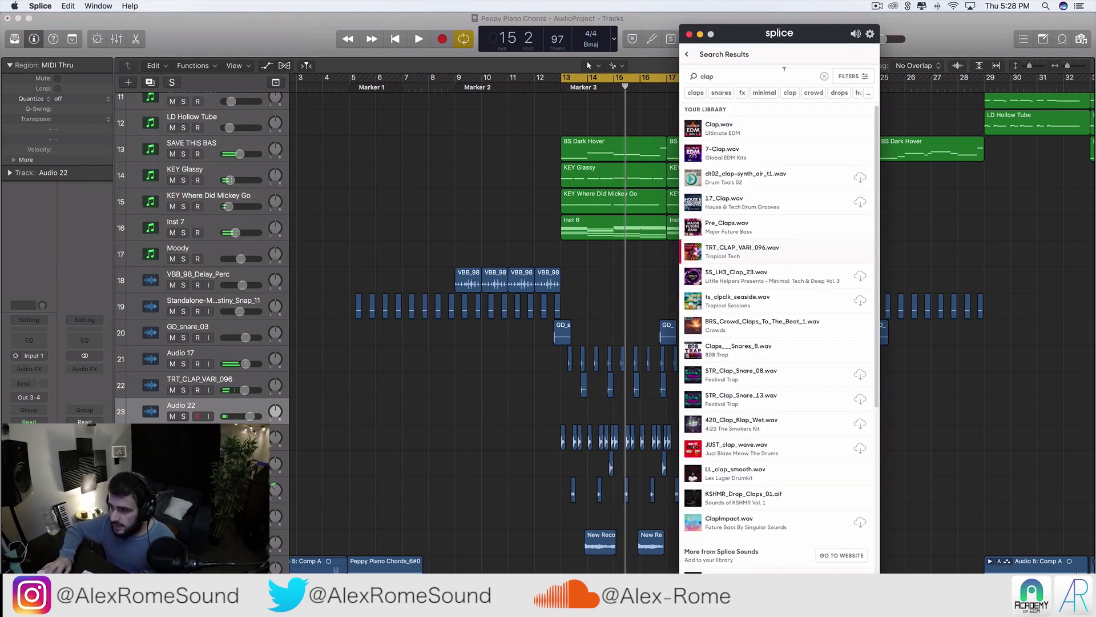
{"action": "left_click_drag", "start_coordinate": [727, 127], "coordinate": [628, 400]}
{"action": "right_click", "coordinate": [621, 407]}
{"action": "key", "text": "Escape"}
{"action": "key", "text": "super+Right"}
{"action": "key", "text": "super+Right"}
{"action": "key", "text": "super+Right"}
{"action": "left_click_drag", "start_coordinate": [738, 415], "coordinate": [682, 418]}
{"action": "key", "text": "super+Right"}
{"action": "key", "text": "super+Right"}
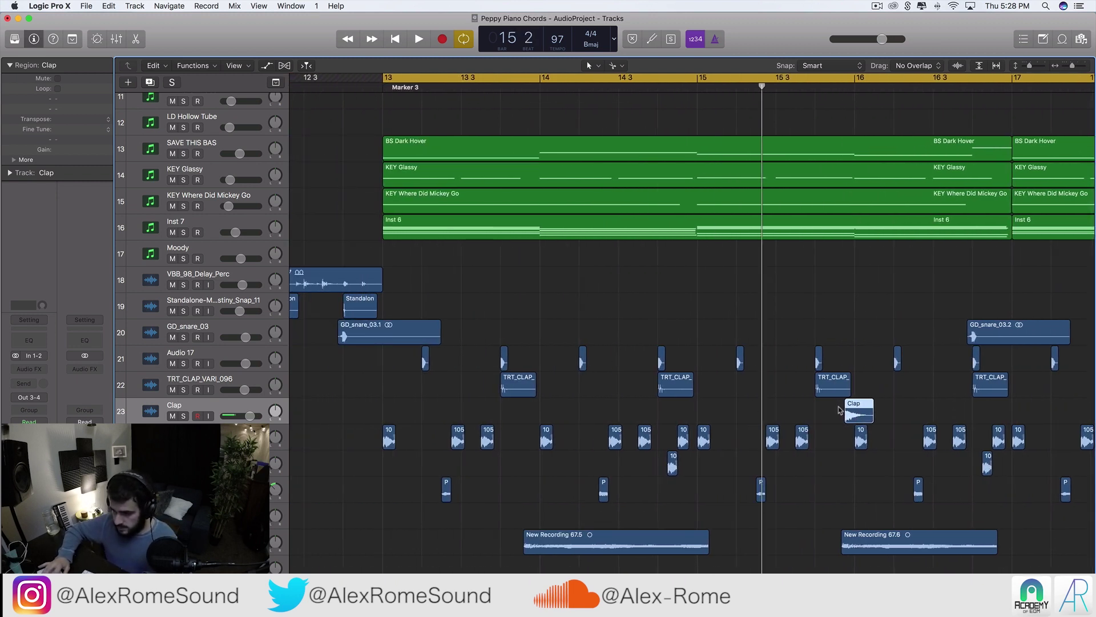
{"action": "left_click_drag", "start_coordinate": [860, 411], "coordinate": [987, 413]}
- Copy the clap to beat 4 of bars 16 and 18, and delete the extra copy in bar 20
{"action": "key", "text": "super+r"}
{"action": "key", "text": "super+Left"}
{"action": "key", "text": "super+Left"}
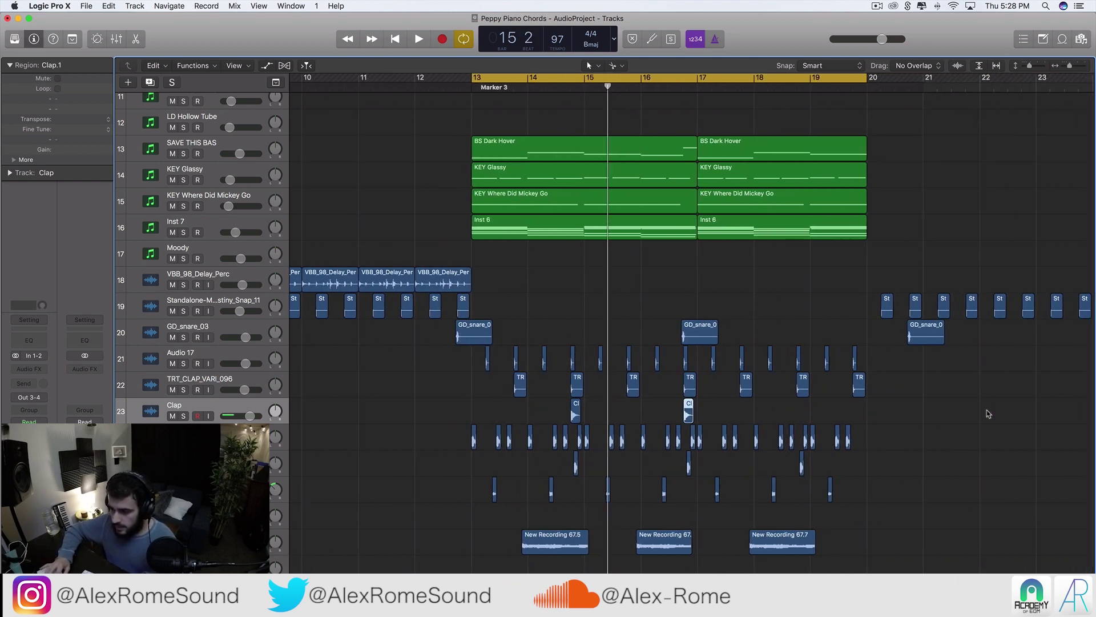
{"action": "key", "text": "super+r"}
{"action": "left_click_drag", "start_coordinate": [699, 409], "coordinate": [802, 411]}
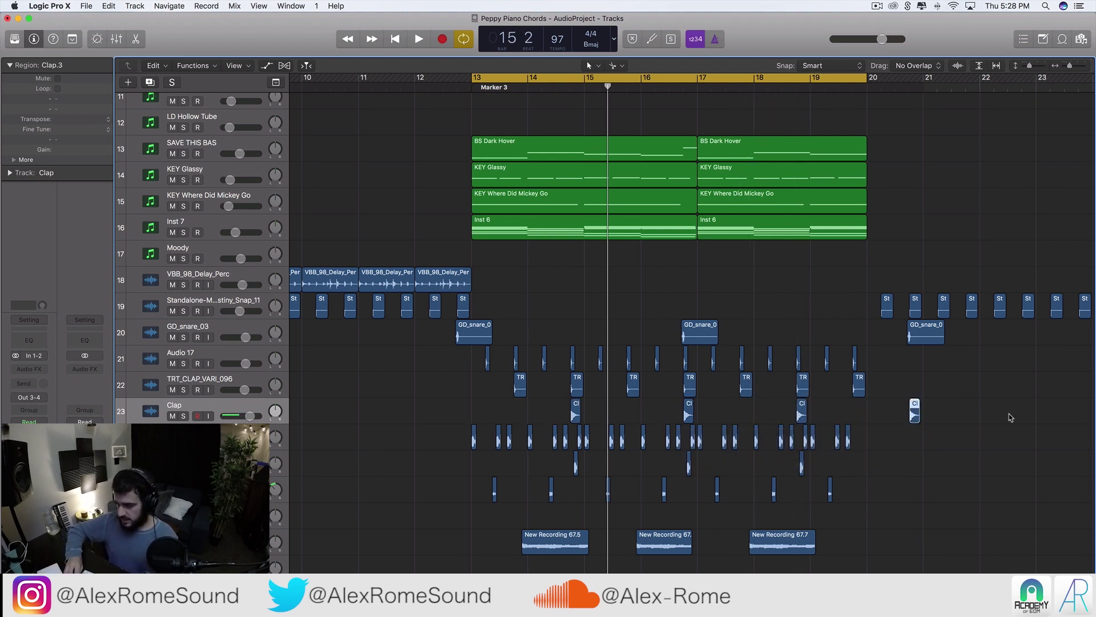
{"action": "key", "text": "Delete"}
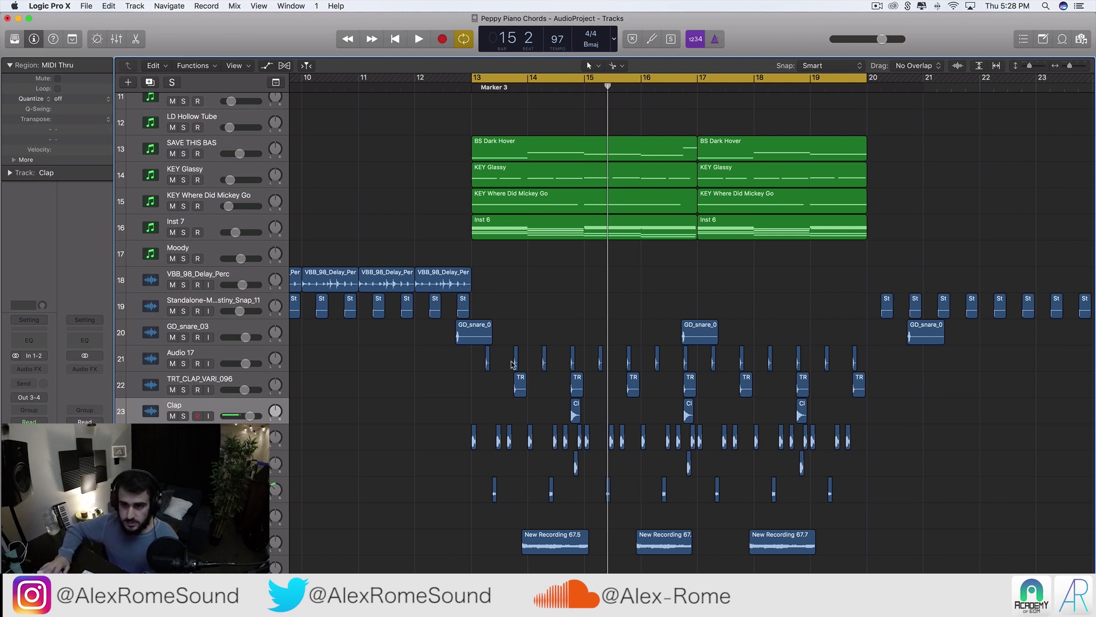
- Add another audio track below Clap and place LL_clap_smooth.wav from Splice on it at beat 2 of bar 13
{"action": "left_click", "coordinate": [156, 85]}
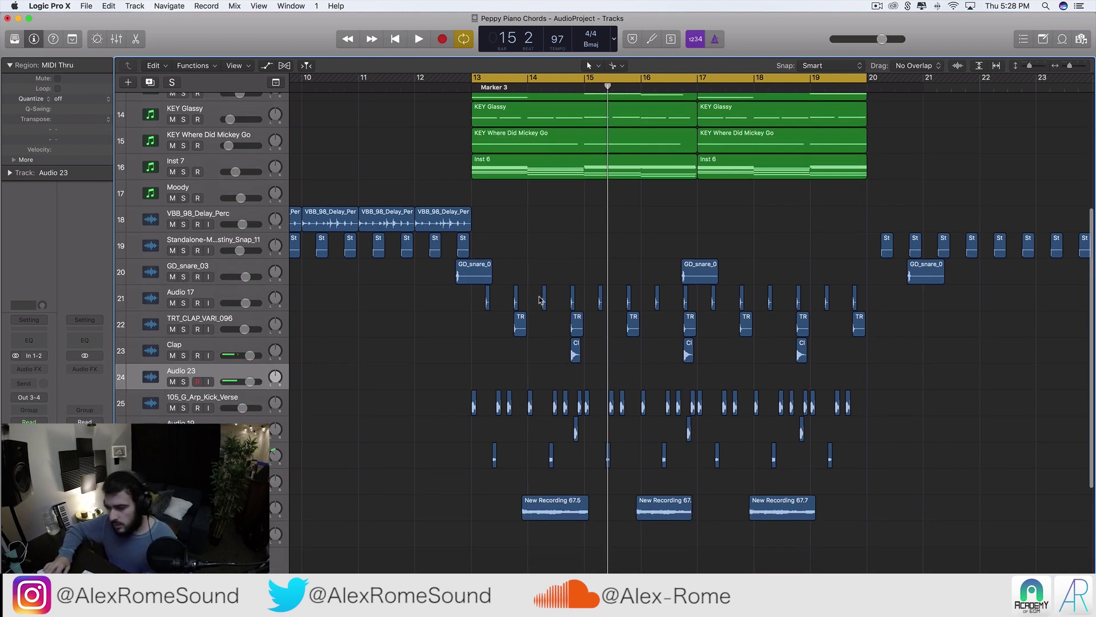
{"action": "key", "text": "space"}
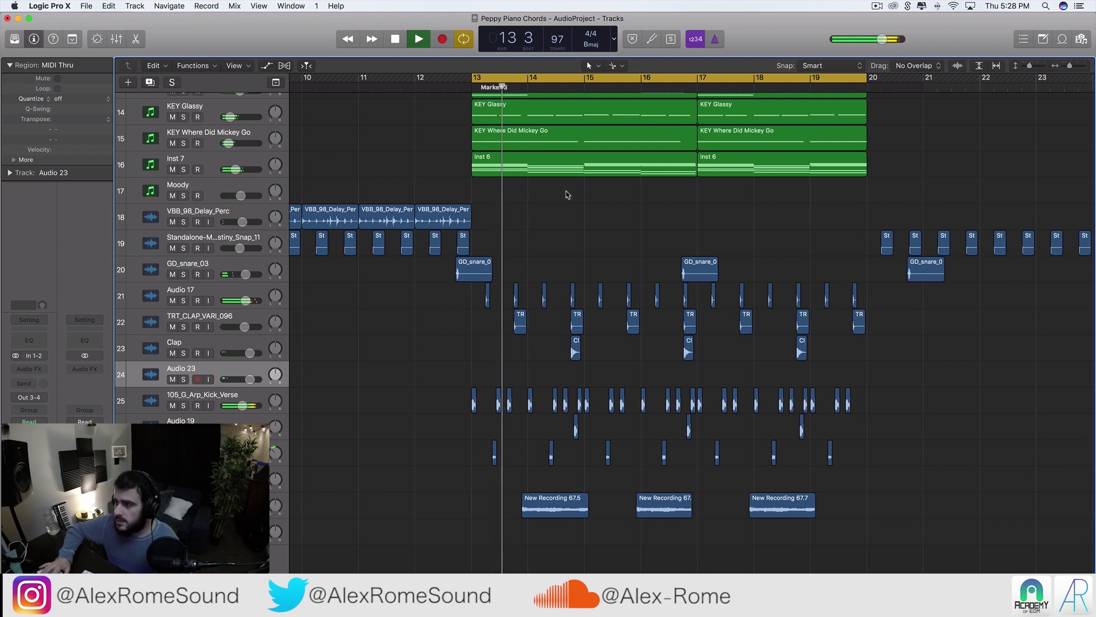
{"action": "key", "text": "space"}
{"action": "left_click", "coordinate": [907, 6]}
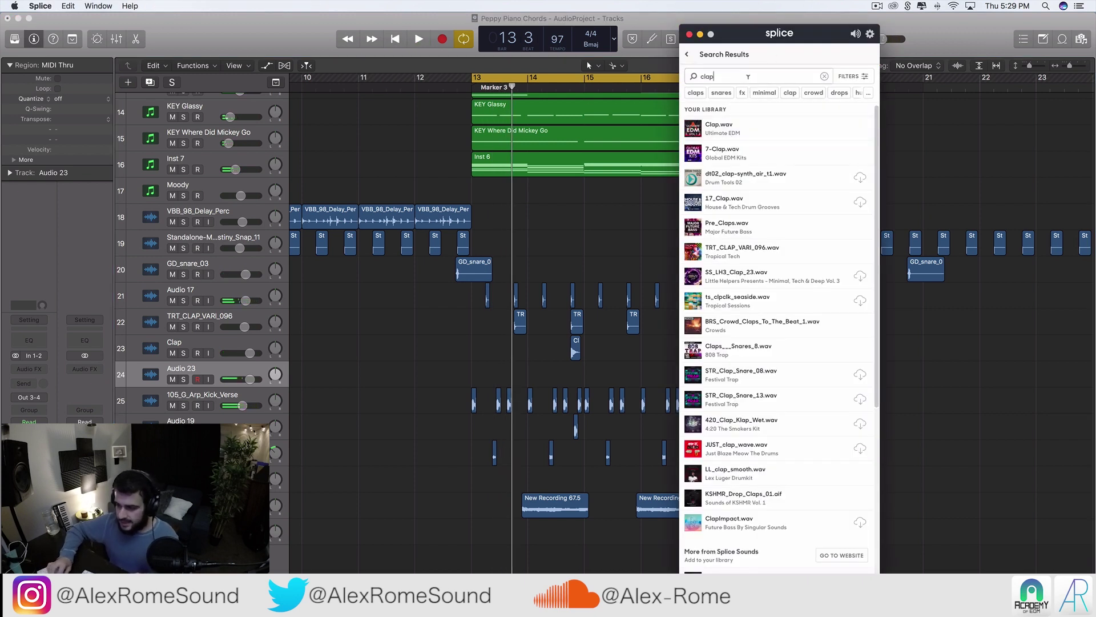
{"action": "scroll", "coordinate": [694, 400], "scroll_direction": "down", "scroll_amount": 2}
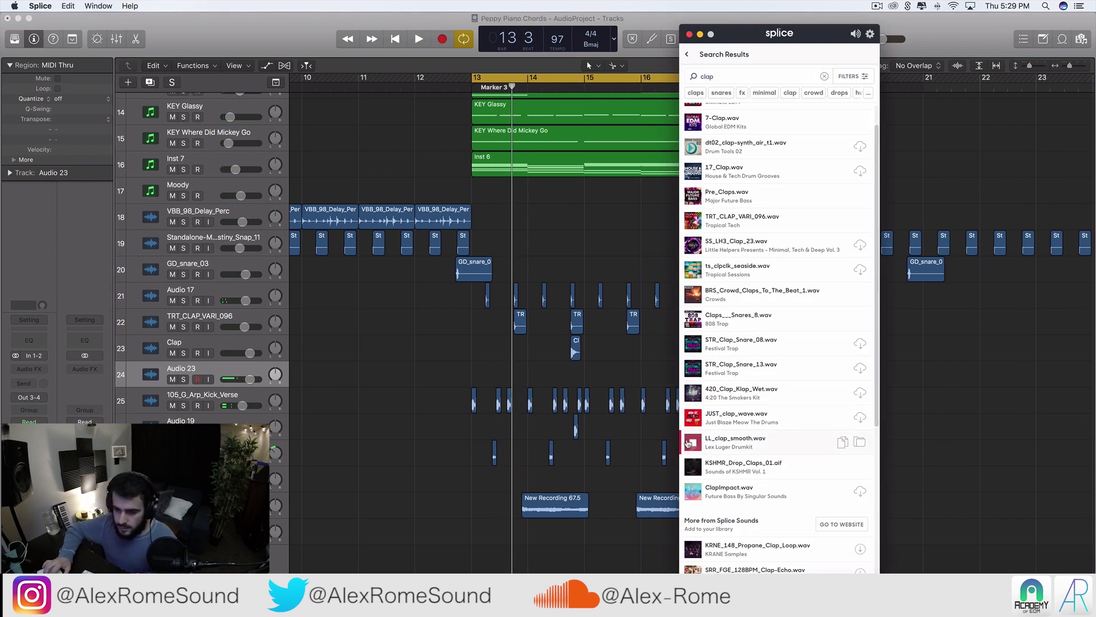
{"action": "left_click_drag", "start_coordinate": [772, 447], "coordinate": [485, 386]}
{"action": "key", "text": "super+Right"}
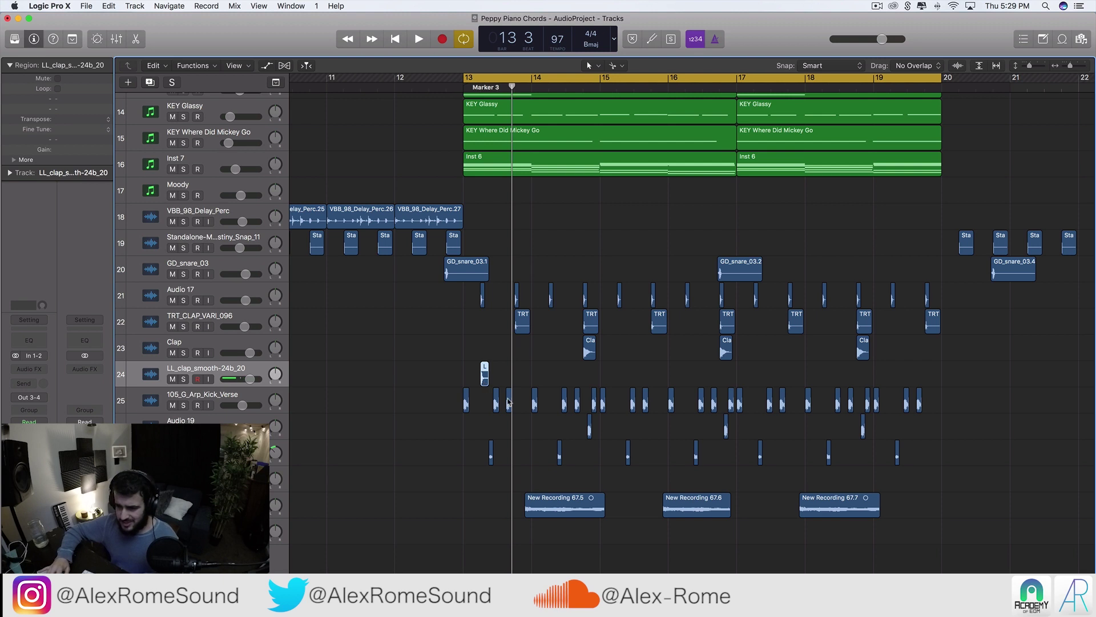
{"action": "key", "text": "super+Right"}
{"action": "key", "text": "super+Right"}
- Copy the smooth clap to beat 4 of bar 13, and repeat it on beats 2 and 4 through bar 16
{"action": "left_click_drag", "start_coordinate": [501, 380], "coordinate": [621, 379]}
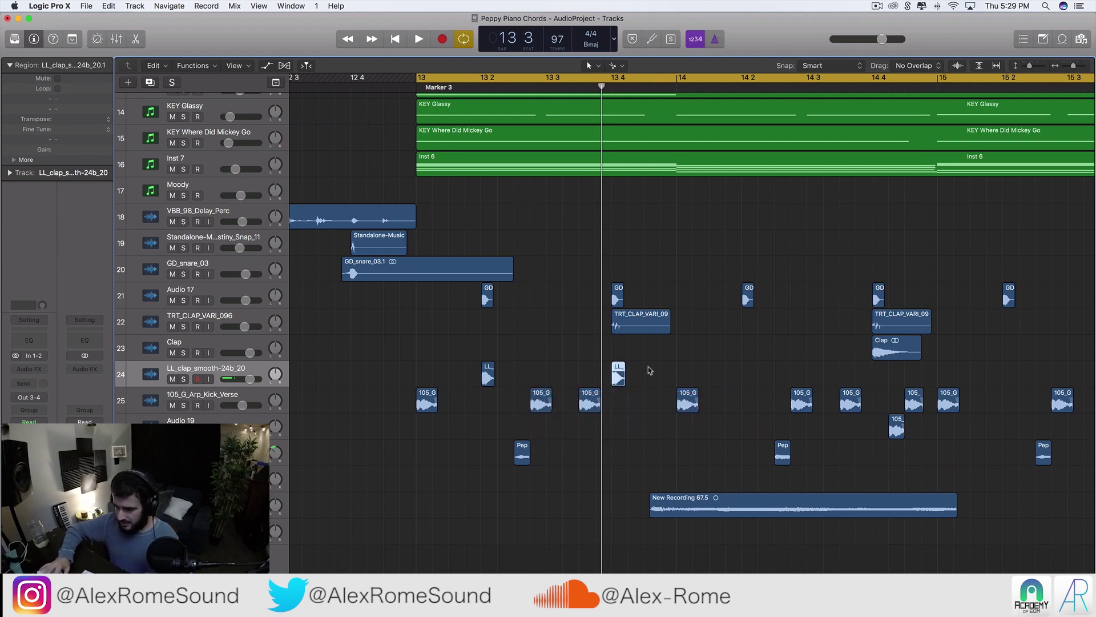
{"action": "key", "text": "super+r"}
{"action": "left_click_drag", "start_coordinate": [632, 377], "coordinate": [749, 376]}
{"action": "scroll", "coordinate": [783, 375], "scroll_direction": "down", "scroll_amount": 6}
{"action": "left_click", "coordinate": [740, 376]}
{"action": "left_click_drag", "start_coordinate": [740, 372], "coordinate": [628, 368]}
{"action": "key", "text": "z"}
{"action": "left_click_drag", "start_coordinate": [722, 378], "coordinate": [737, 377]}
{"action": "key", "text": "z"}
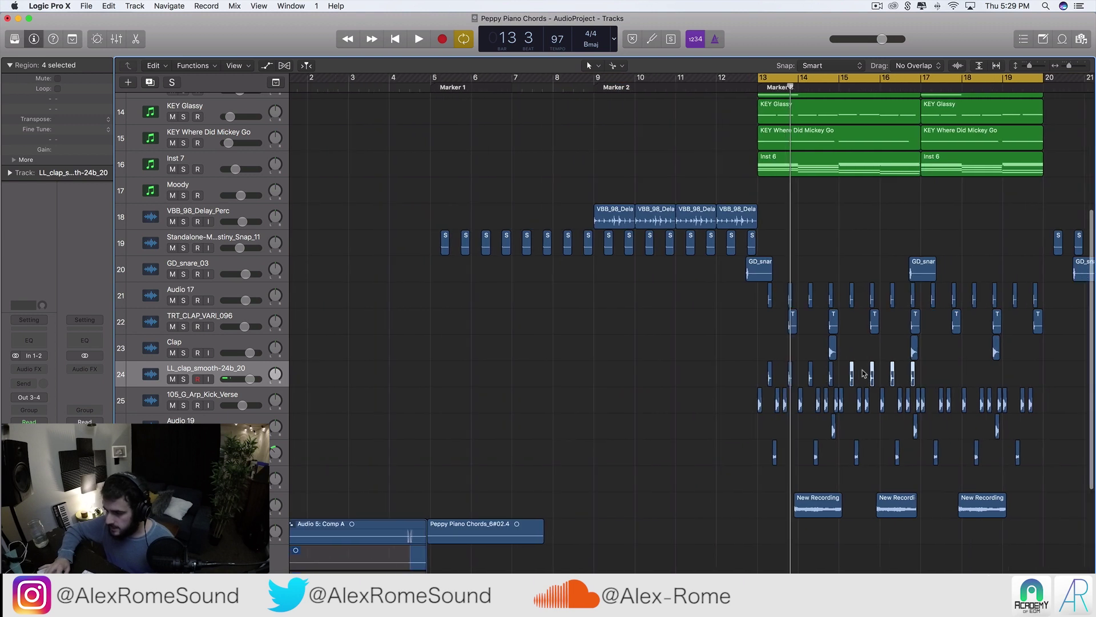
- Repeat the eight smooth claps with the copies starting on beat 2 of bar 17
{"action": "left_click_drag", "start_coordinate": [863, 374], "coordinate": [646, 370]}
{"action": "key", "text": "z"}
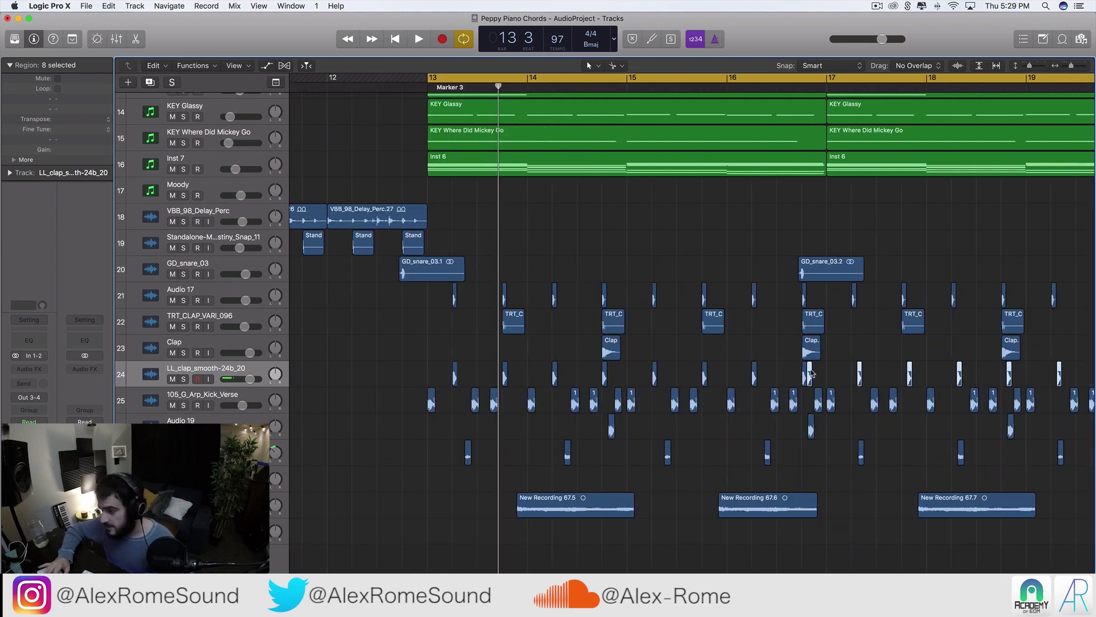
{"action": "left_click_drag", "start_coordinate": [809, 374], "coordinate": [804, 374]}
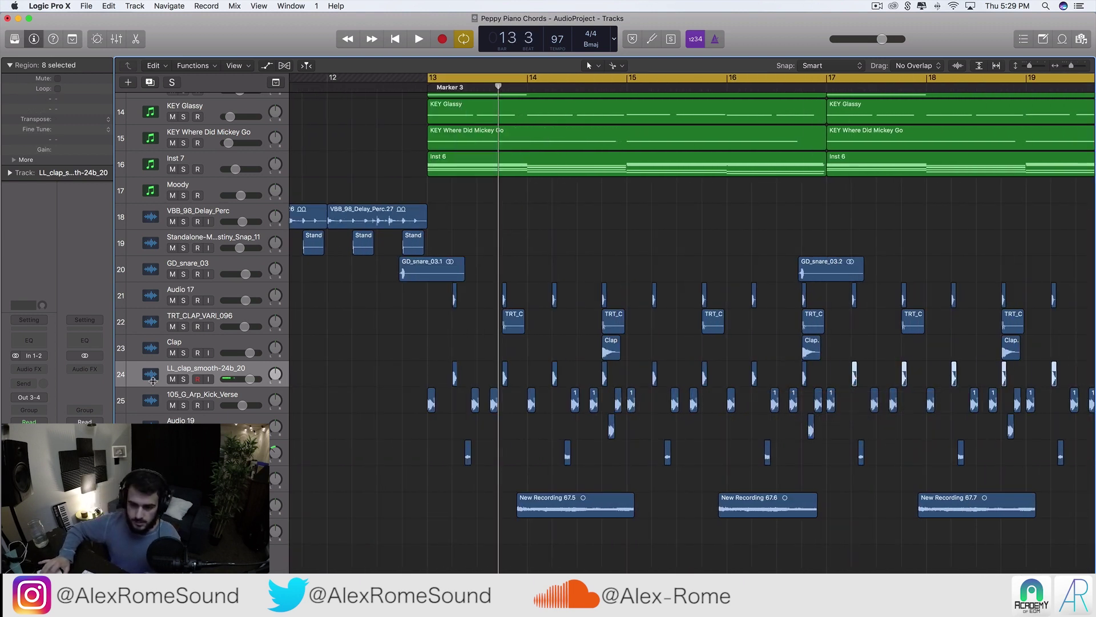
- Lower the volume of the LL_clap_smooth track and play back the section from bar 13
{"action": "left_click_drag", "start_coordinate": [245, 380], "coordinate": [234, 379]}
{"action": "key", "text": "space"}
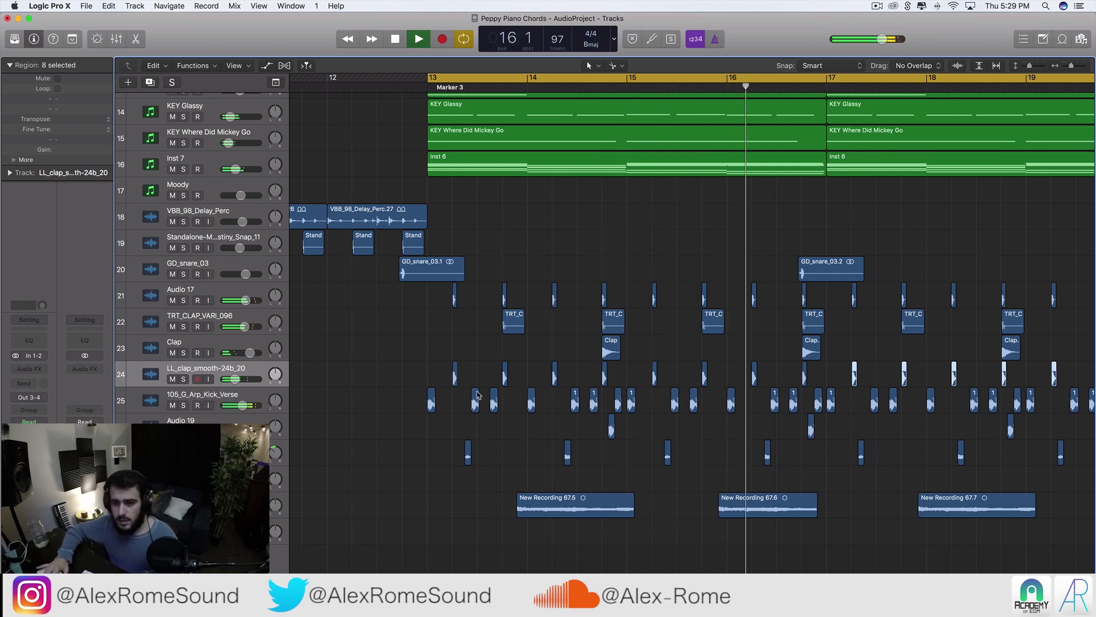
{"action": "scroll", "coordinate": [477, 394], "scroll_direction": "down", "scroll_amount": 5}
{"action": "scroll", "coordinate": [477, 394], "scroll_direction": "up", "scroll_amount": 3}
{"action": "scroll", "coordinate": [478, 394], "scroll_direction": "up", "scroll_amount": 1}
{"action": "scroll", "coordinate": [478, 394], "scroll_direction": "right", "scroll_amount": 1}
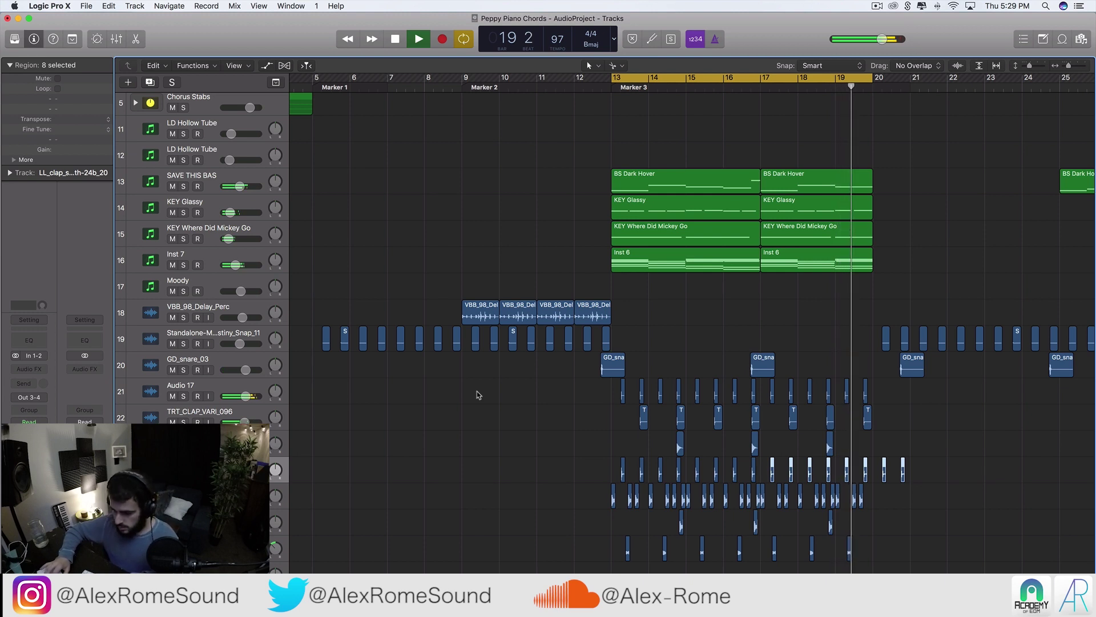
{"action": "key", "text": "space"}
- Move the three Audio 20 regions in bars 17 to 19 a sixteenth note later, matching their position in the earlier bars
{"action": "scroll", "coordinate": [489, 430], "scroll_direction": "down", "scroll_amount": 4}
{"action": "left_click_drag", "start_coordinate": [886, 452], "coordinate": [774, 456]}
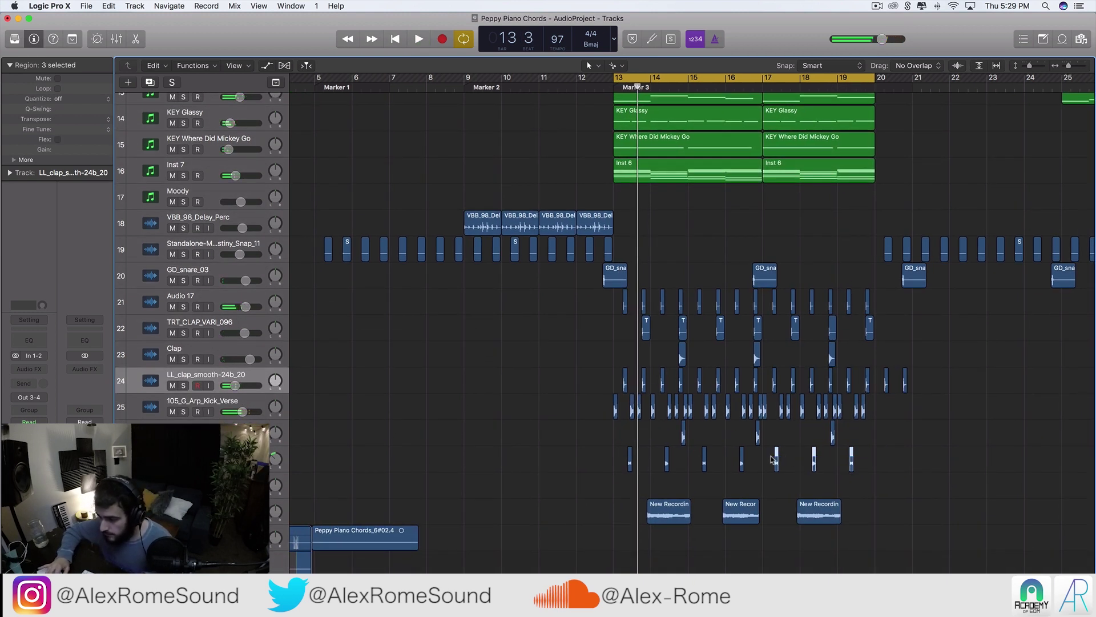
{"action": "key", "text": "super+Right"}
{"action": "key", "text": "super+Right"}
{"action": "key", "text": "super+Right"}
{"action": "key", "text": "super+Right"}
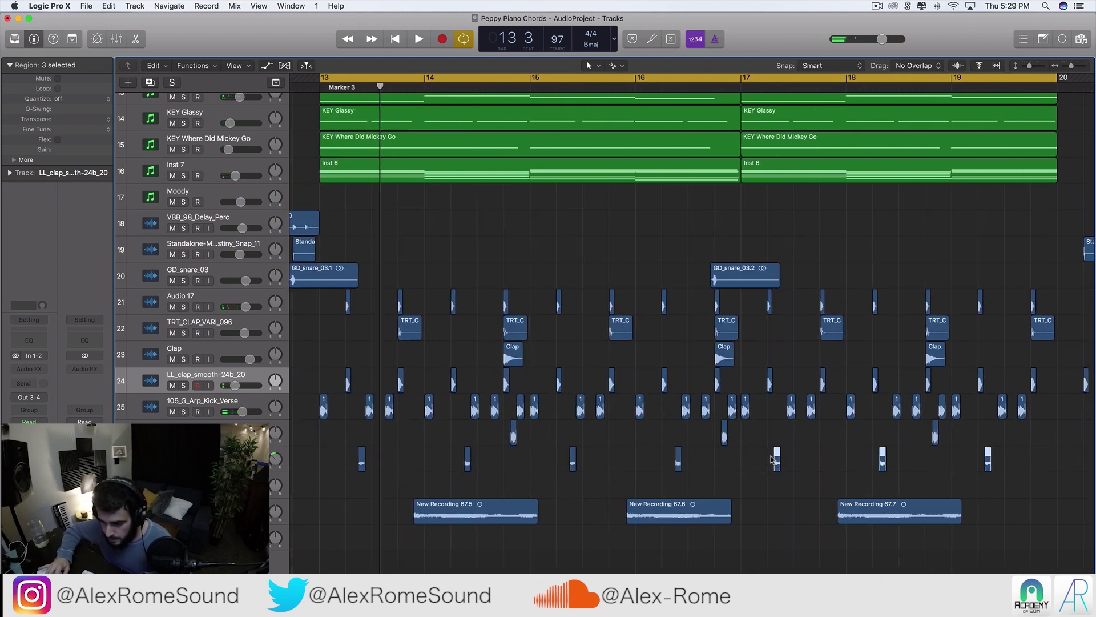
{"action": "key", "text": "super+Right"}
{"action": "key", "text": "super+Right"}
{"action": "key", "text": "super+Right"}
{"action": "key", "text": "super+Right"}
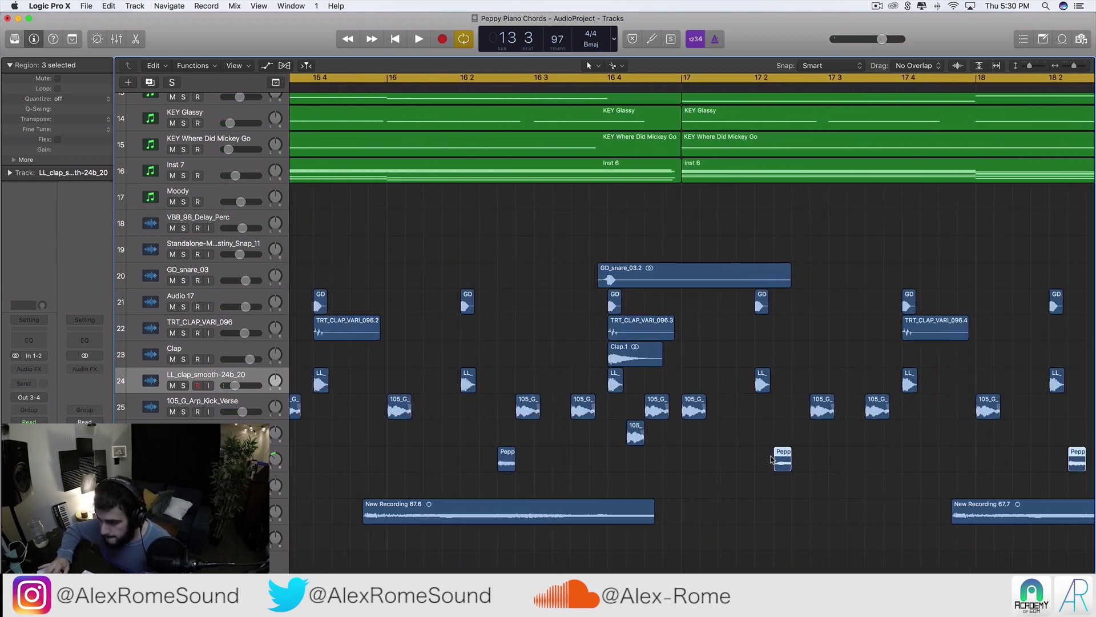
{"action": "key", "text": "super+Right"}
{"action": "left_click_drag", "start_coordinate": [782, 463], "coordinate": [801, 463]}
{"action": "scroll", "coordinate": [802, 464], "scroll_direction": "right", "scroll_amount": 10}
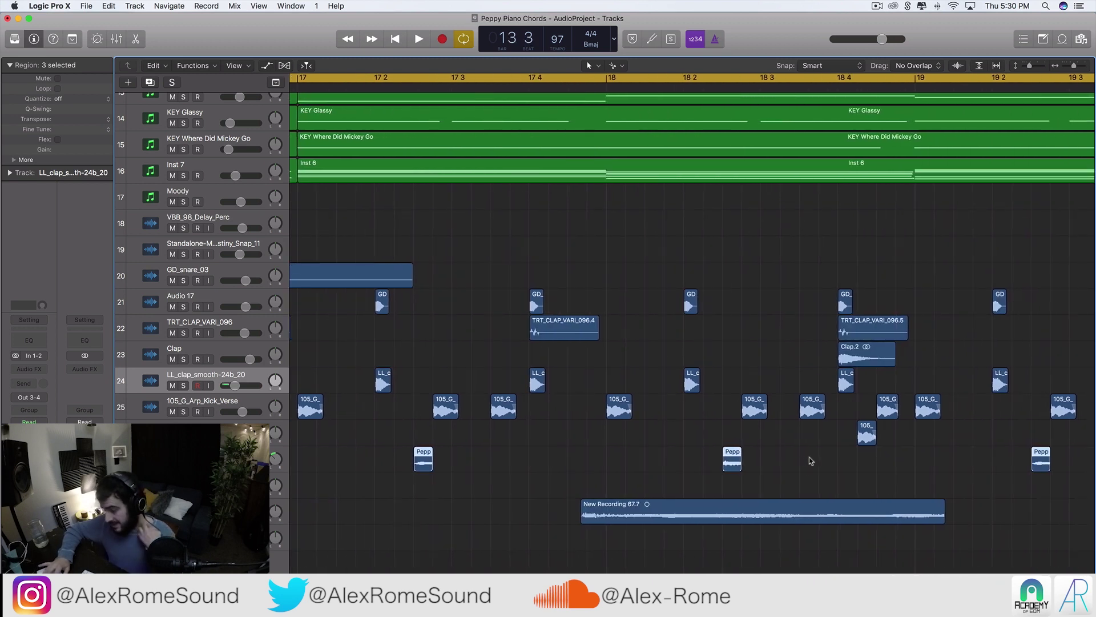
{"action": "scroll", "coordinate": [805, 463], "scroll_direction": "right", "scroll_amount": 5}
- Play back the drum section from bar 13 to check the realigned regions
{"action": "key", "text": "super+Left"}
{"action": "key", "text": "super+Left"}
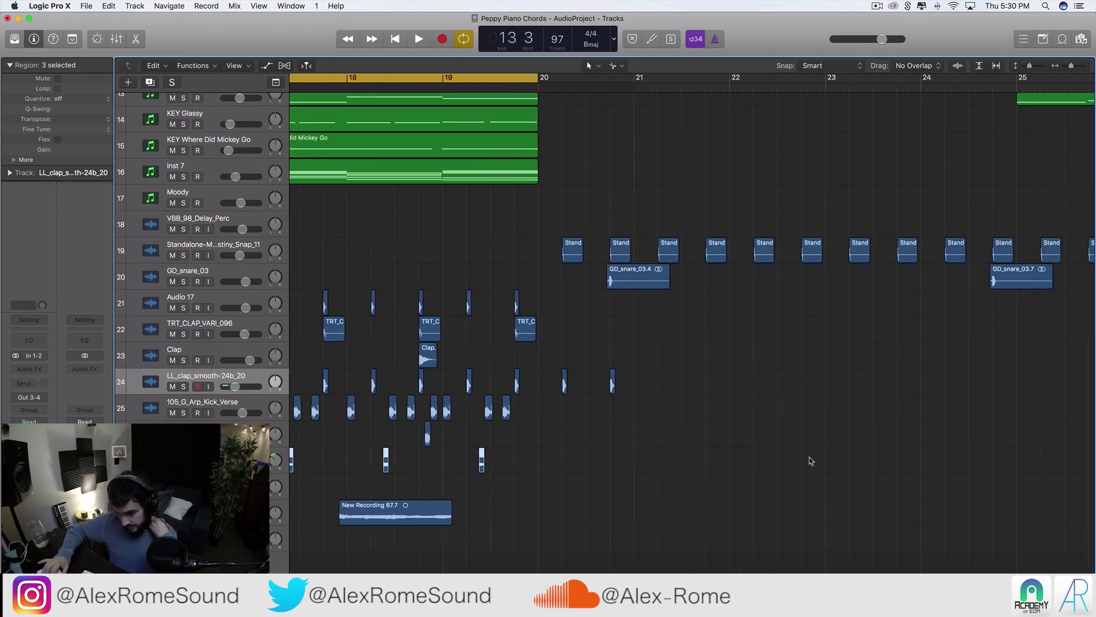
{"action": "scroll", "coordinate": [811, 461], "scroll_direction": "left", "scroll_amount": 15}
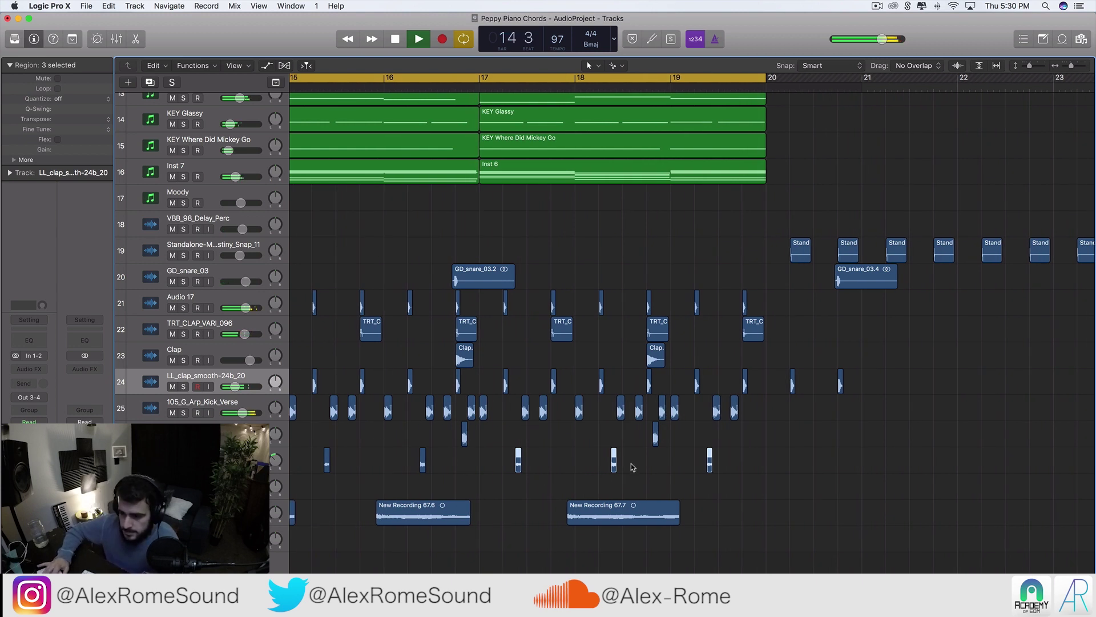
{"action": "scroll", "coordinate": [633, 467], "scroll_direction": "left", "scroll_amount": 10}
{"action": "key", "text": "super+Left"}
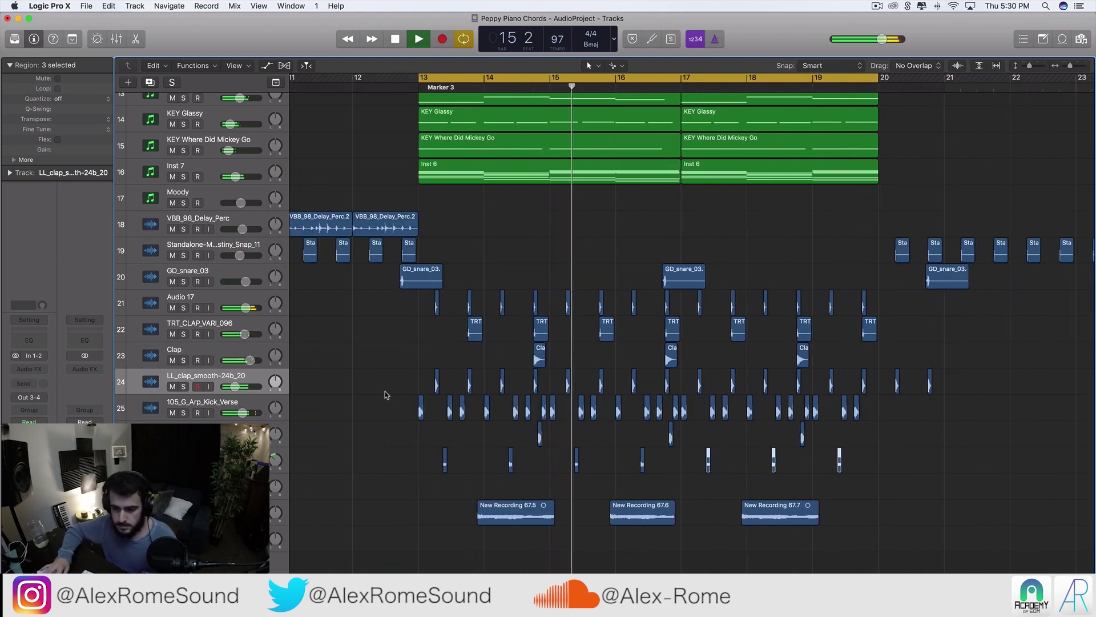
{"action": "key", "text": "c"}
{"action": "key", "text": "space"}
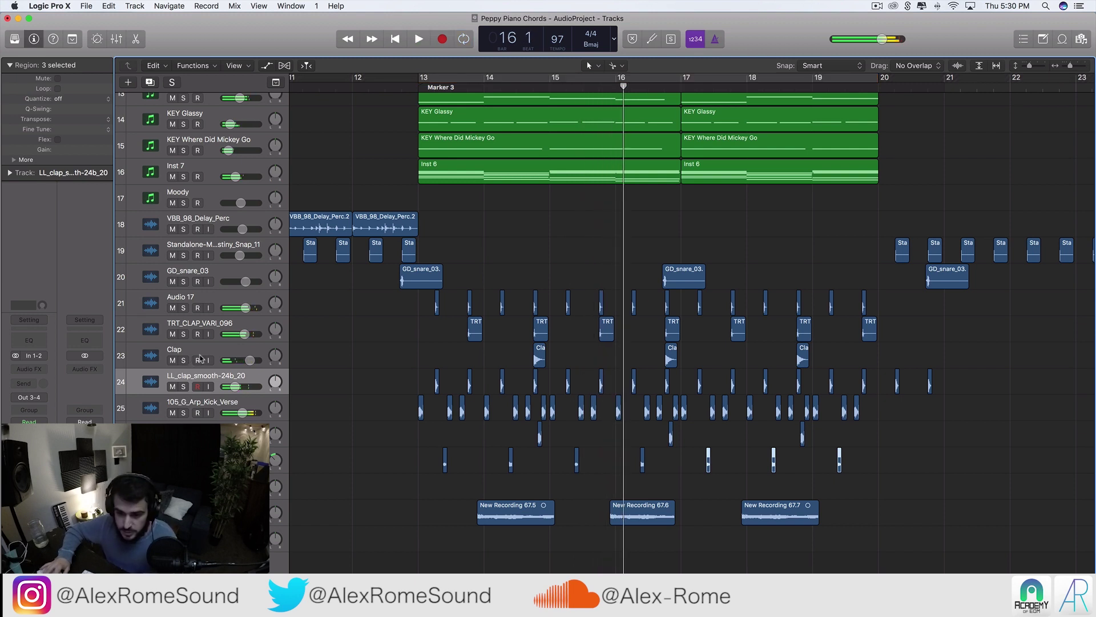
- Group the Audio 17, TRT_CLAP_VARI_096, Clap and LL_clap_smooth tracks into a summing track stack and play it back
{"action": "left_click", "coordinate": [204, 355], "text": "shift"}
{"action": "left_click", "coordinate": [213, 328], "text": "shift"}
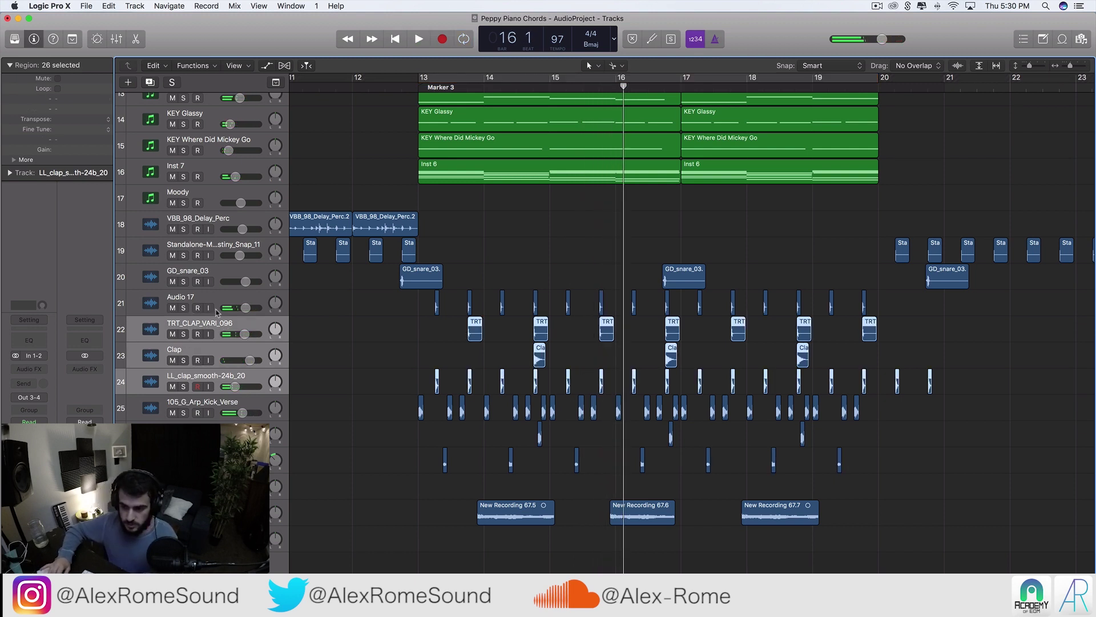
{"action": "left_click", "coordinate": [217, 301], "text": "shift"}
{"action": "right_click", "coordinate": [217, 301]}
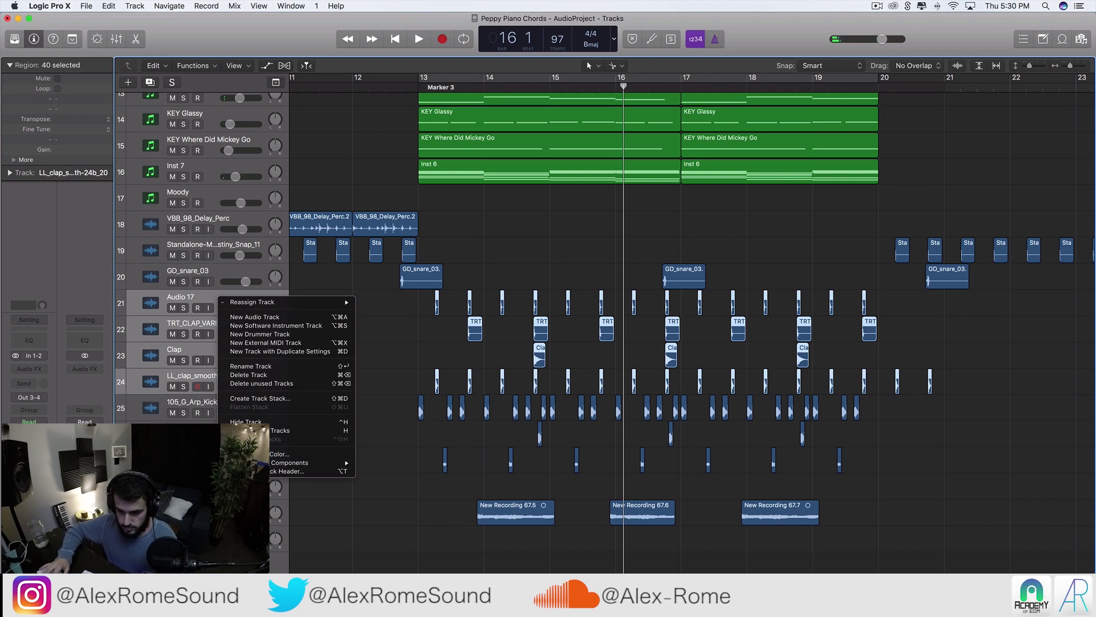
{"action": "left_click", "coordinate": [260, 398]}
{"action": "left_click", "coordinate": [631, 104]}
{"action": "left_click", "coordinate": [671, 74]}
{"action": "scroll", "coordinate": [614, 276], "scroll_direction": "down", "scroll_amount": 1}
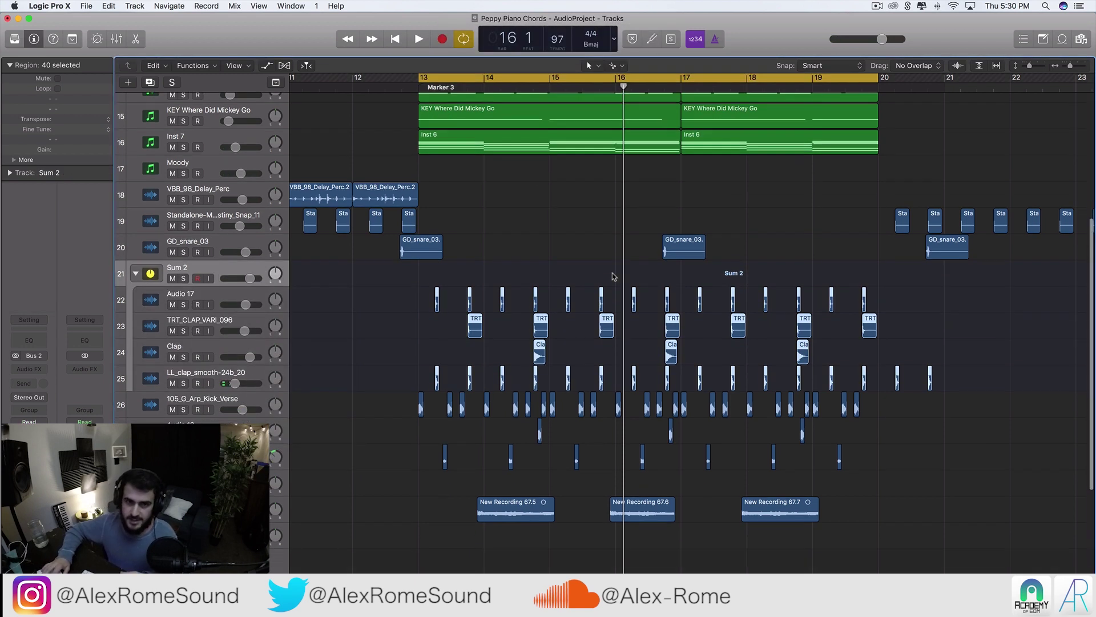
{"action": "scroll", "coordinate": [337, 300], "scroll_direction": "down", "scroll_amount": 5}
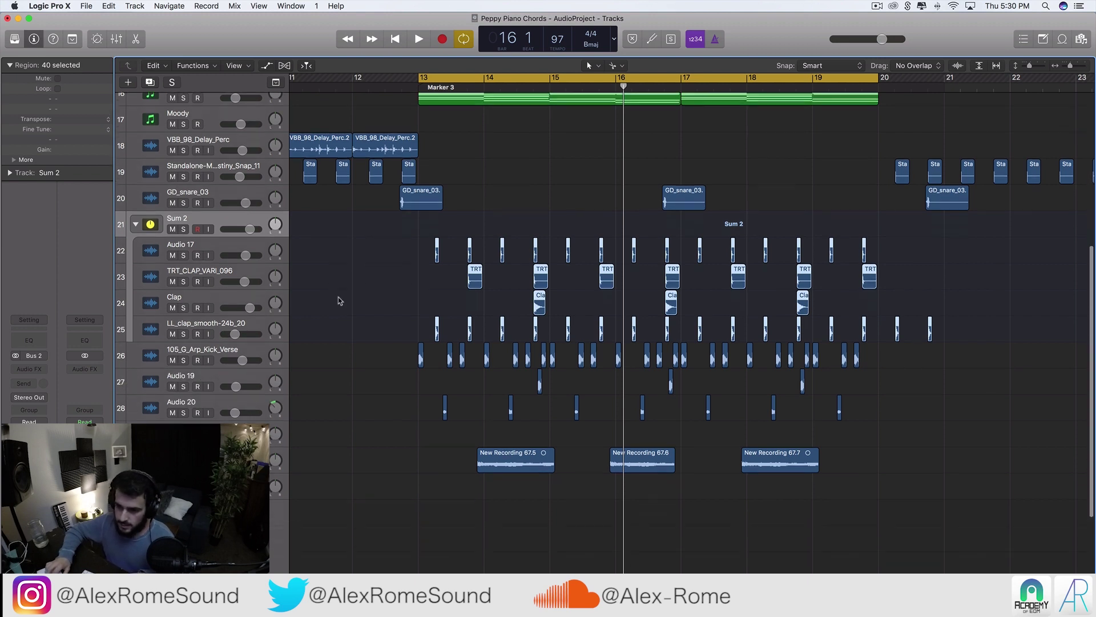
{"action": "key", "text": "space"}
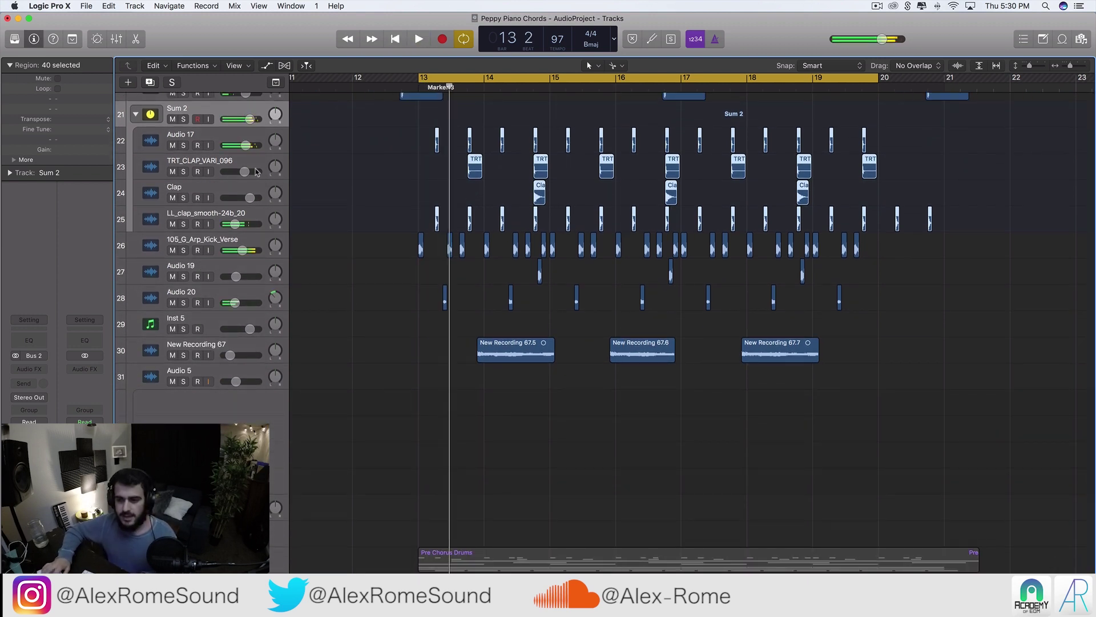
{"action": "key", "text": "space"}
- Add a software instrument track below the stack and load the Detroit Garage drum kit on it
{"action": "scroll", "coordinate": [350, 301], "scroll_direction": "up", "scroll_amount": 3}
{"action": "left_click", "coordinate": [135, 6]}
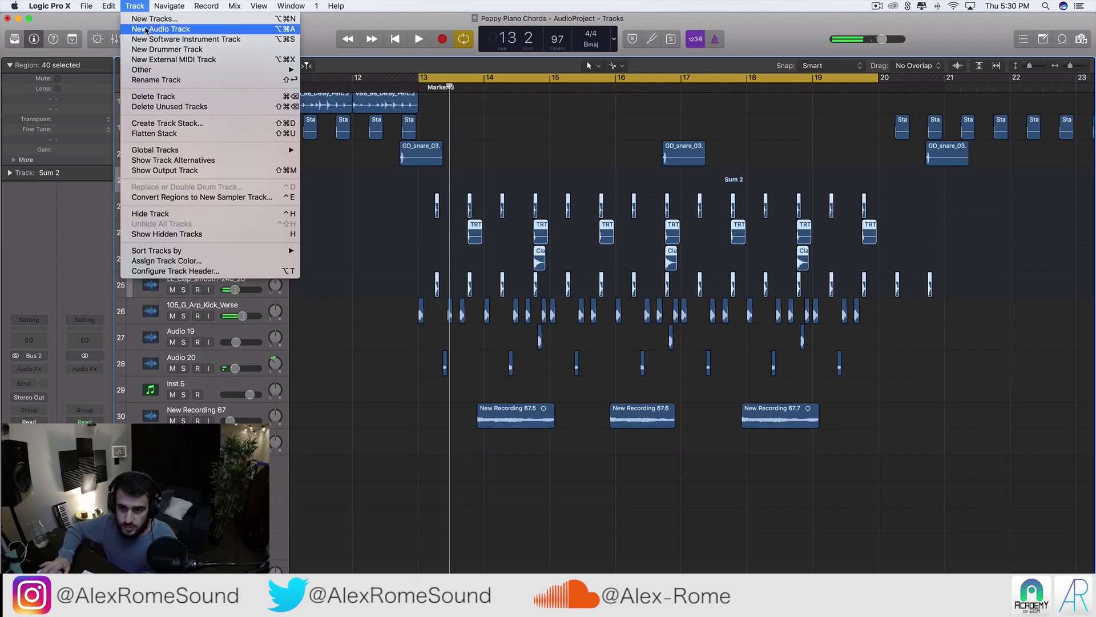
{"action": "left_click", "coordinate": [150, 38]}
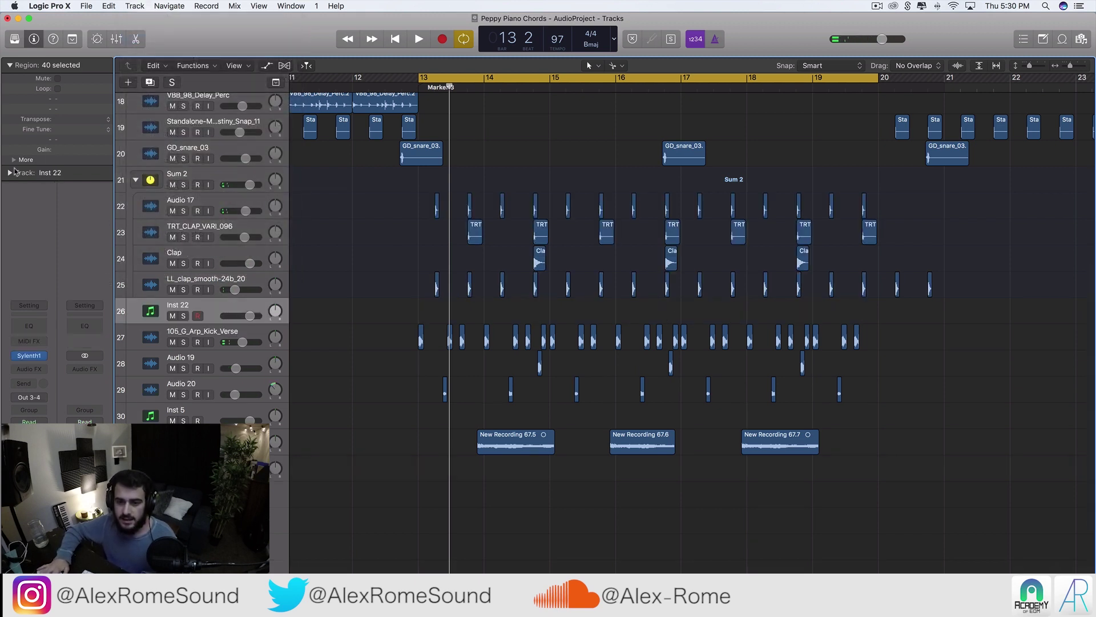
{"action": "key", "text": "y"}
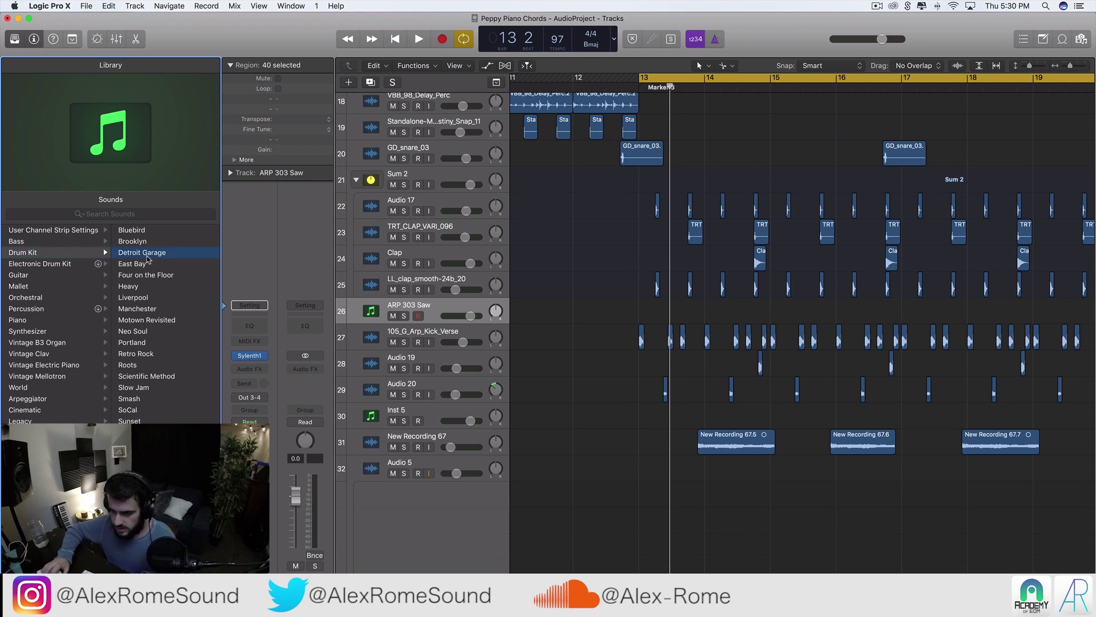
{"action": "left_click", "coordinate": [653, 314]}
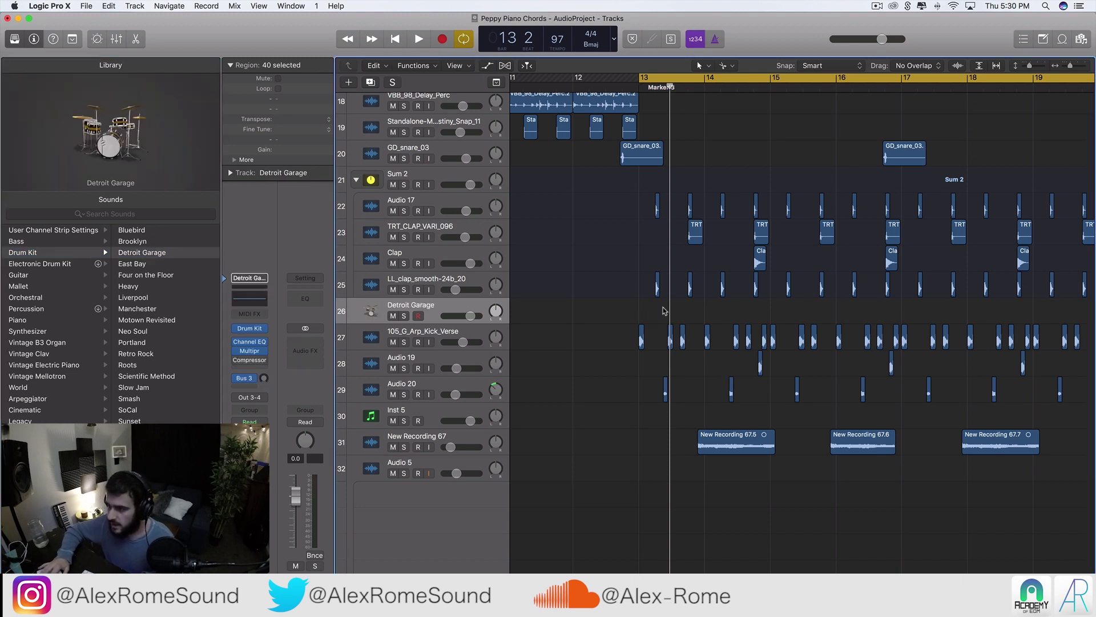
- Draw a MIDI region on the Detroit Garage track spanning bar 13 to bar 17 with the Pencil tool
{"action": "left_click", "coordinate": [723, 65]}
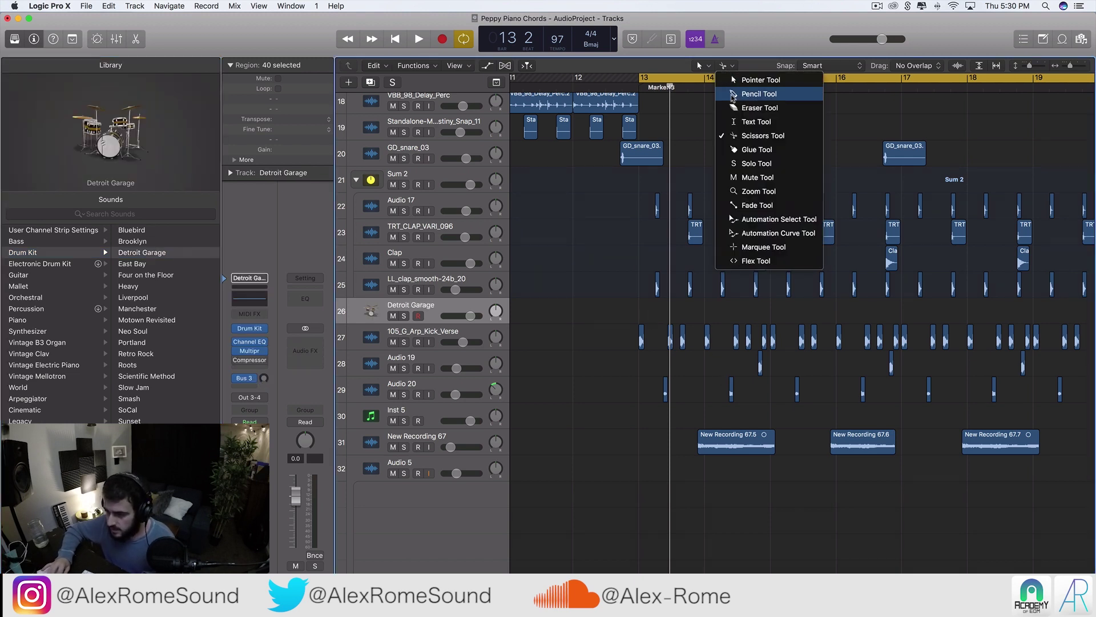
{"action": "left_click", "coordinate": [736, 90]}
{"action": "left_click", "coordinate": [680, 314]}
{"action": "left_click_drag", "start_coordinate": [699, 316], "coordinate": [898, 321]}
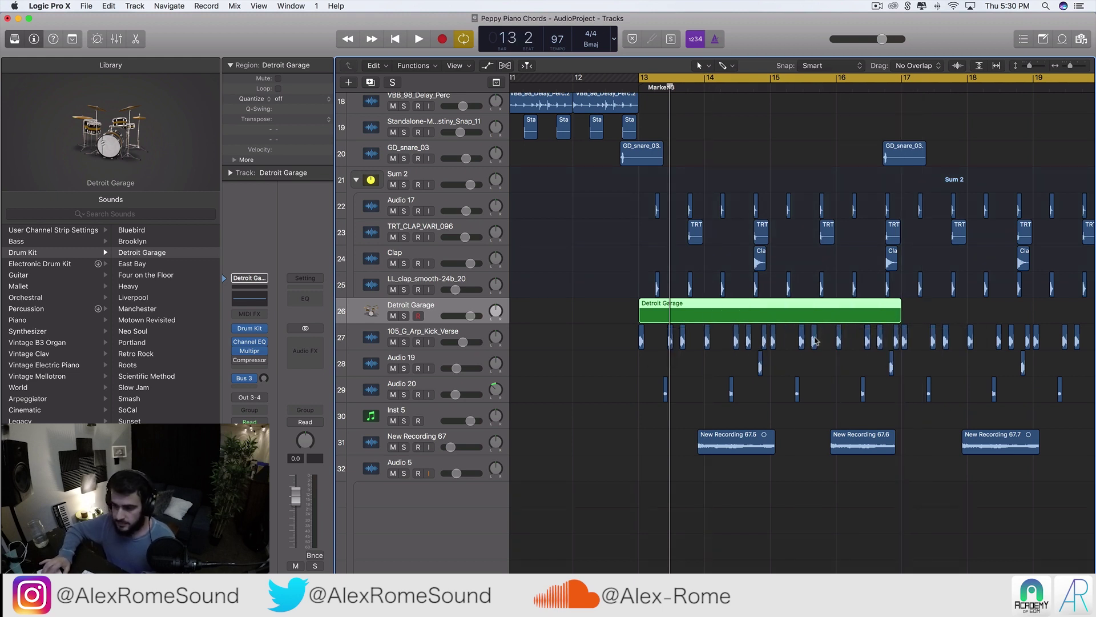
- Open the Detroit Garage region in an enlarged Piano Roll and magnify the notes around the start of bar 13
{"action": "double_click", "coordinate": [805, 322]}
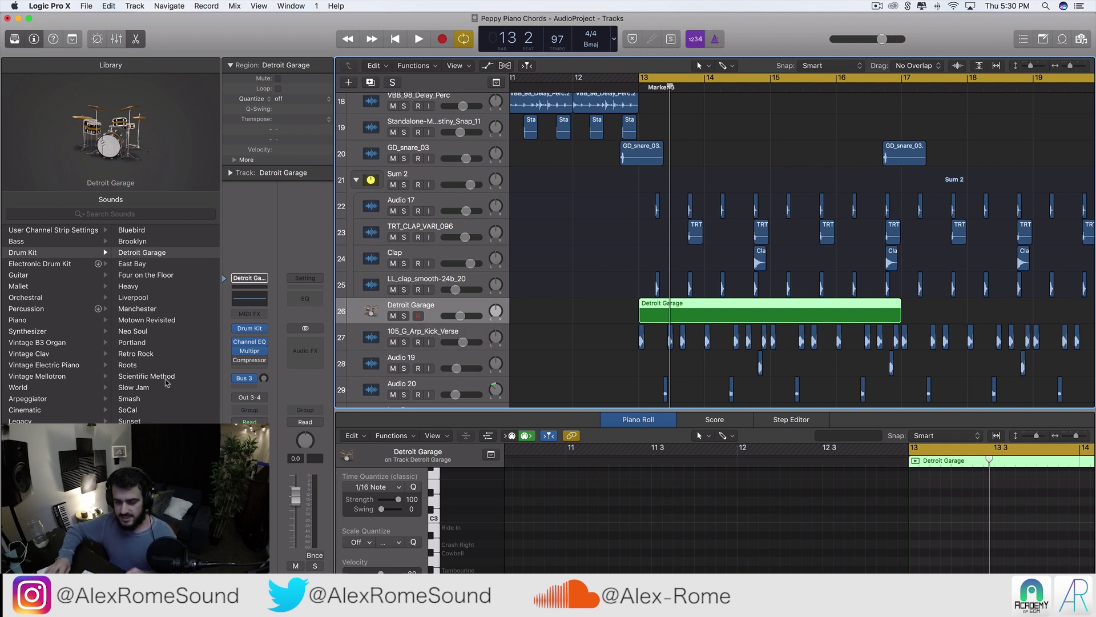
{"action": "scroll", "coordinate": [849, 281], "scroll_direction": "down", "scroll_amount": 2}
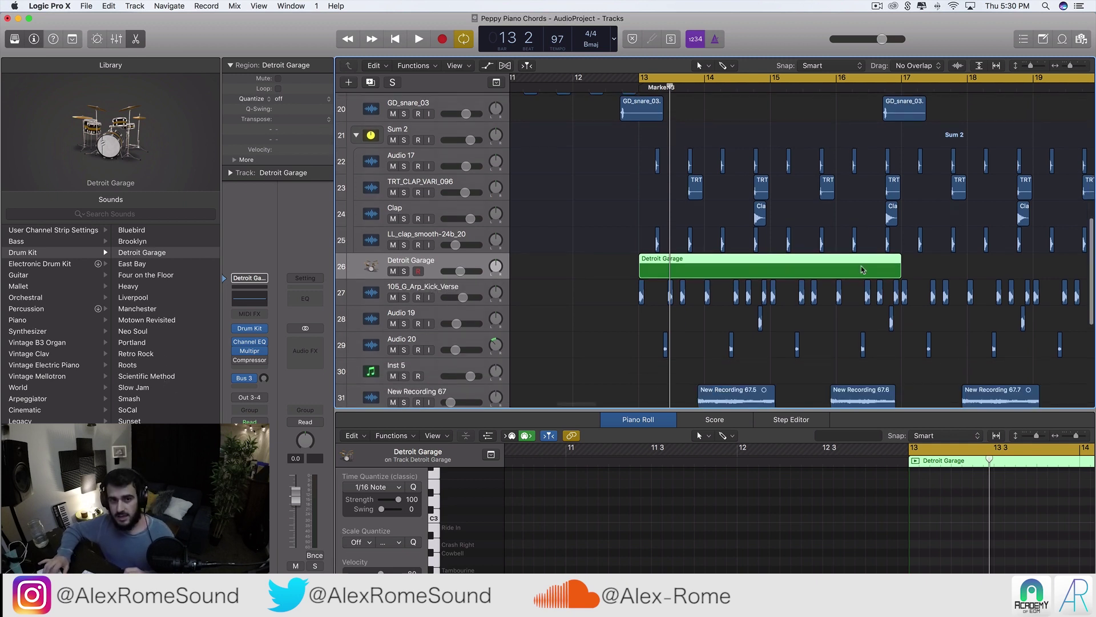
{"action": "scroll", "coordinate": [862, 270], "scroll_direction": "right", "scroll_amount": 1}
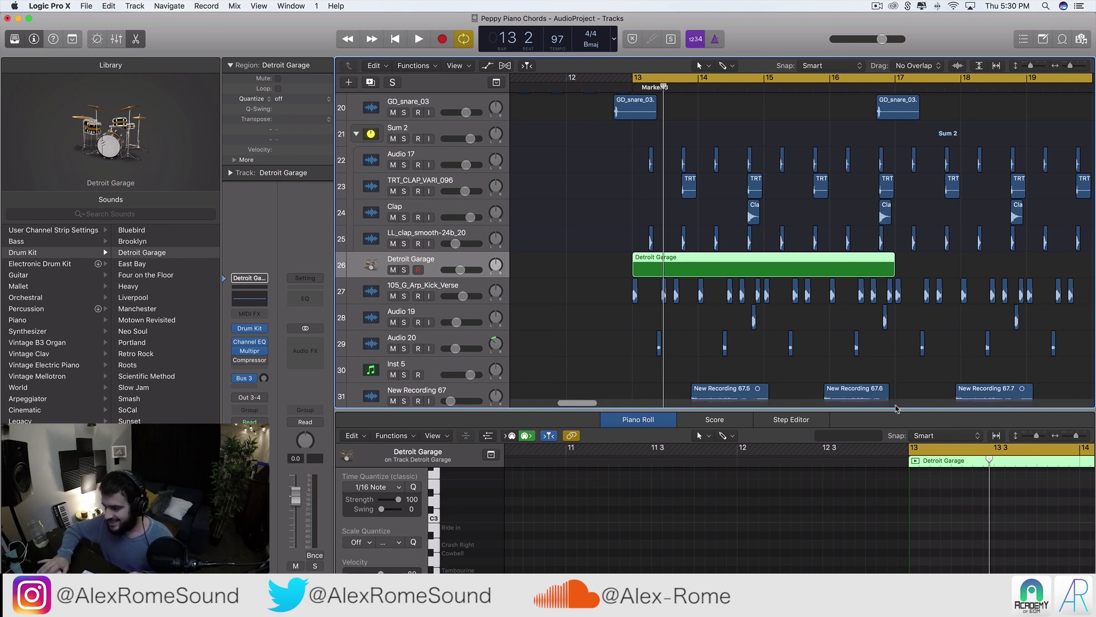
{"action": "left_click_drag", "start_coordinate": [898, 410], "coordinate": [898, 286]}
{"action": "key", "text": "space"}
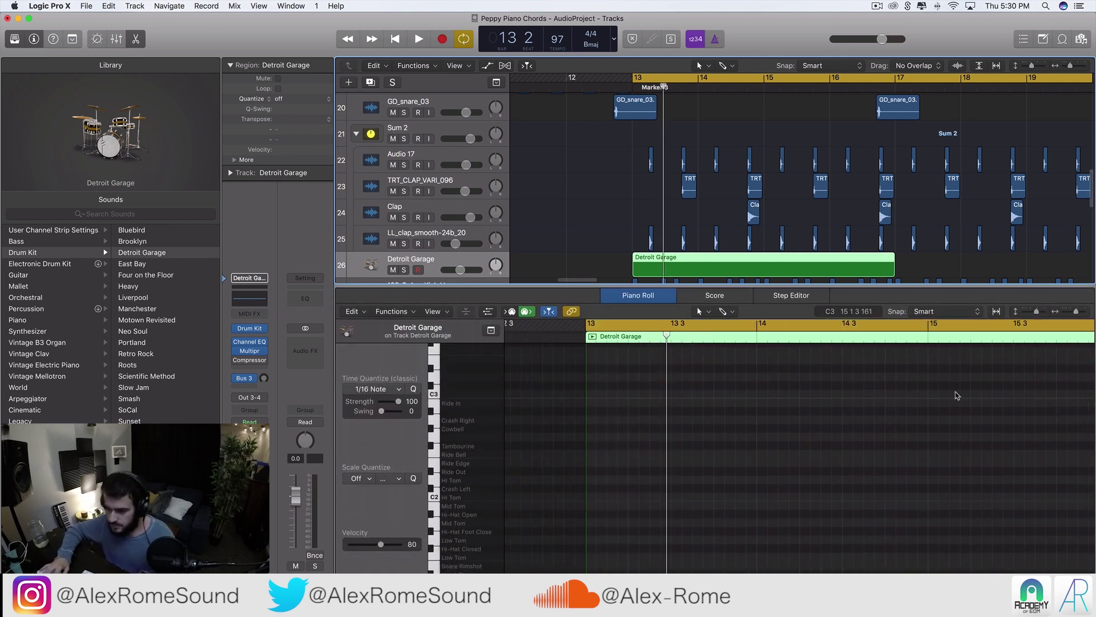
{"action": "key", "text": "space"}
{"action": "key", "text": "super+Right"}
{"action": "key", "text": "super+Right"}
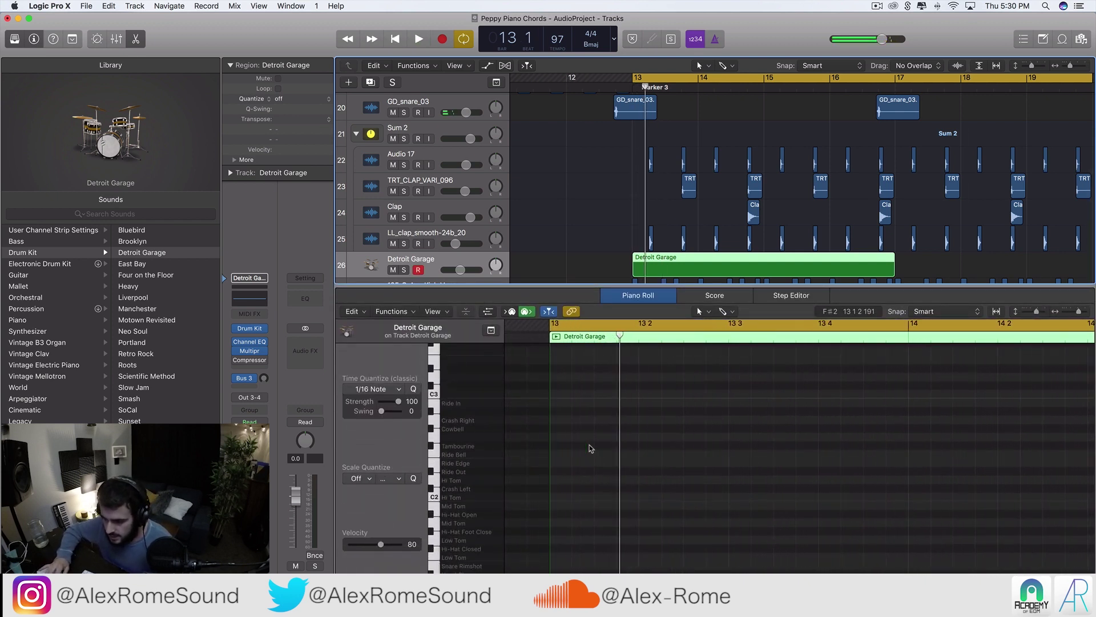
- Add a note in the first beat of bar 13 and move it down to the Snare Sidestick row
{"action": "left_click", "coordinate": [574, 447]}
{"action": "left_click_drag", "start_coordinate": [575, 448], "coordinate": [577, 550]}
{"action": "scroll", "coordinate": [578, 435], "scroll_direction": "down", "scroll_amount": 5}
{"action": "left_click_drag", "start_coordinate": [577, 457], "coordinate": [577, 503]}
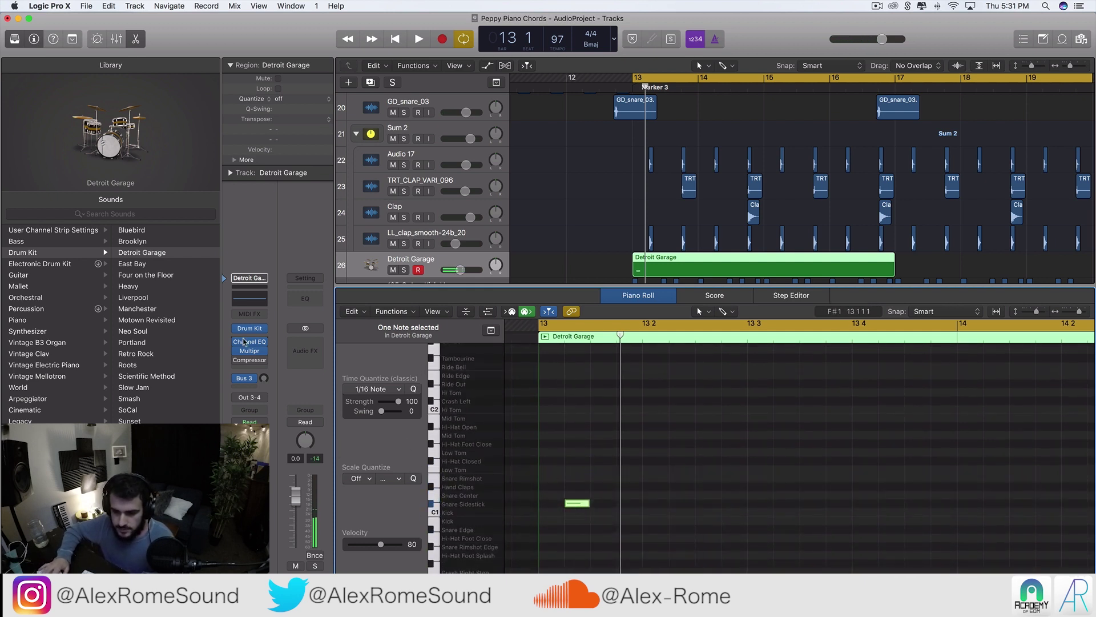
- Route the Detroit Garage track's output to Stereo Out
{"action": "left_click", "coordinate": [264, 398]}
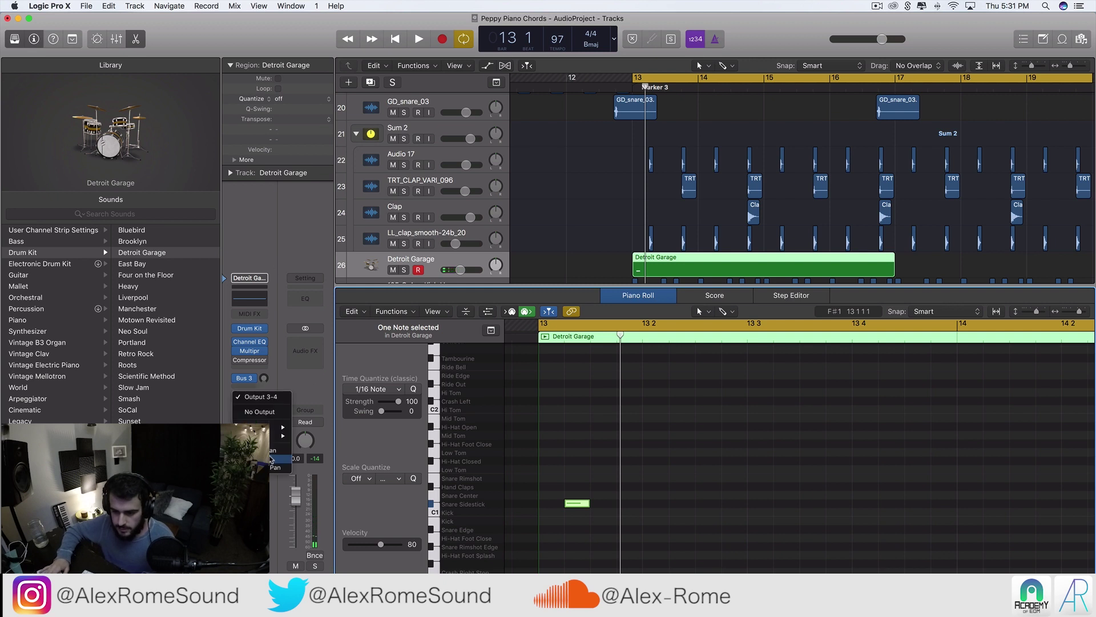
{"action": "mouse_move", "coordinate": [275, 431]}
{"action": "left_click", "coordinate": [582, 454]}
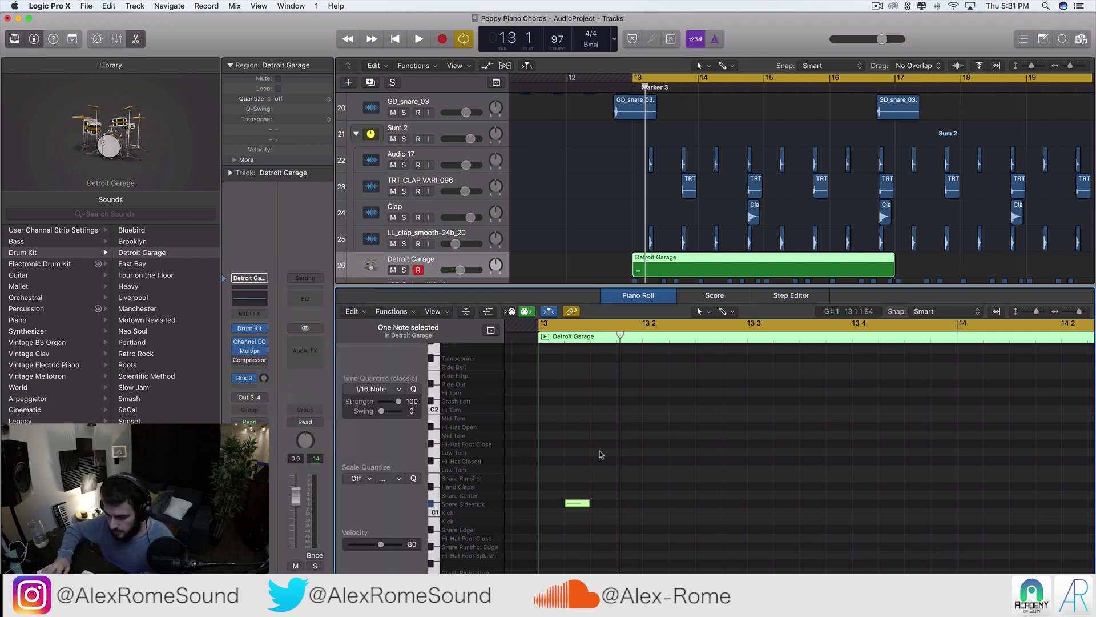
- Move the note to Hi-Hat Closed on bar 13's first offbeat eighth at velocity 127, and solo the track for playback
{"action": "left_click_drag", "start_coordinate": [583, 504], "coordinate": [583, 462]}
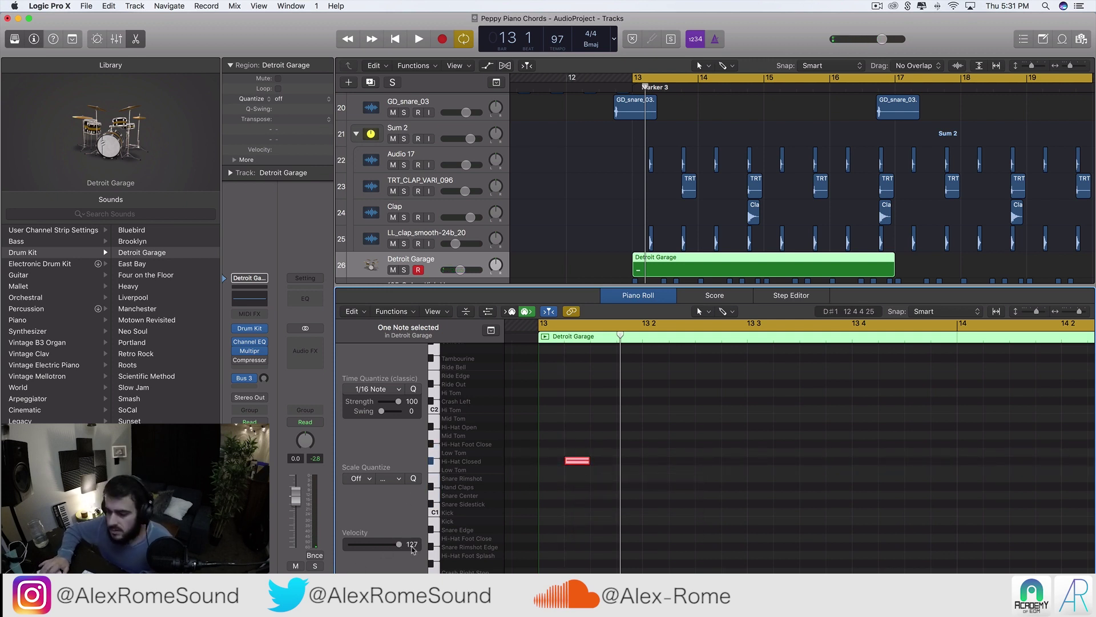
{"action": "left_click_drag", "start_coordinate": [577, 460], "coordinate": [603, 462]}
{"action": "key", "text": "space"}
{"action": "left_click", "coordinate": [404, 270]}
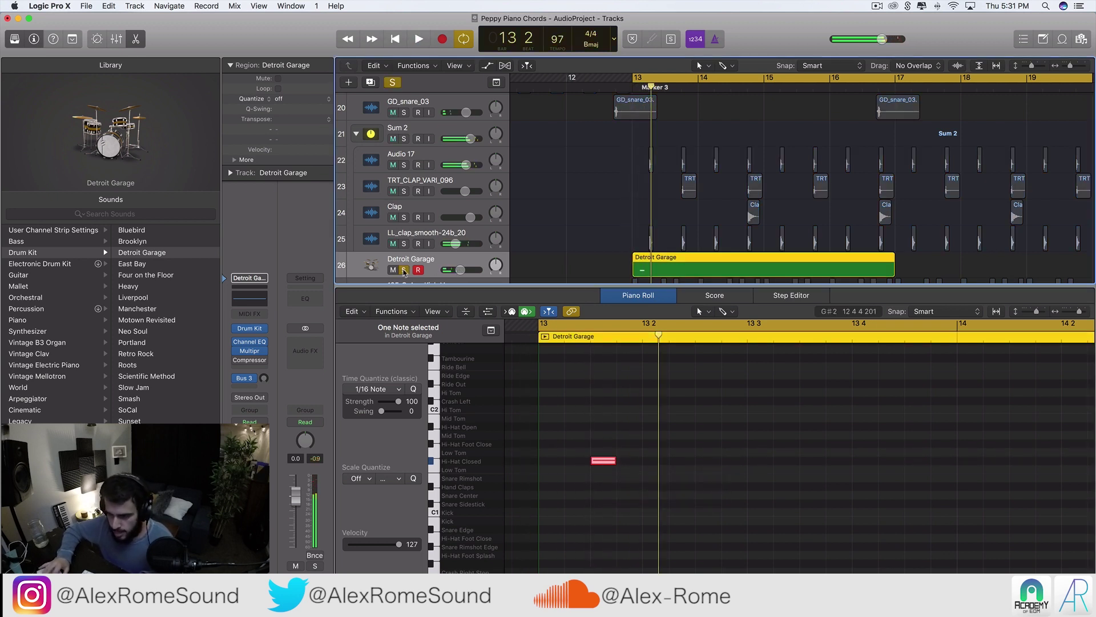
{"action": "key", "text": "space"}
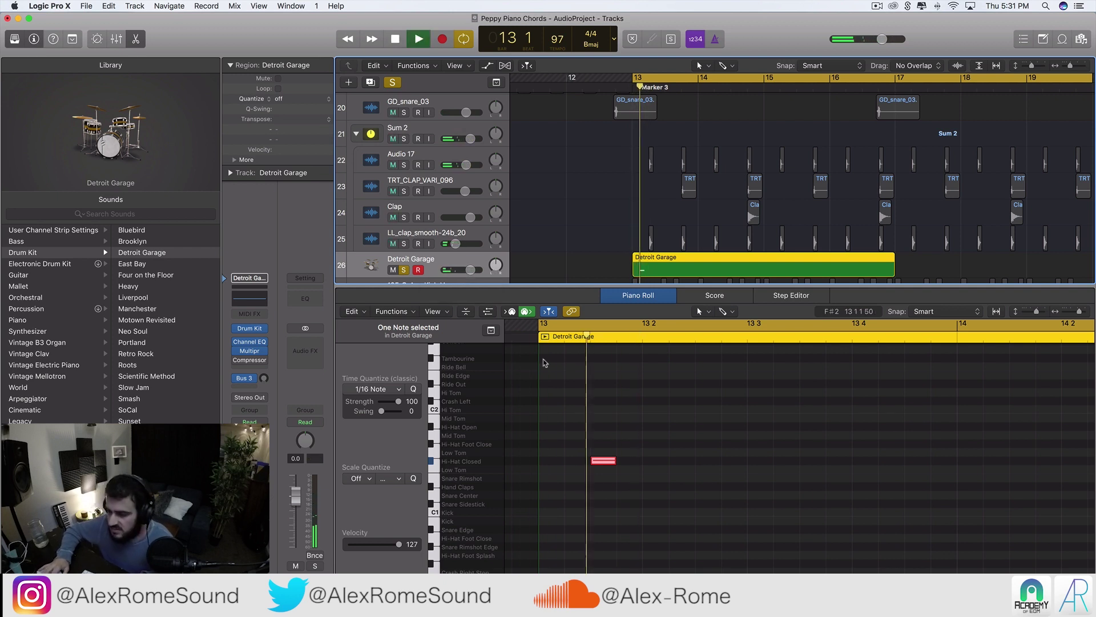
- Add a second Hi-Hat Closed note on the offbeat after beat 2 and unsolo the Detroit Garage track
{"action": "left_click", "coordinate": [712, 468]}
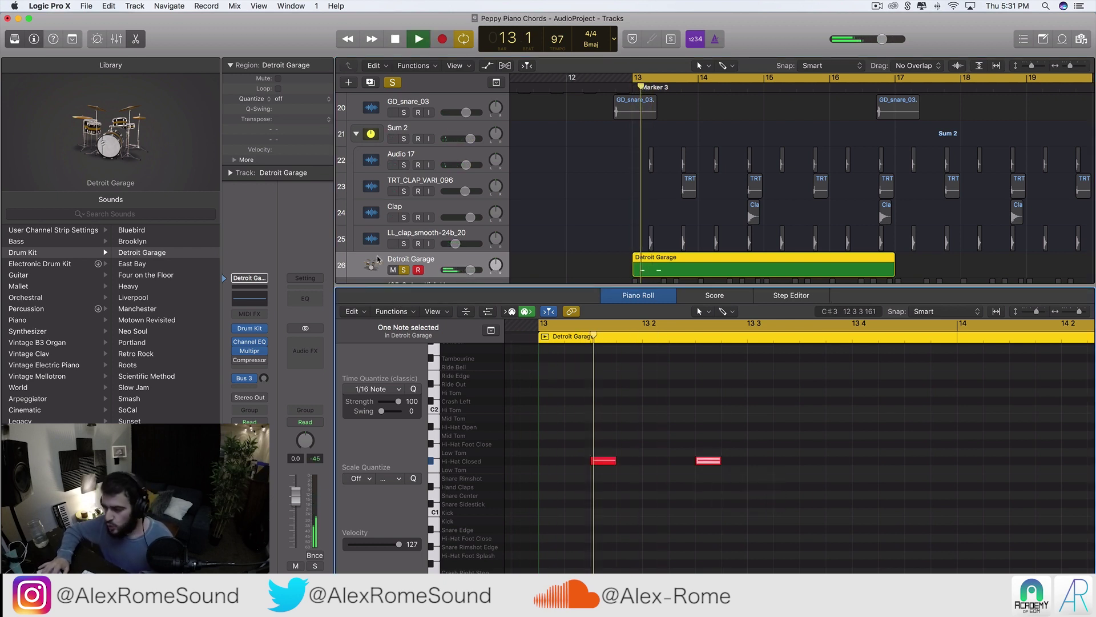
{"action": "key", "text": "ctrl+s"}
{"action": "key", "text": "space"}
- Copy and paste the closed hi-hat notes so every offbeat of the region from bar 13 to bar 17 is filled
{"action": "left_click_drag", "start_coordinate": [869, 480], "coordinate": [587, 431]}
{"action": "key", "text": "ctrl+c"}
{"action": "key", "text": "ctrl+v"}
{"action": "key", "text": "ctrl+Left"}
{"action": "left_click_drag", "start_coordinate": [851, 501], "coordinate": [565, 439]}
{"action": "key", "text": "ctrl+c"}
{"action": "key", "text": "ctrl+v"}
{"action": "key", "text": "ctrl+Left"}
{"action": "key", "text": "ctrl+Left"}
{"action": "key", "text": "ctrl+Left"}
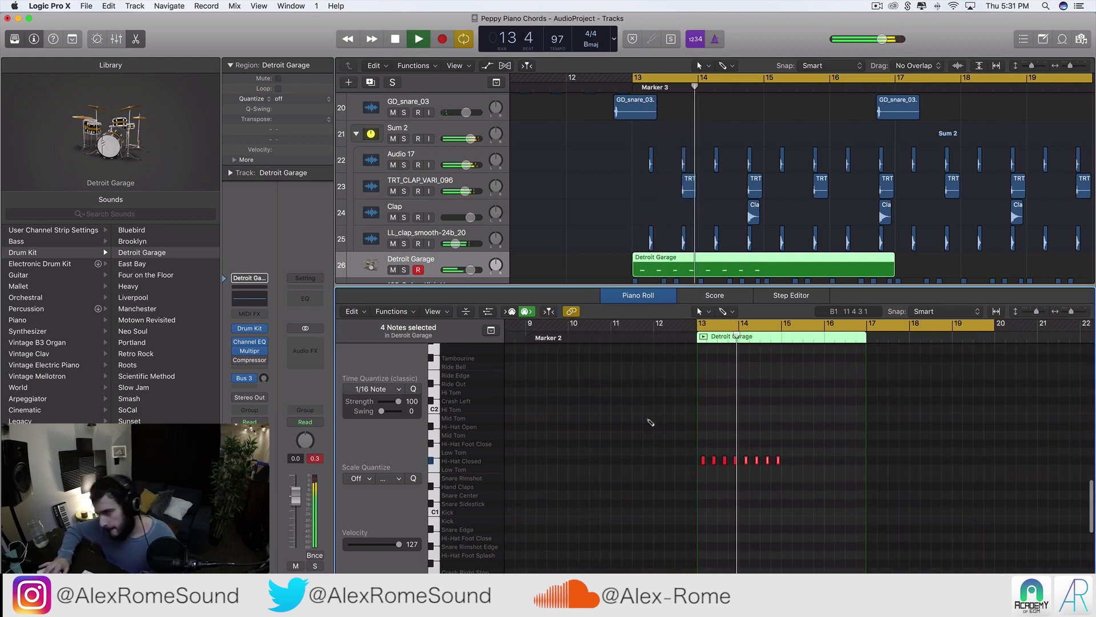
{"action": "key", "text": "ctrl+v"}
- Set the Audio 19 track's volume to about -14.4 dB and move the track into the Sum 2 stack below Clap
{"action": "scroll", "coordinate": [868, 207], "scroll_direction": "down", "scroll_amount": 3}
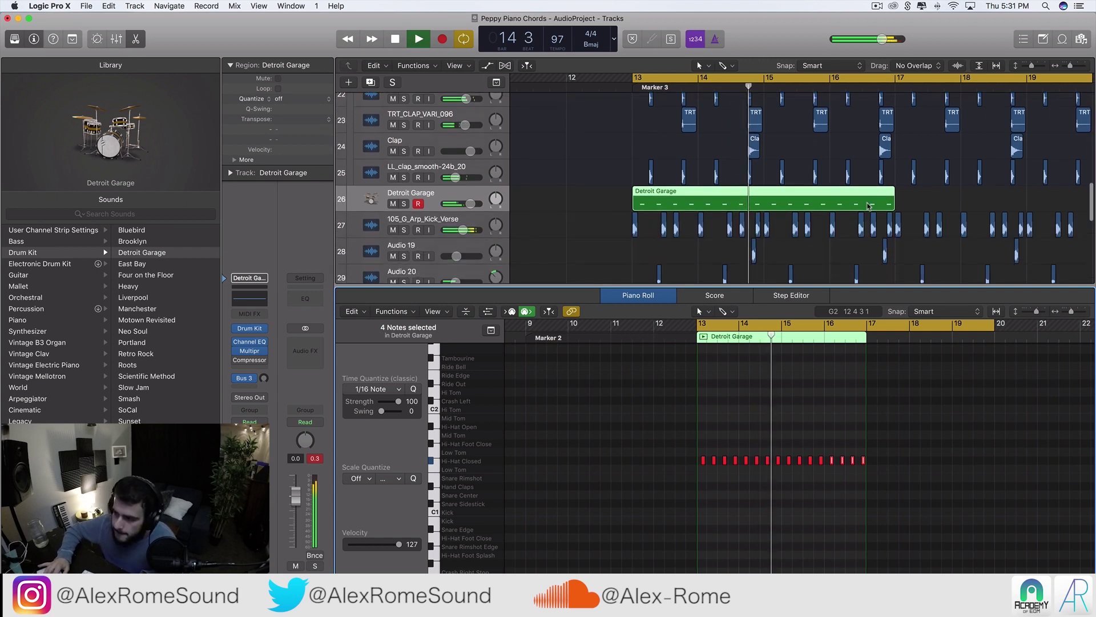
{"action": "scroll", "coordinate": [442, 243], "scroll_direction": "up", "scroll_amount": 1}
{"action": "key", "text": "space"}
{"action": "left_click", "coordinate": [467, 253]}
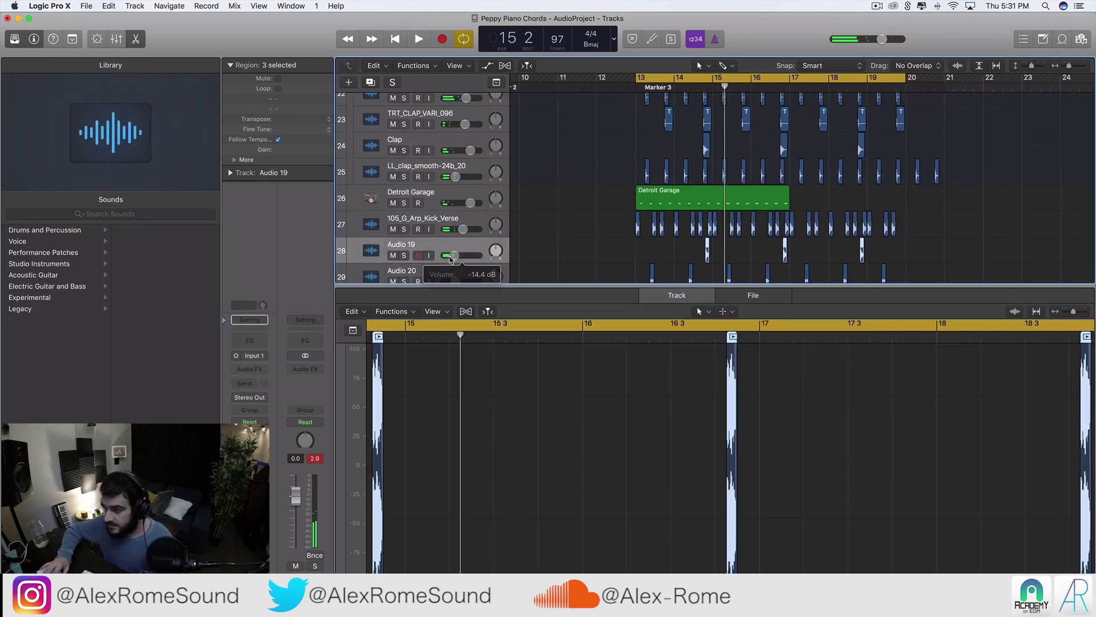
{"action": "key", "text": "space"}
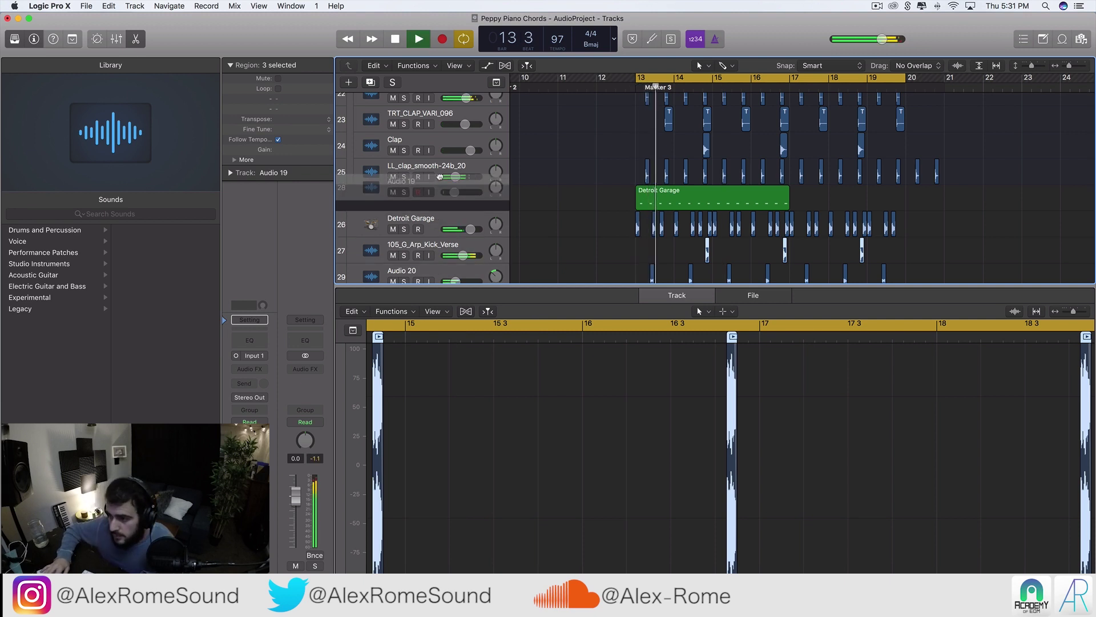
- Repeat the Detroit Garage region once so the hi-hats continue from bar 17 to bar 21
{"action": "scroll", "coordinate": [558, 213], "scroll_direction": "down", "scroll_amount": 3}
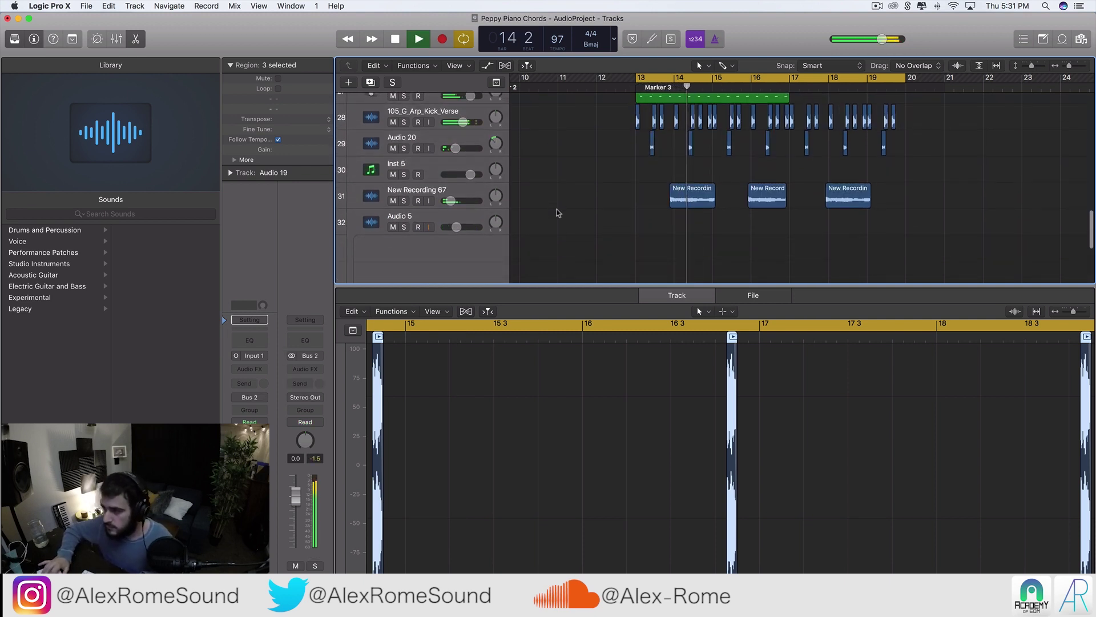
{"action": "scroll", "coordinate": [557, 209], "scroll_direction": "up", "scroll_amount": 2}
{"action": "left_click", "coordinate": [769, 164]}
{"action": "key", "text": "super+r"}
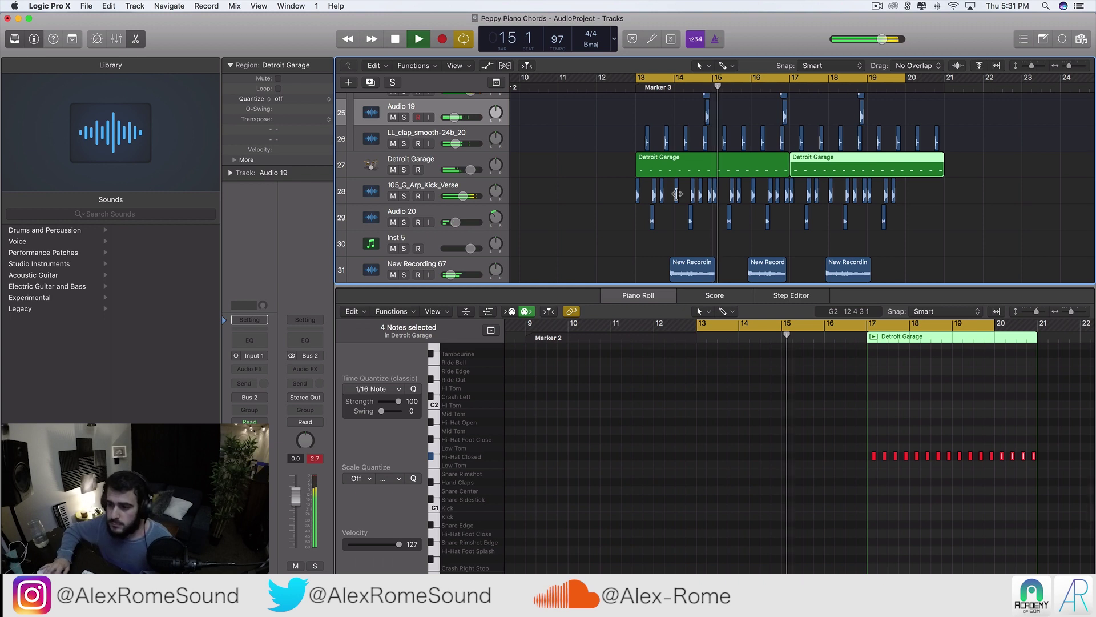
- Solo the Audio 19 track and loop a section around bars 15 and 16 to audition its regions
{"action": "scroll", "coordinate": [455, 167], "scroll_direction": "up", "scroll_amount": 2}
{"action": "left_click_drag", "start_coordinate": [455, 168], "coordinate": [454, 168]}
{"action": "key", "text": "space"}
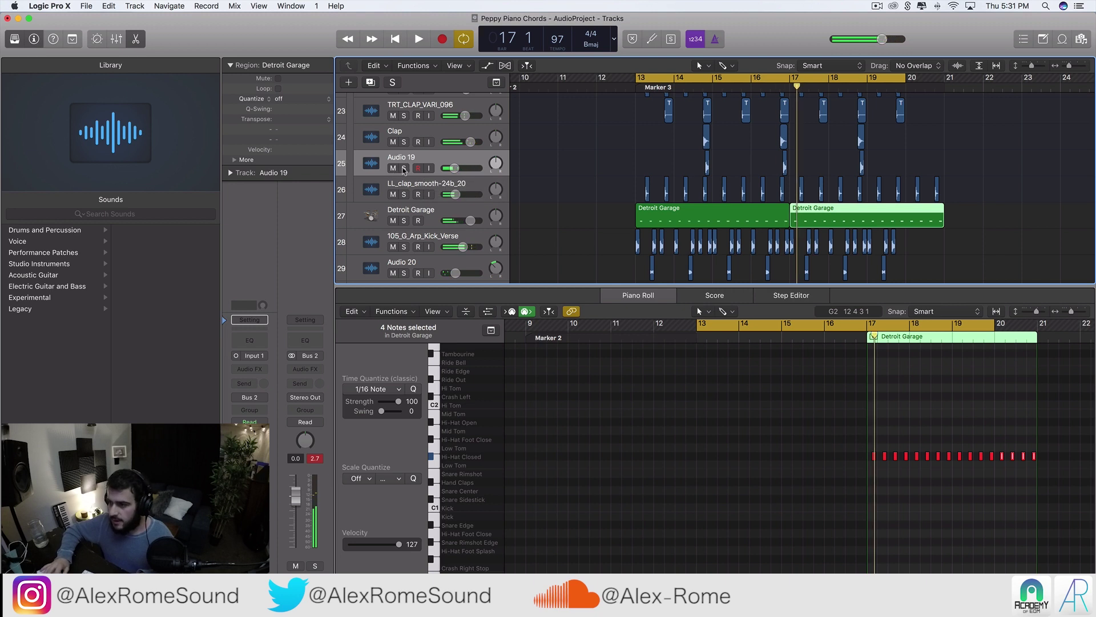
{"action": "left_click", "coordinate": [403, 168]}
{"action": "left_click_drag", "start_coordinate": [742, 98], "coordinate": [872, 147]}
{"action": "scroll", "coordinate": [872, 147], "scroll_direction": "left", "scroll_amount": 5}
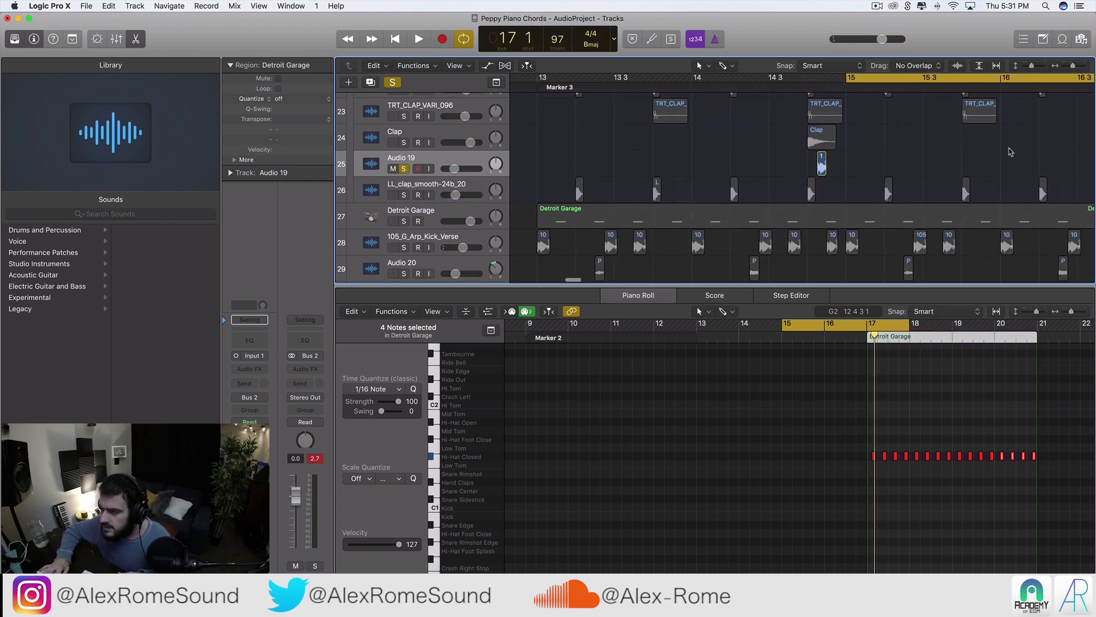
{"action": "left_click", "coordinate": [734, 82]}
{"action": "key", "text": "space"}
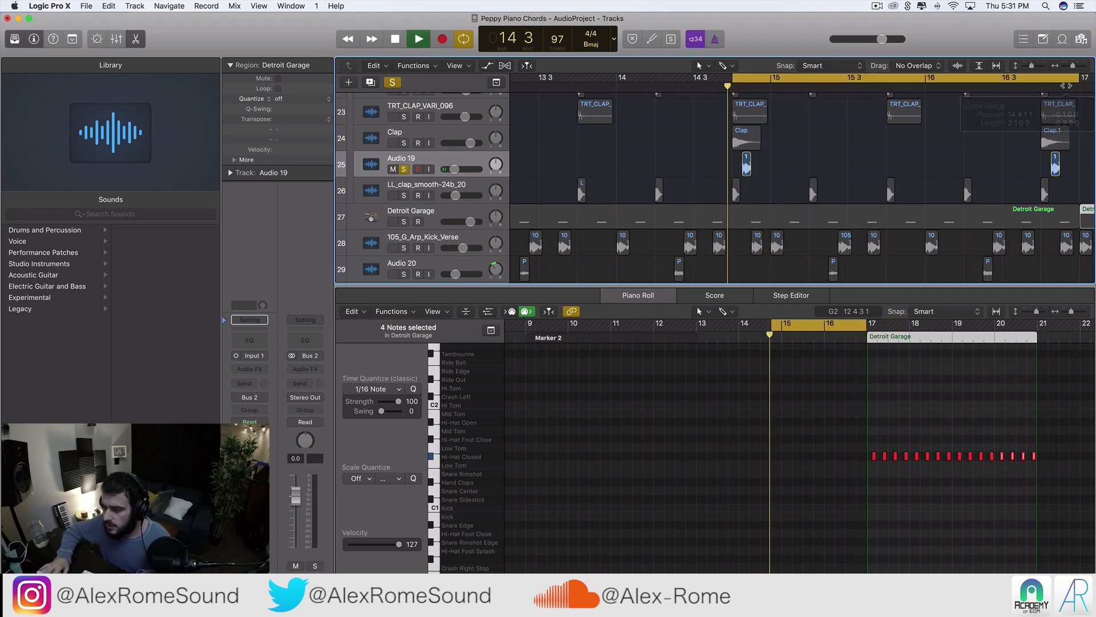
{"action": "key", "text": "space"}
{"action": "left_click", "coordinate": [769, 159], "text": "ctrl+alt"}
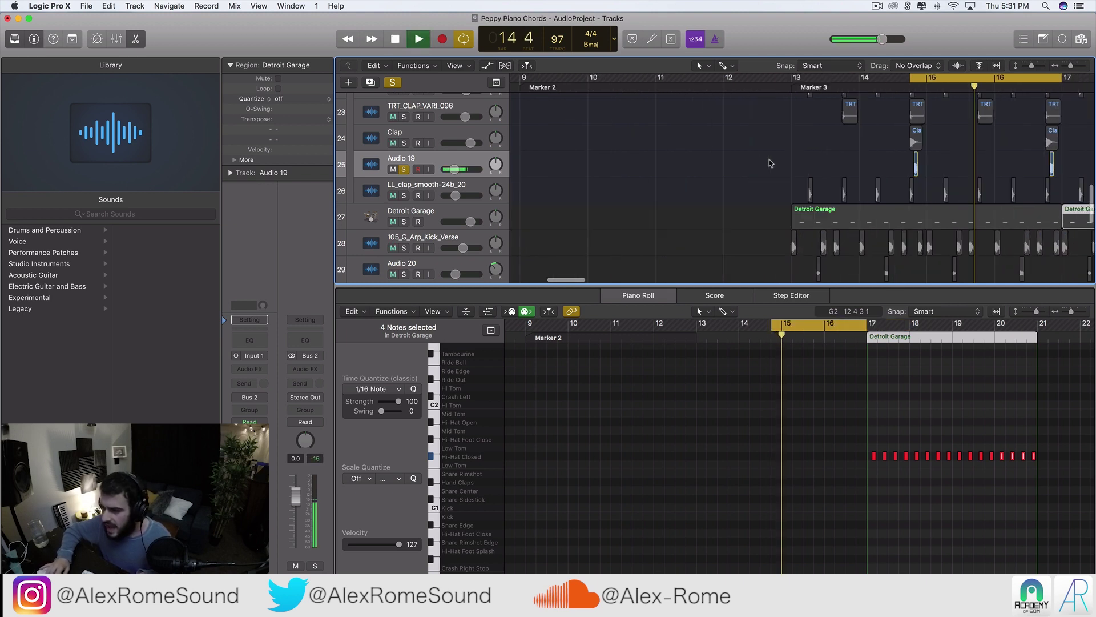
- Unsolo and mute the Audio 19 track, and lower the Clap track's volume during playback
{"action": "left_click", "coordinate": [403, 167]}
{"action": "key", "text": "super+Right"}
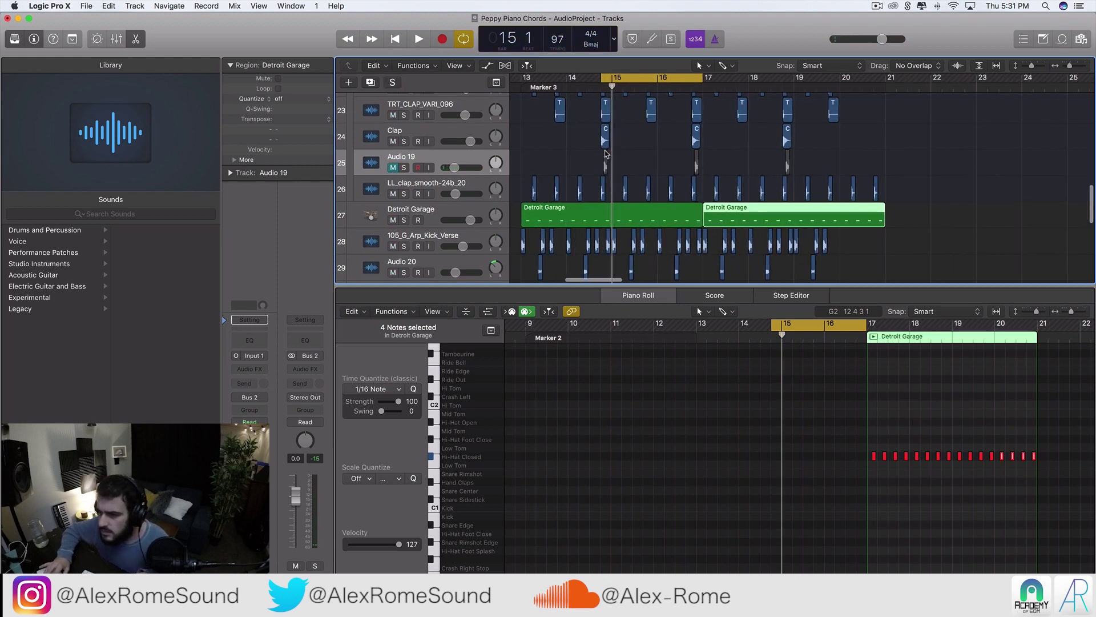
{"action": "key", "text": "space"}
{"action": "left_click_drag", "start_coordinate": [471, 142], "coordinate": [458, 147]}
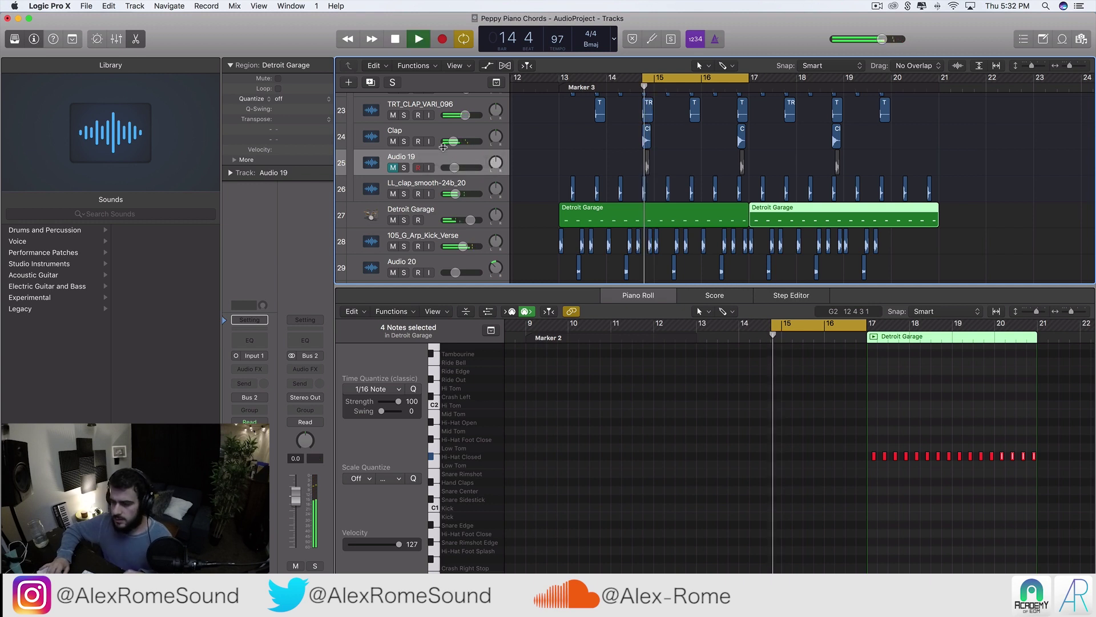
{"action": "key", "text": "space"}
- Set the cycle range from bar 13 to bar 21 and solo the Detroit Garage track
{"action": "scroll", "coordinate": [601, 226], "scroll_direction": "down", "scroll_amount": 1}
{"action": "scroll", "coordinate": [602, 225], "scroll_direction": "down", "scroll_amount": 1}
{"action": "left_click_drag", "start_coordinate": [566, 78], "coordinate": [943, 78]}
{"action": "left_click", "coordinate": [436, 198]}
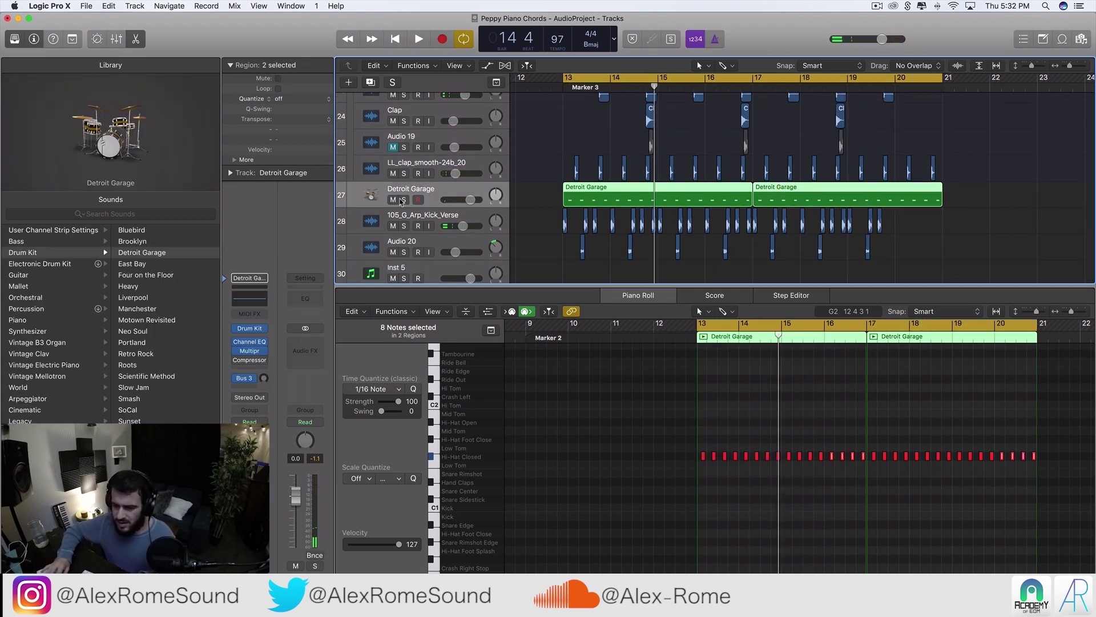
{"action": "left_click", "coordinate": [404, 200]}
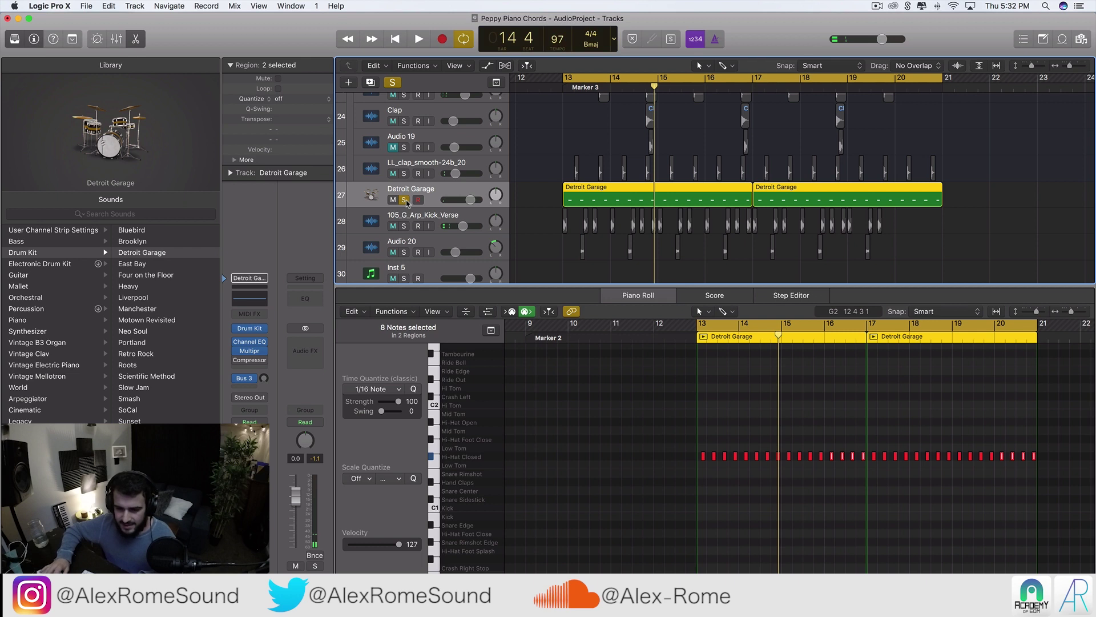
- Raise the low cut in the Detroit Garage track's Channel EQ to about 460 Hz while playing the hi-hats
{"action": "left_click", "coordinate": [254, 344]}
{"action": "left_click_drag", "start_coordinate": [84, 209], "coordinate": [250, 215]}
{"action": "key", "text": "space"}
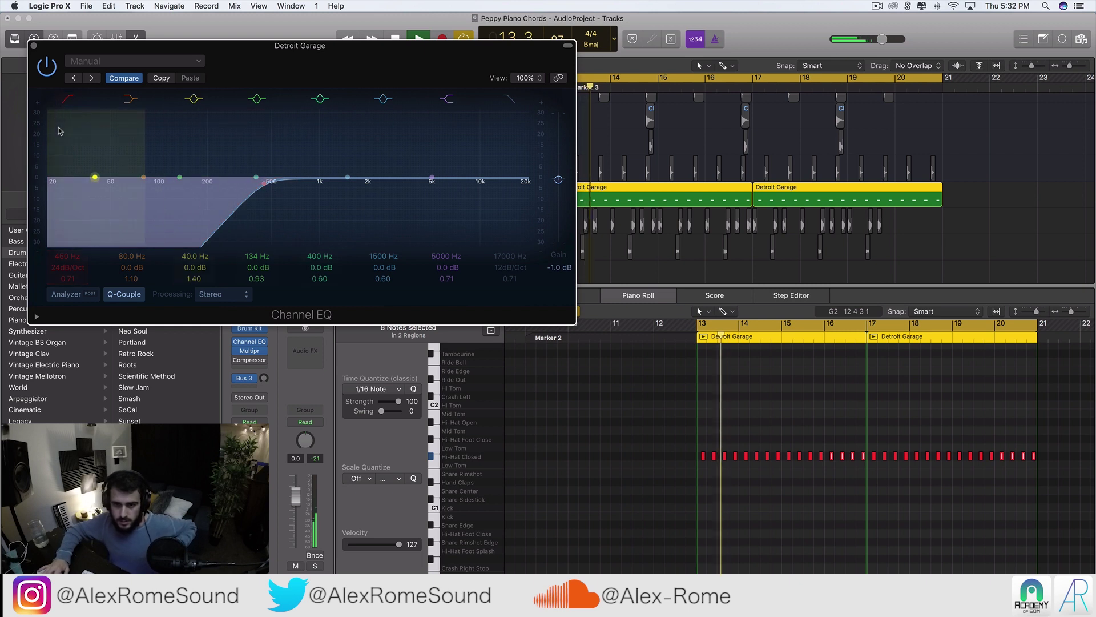
{"action": "left_click", "coordinate": [33, 45]}
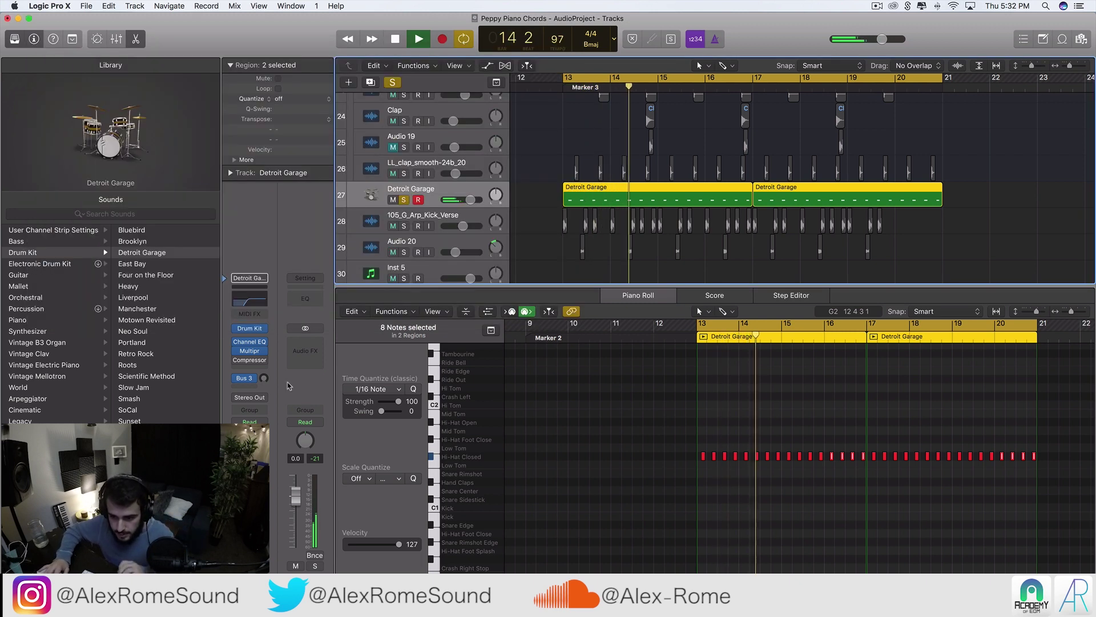
- Insert a stereo CamelCrusher after the Compressor on the Detroit Garage track
{"action": "left_click", "coordinate": [250, 368]}
{"action": "mouse_move", "coordinate": [308, 558]}
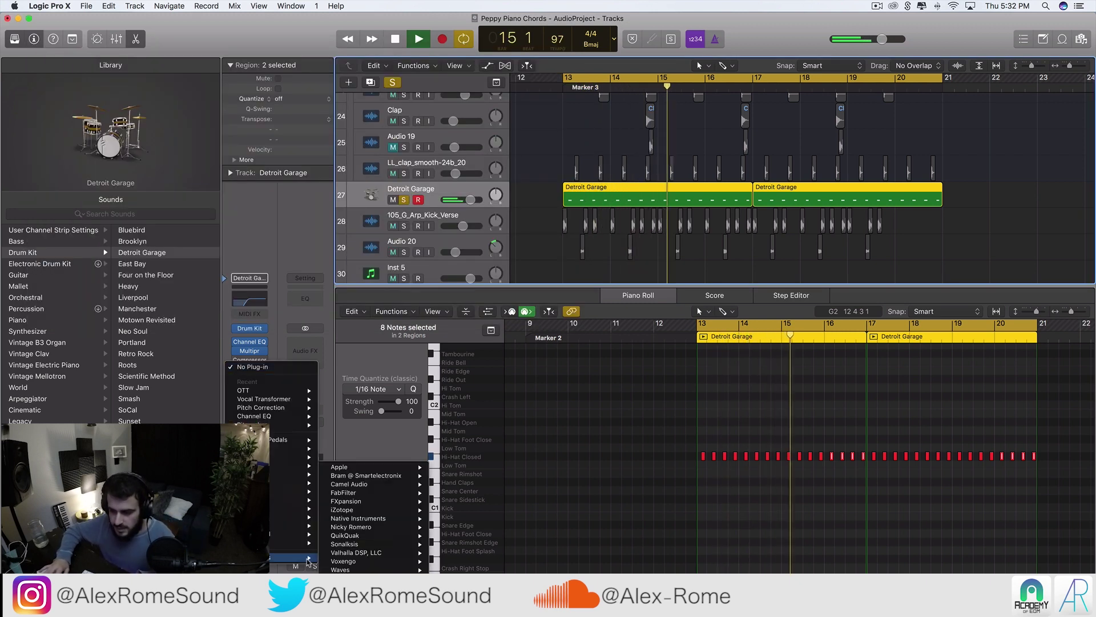
{"action": "mouse_move", "coordinate": [409, 489]}
{"action": "mouse_move", "coordinate": [479, 484]}
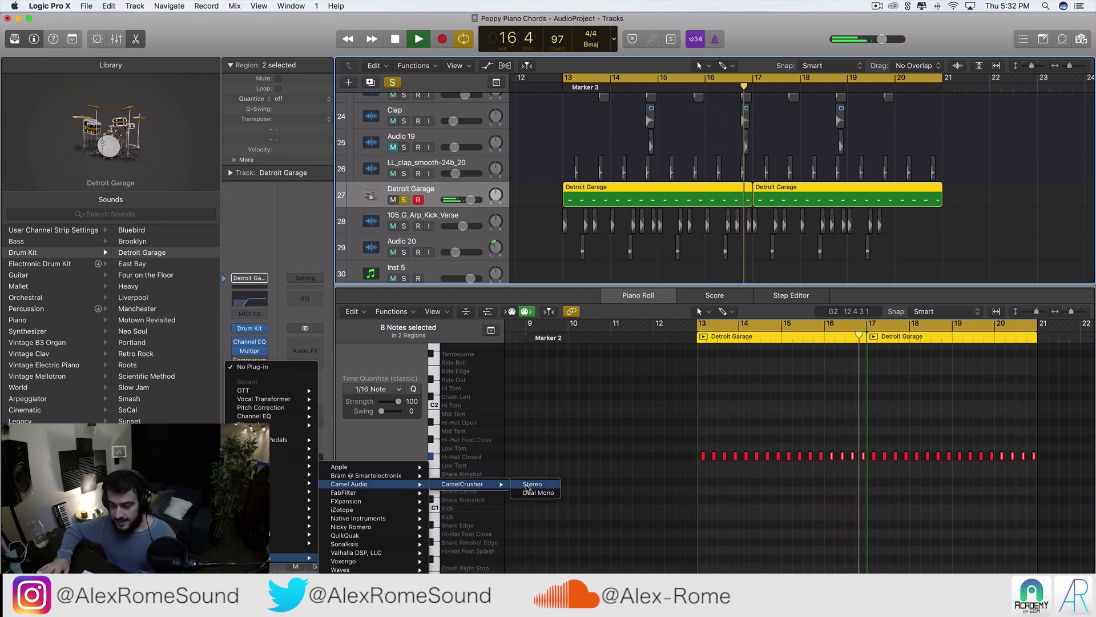
{"action": "left_click", "coordinate": [531, 484]}
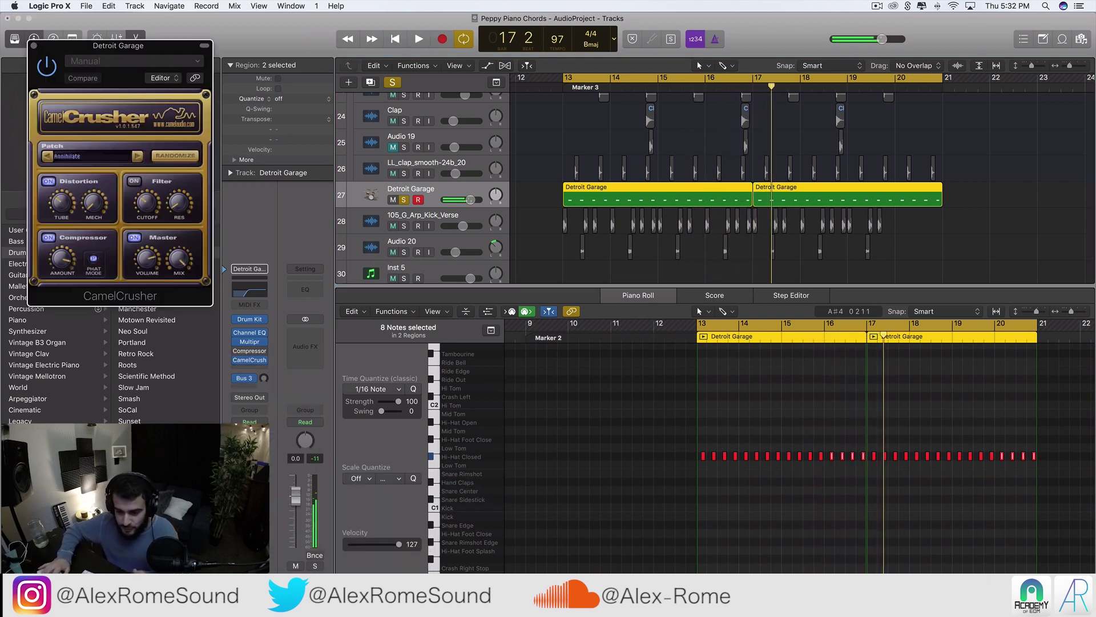
- Lower the Detroit Garage track's volume and collapse the Piano Roll to show the whole arrangement
{"action": "left_click_drag", "start_coordinate": [470, 199], "coordinate": [454, 199]}
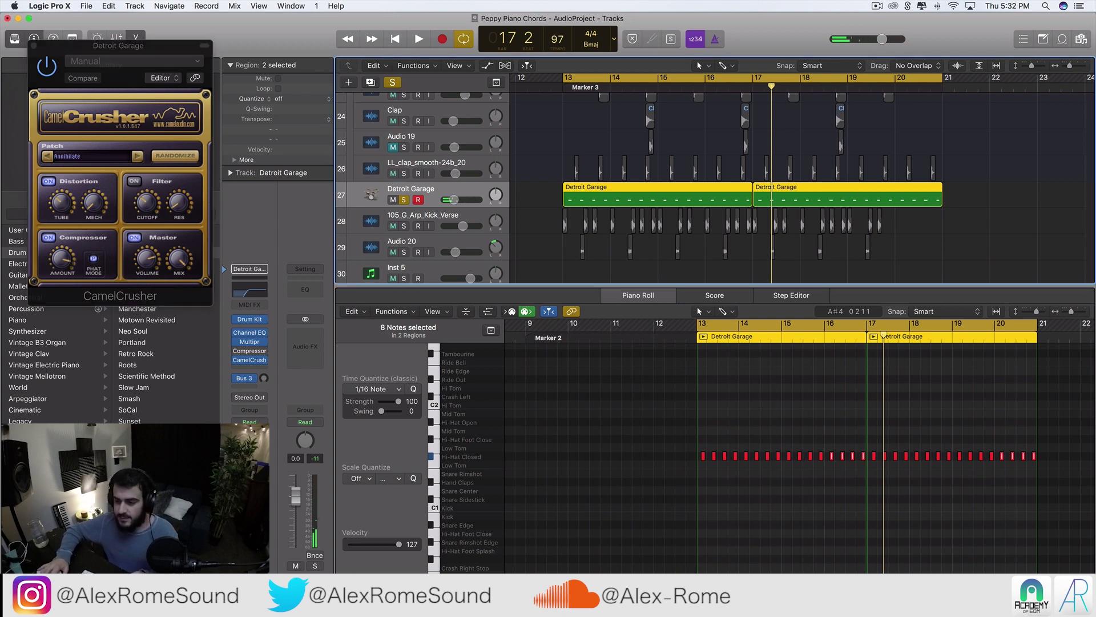
{"action": "left_click_drag", "start_coordinate": [550, 284], "coordinate": [550, 571]}
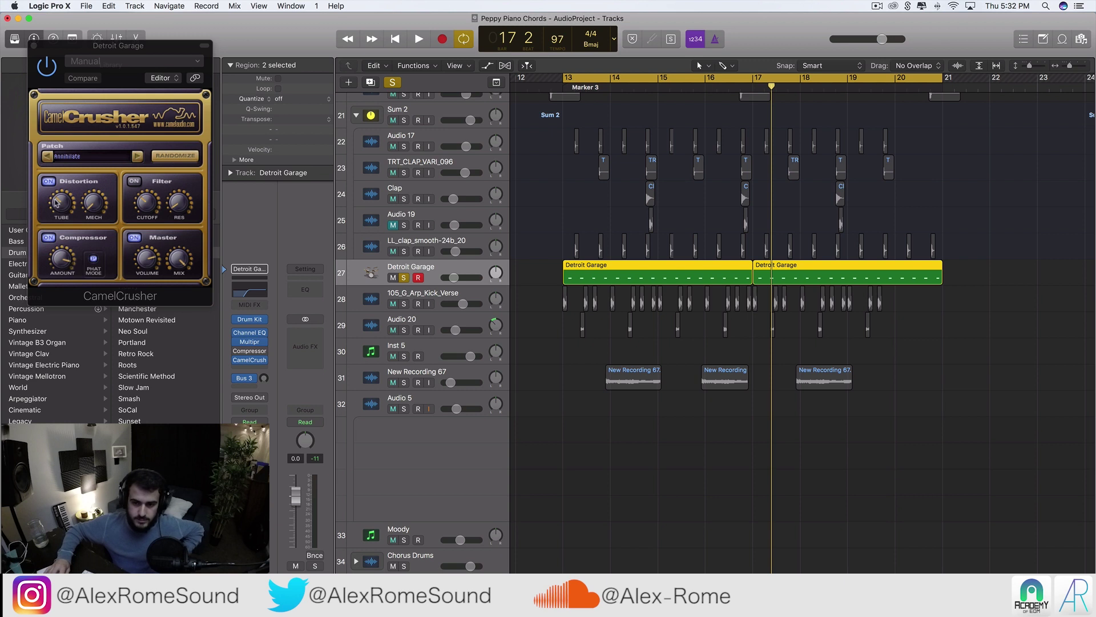
- Adjust CamelCrusher's tube distortion and the Detroit Garage track's volume during playback, comparing the sound with the plug-in bypassed
{"action": "left_click", "coordinate": [67, 205]}
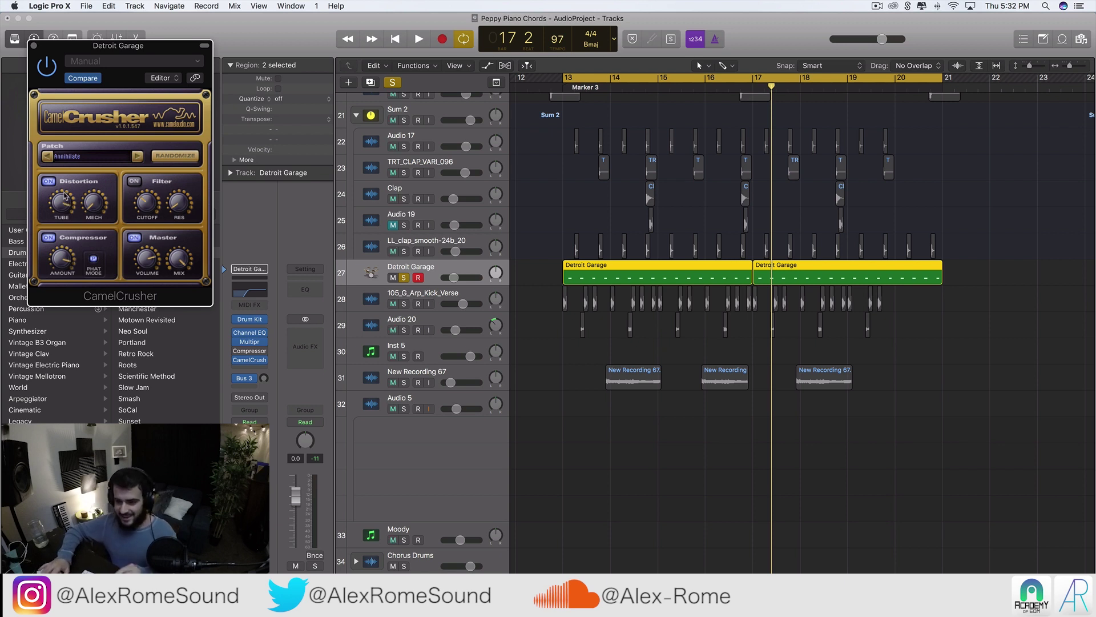
{"action": "left_click_drag", "start_coordinate": [461, 286], "coordinate": [454, 283]}
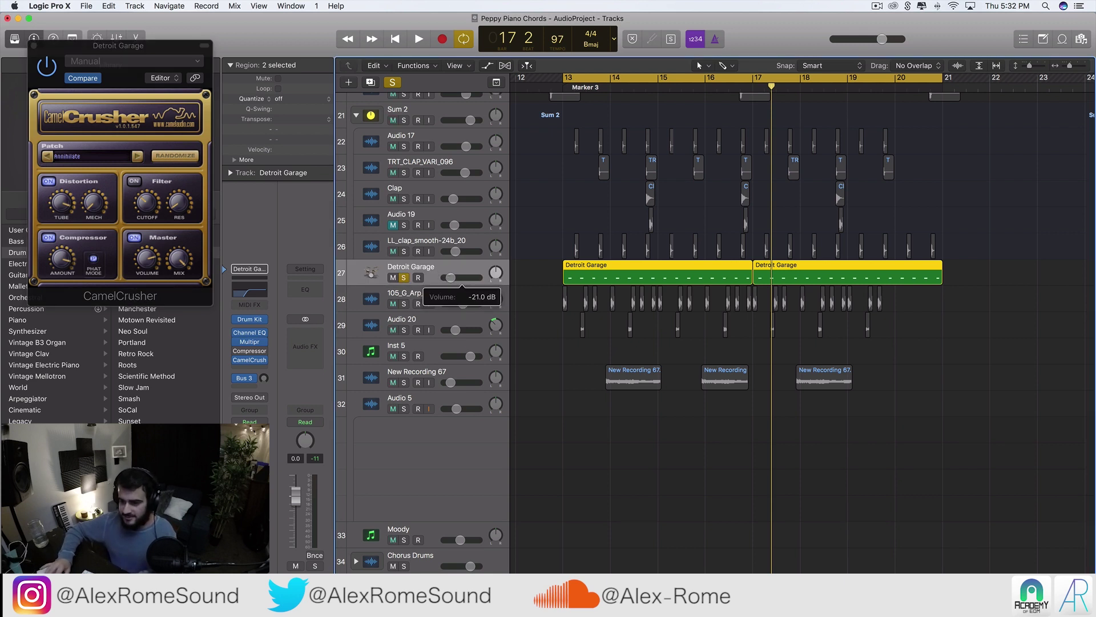
{"action": "key", "text": "space"}
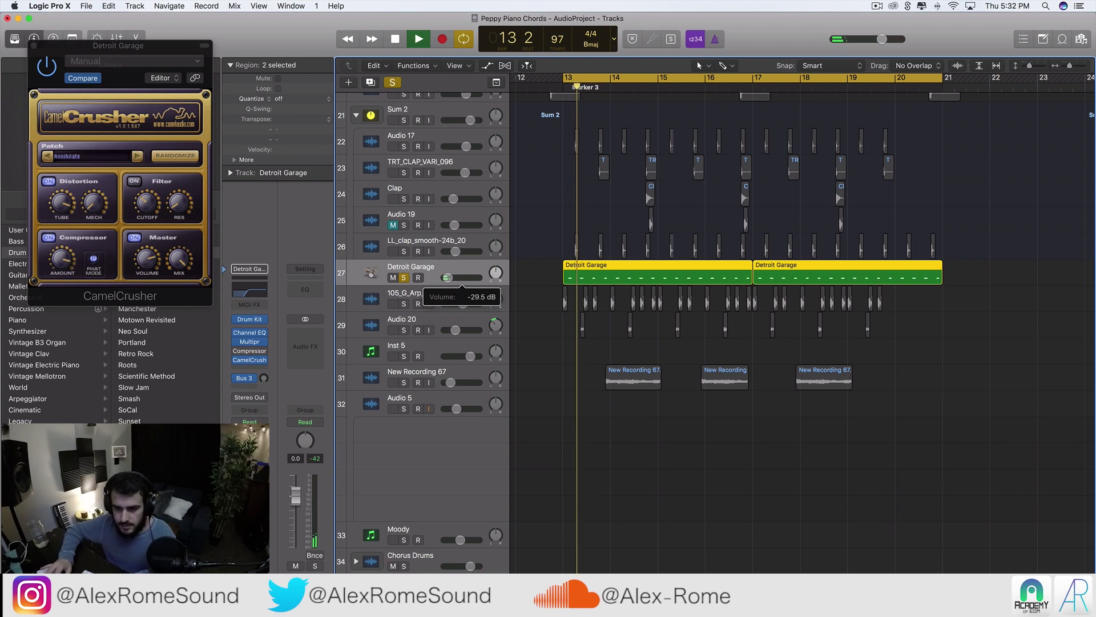
{"action": "left_click", "coordinate": [67, 184]}
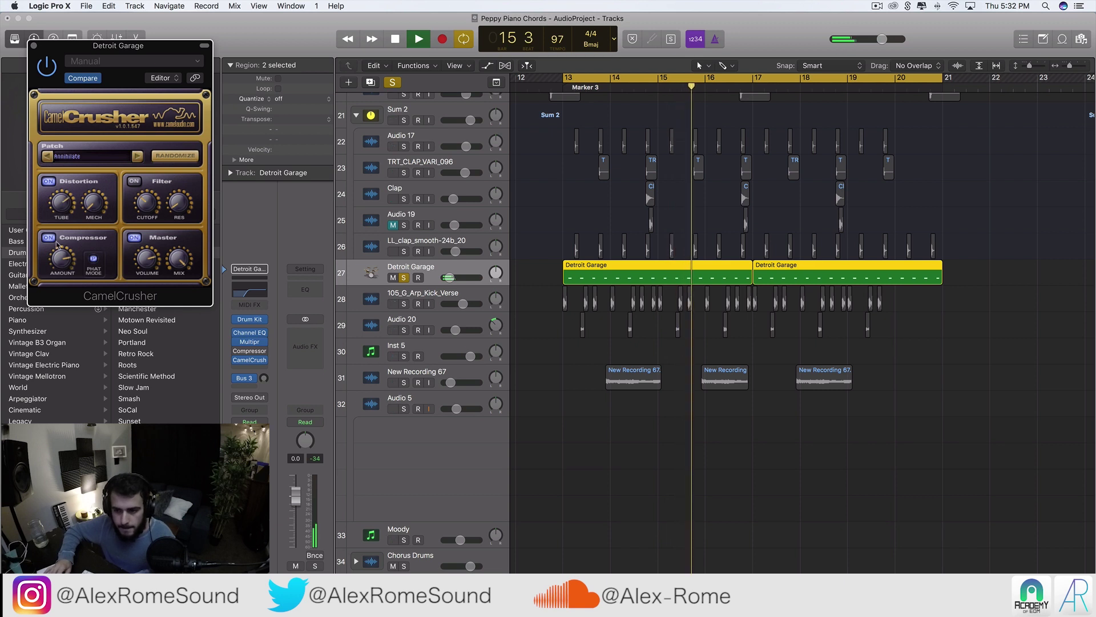
{"action": "left_click_drag", "start_coordinate": [449, 277], "coordinate": [450, 278]}
{"action": "left_click", "coordinate": [46, 77]}
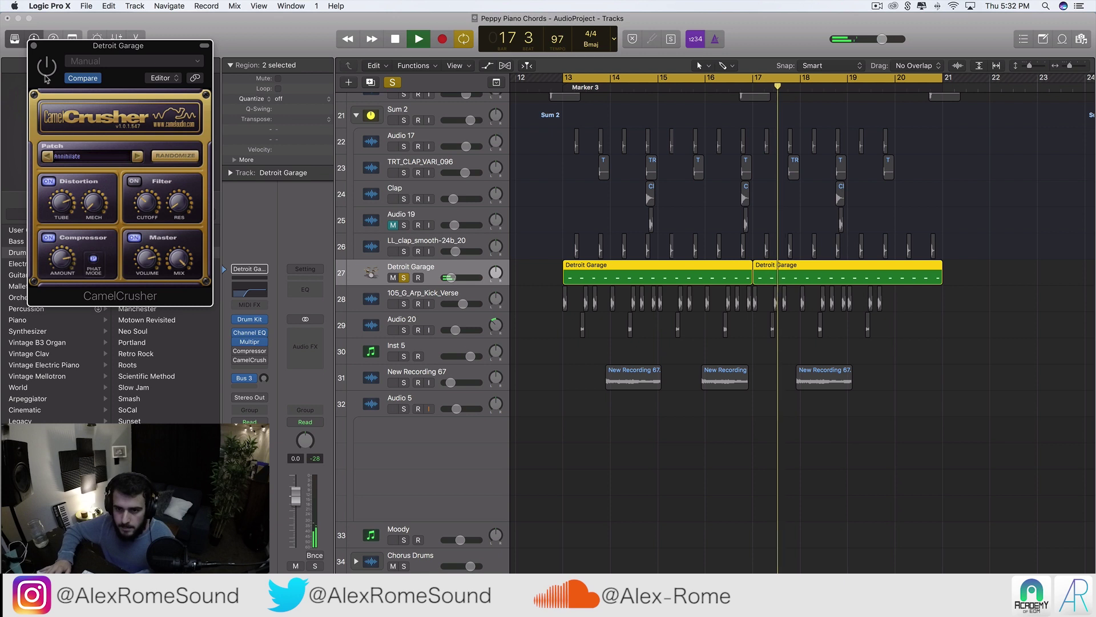
{"action": "left_click", "coordinate": [34, 46]}
{"action": "key", "text": "space"}
- Insert a Chorus after CamelCrusher on the Detroit Garage track with about 37% mix and 10.5% intensity
{"action": "left_click", "coordinate": [252, 369]}
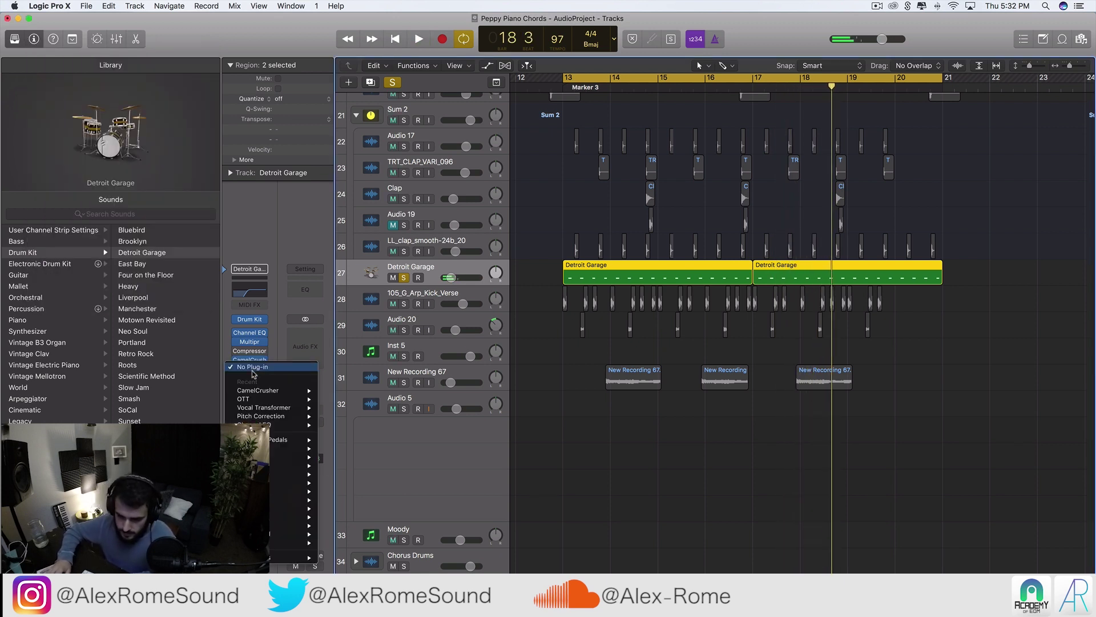
{"action": "mouse_move", "coordinate": [297, 508]}
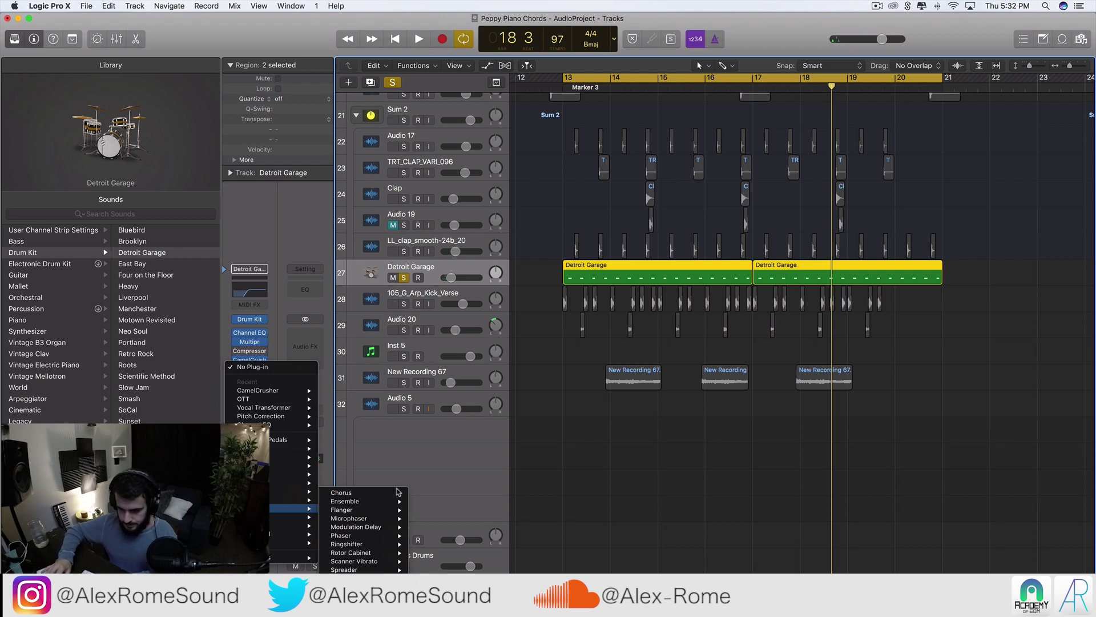
{"action": "left_click", "coordinate": [445, 495]}
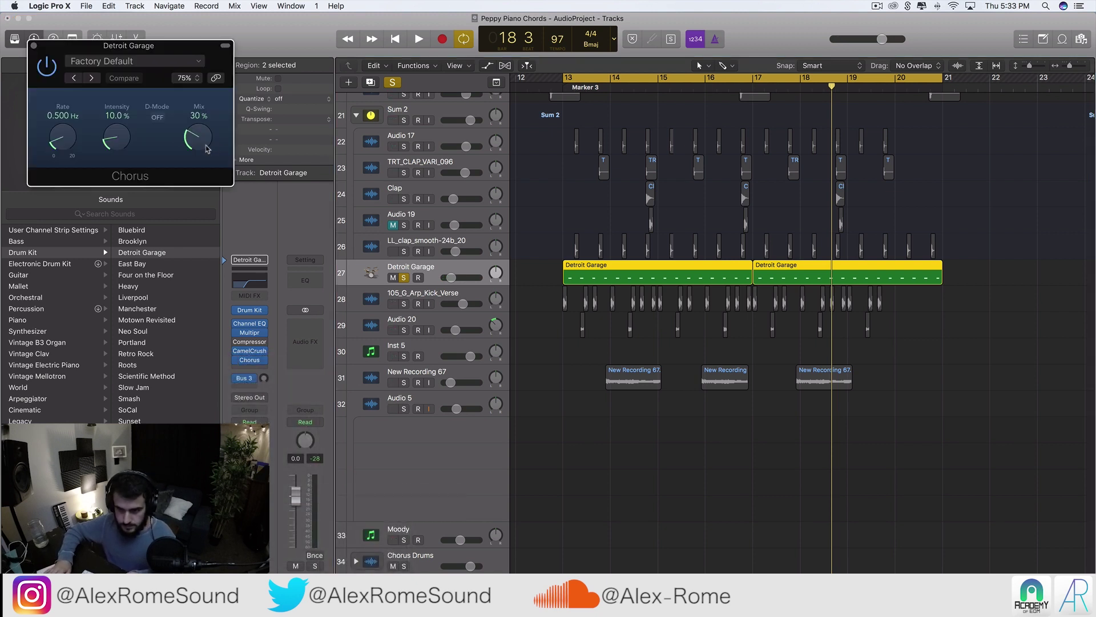
{"action": "key", "text": "space"}
{"action": "left_click_drag", "start_coordinate": [207, 150], "coordinate": [206, 144]}
{"action": "left_click_drag", "start_coordinate": [117, 152], "coordinate": [117, 149]}
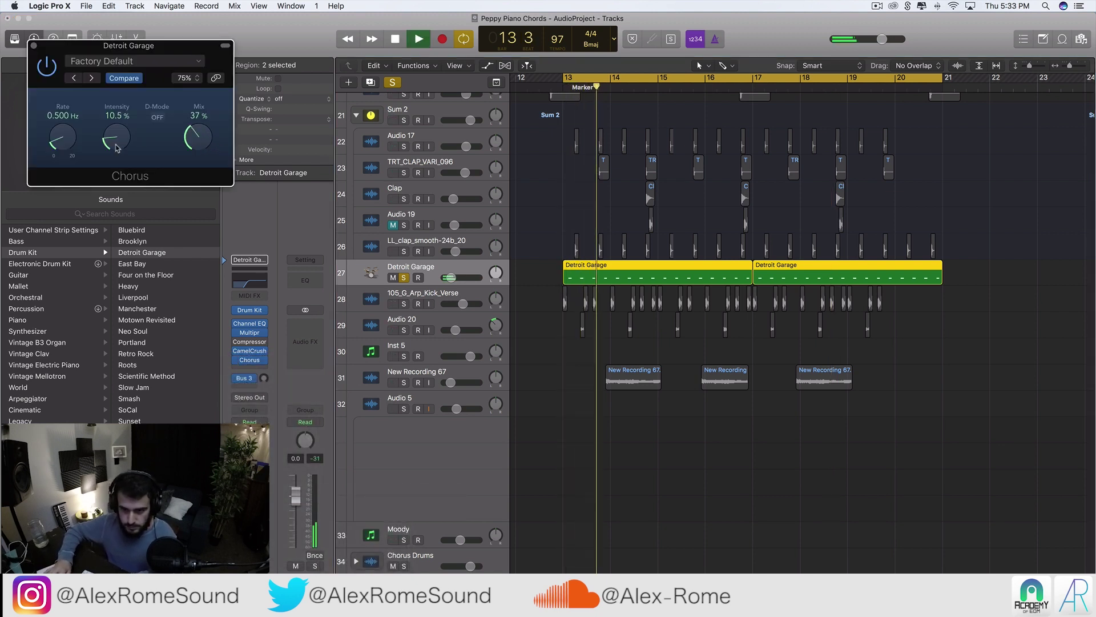
{"action": "left_click", "coordinate": [34, 46]}
{"action": "key", "text": "space"}
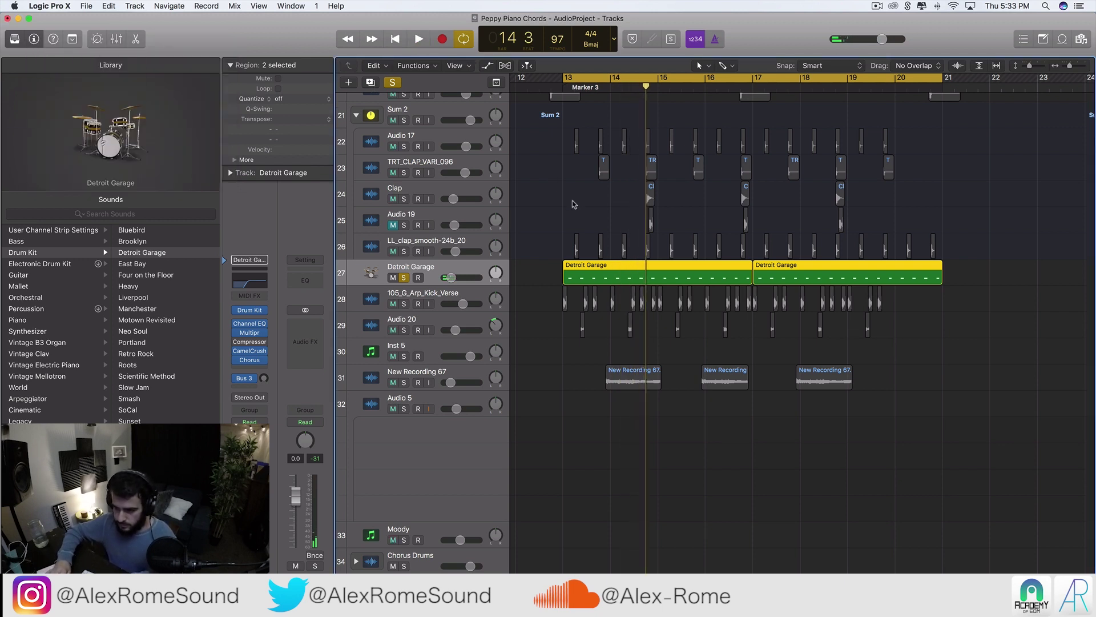
- Duplicate the Detroit Garage track, solo the duplicate and copy both hi-hat regions onto it
{"action": "key", "text": "super+d"}
{"action": "left_click", "coordinate": [403, 278]}
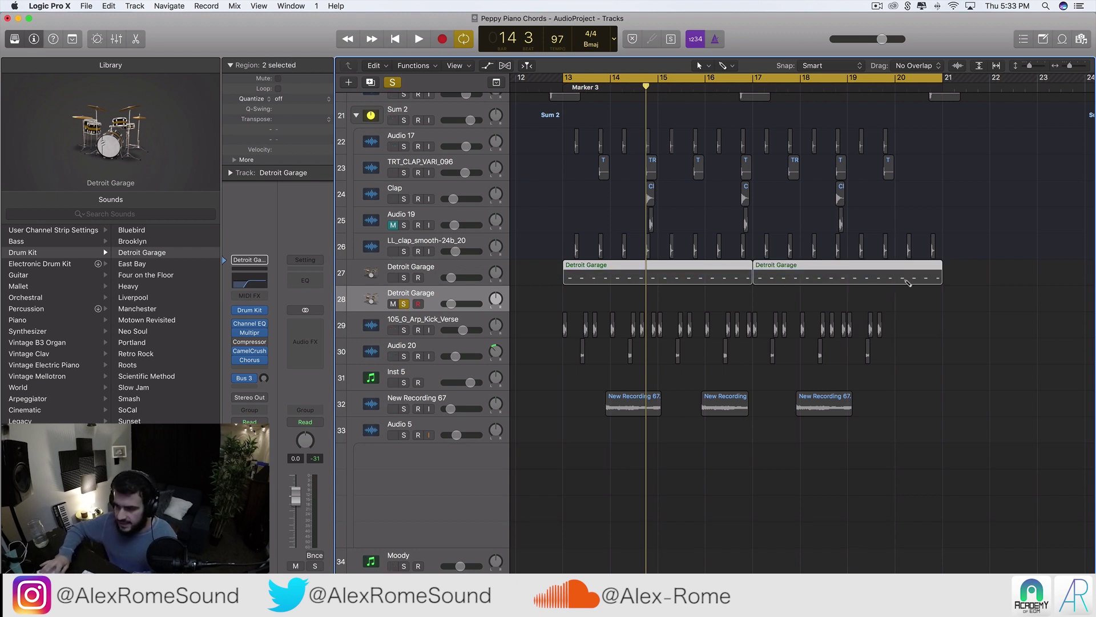
{"action": "left_click_drag", "start_coordinate": [907, 282], "coordinate": [669, 307]}
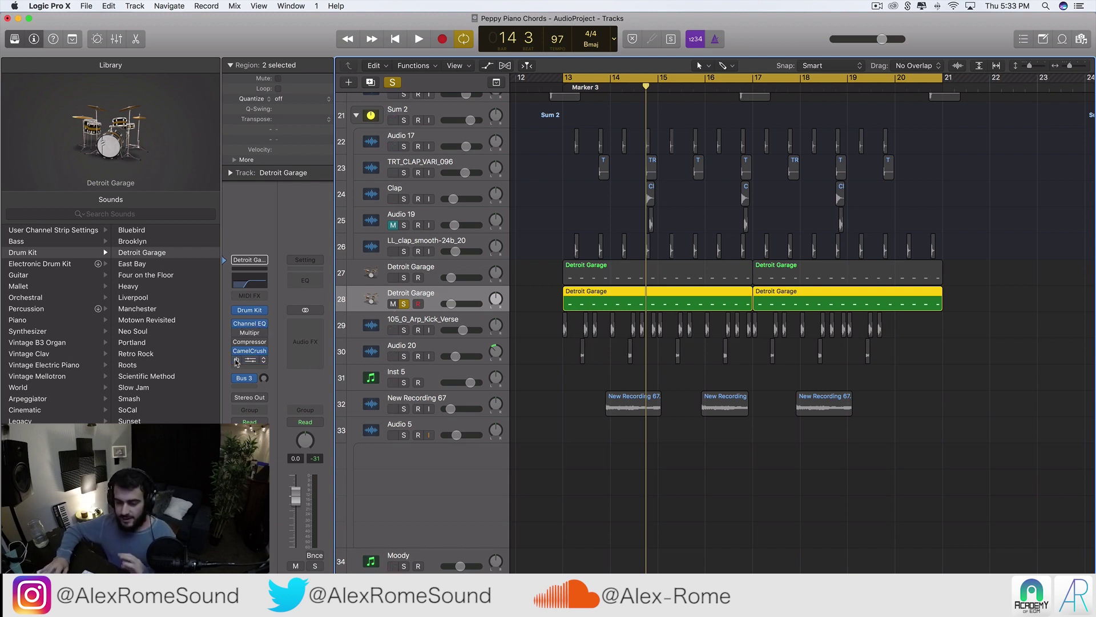
- Load the Manchester drum kit on the duplicate track and raise its volume to about -10.2 dB during playback
{"action": "left_click", "coordinate": [171, 310]}
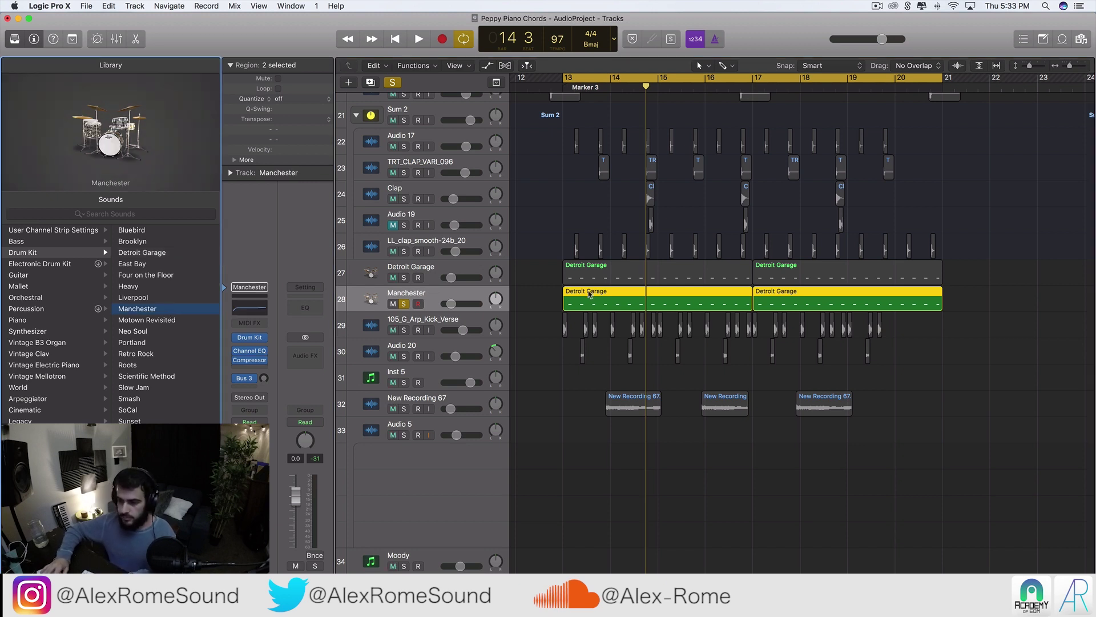
{"action": "key", "text": "space"}
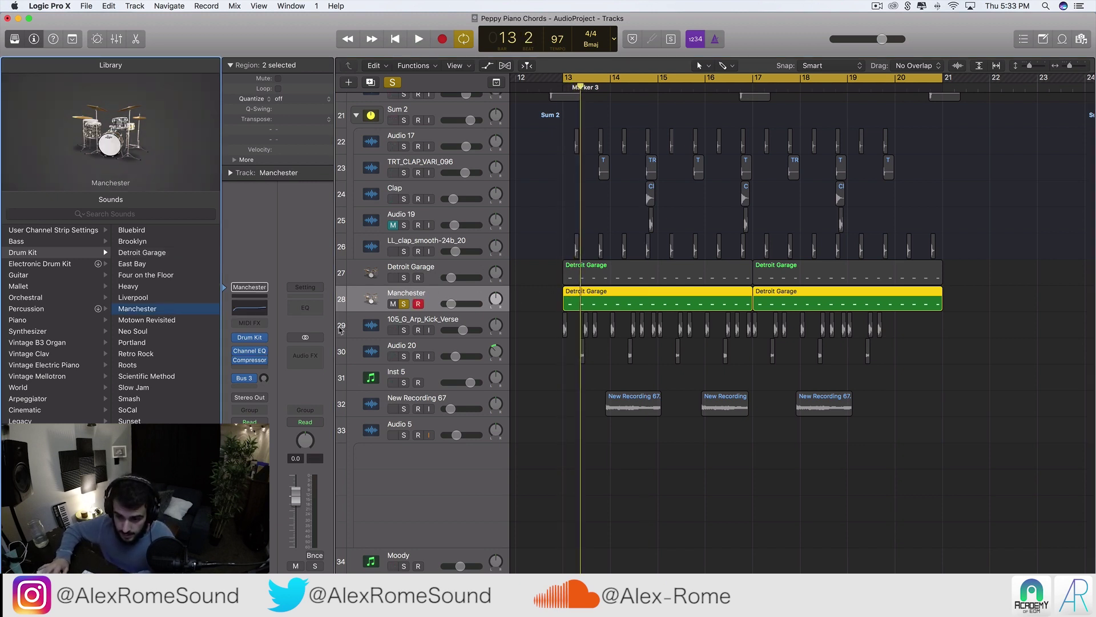
{"action": "key", "text": "space"}
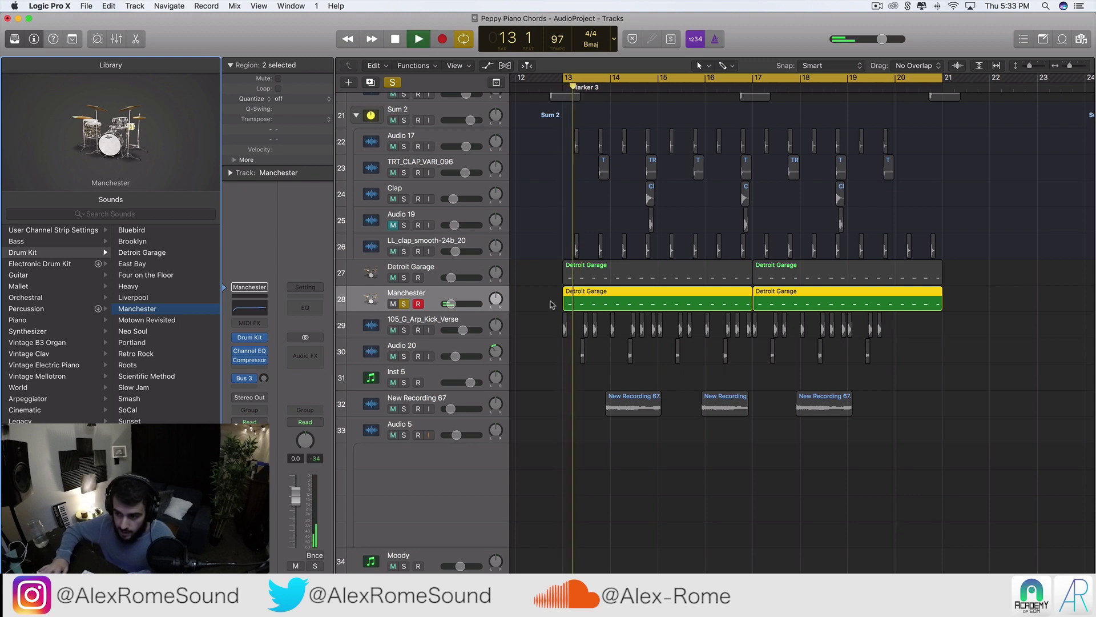
{"action": "left_click_drag", "start_coordinate": [461, 303], "coordinate": [467, 303]}
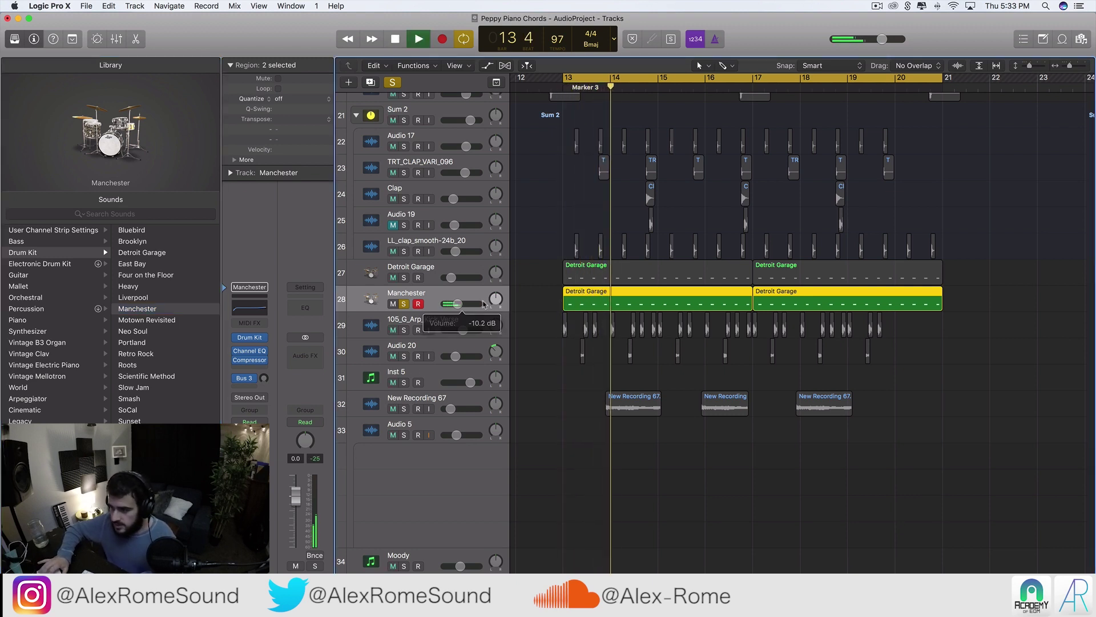
{"action": "key", "text": "space"}
- Open the Manchester track's regions in the Piano Roll and move all their hi-hat notes up to the Tambourine row
{"action": "double_click", "coordinate": [691, 309]}
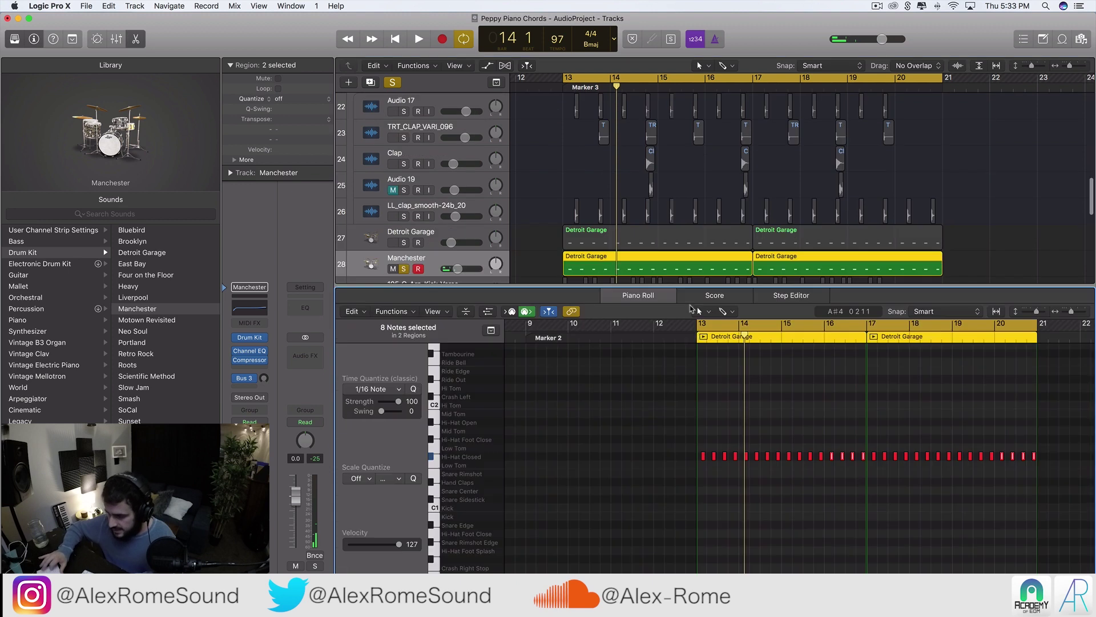
{"action": "left_click_drag", "start_coordinate": [1079, 498], "coordinate": [675, 396]}
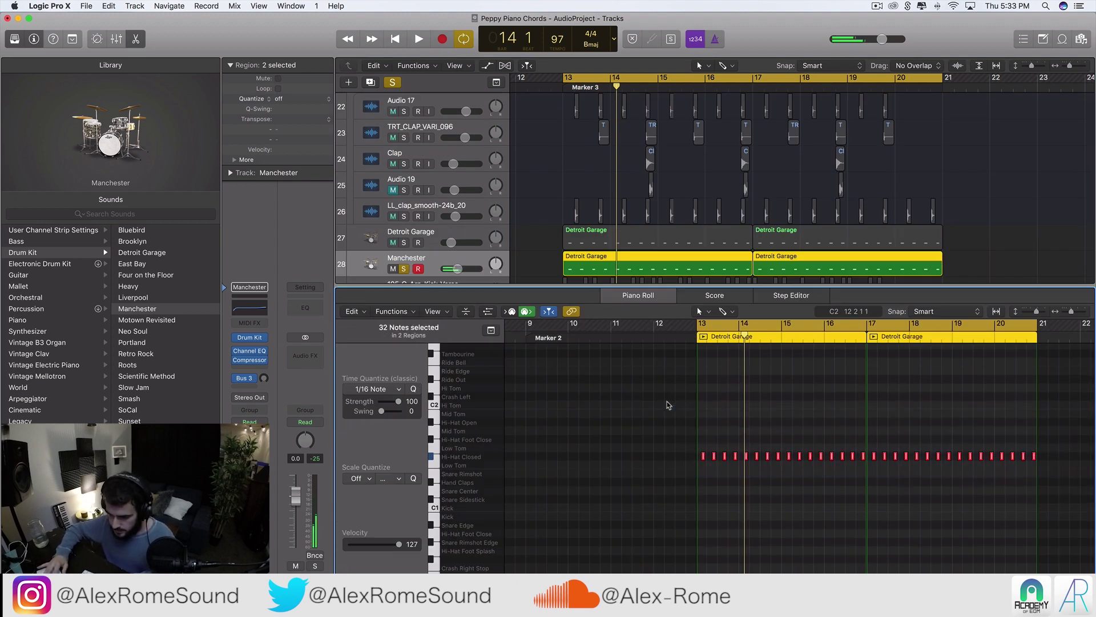
{"action": "scroll", "coordinate": [669, 406], "scroll_direction": "up", "scroll_amount": 5}
{"action": "scroll", "coordinate": [669, 406], "scroll_direction": "left", "scroll_amount": 5}
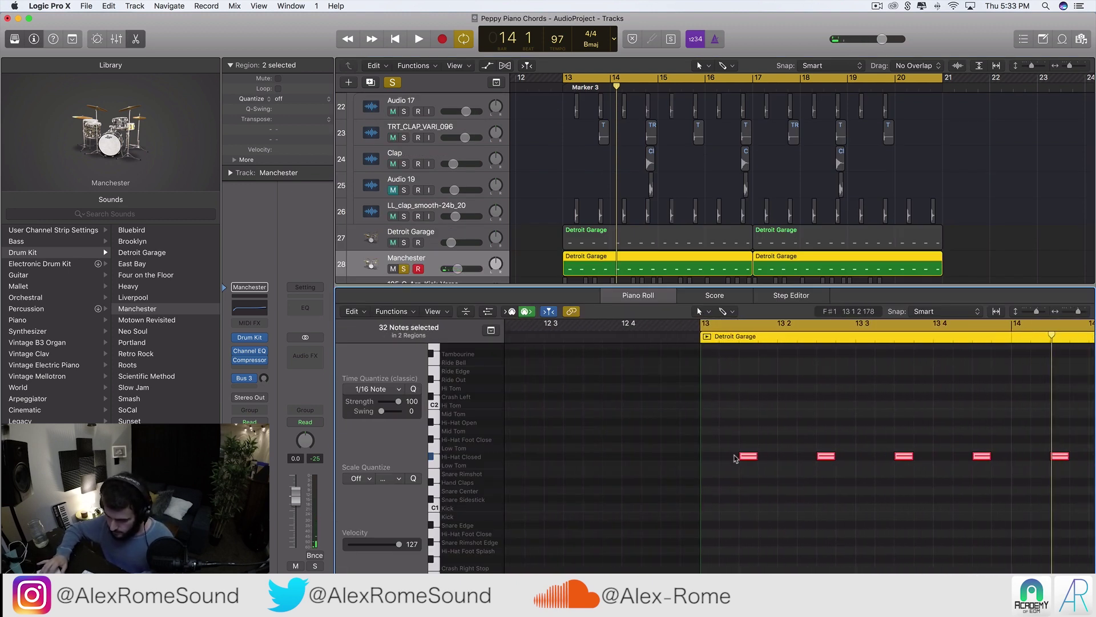
{"action": "left_click_drag", "start_coordinate": [752, 461], "coordinate": [752, 364]}
{"action": "scroll", "coordinate": [756, 436], "scroll_direction": "up", "scroll_amount": 5}
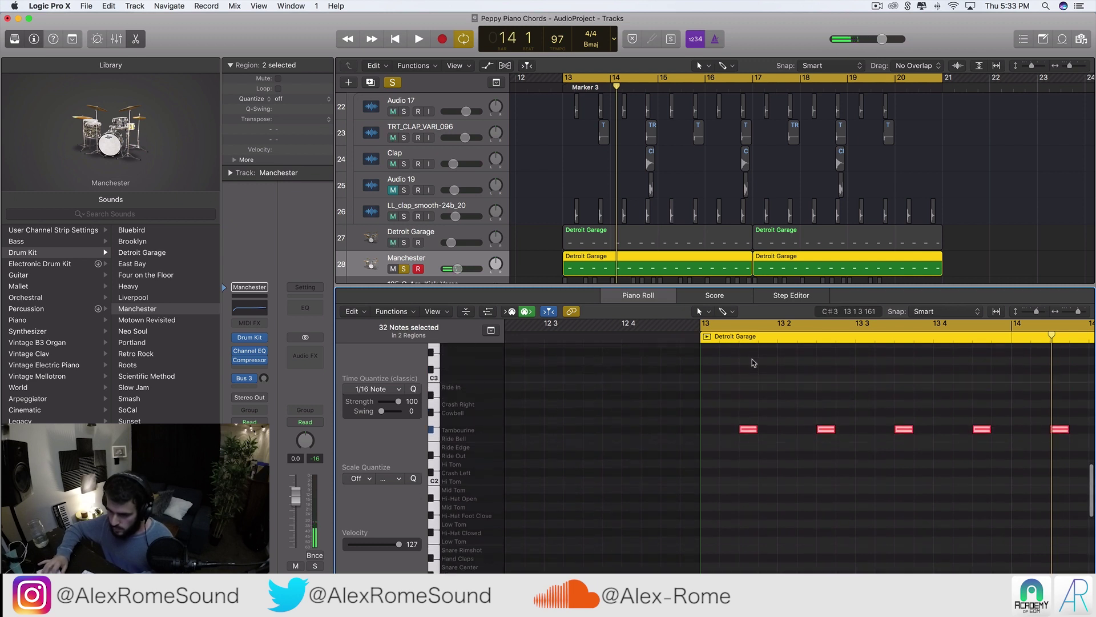
- Move the selected notes down to the Hi-Hat Foot Close row below the kicks and play them back
{"action": "left_click_drag", "start_coordinate": [751, 446], "coordinate": [743, 549]}
{"action": "scroll", "coordinate": [744, 550], "scroll_direction": "down", "scroll_amount": 4}
{"action": "left_click_drag", "start_coordinate": [741, 467], "coordinate": [745, 515]}
{"action": "left_click_drag", "start_coordinate": [747, 528], "coordinate": [750, 554]}
{"action": "left_click", "coordinate": [744, 502]}
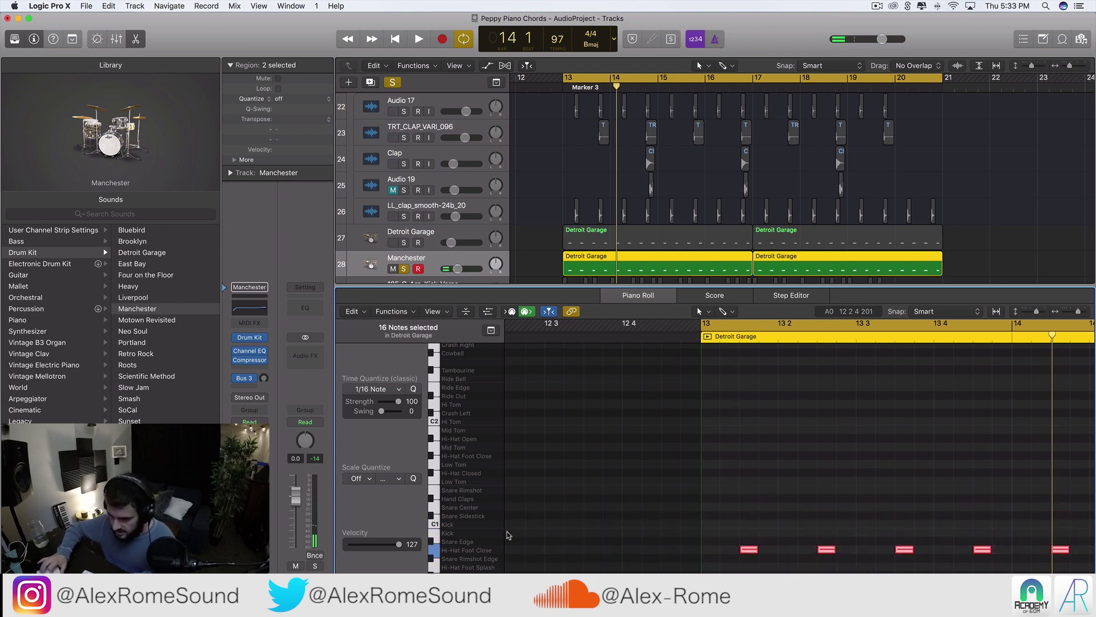
{"action": "key", "text": "space"}
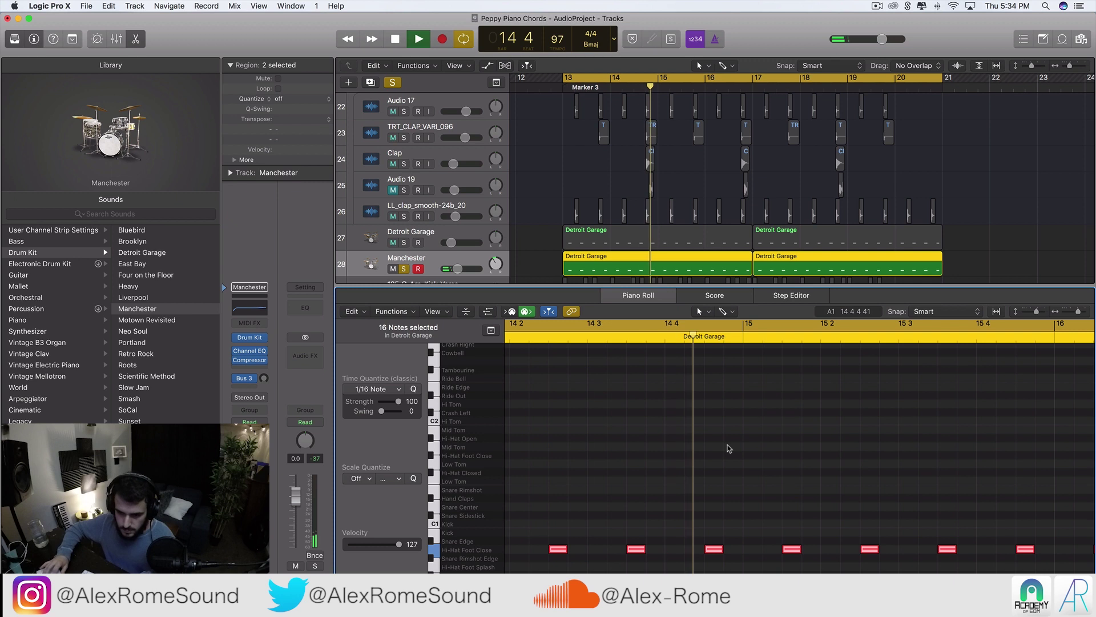
{"action": "key", "text": "space"}
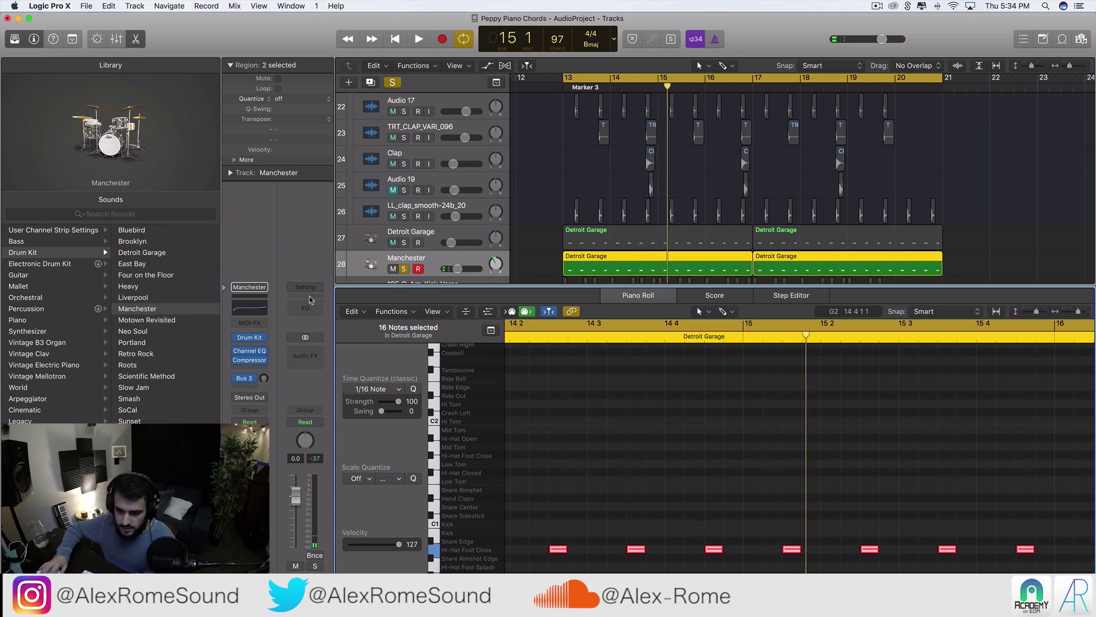
- Raise the low cut in the Manchester track's Channel EQ to about 443 Hz and listen to it
{"action": "left_click", "coordinate": [254, 358]}
{"action": "left_click_drag", "start_coordinate": [62, 182], "coordinate": [222, 234]}
{"action": "key", "text": "space"}
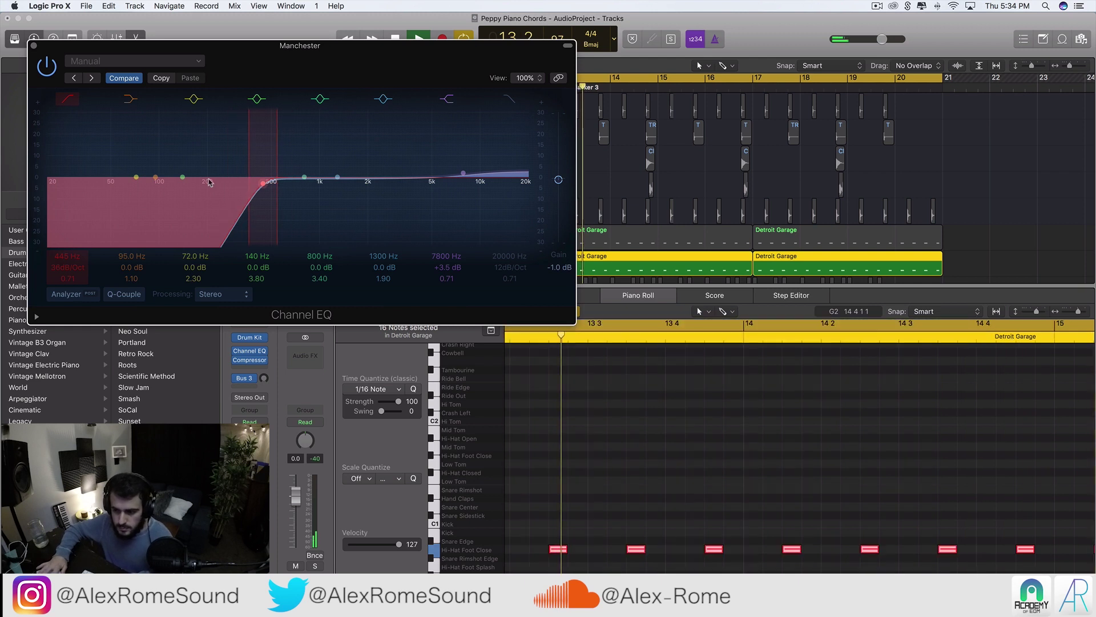
{"action": "left_click", "coordinate": [35, 46]}
- Try the last hi-hat note of bar 13 on Crash Left Stop, and as a longer Hi-Hat Foot Splash
{"action": "scroll", "coordinate": [714, 445], "scroll_direction": "down", "scroll_amount": 5}
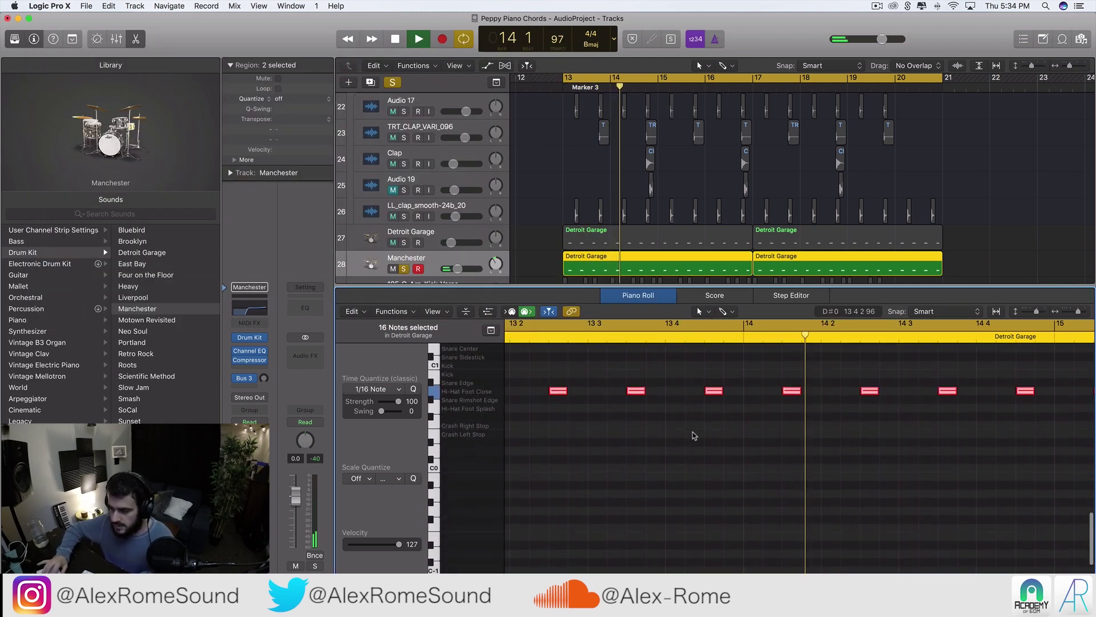
{"action": "scroll", "coordinate": [737, 451], "scroll_direction": "up", "scroll_amount": 3}
{"action": "left_click_drag", "start_coordinate": [737, 470], "coordinate": [737, 513]}
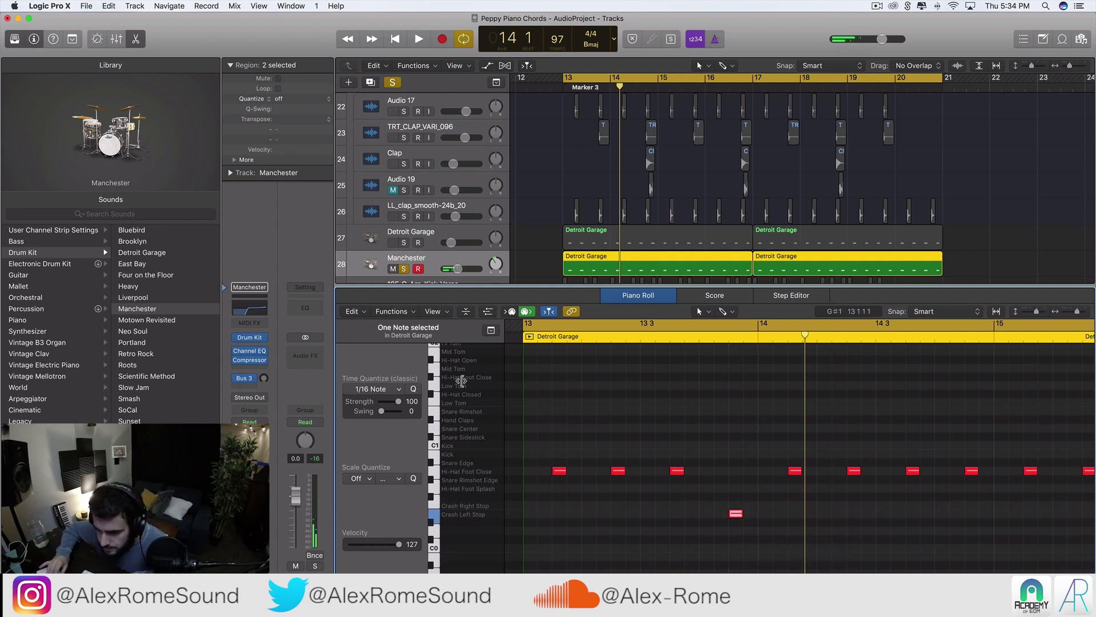
{"action": "scroll", "coordinate": [494, 450], "scroll_direction": "up", "scroll_amount": 3}
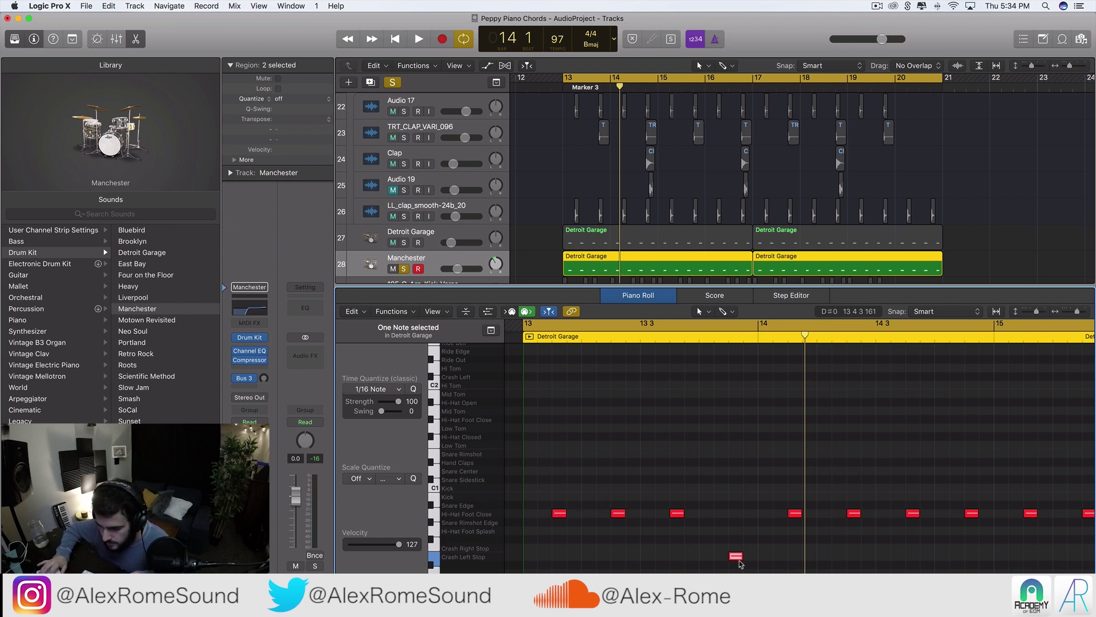
{"action": "left_click_drag", "start_coordinate": [736, 557], "coordinate": [757, 531]}
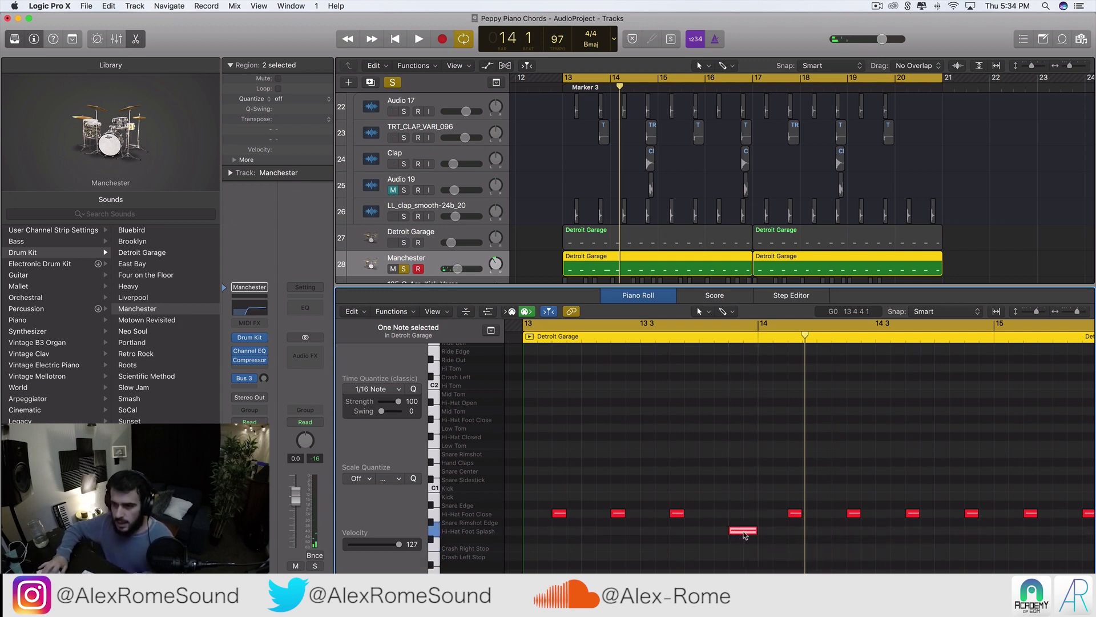
- Delete the lengthened splash note and create an empty region from bar 13 to bar 17 on a duplicate of the Manchester track
{"action": "scroll", "coordinate": [375, 100], "scroll_direction": "down", "scroll_amount": 5}
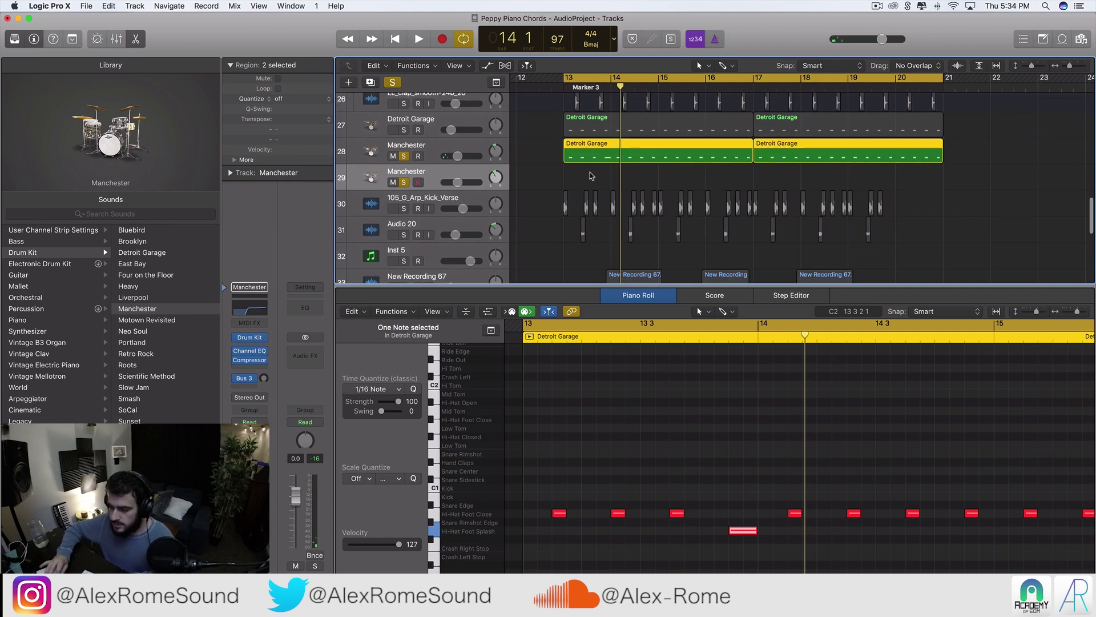
{"action": "key", "text": "Delete"}
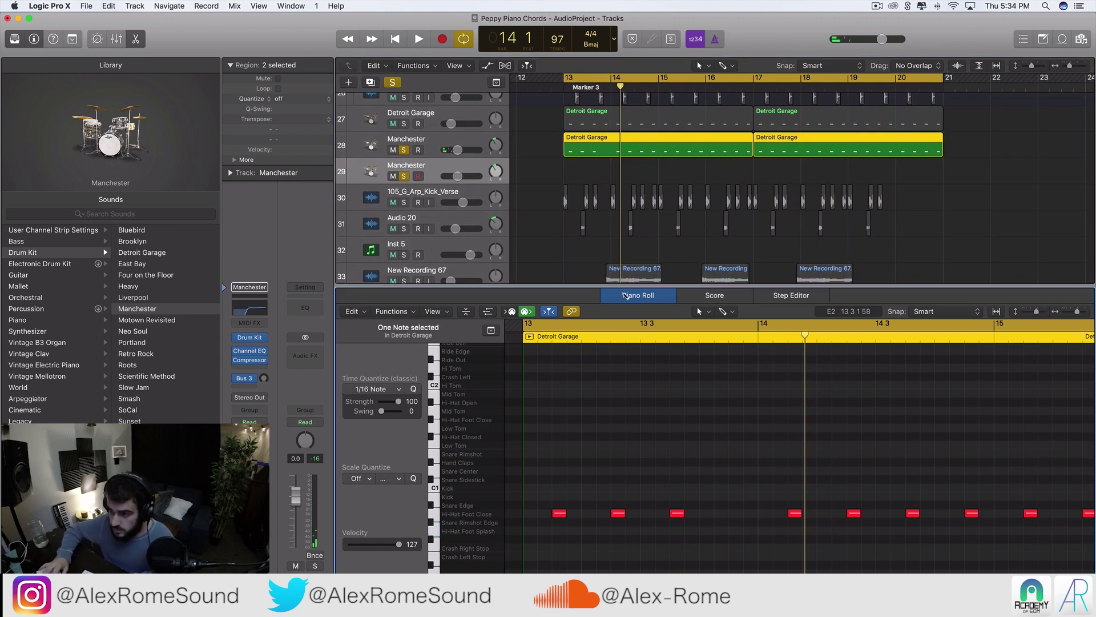
{"action": "left_click", "coordinate": [594, 178], "text": "super"}
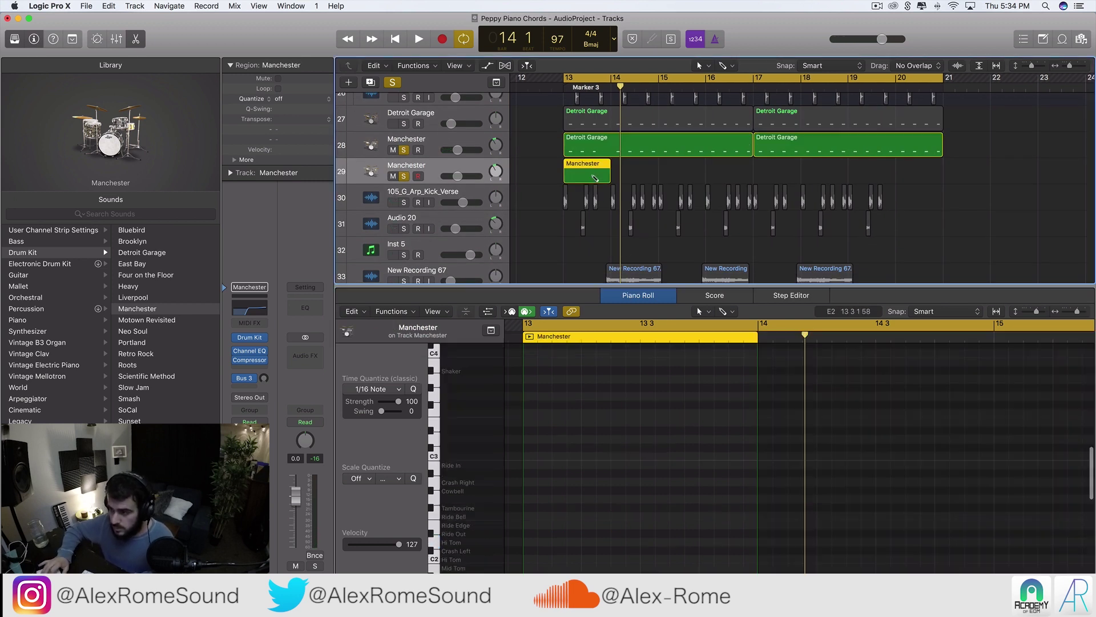
{"action": "left_click_drag", "start_coordinate": [606, 178], "coordinate": [753, 178]}
- Play the loop and raise the first Manchester track's volume to about -3.6 dB
{"action": "key", "text": "space"}
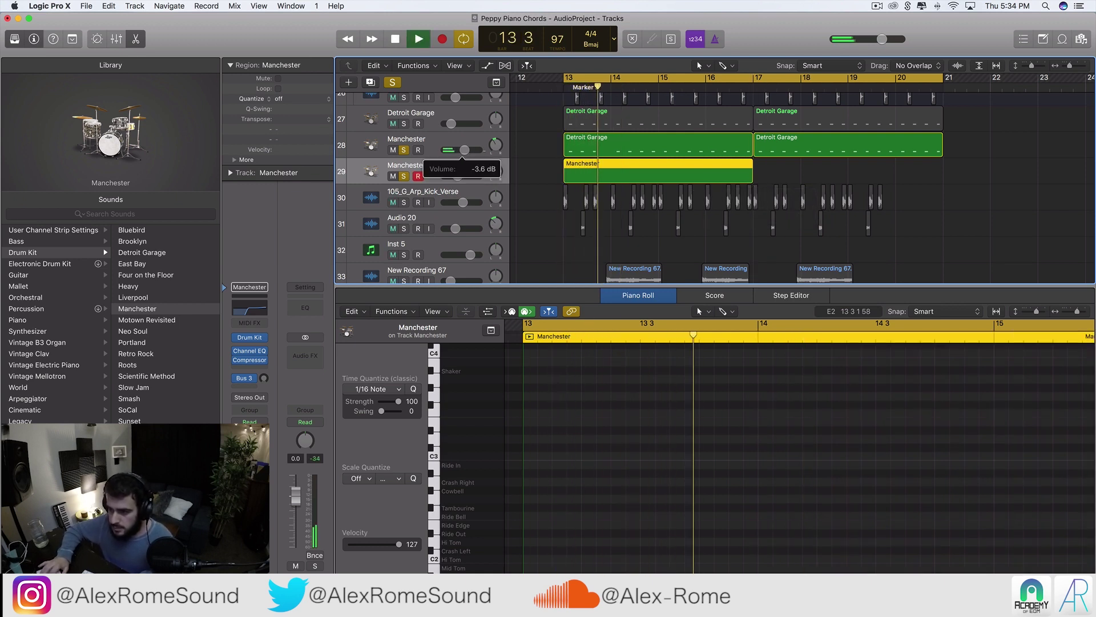
{"action": "key", "text": "space"}
{"action": "key", "text": "space"}
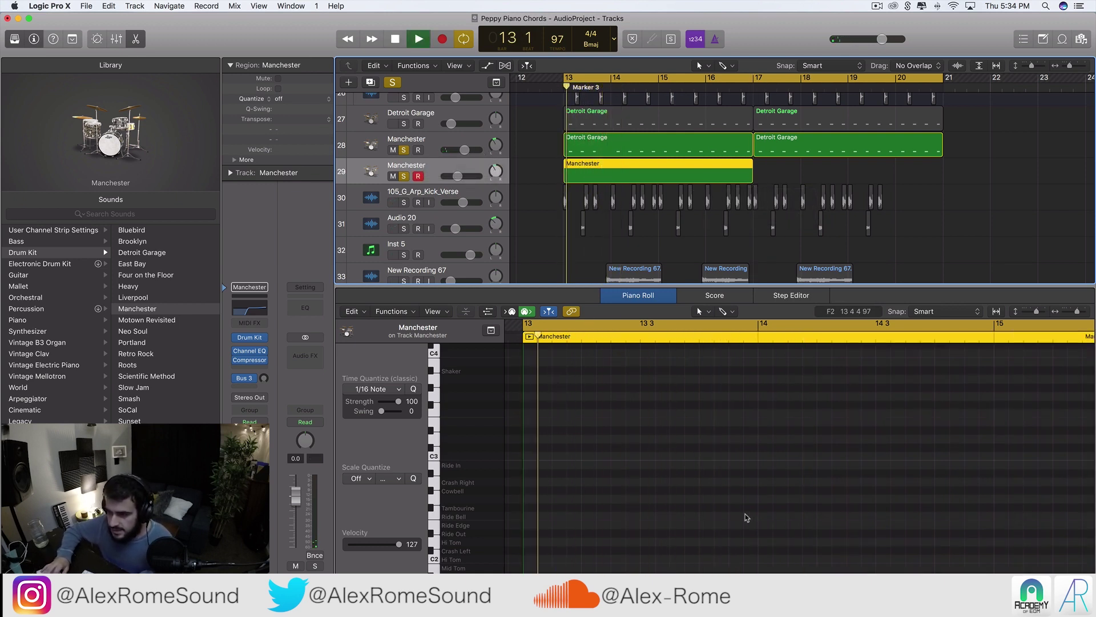
{"action": "key", "text": "space"}
- Add an eighth-long Hi-Hat Open note at 13 4 3 and a Hi-Hat Foot Close note on the following offbeat
{"action": "left_click", "coordinate": [741, 490], "text": "super"}
{"action": "left_click_drag", "start_coordinate": [745, 494], "coordinate": [745, 517]}
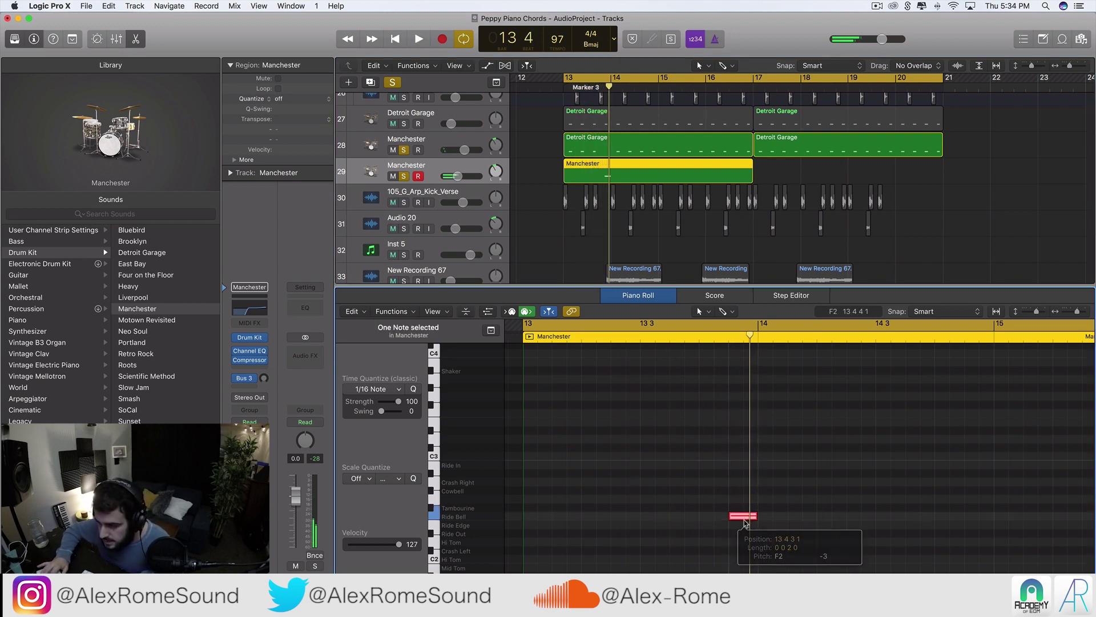
{"action": "scroll", "coordinate": [743, 487], "scroll_direction": "down", "scroll_amount": 4}
{"action": "left_click_drag", "start_coordinate": [750, 423], "coordinate": [816, 497]}
- Play from bar 13 and raise the second Manchester track's volume to about -5.9 dB
{"action": "left_click", "coordinate": [527, 324]}
{"action": "key", "text": "space"}
{"action": "left_click_drag", "start_coordinate": [457, 176], "coordinate": [463, 175]}
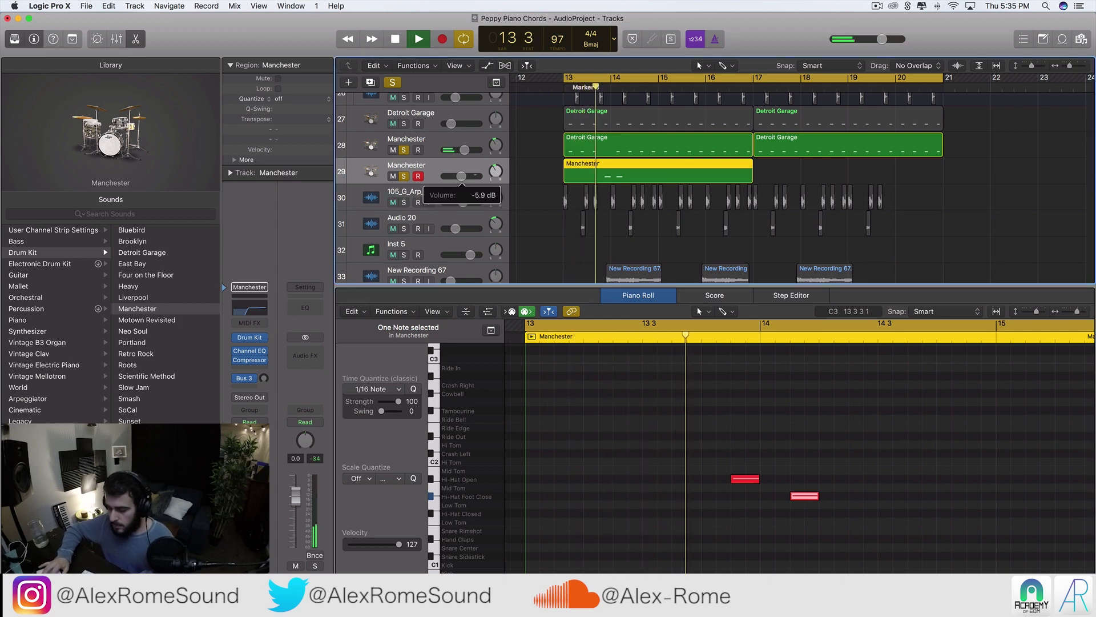
- Move the Hi-Hat Foot Close note to beat 14 1 1 and slightly raise the second Manchester track's volume during playback
{"action": "key", "text": "shift+space"}
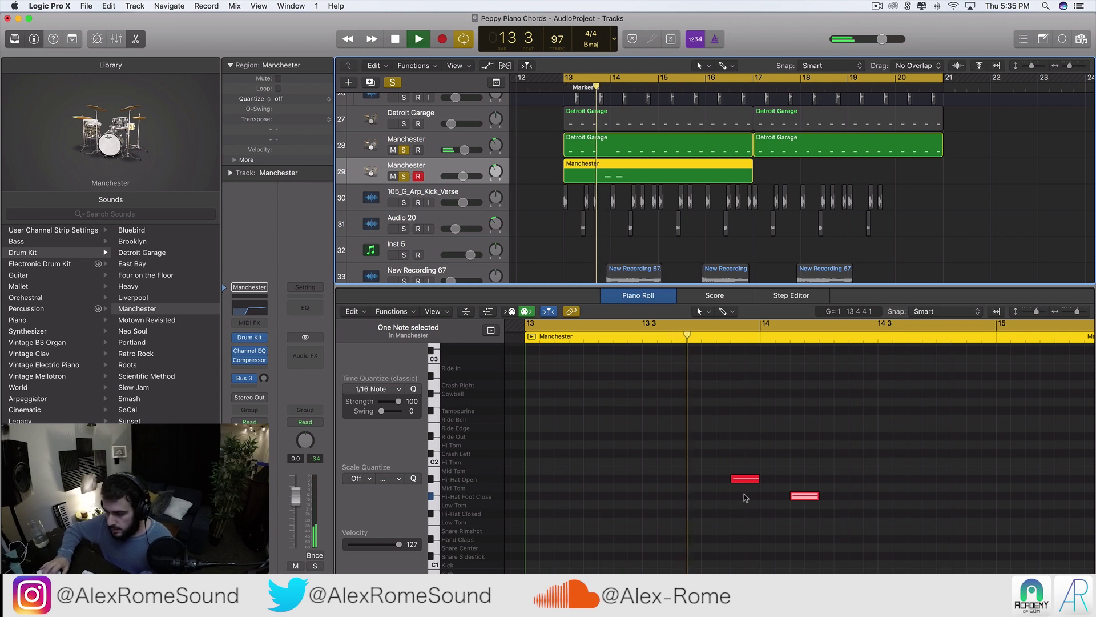
{"action": "key", "text": "space"}
{"action": "left_click_drag", "start_coordinate": [799, 496], "coordinate": [770, 495]}
{"action": "key", "text": "space"}
{"action": "left_click_drag", "start_coordinate": [463, 176], "coordinate": [466, 176]}
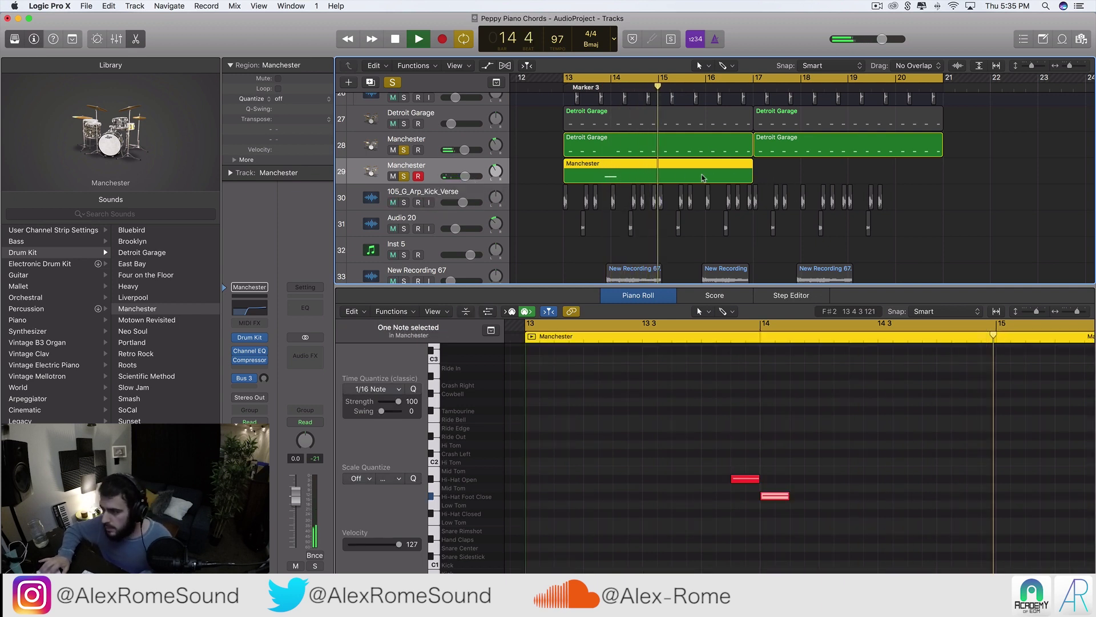
- Shorten the second Manchester track's region to end at bar 15 and repeat it until it fills up to bar 21
{"action": "key", "text": "space"}
{"action": "left_click_drag", "start_coordinate": [752, 175], "coordinate": [658, 177]}
{"action": "left_click", "coordinate": [611, 172], "text": "shift"}
{"action": "key", "text": "cmd+r"}
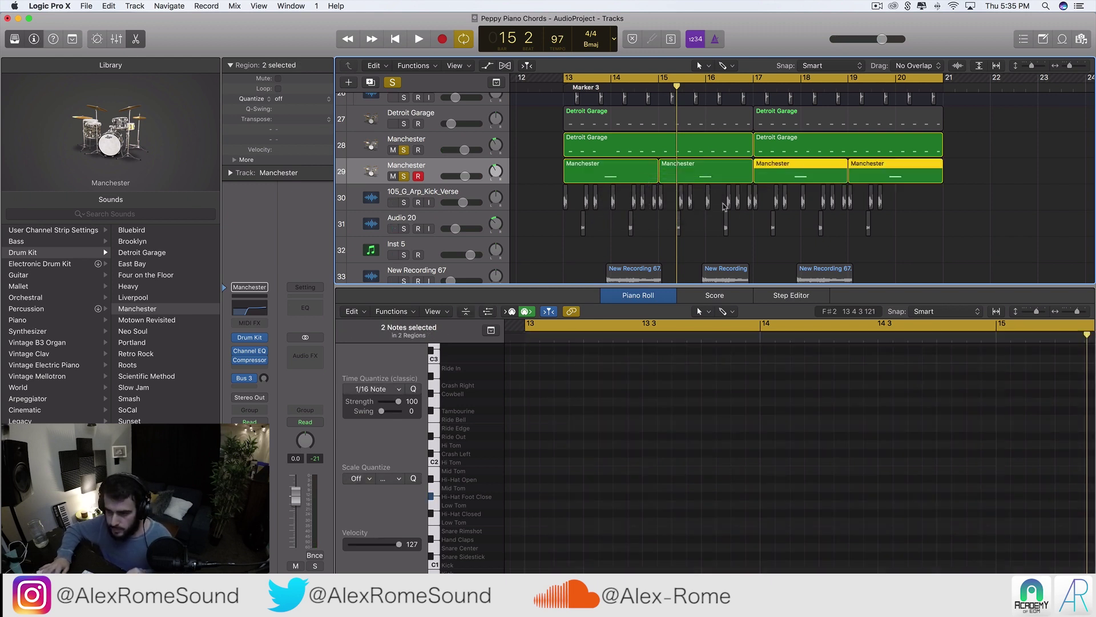
- Clear all track solos, play the full mix and close the piano roll to show the whole arrangement
{"action": "key", "text": "space"}
{"action": "left_click", "coordinate": [404, 175], "text": "alt"}
{"action": "left_click", "coordinate": [405, 176]}
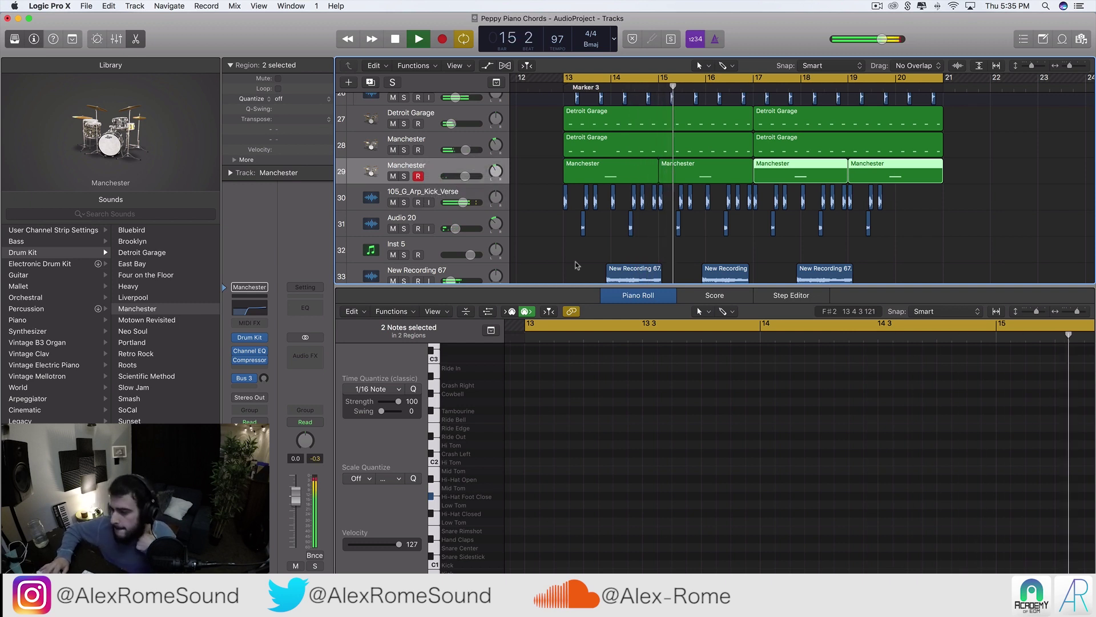
{"action": "key", "text": "e"}
{"action": "key", "text": "super+Left"}
{"action": "scroll", "coordinate": [797, 291], "scroll_direction": "up", "scroll_amount": 10}
{"action": "scroll", "coordinate": [797, 291], "scroll_direction": "up", "scroll_amount": 2}
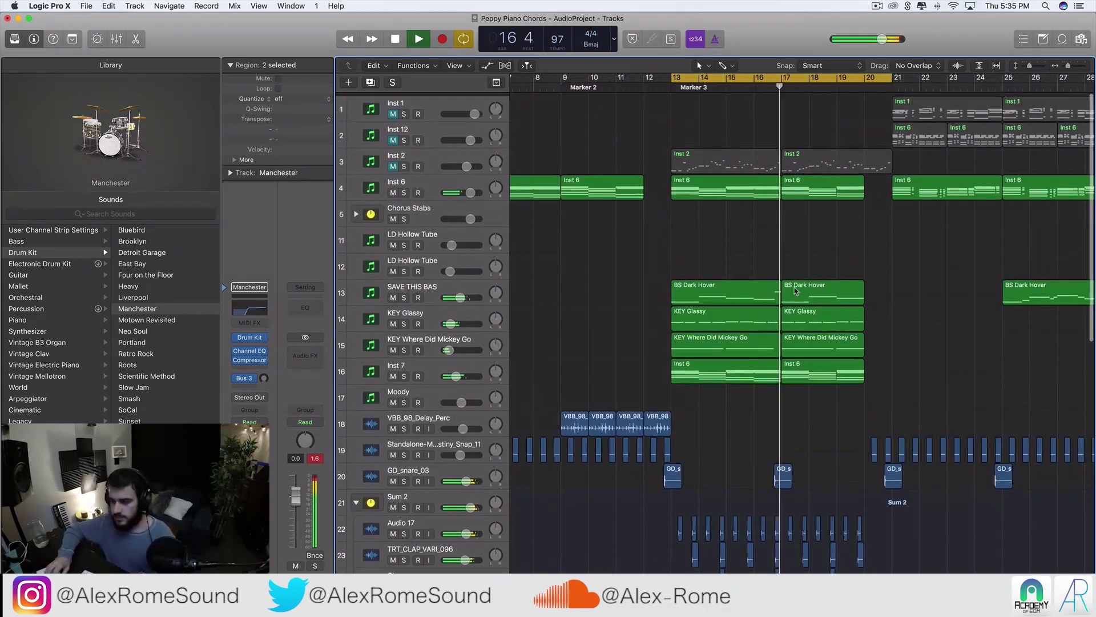
{"action": "key", "text": "space"}
{"action": "left_click", "coordinate": [835, 306]}
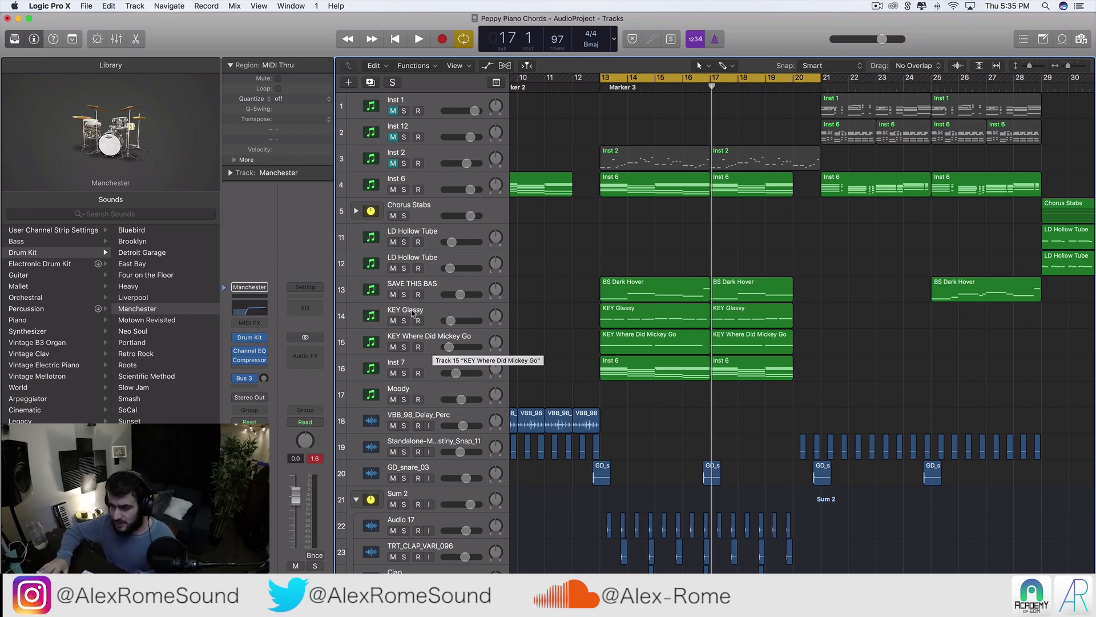
- Solo the Inst 6 piano track and remove its CLA and TAL Reverb effects
{"action": "scroll", "coordinate": [857, 328], "scroll_direction": "up", "scroll_amount": 2}
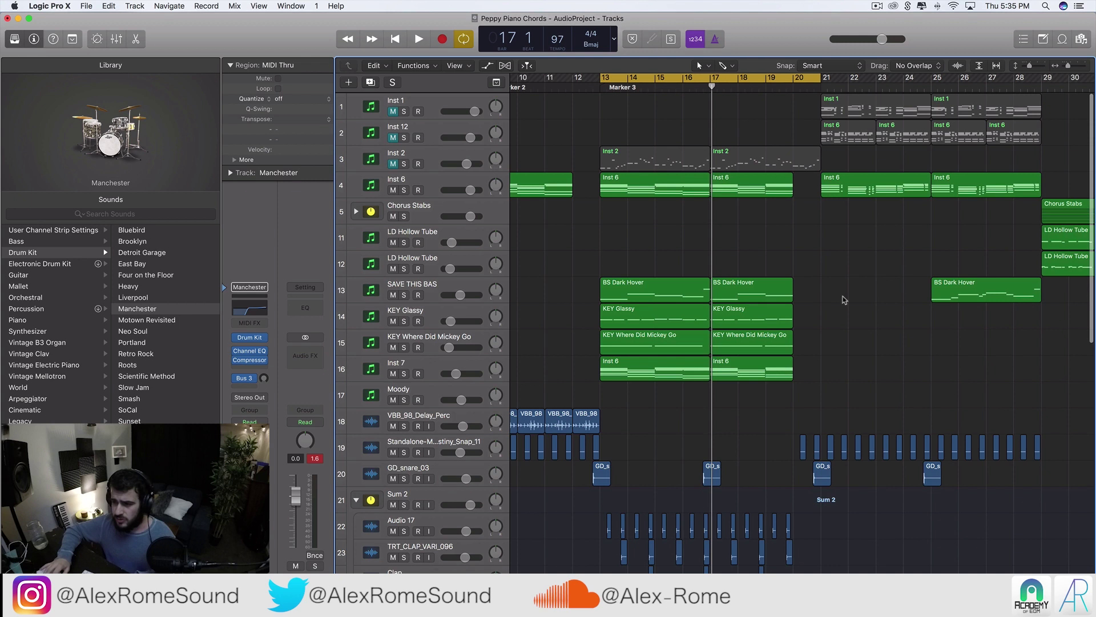
{"action": "key", "text": "space"}
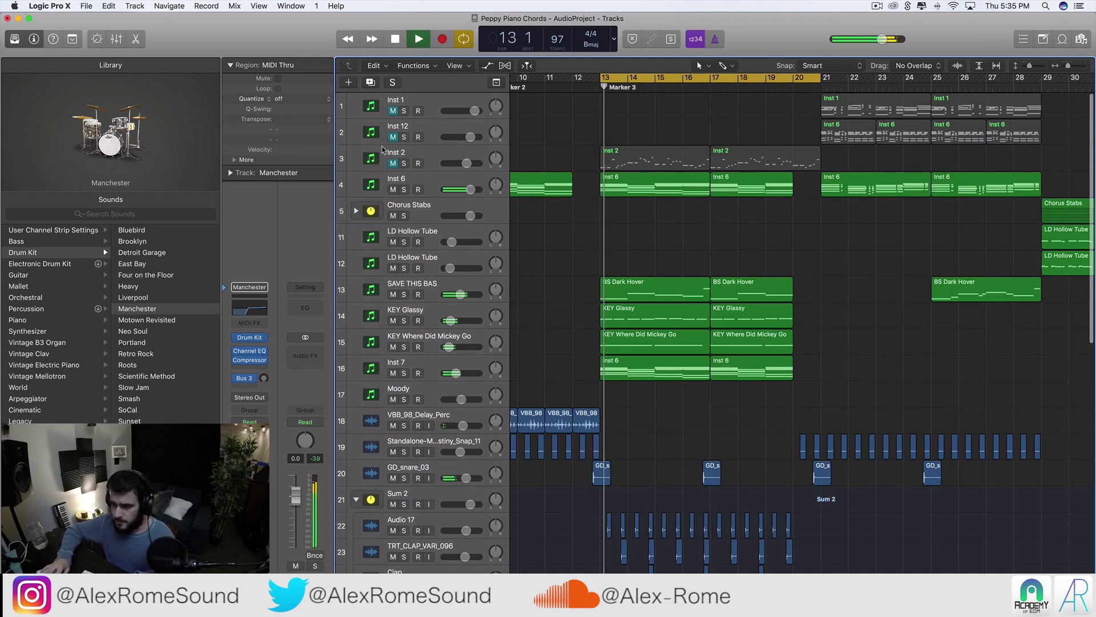
{"action": "left_click", "coordinate": [404, 189]}
{"action": "left_click", "coordinate": [410, 182]}
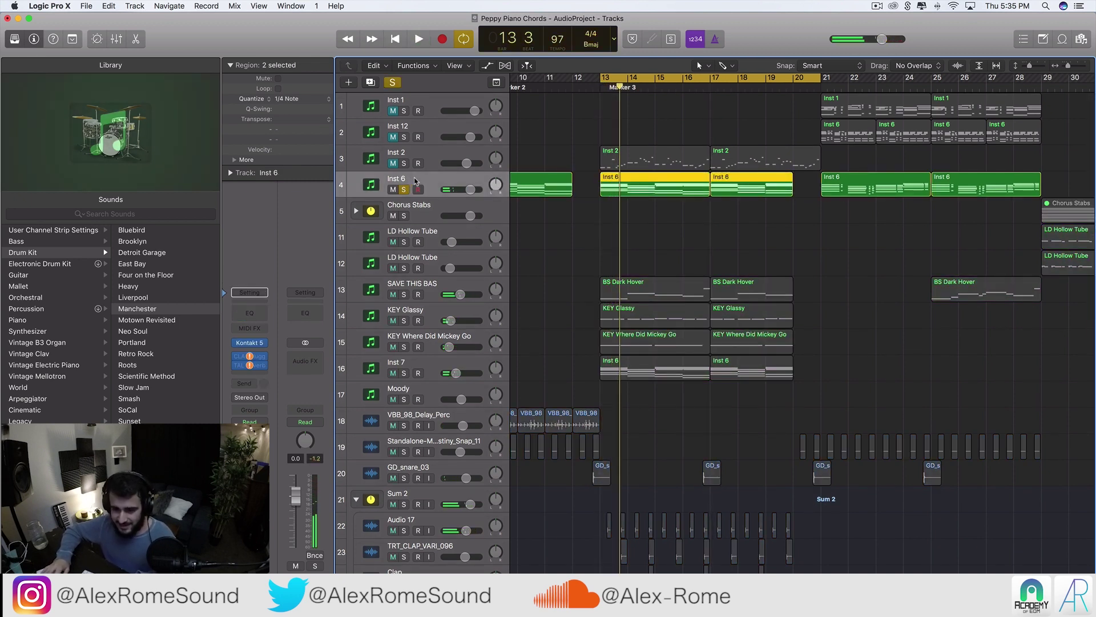
{"action": "left_click", "coordinate": [263, 374]}
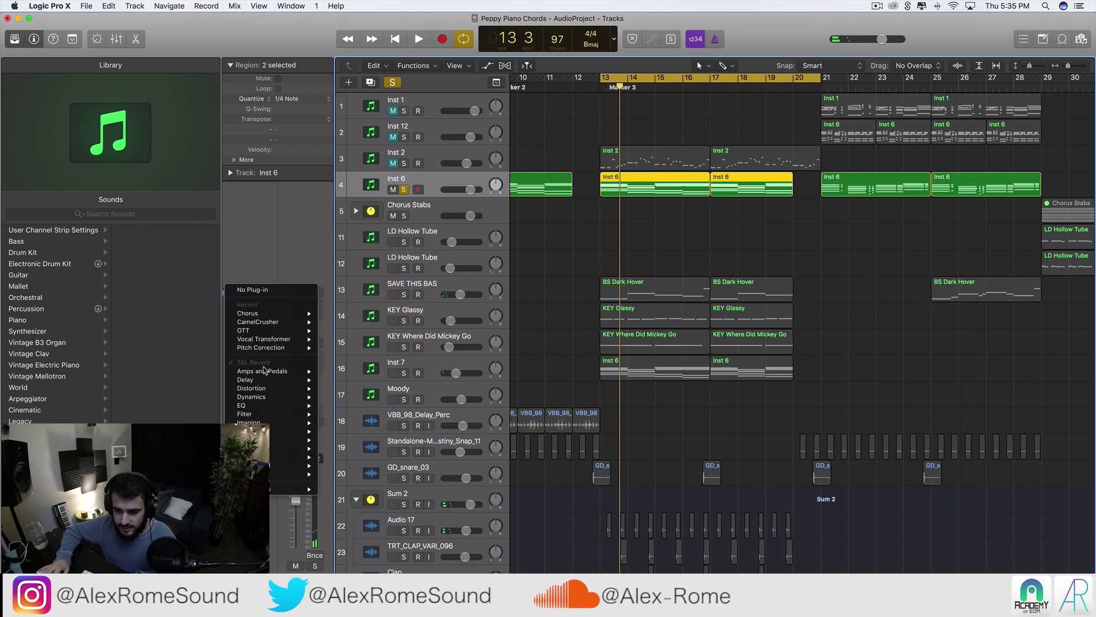
{"action": "left_click", "coordinate": [245, 290]}
{"action": "left_click", "coordinate": [263, 352]}
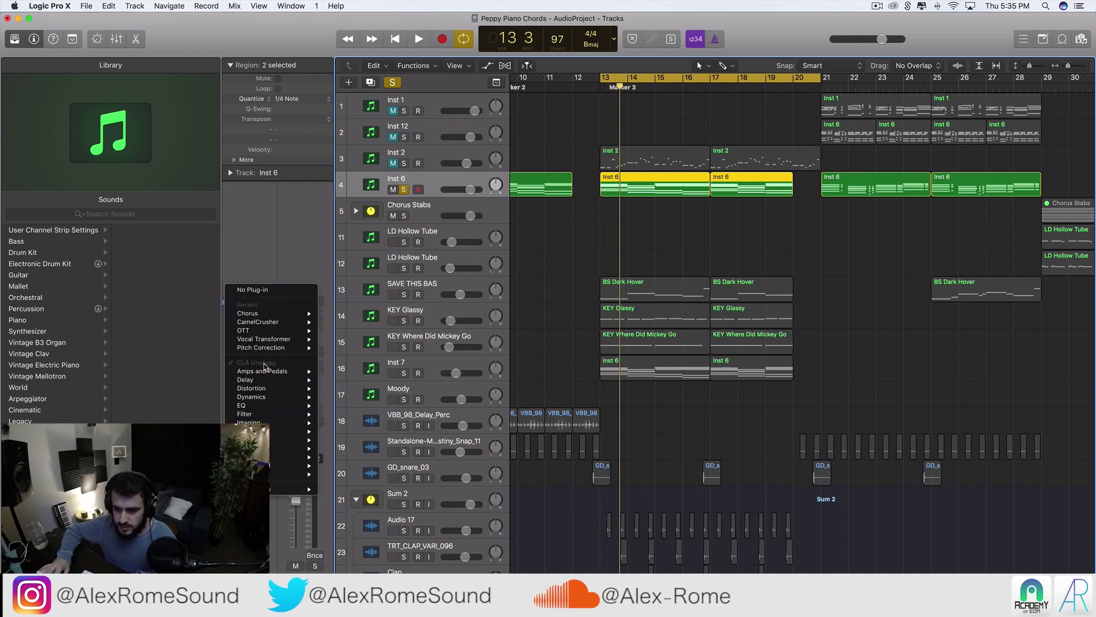
{"action": "left_click", "coordinate": [531, 156]}
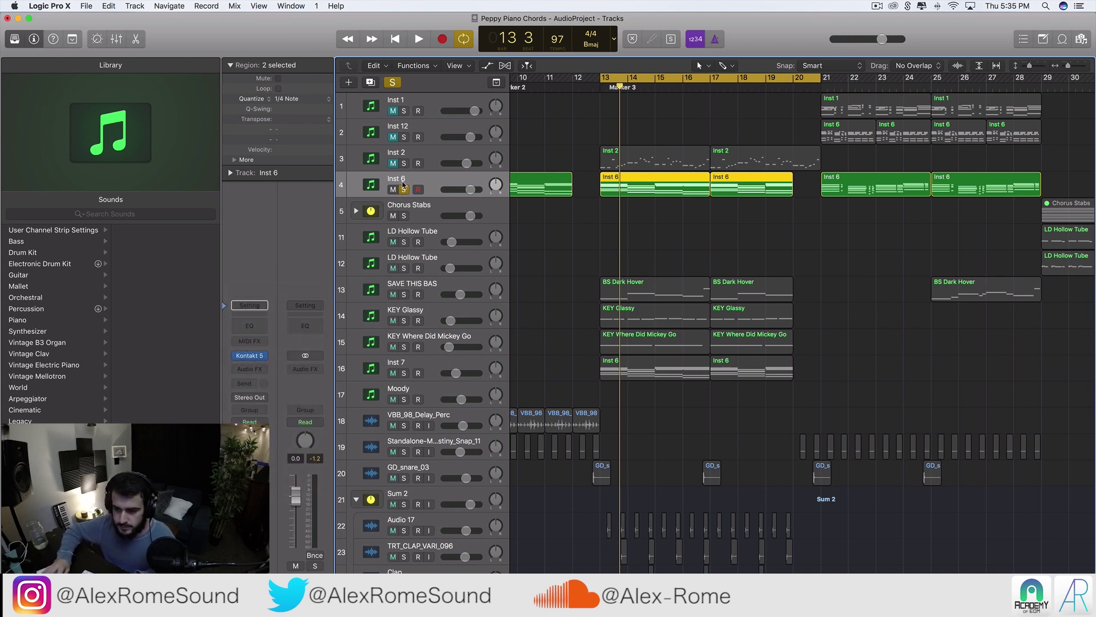
- Open The Giant in Kontakt on Inst 6, switch off its Space effect and close the instrument
{"action": "key", "text": "space"}
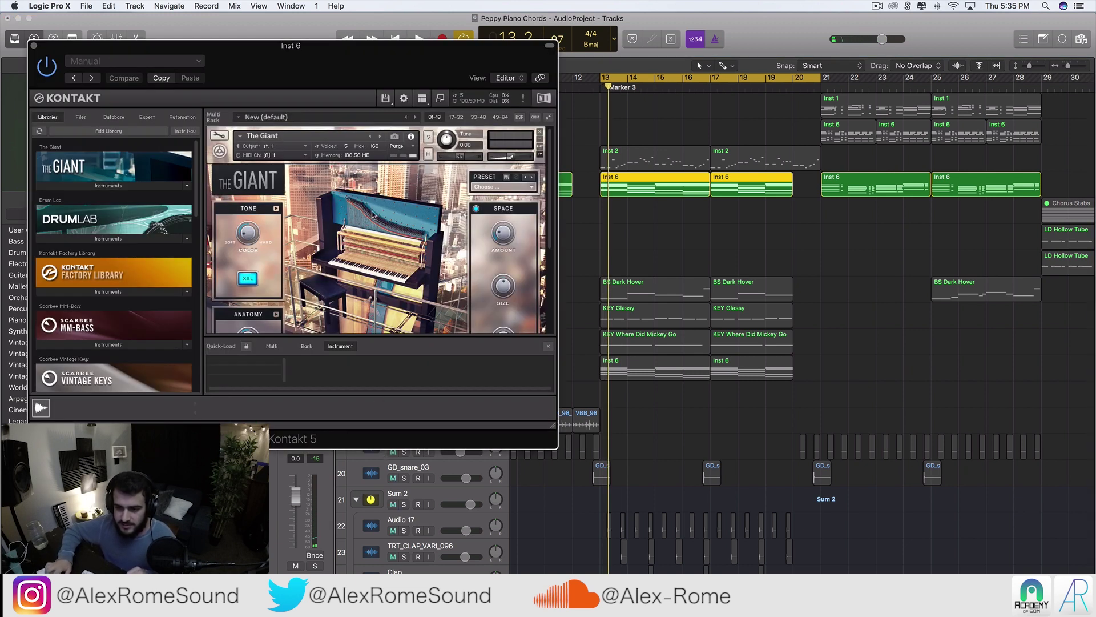
{"action": "scroll", "coordinate": [372, 215], "scroll_direction": "down", "scroll_amount": 3}
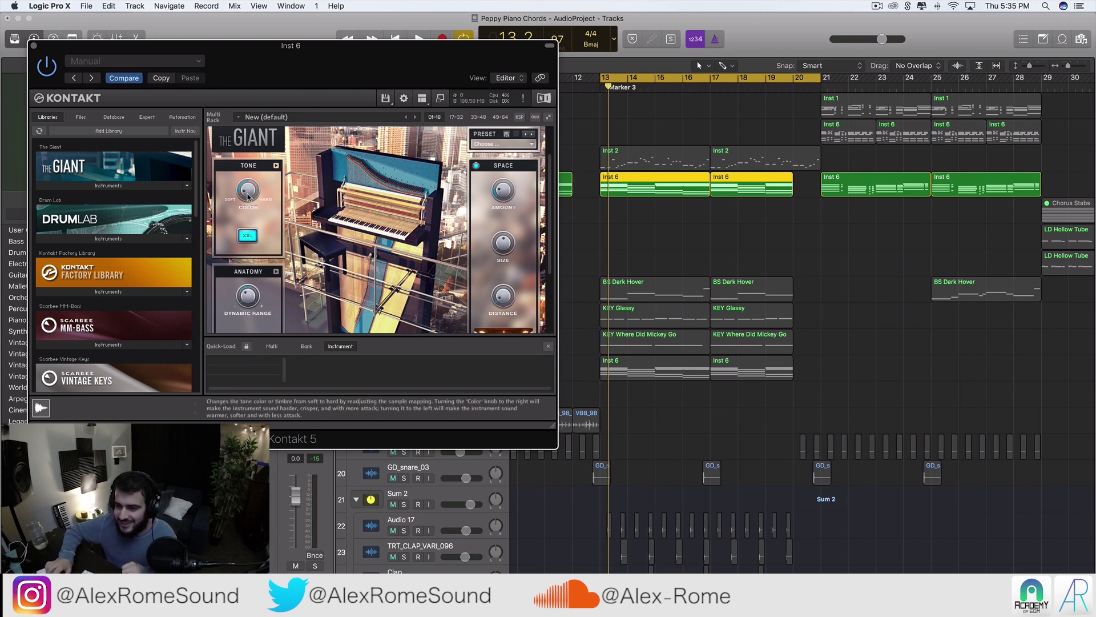
{"action": "scroll", "coordinate": [483, 221], "scroll_direction": "up", "scroll_amount": 3}
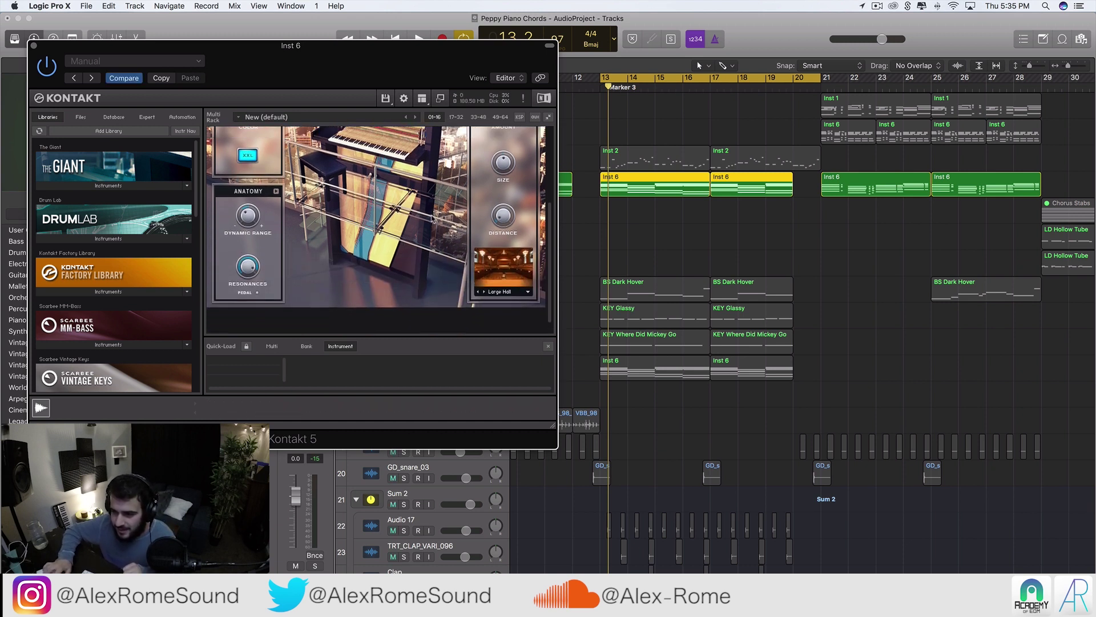
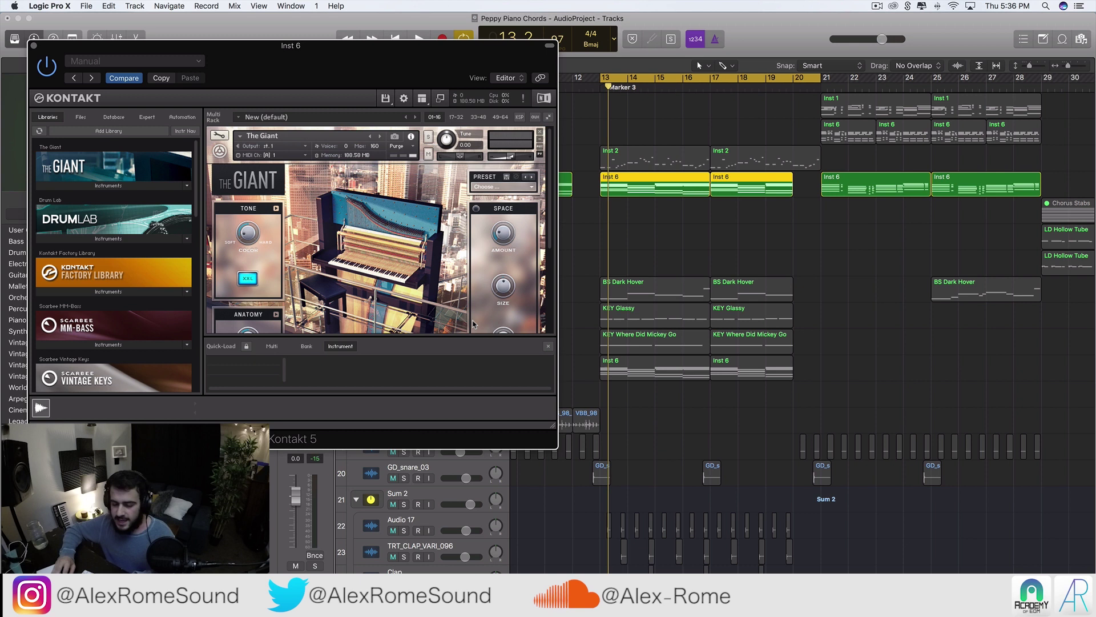
{"action": "scroll", "coordinate": [486, 256], "scroll_direction": "down", "scroll_amount": 5}
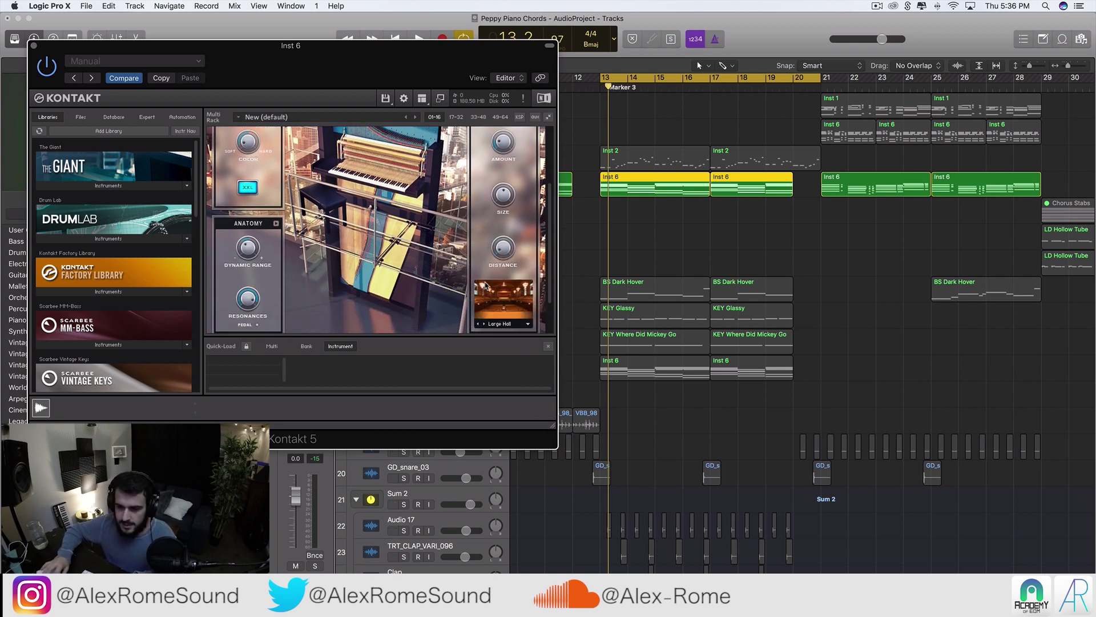
{"action": "scroll", "coordinate": [461, 242], "scroll_direction": "up", "scroll_amount": 5}
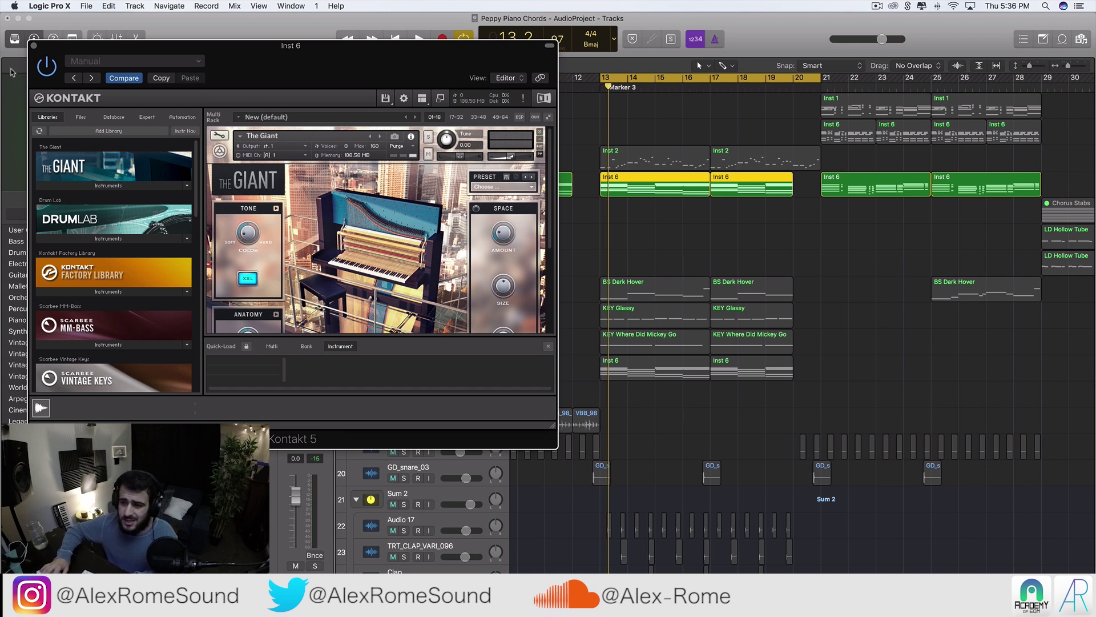
{"action": "left_click", "coordinate": [35, 47]}
- Audition the soloed piano, recheck its Kontakt settings, and unsolo Inst 6 to play it within the full mix
{"action": "key", "text": "space"}
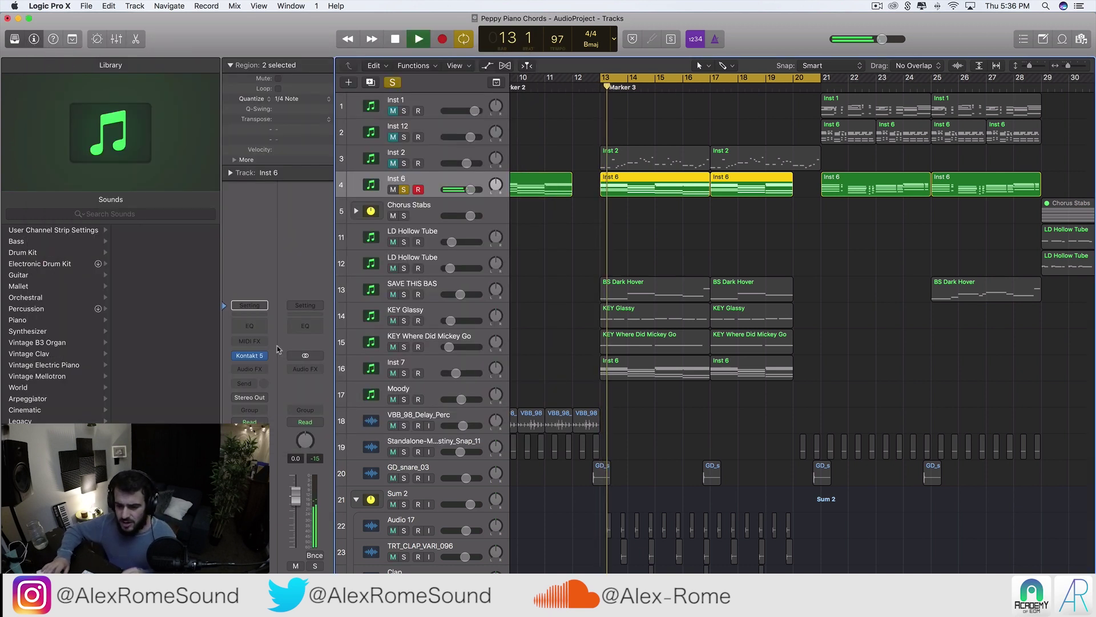
{"action": "key", "text": "space"}
{"action": "left_click", "coordinate": [251, 355]}
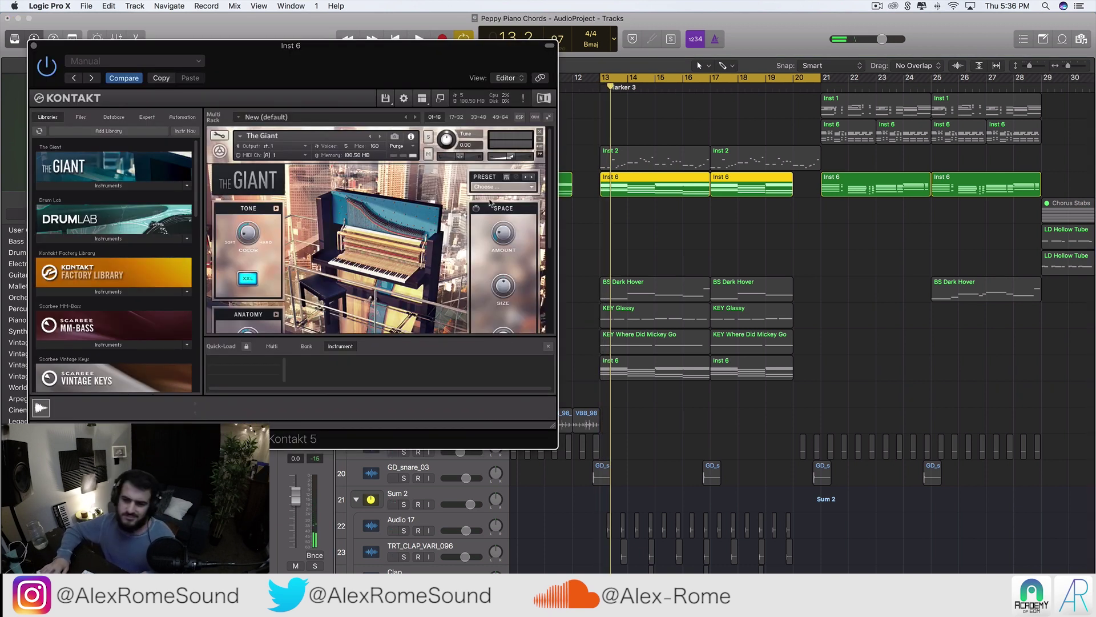
{"action": "left_click", "coordinate": [35, 45]}
{"action": "left_click", "coordinate": [403, 190]}
{"action": "scroll", "coordinate": [842, 280], "scroll_direction": "right", "scroll_amount": 3}
{"action": "left_click", "coordinate": [840, 269]}
{"action": "key", "text": "space"}
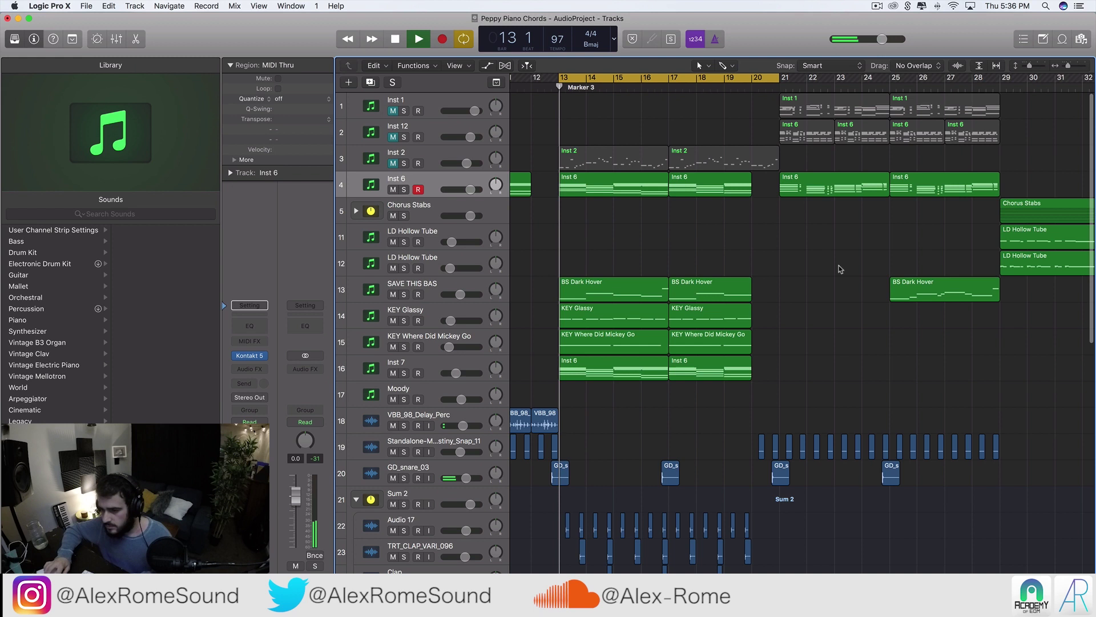
- Solo the SAVE THIS BAS track and duplicate the Inst 7 track without its regions
{"action": "scroll", "coordinate": [840, 269], "scroll_direction": "down", "scroll_amount": 3}
{"action": "scroll", "coordinate": [715, 300], "scroll_direction": "down", "scroll_amount": 3}
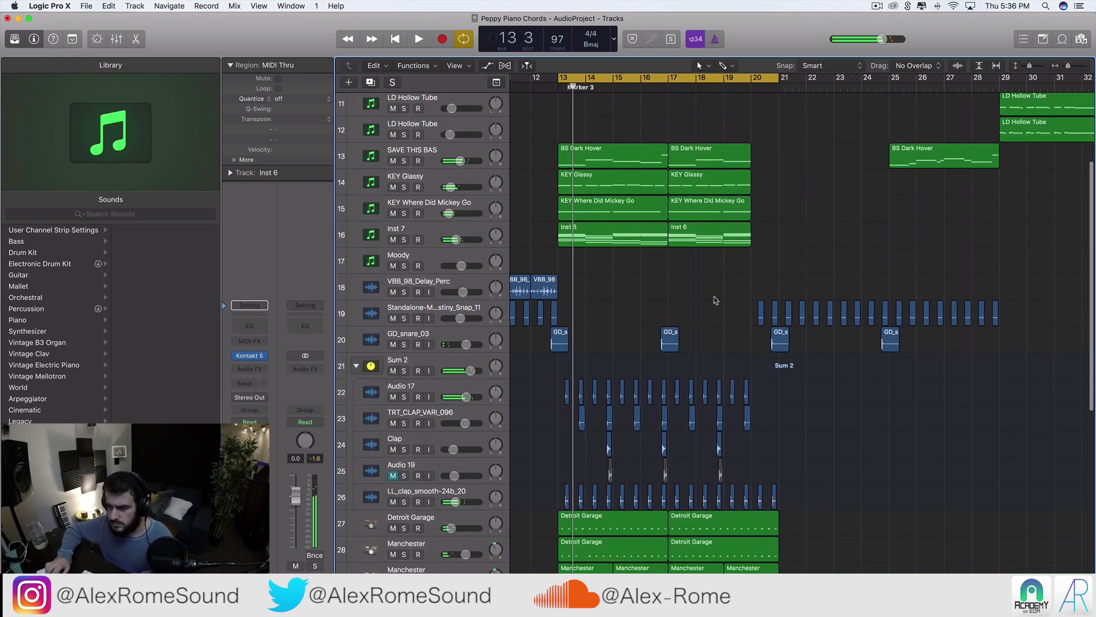
{"action": "scroll", "coordinate": [715, 299], "scroll_direction": "up", "scroll_amount": 1}
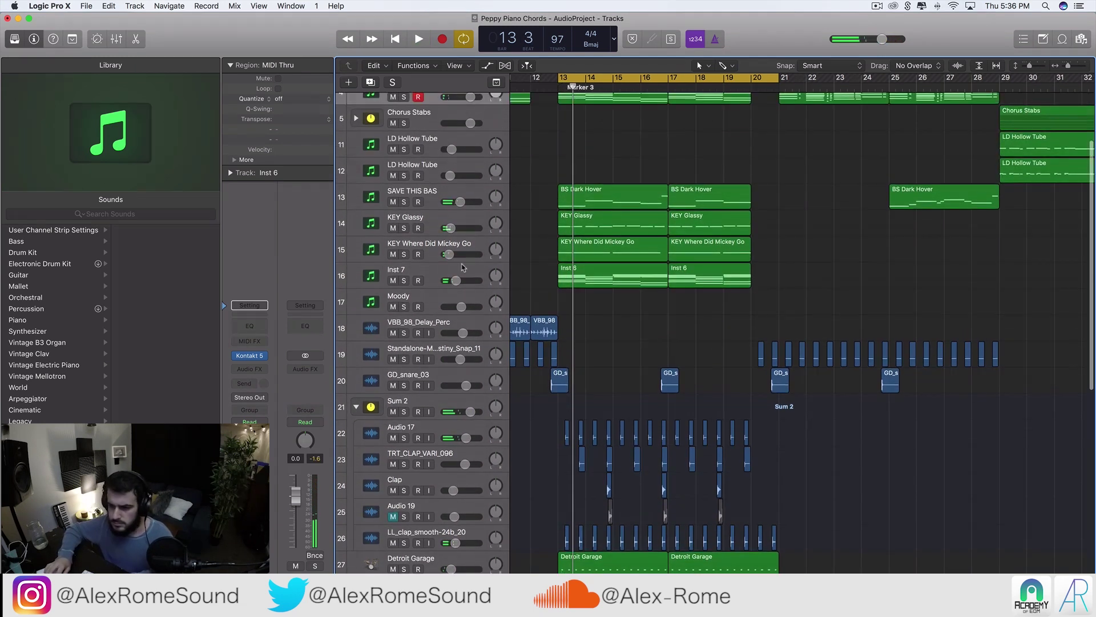
{"action": "left_click", "coordinate": [428, 268]}
{"action": "key", "text": "space"}
{"action": "key", "text": "space"}
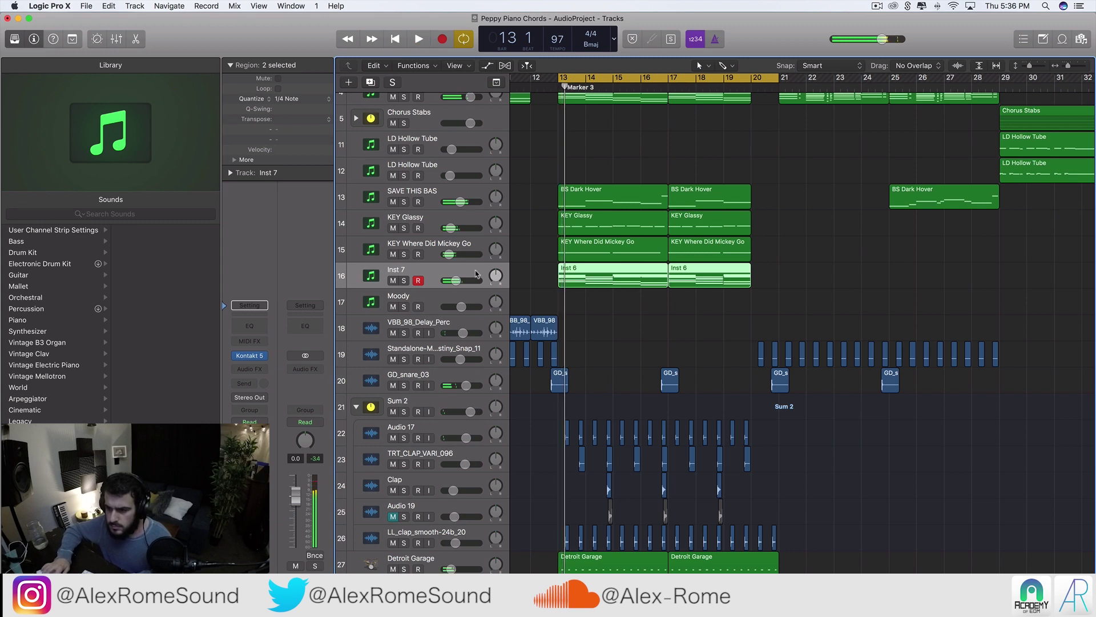
{"action": "left_click", "coordinate": [404, 202]}
{"action": "key", "text": "space"}
{"action": "key", "text": "space"}
{"action": "left_click", "coordinate": [371, 82]}
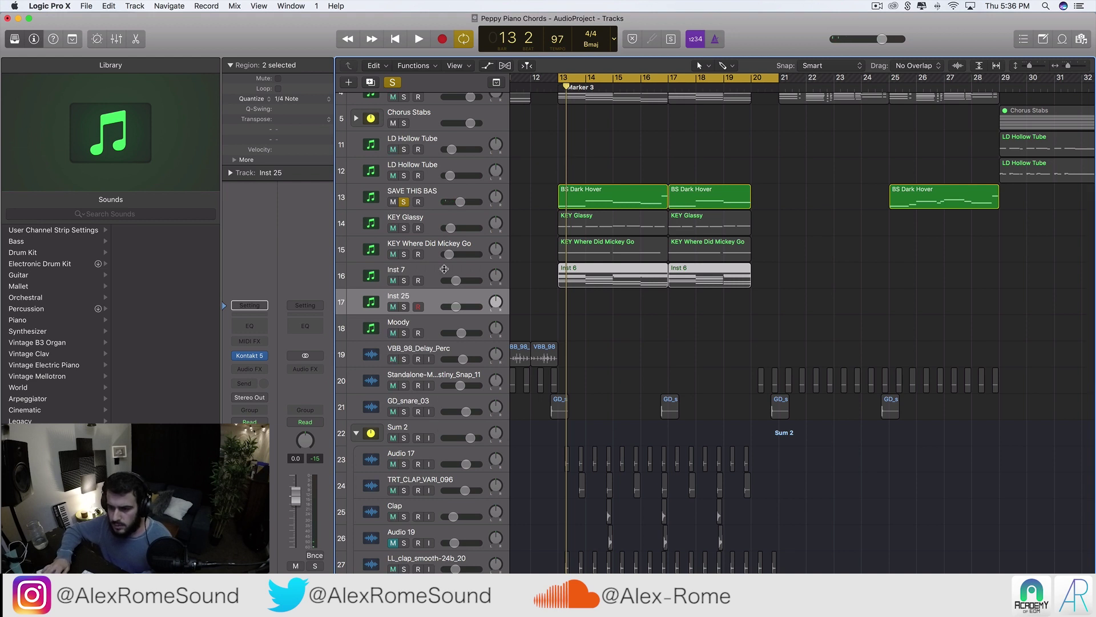
- Open the first BS Dark Hover region of SAVE THIS BAS in the piano roll and play from its first note
{"action": "left_click", "coordinate": [423, 190]}
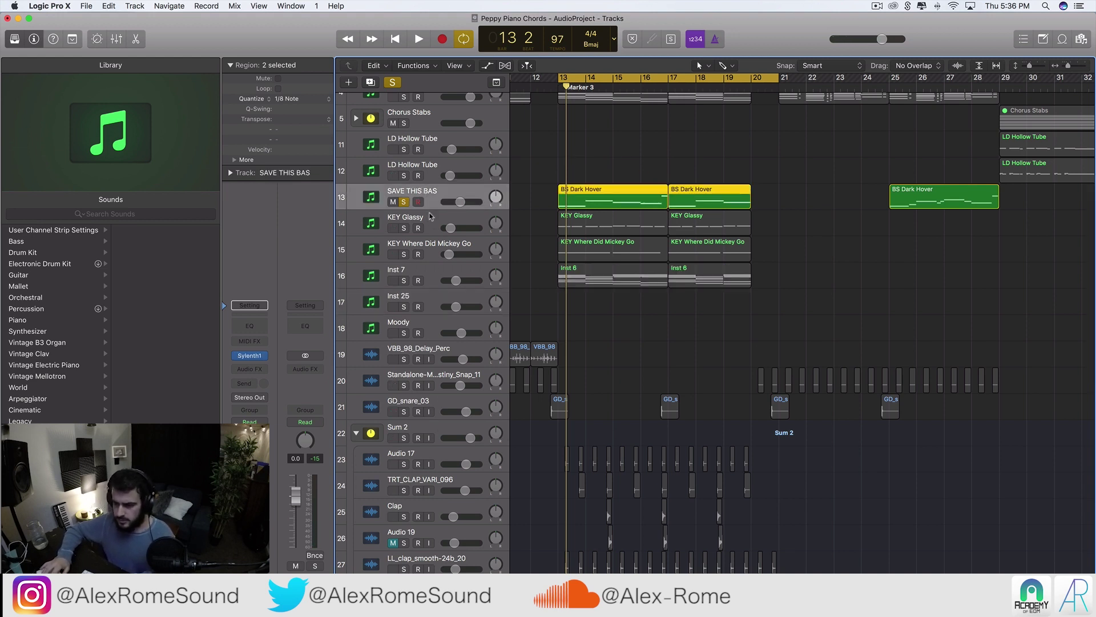
{"action": "double_click", "coordinate": [612, 198]}
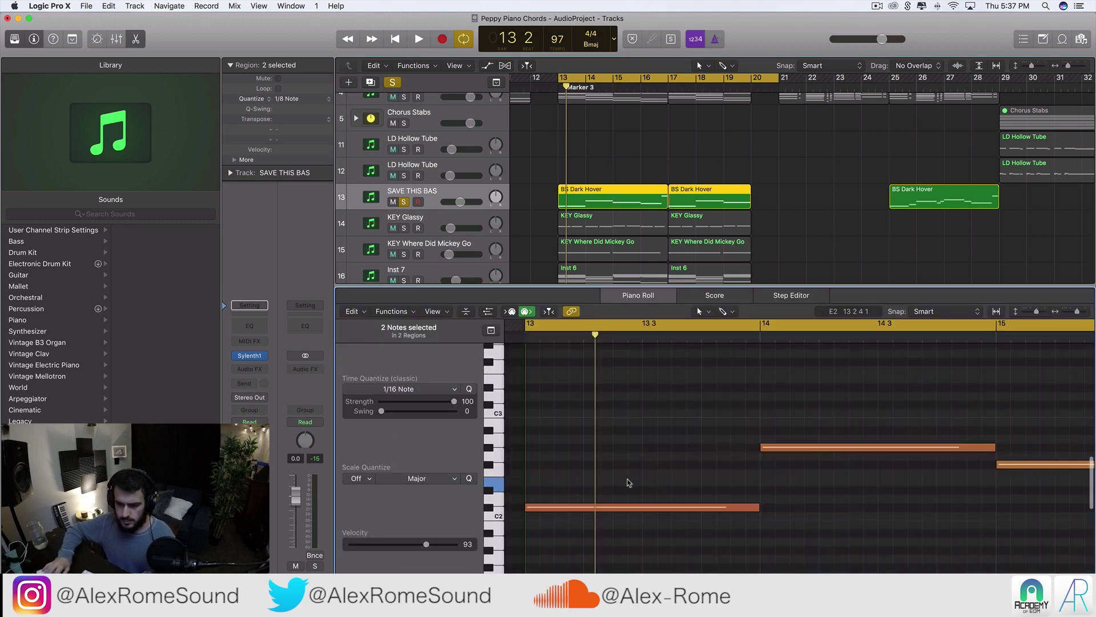
{"action": "left_click", "coordinate": [629, 506]}
{"action": "key", "text": "space"}
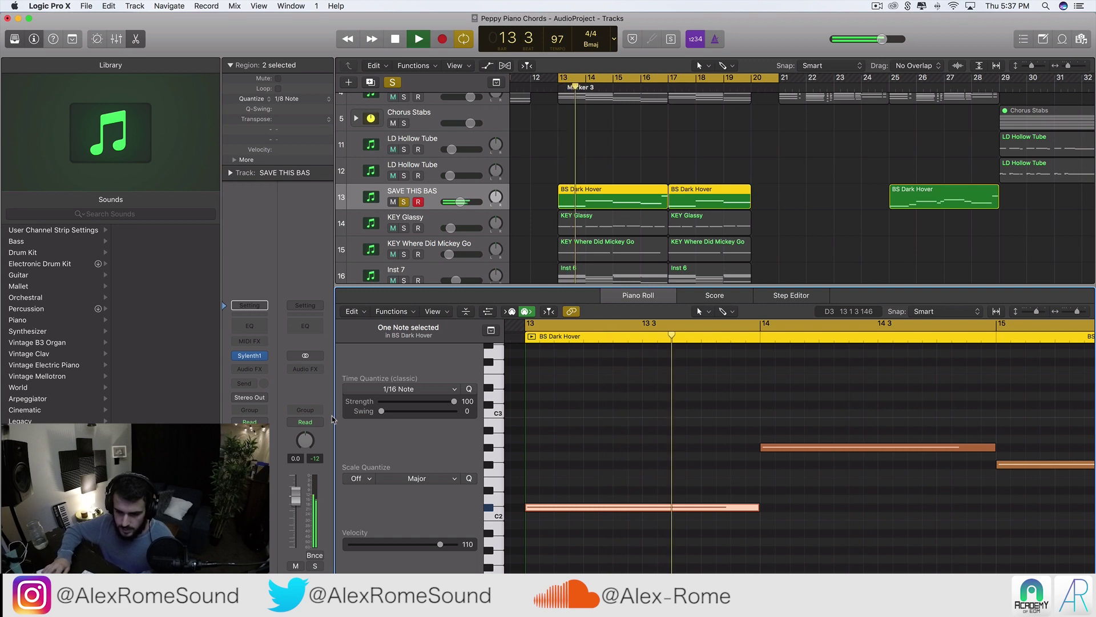
- Insert a stereo Channel EQ after Sylenth1 on the SAVE THIS BAS track
{"action": "key", "text": "space"}
{"action": "left_click", "coordinate": [250, 357]}
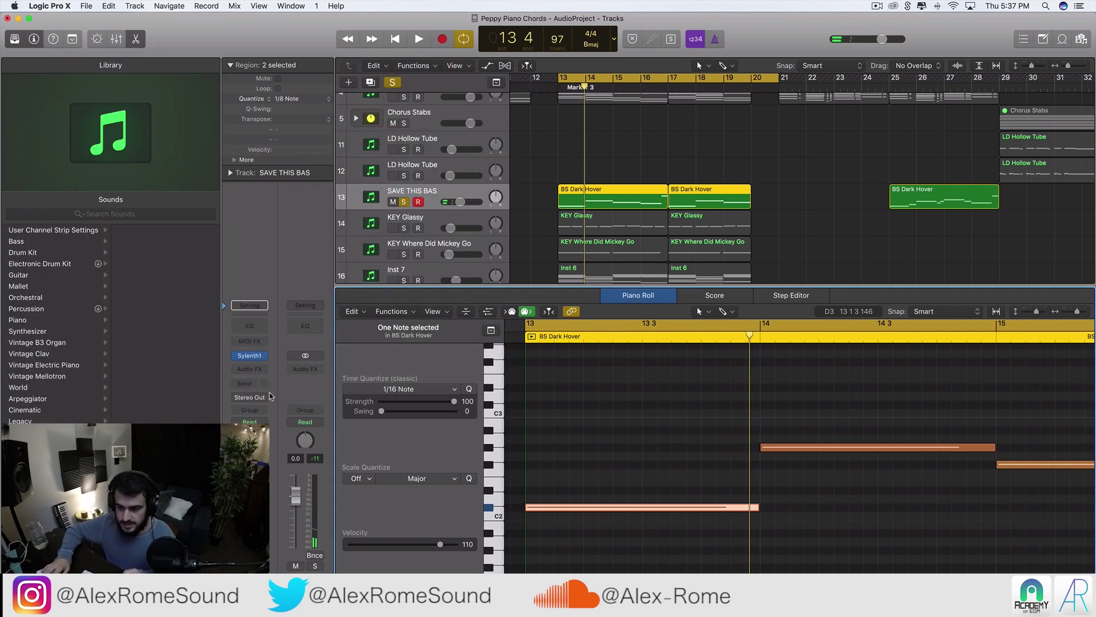
{"action": "left_click", "coordinate": [263, 370]}
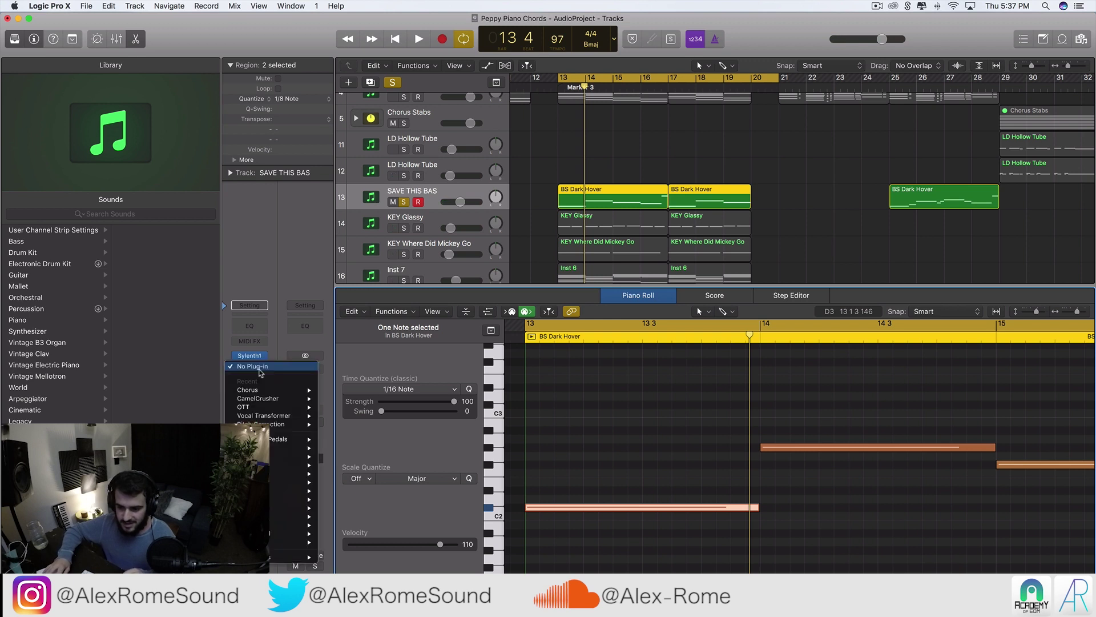
{"action": "mouse_move", "coordinate": [297, 473]}
{"action": "mouse_move", "coordinate": [377, 474]}
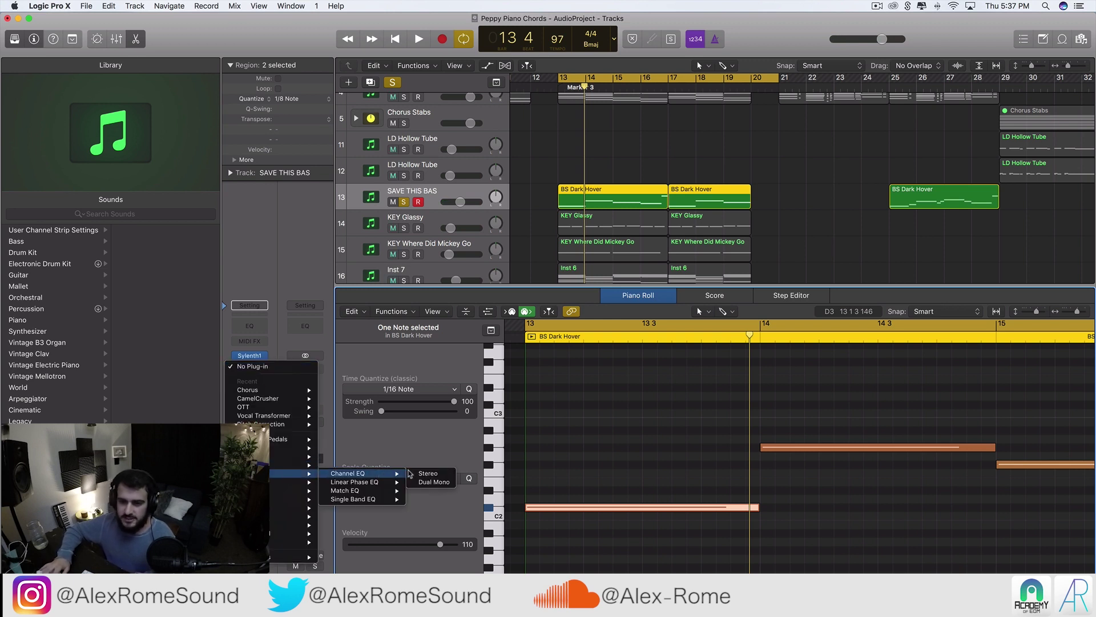
{"action": "left_click", "coordinate": [421, 474]}
- Roll off the low frequencies of the SAVE THIS BAS track in its Channel EQ while auditioning, and close the EQ
{"action": "left_click_drag", "start_coordinate": [63, 228], "coordinate": [250, 234]}
{"action": "key", "text": "space"}
{"action": "left_click_drag", "start_coordinate": [67, 257], "coordinate": [168, 228]}
{"action": "key", "text": "space"}
{"action": "key", "text": "super+w"}
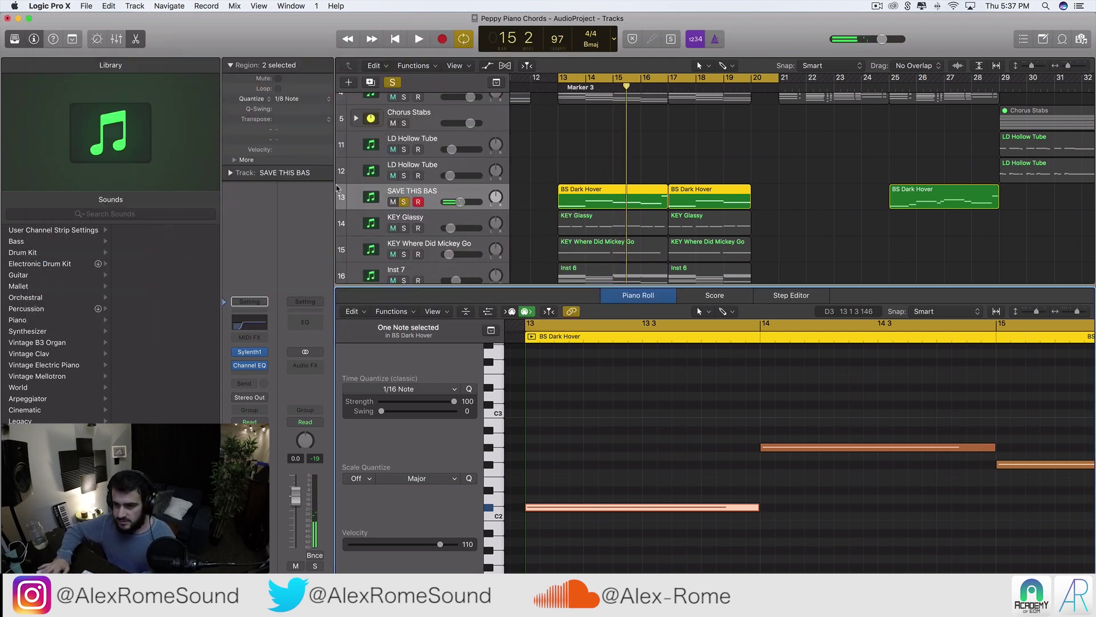
- Duplicate the SAVE THIS BAS track with its settings, paste the two BS Dark Hover regions at bar 13, and unsolo the original track
{"action": "left_click", "coordinate": [370, 81]}
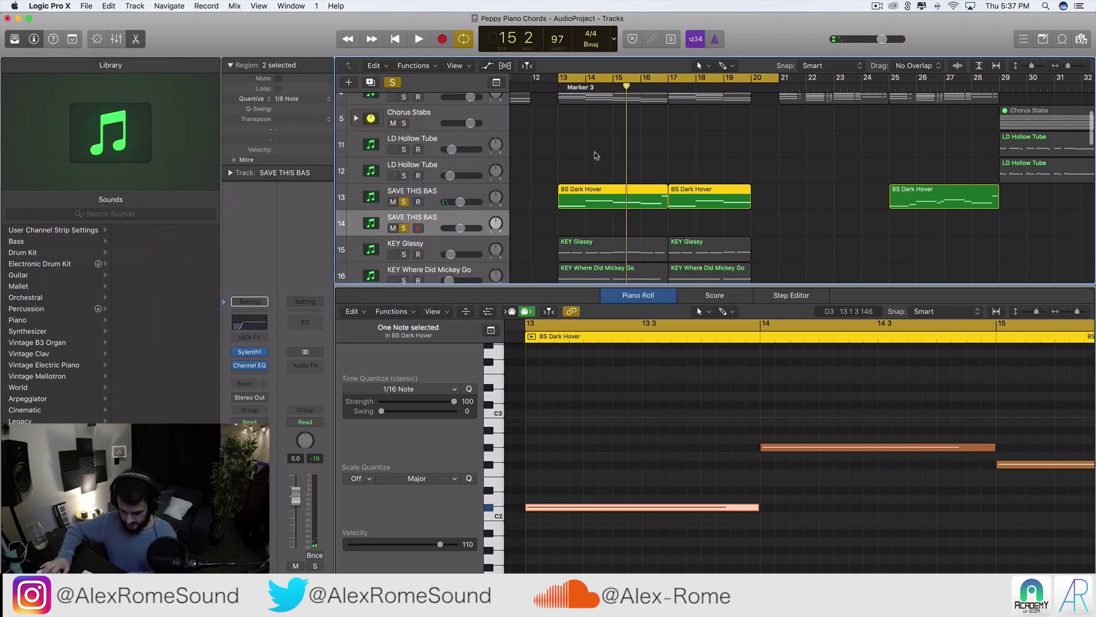
{"action": "key", "text": "Return"}
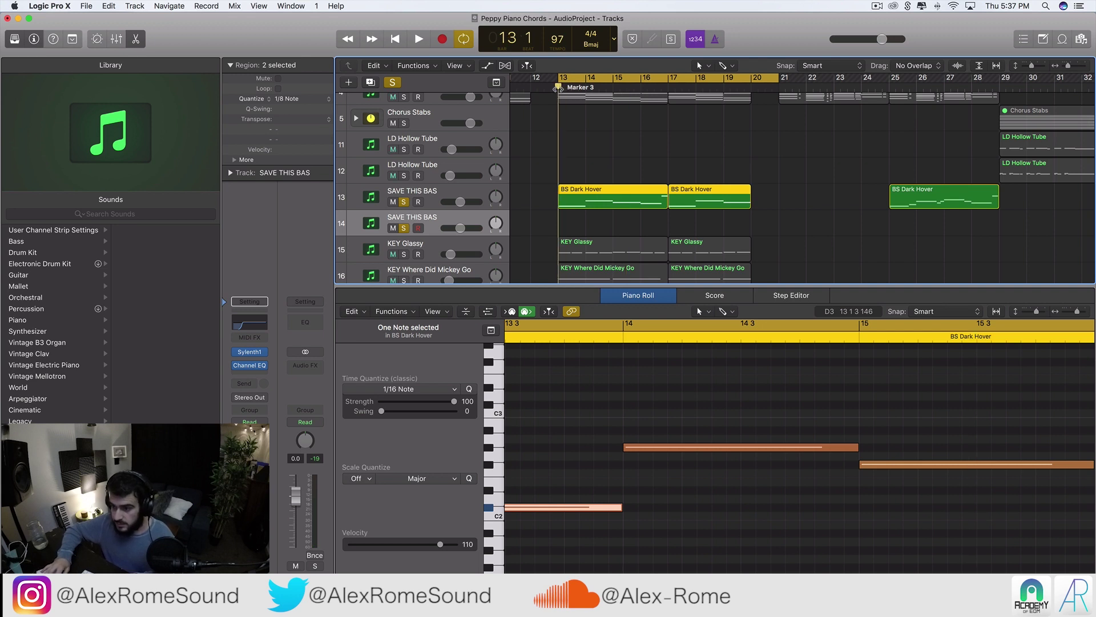
{"action": "key", "text": "super+v"}
{"action": "left_click", "coordinate": [405, 202]}
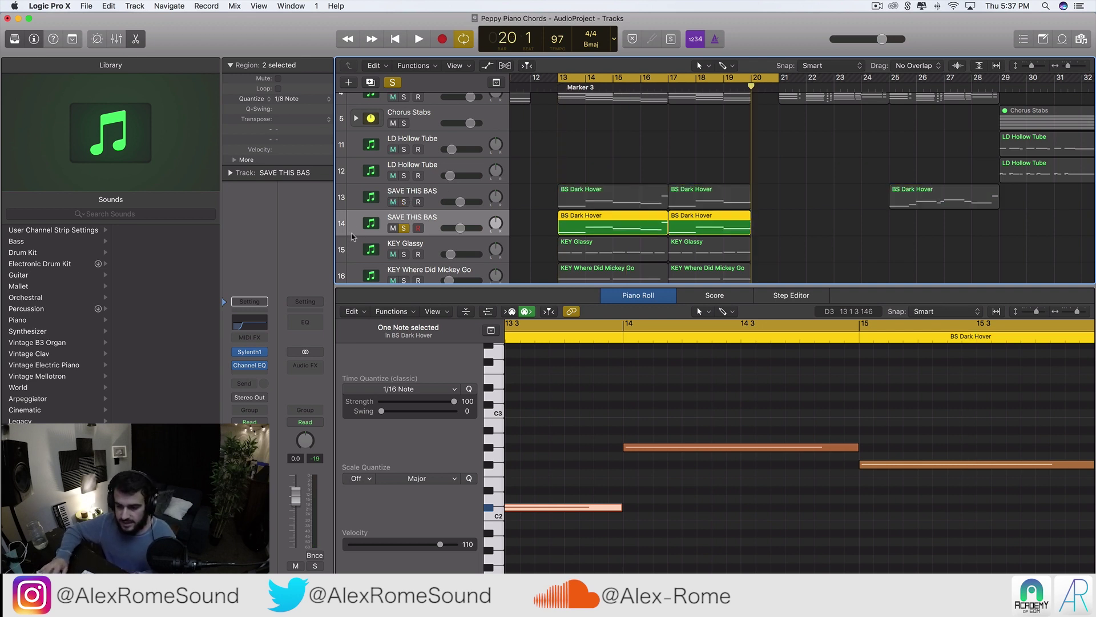
- Reset the duplicated bass track's Sylenth1 to the Init preset
{"action": "left_click", "coordinate": [250, 353]}
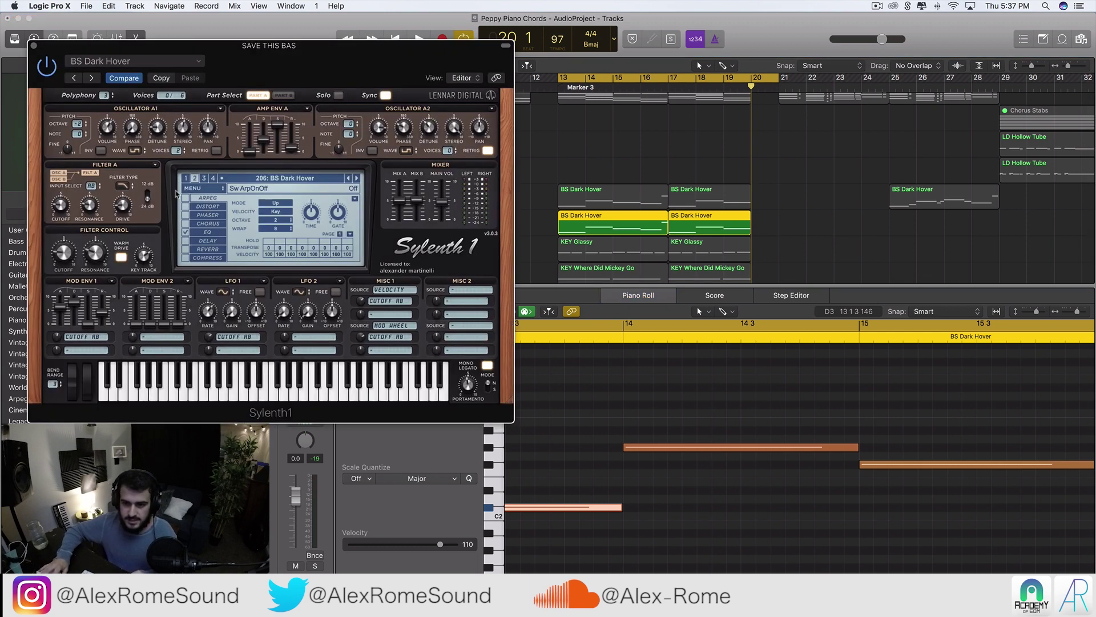
{"action": "left_click", "coordinate": [138, 150]}
{"action": "left_click", "coordinate": [149, 175]}
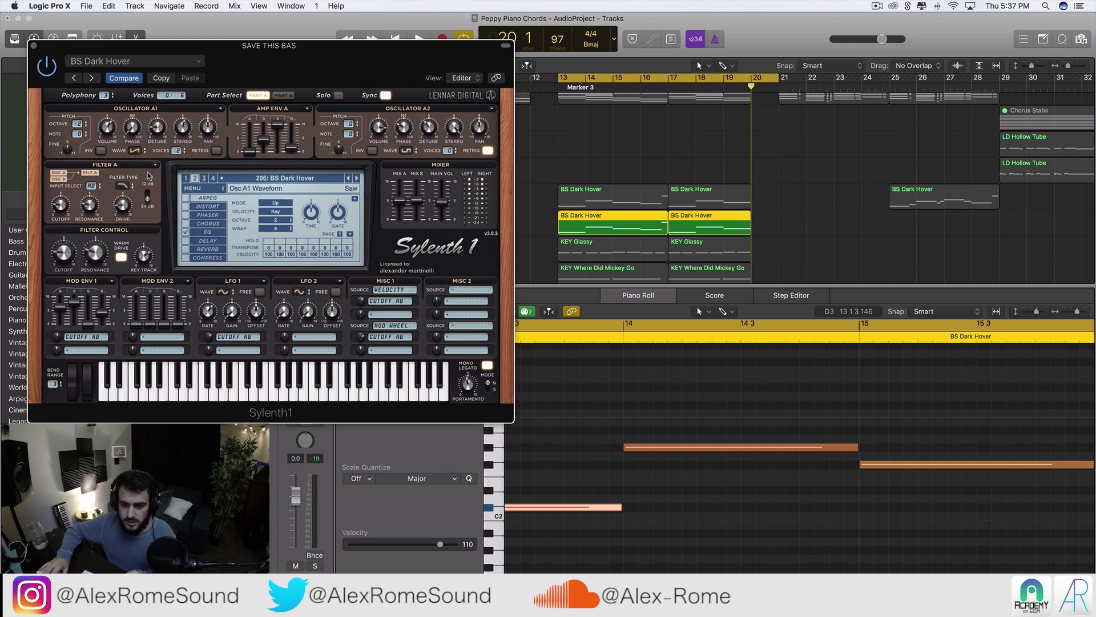
{"action": "left_click", "coordinate": [206, 186]}
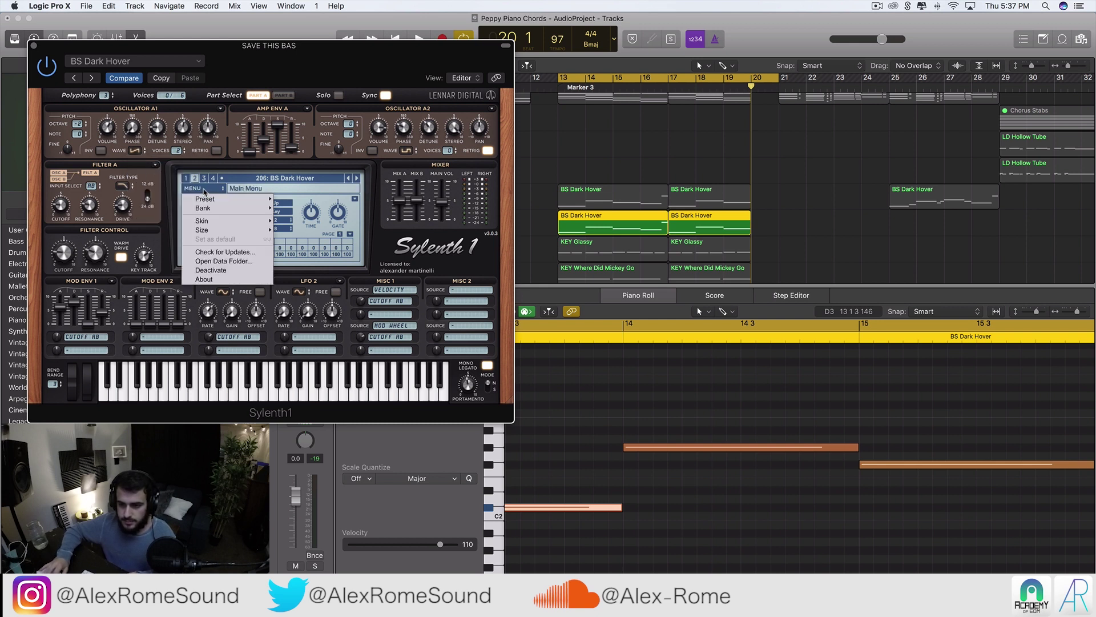
{"action": "mouse_move", "coordinate": [240, 199]}
{"action": "left_click", "coordinate": [330, 254]}
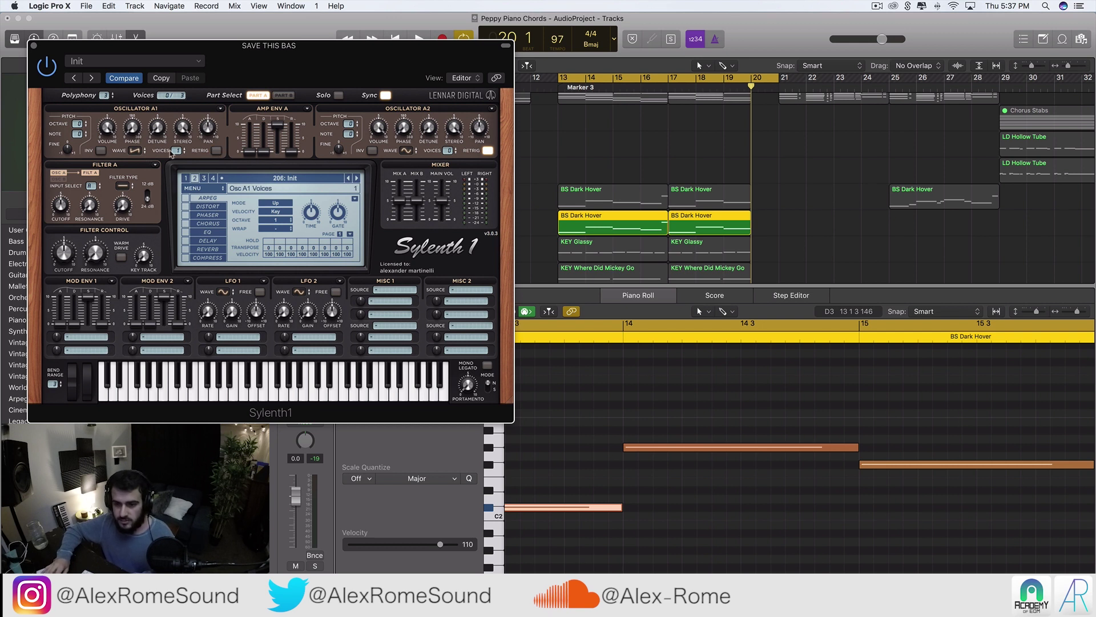
- Set oscillator A1's wave to Sine and adjust its octave while the bass plays
{"action": "left_click", "coordinate": [138, 150]}
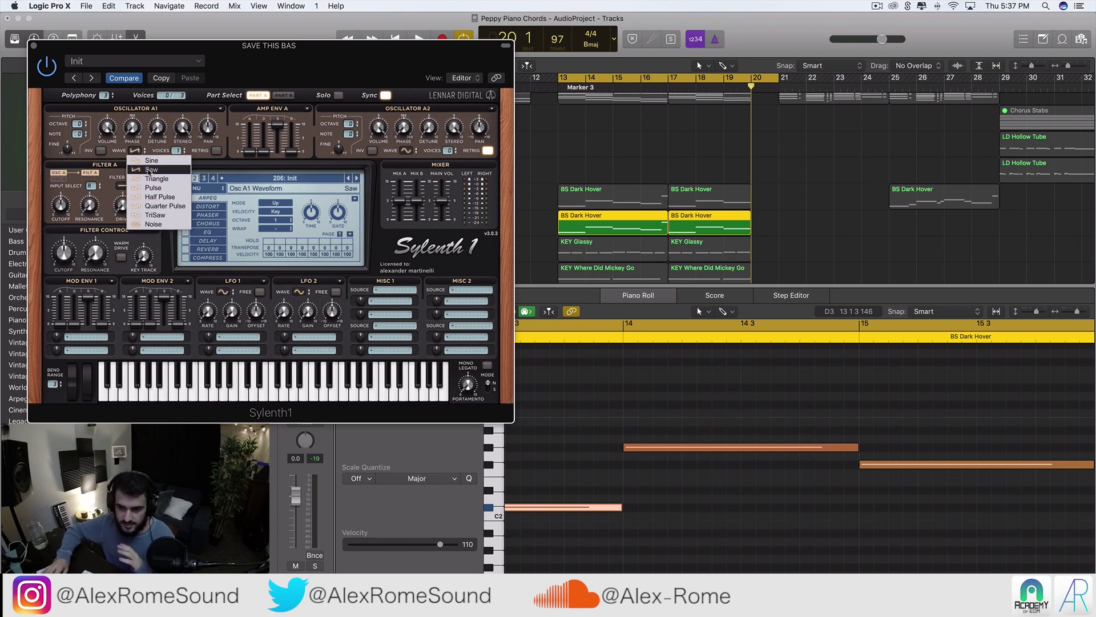
{"action": "left_click", "coordinate": [151, 161]}
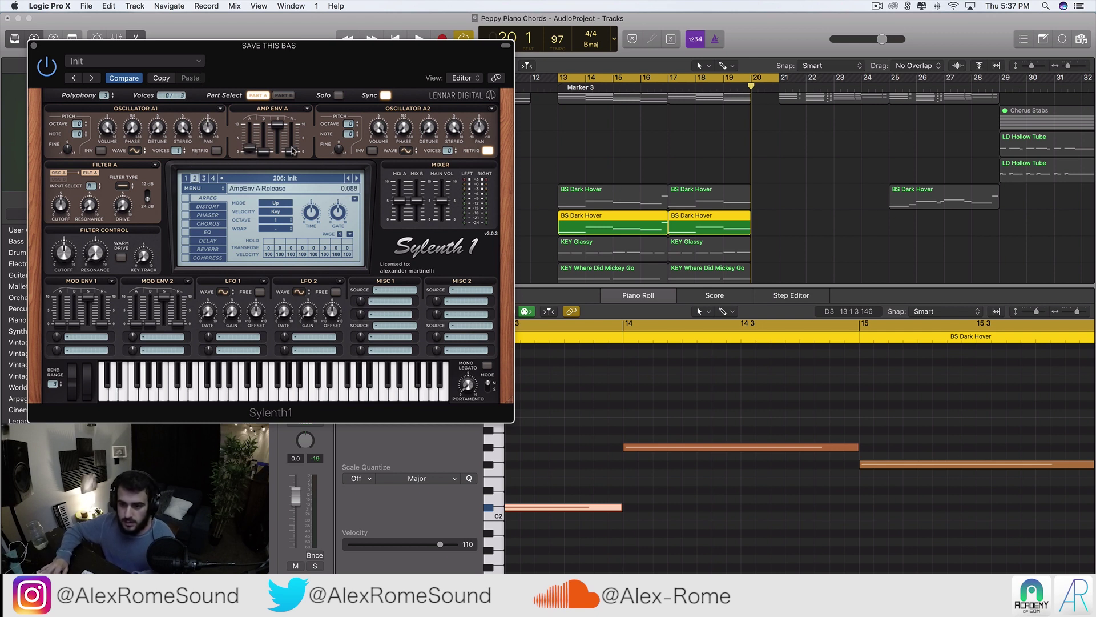
{"action": "key", "text": "space"}
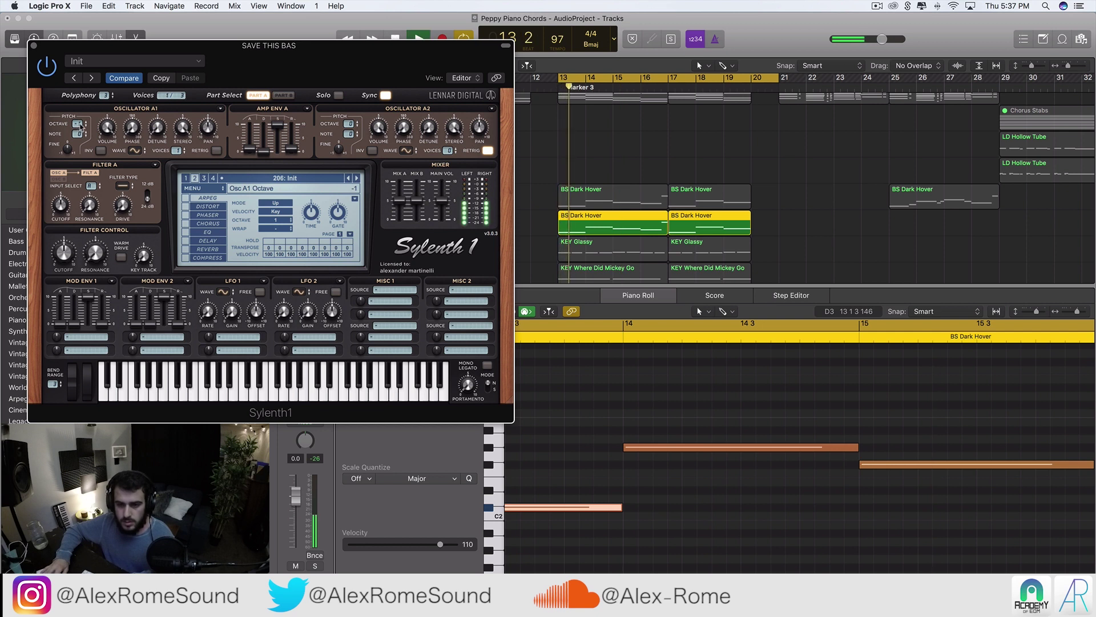
{"action": "left_click_drag", "start_coordinate": [77, 132], "coordinate": [77, 137]}
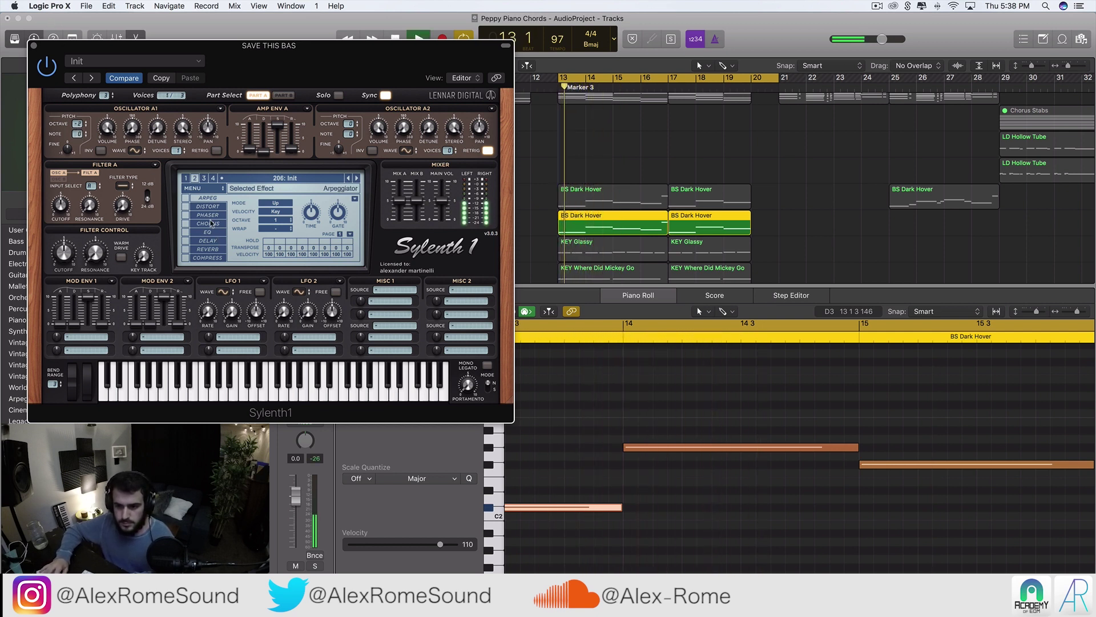
- Enable OverDrive distortion in Sylenth1 with an amount of about 2.689, hide the plug-in, and unsolo the duplicated bass track
{"action": "left_click", "coordinate": [185, 206]}
{"action": "left_click_drag", "start_coordinate": [275, 267], "coordinate": [275, 263]}
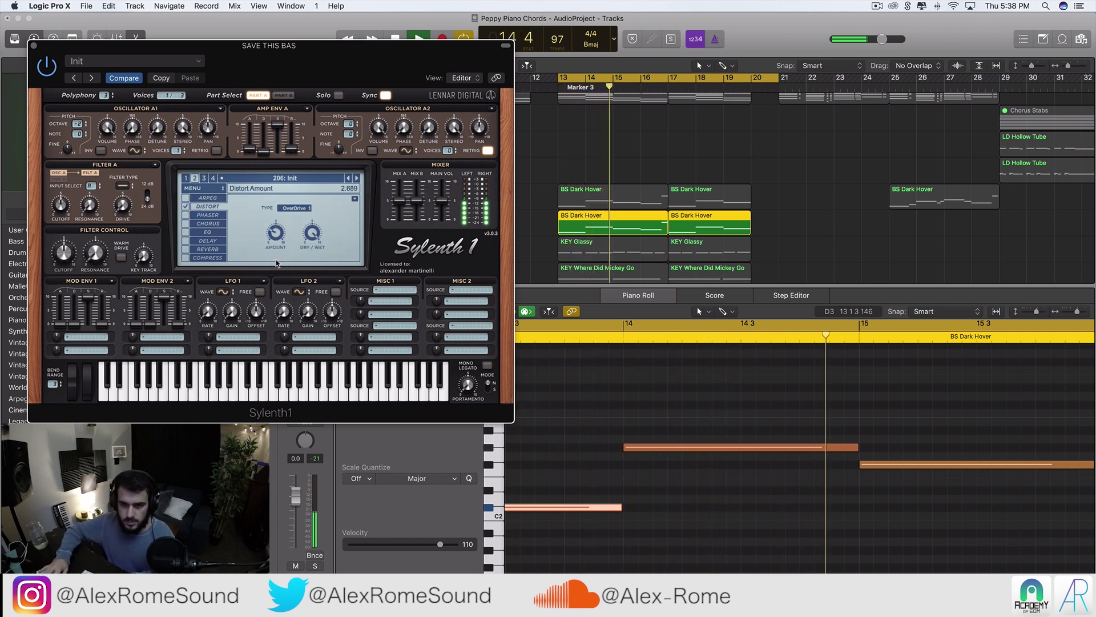
{"action": "key", "text": "v"}
{"action": "key", "text": "space"}
{"action": "left_click", "coordinate": [403, 228]}
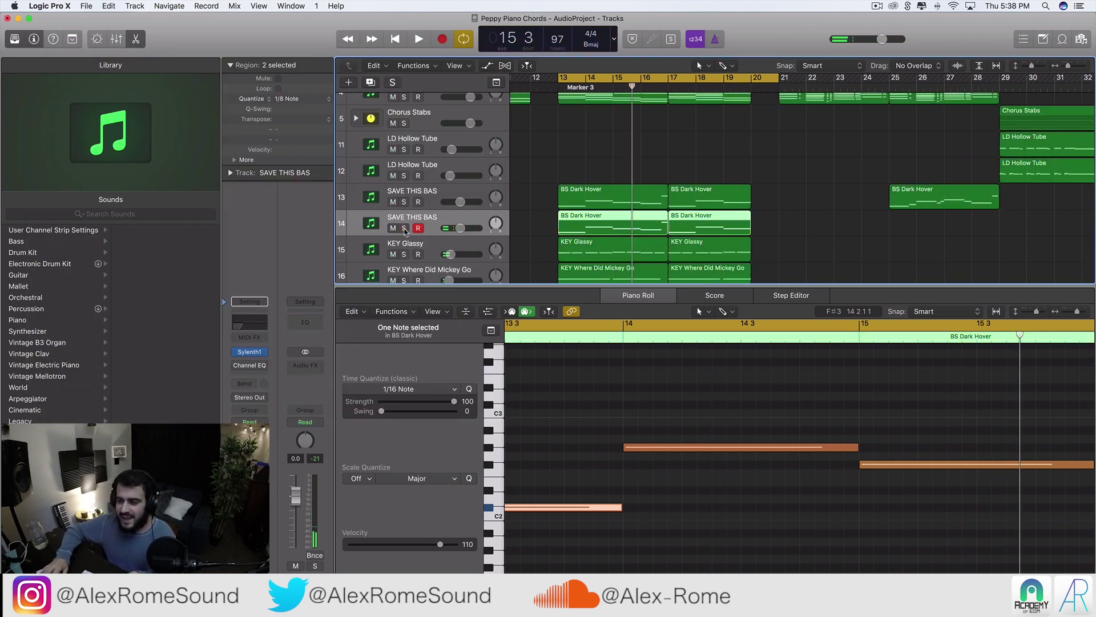
- Group the two SAVE THIS BAS tracks into a summing track stack
{"action": "left_click", "coordinate": [424, 194], "text": "shift"}
{"action": "right_click", "coordinate": [432, 222]}
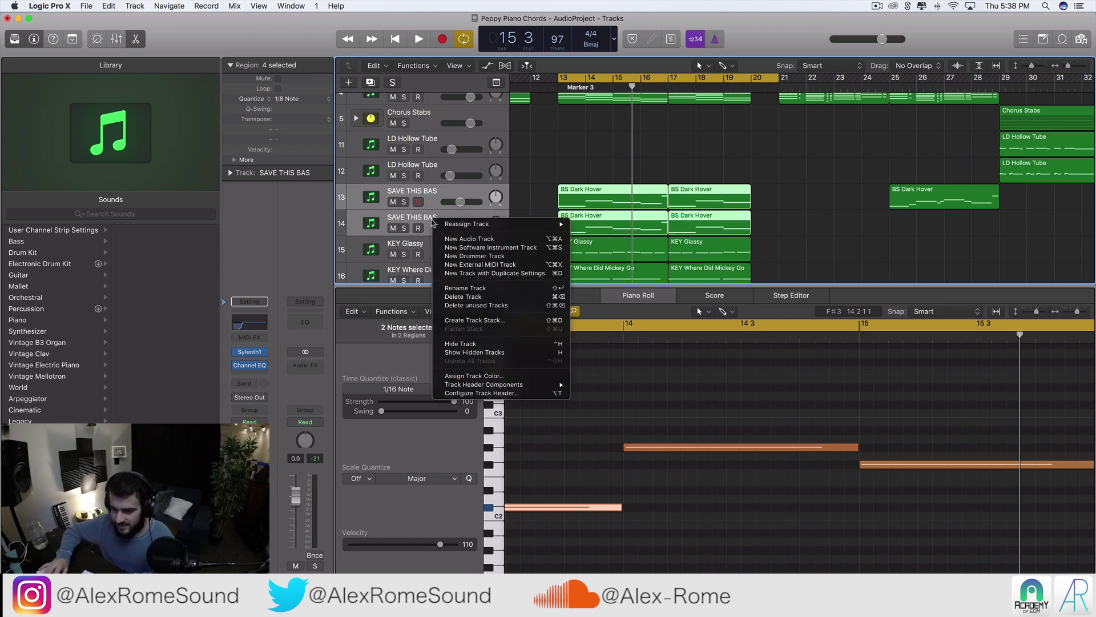
{"action": "left_click", "coordinate": [467, 322]}
{"action": "left_click", "coordinate": [617, 107]}
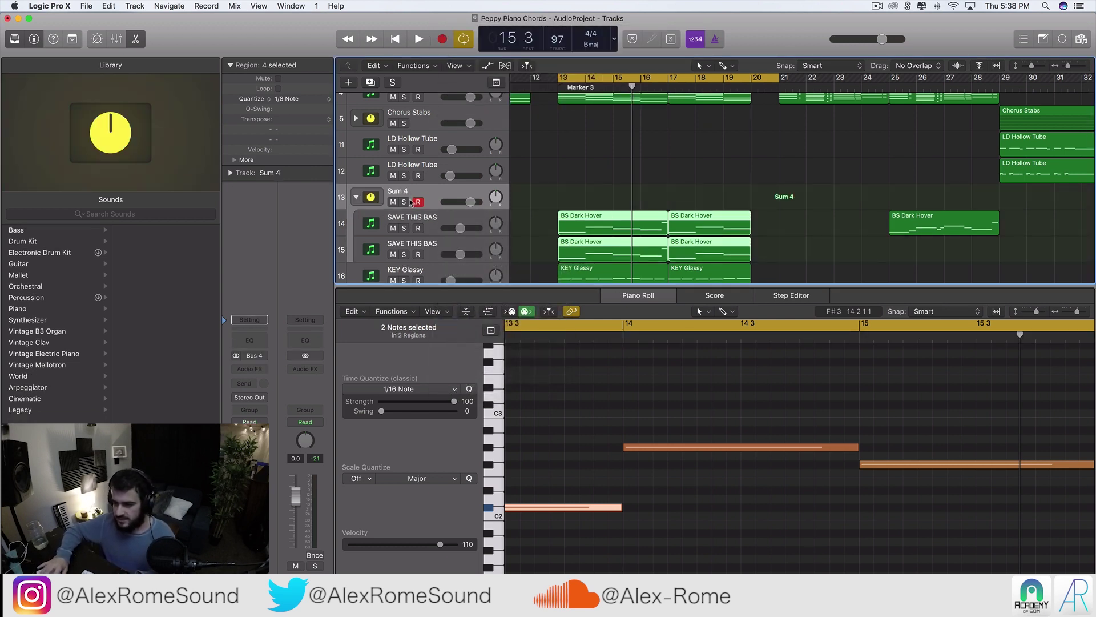
- Audition both bass layers together with the Sum 4 stack soloed, and unsolo the stack
{"action": "left_click", "coordinate": [406, 201]}
{"action": "key", "text": "space"}
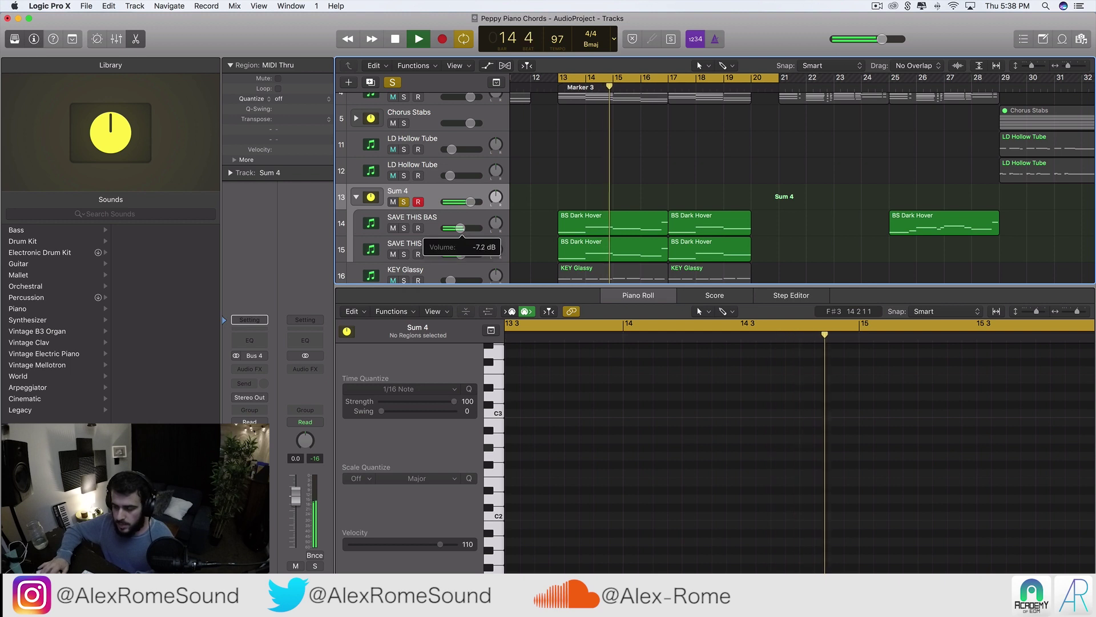
{"action": "key", "text": "space"}
{"action": "left_click", "coordinate": [404, 202]}
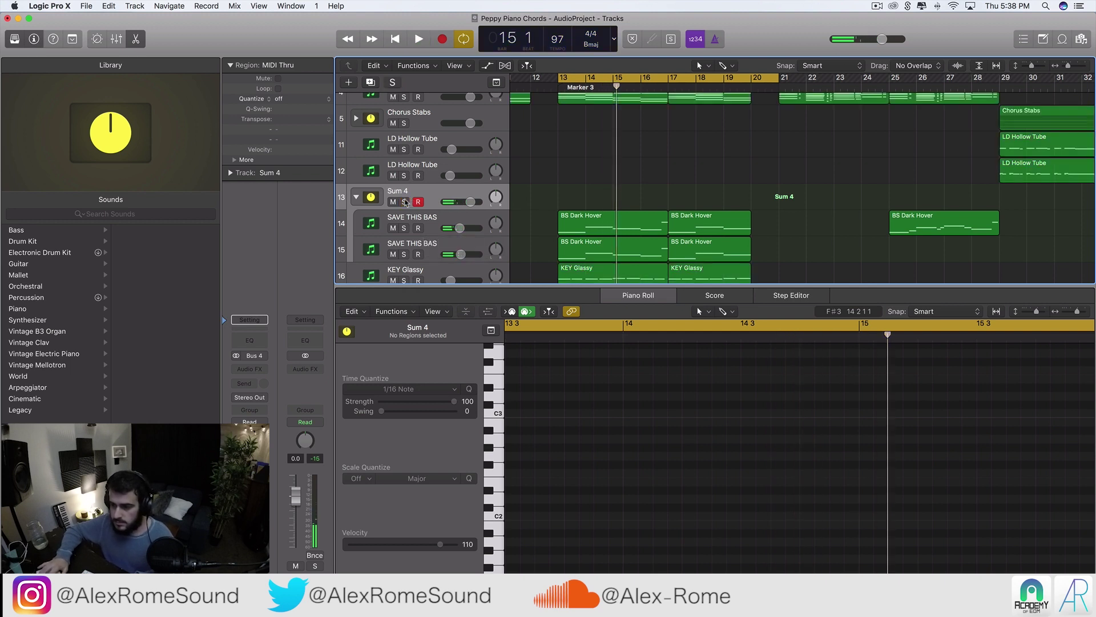
- Play the four BS Dark Hover regions of the stack from bar 13 within the full mix
{"action": "left_click_drag", "start_coordinate": [563, 188], "coordinate": [716, 244]}
{"action": "key", "text": "shift+space"}
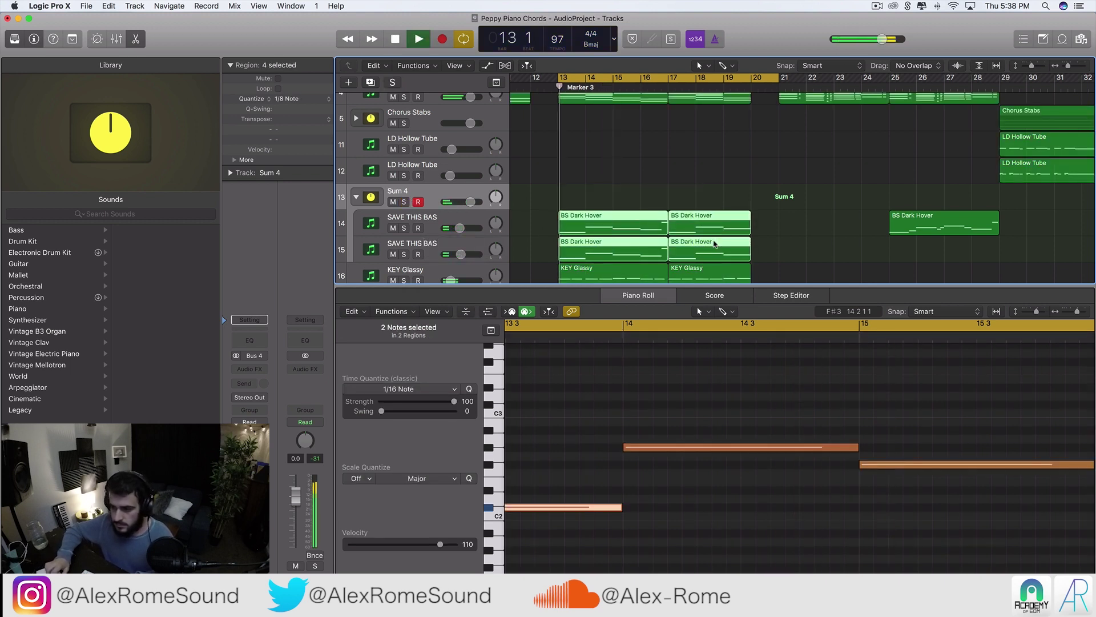
{"action": "scroll", "coordinate": [715, 244], "scroll_direction": "down", "scroll_amount": 3}
{"action": "scroll", "coordinate": [715, 244], "scroll_direction": "up", "scroll_amount": 2}
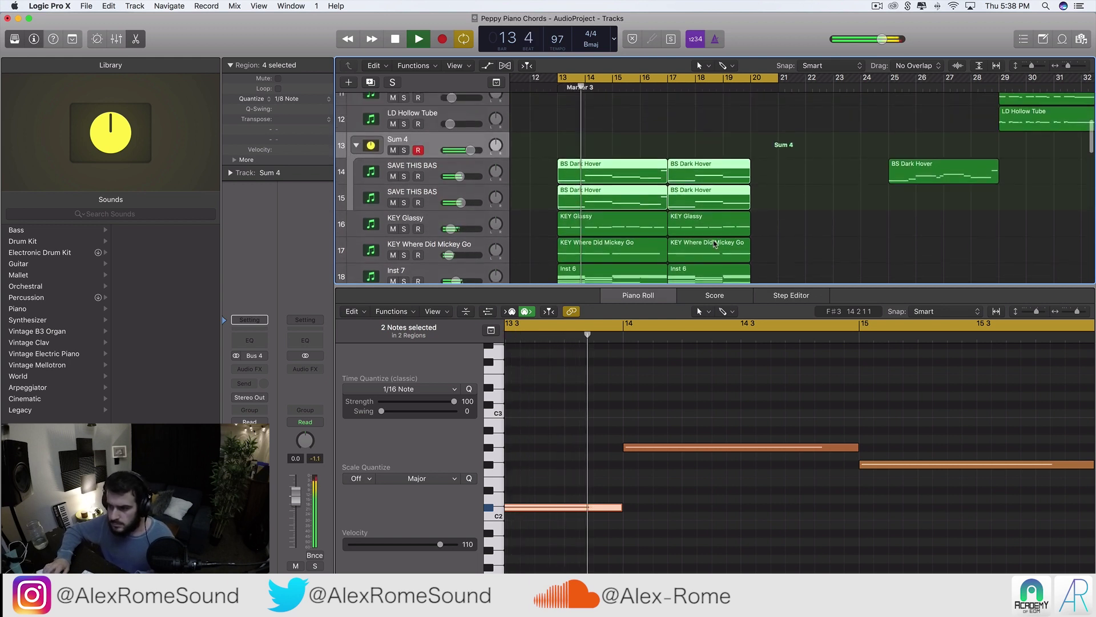
{"action": "key", "text": "space"}
- Shorten the bar 14 note in the first BS Dark Hover region of both bass tracks so it ends before bar 15
{"action": "left_click", "coordinate": [616, 147]}
{"action": "left_click", "coordinate": [616, 175]}
{"action": "left_click", "coordinate": [619, 209], "text": "shift"}
{"action": "left_click", "coordinate": [823, 448]}
{"action": "scroll", "coordinate": [820, 485], "scroll_direction": "up", "scroll_amount": 2}
{"action": "scroll", "coordinate": [820, 484], "scroll_direction": "right", "scroll_amount": 2}
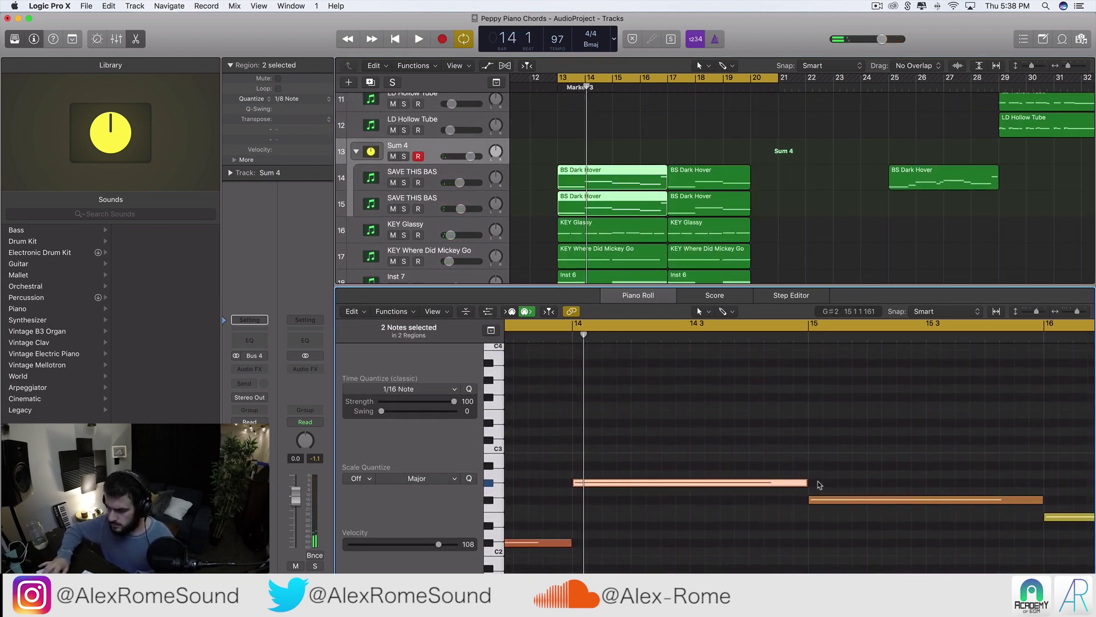
{"action": "left_click_drag", "start_coordinate": [807, 483], "coordinate": [789, 483]}
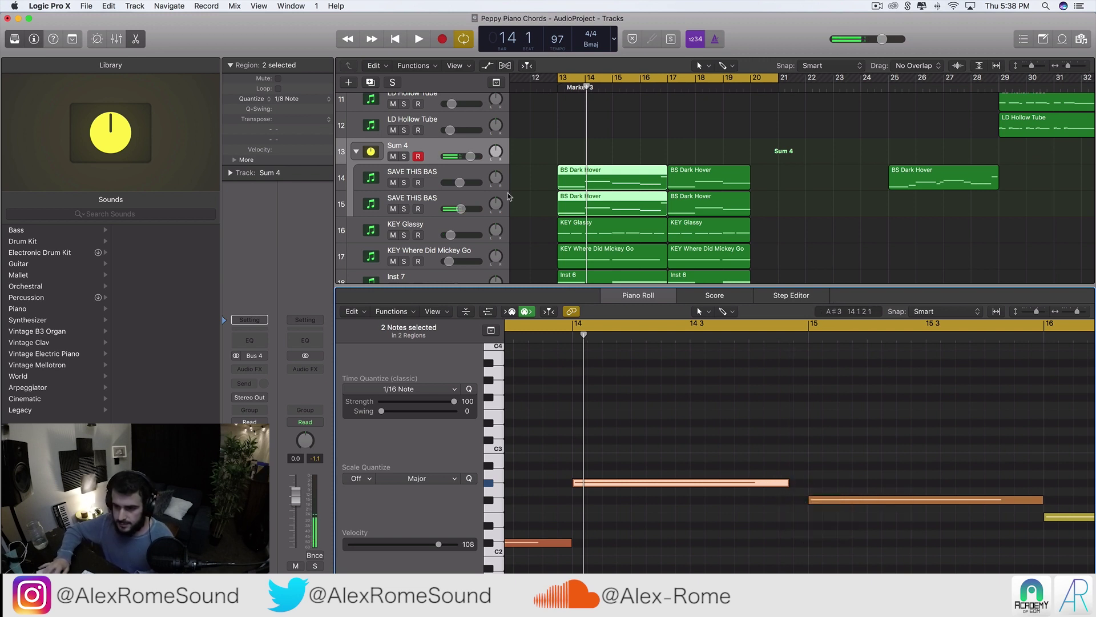
- Solo and audition the upper SAVE THIS BAS track, and check the portamento settings in its Sylenth1
{"action": "left_click", "coordinate": [448, 169]}
{"action": "left_click", "coordinate": [404, 182]}
{"action": "key", "text": "space"}
{"action": "key", "text": "space"}
{"action": "left_click", "coordinate": [247, 352]}
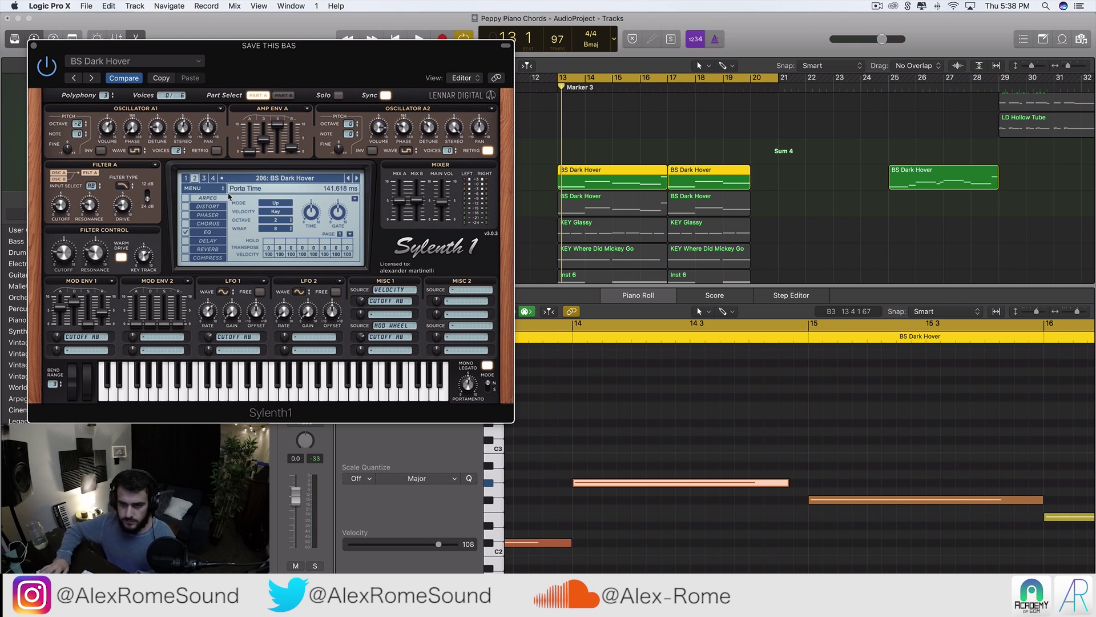
{"action": "left_click", "coordinate": [34, 46]}
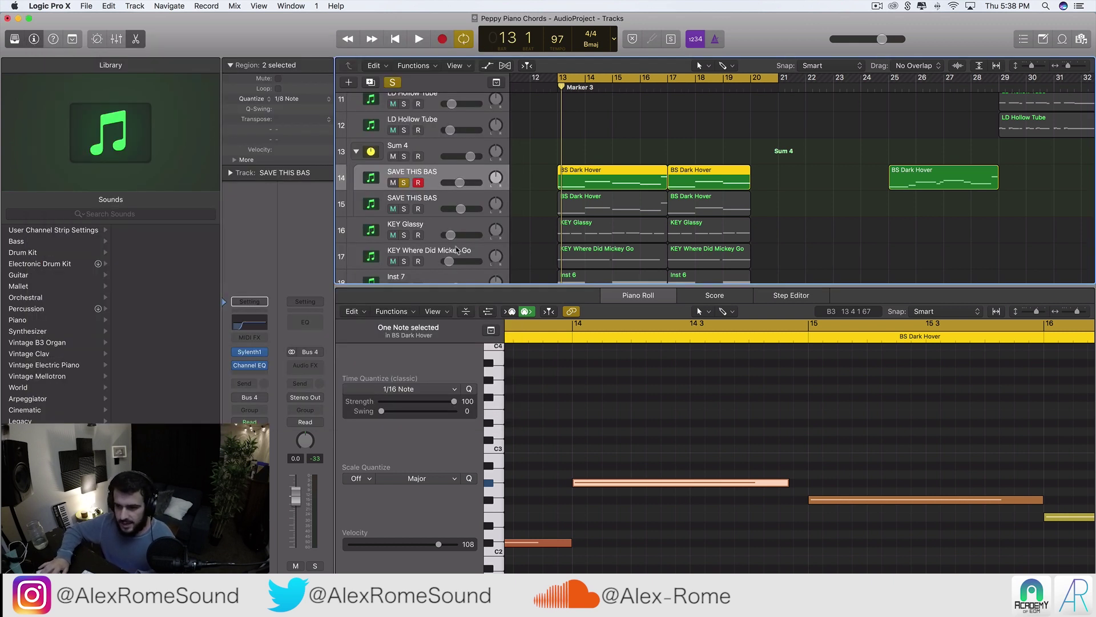
- Turn on Mono Legato in the lower SAVE THIS BAS track's Sylenth1, audition it, and hide the plug-in
{"action": "left_click", "coordinate": [435, 198]}
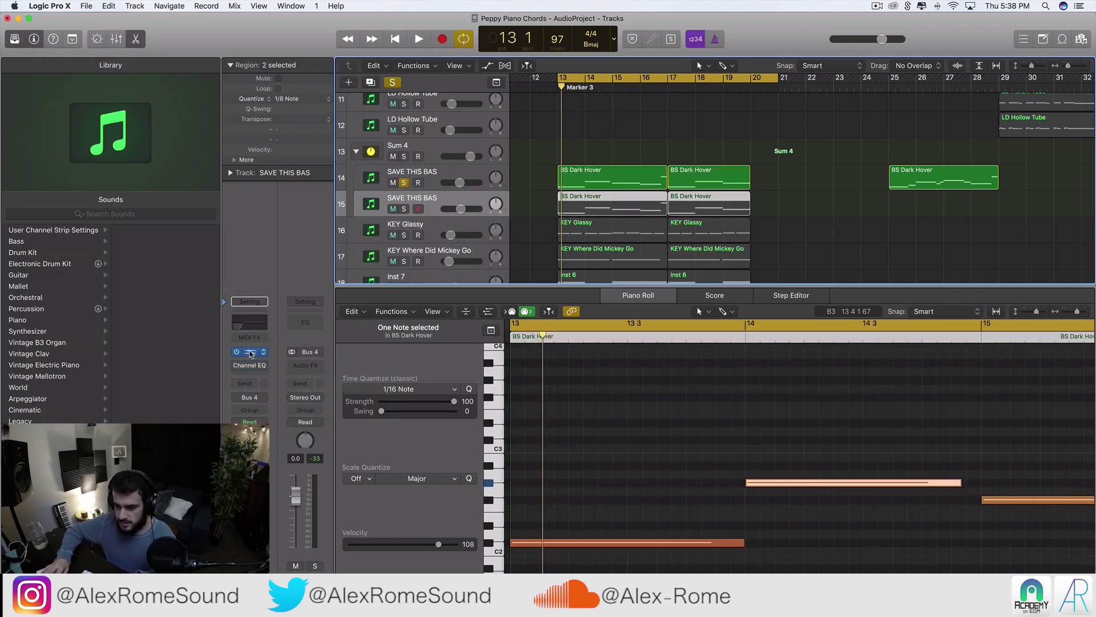
{"action": "left_click", "coordinate": [250, 352]}
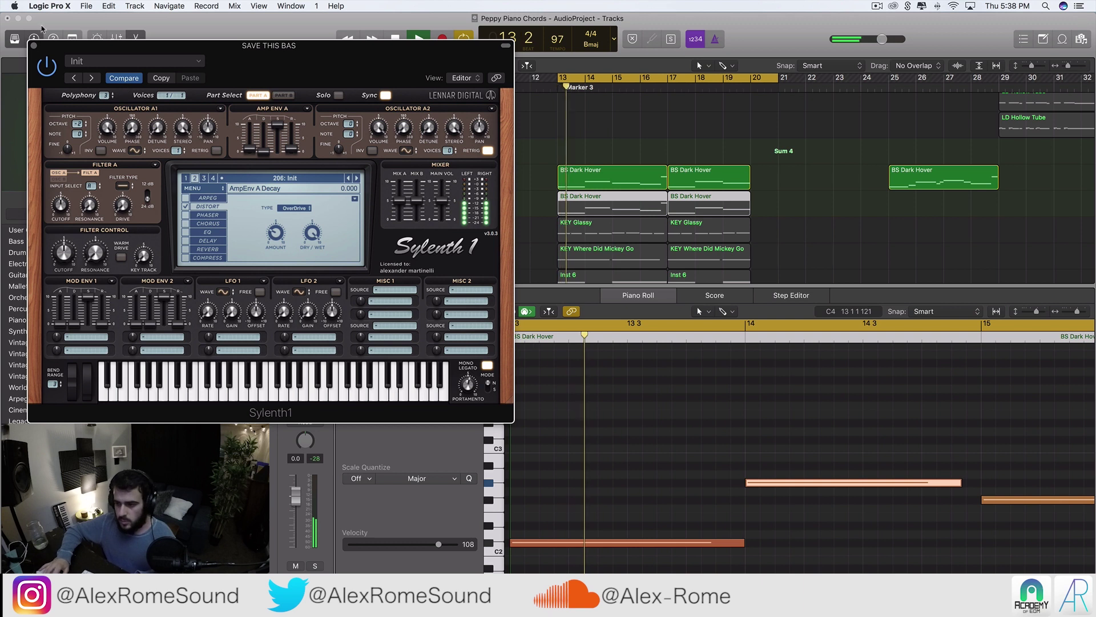
{"action": "key", "text": "v"}
{"action": "key", "text": "space"}
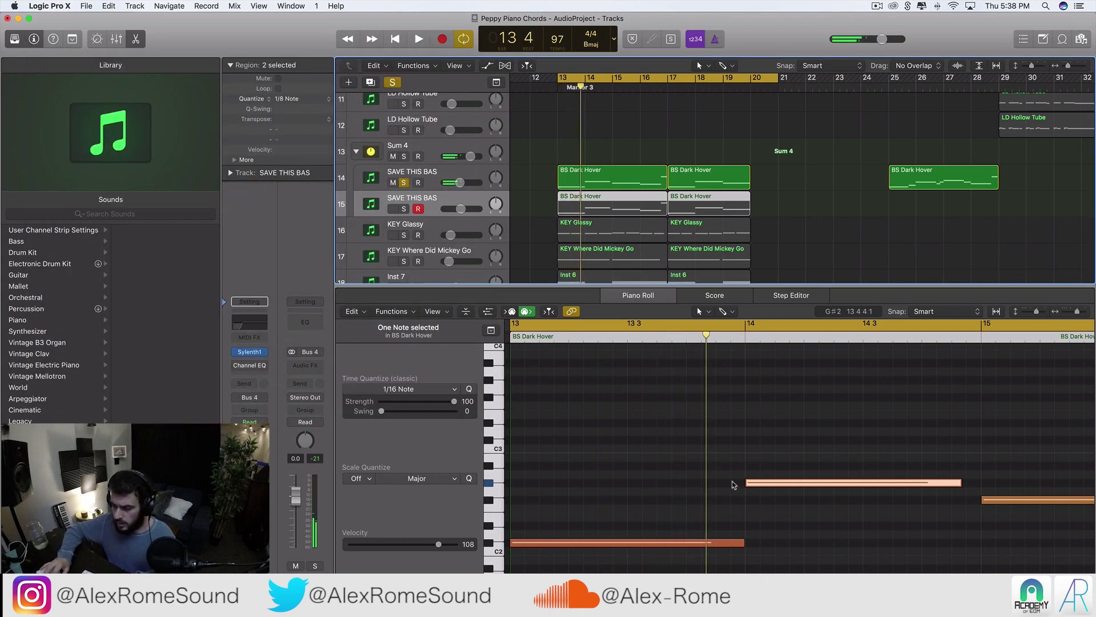
- Select the four stacked bass regions, solo the lower SAVE THIS BAS track too, and play both layers from bar 13
{"action": "left_click", "coordinate": [722, 544]}
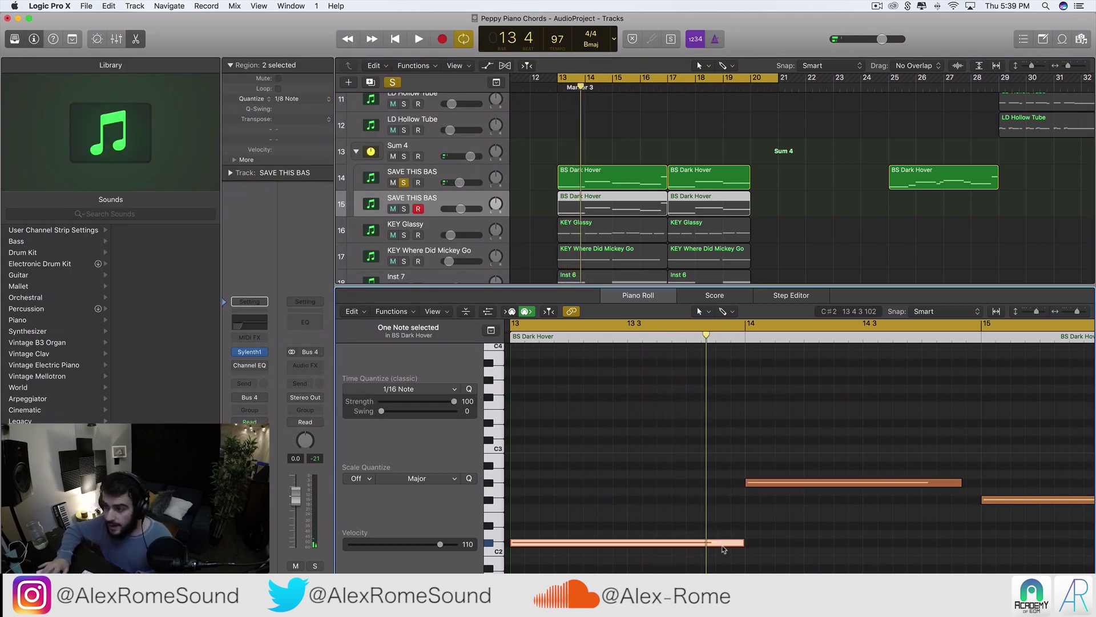
{"action": "left_click_drag", "start_coordinate": [794, 167], "coordinate": [565, 211]}
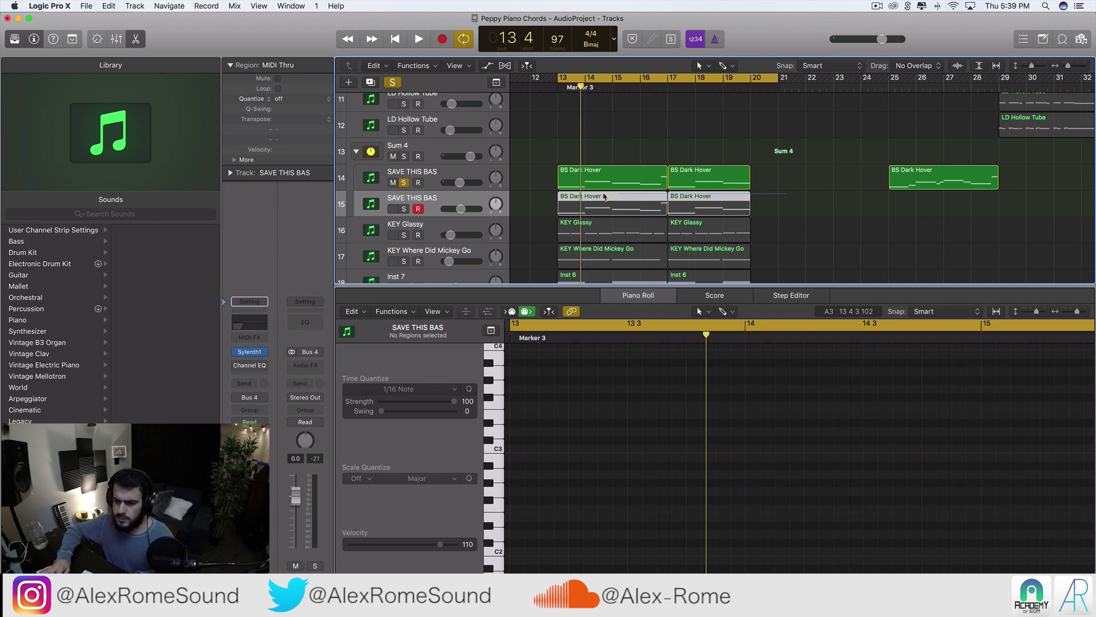
{"action": "left_click", "coordinate": [405, 209]}
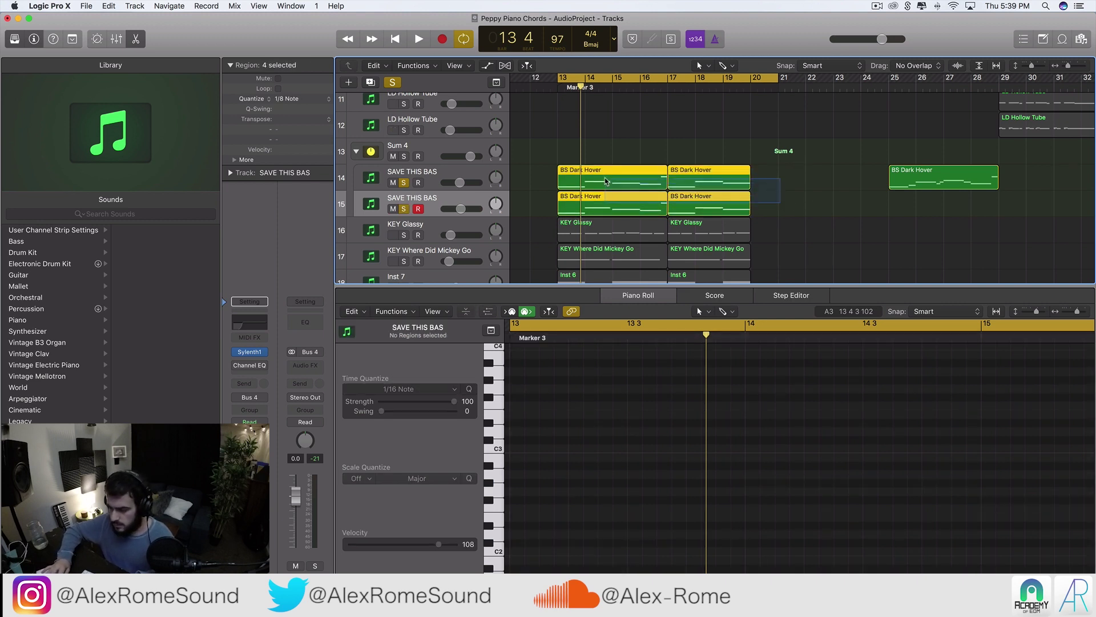
{"action": "scroll", "coordinate": [756, 542], "scroll_direction": "down", "scroll_amount": 1}
{"action": "key", "text": "space"}
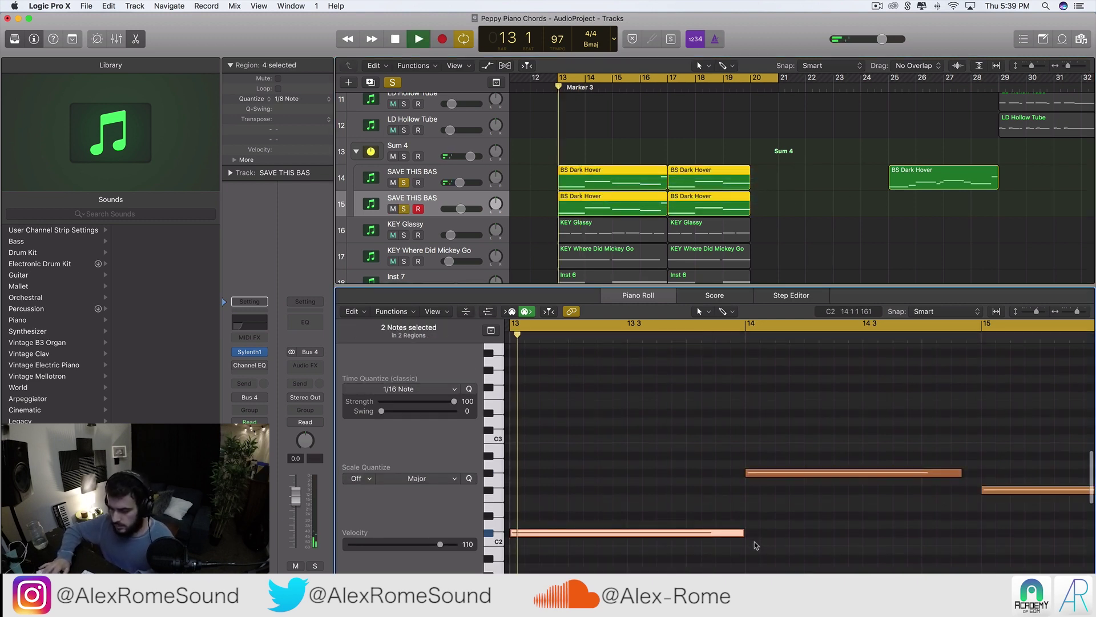
{"action": "key", "text": "space"}
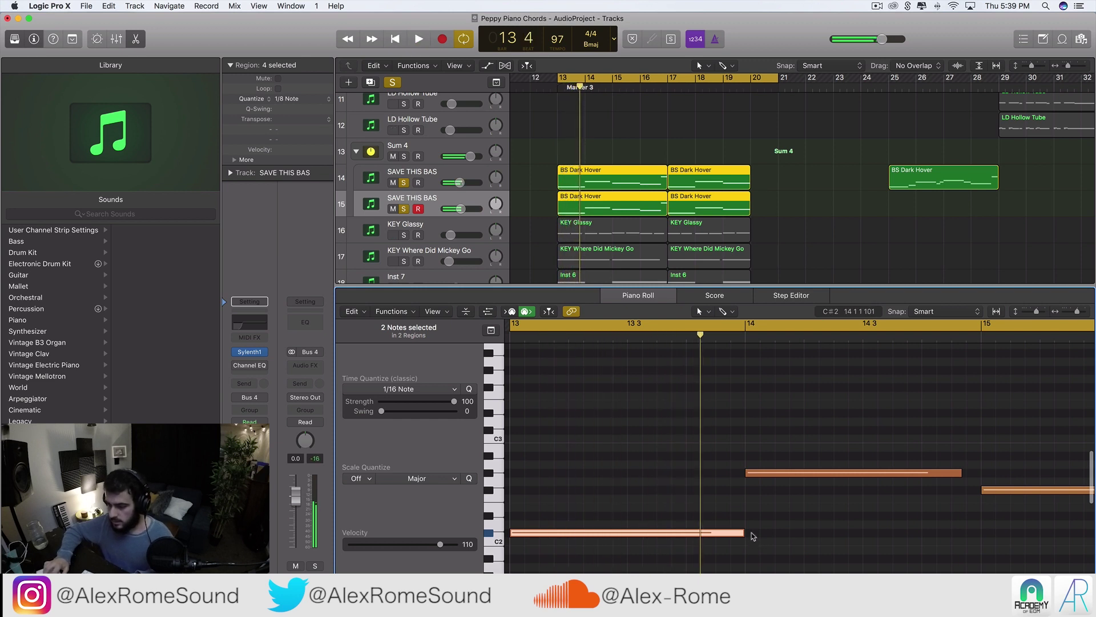
- Copy the bar 13 note up an octave to C#3 from beat 4 in both bass regions, end it at bar 14, and audition it
{"action": "key", "text": "super+r"}
{"action": "left_click_drag", "start_coordinate": [761, 535], "coordinate": [701, 432]}
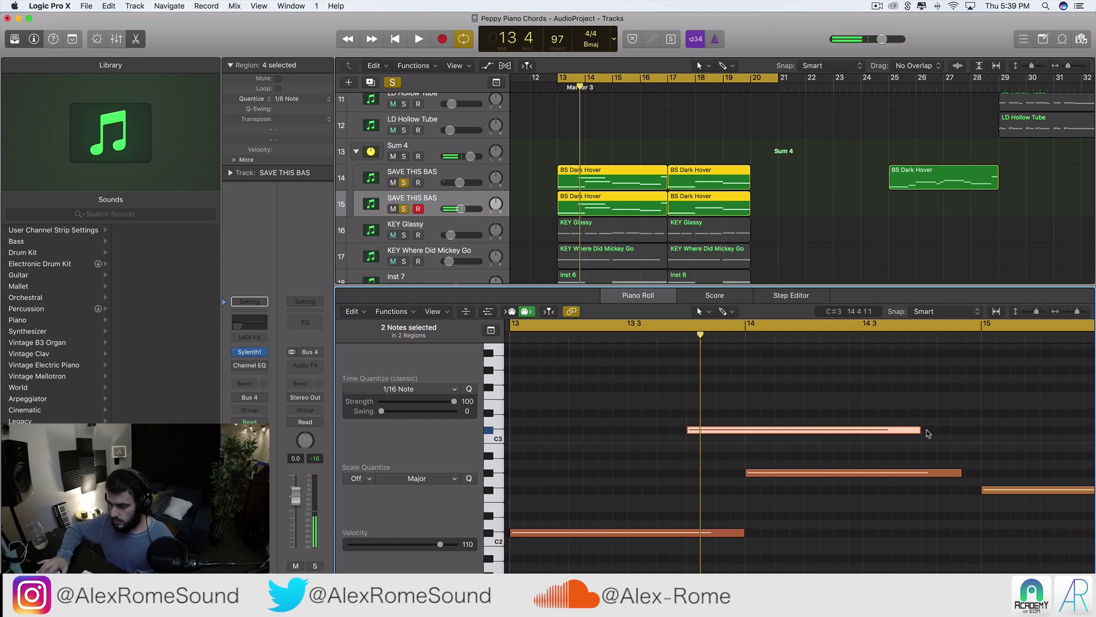
{"action": "left_click_drag", "start_coordinate": [918, 432], "coordinate": [742, 451]}
{"action": "key", "text": "space"}
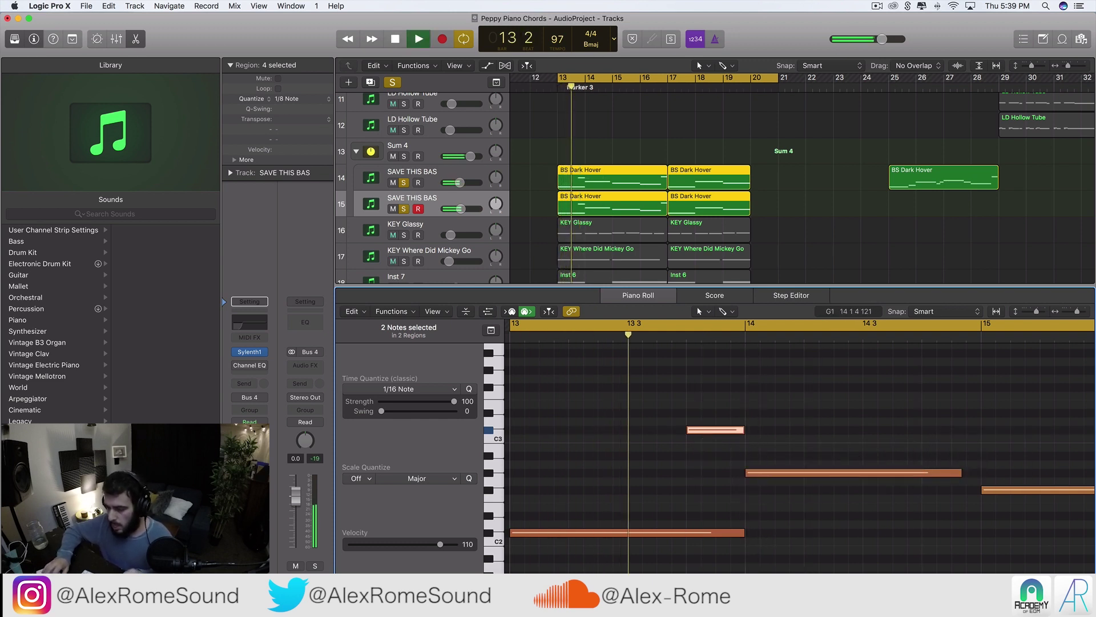
{"action": "key", "text": "space"}
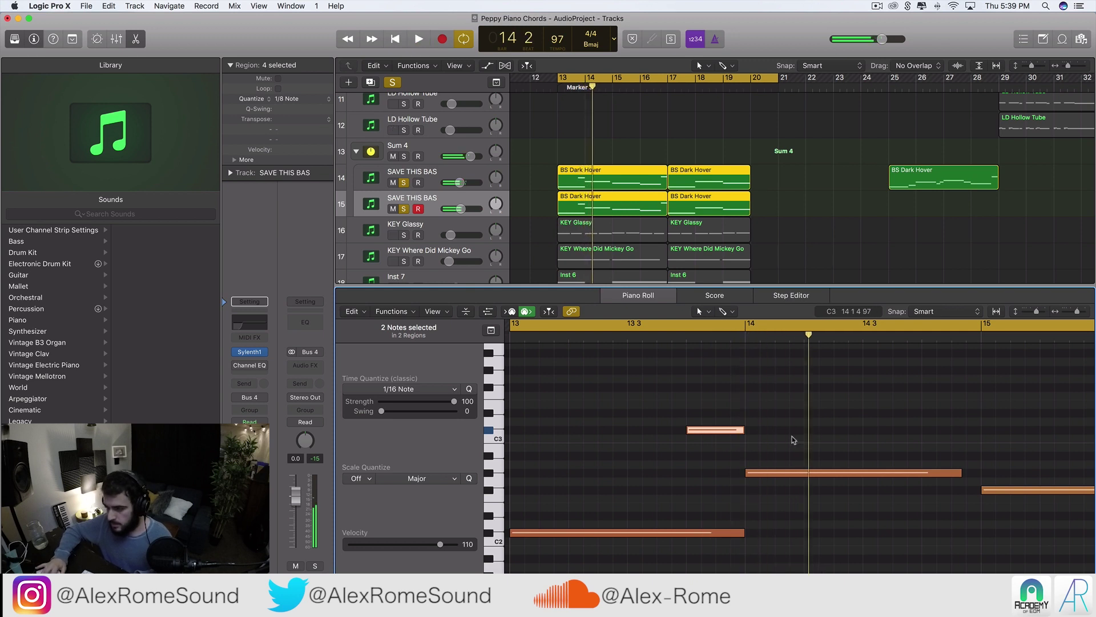
- Loop from bar 14 into bar 16, play it, and lengthen the bar 14 note in both bass regions to reach bar 15
{"action": "key", "text": "super+Left"}
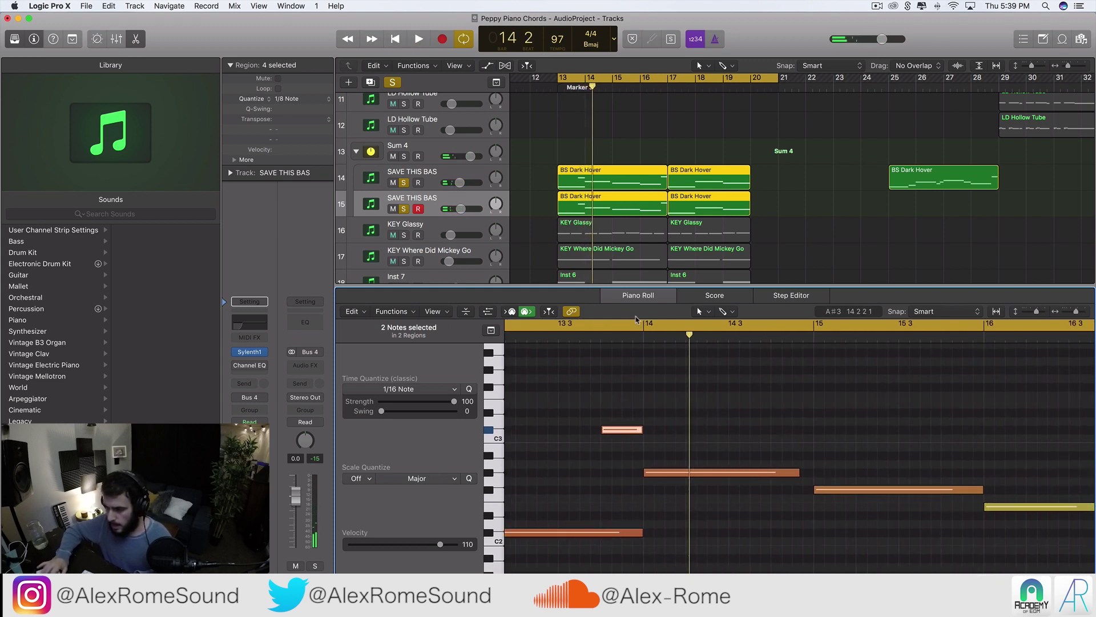
{"action": "left_click_drag", "start_coordinate": [640, 323], "coordinate": [1068, 323]}
{"action": "key", "text": "space"}
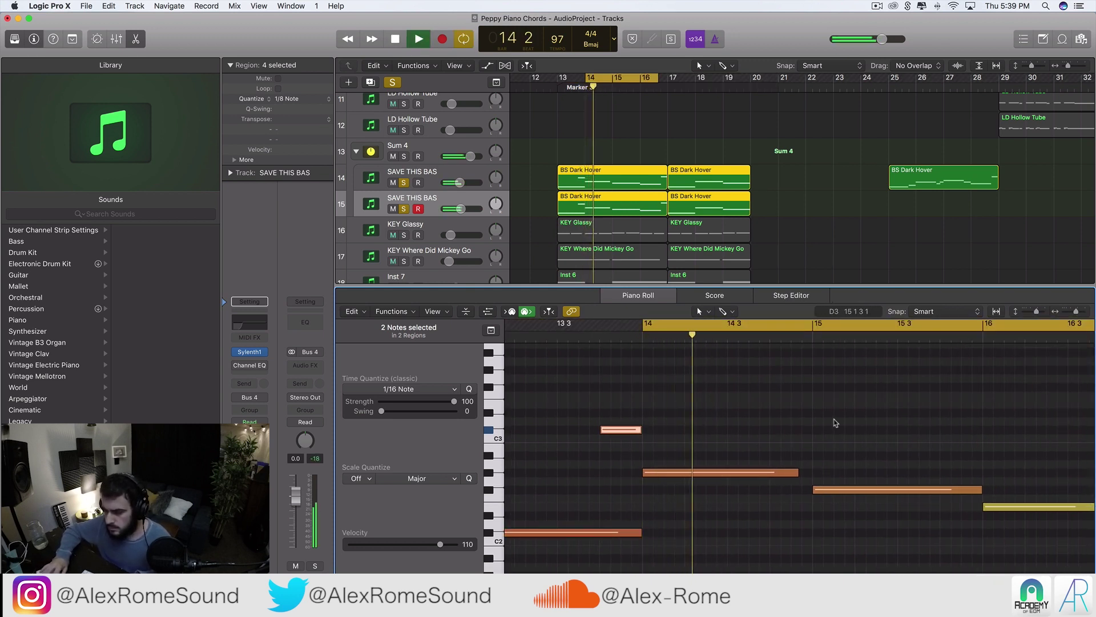
{"action": "key", "text": "space"}
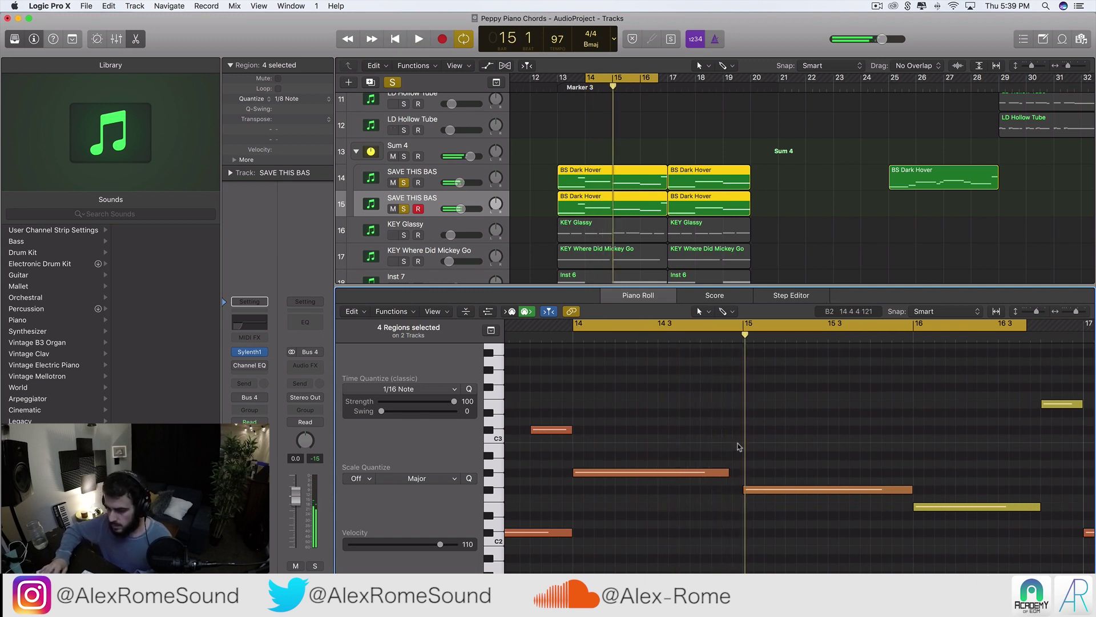
{"action": "left_click_drag", "start_coordinate": [723, 473], "coordinate": [743, 473]}
{"action": "left_click", "coordinate": [751, 467]}
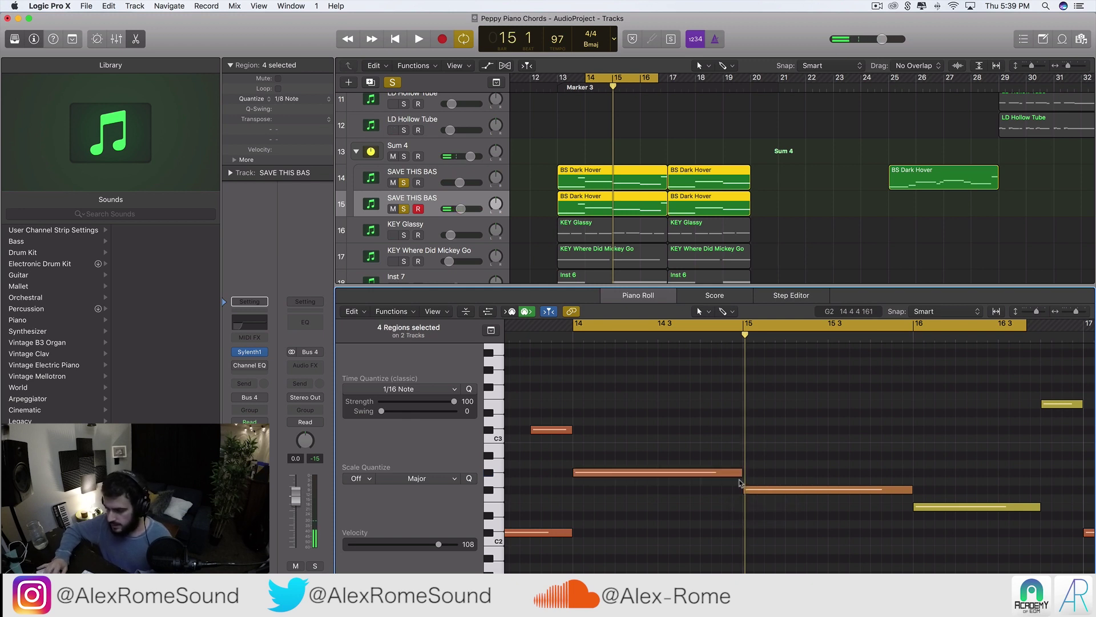
- Set the cycle range to bars 15–17 and audition the bass notes there
{"action": "key", "text": "super+Left"}
{"action": "key", "text": "super+Left"}
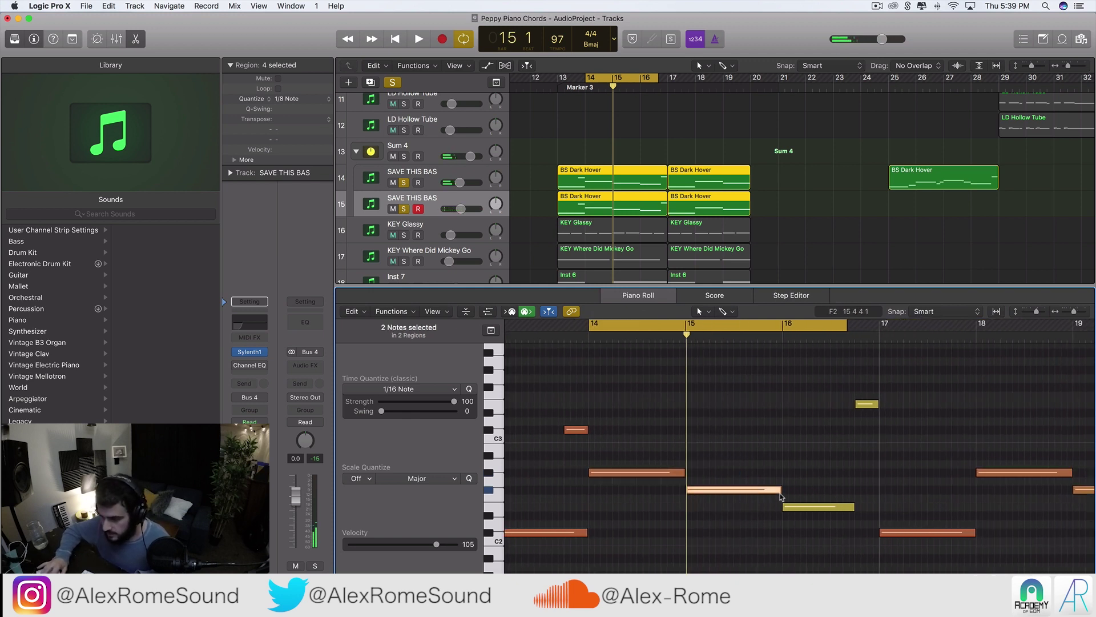
{"action": "key", "text": "space"}
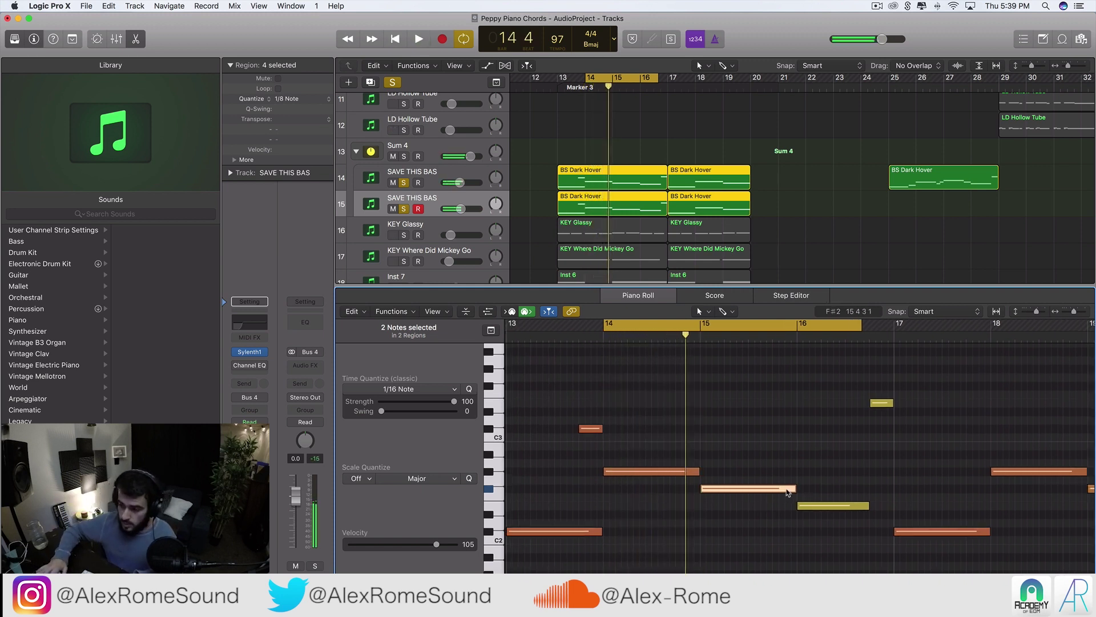
{"action": "left_click_drag", "start_coordinate": [787, 491], "coordinate": [788, 492]}
{"action": "left_click_drag", "start_coordinate": [703, 323], "coordinate": [886, 329]}
{"action": "left_click", "coordinate": [825, 444]}
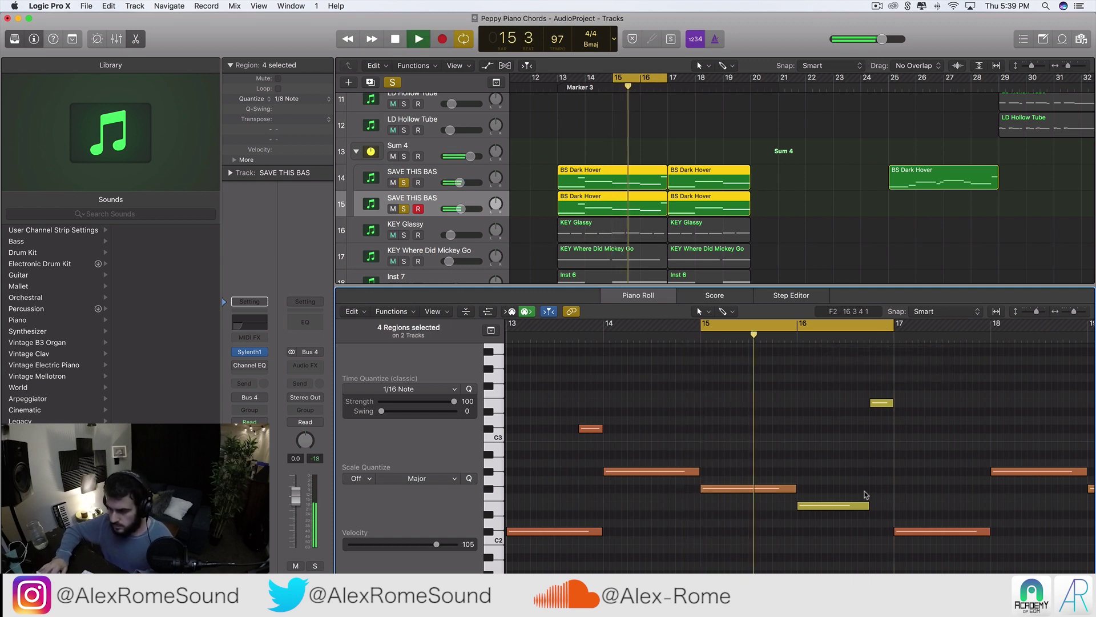
{"action": "key", "text": "space"}
- Add a short copy of the bar 15 note just before bar 16, at the pitch of the bar 14 note, and audition it
{"action": "left_click", "coordinate": [794, 488]}
{"action": "left_click_drag", "start_coordinate": [829, 490], "coordinate": [796, 471]}
{"action": "key", "text": "space"}
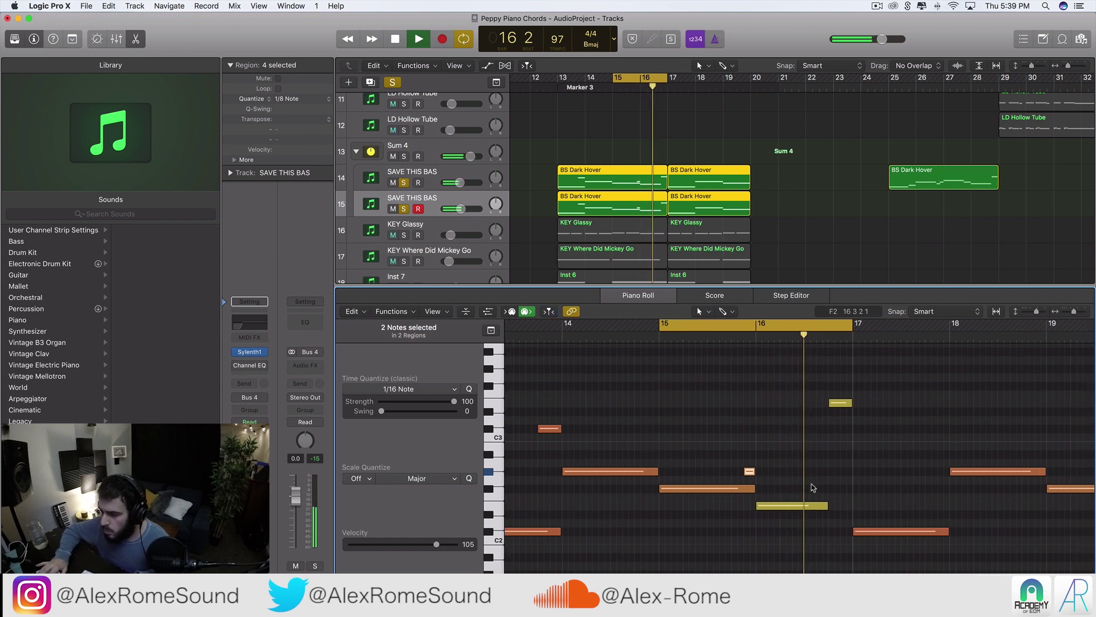
{"action": "key", "text": "space"}
- Set the cycle to bars 13–22 and replace the bar 17 BS Dark Hover regions on both bass tracks with repeats of the bar 13 pair
{"action": "key", "text": "c"}
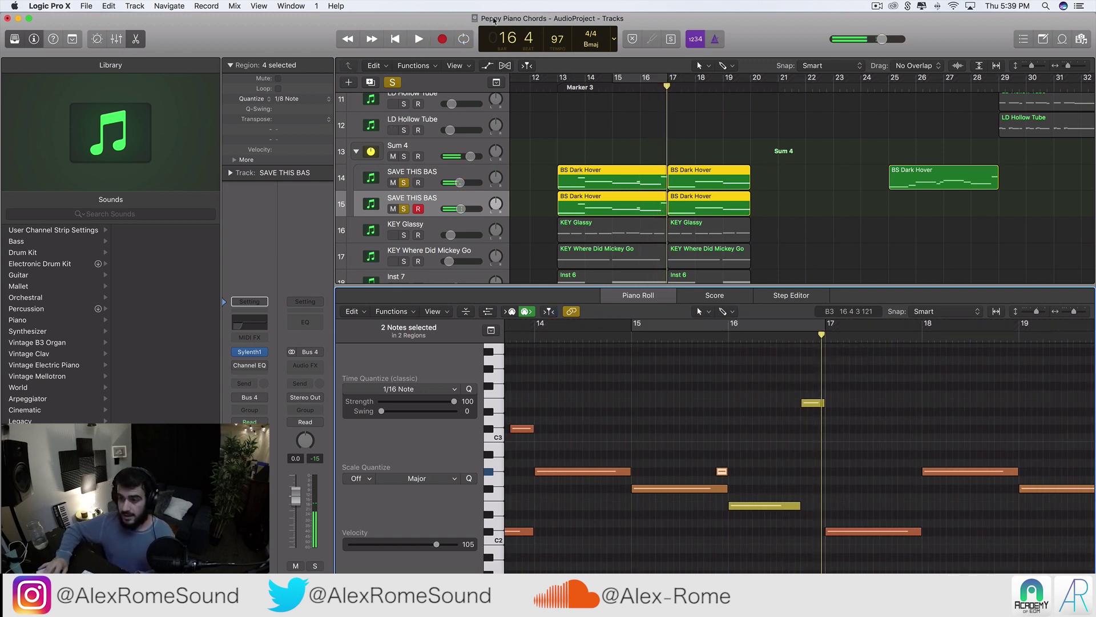
{"action": "left_click_drag", "start_coordinate": [559, 78], "coordinate": [805, 77]}
{"action": "left_click_drag", "start_coordinate": [762, 237], "coordinate": [721, 171]}
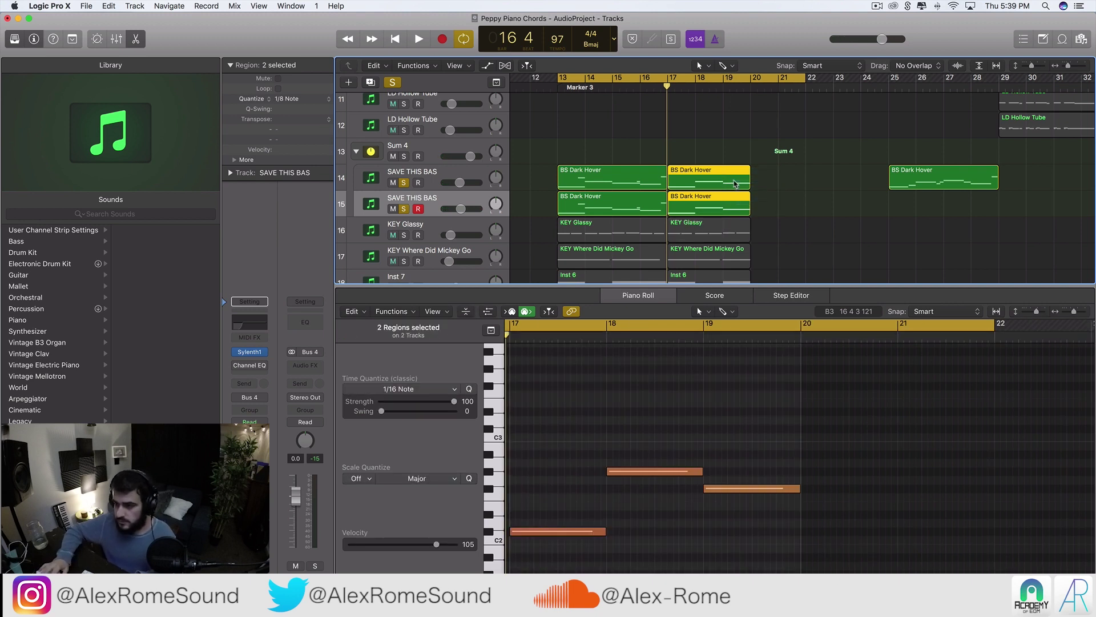
{"action": "key", "text": "Delete"}
{"action": "key", "text": "super+z"}
{"action": "key", "text": "super+z"}
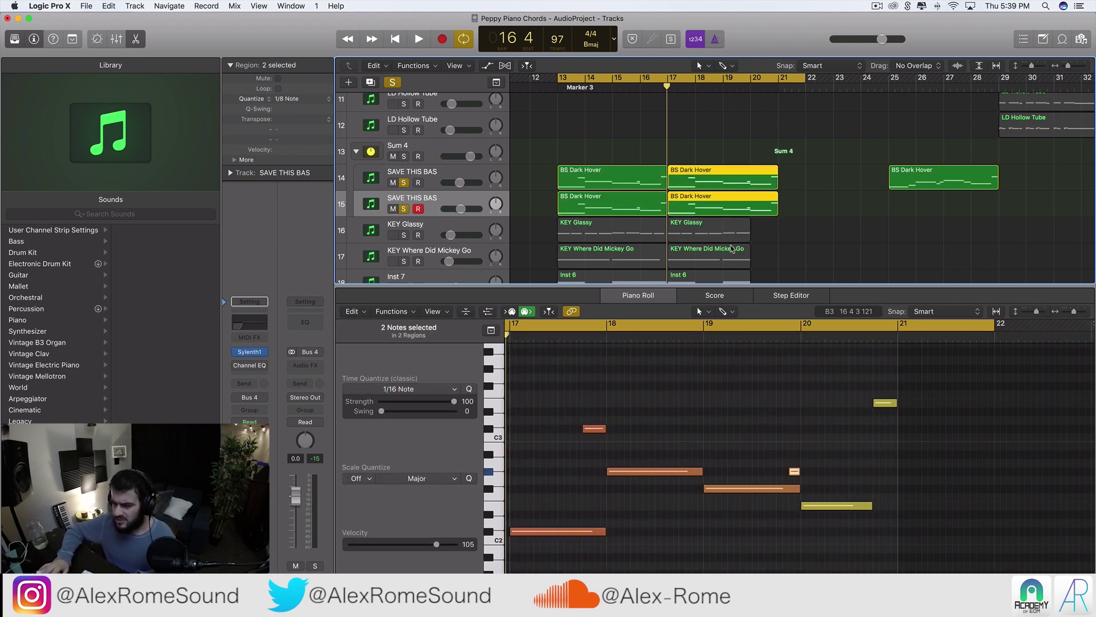
- Hide the Piano Roll and turn off solo on both SAVE THIS BAS tracks
{"action": "left_click_drag", "start_coordinate": [729, 284], "coordinate": [729, 571]}
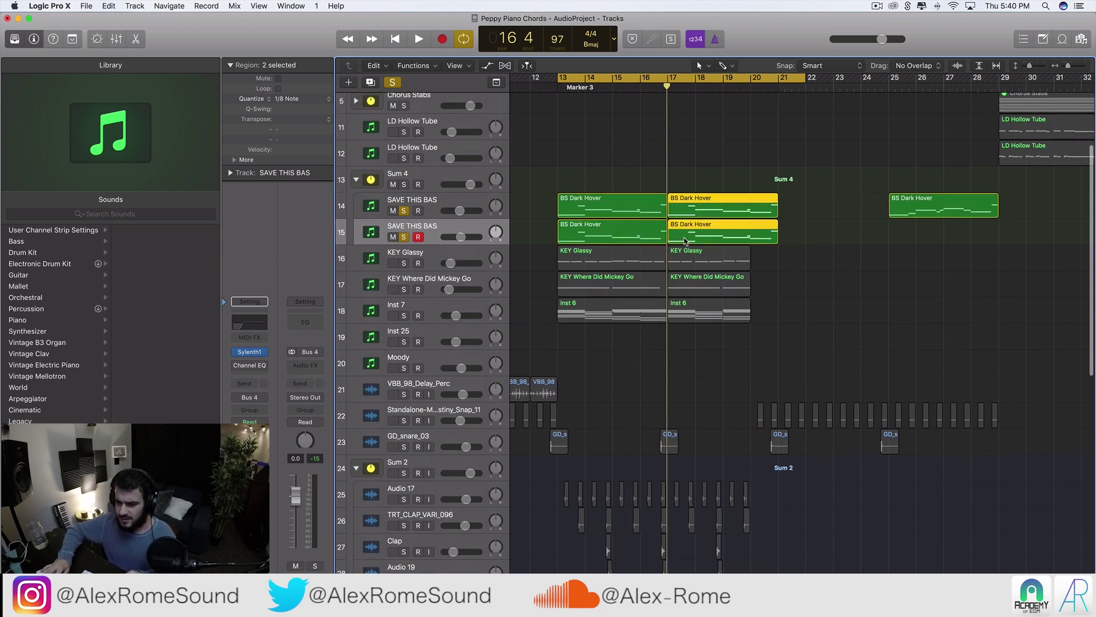
{"action": "scroll", "coordinate": [437, 225], "scroll_direction": "up", "scroll_amount": 2}
{"action": "left_click", "coordinate": [402, 239]}
{"action": "left_click", "coordinate": [404, 266]}
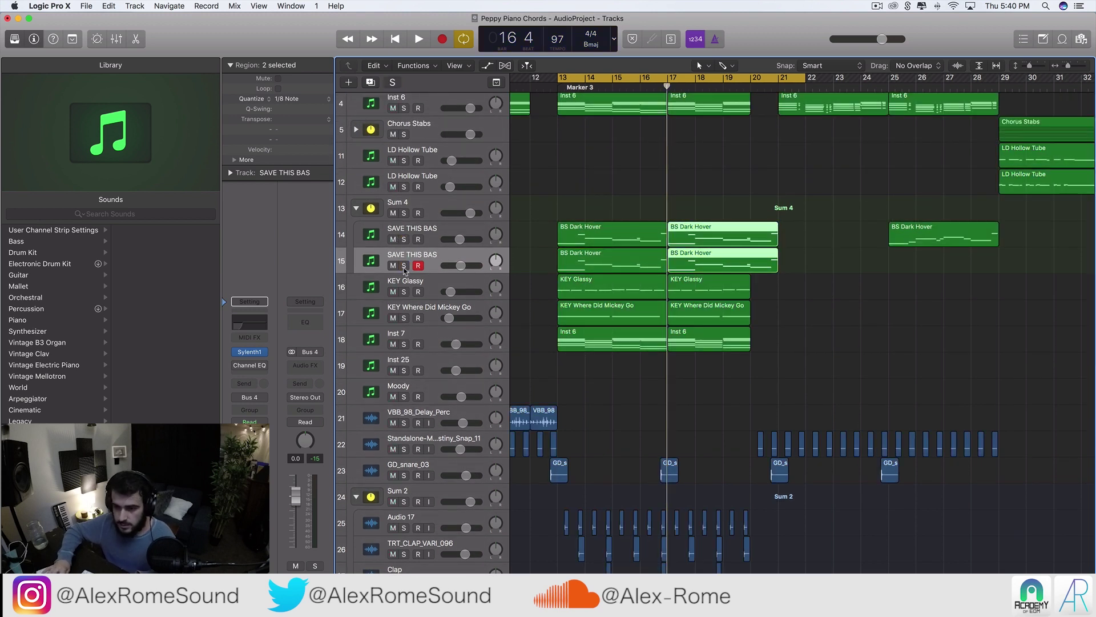
- Solo the Sum 4 bass stack, audition it from bar 13, and turn its solo off again
{"action": "scroll", "coordinate": [382, 279], "scroll_direction": "up", "scroll_amount": 2}
{"action": "left_click", "coordinate": [403, 276]}
{"action": "key", "text": "space"}
{"action": "left_click", "coordinate": [428, 269]}
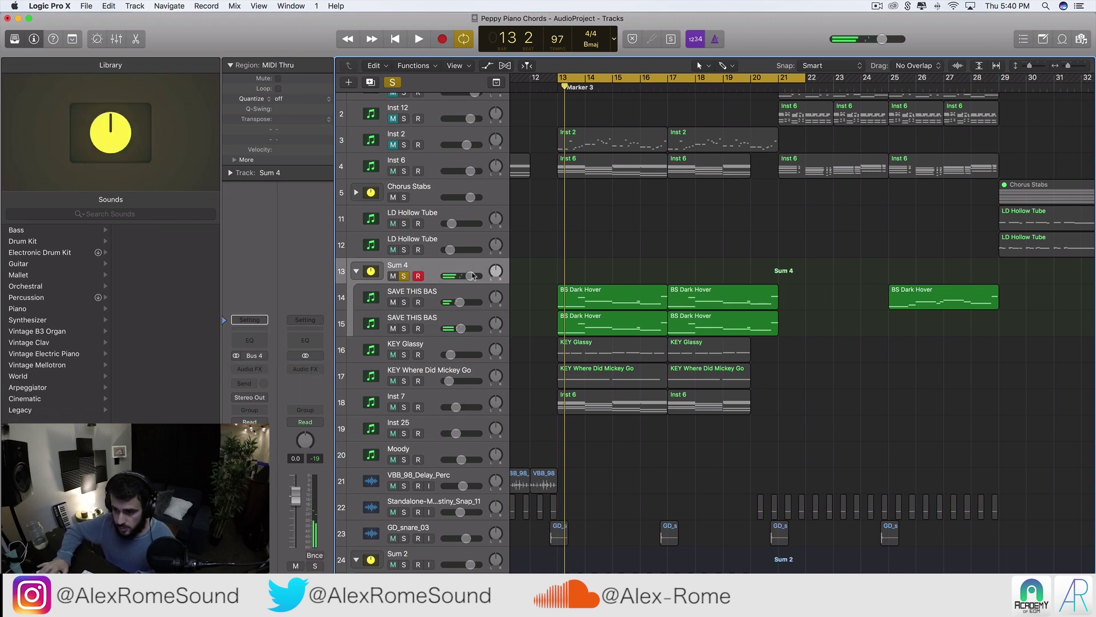
{"action": "left_click", "coordinate": [404, 276]}
- Select the 105_G_Arp_Kick_Verse track with its regions and create a new audio track directly below it
{"action": "scroll", "coordinate": [681, 504], "scroll_direction": "down", "scroll_amount": 15}
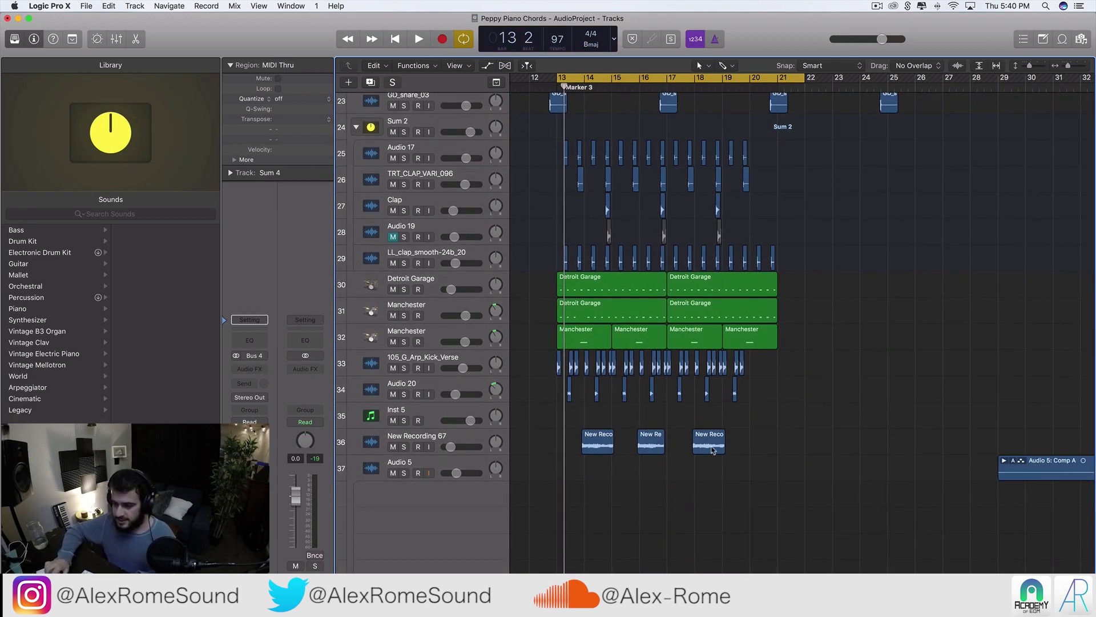
{"action": "scroll", "coordinate": [700, 467], "scroll_direction": "up", "scroll_amount": 10}
{"action": "scroll", "coordinate": [706, 445], "scroll_direction": "down", "scroll_amount": 1}
{"action": "scroll", "coordinate": [508, 434], "scroll_direction": "down", "scroll_amount": 5}
{"action": "left_click", "coordinate": [434, 426]}
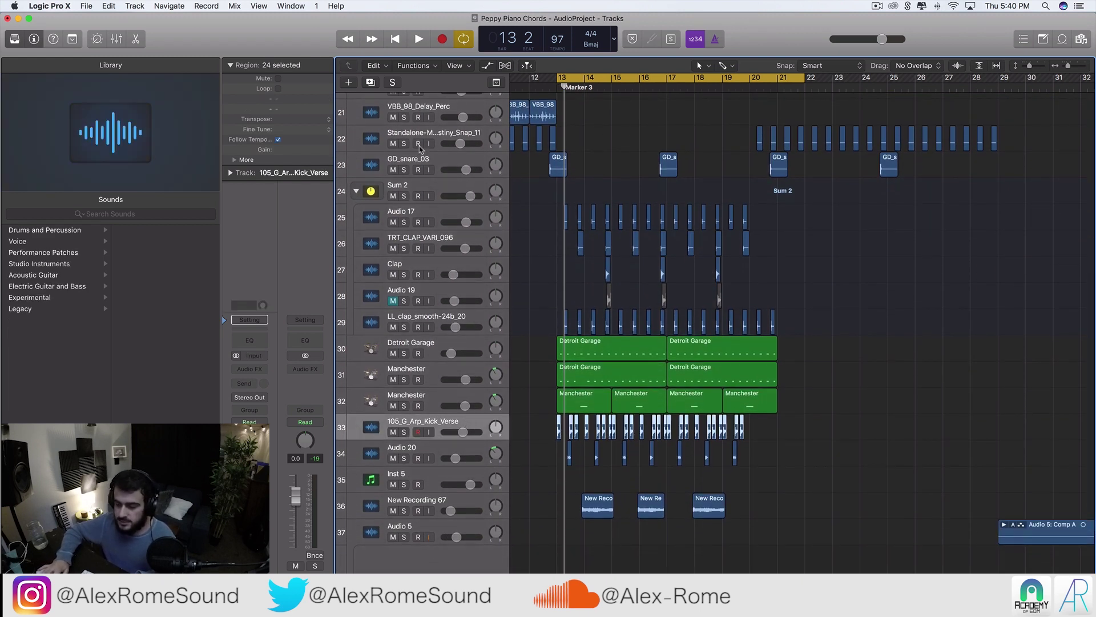
{"action": "key", "text": "alt+super+a"}
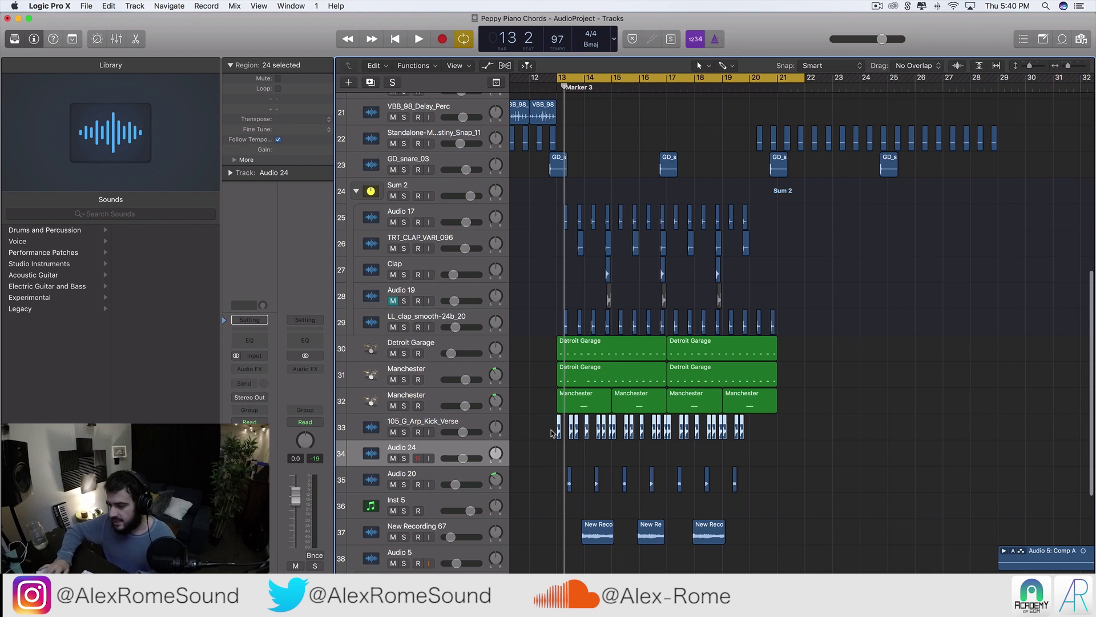
- Copy all the kick regions onto the new Audio 24 track at the same positions and shorten the copies
{"action": "key", "text": "super+r"}
{"action": "left_click_drag", "start_coordinate": [562, 427], "coordinate": [581, 458]}
{"action": "scroll", "coordinate": [560, 457], "scroll_direction": "up", "scroll_amount": 6}
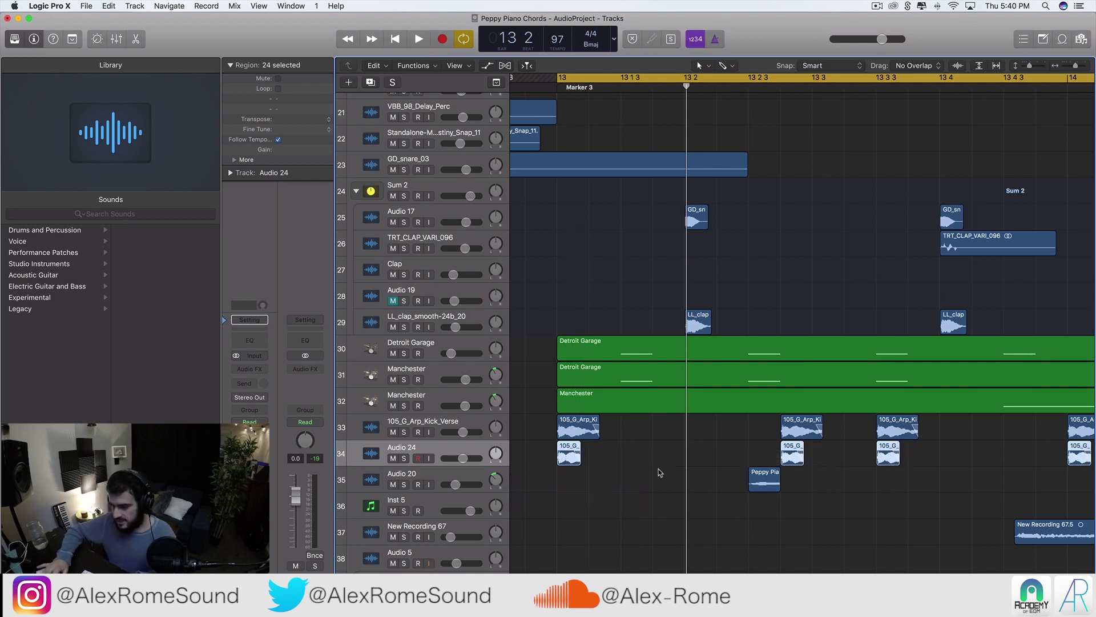
{"action": "scroll", "coordinate": [696, 463], "scroll_direction": "down", "scroll_amount": 5}
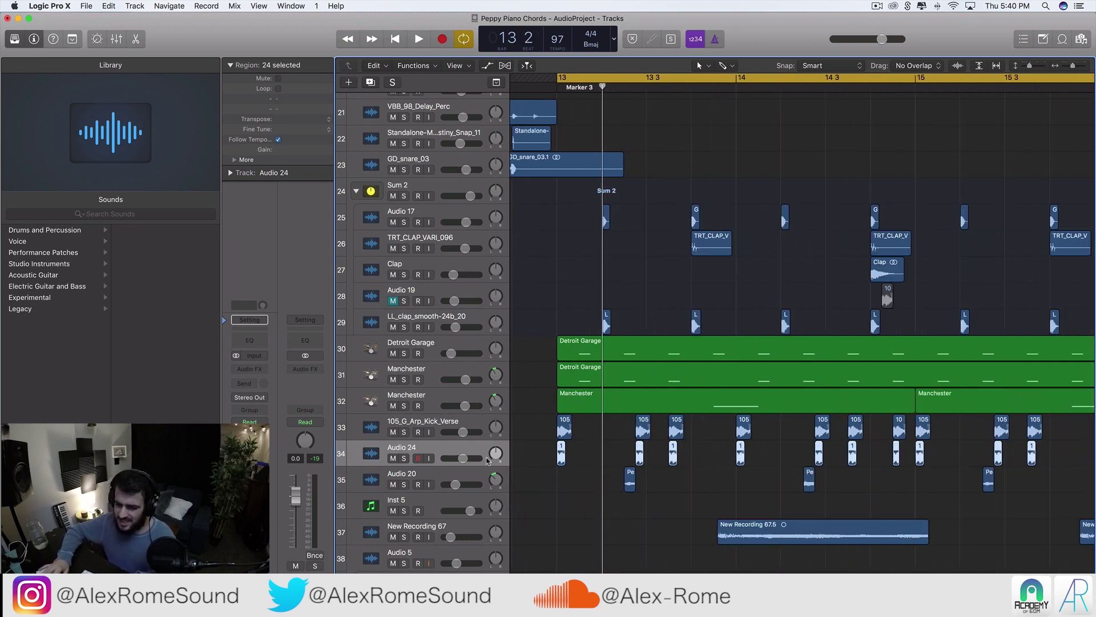
- Set the Audio 24 track's output to No Output and rename the track GHOSTLY
{"action": "mouse_move", "coordinate": [463, 458]}
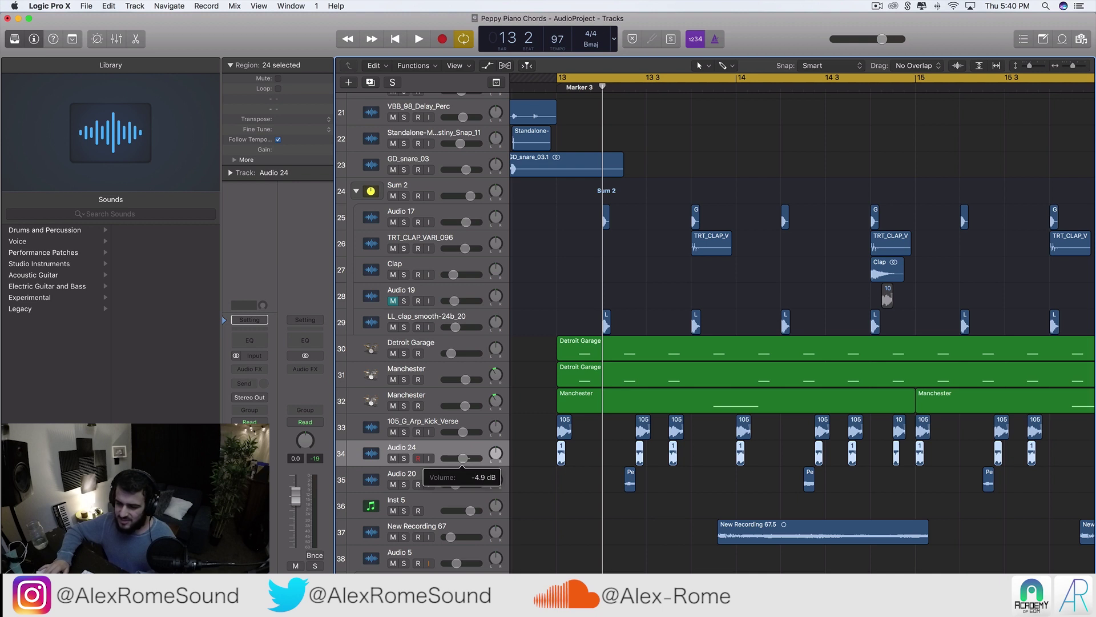
{"action": "left_click", "coordinate": [261, 398]}
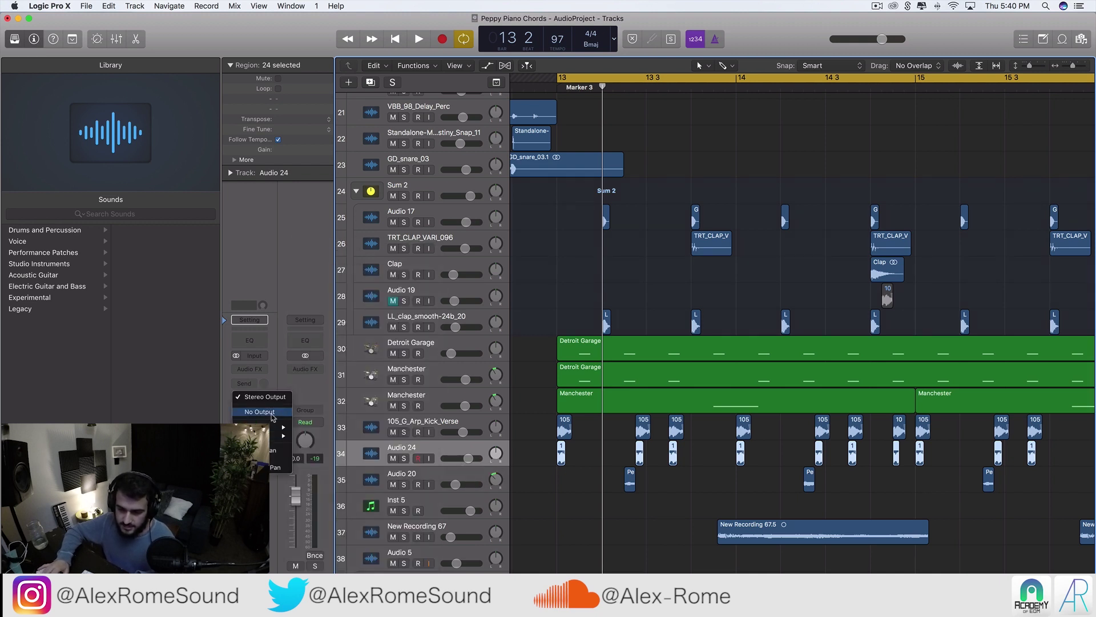
{"action": "left_click", "coordinate": [303, 427]}
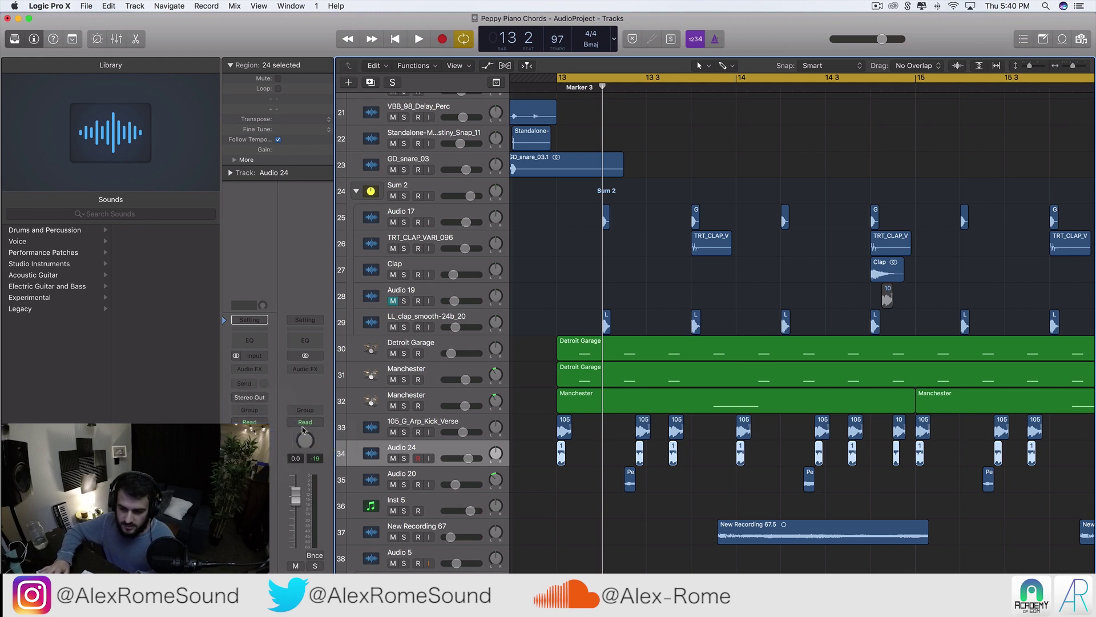
{"action": "left_click", "coordinate": [261, 399]}
{"action": "left_click", "coordinate": [261, 412]}
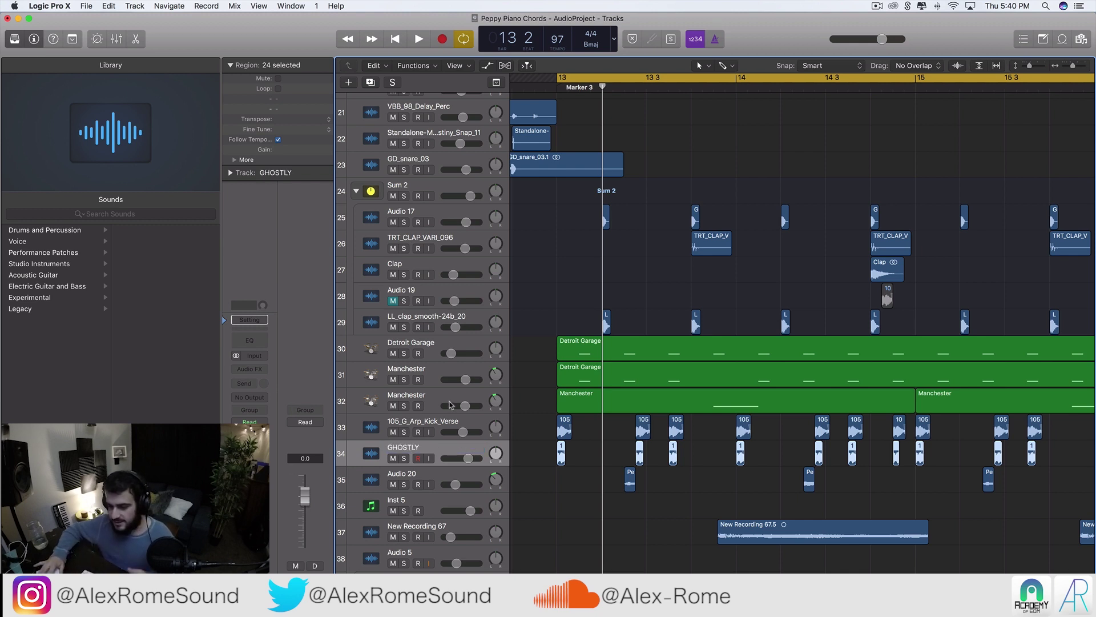
- Solo the GHOSTLY track, play it to check that it is silent, and turn its solo off again
{"action": "scroll", "coordinate": [606, 479], "scroll_direction": "down", "scroll_amount": 10}
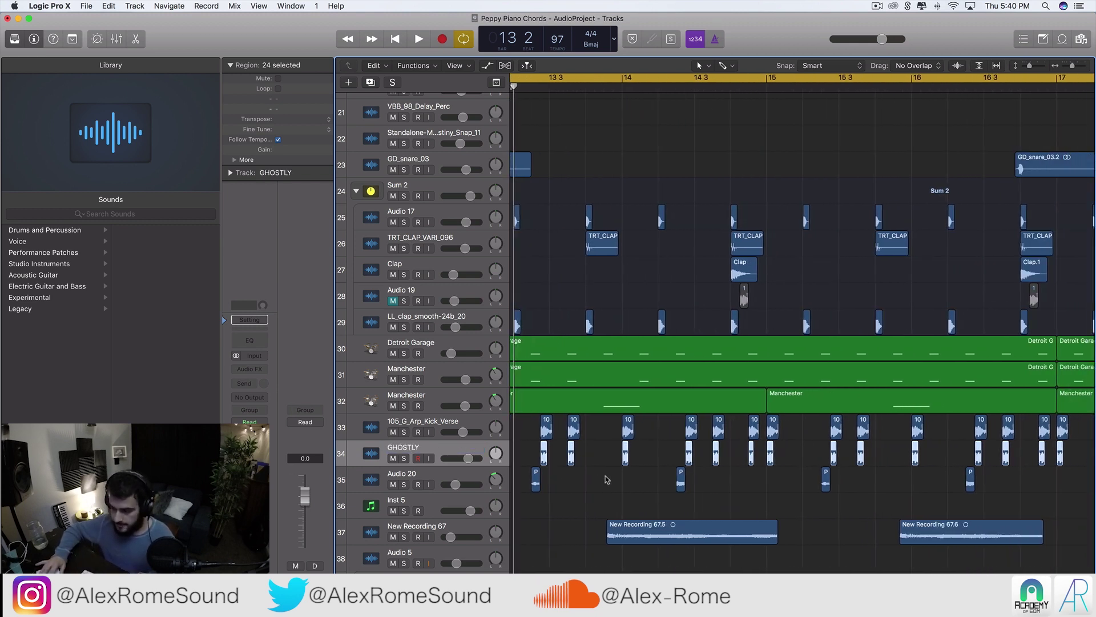
{"action": "scroll", "coordinate": [606, 479], "scroll_direction": "left", "scroll_amount": 3}
{"action": "scroll", "coordinate": [607, 479], "scroll_direction": "up", "scroll_amount": 1}
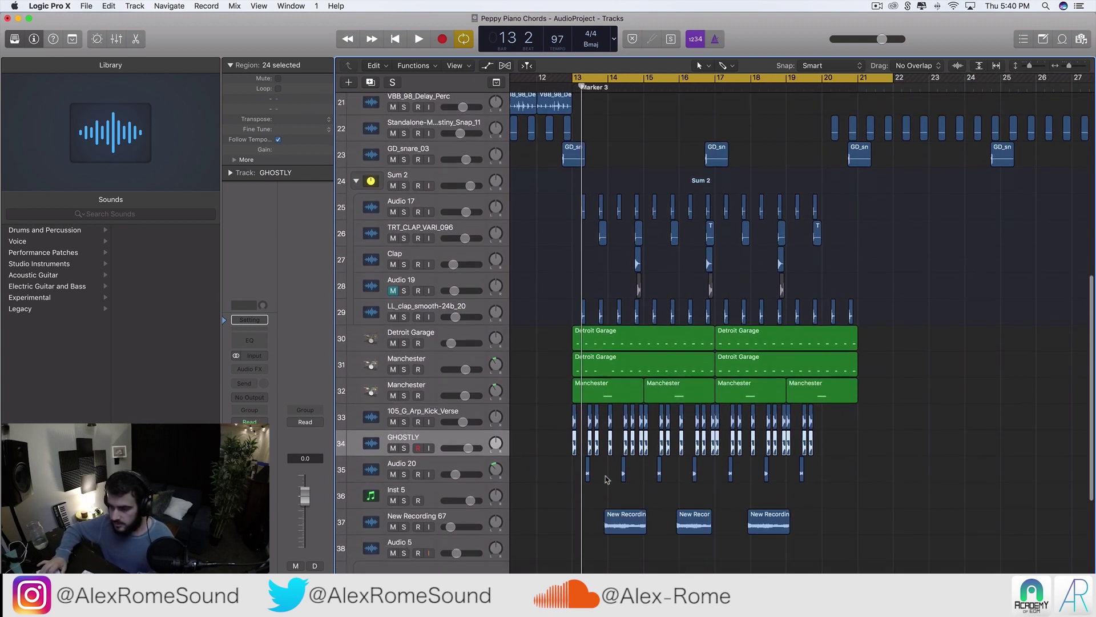
{"action": "scroll", "coordinate": [698, 550], "scroll_direction": "up", "scroll_amount": 2}
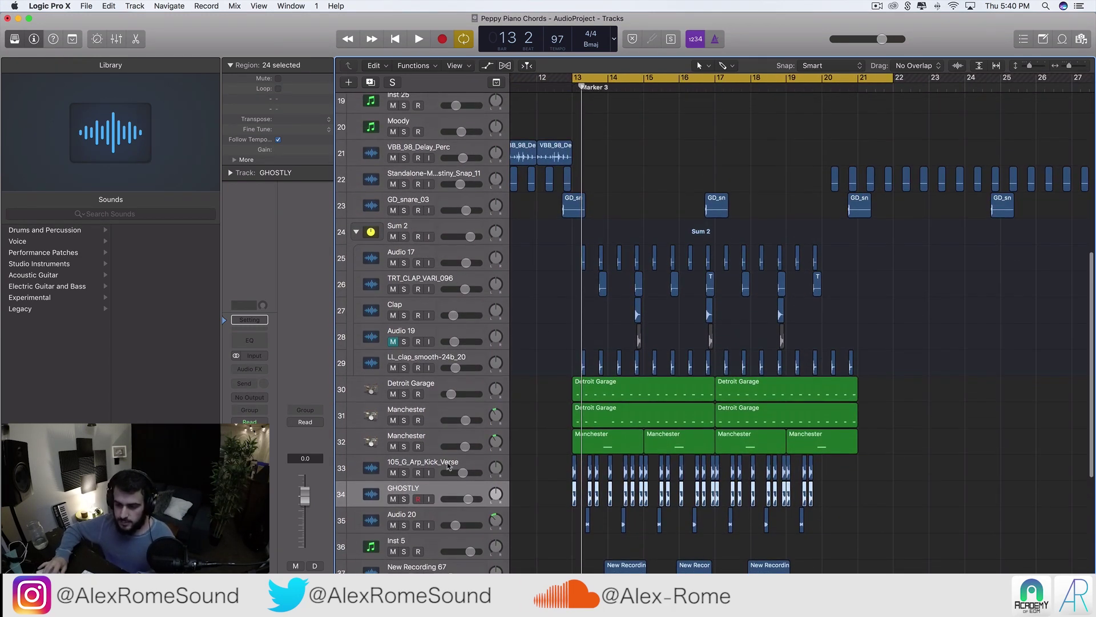
{"action": "left_click", "coordinate": [403, 499]}
{"action": "key", "text": "space"}
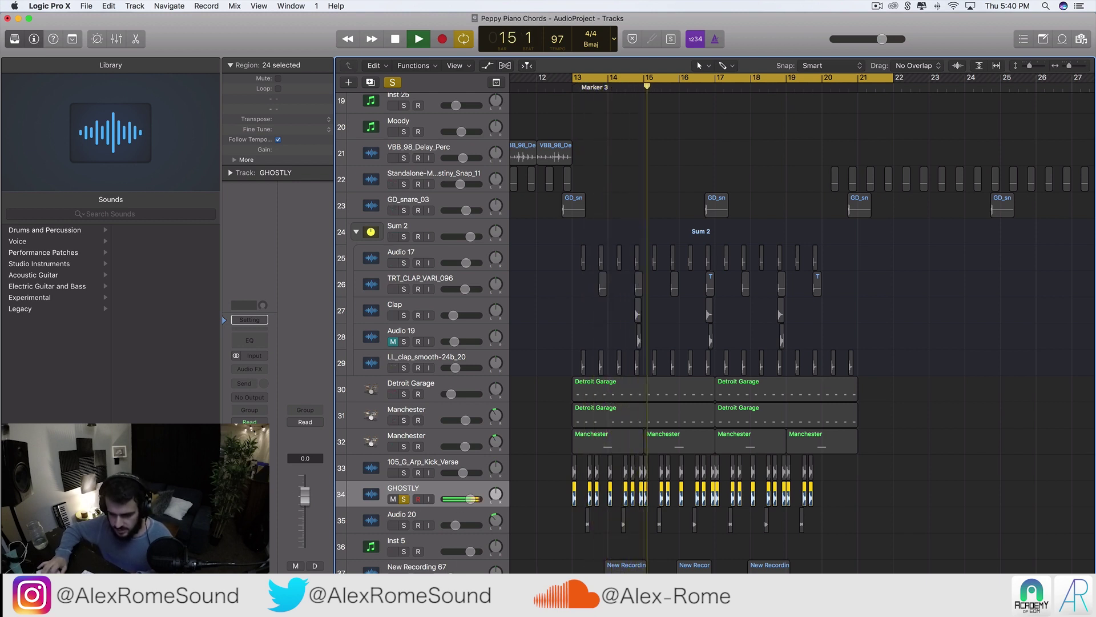
{"action": "key", "text": "space"}
{"action": "left_click", "coordinate": [403, 499]}
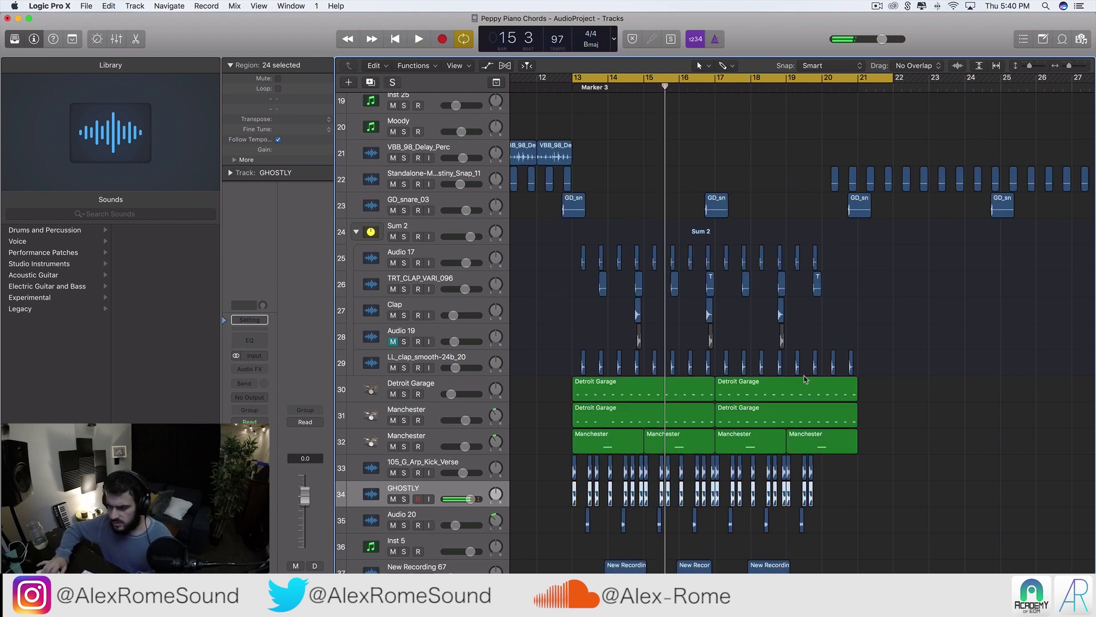
- Solo the Sum 4 bass stack and insert a stereo FabFilter Pro-C 2 compressor on it
{"action": "scroll", "coordinate": [763, 422], "scroll_direction": "up", "scroll_amount": 3}
{"action": "scroll", "coordinate": [764, 421], "scroll_direction": "down", "scroll_amount": 4}
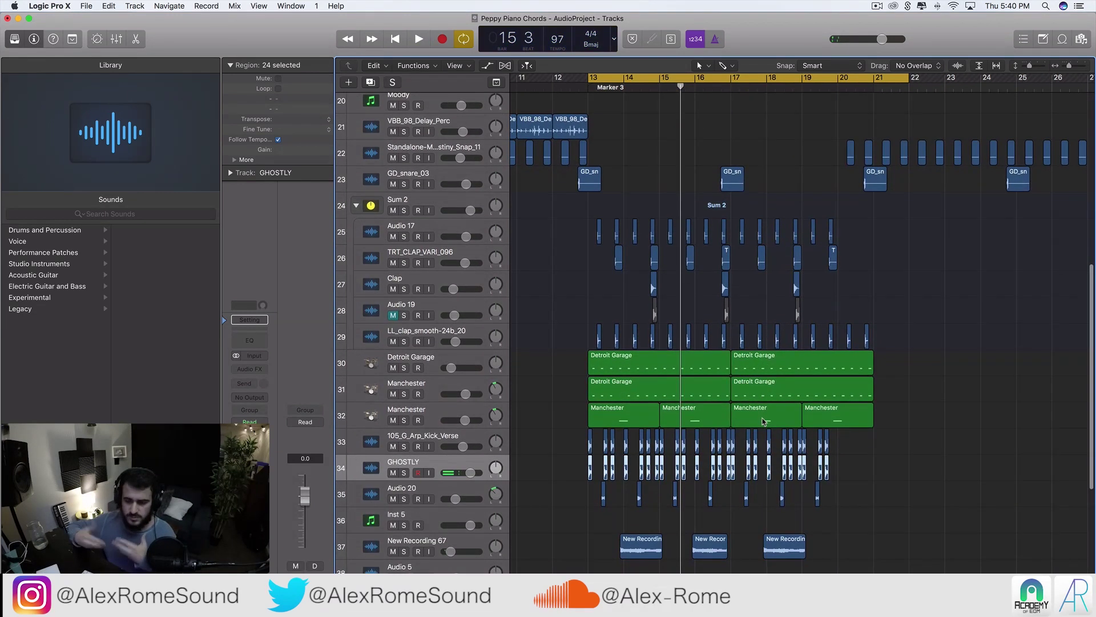
{"action": "scroll", "coordinate": [793, 362], "scroll_direction": "up", "scroll_amount": 15}
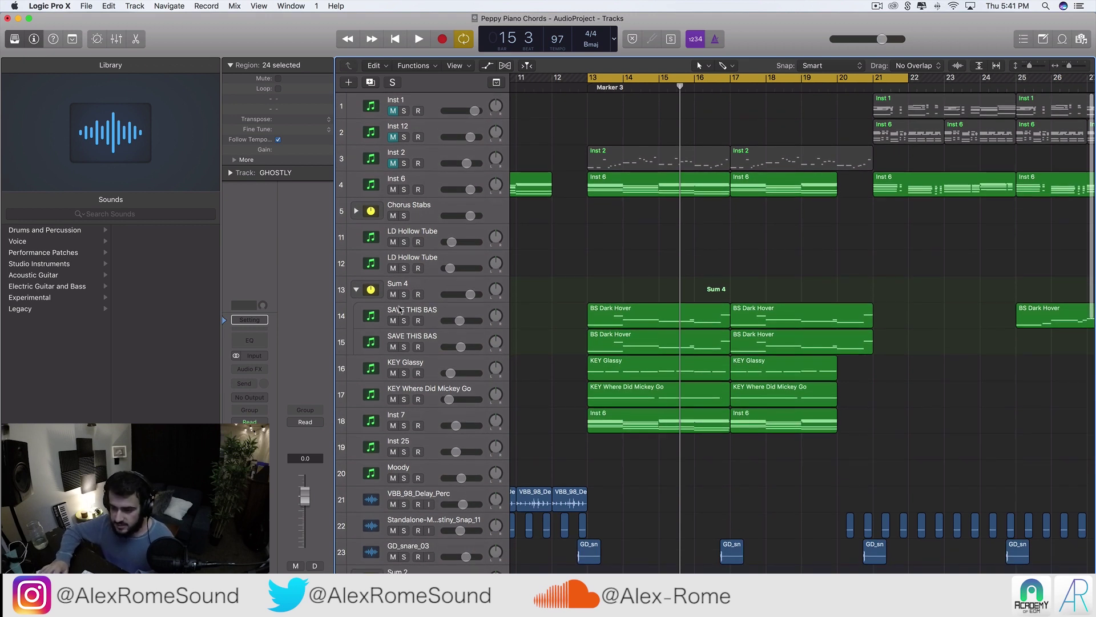
{"action": "left_click", "coordinate": [426, 284]}
{"action": "left_click", "coordinate": [404, 294]}
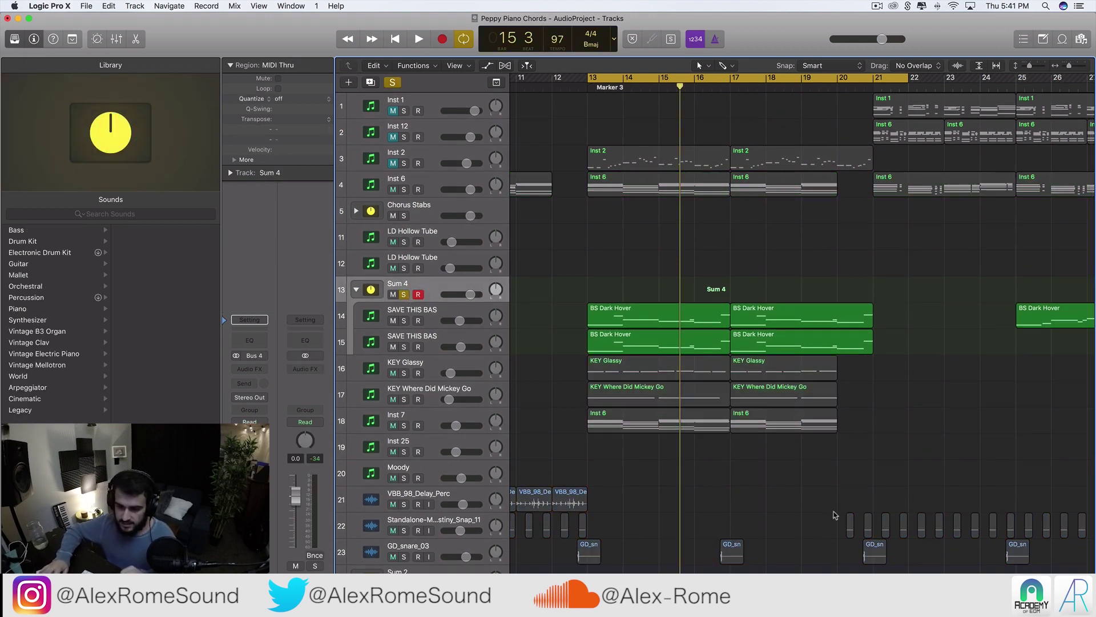
{"action": "left_click", "coordinate": [253, 370]}
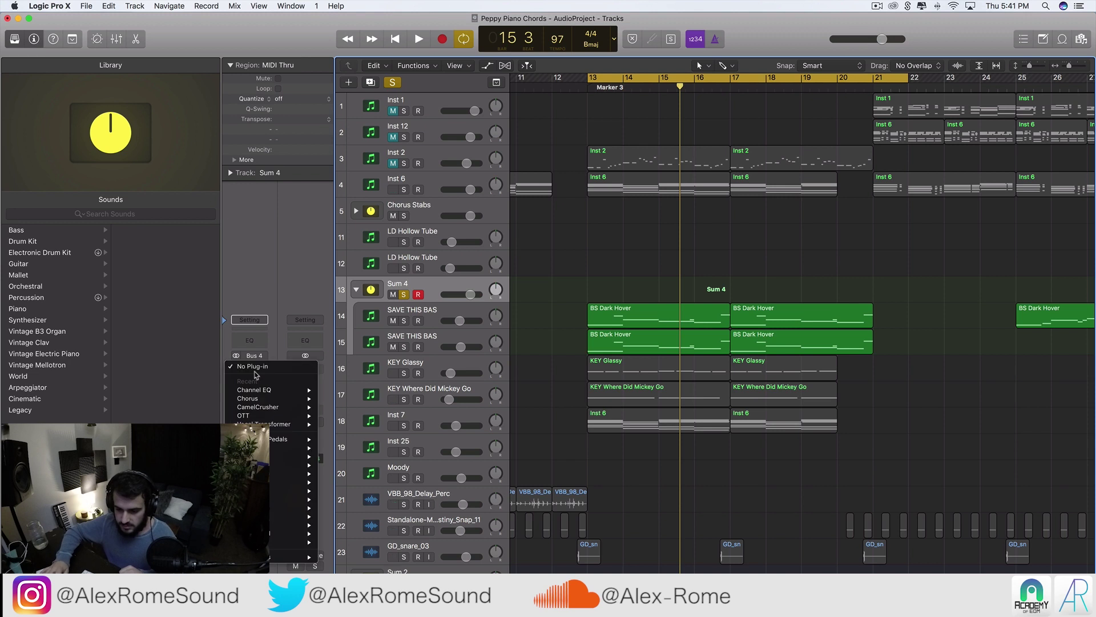
{"action": "mouse_move", "coordinate": [284, 557]}
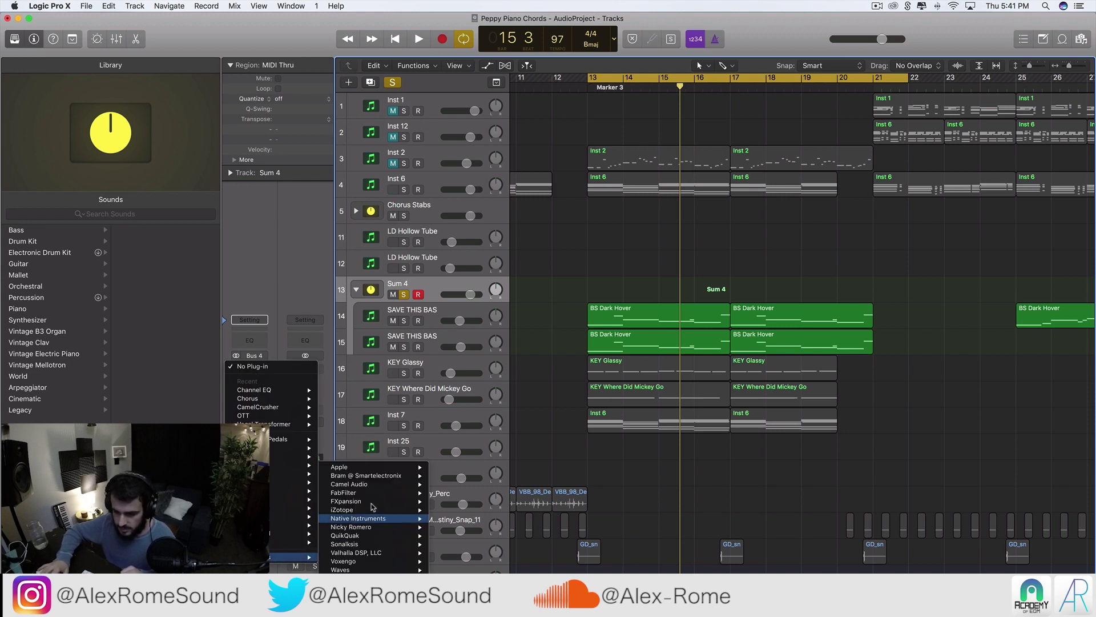
{"action": "mouse_move", "coordinate": [372, 493]}
{"action": "mouse_move", "coordinate": [459, 494]}
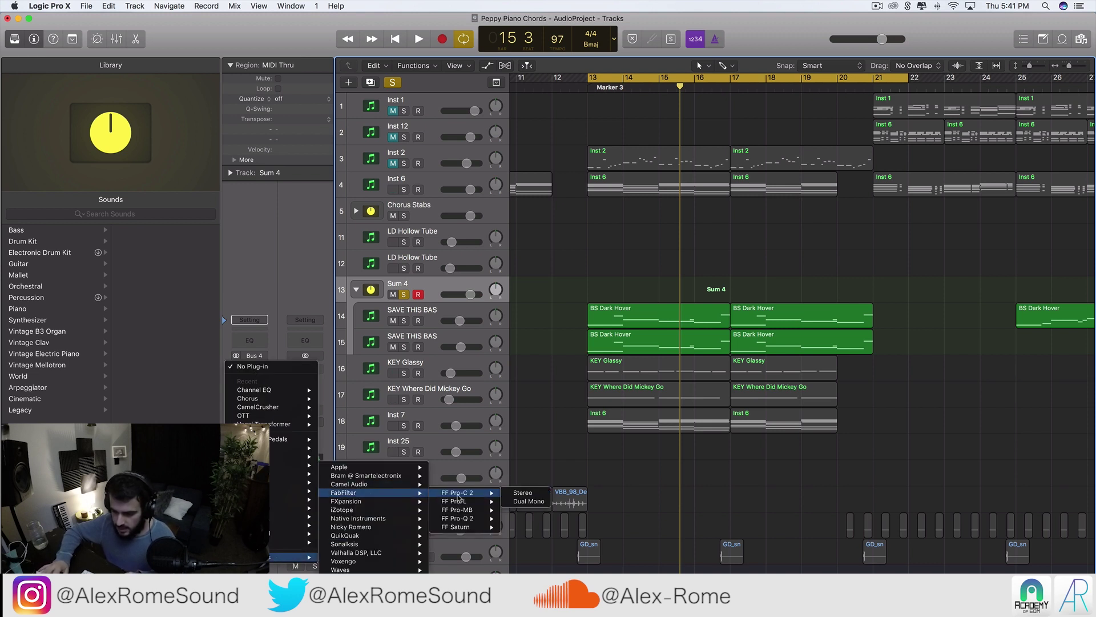
{"action": "left_click", "coordinate": [521, 493]}
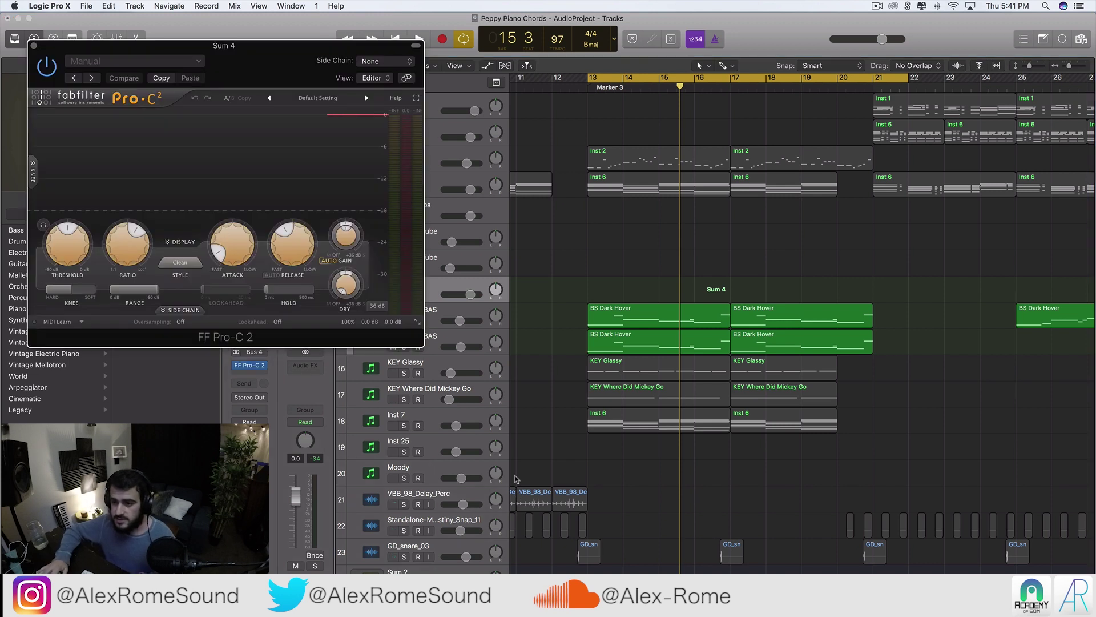
- Set the compressor's side chain source to GHOSTLY (Audio 24), expand its side chain section and move its window over the arrangement
{"action": "left_click", "coordinate": [387, 66]}
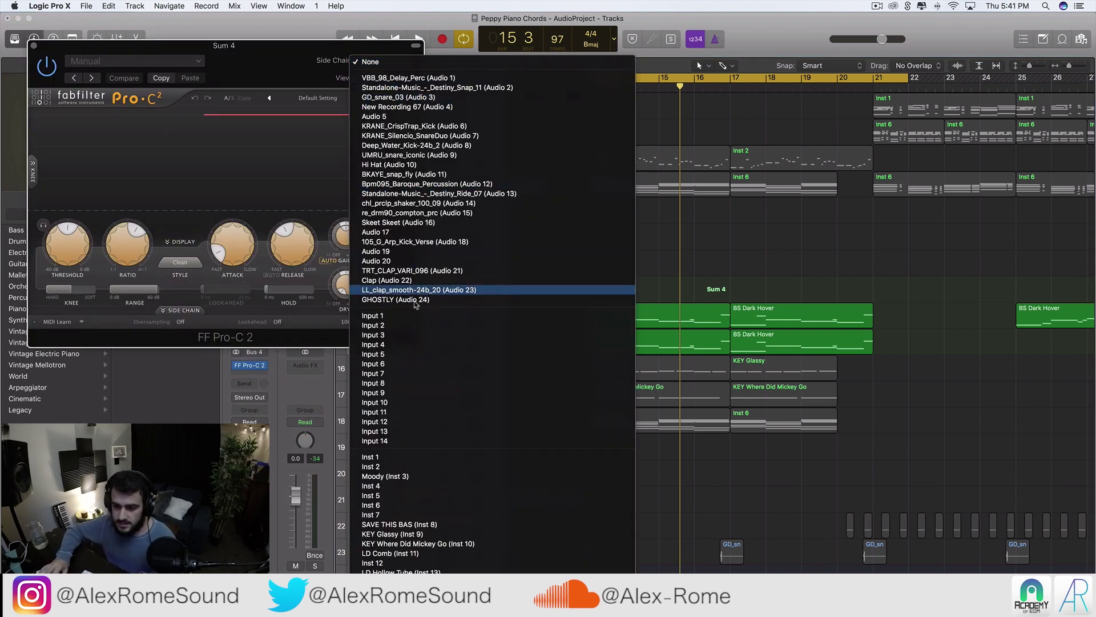
{"action": "left_click", "coordinate": [349, 295]}
{"action": "left_click", "coordinate": [184, 310]}
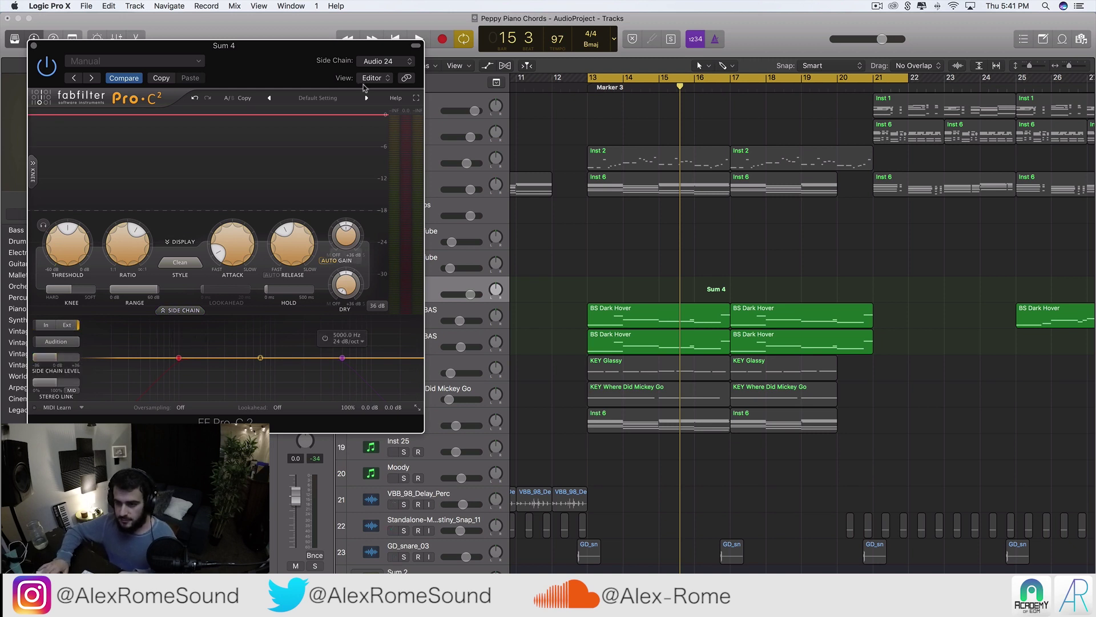
{"action": "left_click_drag", "start_coordinate": [294, 63], "coordinate": [823, 134]}
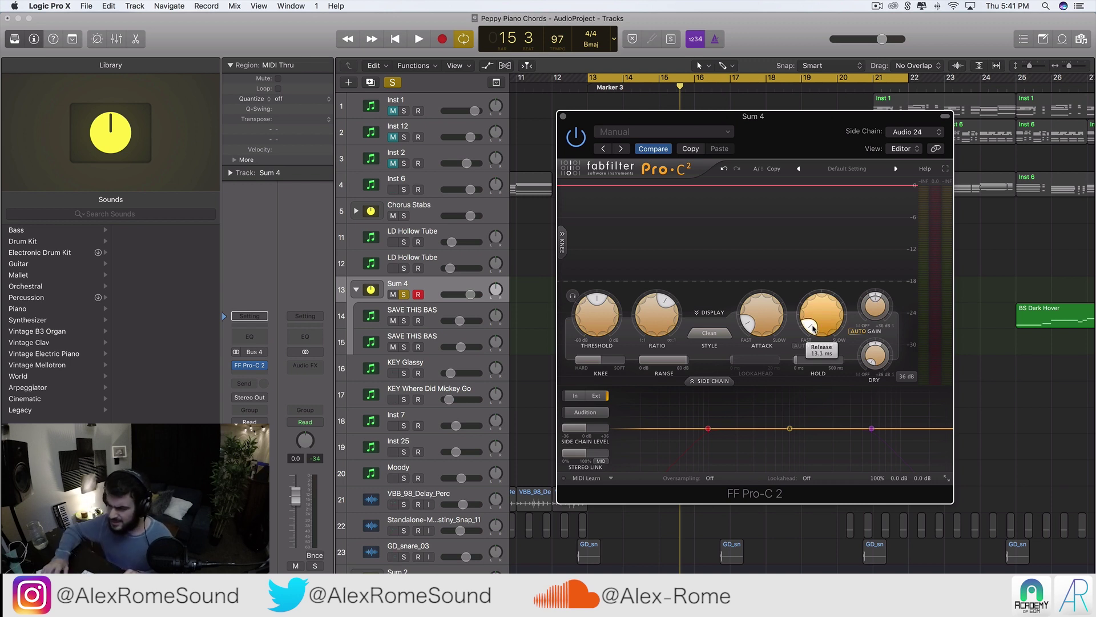
- Play the soloed bass and tune the ducking with an attack of about 16 ms and a release of about 113 ms
{"action": "key", "text": "space"}
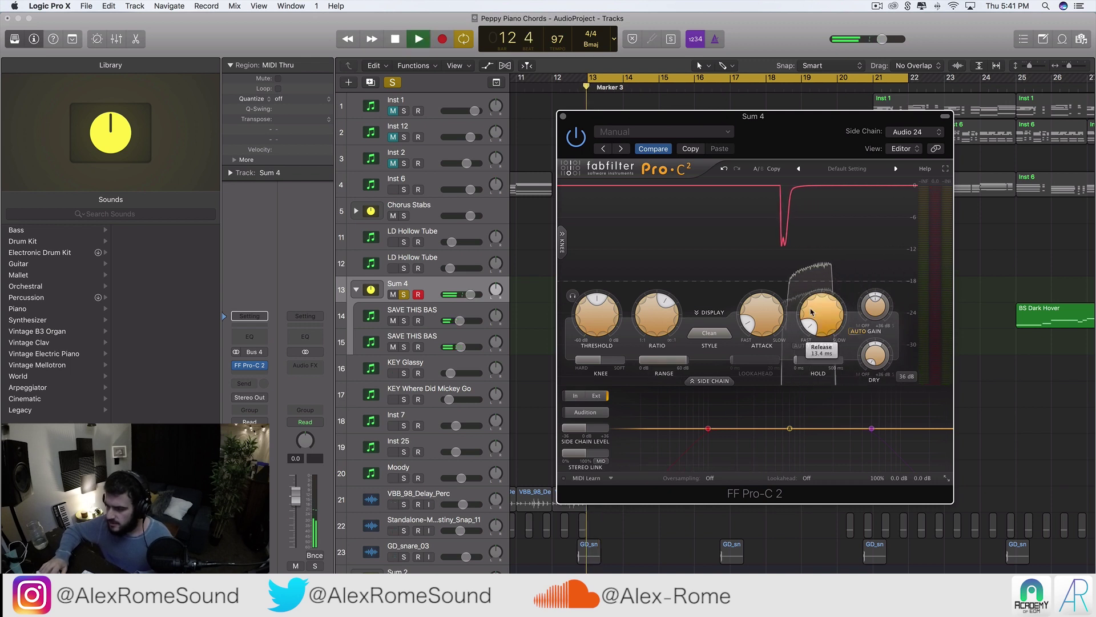
{"action": "left_click_drag", "start_coordinate": [594, 428], "coordinate": [600, 432]}
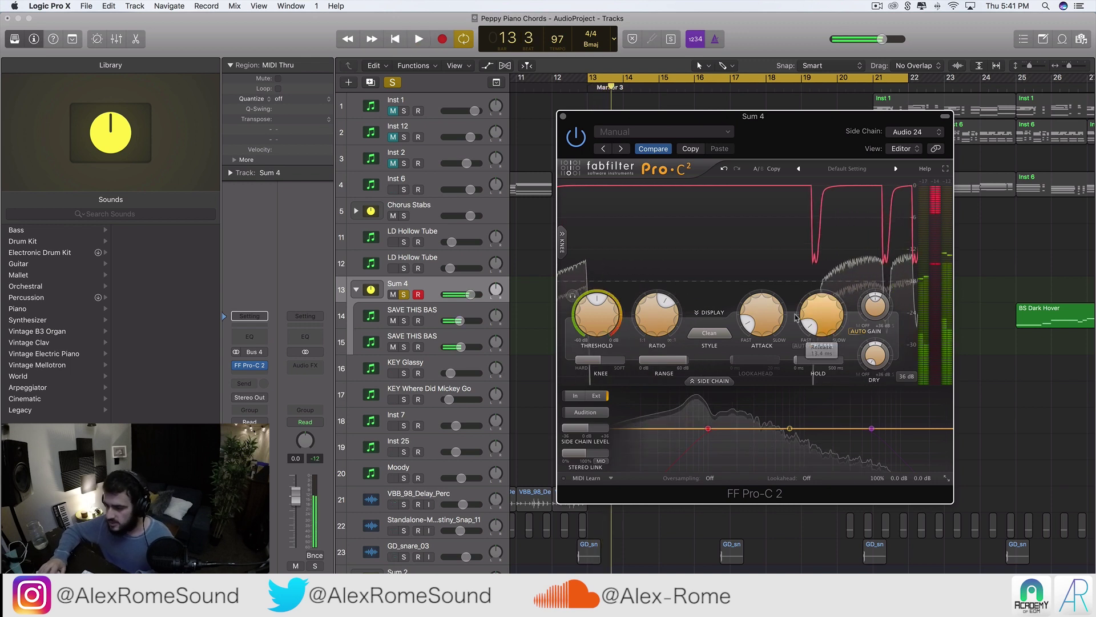
{"action": "mouse_move", "coordinate": [758, 337]}
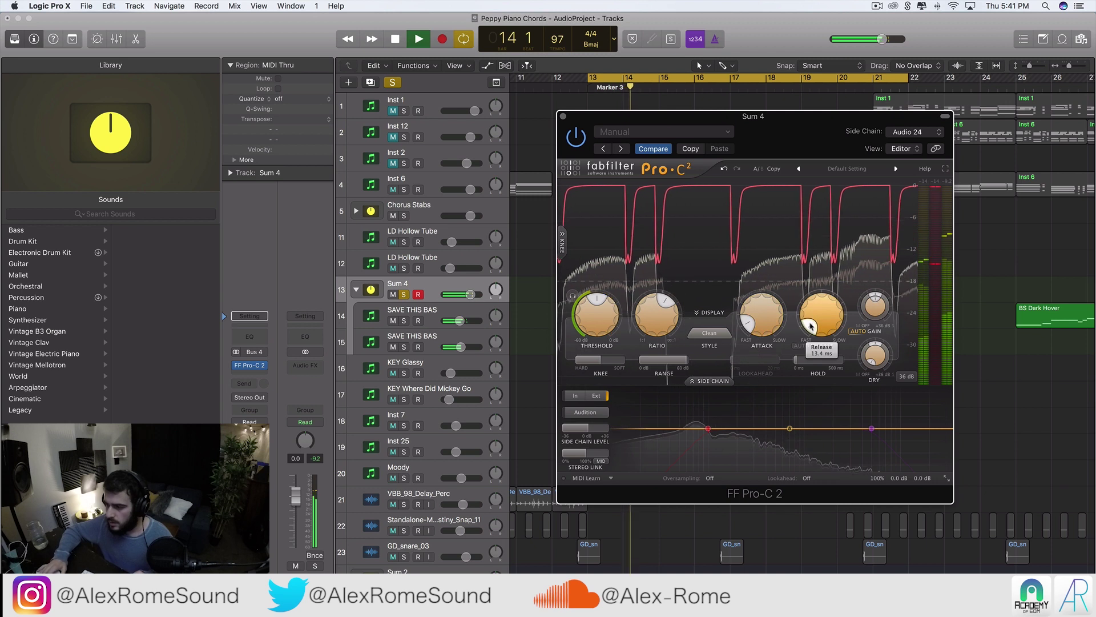
{"action": "left_click_drag", "start_coordinate": [815, 328], "coordinate": [813, 311]}
{"action": "left_click_drag", "start_coordinate": [759, 334], "coordinate": [758, 313]}
{"action": "scroll", "coordinate": [758, 312], "scroll_direction": "down", "scroll_amount": 3}
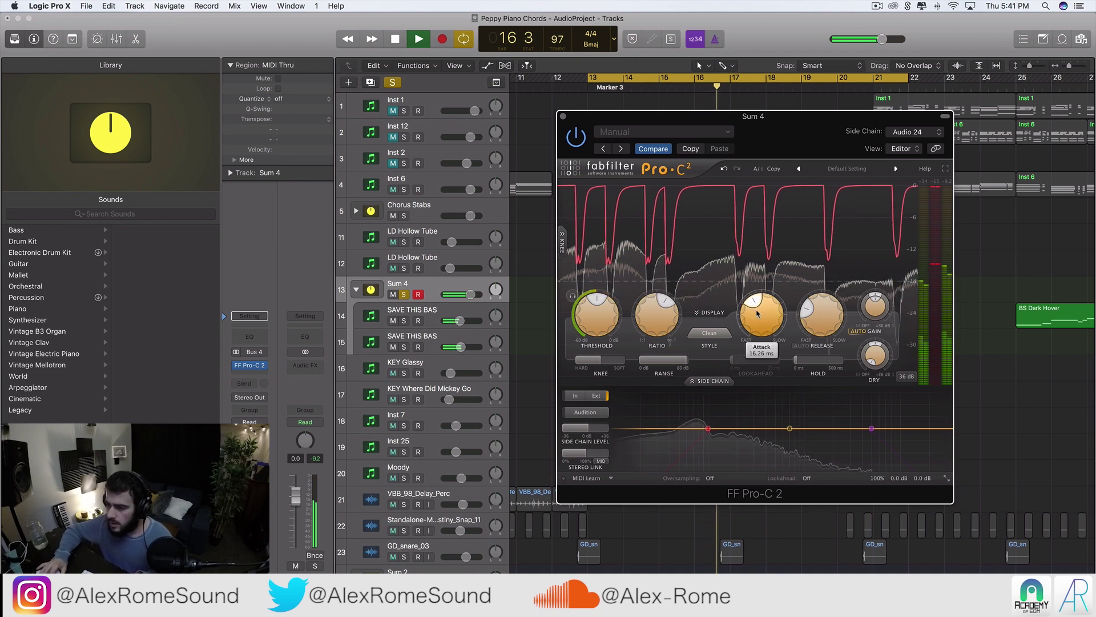
{"action": "scroll", "coordinate": [810, 308], "scroll_direction": "up", "scroll_amount": 2}
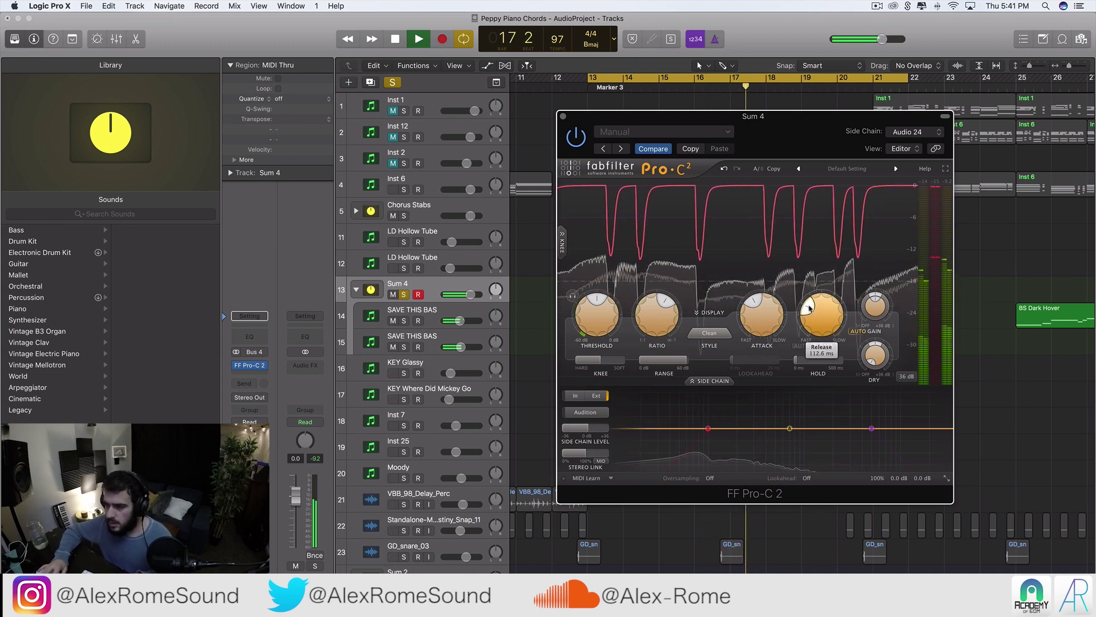
- Close the compressor, turn off the solo on Sum 4 and play the full mix with the four stacked BS Dark Hover regions selected
{"action": "left_click", "coordinate": [563, 117]}
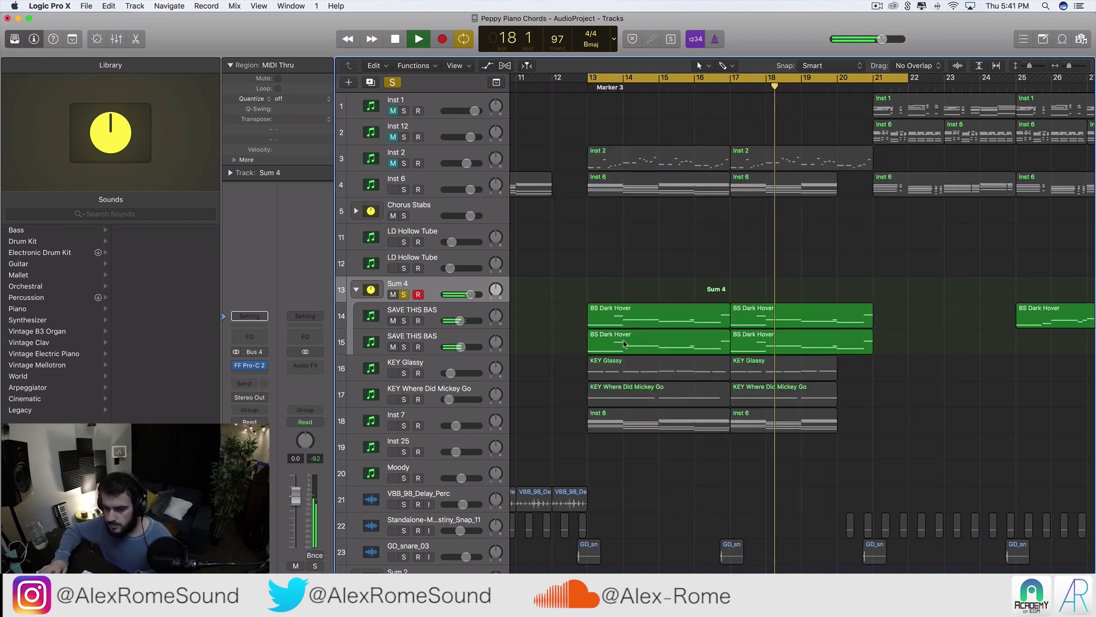
{"action": "left_click", "coordinate": [404, 294]}
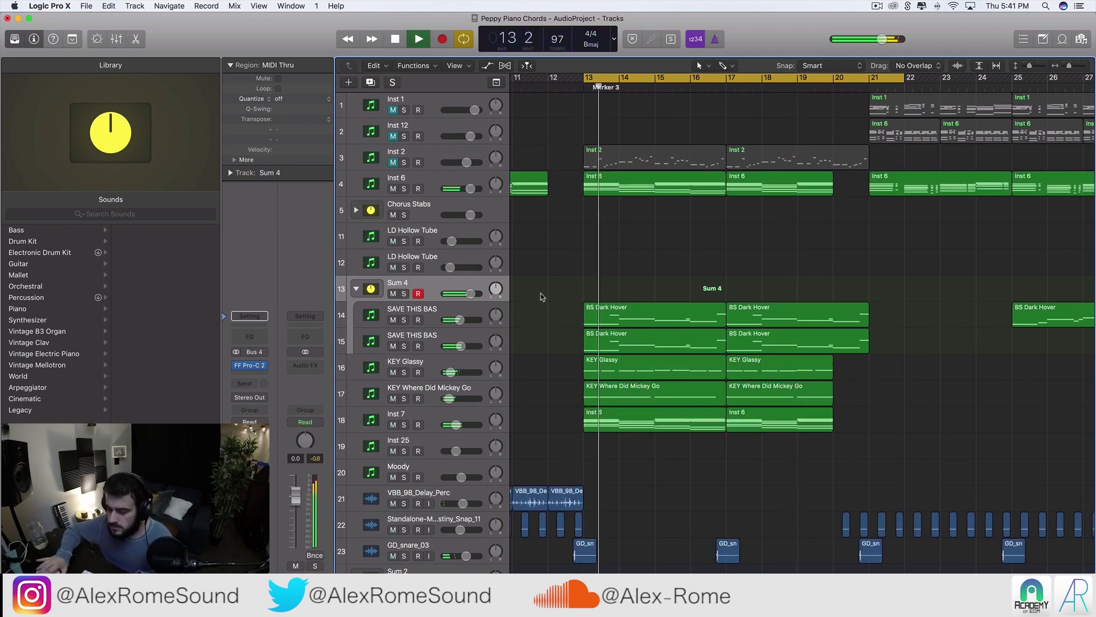
{"action": "left_click_drag", "start_coordinate": [541, 289], "coordinate": [742, 343]}
{"action": "key", "text": "space"}
{"action": "key", "text": "space"}
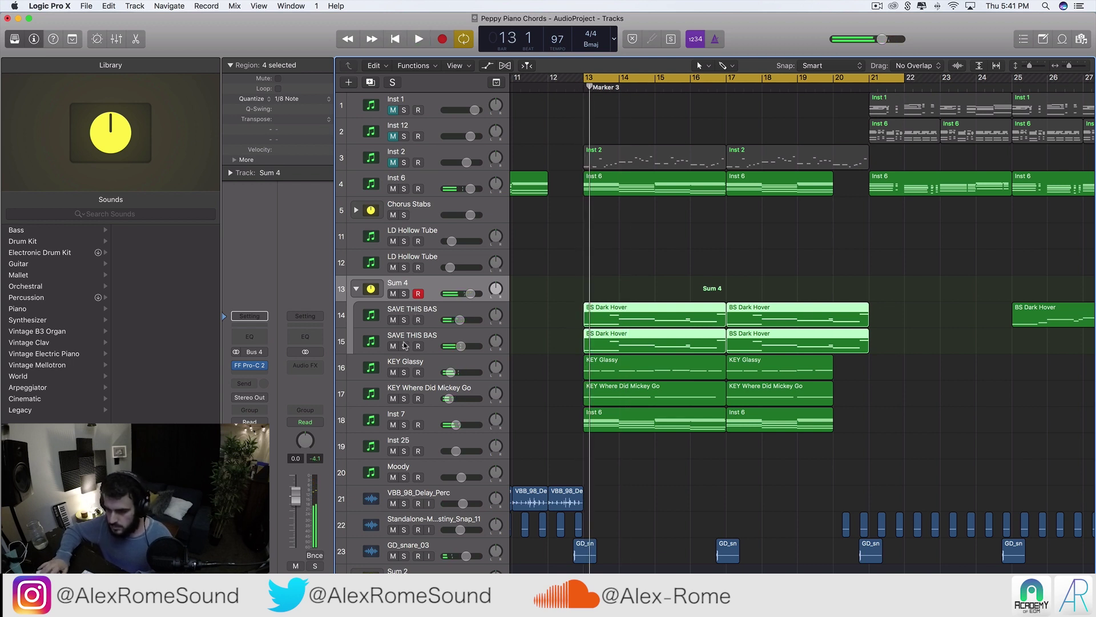
{"action": "key", "text": "space"}
{"action": "left_click_drag", "start_coordinate": [632, 234], "coordinate": [831, 339]}
{"action": "scroll", "coordinate": [517, 237], "scroll_direction": "down", "scroll_amount": 3}
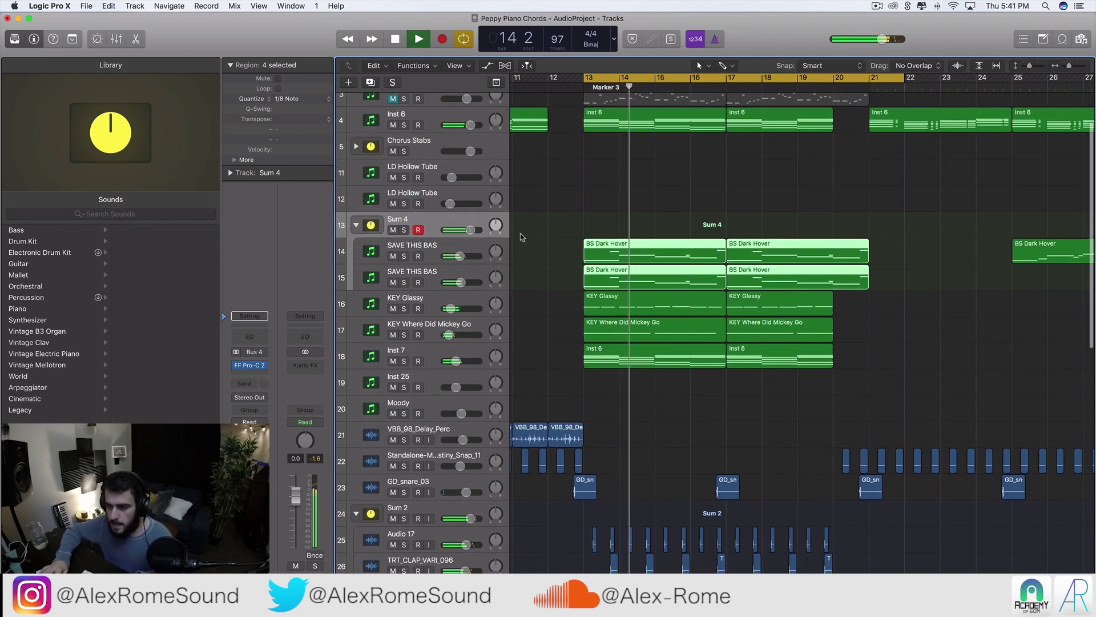
- Raise the Sum 4 stack's volume slightly and lower the upper SAVE THIS BAS track to -11.8 dB, checking it in solo
{"action": "left_click_drag", "start_coordinate": [470, 229], "coordinate": [473, 230]}
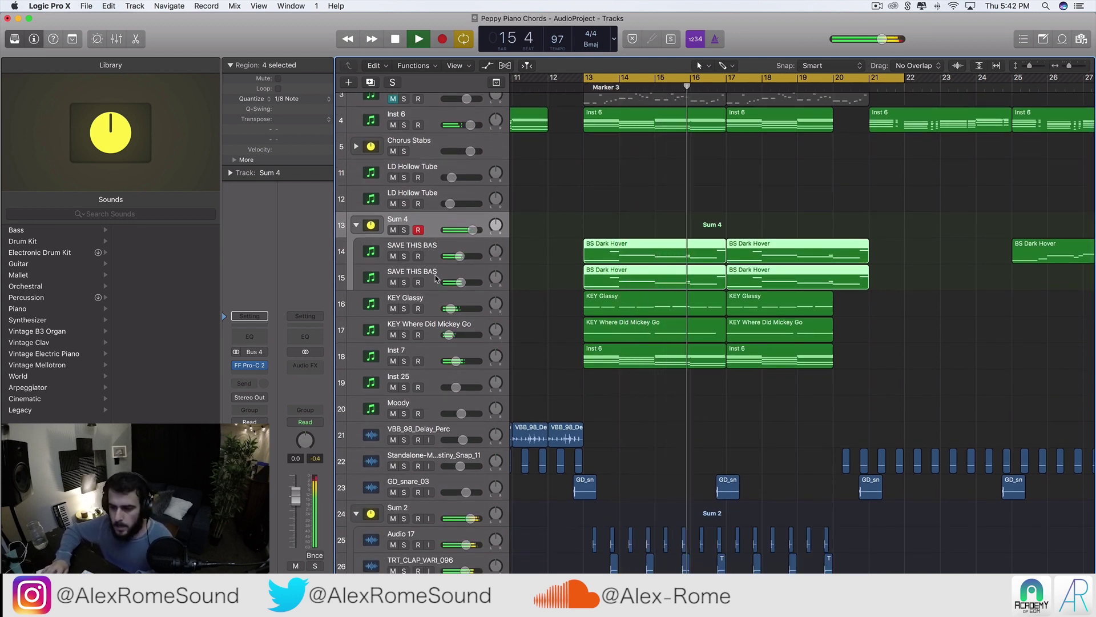
{"action": "left_click", "coordinate": [395, 280]}
{"action": "left_click", "coordinate": [403, 256]}
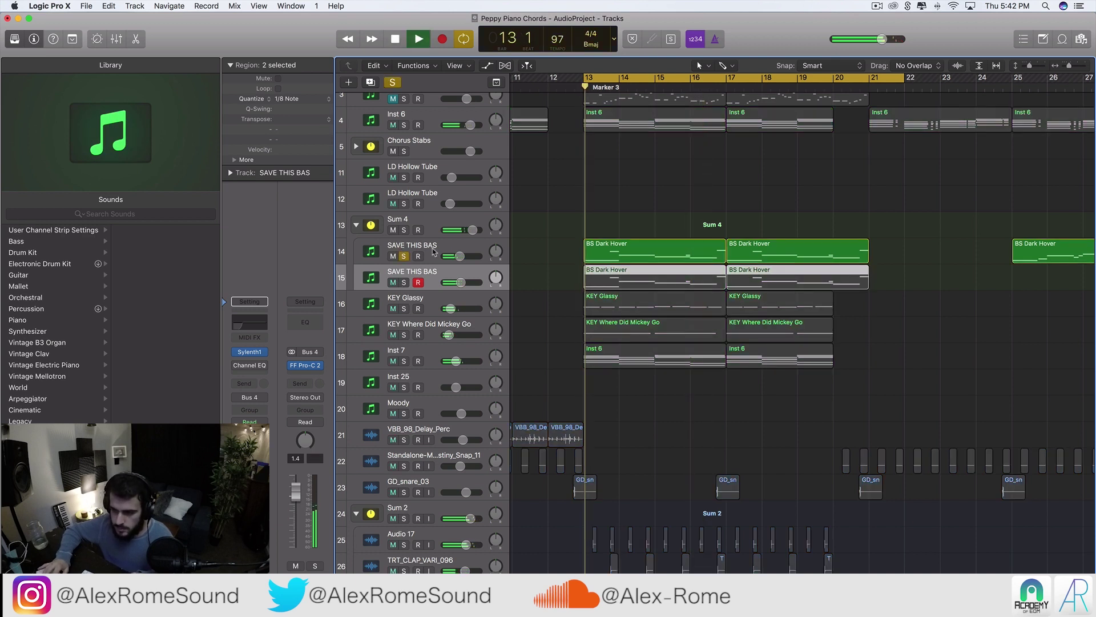
{"action": "left_click", "coordinate": [456, 254]}
{"action": "left_click_drag", "start_coordinate": [457, 254], "coordinate": [454, 255]}
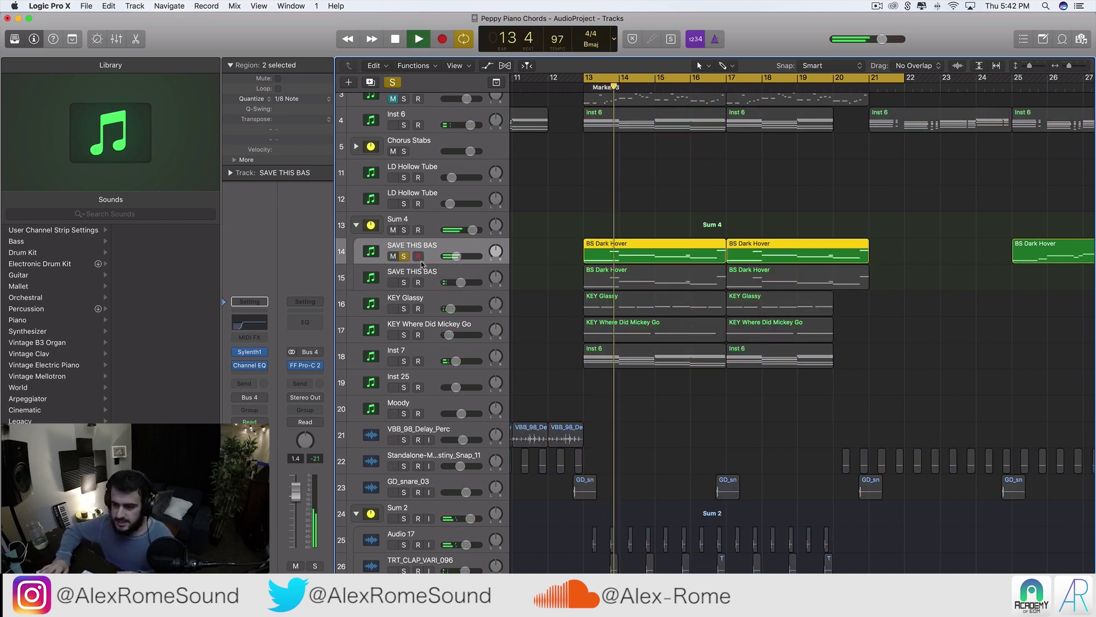
{"action": "left_click", "coordinate": [407, 257]}
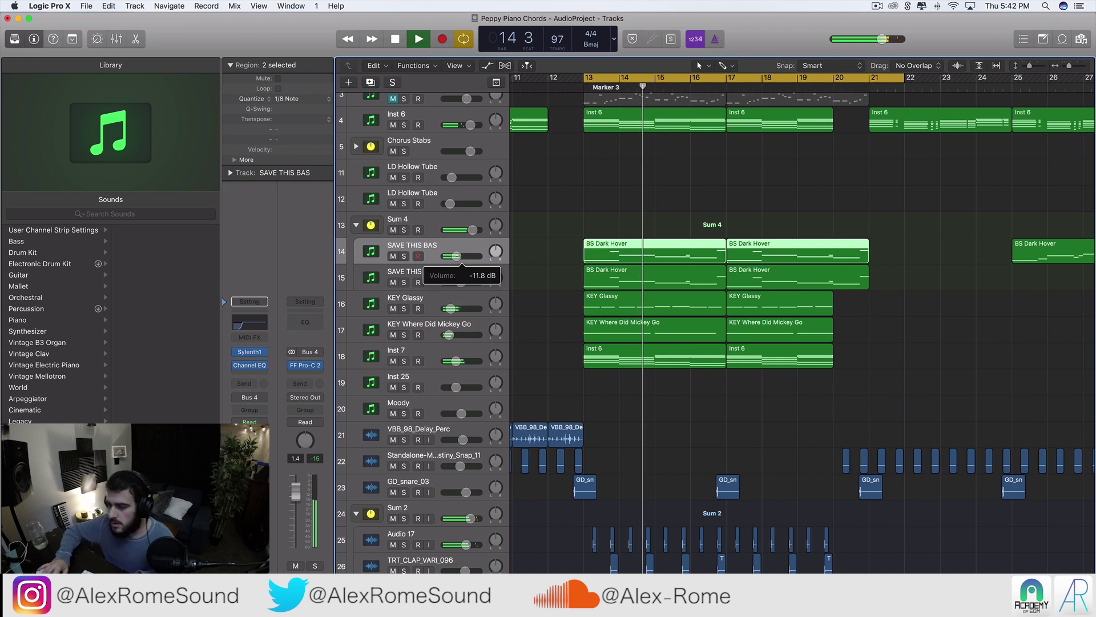
- Stop playback and group the Detroit Garage and two Manchester drum tracks into a summing track stack
{"action": "key", "text": "super+Left"}
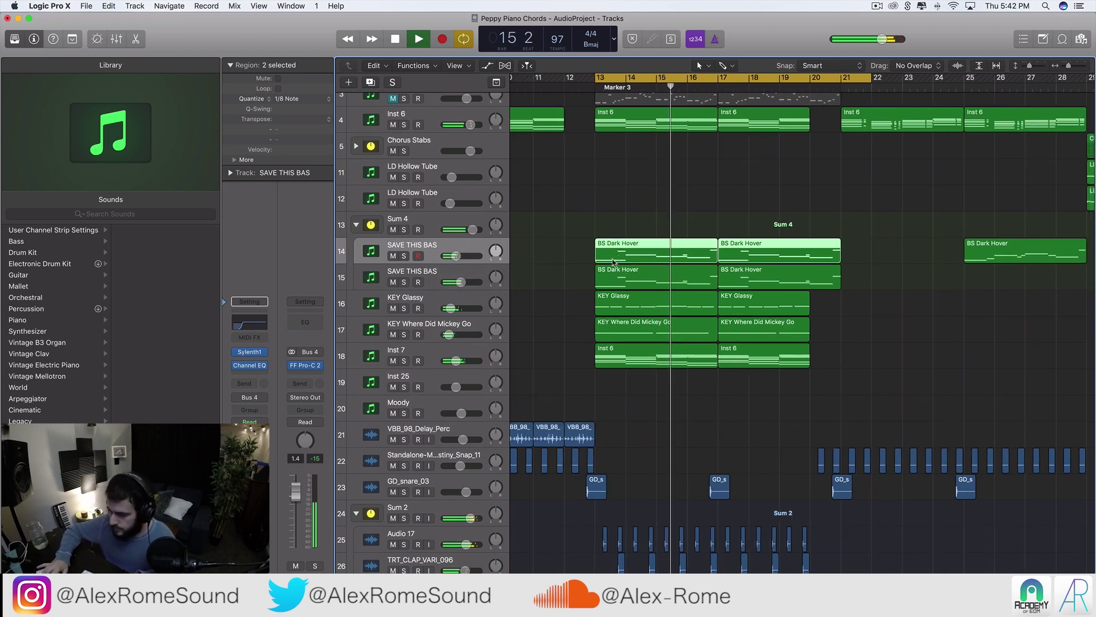
{"action": "key", "text": "super+Left"}
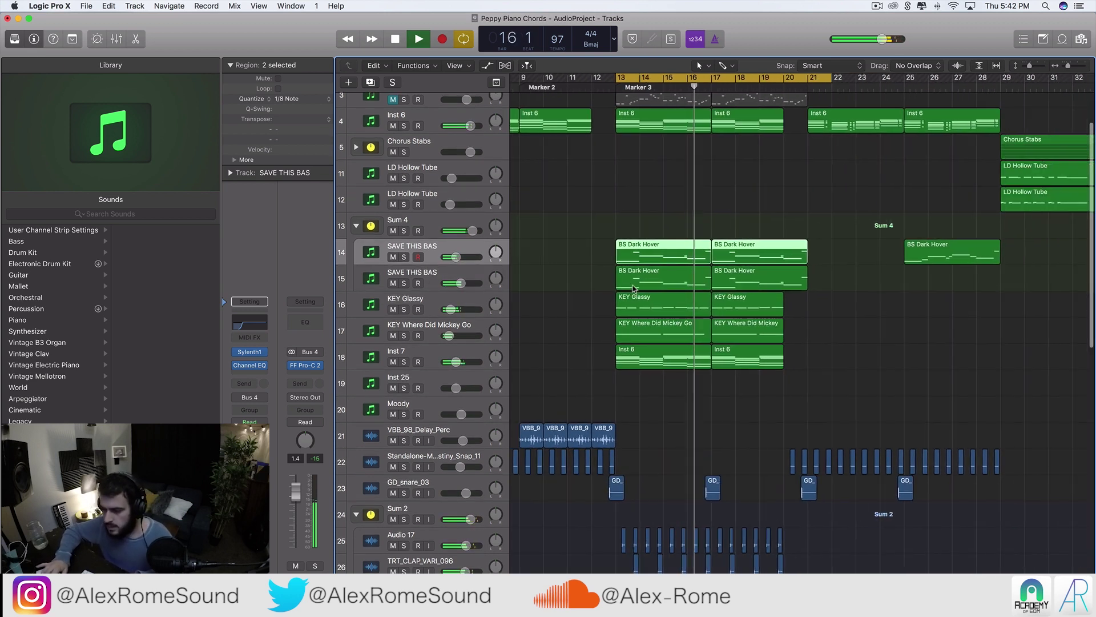
{"action": "scroll", "coordinate": [633, 286], "scroll_direction": "down", "scroll_amount": 5}
{"action": "scroll", "coordinate": [633, 286], "scroll_direction": "down", "scroll_amount": 7}
{"action": "key", "text": "space"}
{"action": "left_click", "coordinate": [428, 370]}
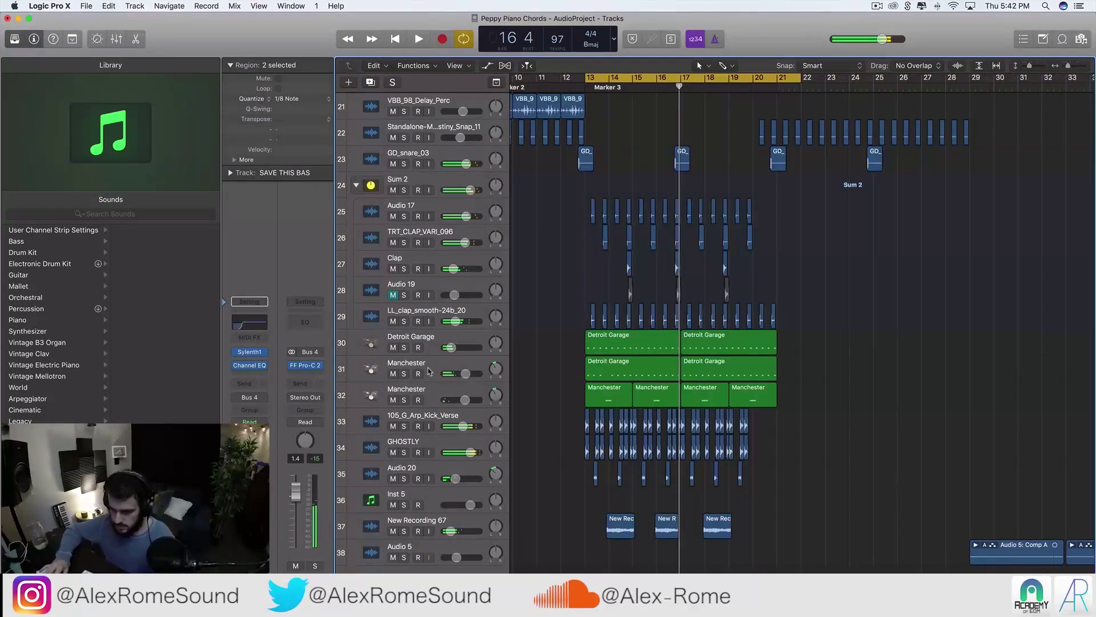
{"action": "left_click", "coordinate": [435, 394], "text": "shift"}
{"action": "left_click", "coordinate": [436, 337], "text": "shift"}
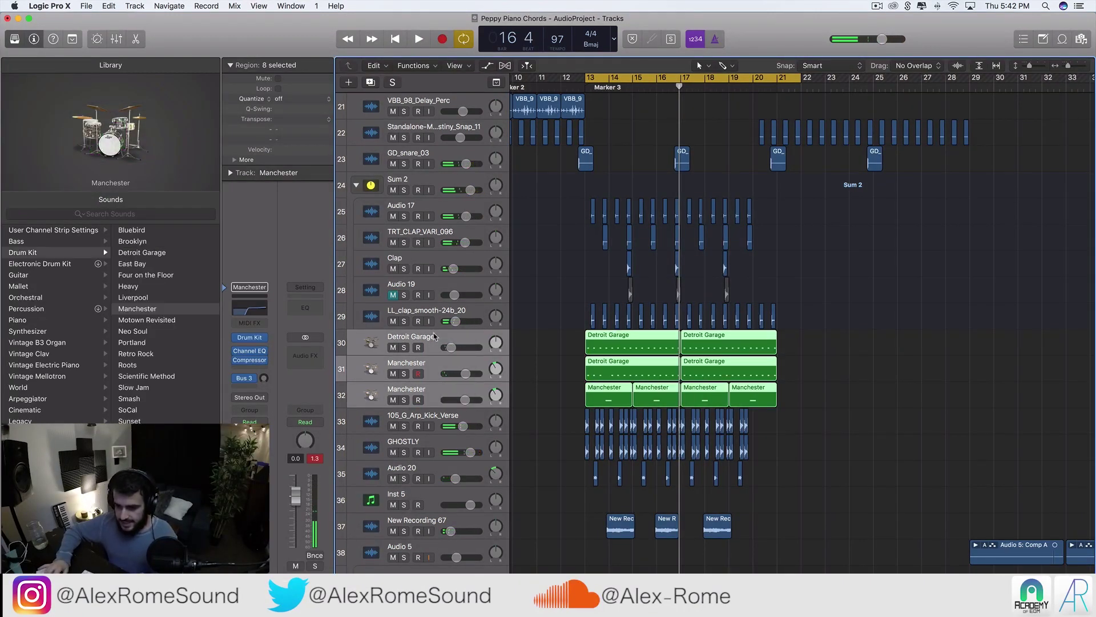
{"action": "right_click", "coordinate": [436, 337]}
{"action": "left_click", "coordinate": [477, 434]}
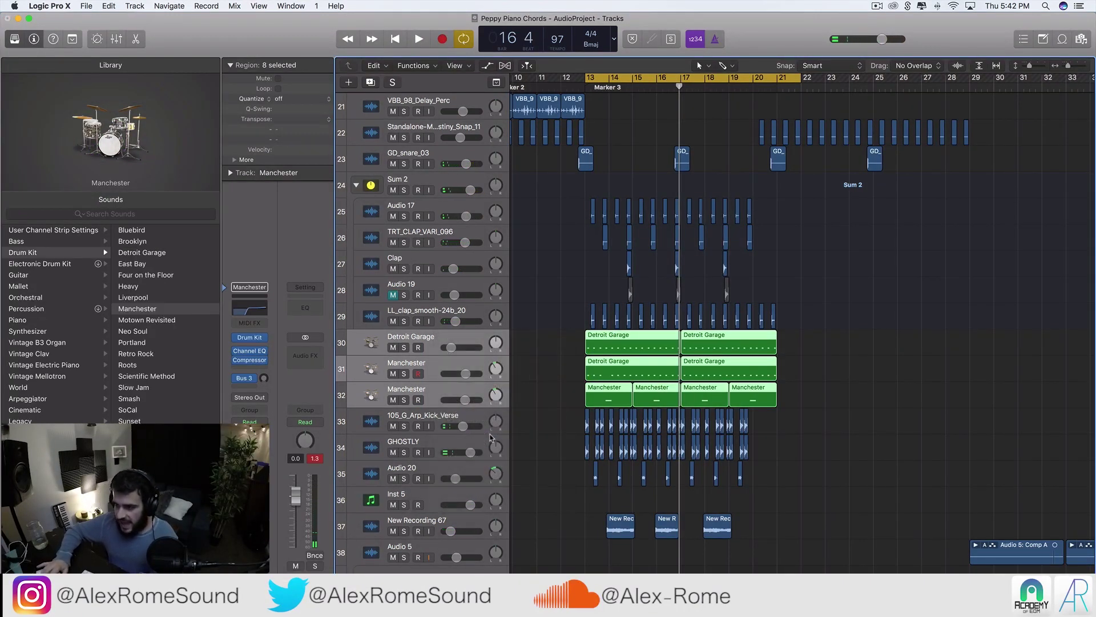
{"action": "left_click", "coordinate": [631, 104]}
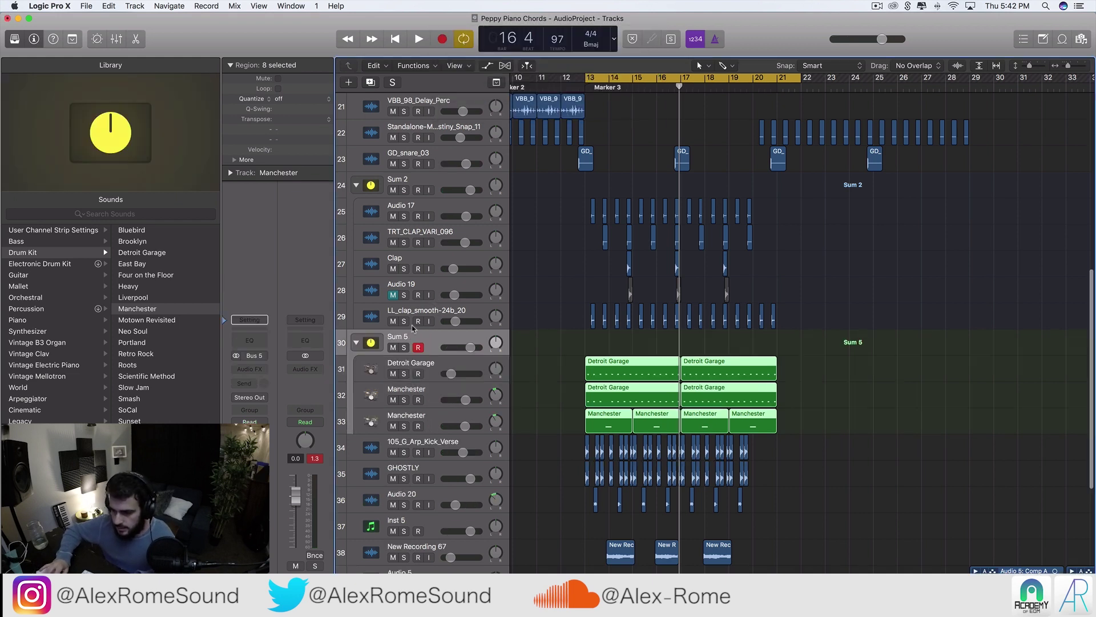
- Solo the Sum 5 drum stack and play it briefly to audition its drum tracks
{"action": "key", "text": "space"}
{"action": "left_click", "coordinate": [430, 365]}
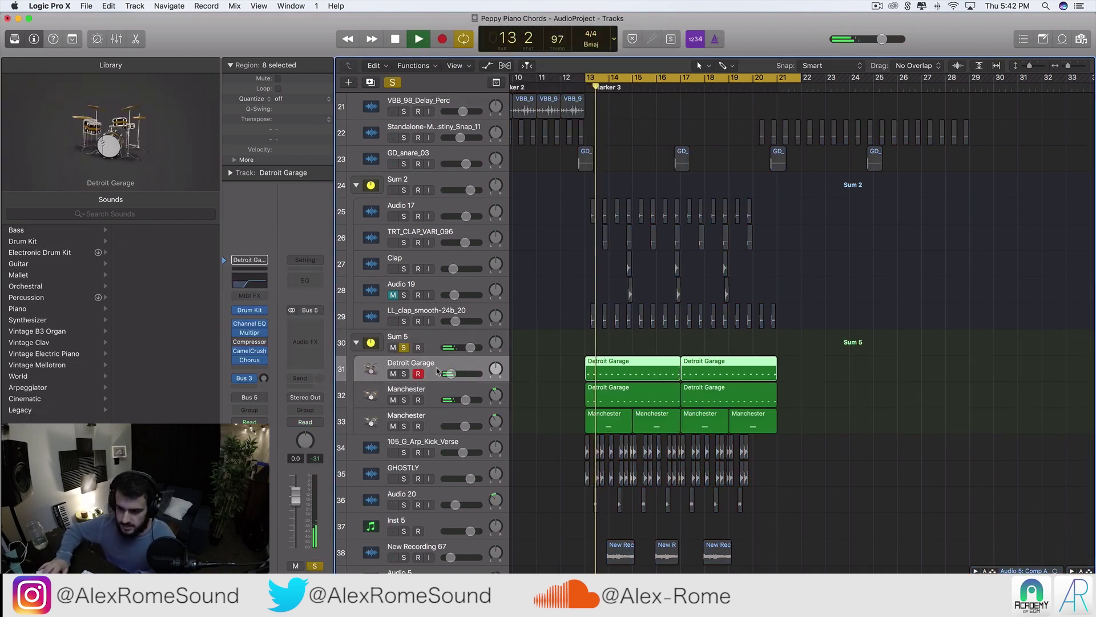
{"action": "key", "text": "space"}
{"action": "left_click", "coordinate": [460, 353]}
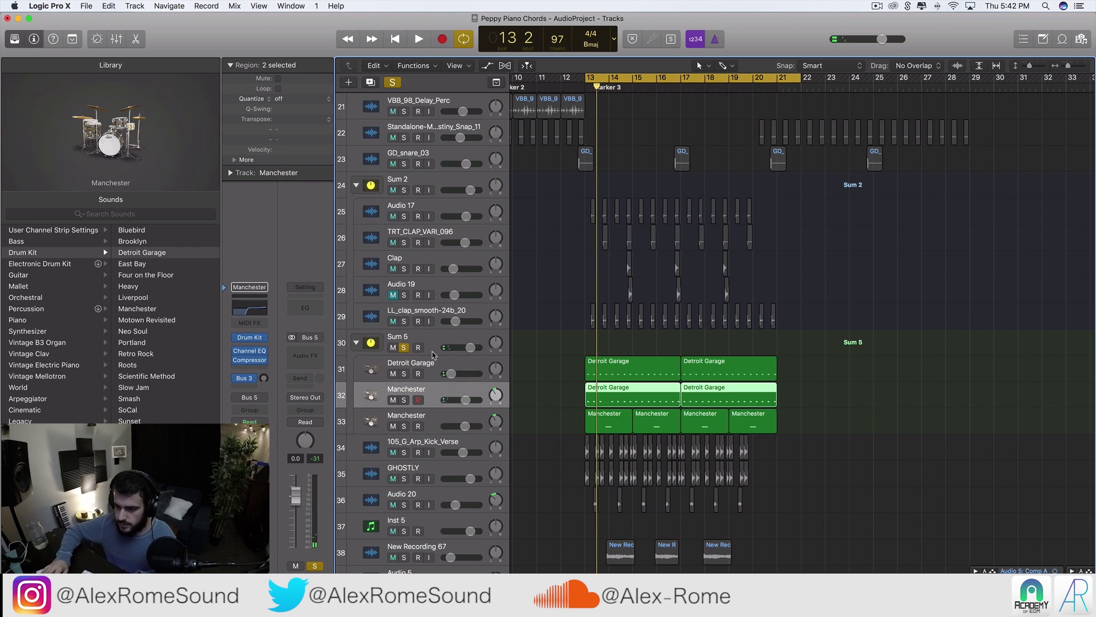
{"action": "key", "text": "space"}
{"action": "key", "text": "space"}
- Insert a Channel EQ on the Sum 5 stack and set a 48 dB/Oct low cut at roughly 600 Hz
{"action": "left_click", "coordinate": [253, 369]}
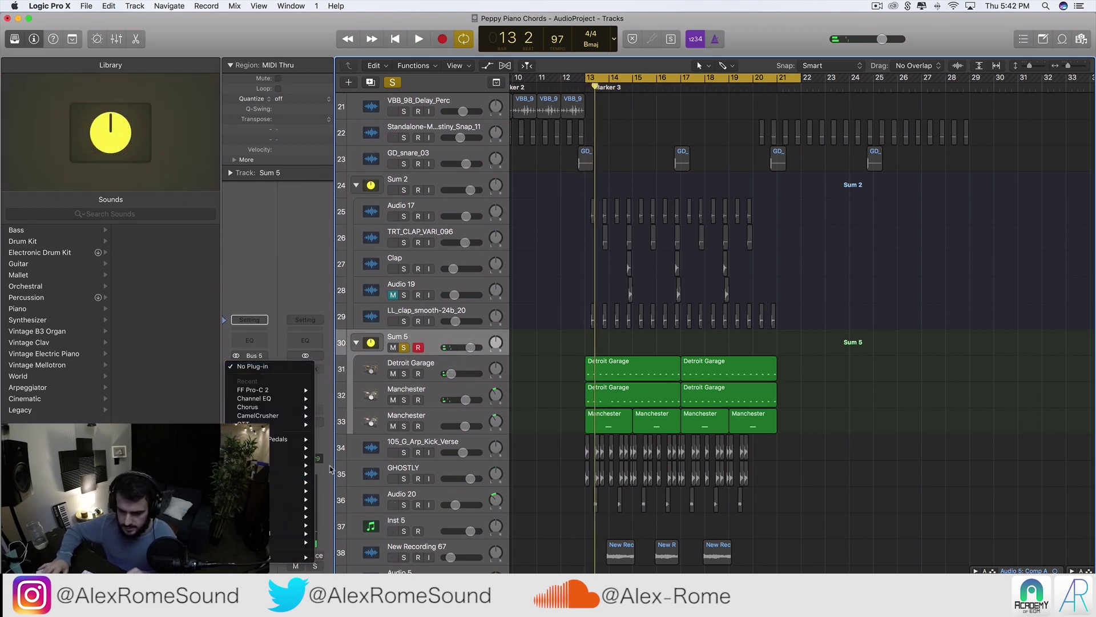
{"action": "mouse_move", "coordinate": [309, 474]}
{"action": "mouse_move", "coordinate": [370, 473]}
{"action": "left_click", "coordinate": [436, 472]}
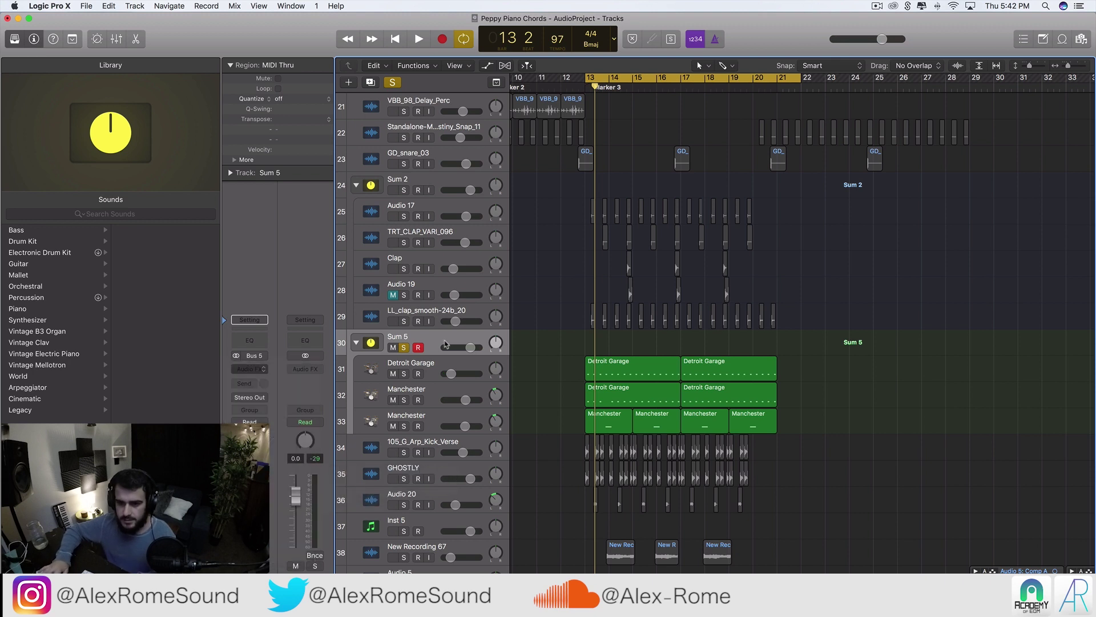
{"action": "left_click_drag", "start_coordinate": [74, 212], "coordinate": [166, 197]}
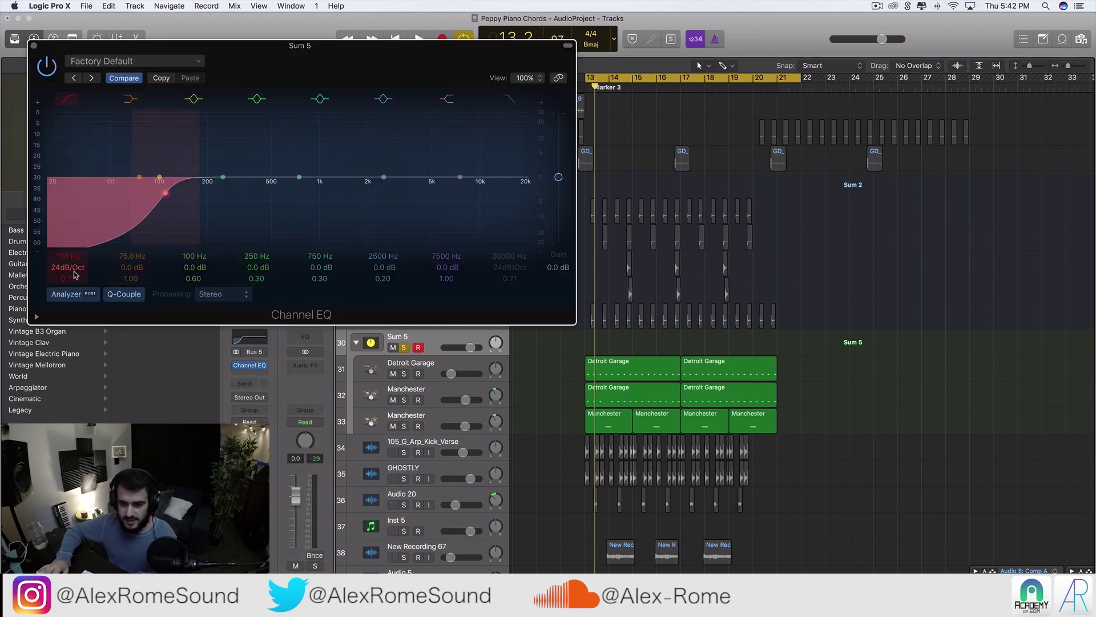
{"action": "left_click_drag", "start_coordinate": [75, 274], "coordinate": [75, 273]}
{"action": "left_click_drag", "start_coordinate": [134, 228], "coordinate": [257, 228]}
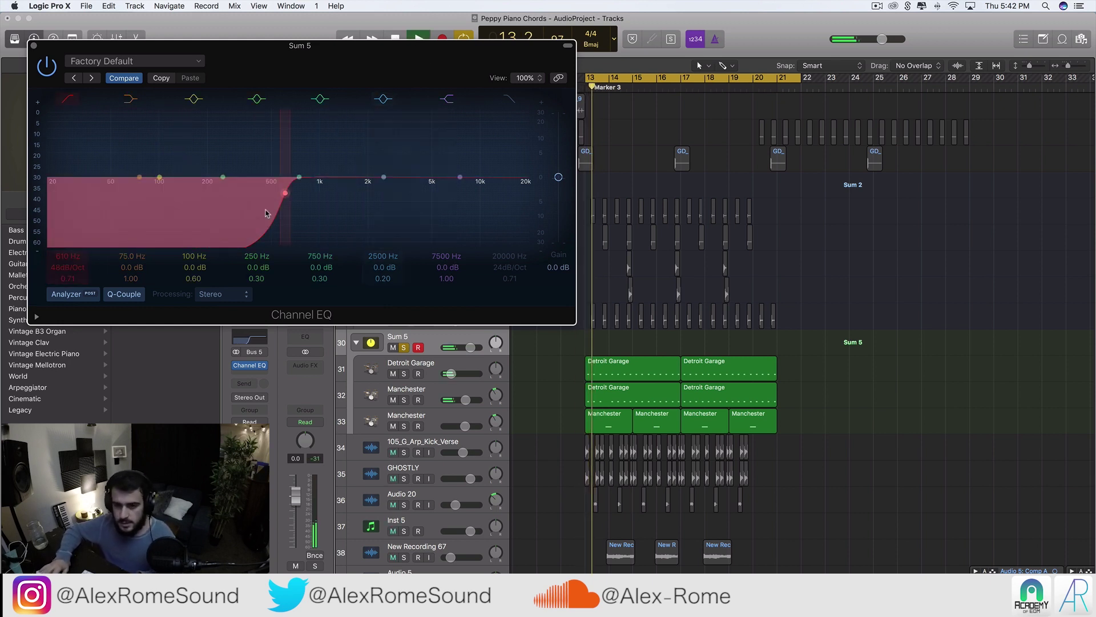
- Close the Sum 5 Channel EQ window, replay the filtered drum stack in solo, and lower the Sum 5 volume
{"action": "left_click", "coordinate": [34, 45]}
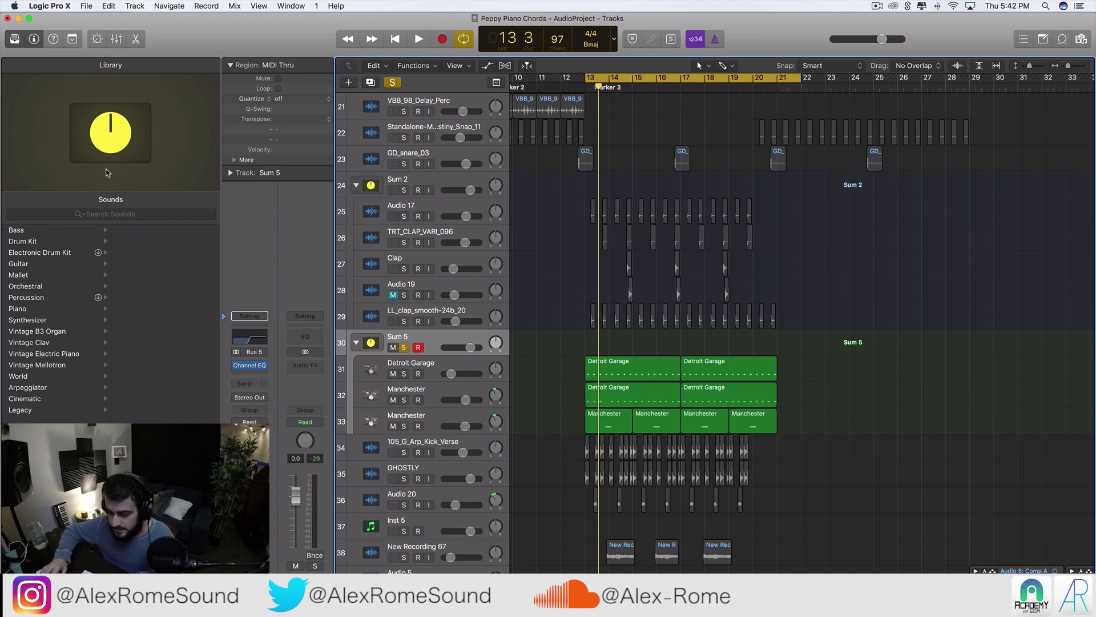
{"action": "key", "text": "space"}
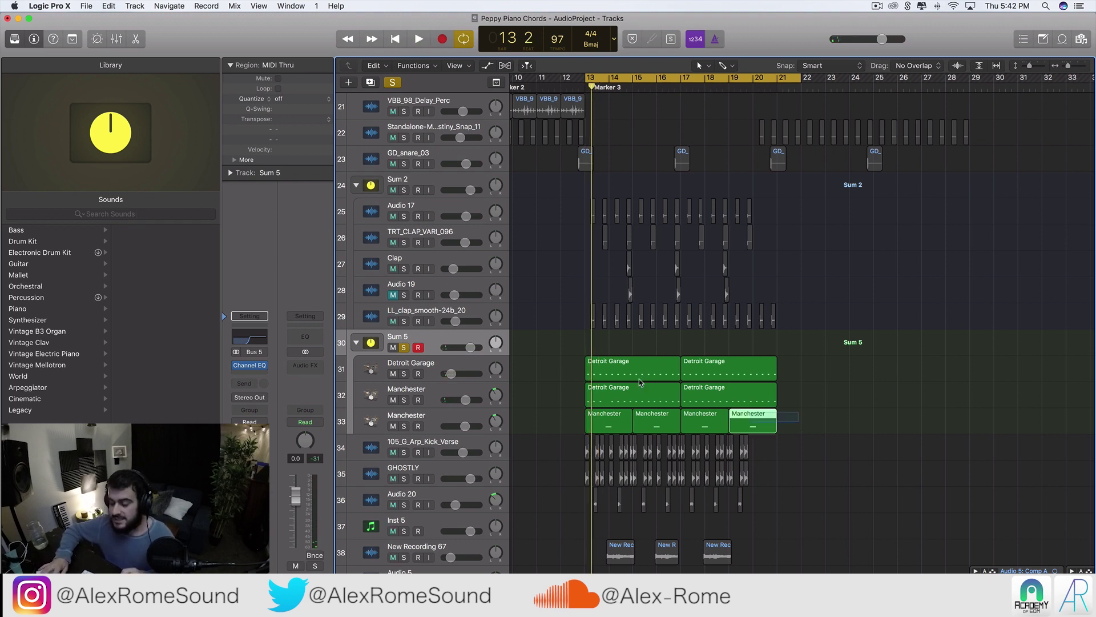
{"action": "left_click_drag", "start_coordinate": [640, 383], "coordinate": [591, 366]}
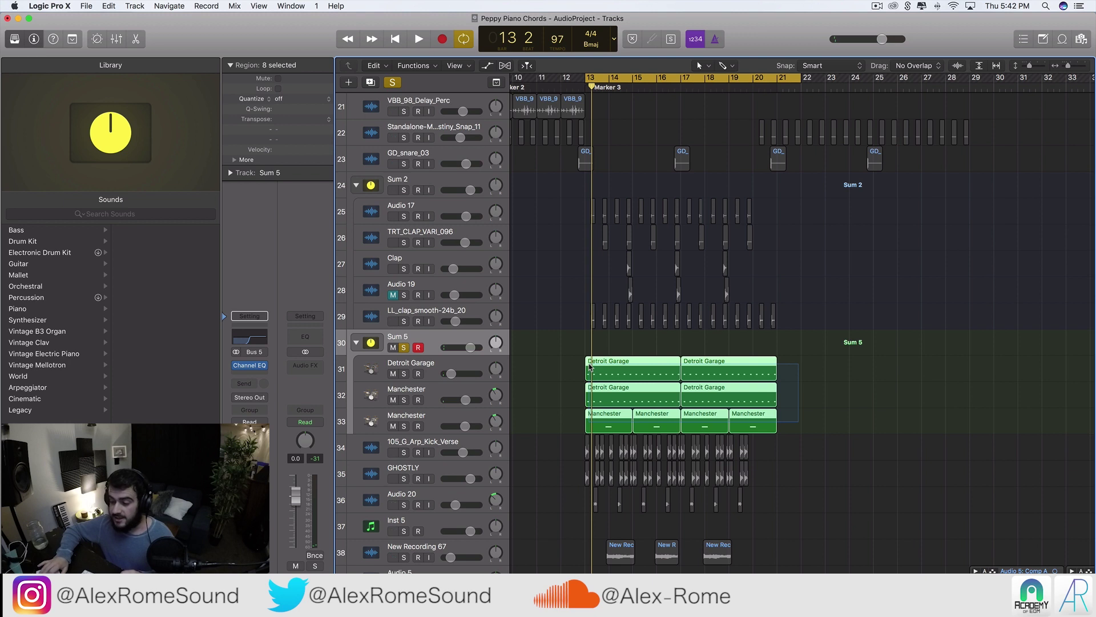
{"action": "left_click", "coordinate": [849, 422]}
{"action": "key", "text": "space"}
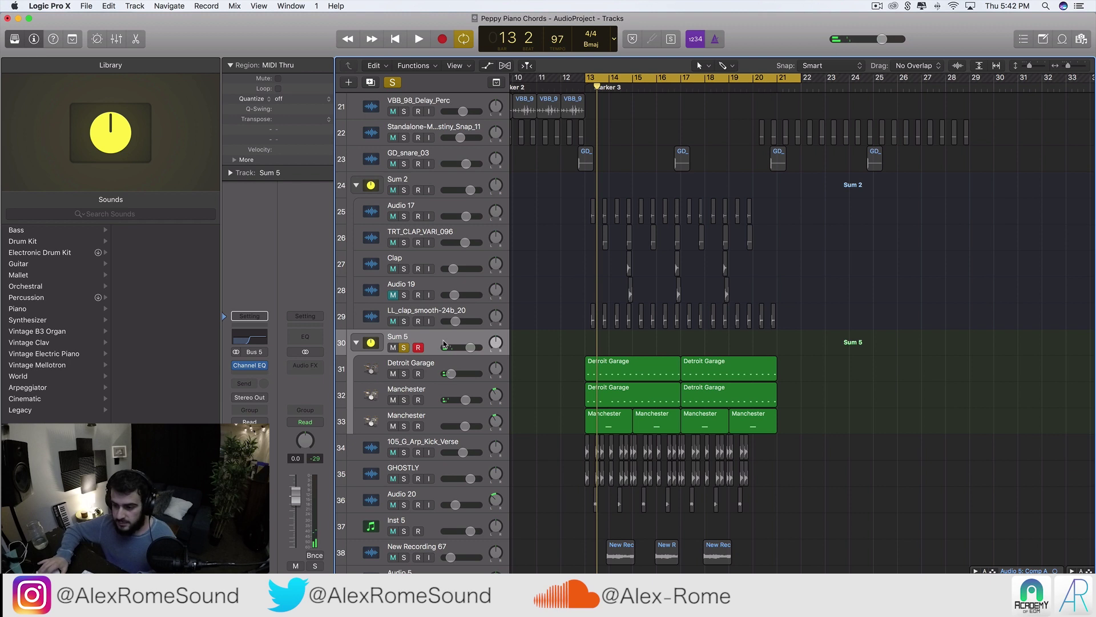
{"action": "key", "text": "space"}
{"action": "left_click_drag", "start_coordinate": [471, 348], "coordinate": [455, 347]}
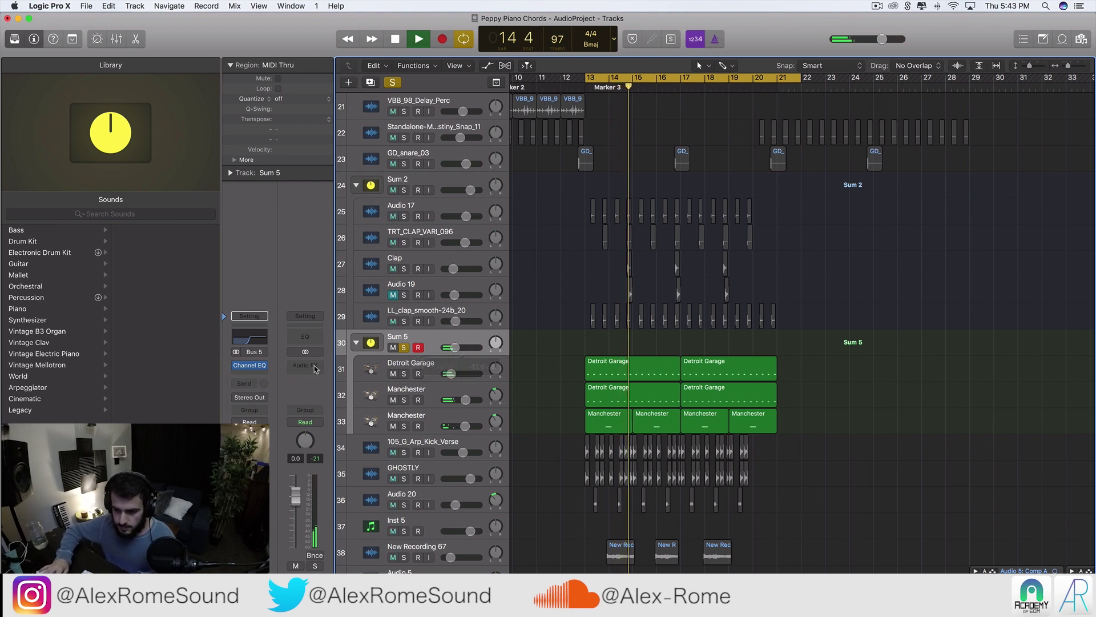
- Raise the output gain of the Sum 5 Channel EQ to +17.0 dB
{"action": "left_click", "coordinate": [249, 366]}
{"action": "left_click_drag", "start_coordinate": [560, 177], "coordinate": [559, 130]}
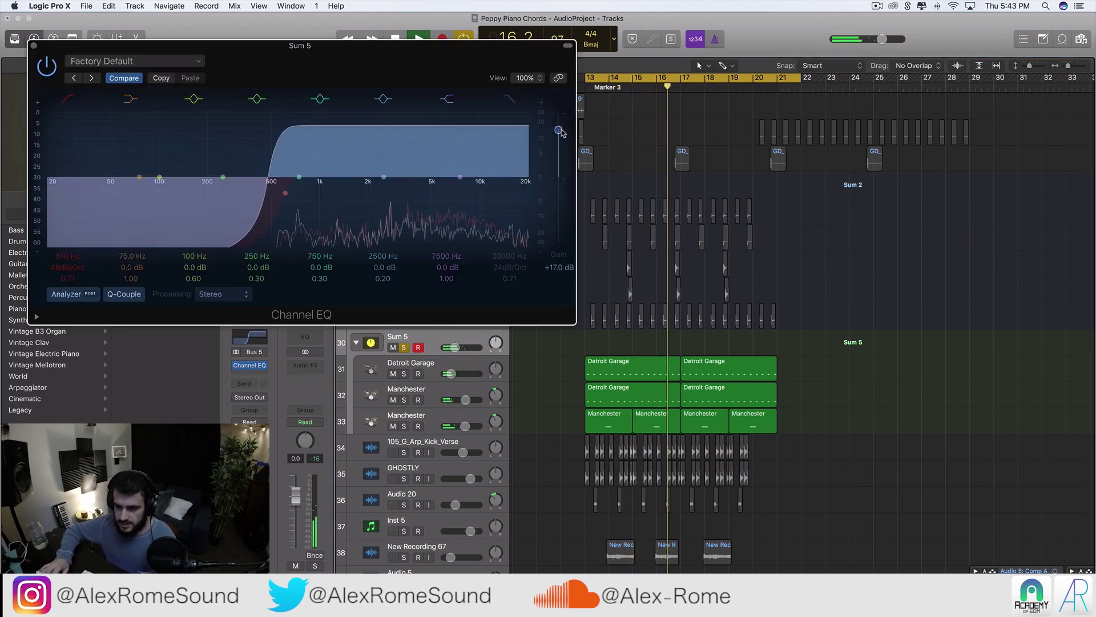
{"action": "left_click", "coordinate": [34, 46]}
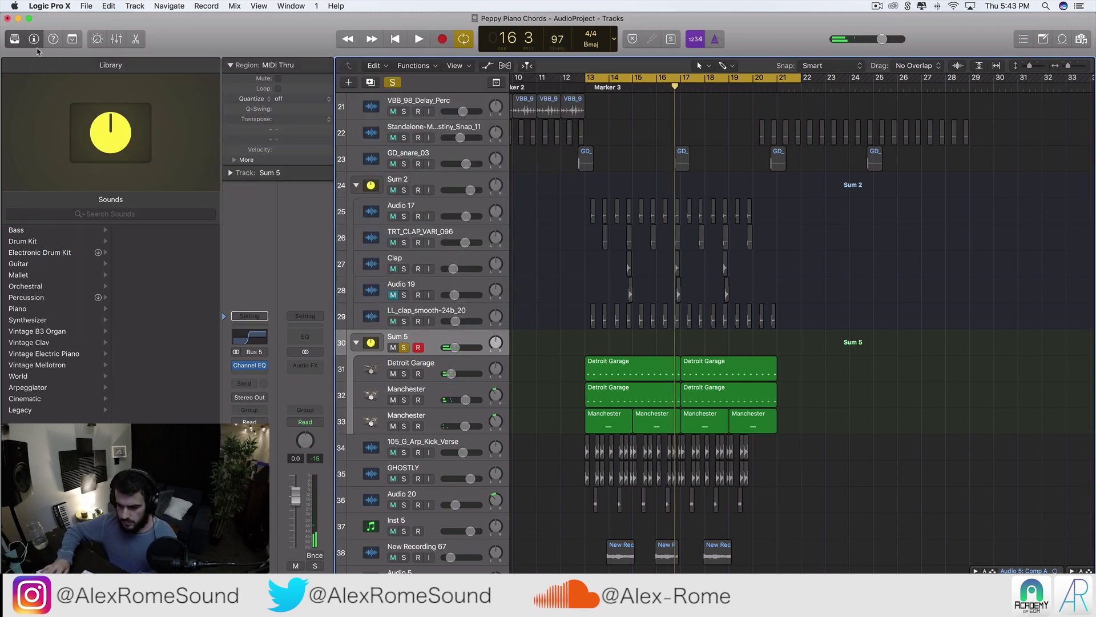
- Unsolo the Sum 5 stack and fine-tune its volume slightly upward against the full mix, stopping playback when done
{"action": "key", "text": "space"}
{"action": "left_click", "coordinate": [404, 348]}
{"action": "left_click_drag", "start_coordinate": [455, 348], "coordinate": [457, 348]}
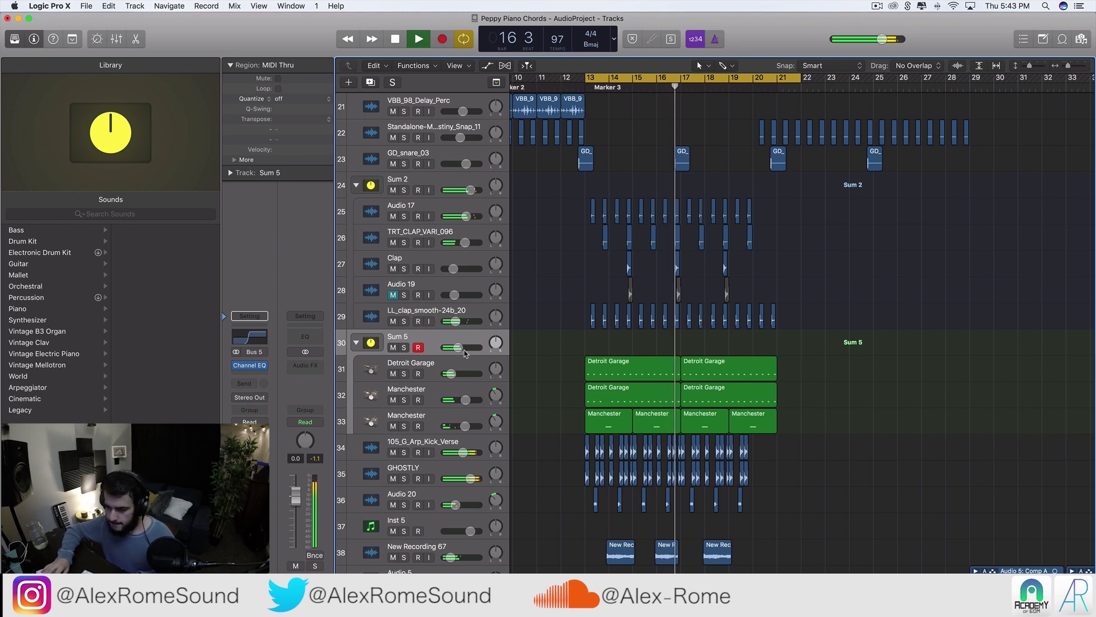
{"action": "left_click_drag", "start_coordinate": [466, 353], "coordinate": [460, 354]}
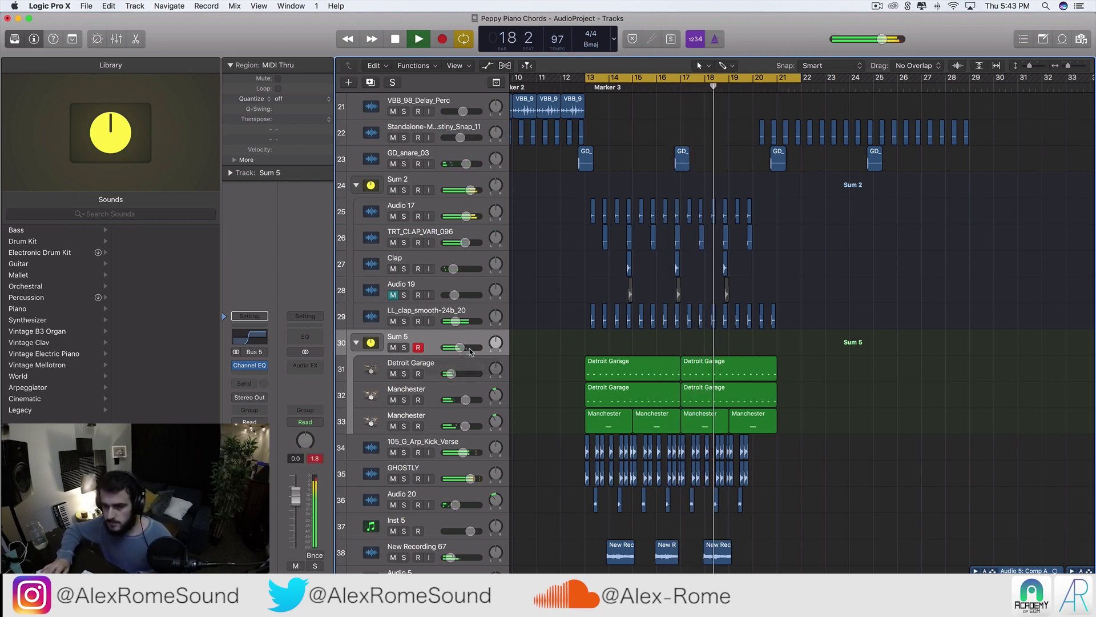
{"action": "left_click", "coordinate": [446, 395]}
{"action": "key", "text": "space"}
{"action": "left_click", "coordinate": [135, 6]}
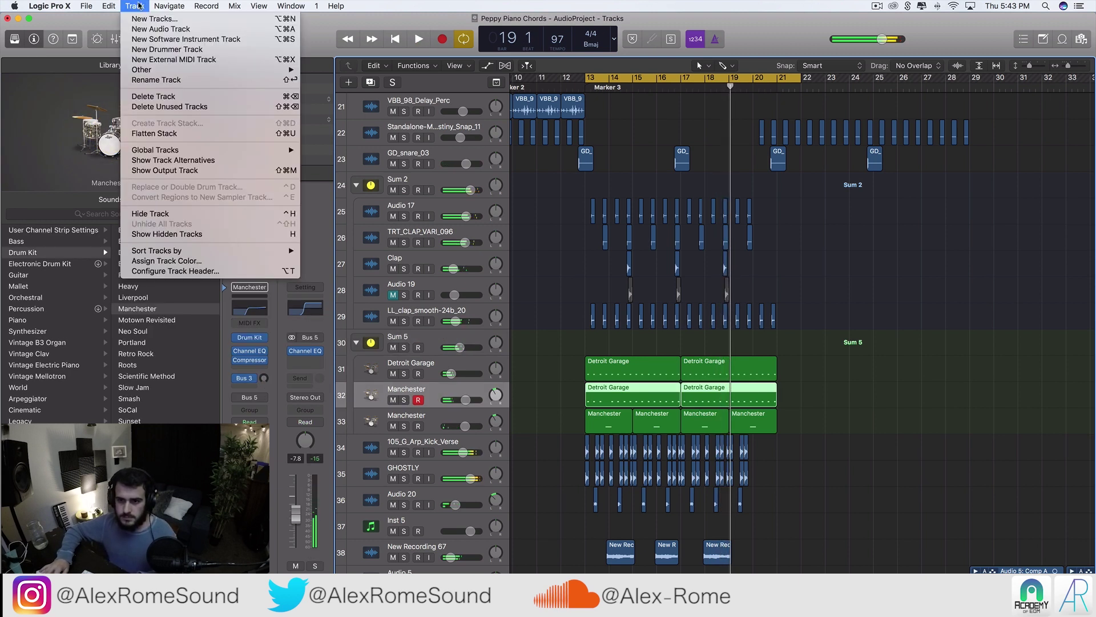
{"action": "left_click", "coordinate": [209, 48]}
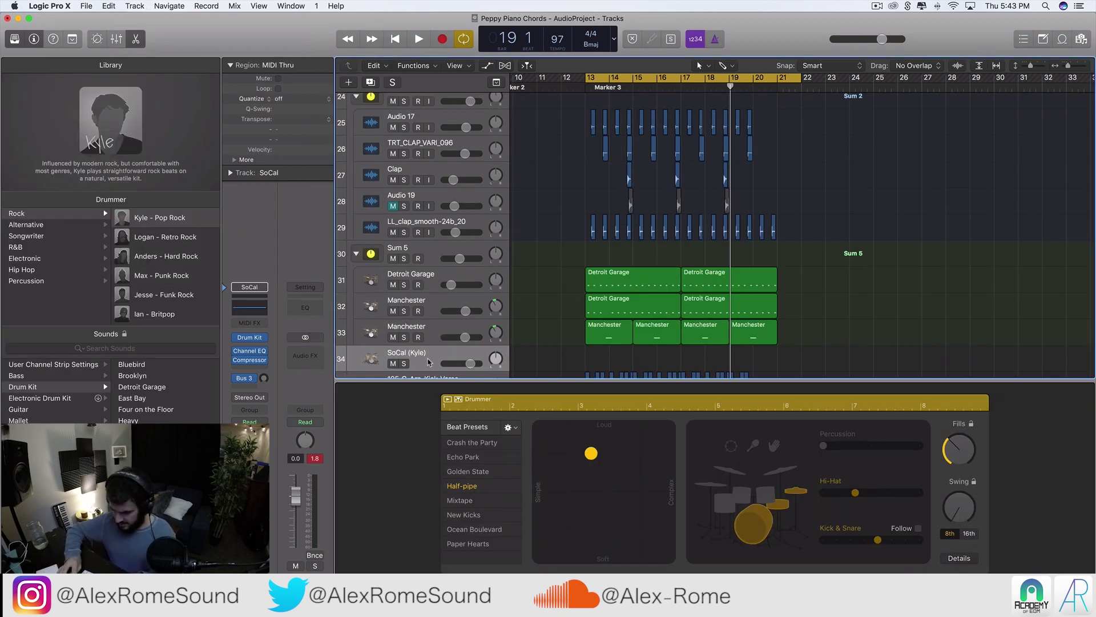
{"action": "left_click", "coordinate": [510, 265]}
{"action": "key", "text": "super+BackSpace"}
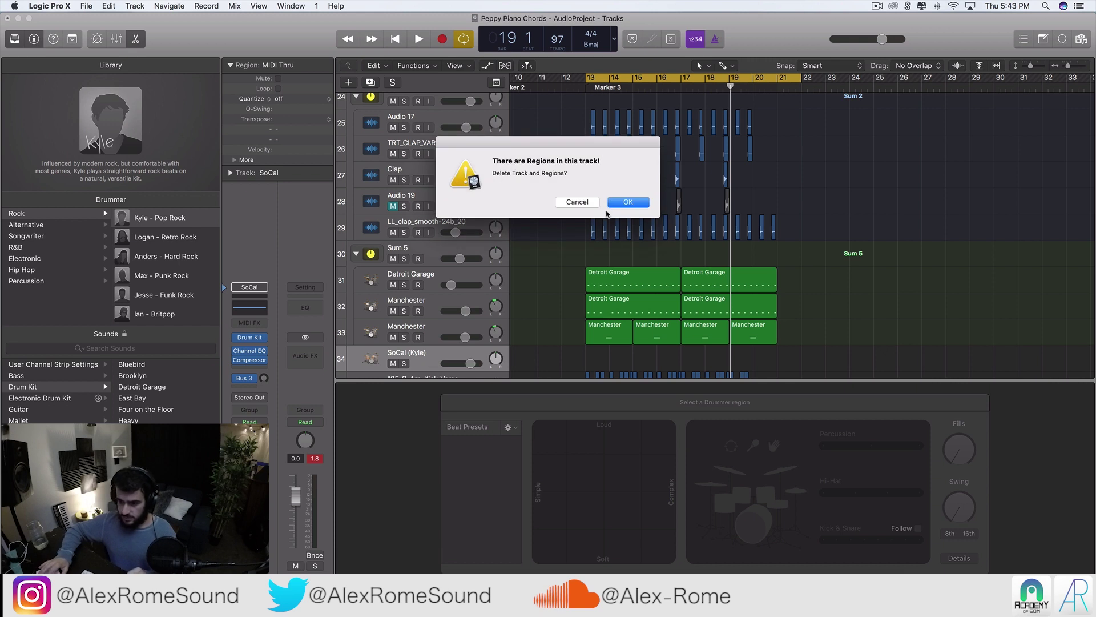
{"action": "left_click", "coordinate": [625, 203]}
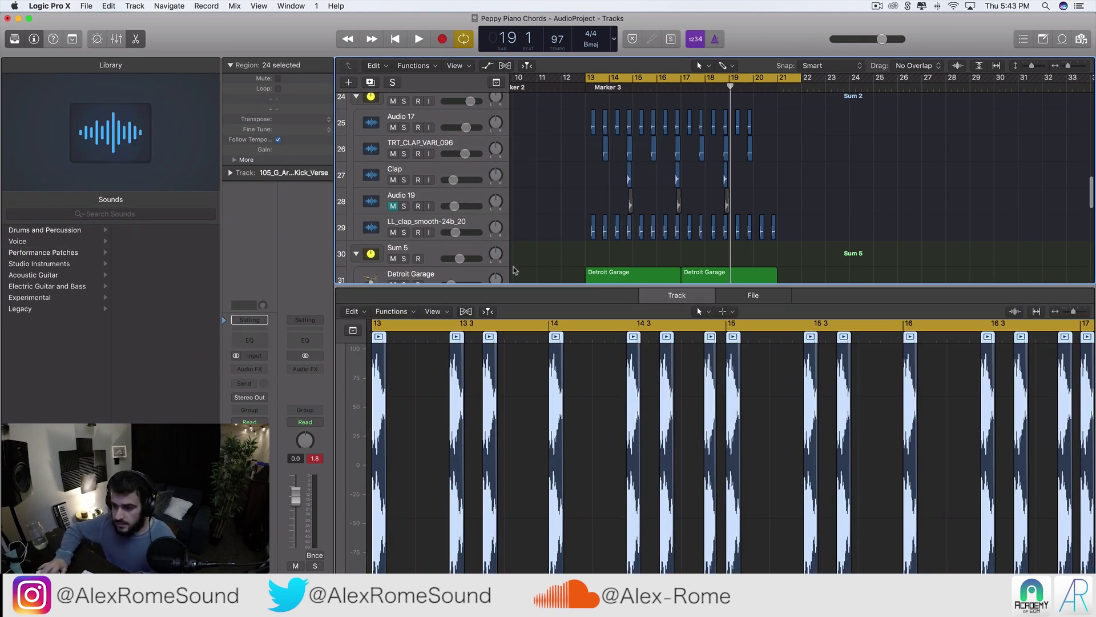
{"action": "left_click_drag", "start_coordinate": [530, 285], "coordinate": [585, 534]}
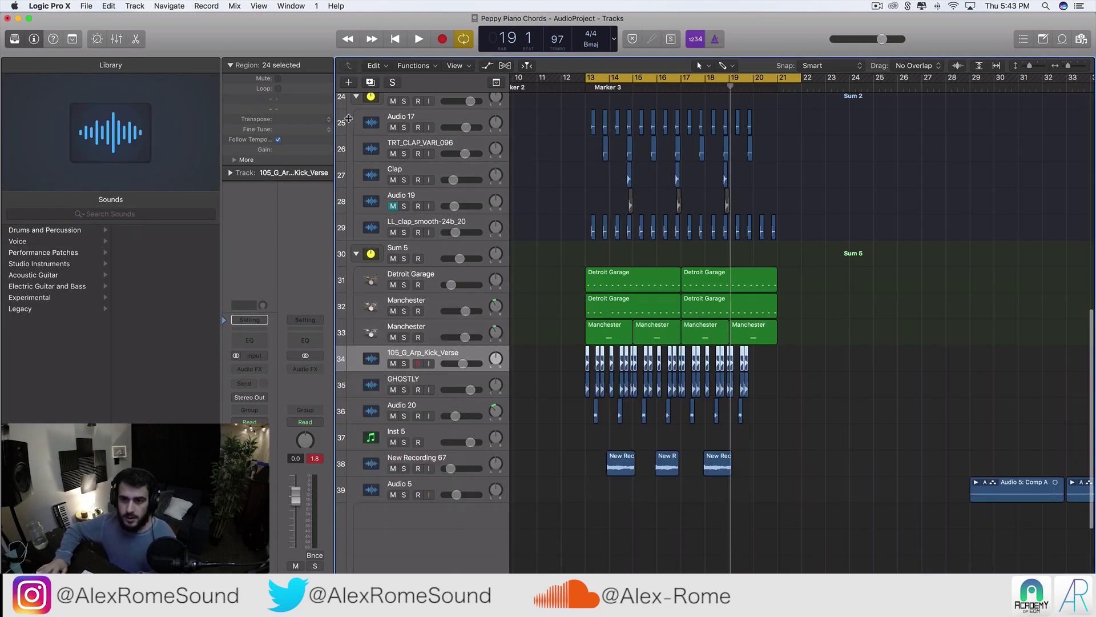
- Create a new software instrument track and place it directly above the 105_G_Arp_Kick_Verse track
{"action": "left_click", "coordinate": [132, 6]}
{"action": "left_click", "coordinate": [176, 40]}
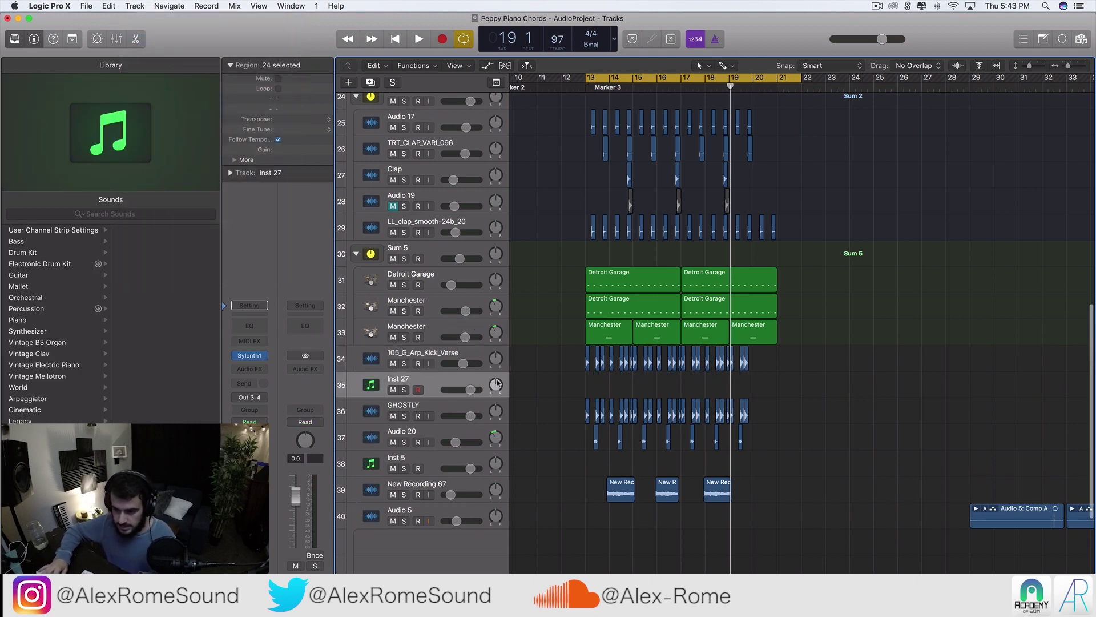
{"action": "left_click_drag", "start_coordinate": [480, 382], "coordinate": [480, 350]}
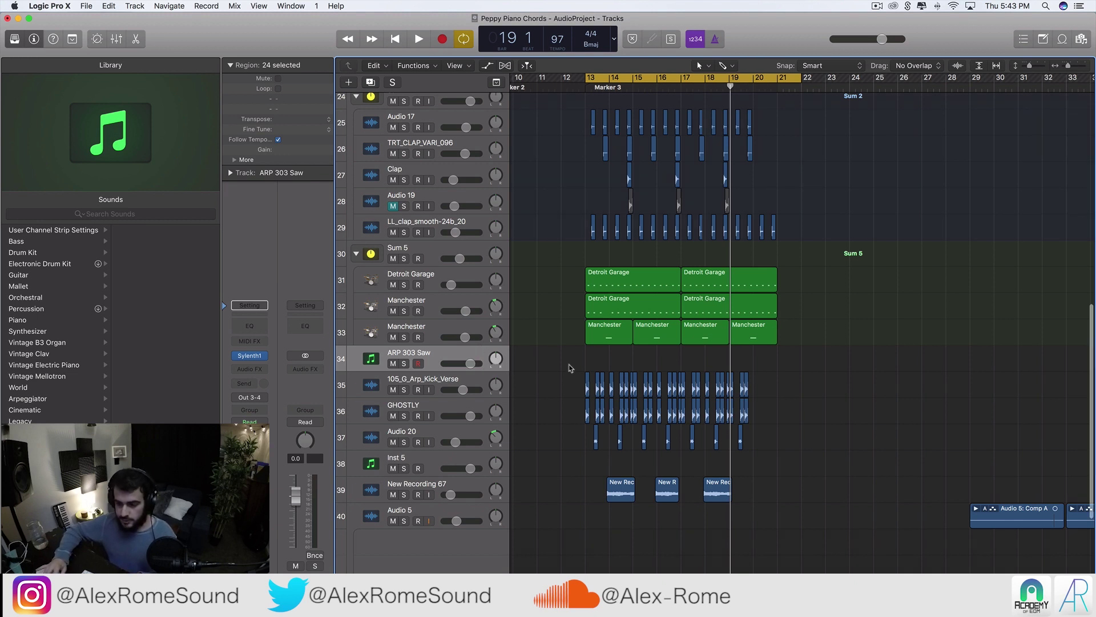
- Replace Sylenth1 on the new instrument track with the stereo version of Native Instruments Battery 4
{"action": "key", "text": "super+Right"}
{"action": "key", "text": "super+Right"}
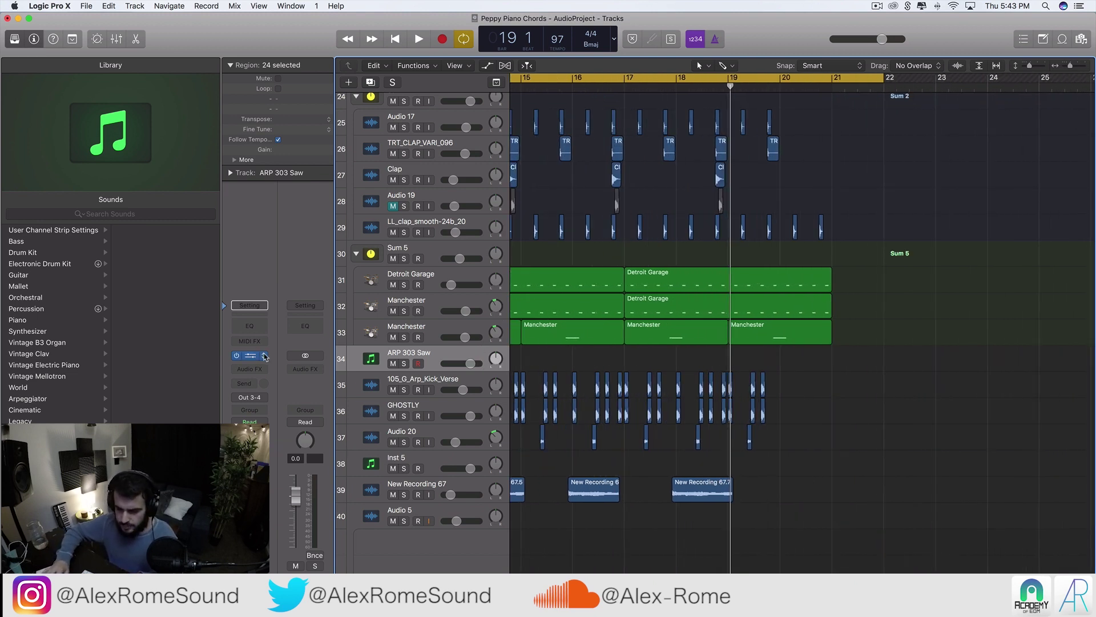
{"action": "left_click", "coordinate": [264, 356]}
{"action": "mouse_move", "coordinate": [322, 569]}
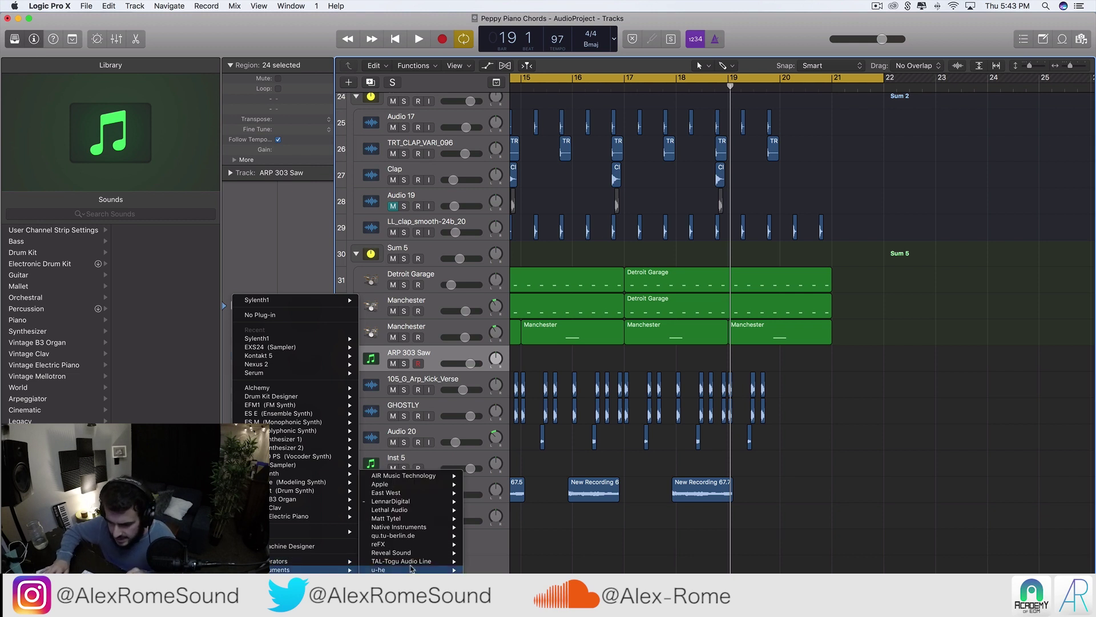
{"action": "mouse_move", "coordinate": [412, 530]}
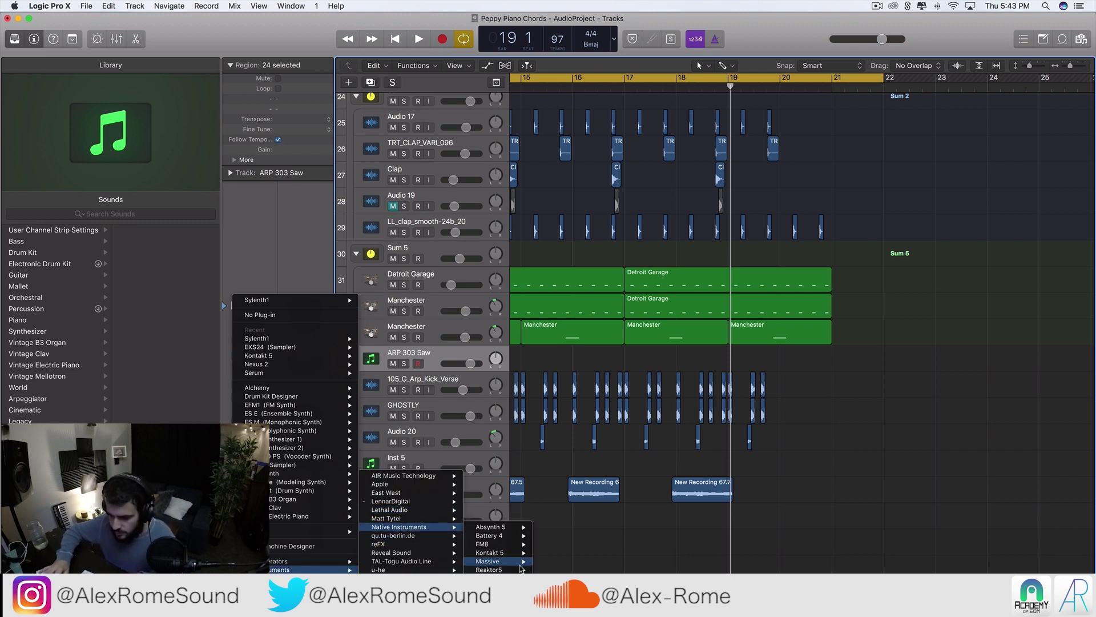
{"action": "mouse_move", "coordinate": [521, 536]}
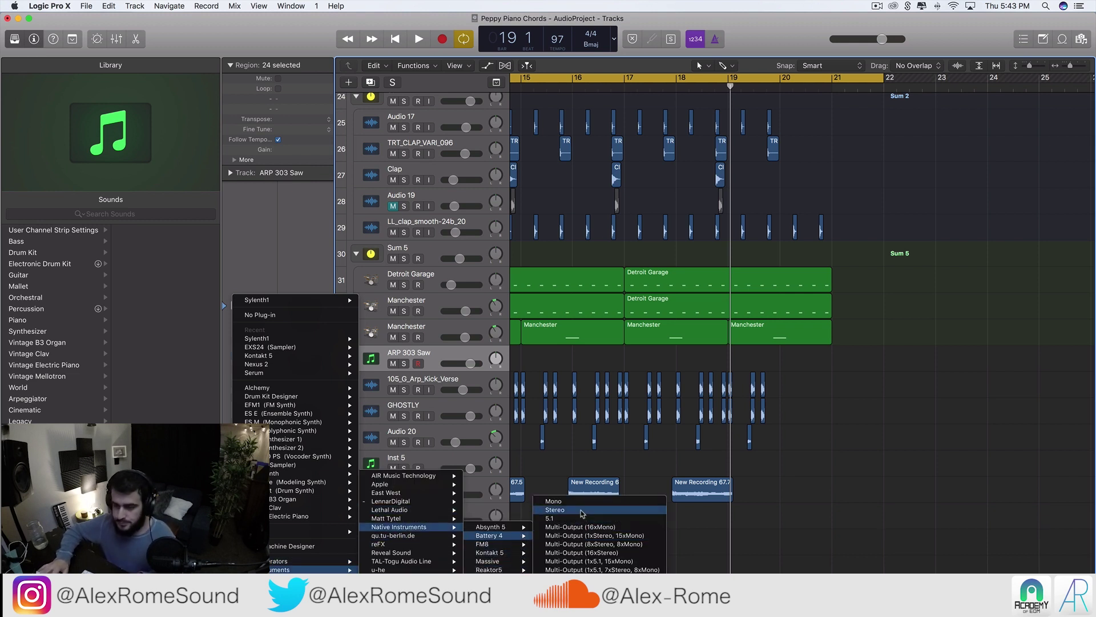
{"action": "left_click", "coordinate": [582, 510]}
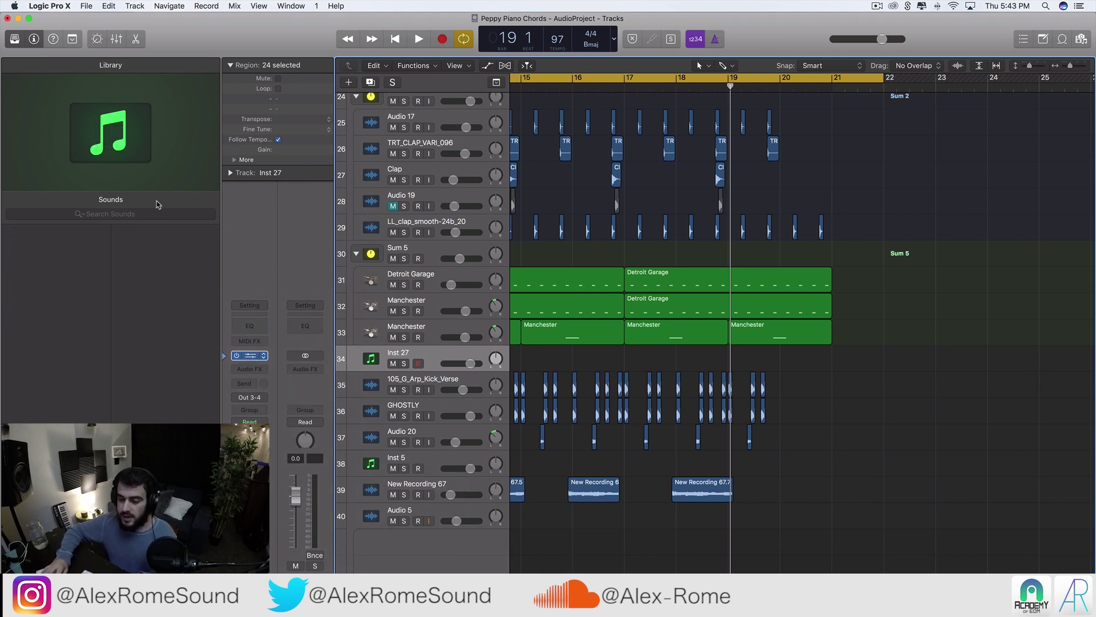
- Load the 808 Detailed Kit in Battery 4 and audition its rimshot, low conga and Snare 808 14 cells
{"action": "left_click", "coordinate": [257, 358]}
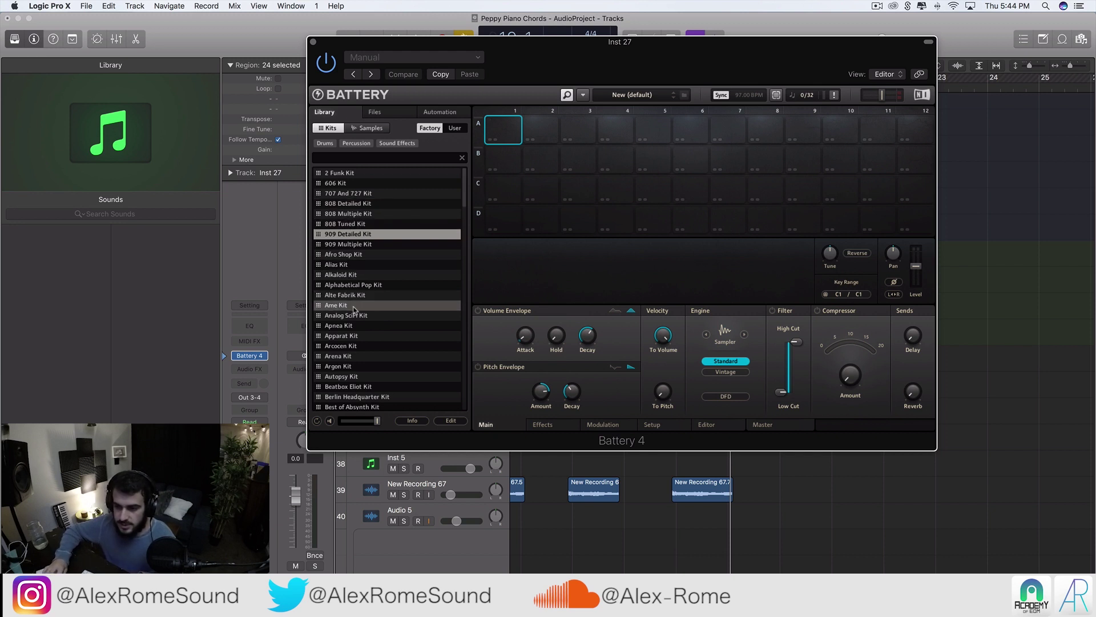
{"action": "double_click", "coordinate": [358, 204]}
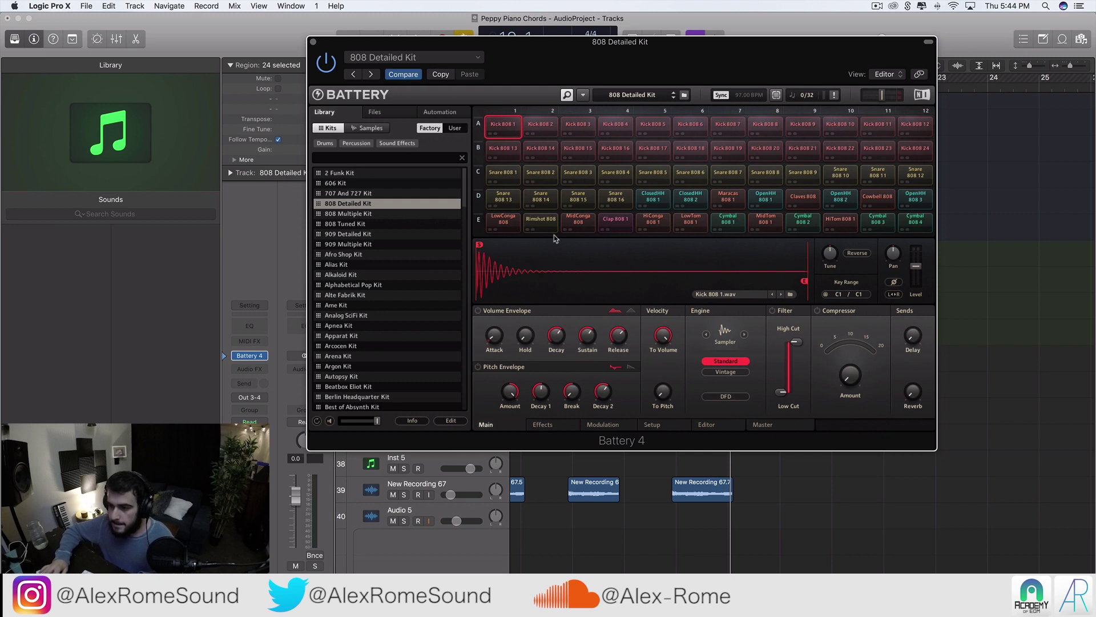
{"action": "left_click", "coordinate": [537, 227]}
{"action": "left_click", "coordinate": [515, 222]}
{"action": "left_click", "coordinate": [540, 197]}
- Route the 808 kit track to Stereo Out, audition its snare and closed hi-hat cells, and close Battery 4
{"action": "left_click", "coordinate": [250, 397]}
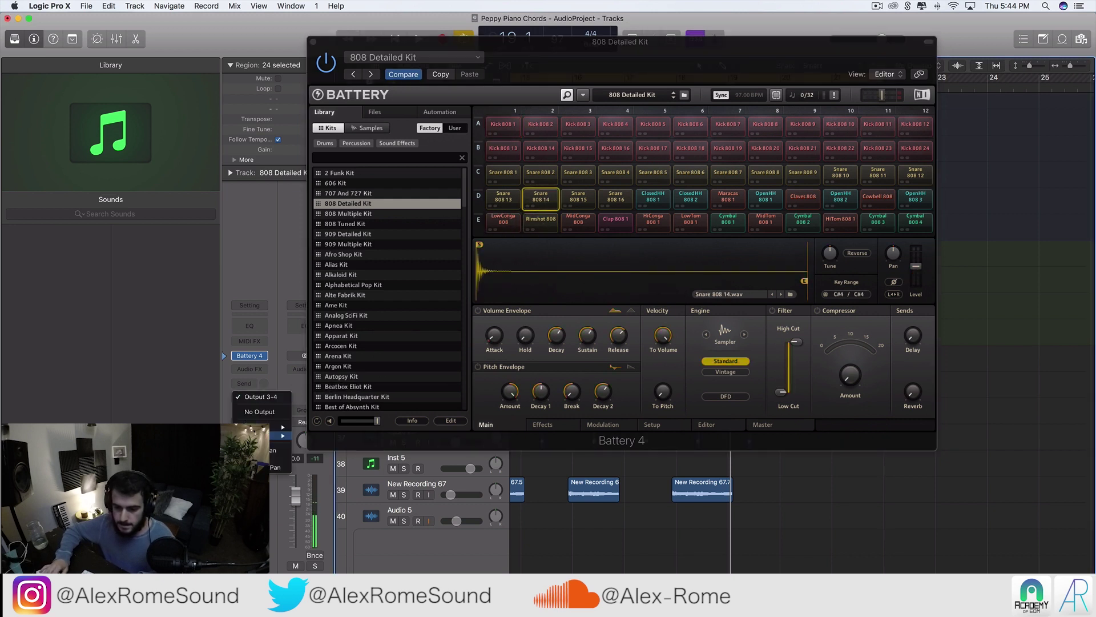
{"action": "left_click", "coordinate": [313, 429]}
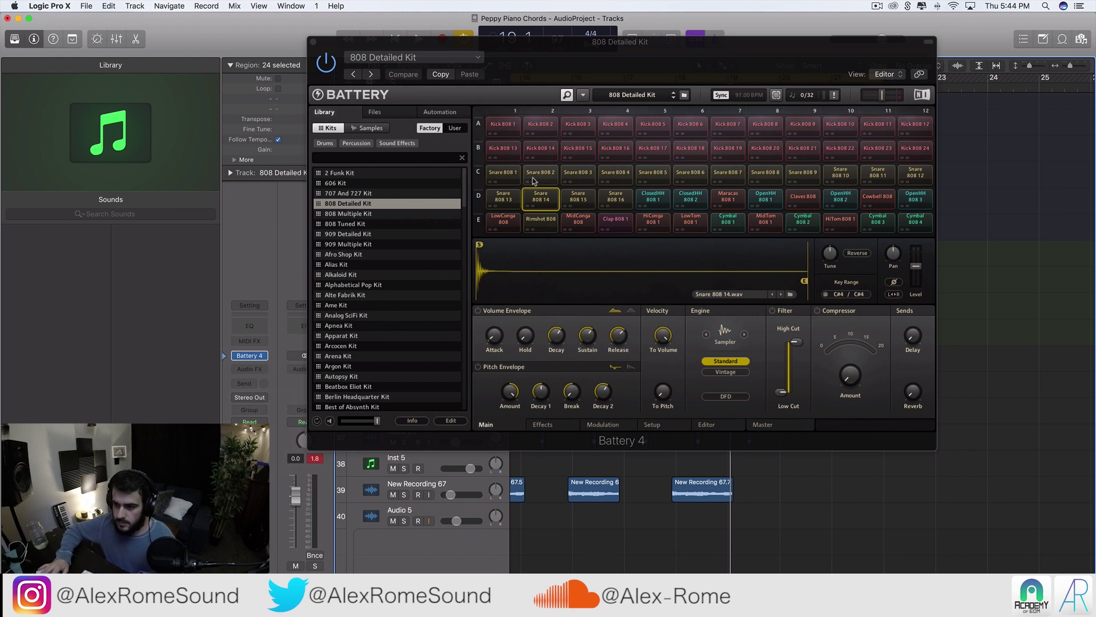
{"action": "left_click", "coordinate": [539, 174]}
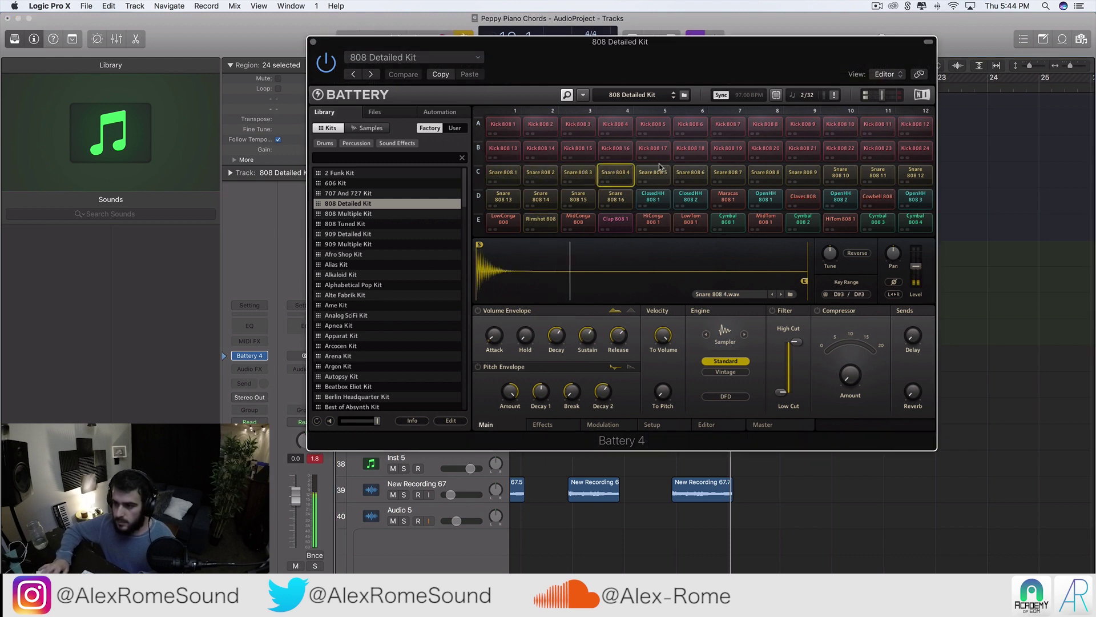
{"action": "left_click", "coordinate": [578, 196]}
{"action": "left_click", "coordinate": [551, 198]}
{"action": "left_click", "coordinate": [640, 196]}
{"action": "left_click", "coordinate": [690, 197]}
{"action": "left_click", "coordinate": [617, 199]}
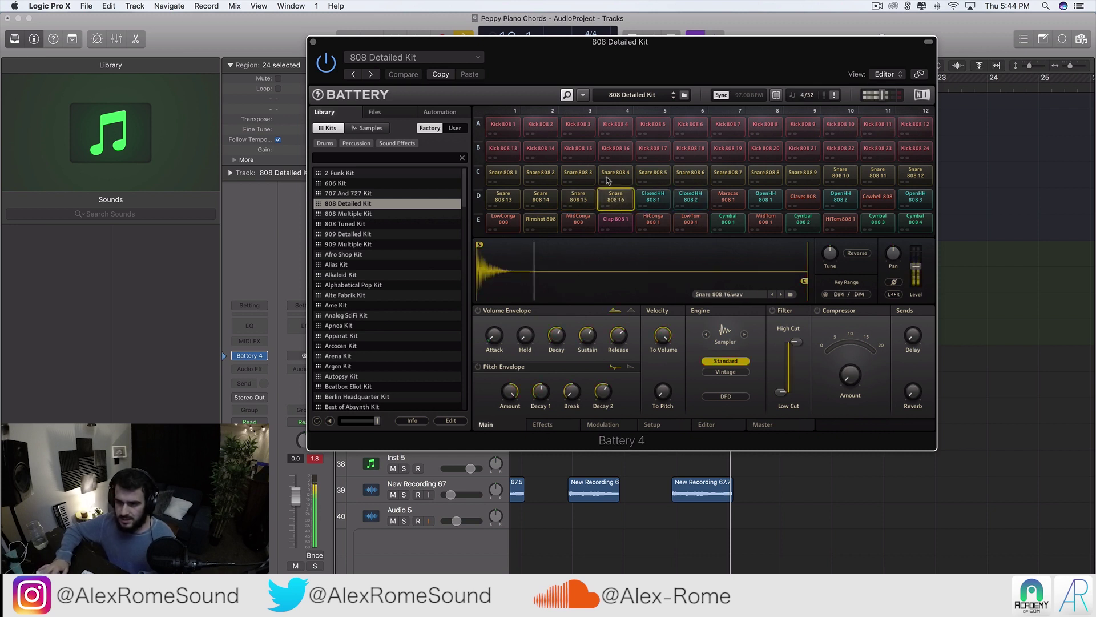
{"action": "left_click", "coordinate": [313, 41]}
- During playback, create an empty two-bar MIDI region on the 808 Detailed Kit track, from bar 13 to bar 15
{"action": "key", "text": "space"}
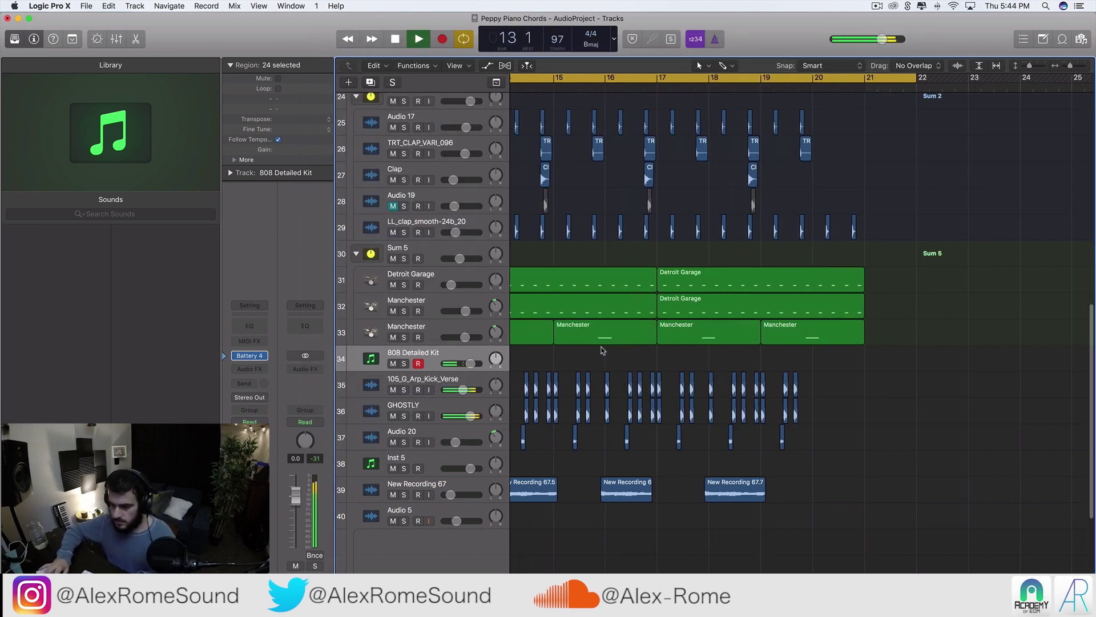
{"action": "left_click", "coordinate": [598, 363], "text": "super"}
{"action": "left_click_drag", "start_coordinate": [623, 367], "coordinate": [670, 369]}
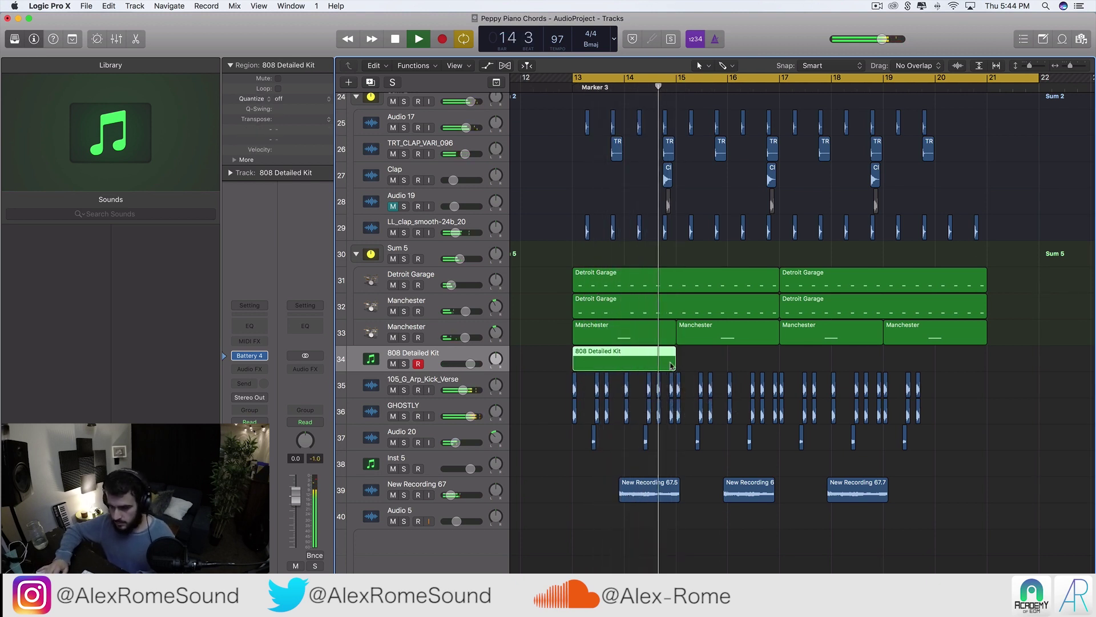
- Open the 808 region in the Piano Roll and add a note at 13 2 4, raising it from G#2 to D3
{"action": "key", "text": "super+Right"}
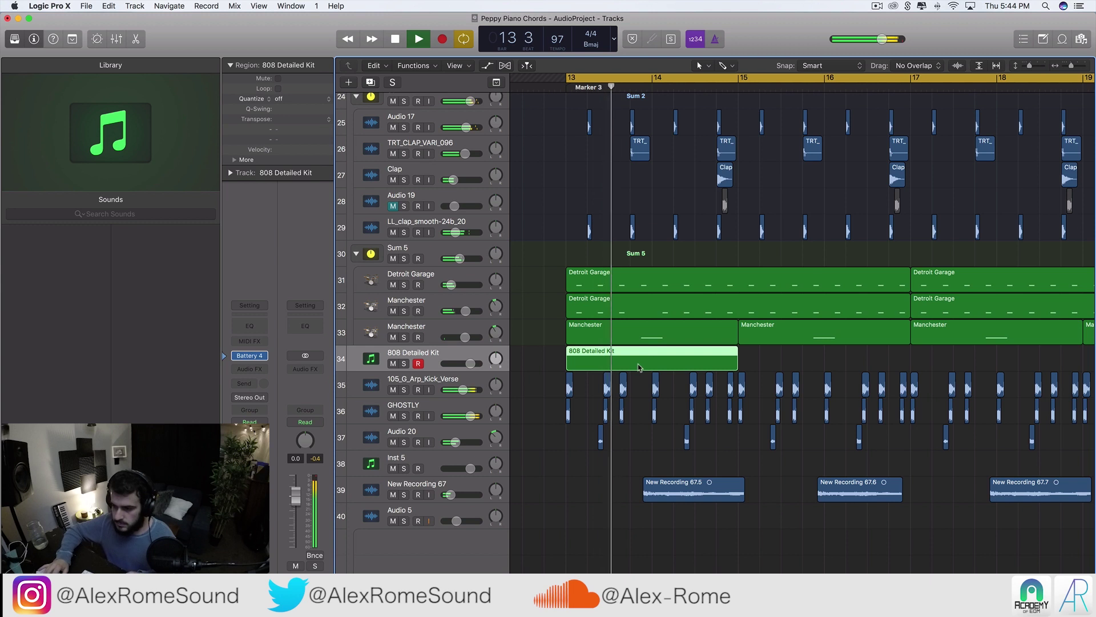
{"action": "double_click", "coordinate": [655, 366]}
{"action": "key", "text": "space"}
{"action": "key", "text": "space"}
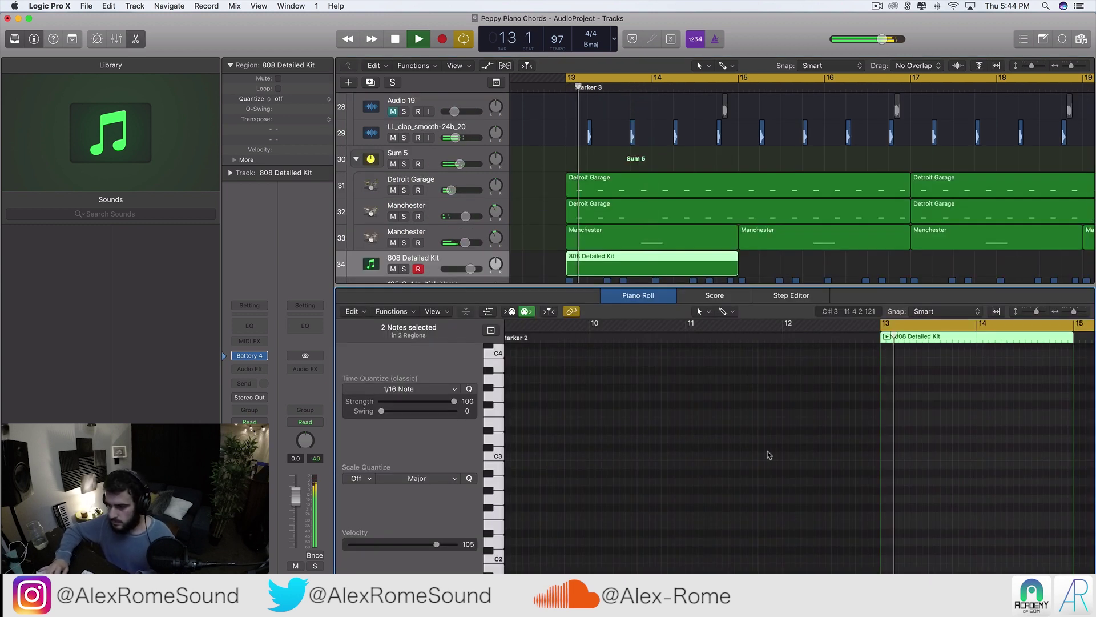
{"action": "key", "text": "super+Right"}
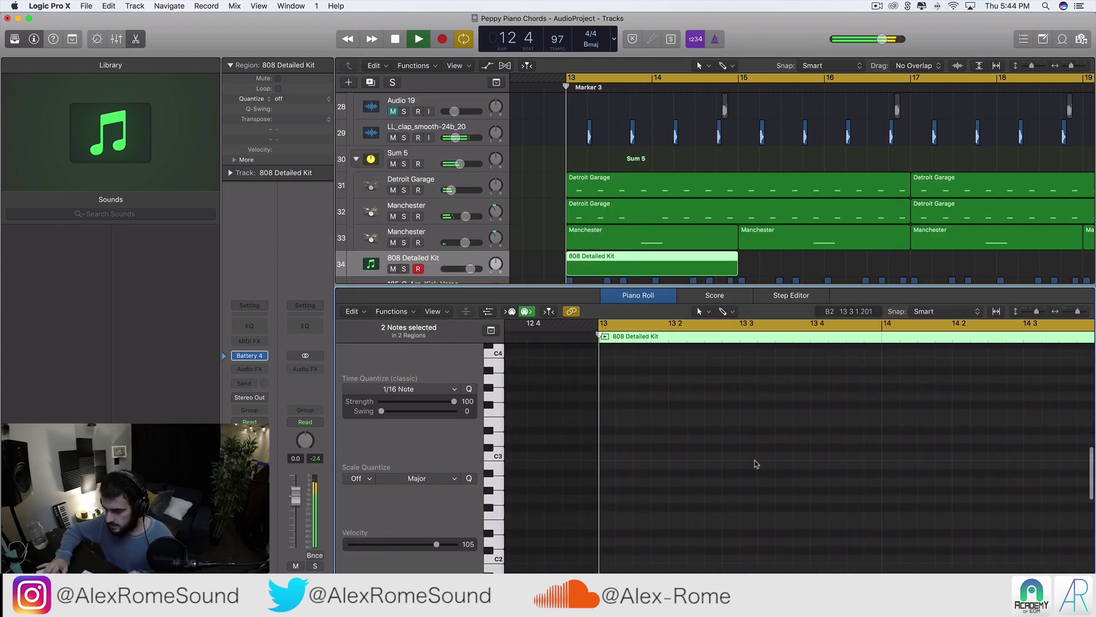
{"action": "key", "text": "super+Right"}
{"action": "key", "text": "space"}
{"action": "left_click", "coordinate": [777, 492], "text": "super"}
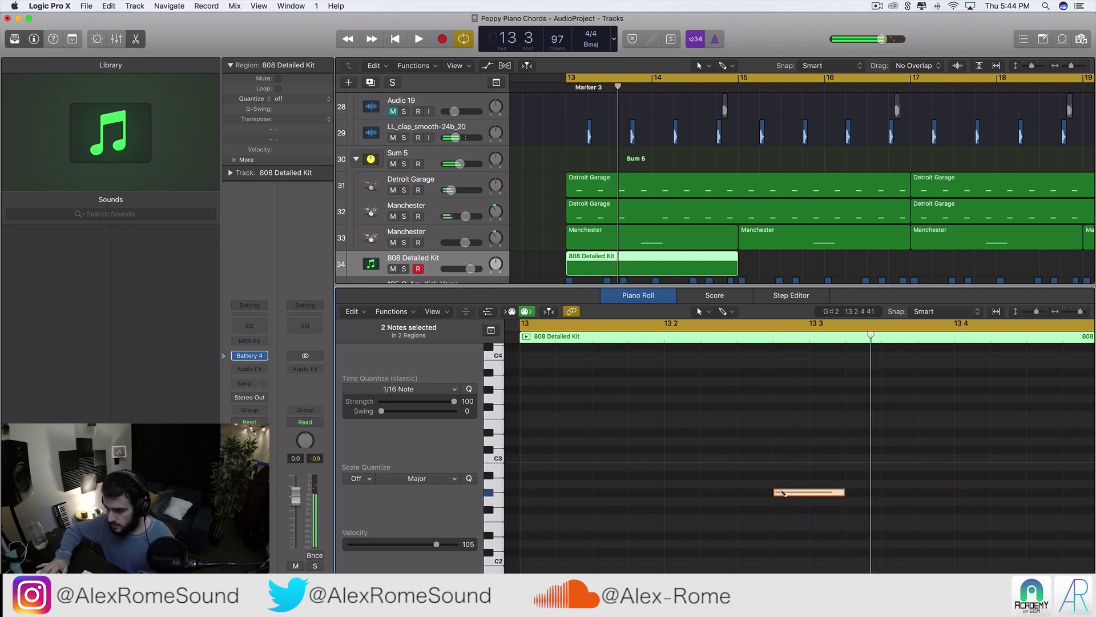
{"action": "left_click_drag", "start_coordinate": [791, 491], "coordinate": [788, 440]}
- Shift the D3 note one sixteenth earlier to 13 2 3 and check its timing in playback
{"action": "key", "text": "space"}
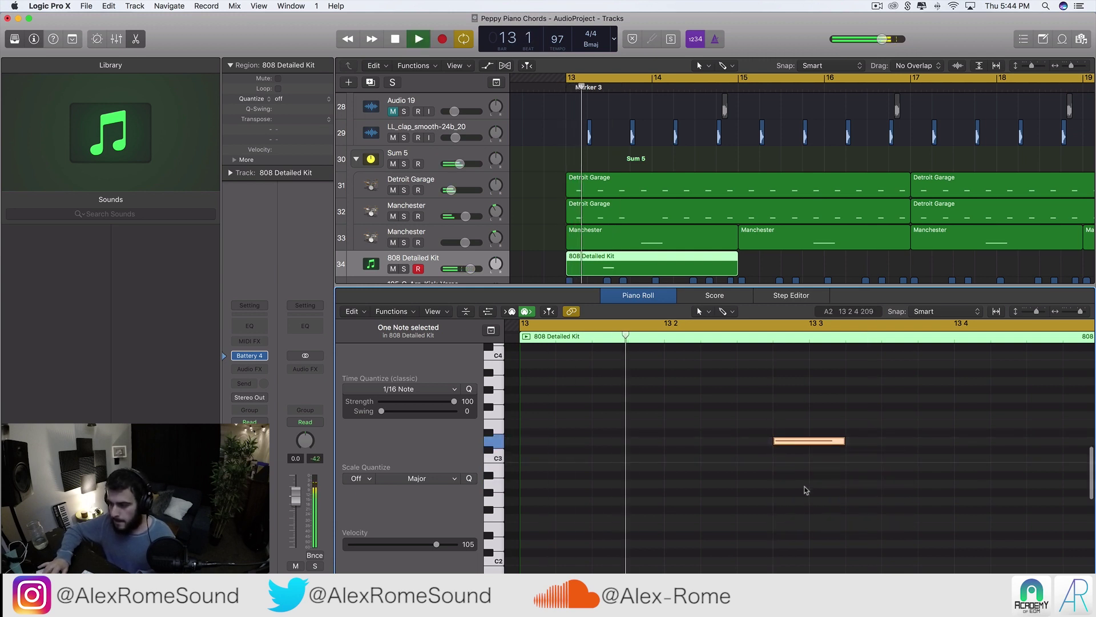
{"action": "key", "text": "space"}
{"action": "left_click_drag", "start_coordinate": [802, 444], "coordinate": [767, 444]}
{"action": "key", "text": "space"}
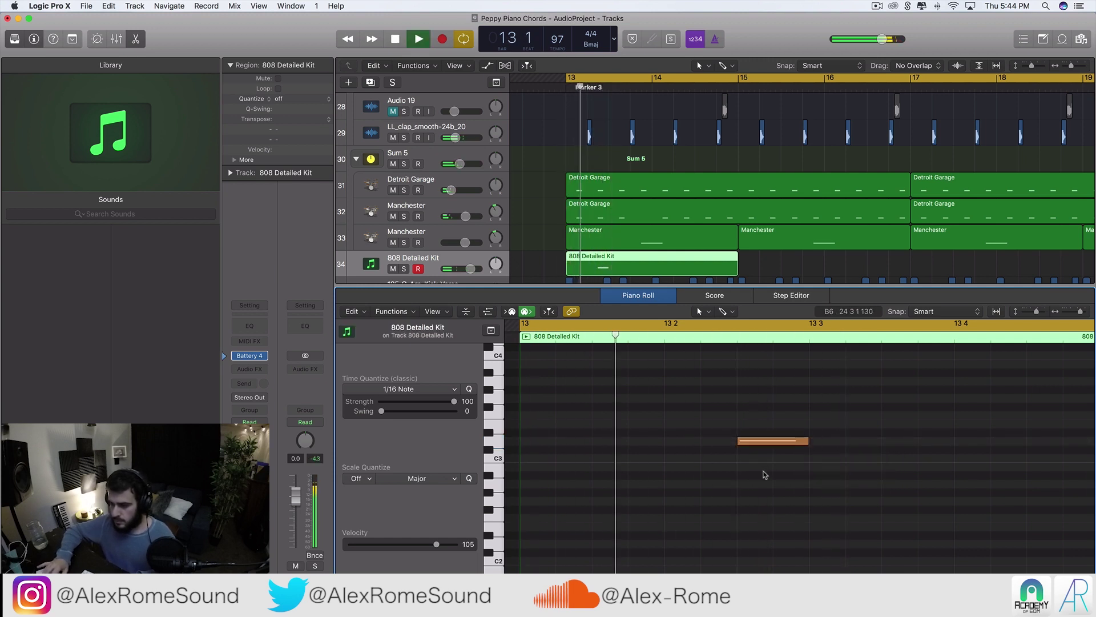
- Try the D3 note at 13 3 1 and at 13 3 2, checking each position in playback
{"action": "left_click", "coordinate": [766, 472]}
{"action": "key", "text": "space"}
{"action": "left_click_drag", "start_coordinate": [758, 444], "coordinate": [831, 444]}
{"action": "key", "text": "space"}
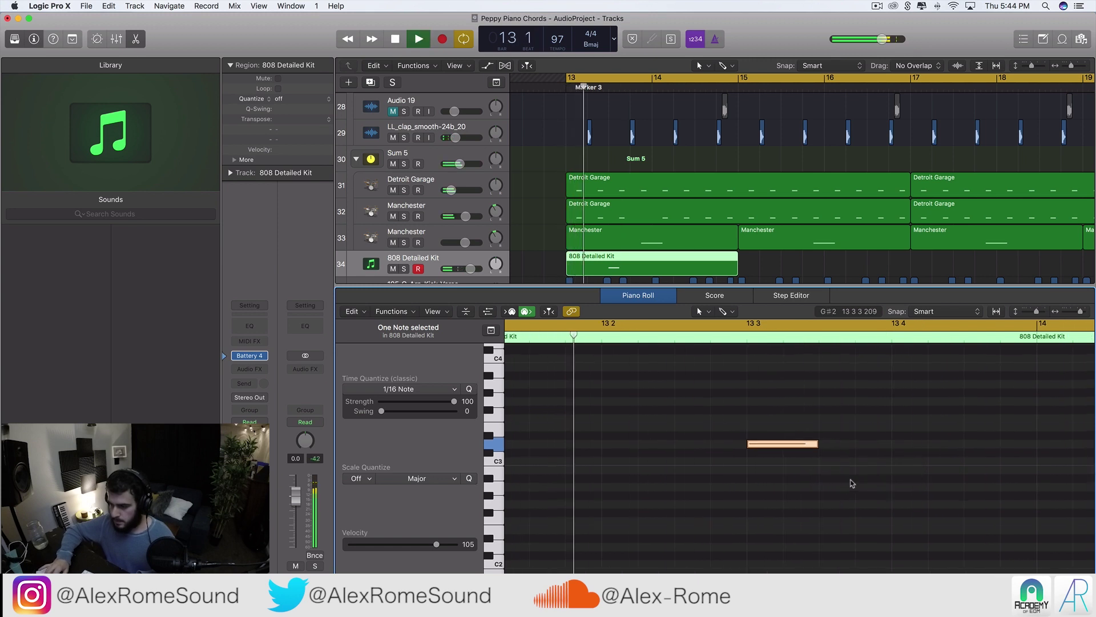
{"action": "key", "text": "space"}
{"action": "left_click_drag", "start_coordinate": [798, 447], "coordinate": [830, 447]}
{"action": "key", "text": "space"}
{"action": "key", "text": "space"}
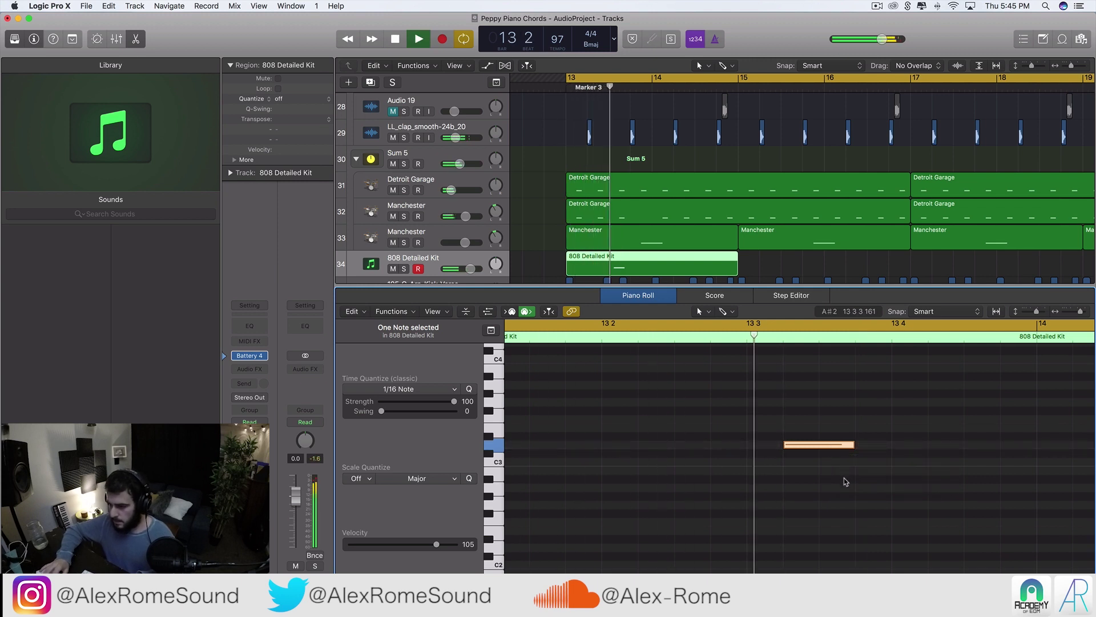
- Try the D3 note at 13 3 3 and at 13 3 4, checking each position in playback
{"action": "key", "text": "space"}
{"action": "left_click_drag", "start_coordinate": [834, 447], "coordinate": [866, 446]}
{"action": "key", "text": "space"}
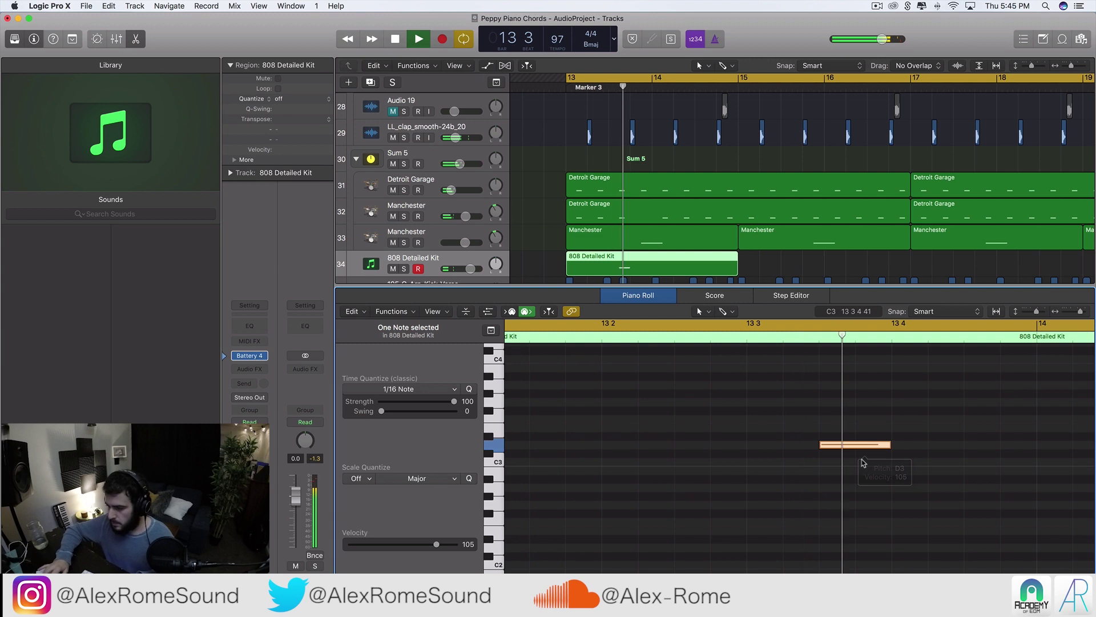
{"action": "key", "text": "space"}
{"action": "left_click_drag", "start_coordinate": [860, 446], "coordinate": [894, 449]}
{"action": "key", "text": "space"}
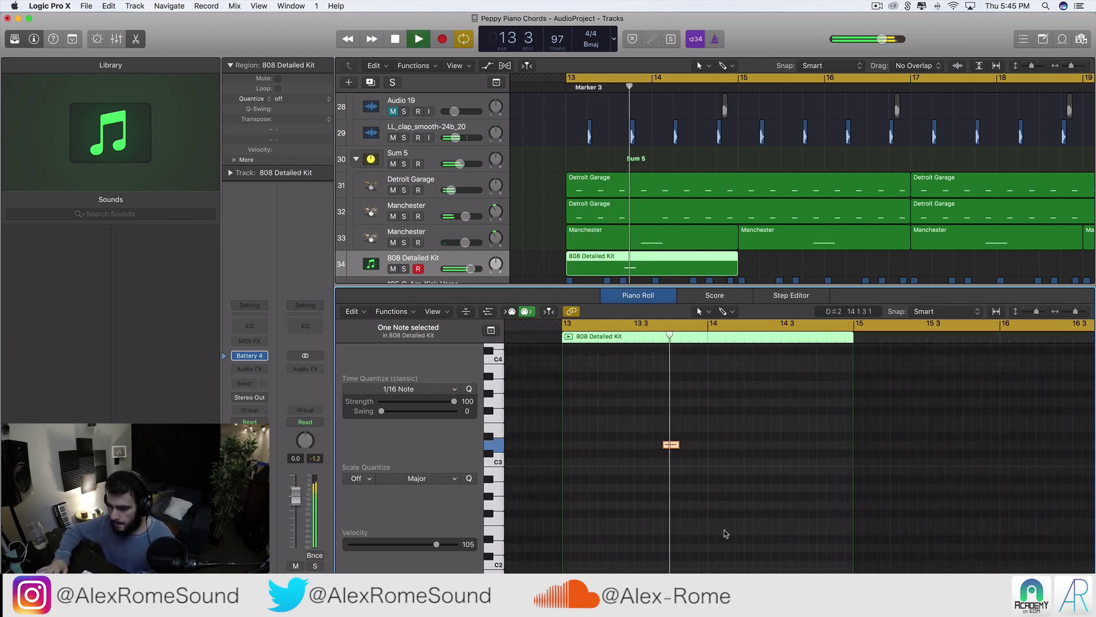
{"action": "key", "text": "space"}
{"action": "key", "text": "space"}
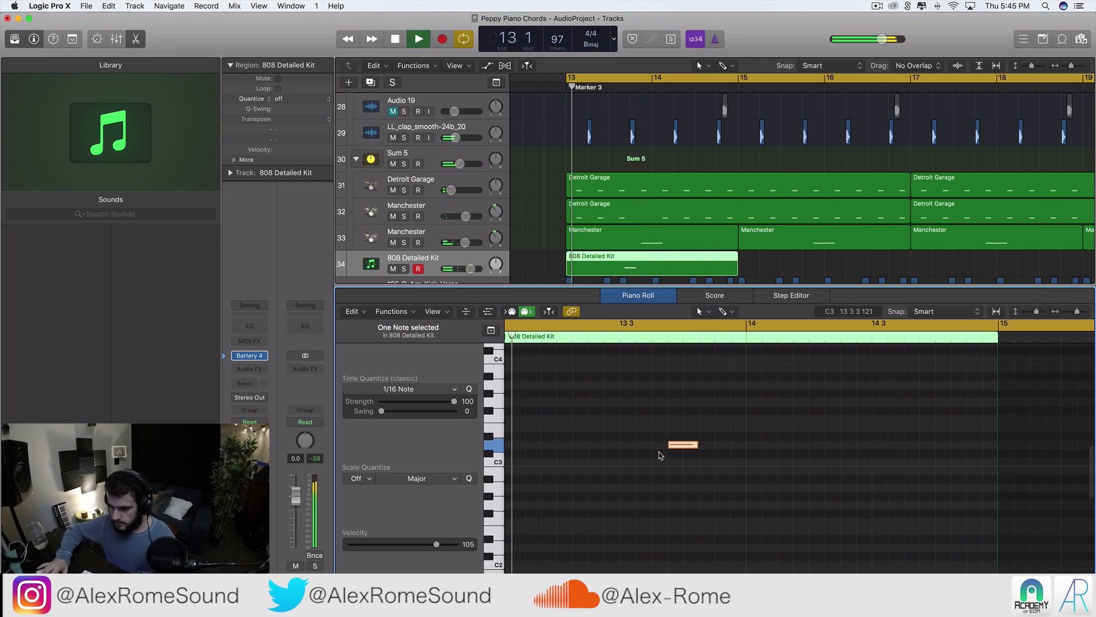
- Try the D3 note earlier at 13 2 4 and then on beat 4 of bar 13, checking both in playback
{"action": "left_click_drag", "start_coordinate": [737, 447], "coordinate": [672, 448]}
{"action": "key", "text": "space"}
{"action": "left_click", "coordinate": [691, 448]}
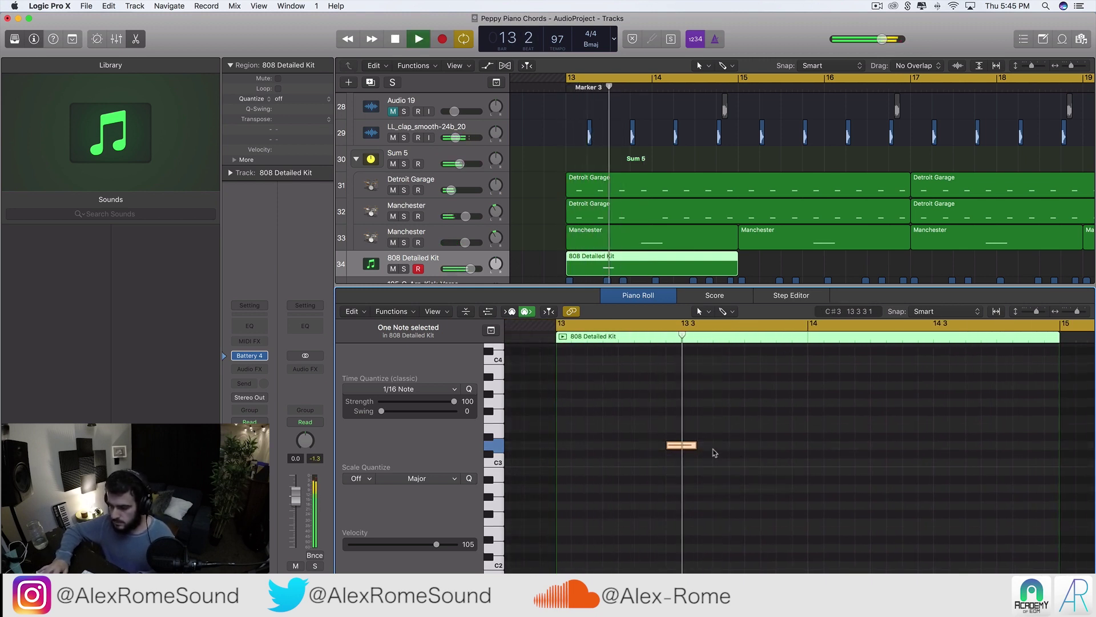
{"action": "left_click_drag", "start_coordinate": [679, 446], "coordinate": [764, 448]}
{"action": "key", "text": "space"}
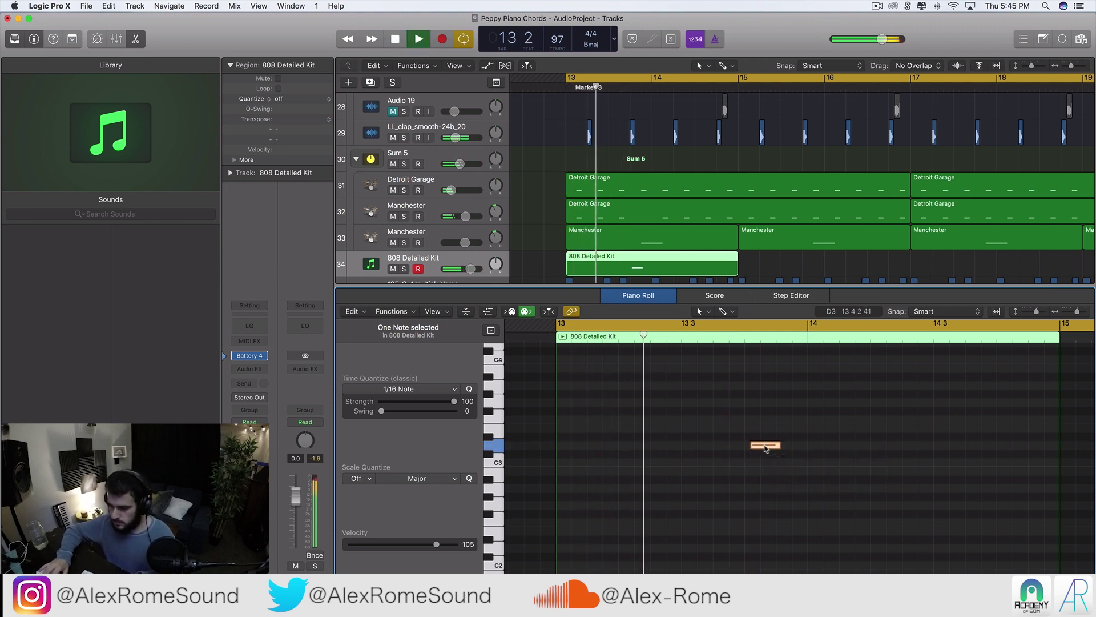
- Place two consecutive sixteenth-long D3 notes at 13 4 3 and 13 4 4 by moving, shortening and repeating the note
{"action": "key", "text": "space"}
{"action": "left_click_drag", "start_coordinate": [770, 446], "coordinate": [790, 448]}
{"action": "key", "text": "super+r"}
{"action": "key", "text": "space"}
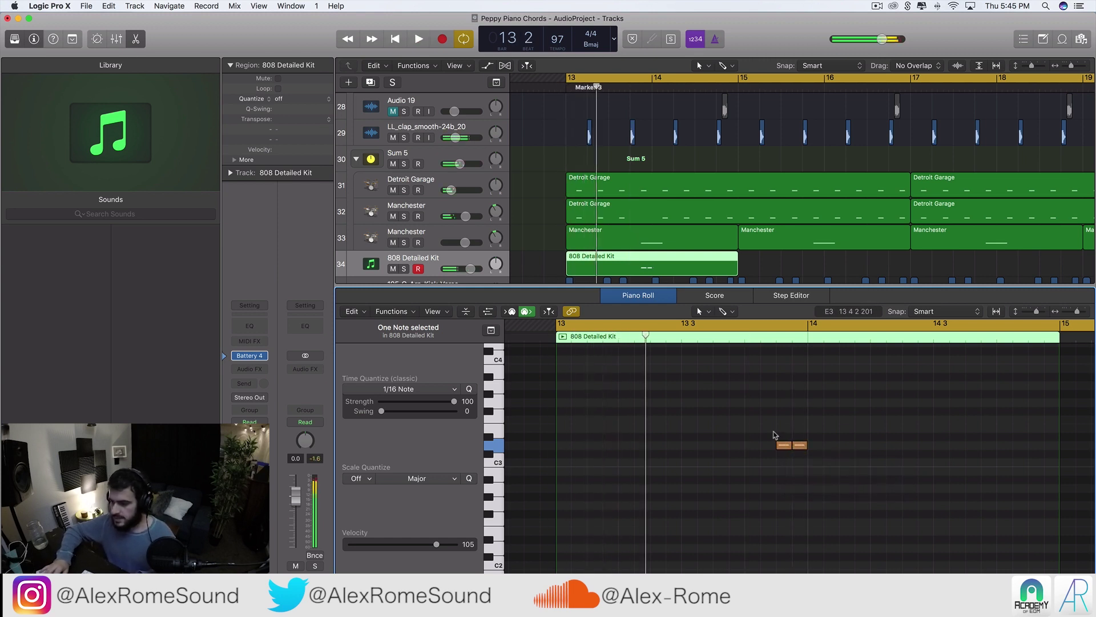
- Audition both D3 notes on beat 2 of bar 14 and delete them, leaving the 808 region empty
{"action": "left_click_drag", "start_coordinate": [784, 449], "coordinate": [876, 449]}
{"action": "key", "text": "space"}
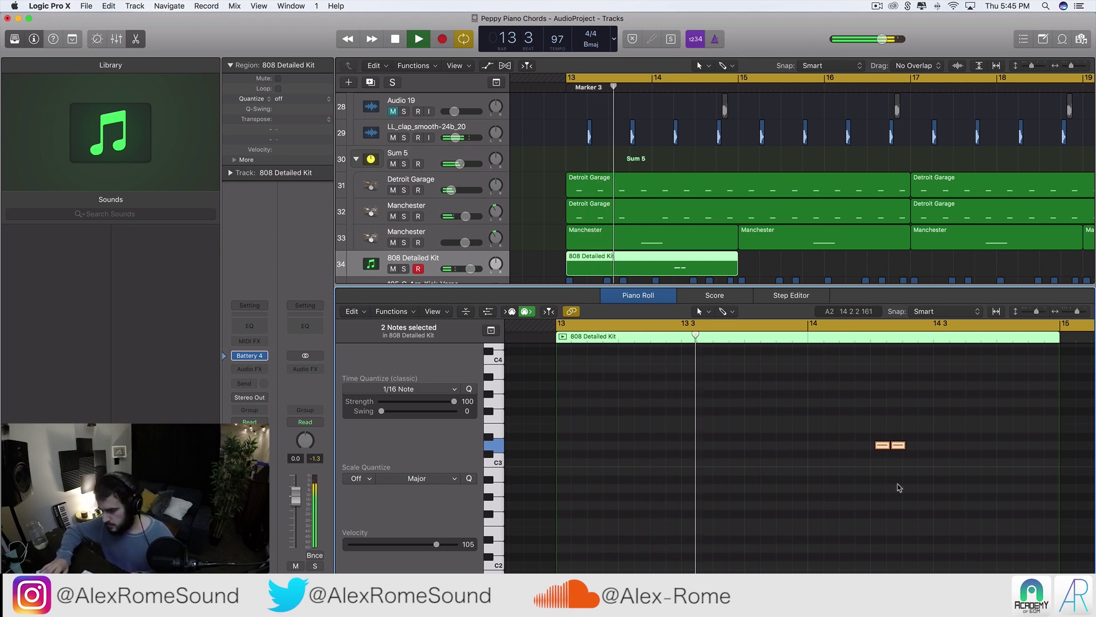
{"action": "key", "text": "space"}
{"action": "key", "text": "Delete"}
{"action": "key", "text": "space"}
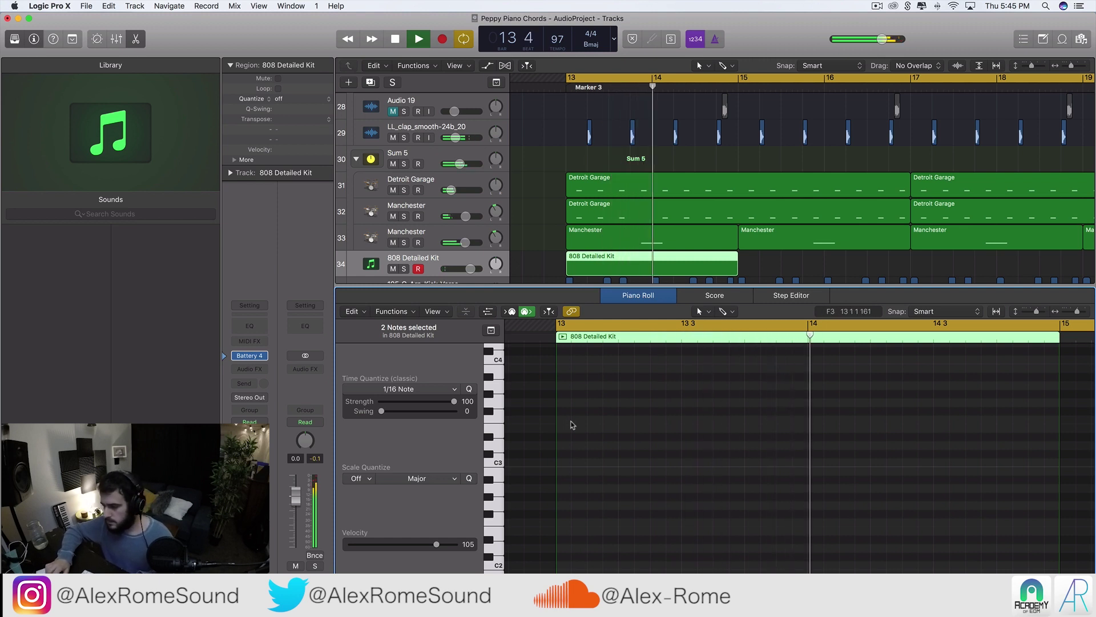
- Add a sixteenth-long note at 14 4 3 near the end of the 808 region and raise it to G5
{"action": "scroll", "coordinate": [745, 503], "scroll_direction": "right", "scroll_amount": 1}
{"action": "scroll", "coordinate": [745, 502], "scroll_direction": "right", "scroll_amount": 2}
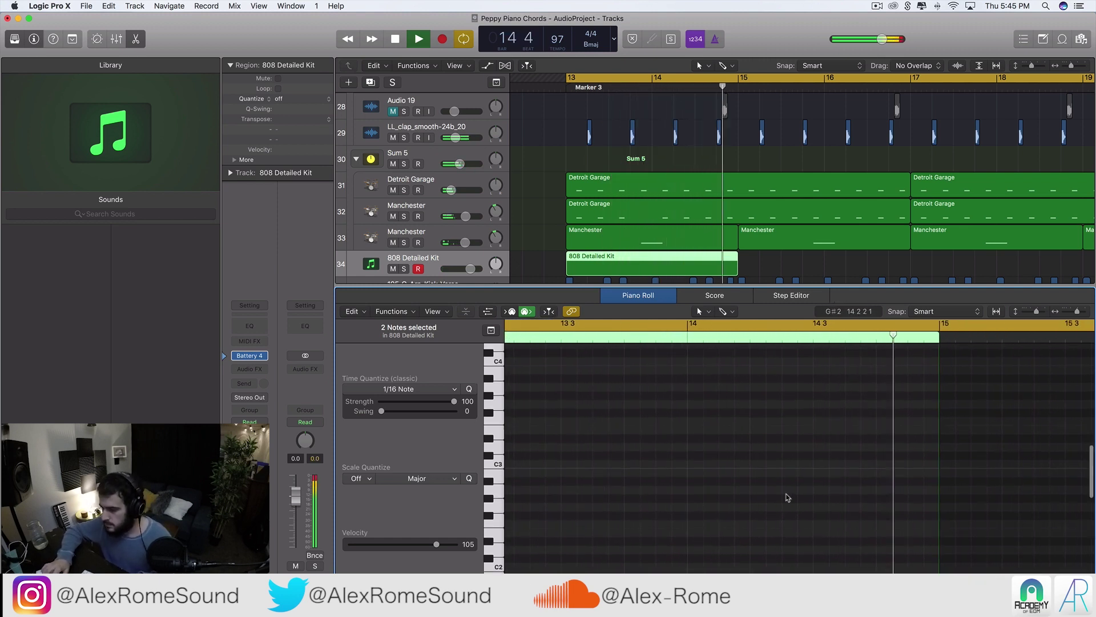
{"action": "key", "text": "space"}
{"action": "left_click_drag", "start_coordinate": [915, 448], "coordinate": [916, 346]}
{"action": "scroll", "coordinate": [915, 401], "scroll_direction": "up", "scroll_amount": 3}
{"action": "left_click_drag", "start_coordinate": [911, 453], "coordinate": [913, 340]}
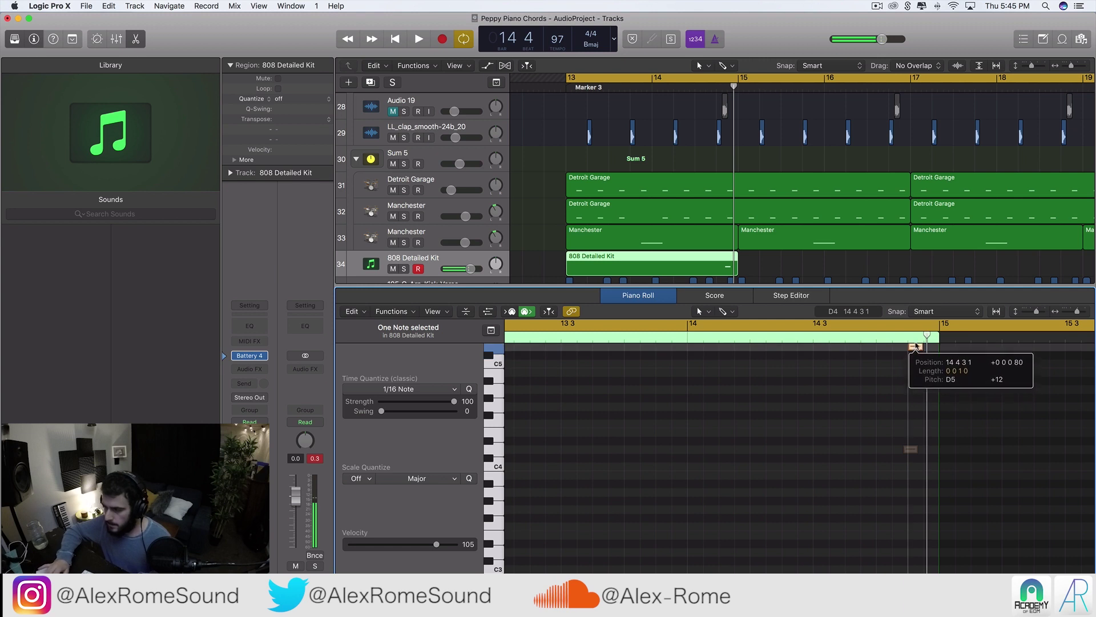
{"action": "scroll", "coordinate": [907, 387], "scroll_direction": "up", "scroll_amount": 2}
{"action": "scroll", "coordinate": [908, 389], "scroll_direction": "up", "scroll_amount": 2}
{"action": "mouse_move", "coordinate": [913, 437]}
{"action": "left_mouse_down"}
{"action": "mouse_move", "coordinate": [915, 397]}
{"action": "mouse_move", "coordinate": [916, 409]}
{"action": "left_mouse_up"}
- During playback, add a second sixteenth-long note at 14 4 4 and lower it to F5
{"action": "key", "text": "space"}
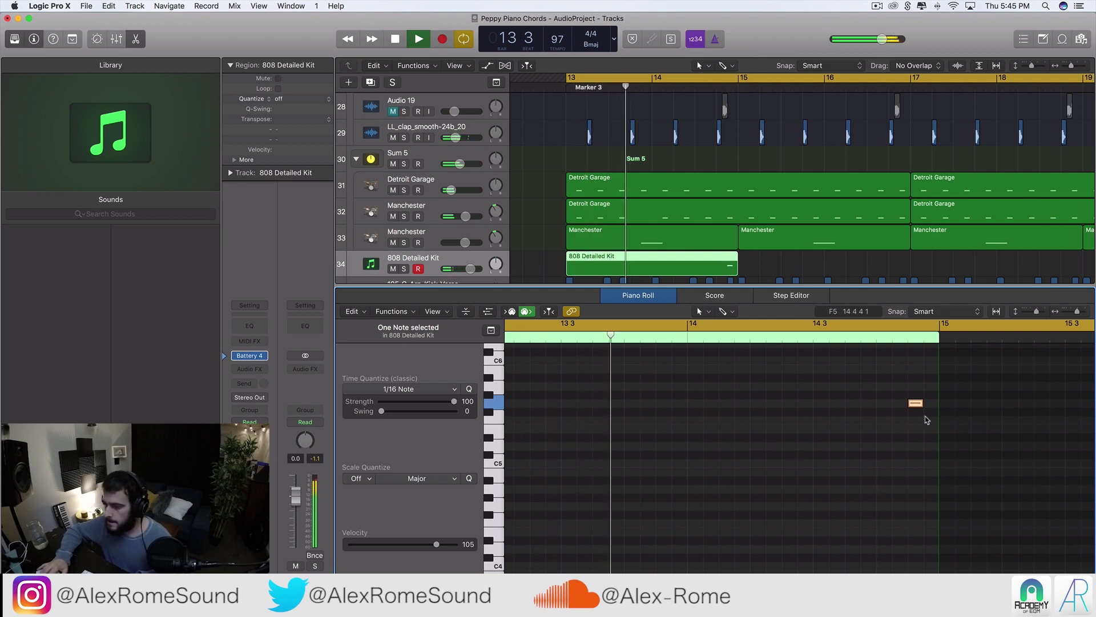
{"action": "left_click", "coordinate": [931, 404]}
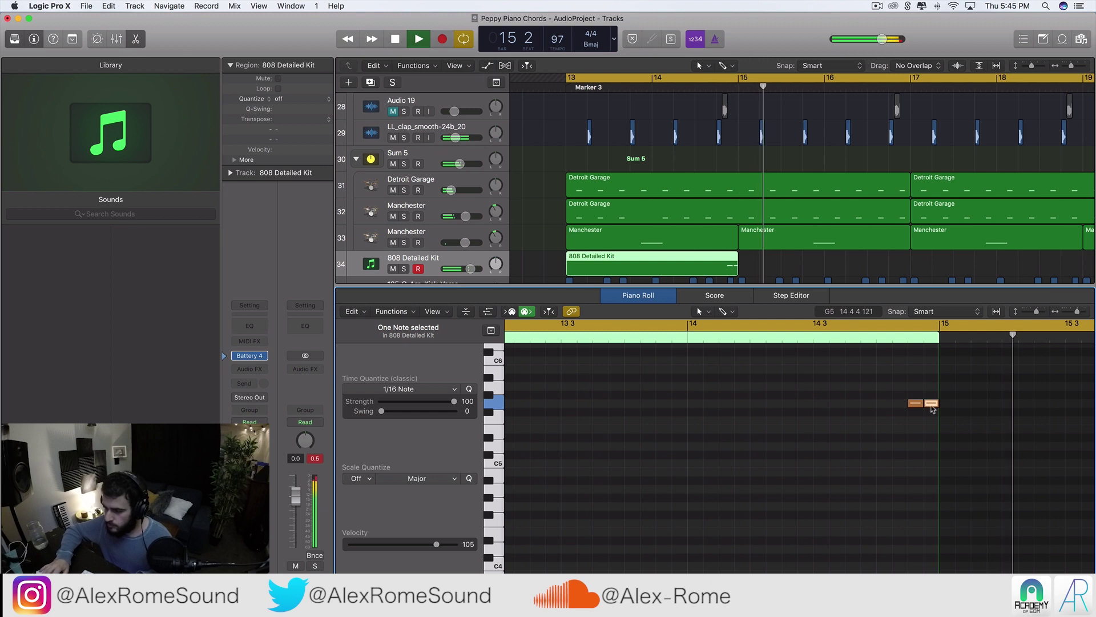
{"action": "left_click_drag", "start_coordinate": [933, 404], "coordinate": [932, 421]}
- Repeat the 808 Detailed Kit region once from bar 15 to 17 and reselect the original region
{"action": "key", "text": "Tab"}
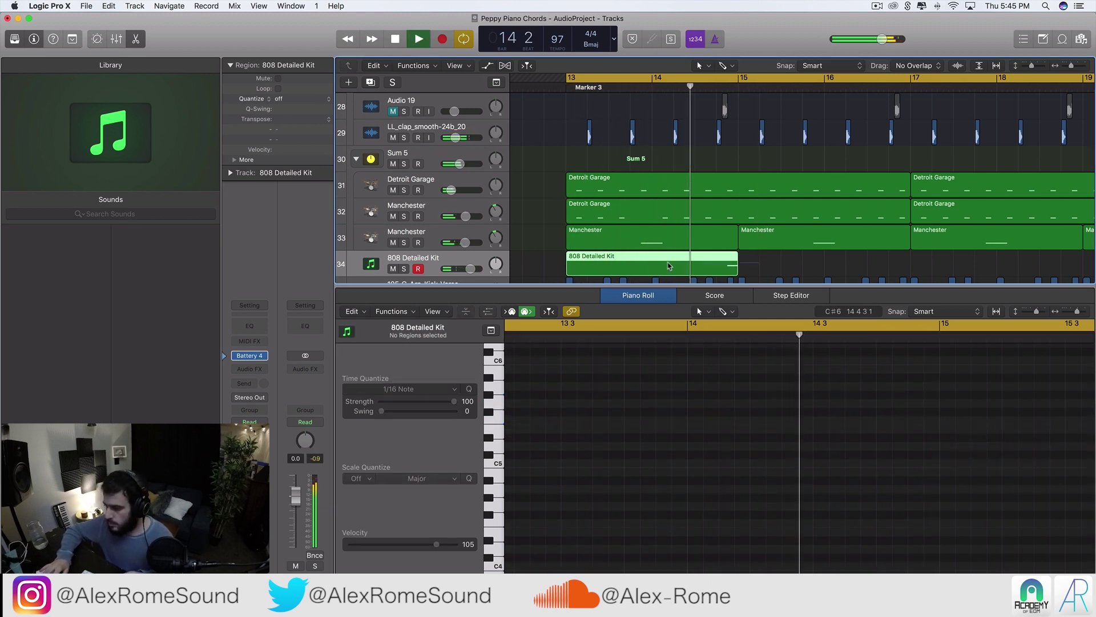
{"action": "key", "text": "super+r"}
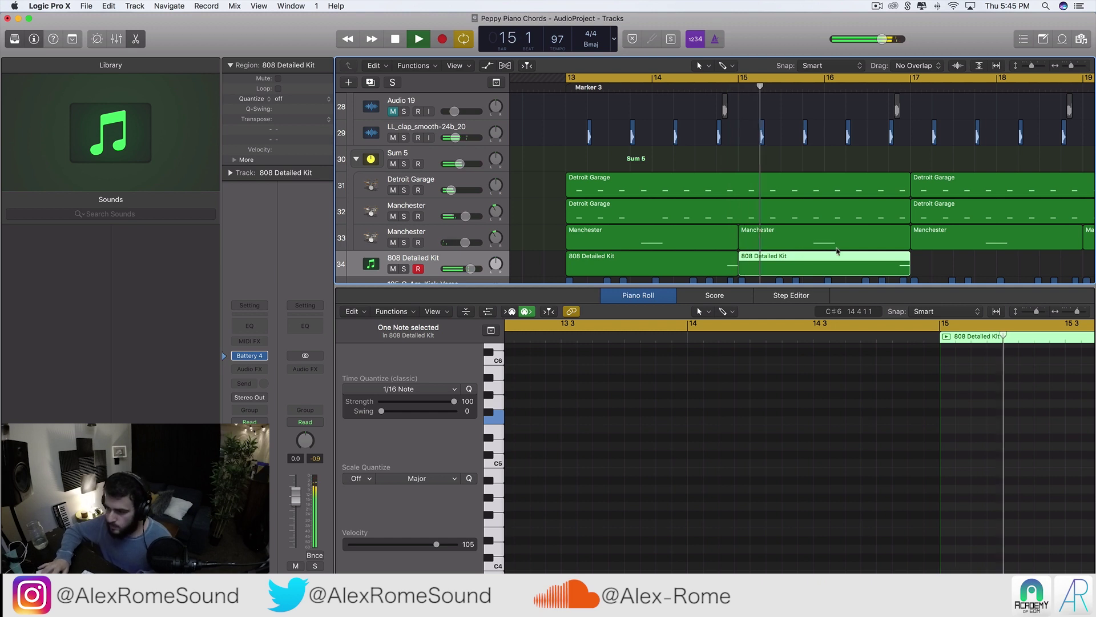
{"action": "key", "text": "Left"}
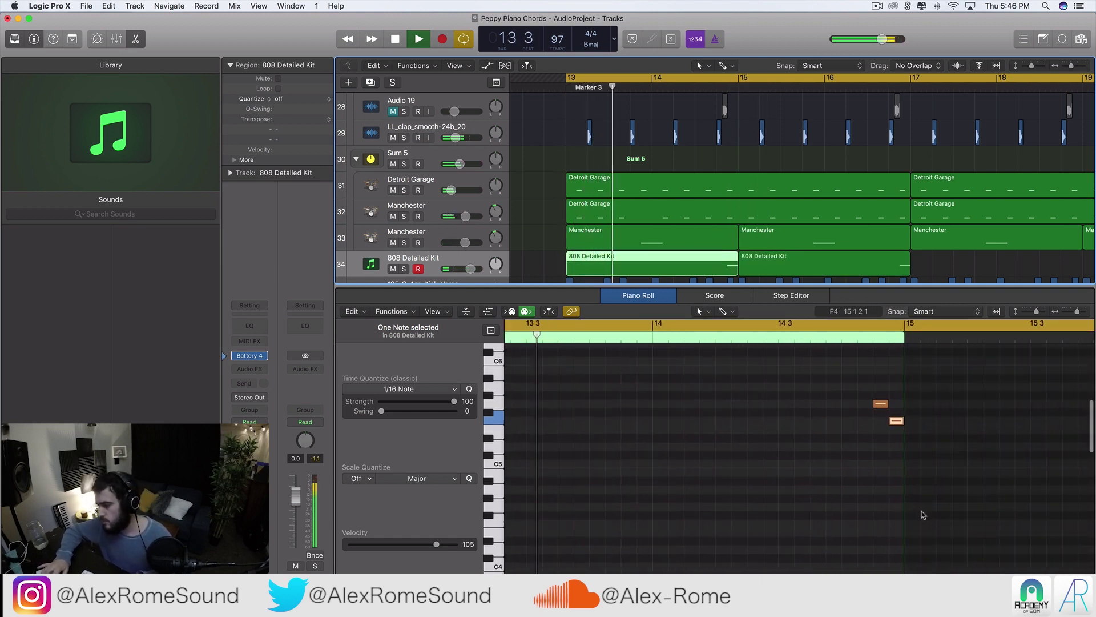
- Set the cycle range from 14 3 into bar 15 and add a G5 note at 14 3 4, checking it in playback
{"action": "key", "text": "space"}
{"action": "left_click_drag", "start_coordinate": [779, 321], "coordinate": [1075, 329]}
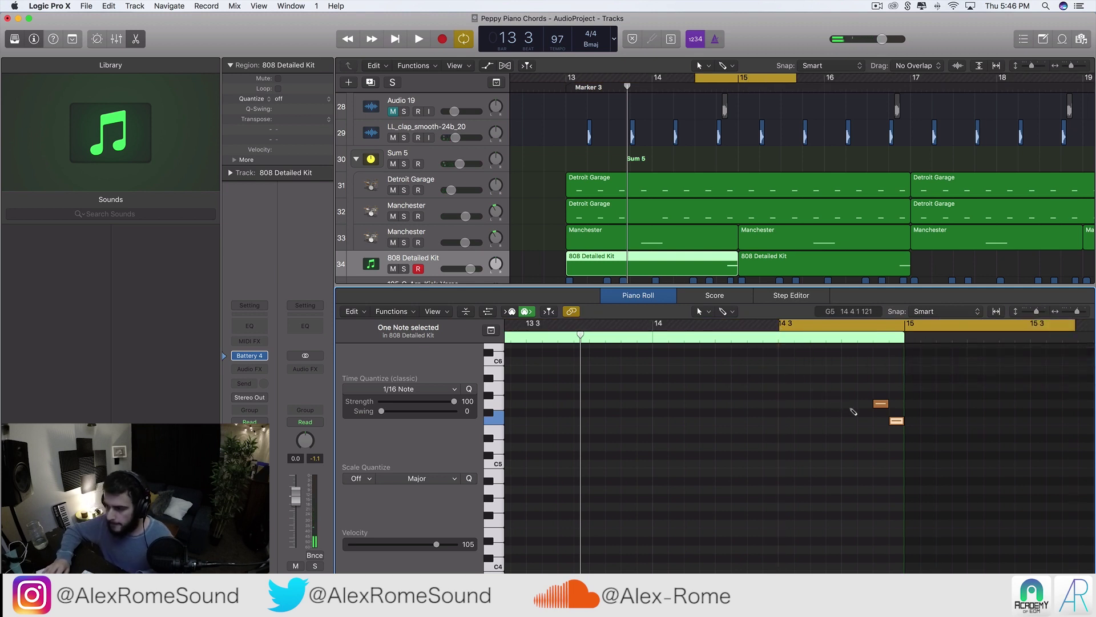
{"action": "left_click", "coordinate": [849, 404]}
{"action": "key", "text": "space"}
{"action": "key", "text": "space"}
{"action": "left_click_drag", "start_coordinate": [849, 404], "coordinate": [834, 406]}
{"action": "key", "text": "space"}
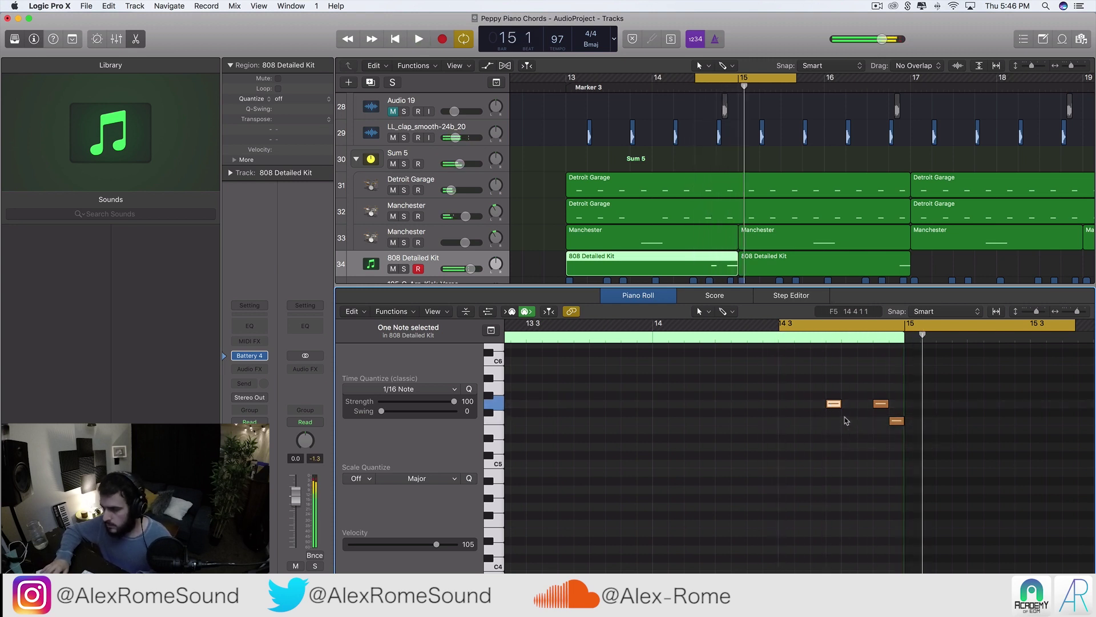
{"action": "key", "text": "space"}
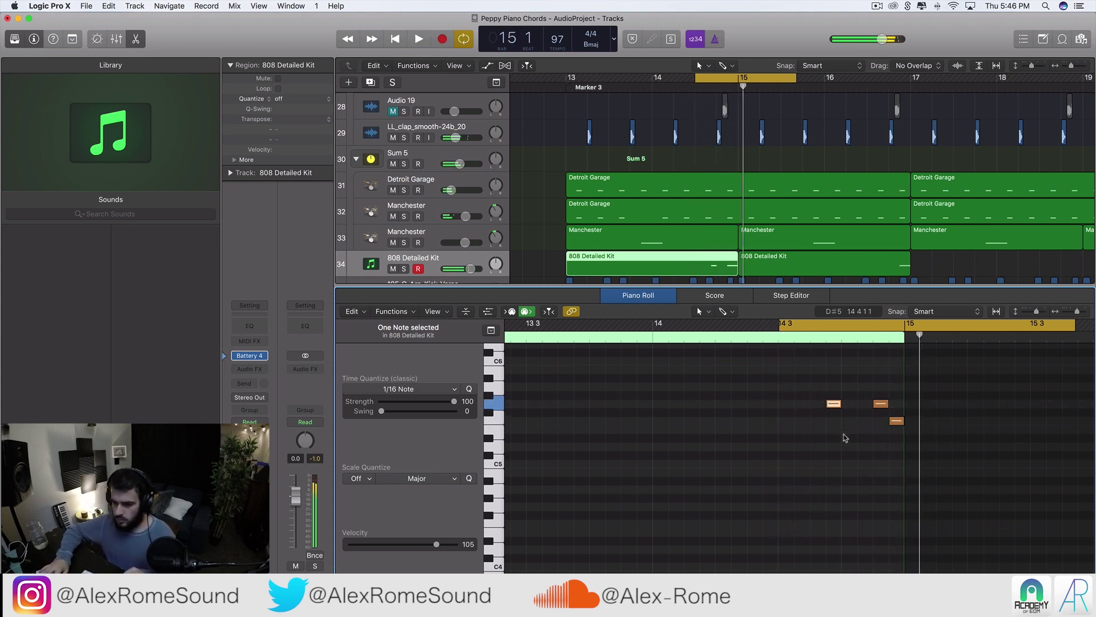
- Solo the 808 Detailed Kit track, open Battery 4 and view the modulation settings of the MidTom 808 1 cell
{"action": "left_click", "coordinate": [405, 270]}
{"action": "key", "text": "space"}
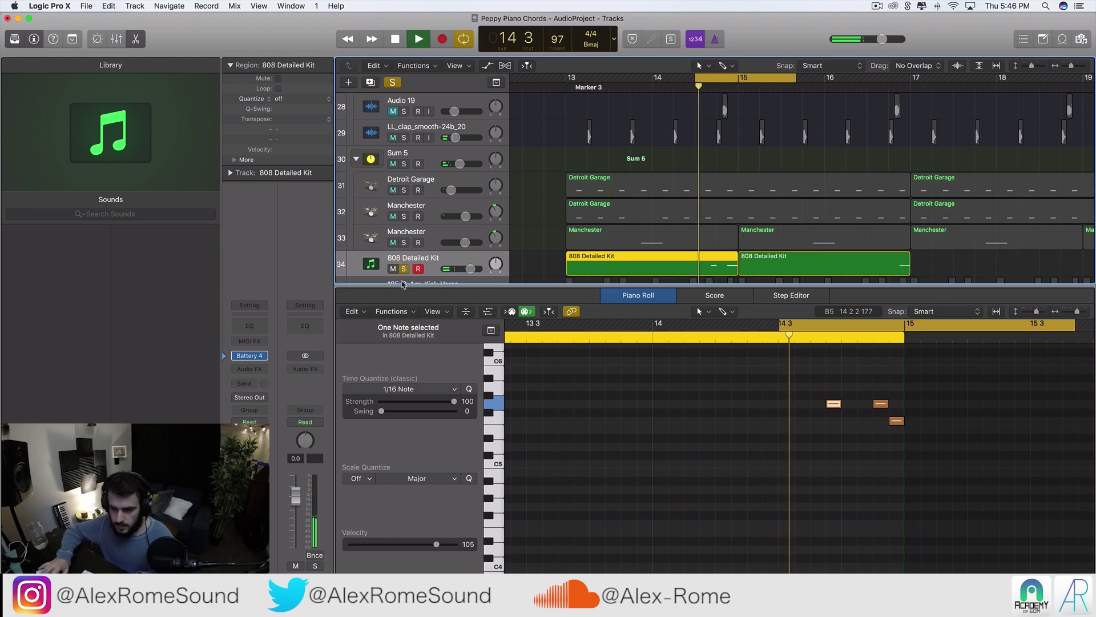
{"action": "left_click", "coordinate": [250, 356]}
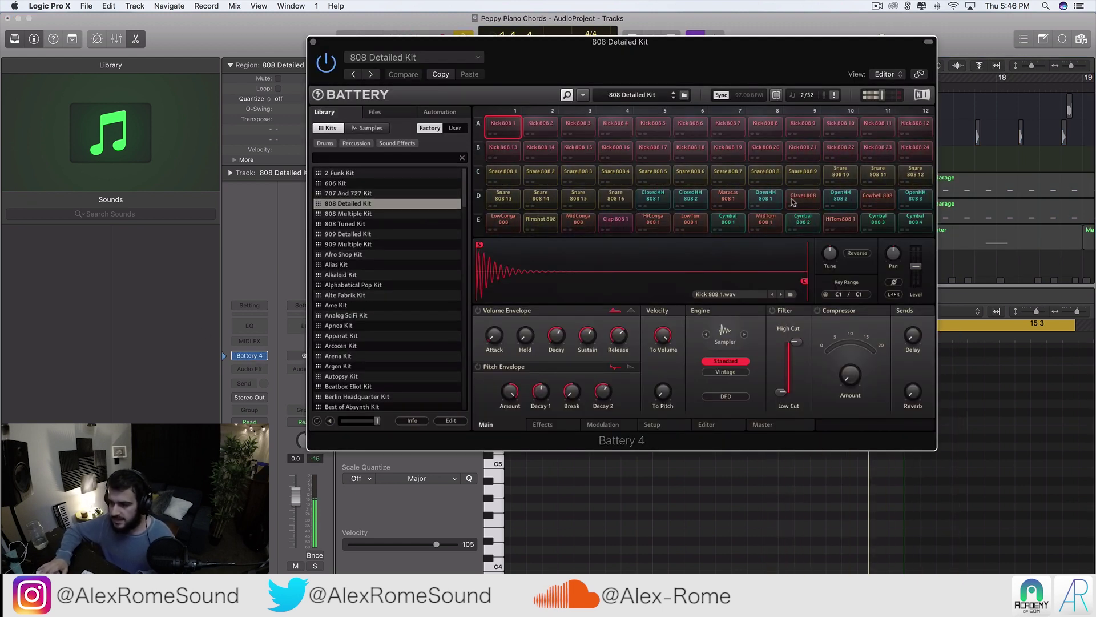
{"action": "left_click", "coordinate": [772, 224]}
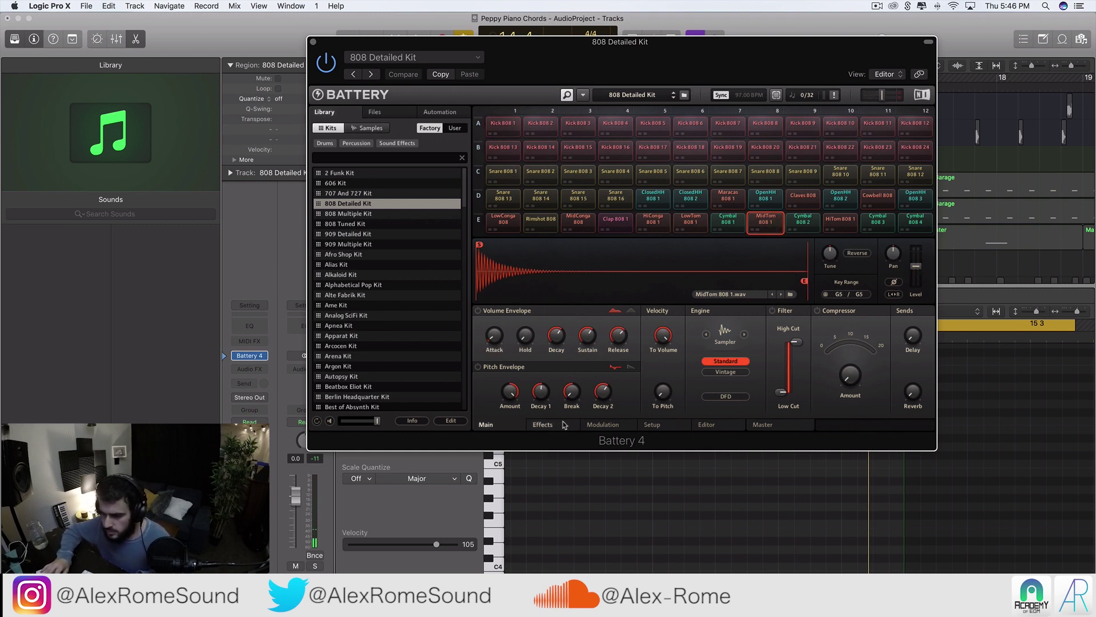
{"action": "left_click", "coordinate": [600, 424]}
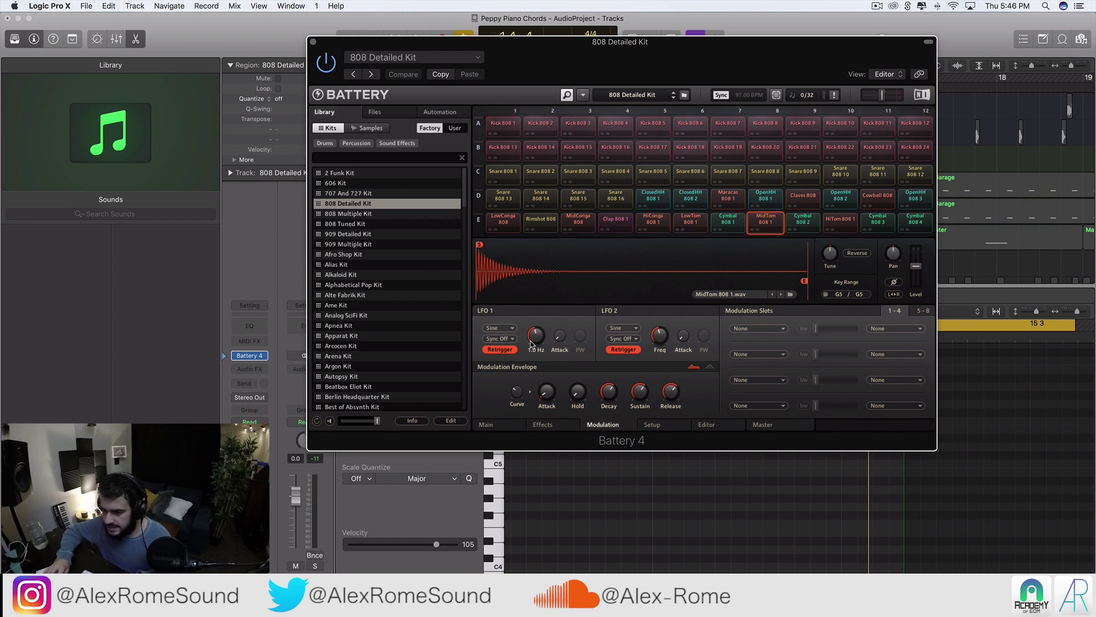
- Enable Saturation on the MidTom 808 1 cell, compare the Drums and Classic modes at a gain of about 76, and close Battery 4
{"action": "left_click", "coordinate": [559, 427]}
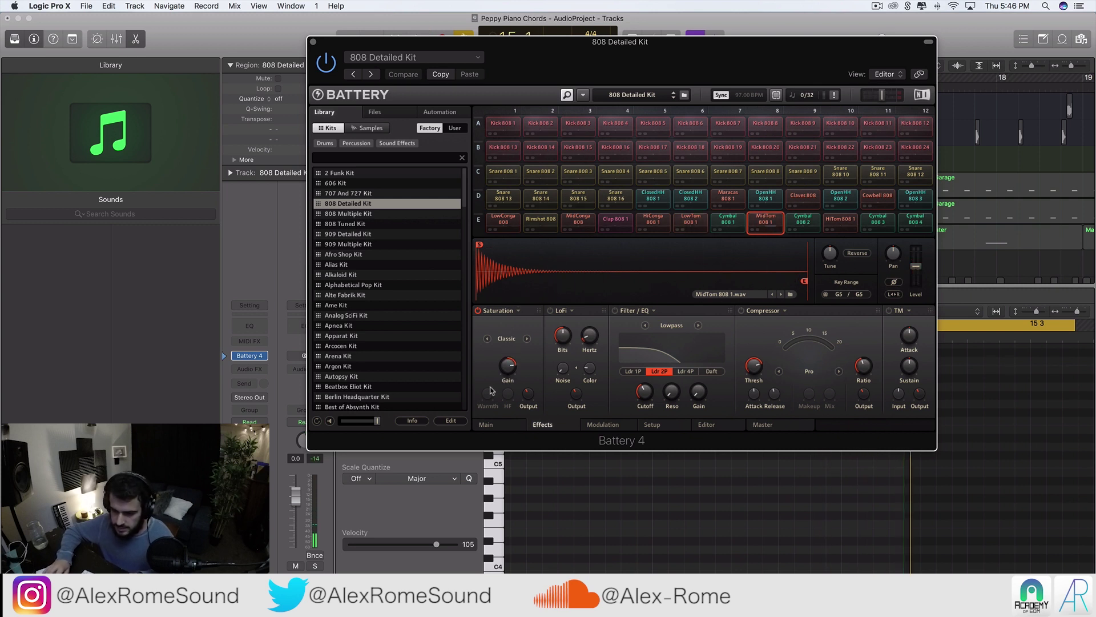
{"action": "left_click", "coordinate": [527, 339]}
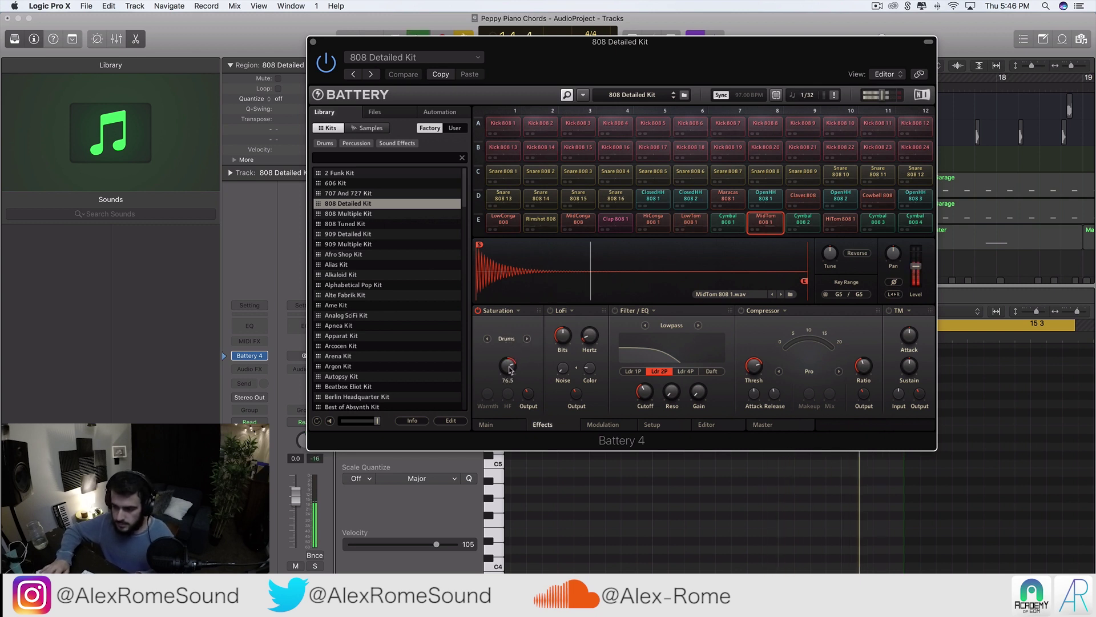
{"action": "left_click", "coordinate": [527, 339]}
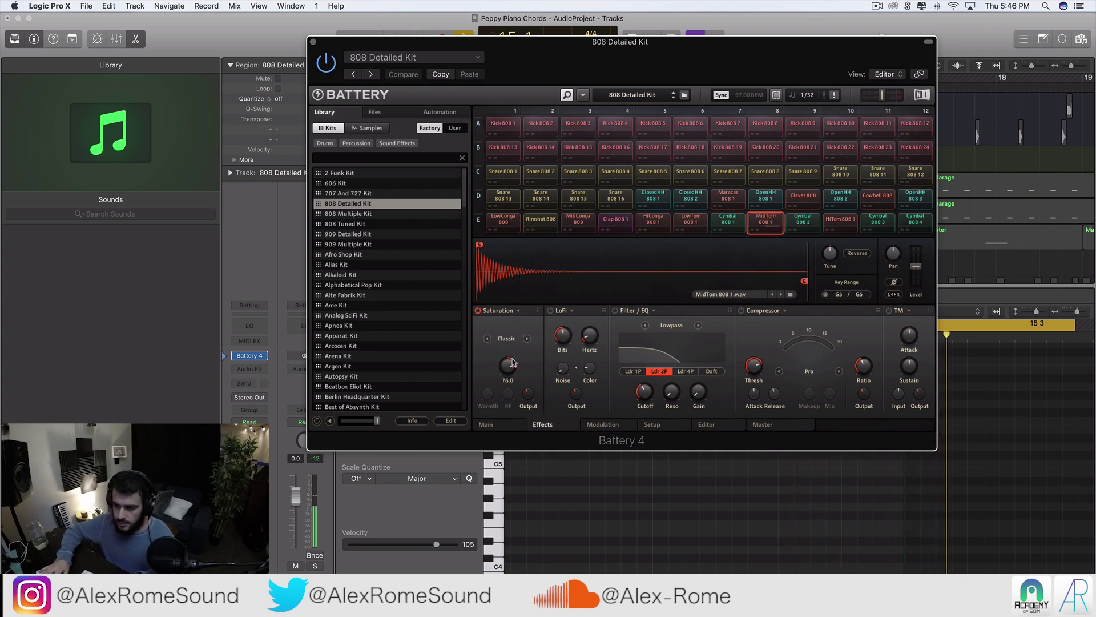
{"action": "left_click", "coordinate": [313, 43]}
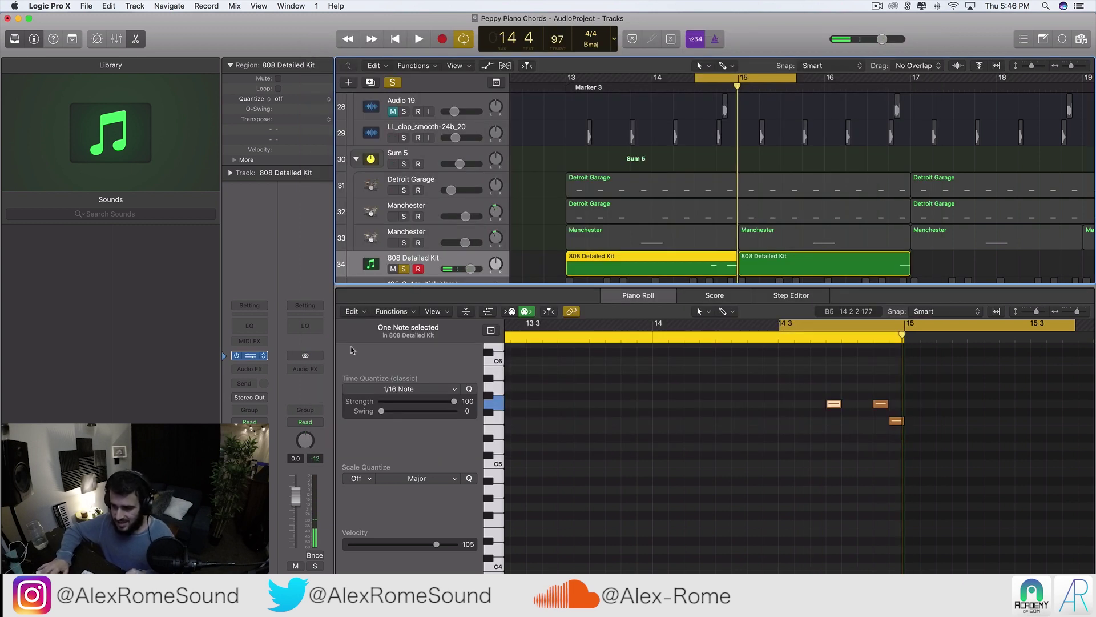
- Reopen Battery 4 and set the volume envelope attack of the Kick 808 1 cell to 2.9 ms
{"action": "key", "text": "v"}
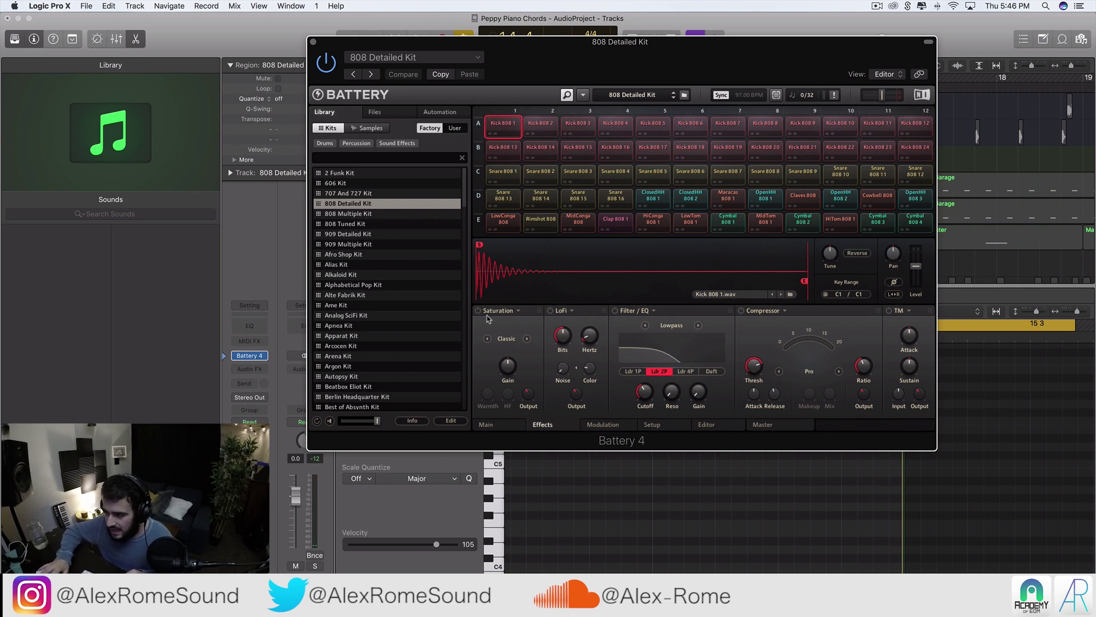
{"action": "left_click", "coordinate": [502, 423]}
{"action": "left_click_drag", "start_coordinate": [494, 332], "coordinate": [496, 331]}
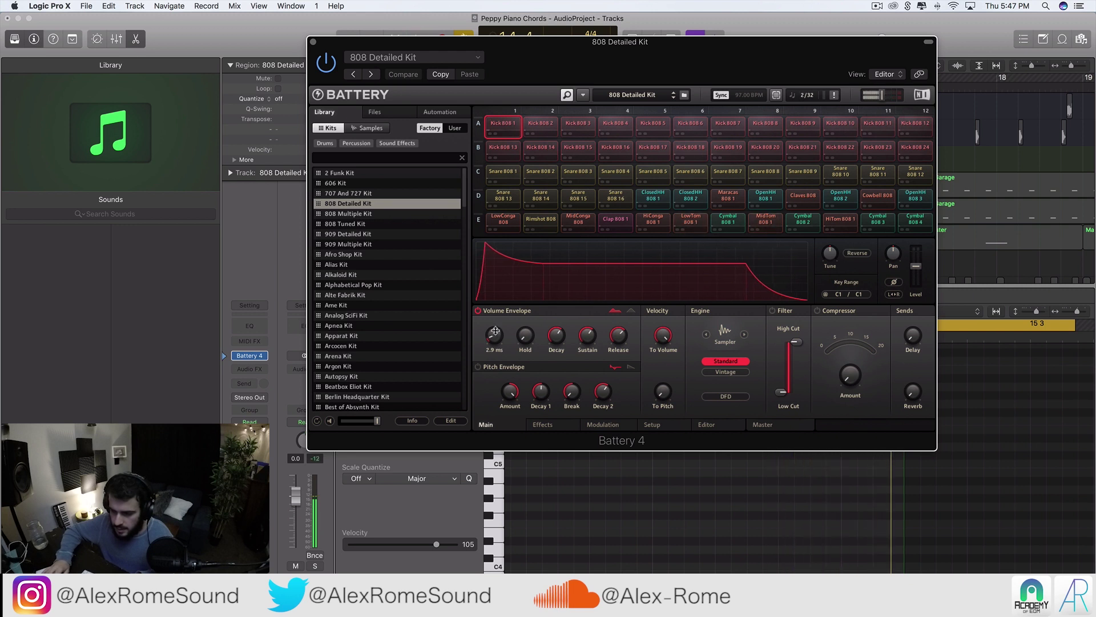
- Set the volume envelope attack to 1.1 ms on MidTom 808 1 and 1.6 ms on LowTom 808 1, then close Battery 4 and stop playback
{"action": "left_click", "coordinate": [765, 220]}
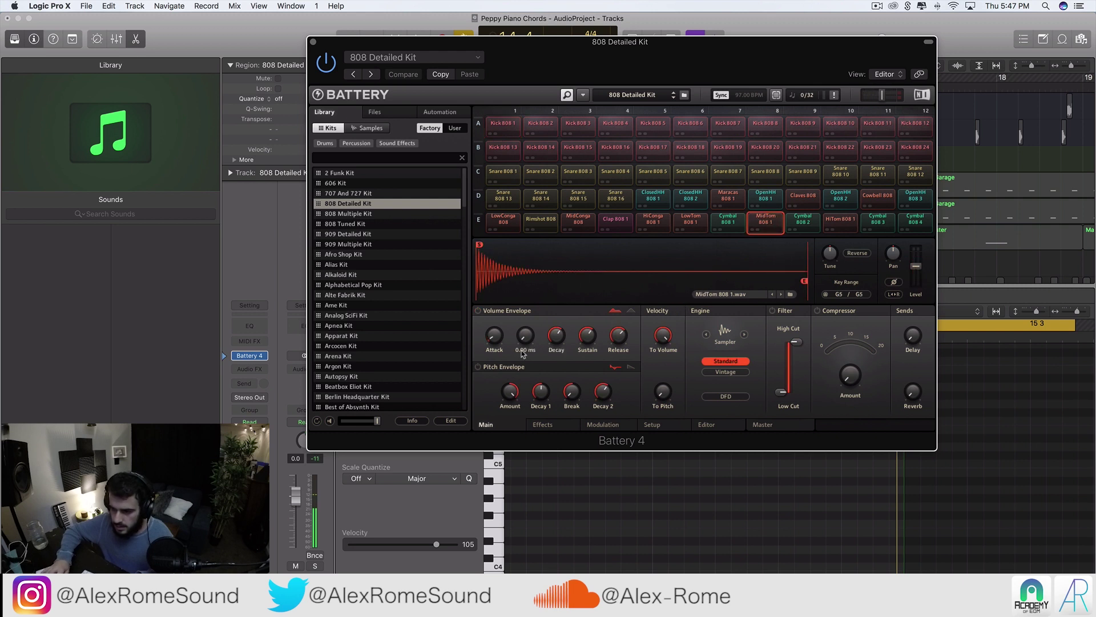
{"action": "left_click_drag", "start_coordinate": [494, 335], "coordinate": [494, 338]}
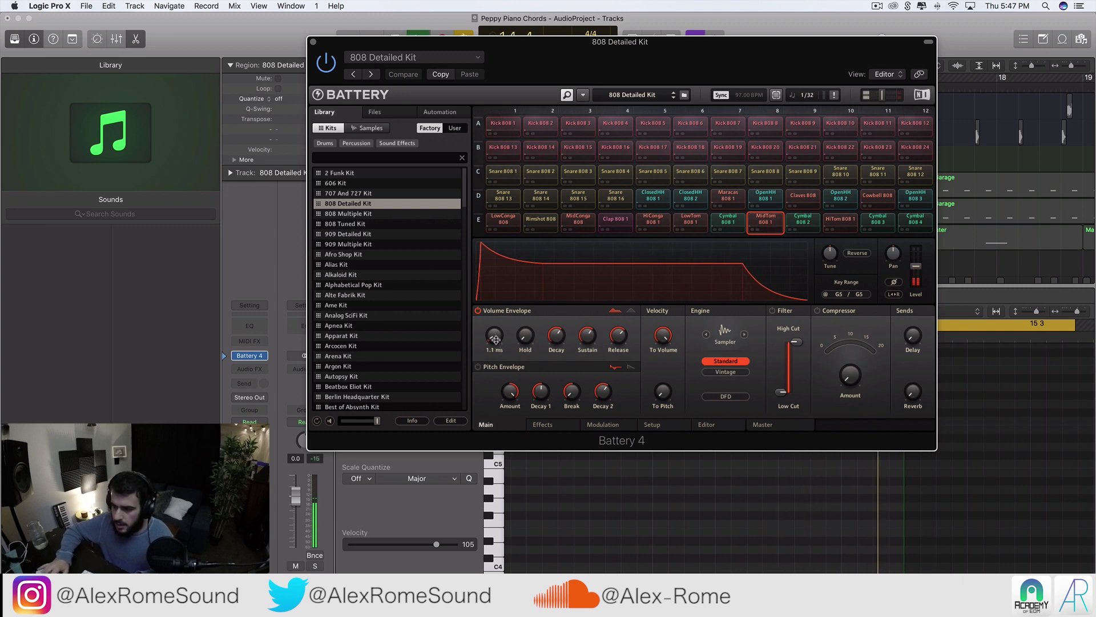
{"action": "left_click", "coordinate": [696, 224]}
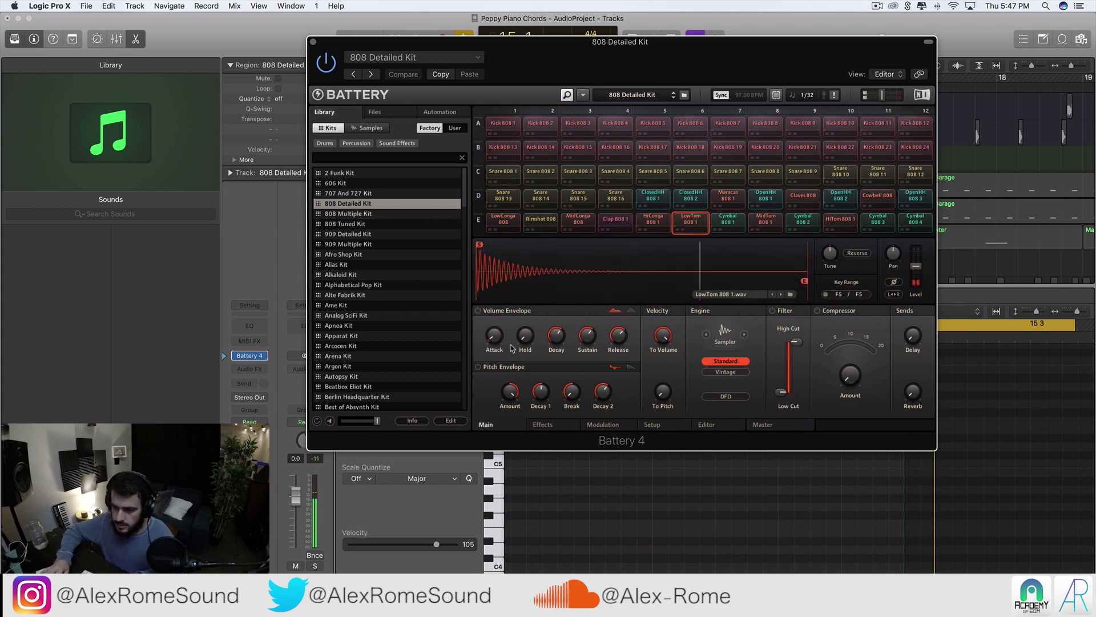
{"action": "left_click_drag", "start_coordinate": [495, 339], "coordinate": [495, 334]}
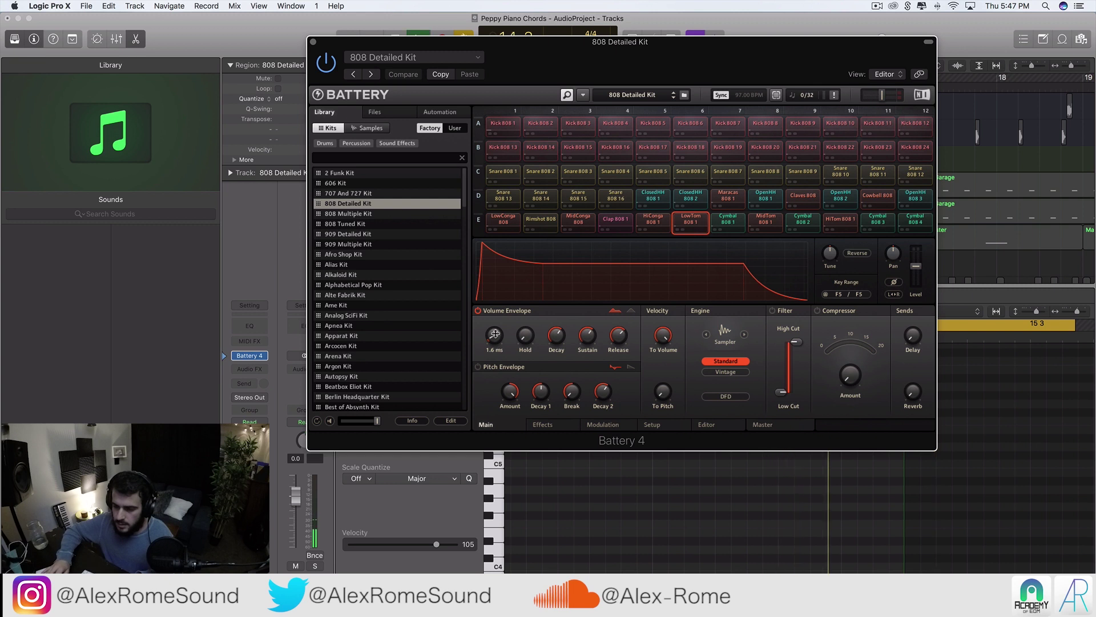
{"action": "left_click", "coordinate": [313, 42]}
{"action": "key", "text": "space"}
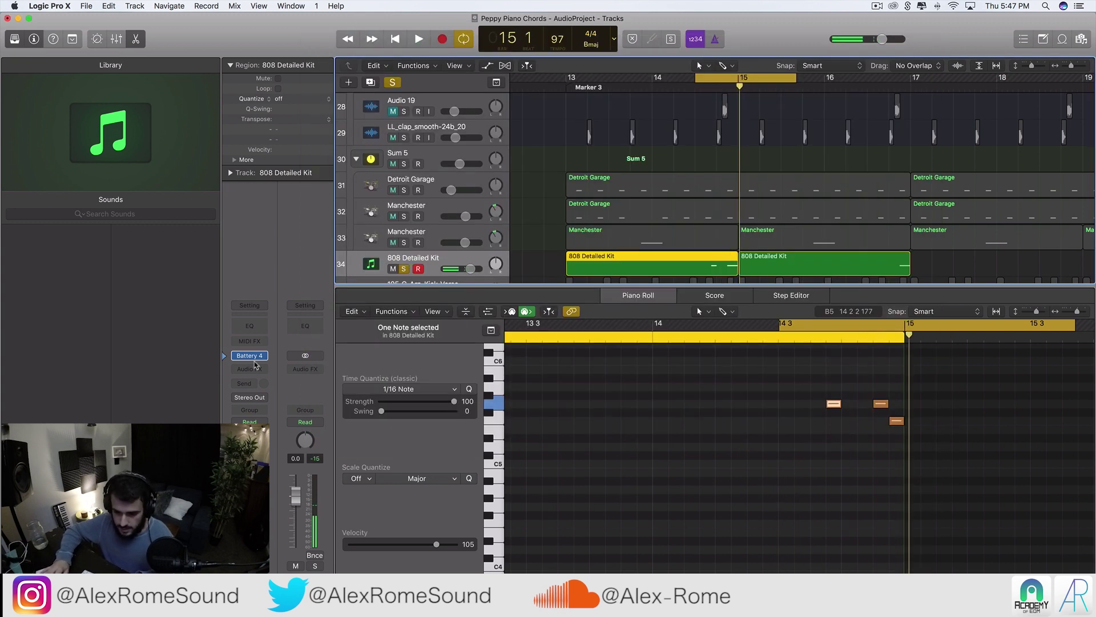
- Add a FabFilter Pro-C 2 compressor to the 808 Detailed Kit track, set its threshold to about -19.33 dB during playback, and close it
{"action": "left_click", "coordinate": [255, 368]}
{"action": "mouse_move", "coordinate": [283, 560]}
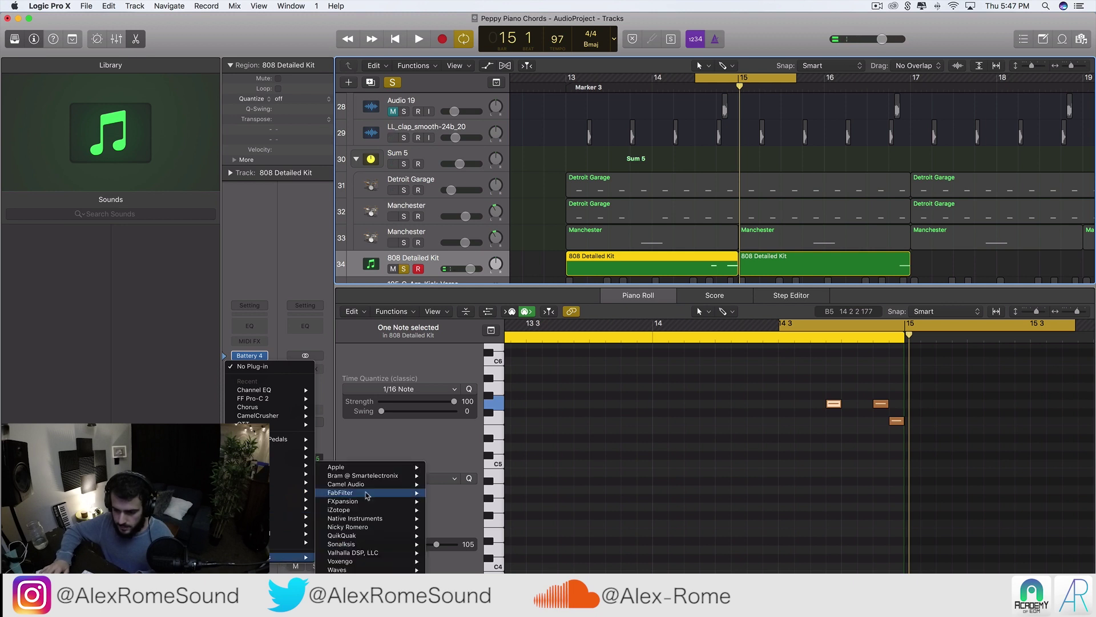
{"action": "mouse_move", "coordinate": [365, 493]}
{"action": "left_click", "coordinate": [507, 492]}
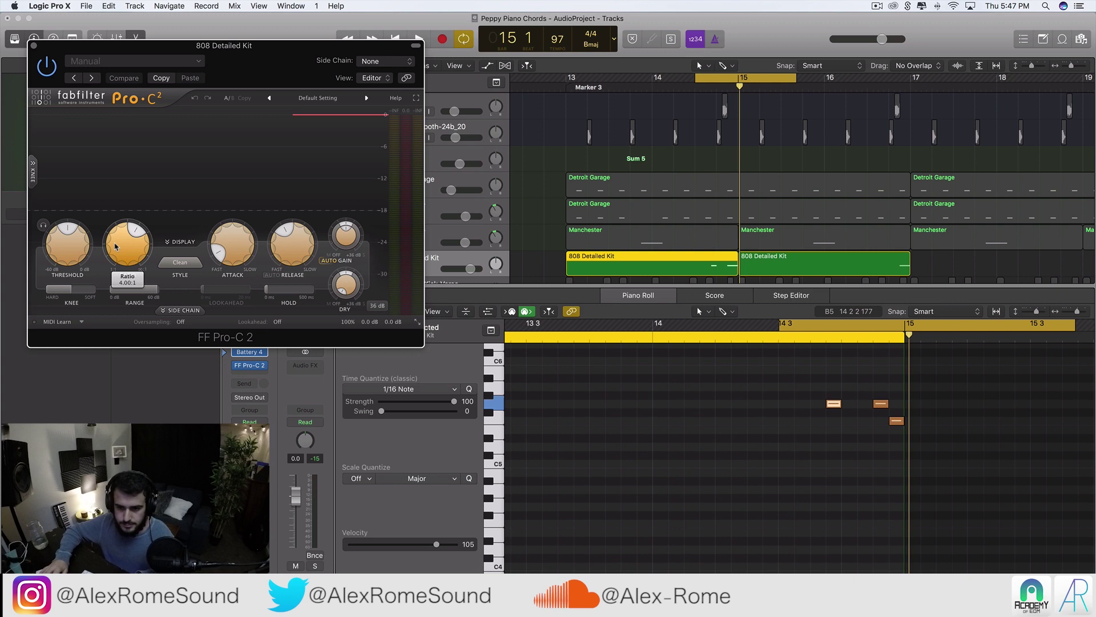
{"action": "key", "text": "space"}
{"action": "left_click_drag", "start_coordinate": [68, 228], "coordinate": [67, 230]}
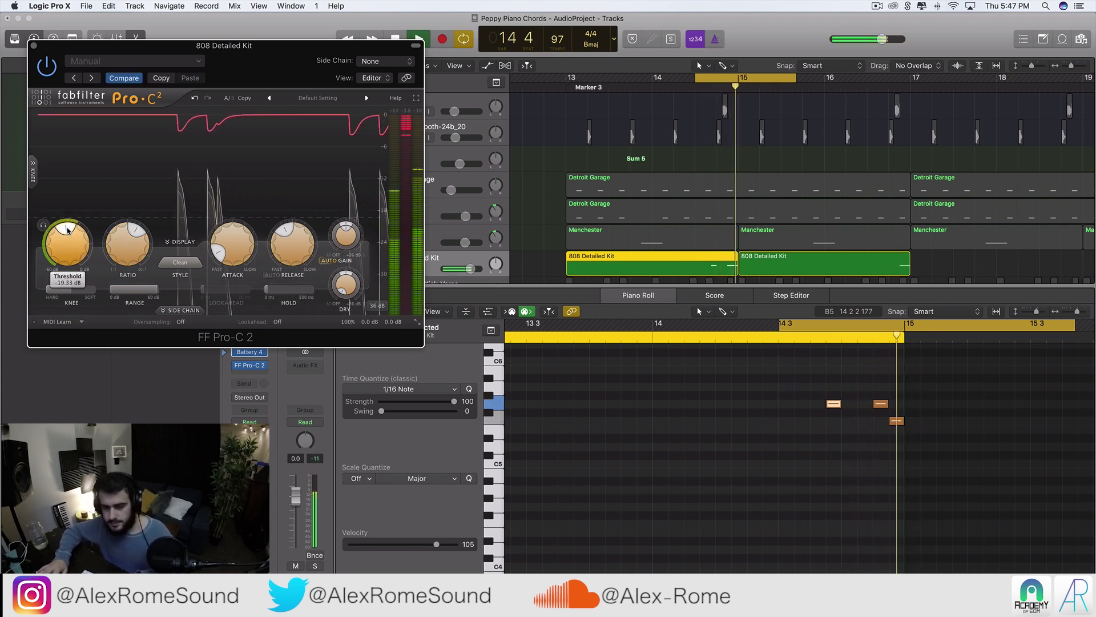
{"action": "left_click", "coordinate": [33, 46]}
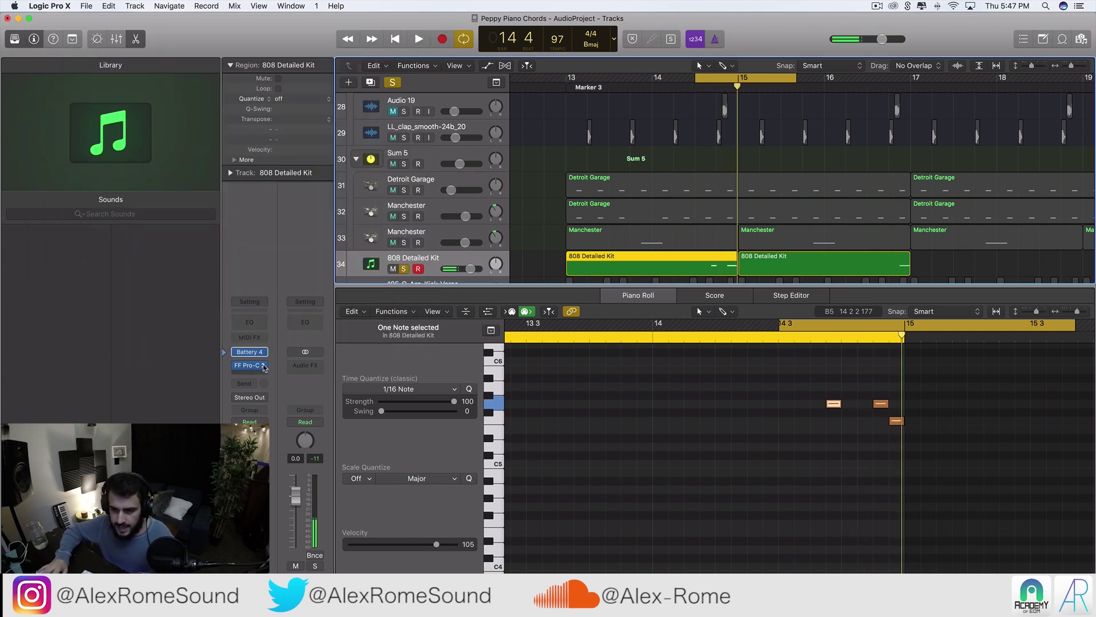
- Add a Channel EQ with a 48 dB/Oct low cut at 112 Hz, check it in playback, and unsolo the 808 Detailed Kit track
{"action": "left_click", "coordinate": [260, 323]}
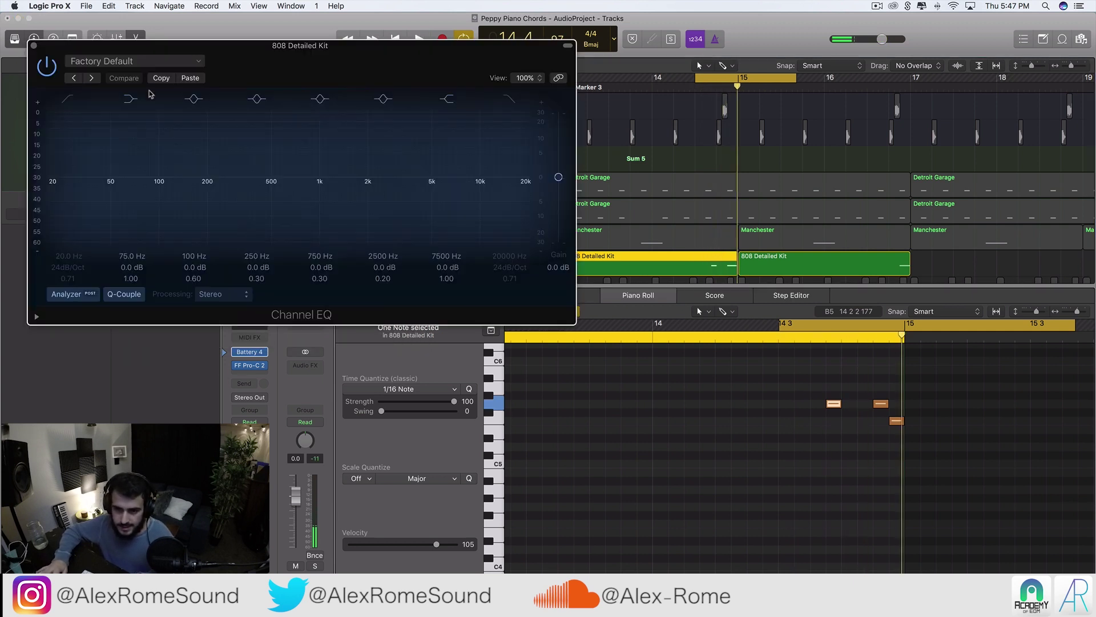
{"action": "left_click", "coordinate": [67, 100]}
{"action": "left_click_drag", "start_coordinate": [57, 205], "coordinate": [158, 193]}
{"action": "key", "text": "space"}
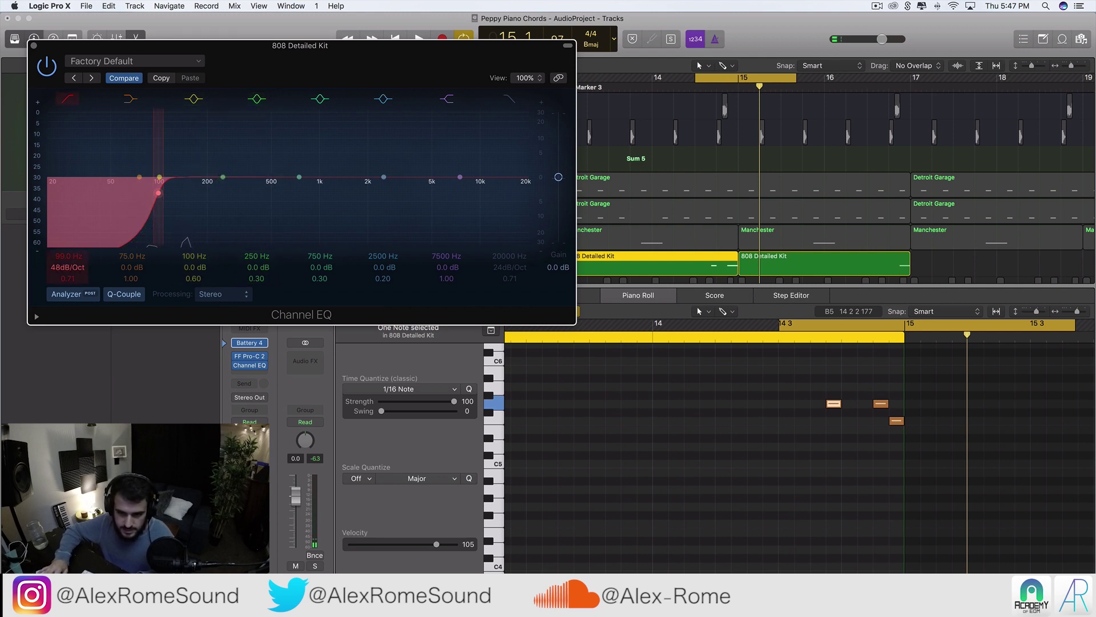
{"action": "scroll", "coordinate": [81, 261], "scroll_direction": "up", "scroll_amount": 3}
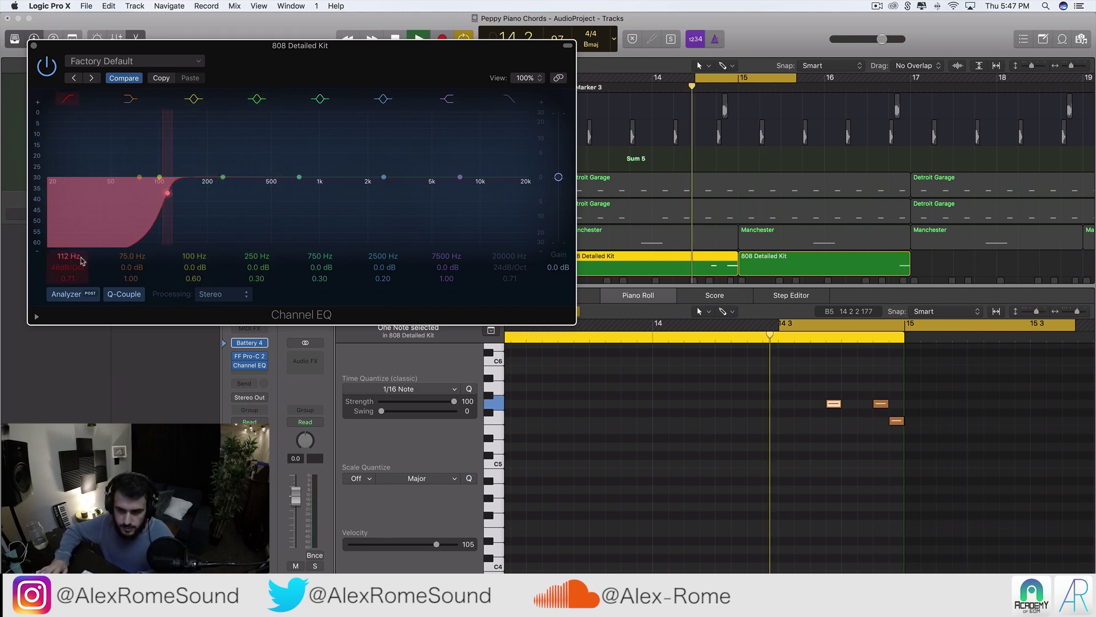
{"action": "key", "text": "space"}
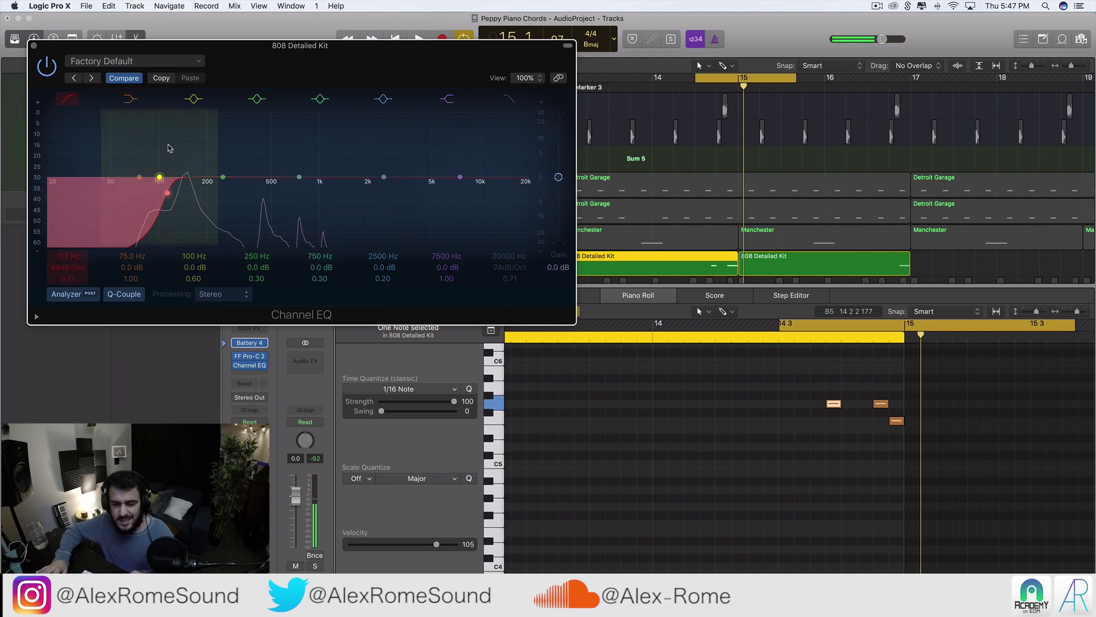
{"action": "left_click", "coordinate": [54, 37]}
{"action": "key", "text": "space"}
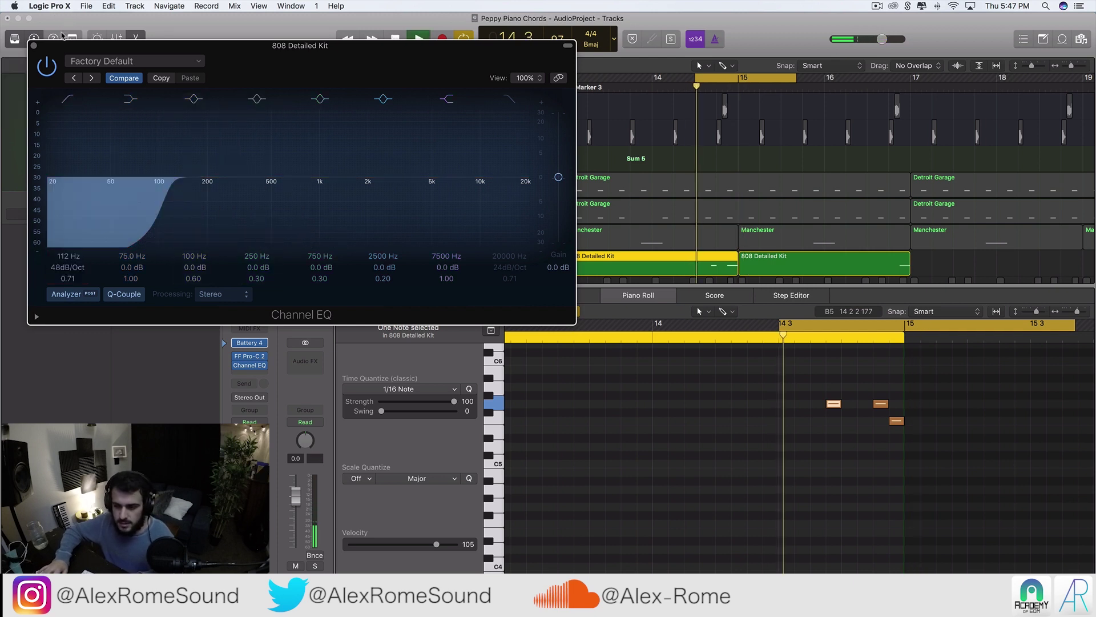
{"action": "left_click", "coordinate": [33, 46]}
{"action": "key", "text": "space"}
{"action": "left_click", "coordinate": [404, 269]}
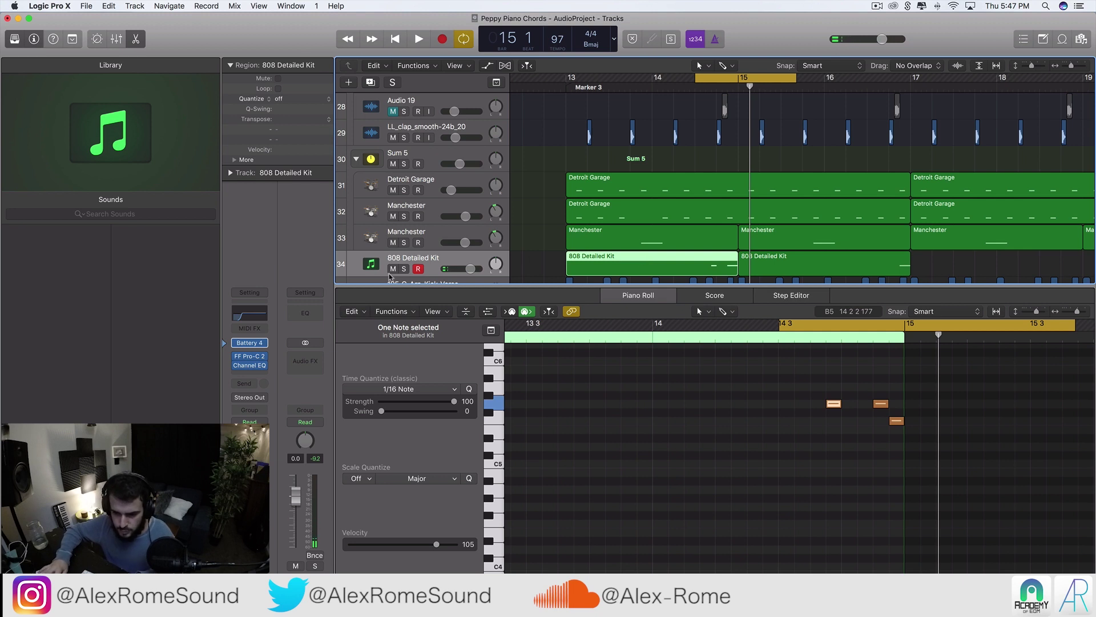
- Add a Sample Delay with a right delay of 135 samples to the 808 Detailed Kit track and lower the track's volume
{"action": "left_click", "coordinate": [261, 376]}
{"action": "mouse_move", "coordinate": [289, 453]}
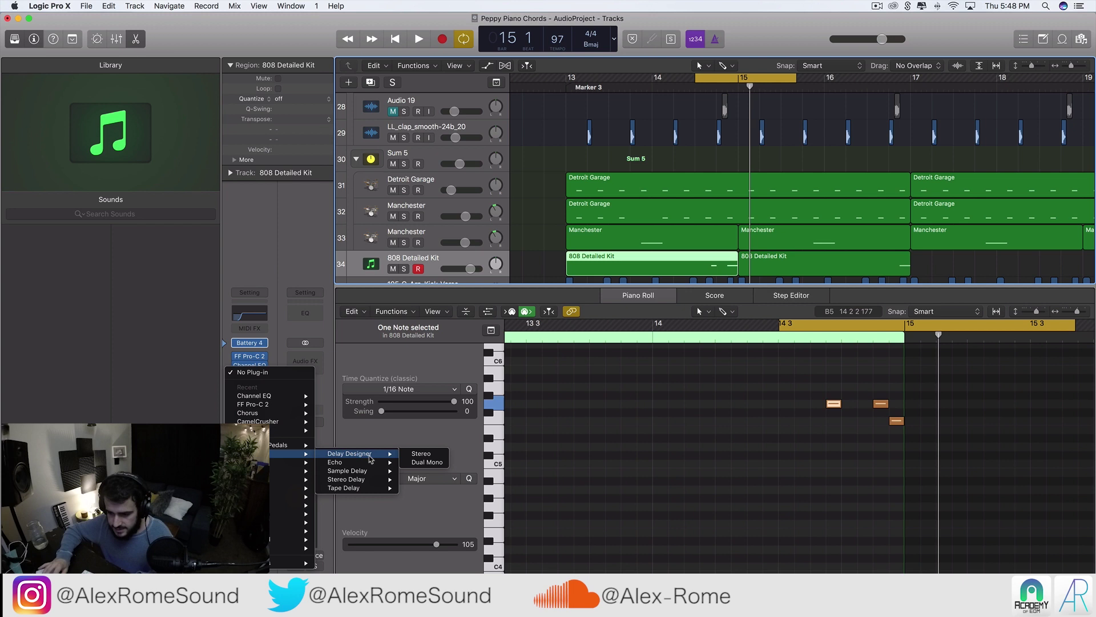
{"action": "mouse_move", "coordinate": [365, 470]}
{"action": "left_click", "coordinate": [423, 471]}
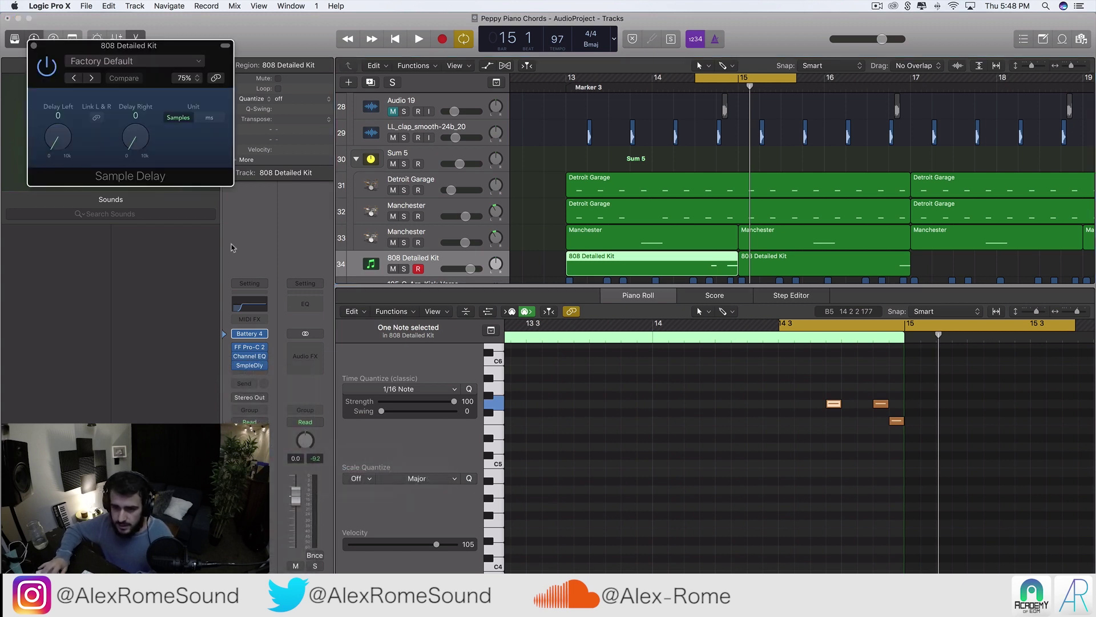
{"action": "key", "text": "space"}
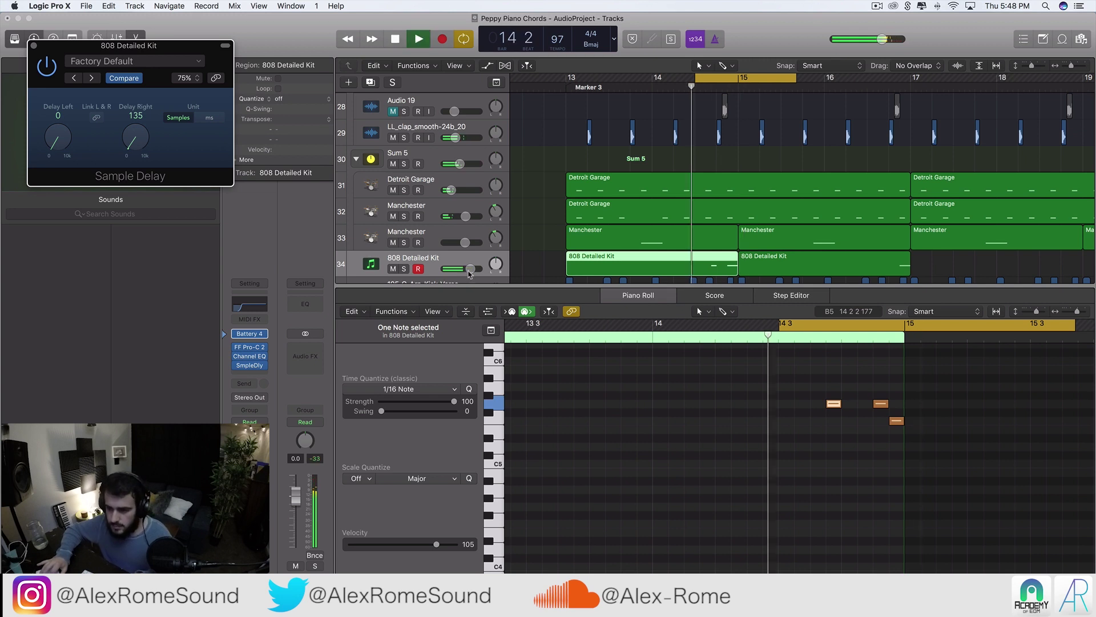
{"action": "left_click", "coordinate": [427, 274]}
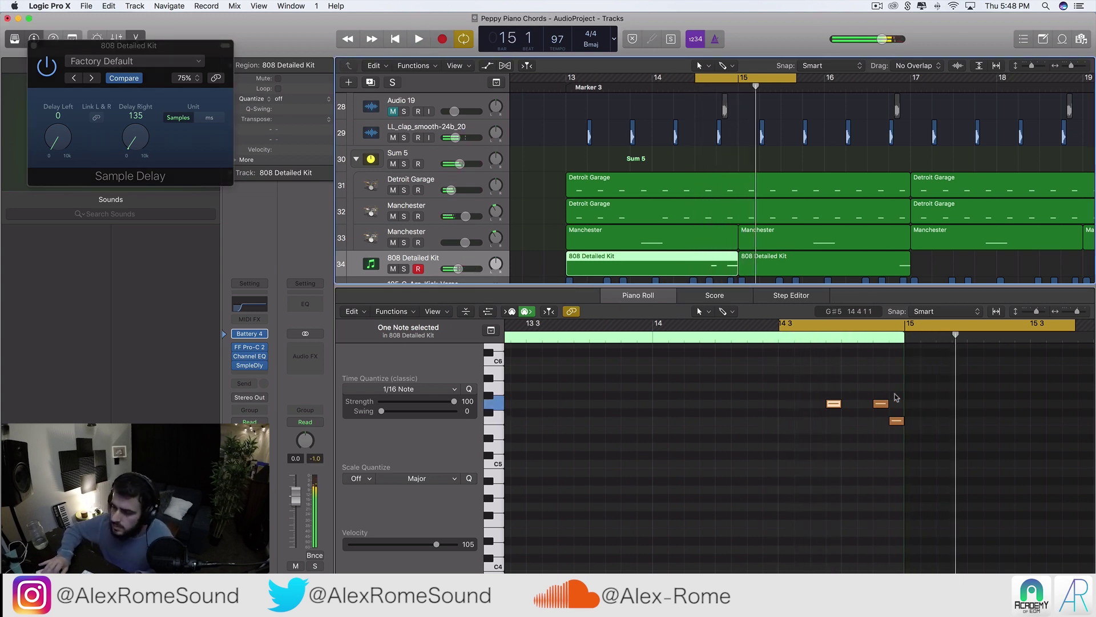
- Delete the lowest tom note in the bar 13 808 Detailed Kit region and replace the bar 15 region with a copy of it
{"action": "left_click", "coordinate": [895, 422]}
{"action": "key", "text": "space"}
{"action": "left_click_drag", "start_coordinate": [895, 430], "coordinate": [928, 408]}
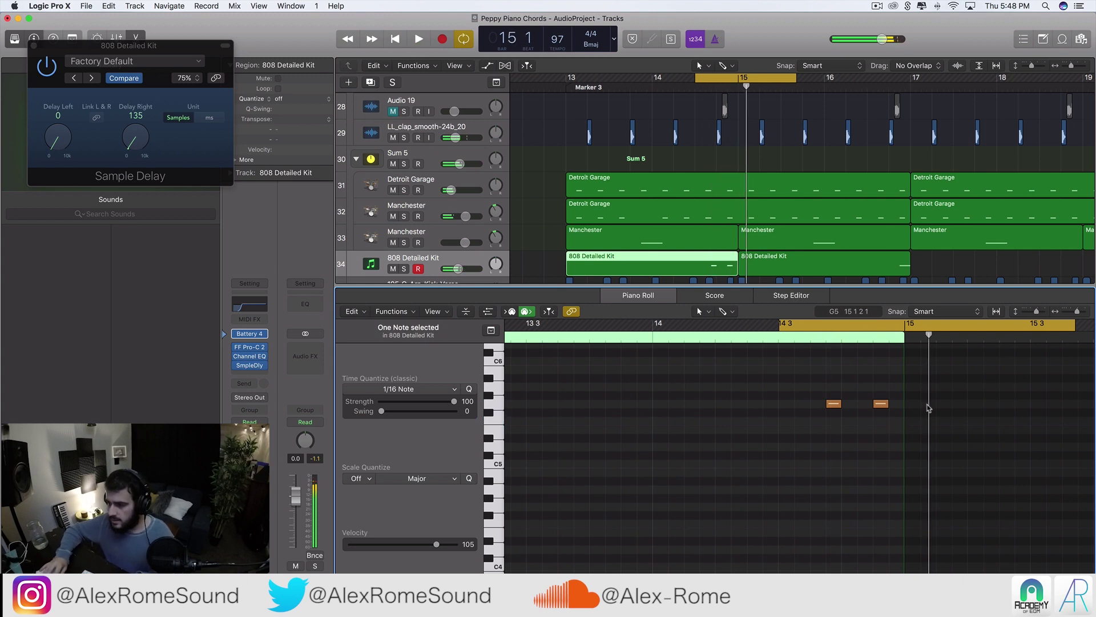
{"action": "left_click", "coordinate": [785, 264]}
{"action": "left_click", "coordinate": [717, 262]}
{"action": "left_click", "coordinate": [897, 264]}
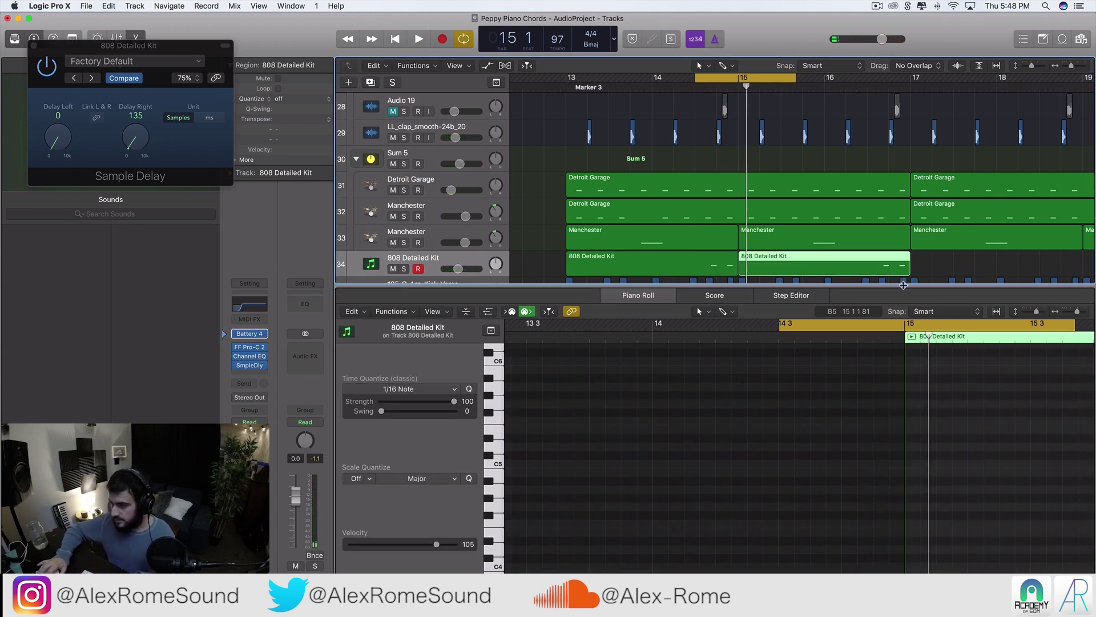
- Repeat the two 808 Detailed Kit regions from bar 17 to 21, and set the cycle range from bar 16 to just past bar 24
{"action": "left_click_drag", "start_coordinate": [903, 285], "coordinate": [908, 571]}
{"action": "left_click", "coordinate": [945, 260]}
{"action": "left_click_drag", "start_coordinate": [918, 266], "coordinate": [616, 276]}
{"action": "key", "text": "super+r"}
{"action": "key", "text": "super+Left"}
{"action": "scroll", "coordinate": [595, 96], "scroll_direction": "up", "scroll_amount": 3}
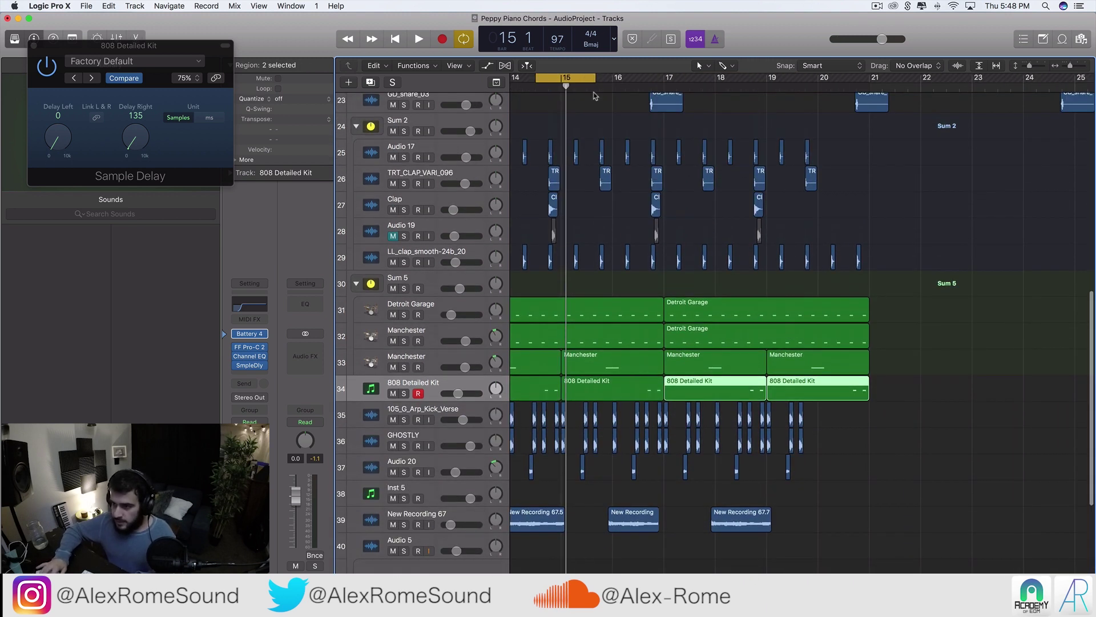
{"action": "left_click_drag", "start_coordinate": [636, 76], "coordinate": [1042, 78]}
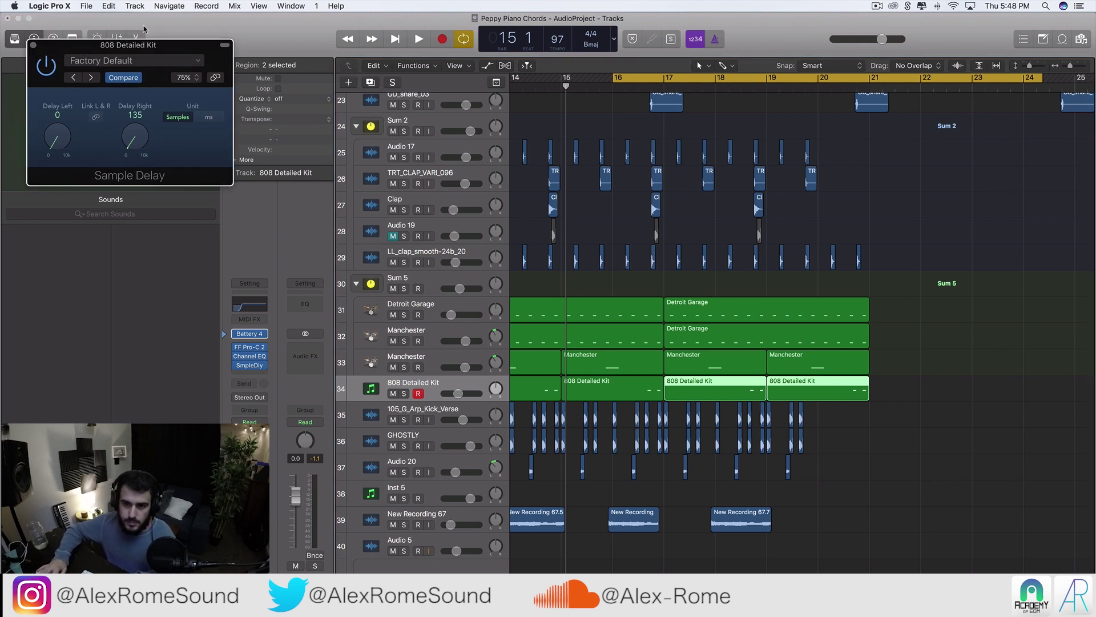
- Close Sample Delay, create a software instrument track with the Bluebird drum kit, and open a new empty one-bar region at bar 16
{"action": "left_click", "coordinate": [33, 46]}
{"action": "left_click", "coordinate": [243, 5]}
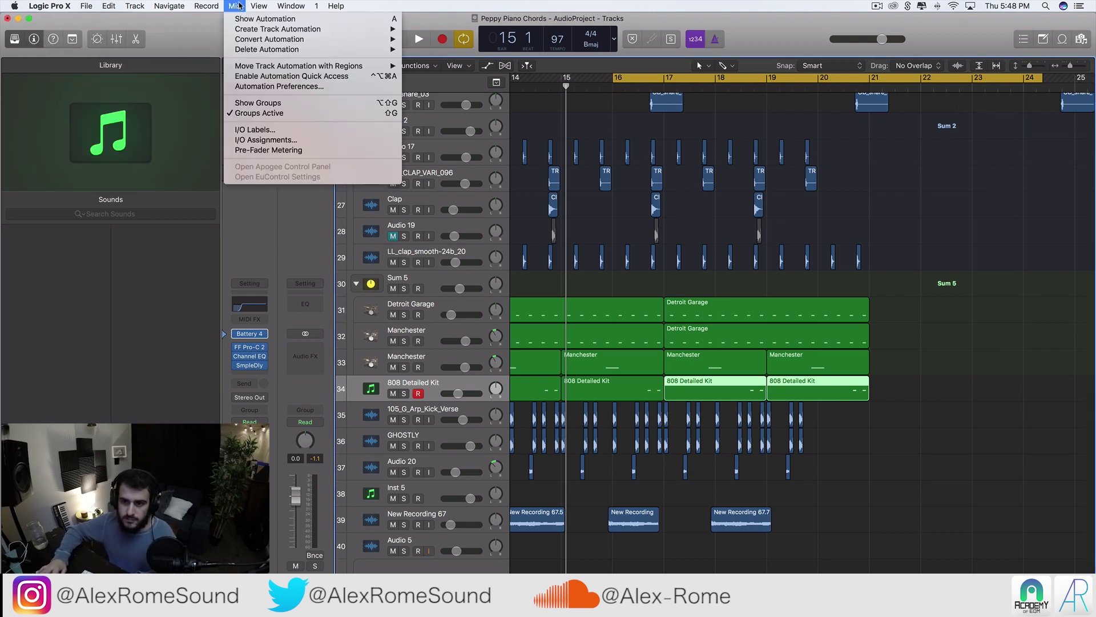
{"action": "left_click", "coordinate": [160, 39]}
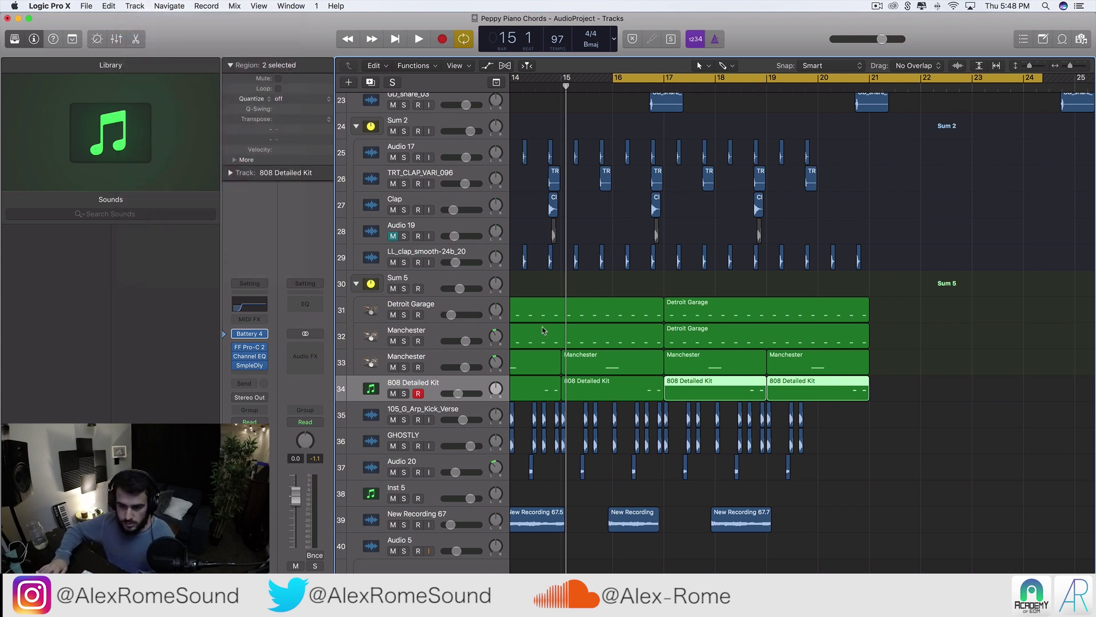
{"action": "left_click", "coordinate": [44, 256]}
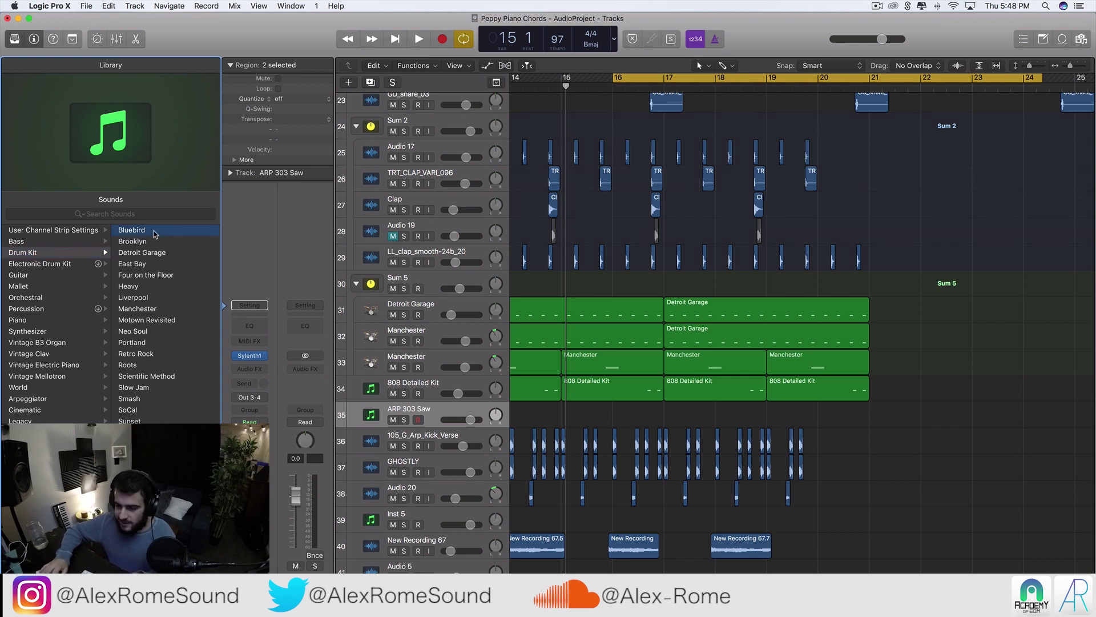
{"action": "left_click", "coordinate": [637, 416], "text": "super"}
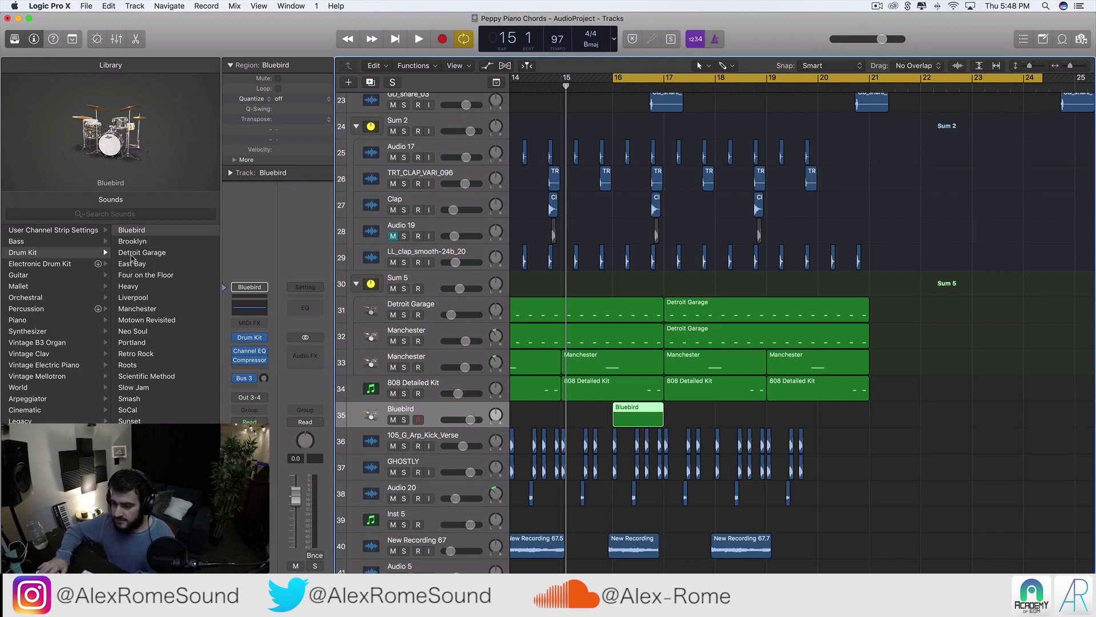
{"action": "double_click", "coordinate": [642, 412]}
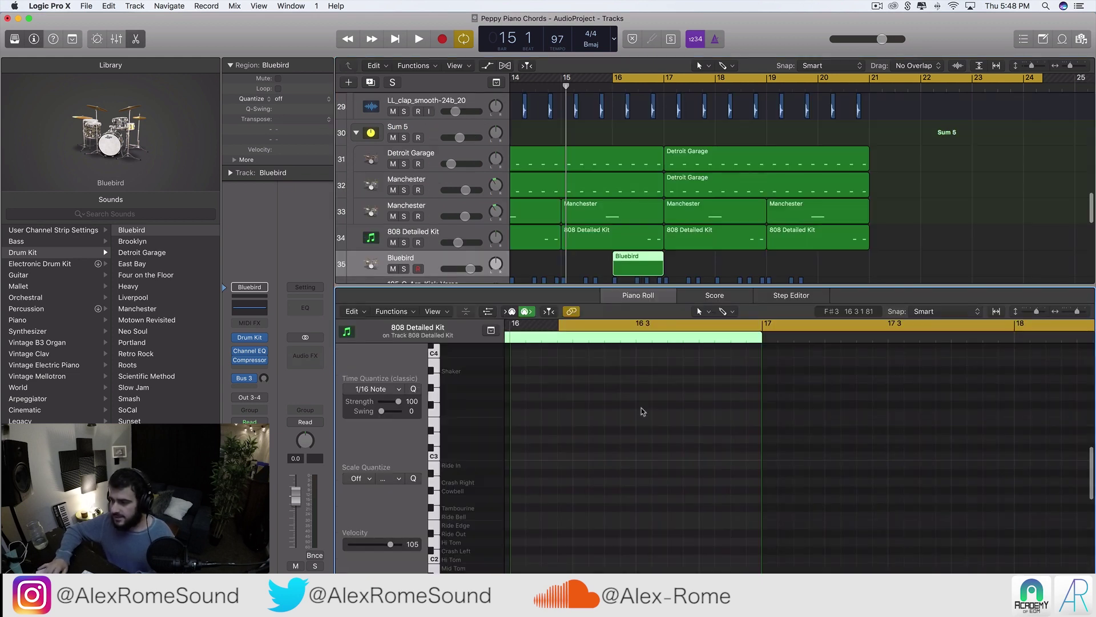
- Audition the loop and draw one note late in beat 3 of the Bluebird region at bar 16
{"action": "scroll", "coordinate": [640, 229], "scroll_direction": "down", "scroll_amount": 5}
{"action": "key", "text": "space"}
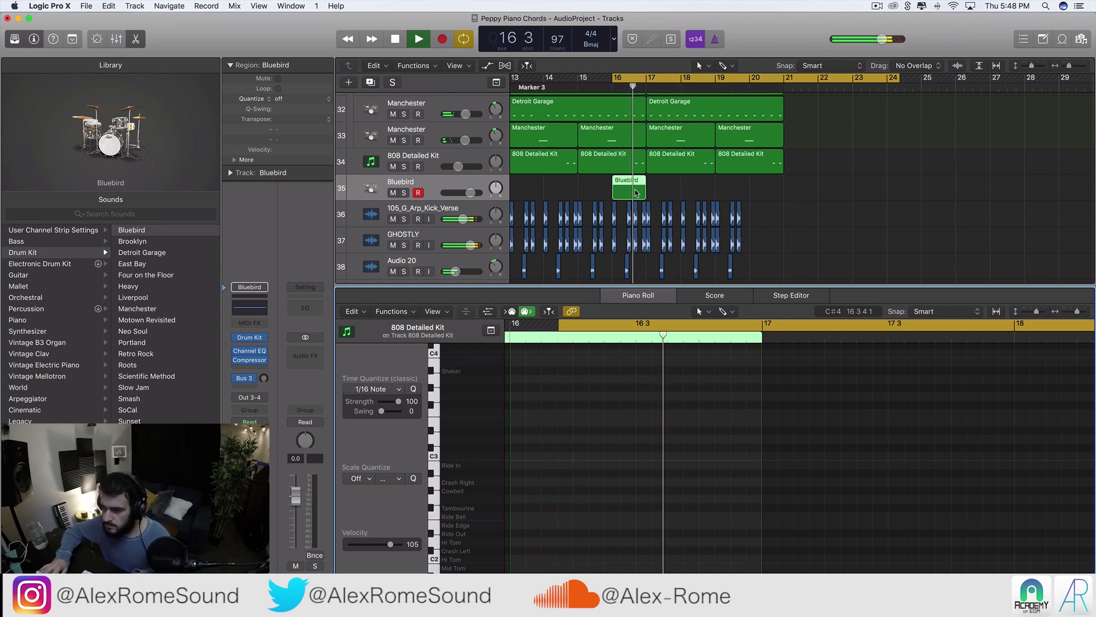
{"action": "key", "text": "space"}
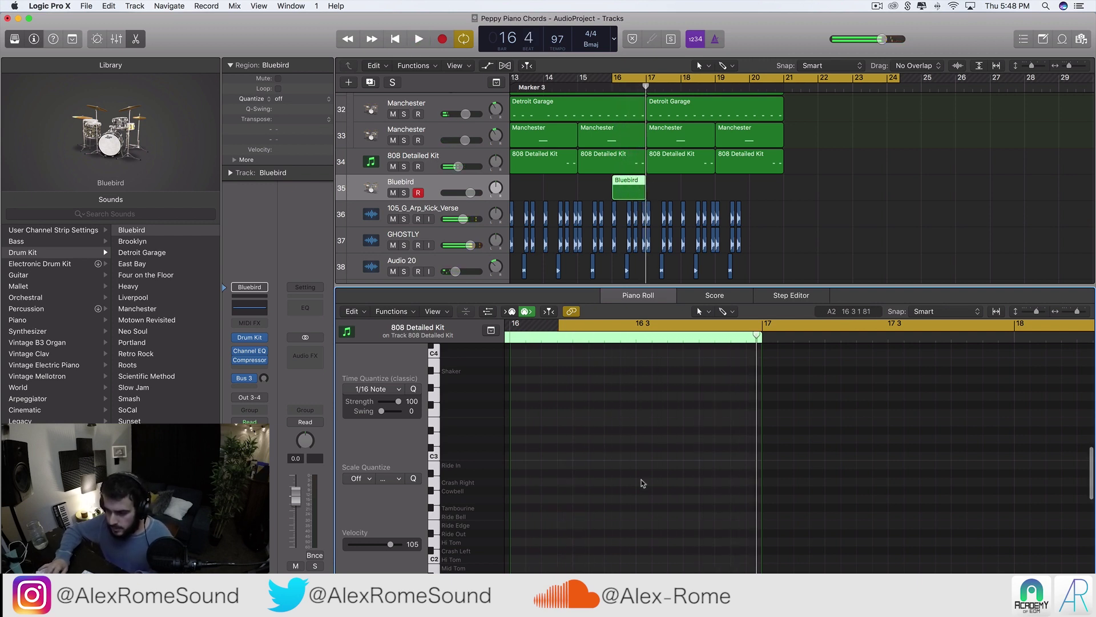
{"action": "key", "text": "space"}
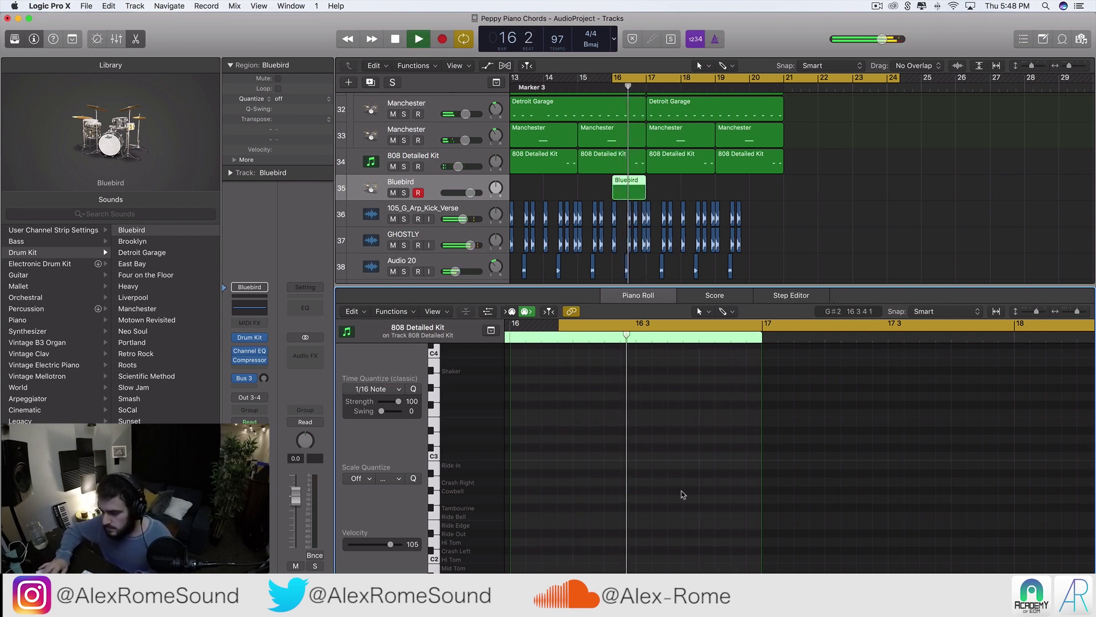
{"action": "key", "text": "space"}
{"action": "key", "text": "space"}
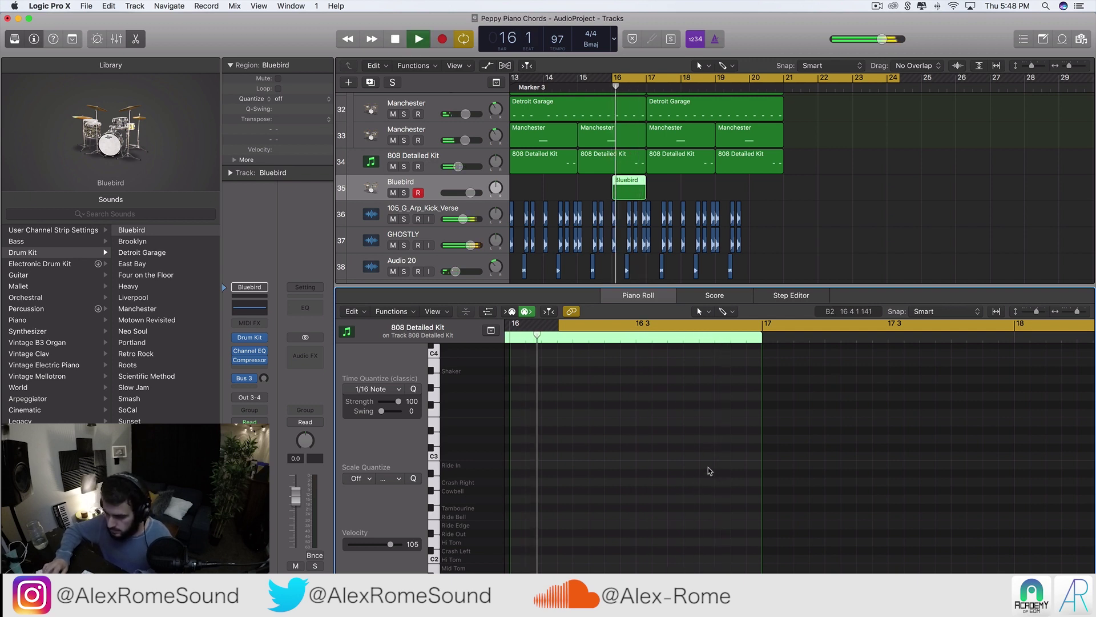
{"action": "key", "text": "space"}
{"action": "left_click", "coordinate": [691, 439], "text": "super"}
{"action": "left_click_drag", "start_coordinate": [692, 441], "coordinate": [693, 474]}
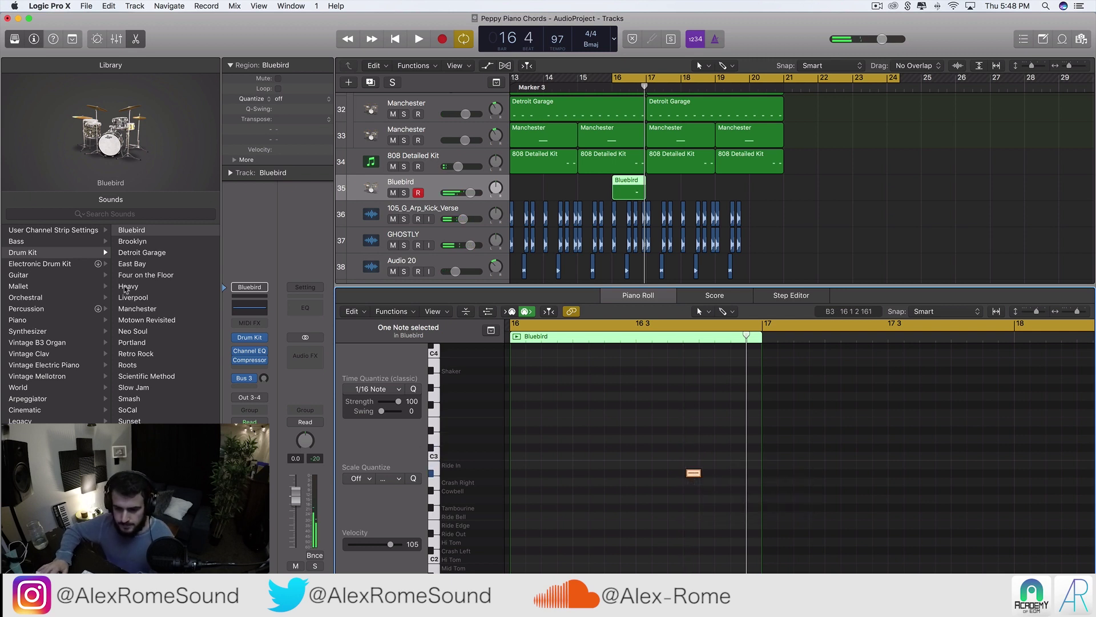
- Route the Bluebird track to Stereo Out, move its note to Hi Tom on C2, and play it back
{"action": "left_click", "coordinate": [255, 398]}
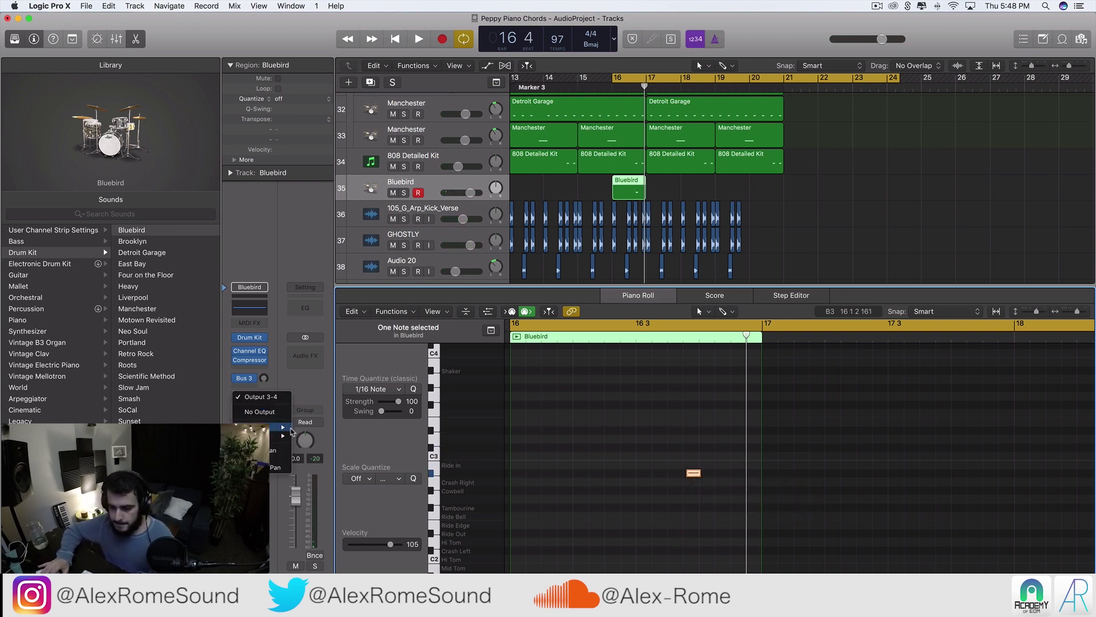
{"action": "left_click", "coordinate": [314, 429]}
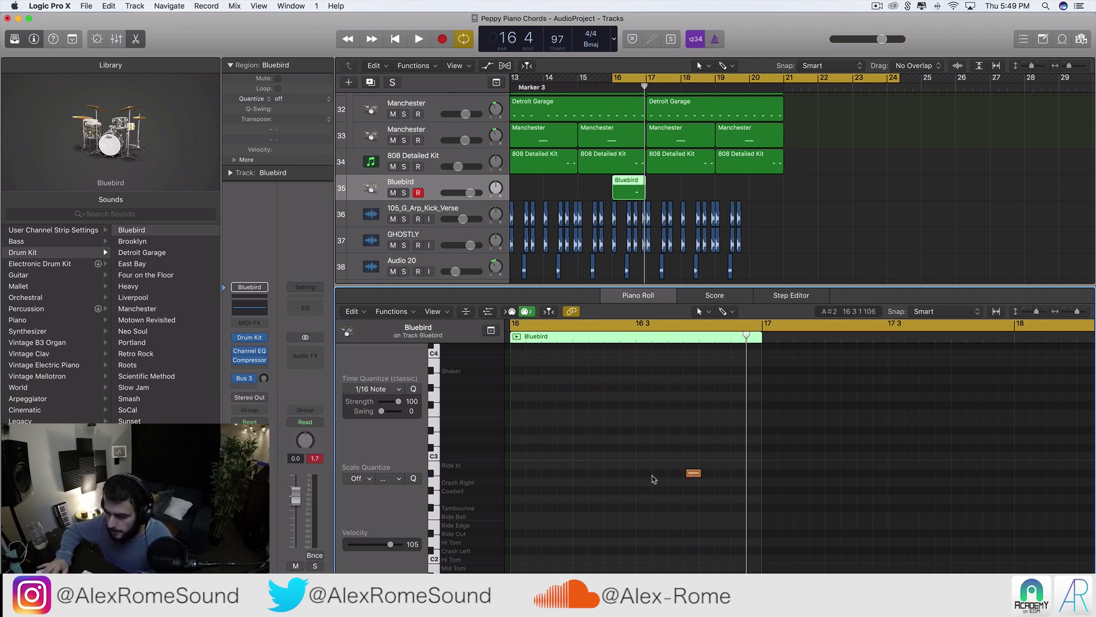
{"action": "left_click_drag", "start_coordinate": [694, 474], "coordinate": [693, 526]}
{"action": "scroll", "coordinate": [689, 463], "scroll_direction": "down", "scroll_amount": 3}
{"action": "left_click_drag", "start_coordinate": [691, 444], "coordinate": [692, 473]}
{"action": "key", "text": "space"}
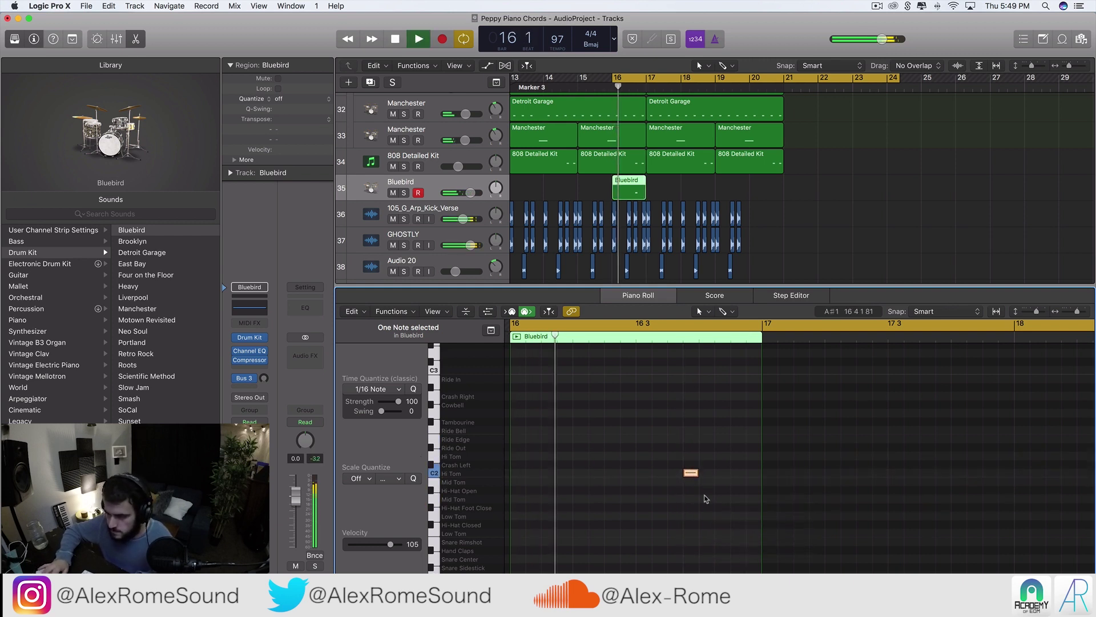
- Stop playback and continue the tom fill across beat 4 with two sixteenth notes on B1 and two on A1
{"action": "left_click", "coordinate": [709, 476]}
{"action": "key", "text": "space"}
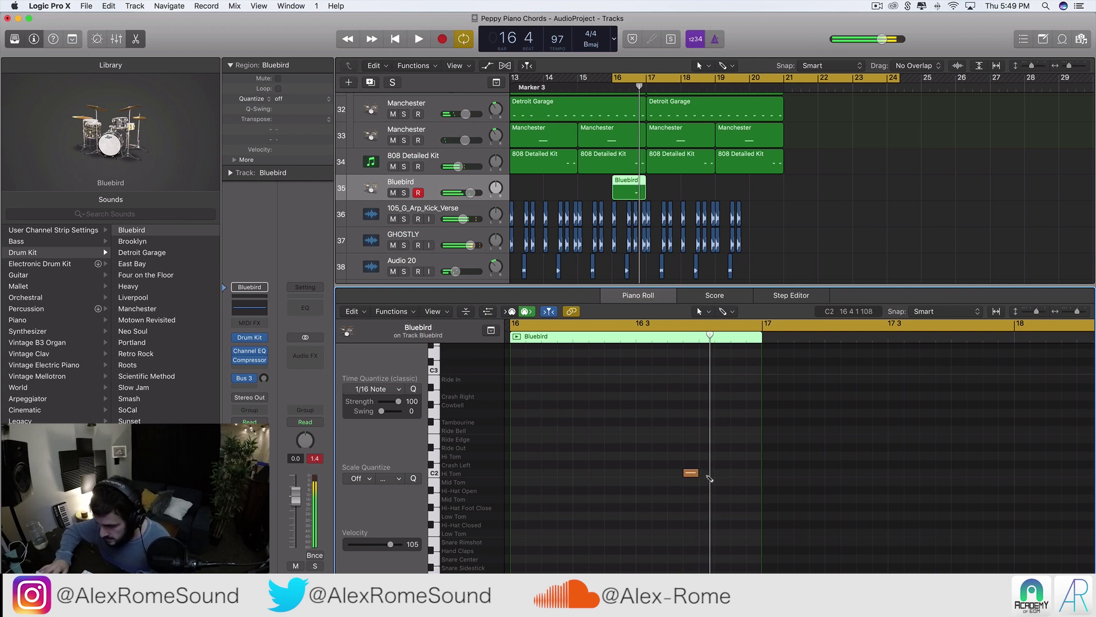
{"action": "left_click", "coordinate": [705, 481]}
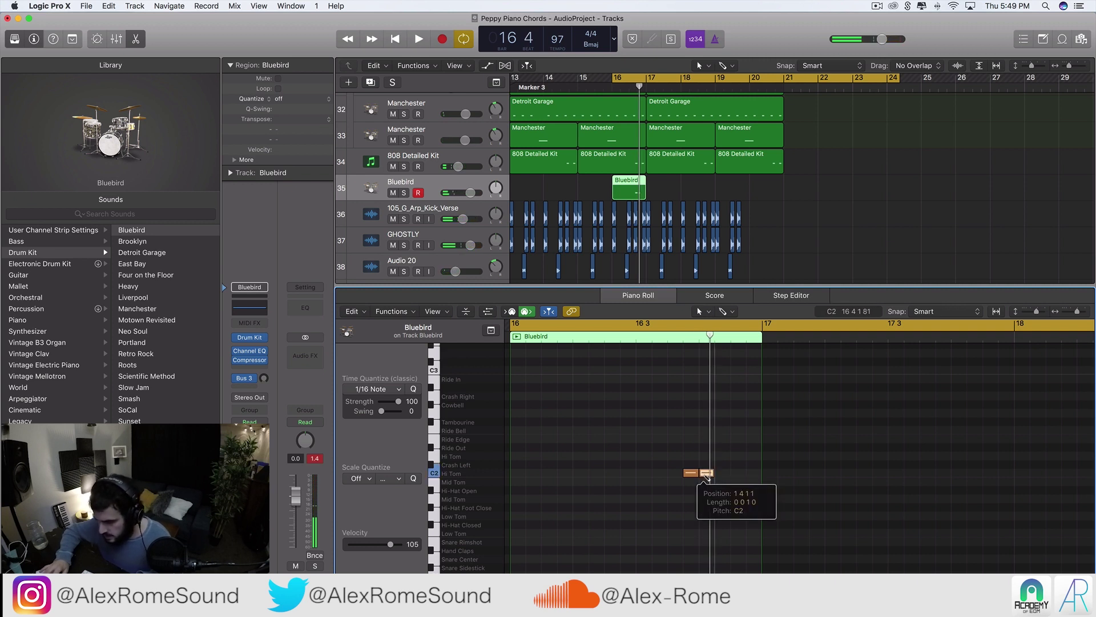
{"action": "left_click", "coordinate": [706, 482]}
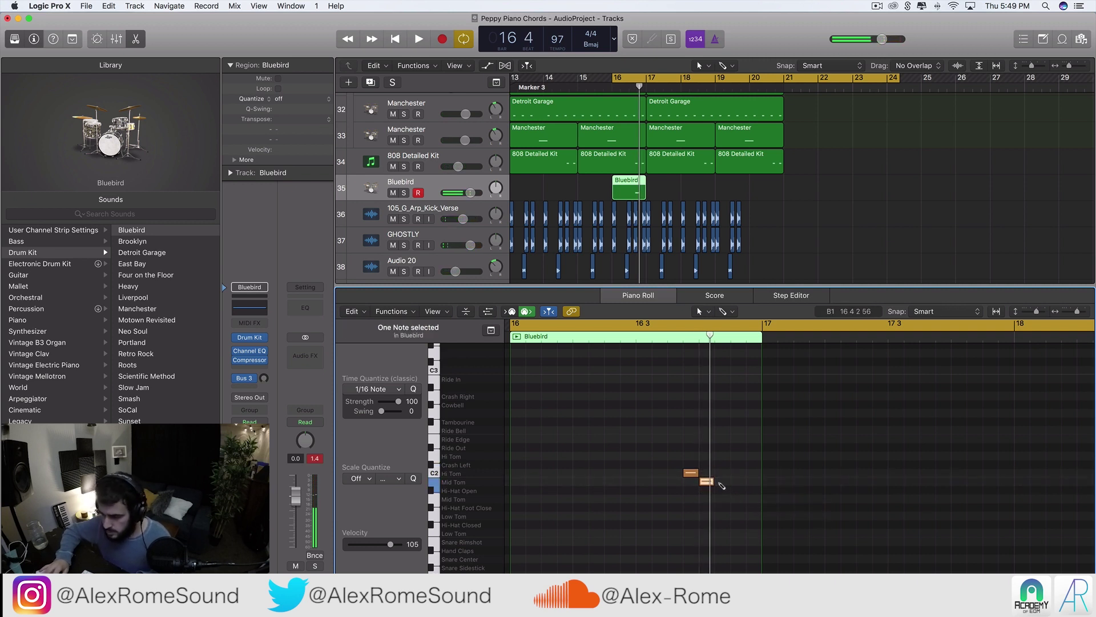
{"action": "left_click", "coordinate": [739, 499]}
{"action": "left_click", "coordinate": [753, 499]}
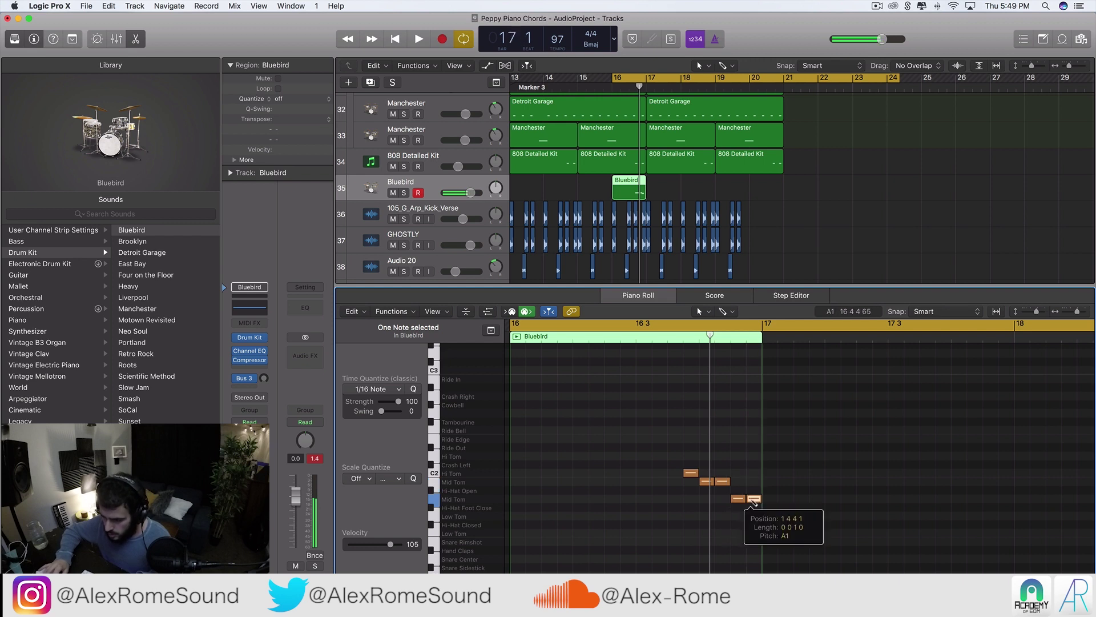
- Move the last two notes of the fill to Low Tom, cycle a short range from 16 3 4 1, and audition it
{"action": "left_click_drag", "start_coordinate": [740, 503], "coordinate": [740, 518]}
{"action": "key", "text": "super+Right"}
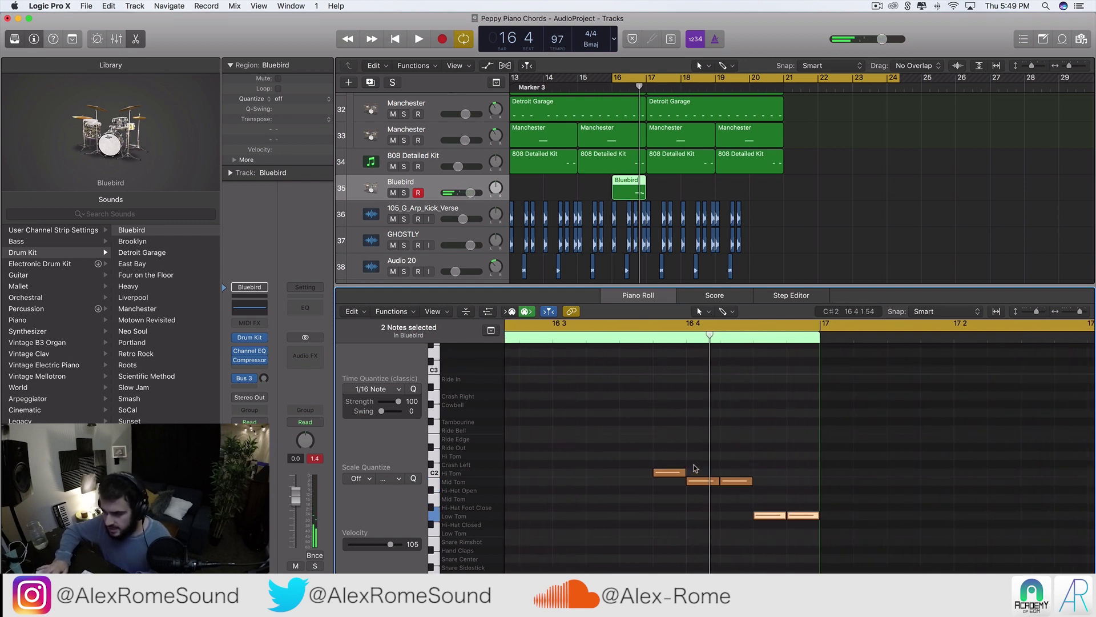
{"action": "left_click_drag", "start_coordinate": [652, 320], "coordinate": [901, 331]}
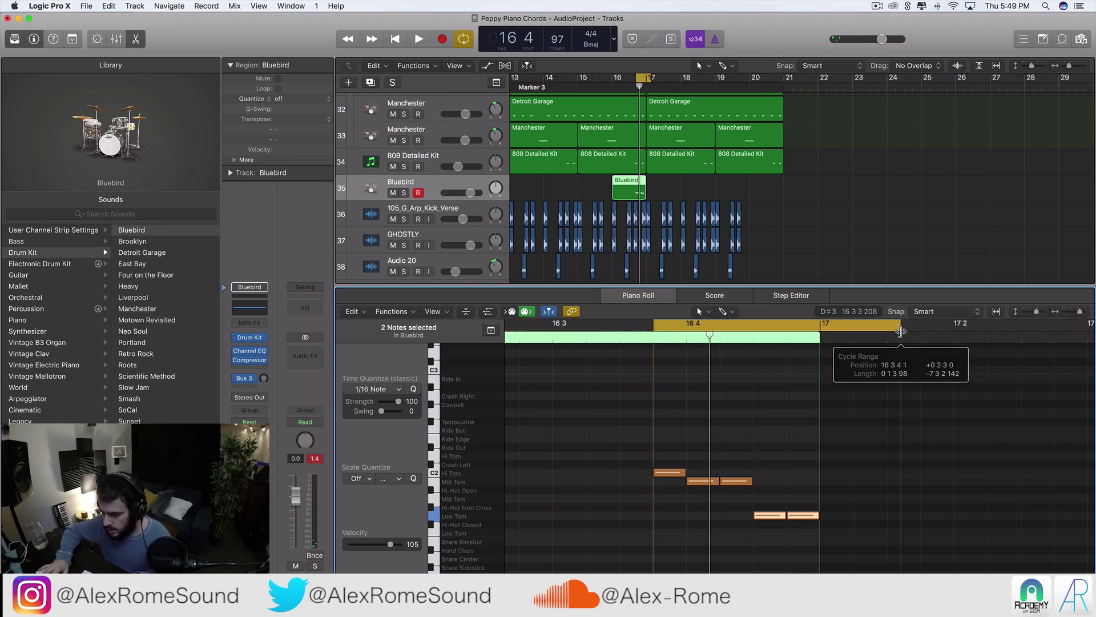
{"action": "key", "text": "space"}
{"action": "key", "text": "space"}
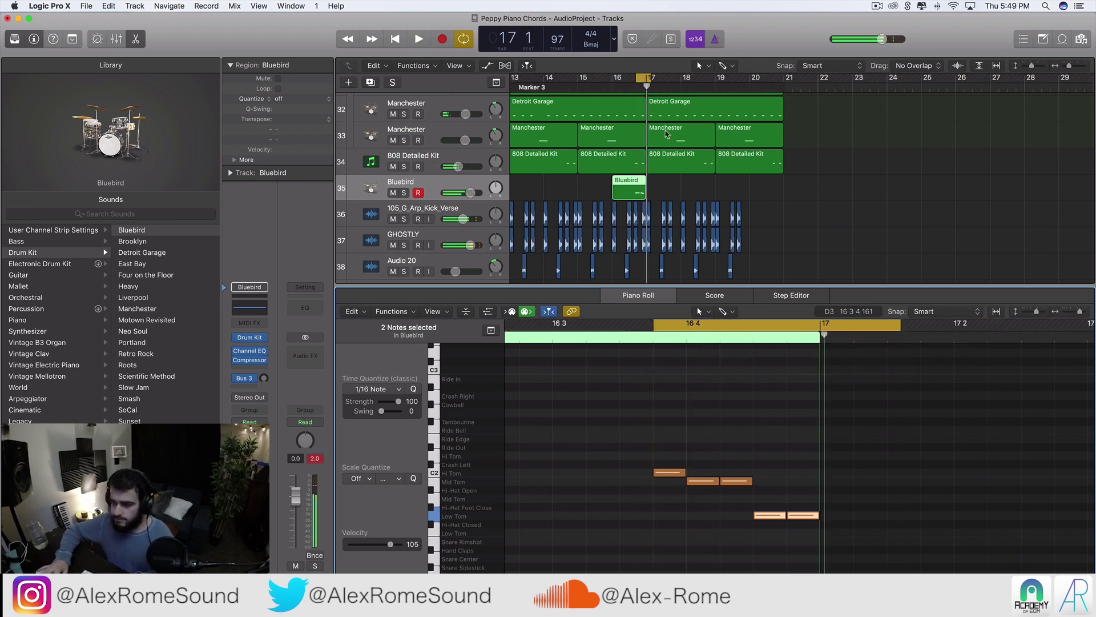
- Raise the Bluebird track's volume and bounce its region in place to a new track as Bluebird_bip, with the source muted
{"action": "left_click", "coordinate": [480, 189]}
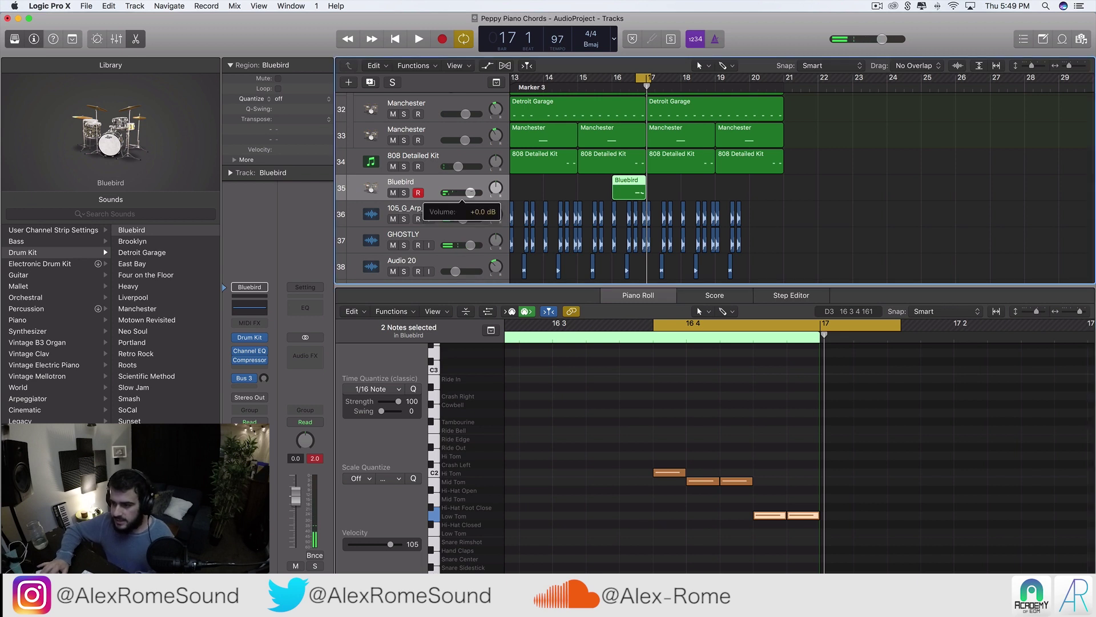
{"action": "right_click", "coordinate": [614, 190]}
{"action": "left_click", "coordinate": [649, 195]}
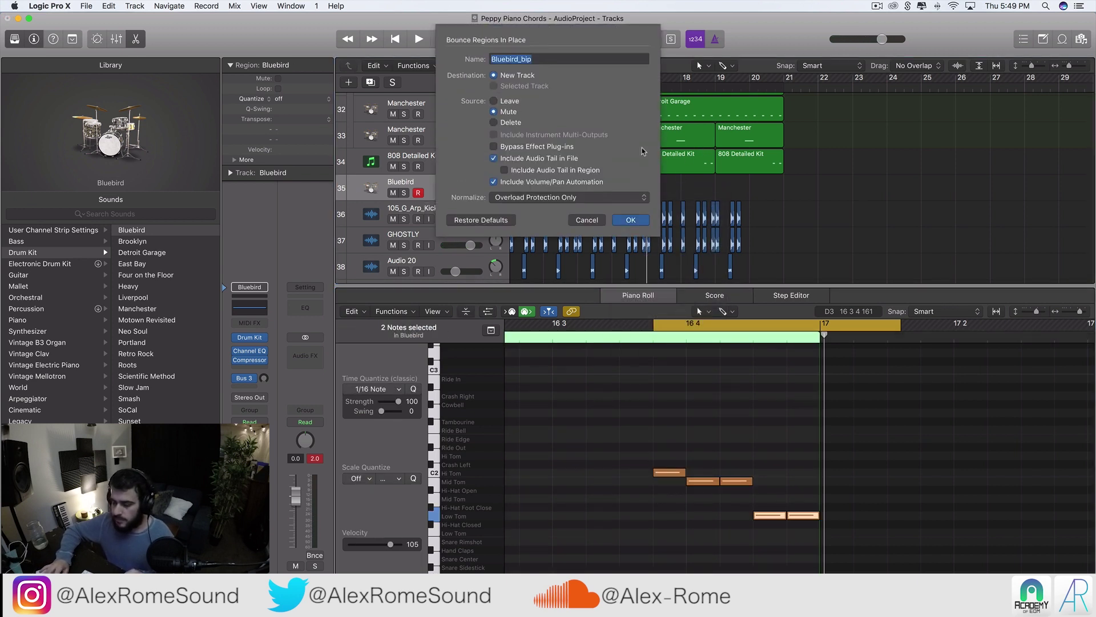
{"action": "left_click", "coordinate": [631, 221]}
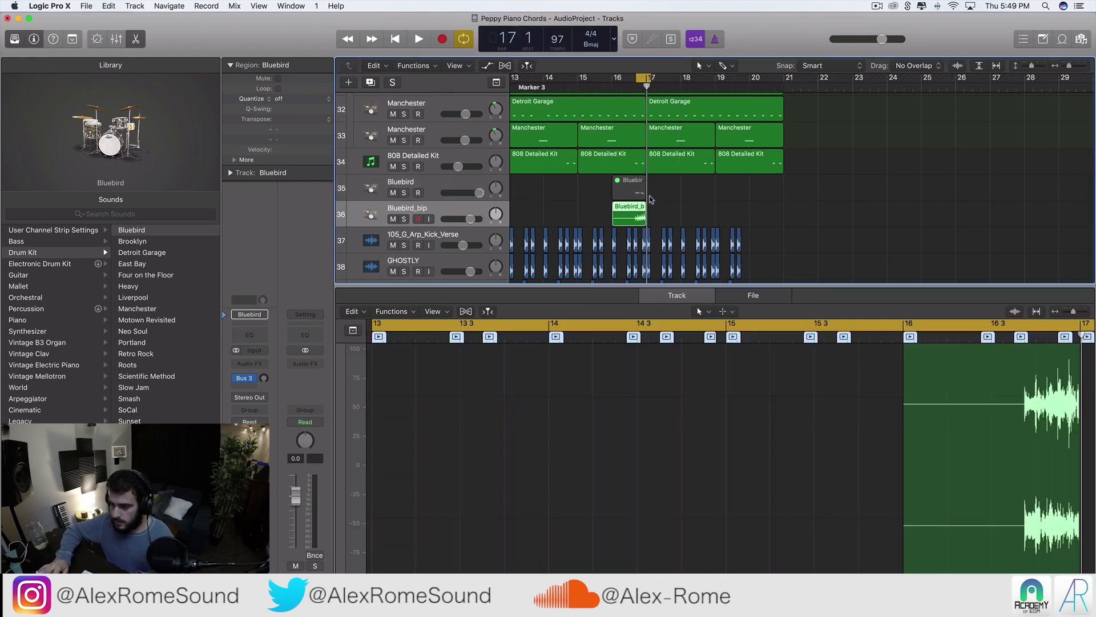
- Delete the muted original Bluebird region and trim the silent start of the bounced region to begin at 16 3 4 1
{"action": "left_click", "coordinate": [638, 193]}
{"action": "key", "text": "Delete"}
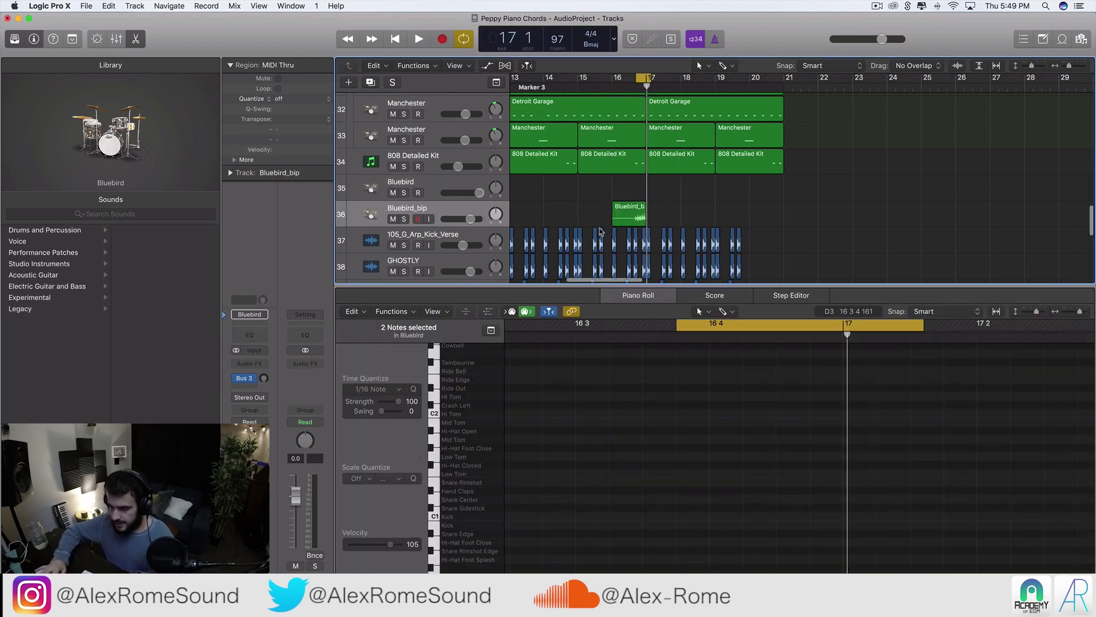
{"action": "key", "text": "super+Right"}
{"action": "left_click_drag", "start_coordinate": [562, 218], "coordinate": [620, 226]}
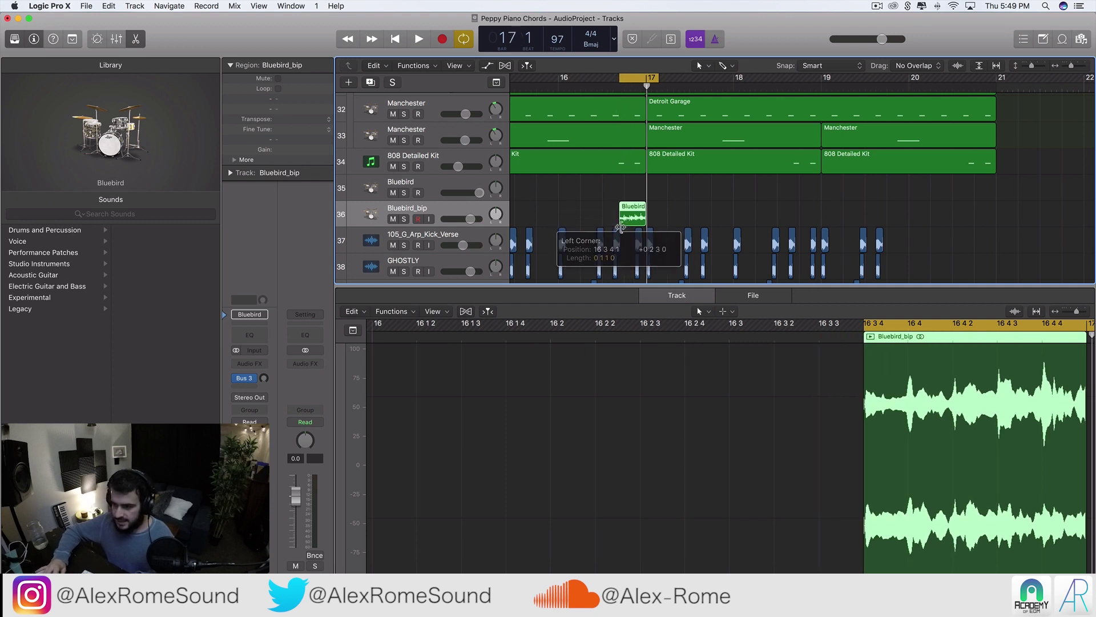
{"action": "key", "text": "super+Right"}
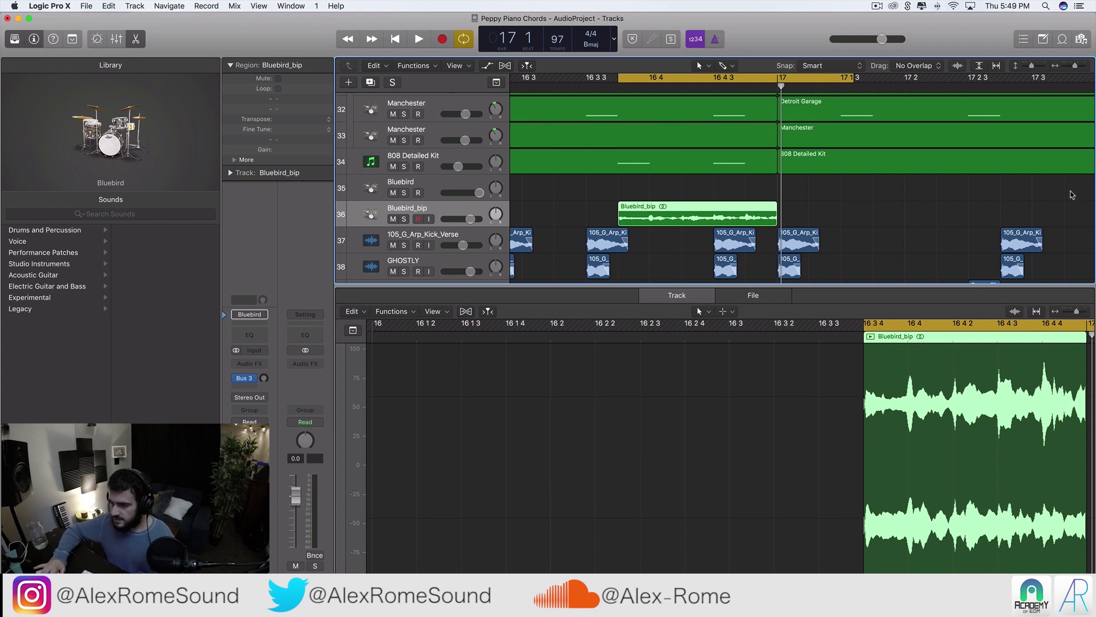
{"action": "key", "text": "super+Left"}
{"action": "key", "text": "super+Left"}
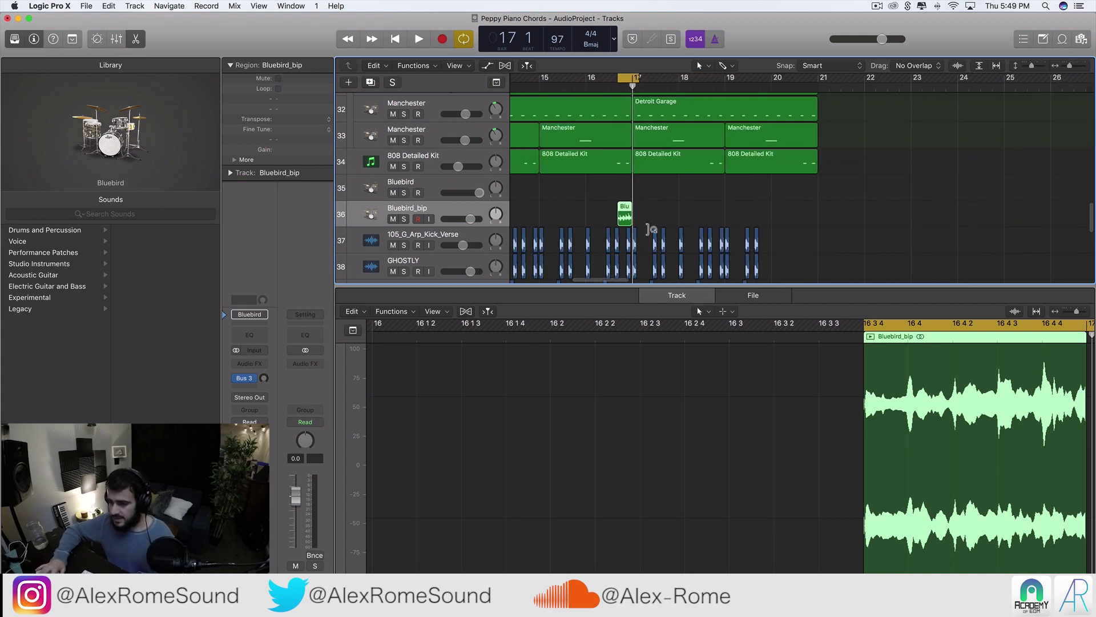
- Copy the trimmed Bluebird_bip fill to 20 3 4 1 on the same track
{"action": "left_click_drag", "start_coordinate": [631, 208], "coordinate": [808, 218]}
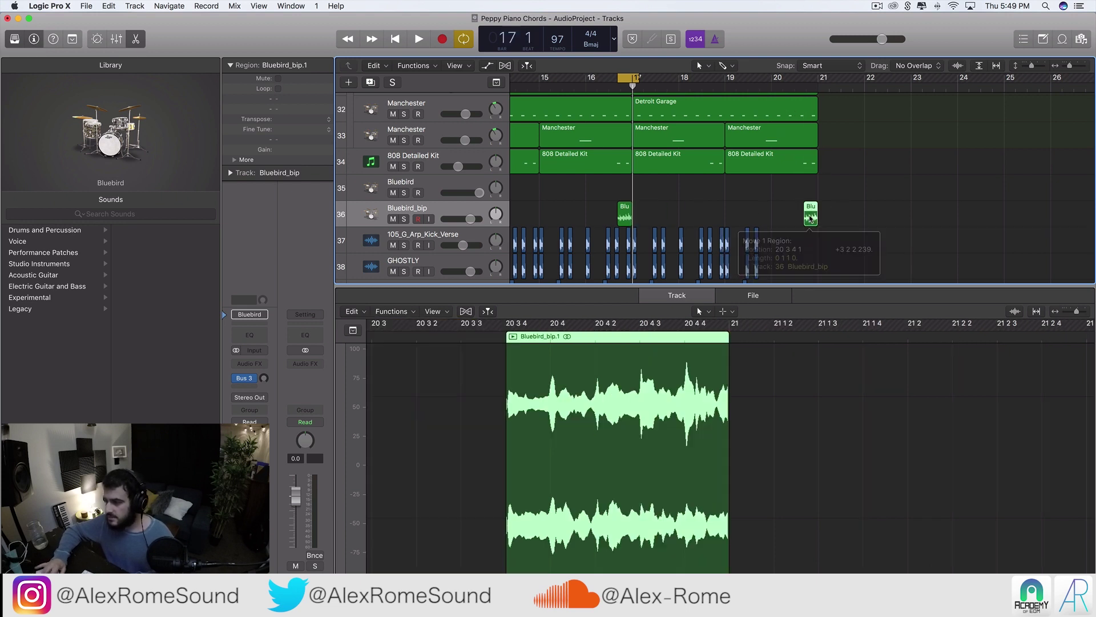
{"action": "key", "text": "super+Right"}
{"action": "key", "text": "super+Left"}
{"action": "key", "text": "super+Left"}
{"action": "key", "text": "super+Left"}
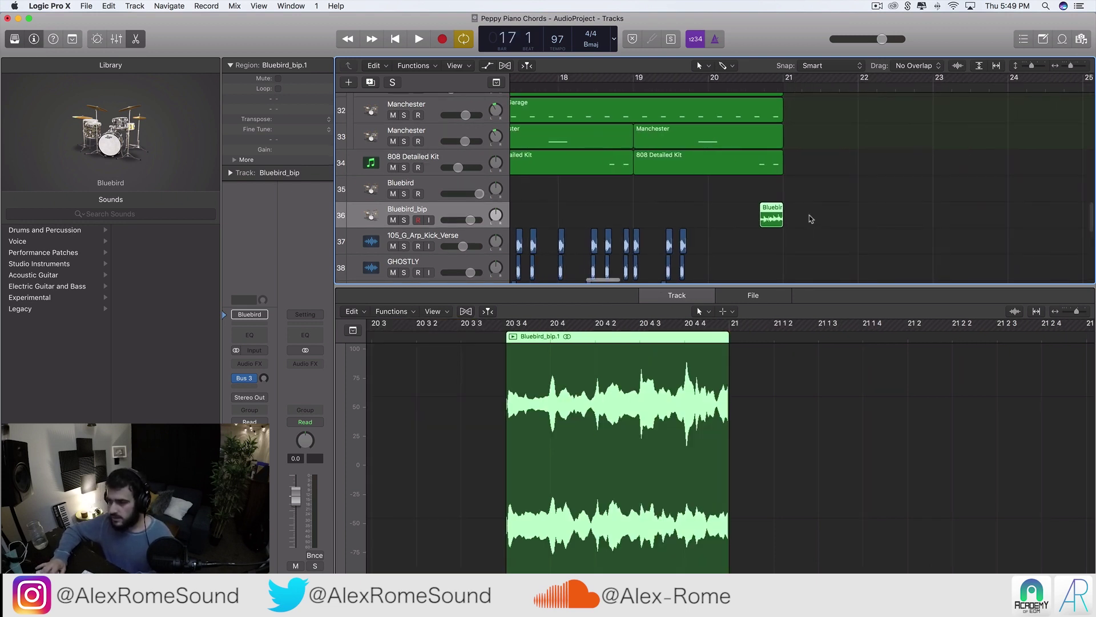
{"action": "scroll", "coordinate": [777, 212], "scroll_direction": "left", "scroll_amount": 5}
{"action": "key", "text": "super+Left"}
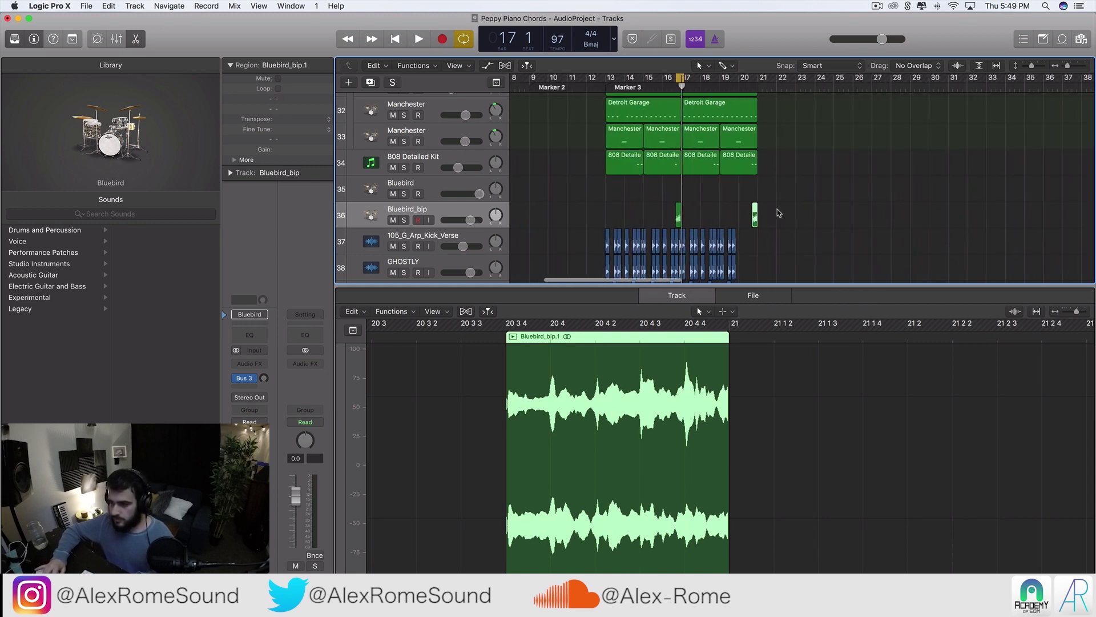
- Delete the 808 Detailed Kit regions that start at bars 15 and 19
{"action": "scroll", "coordinate": [778, 212], "scroll_direction": "up", "scroll_amount": 3}
{"action": "scroll", "coordinate": [777, 213], "scroll_direction": "right", "scroll_amount": 1}
{"action": "scroll", "coordinate": [778, 213], "scroll_direction": "left", "scroll_amount": 3}
{"action": "left_click", "coordinate": [703, 229]}
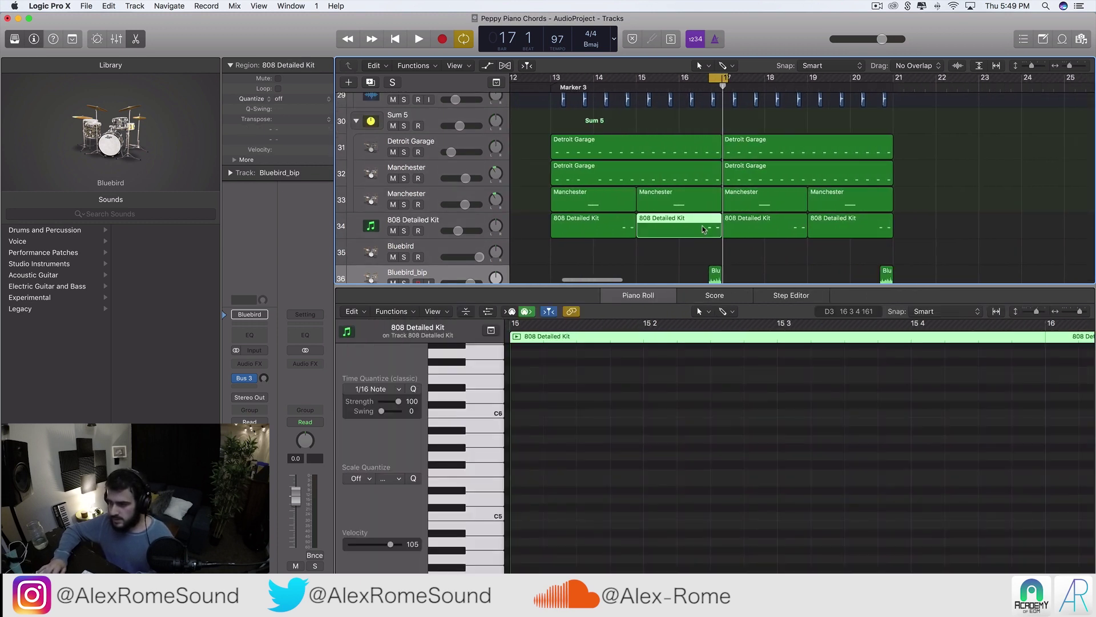
{"action": "key", "text": "Delete"}
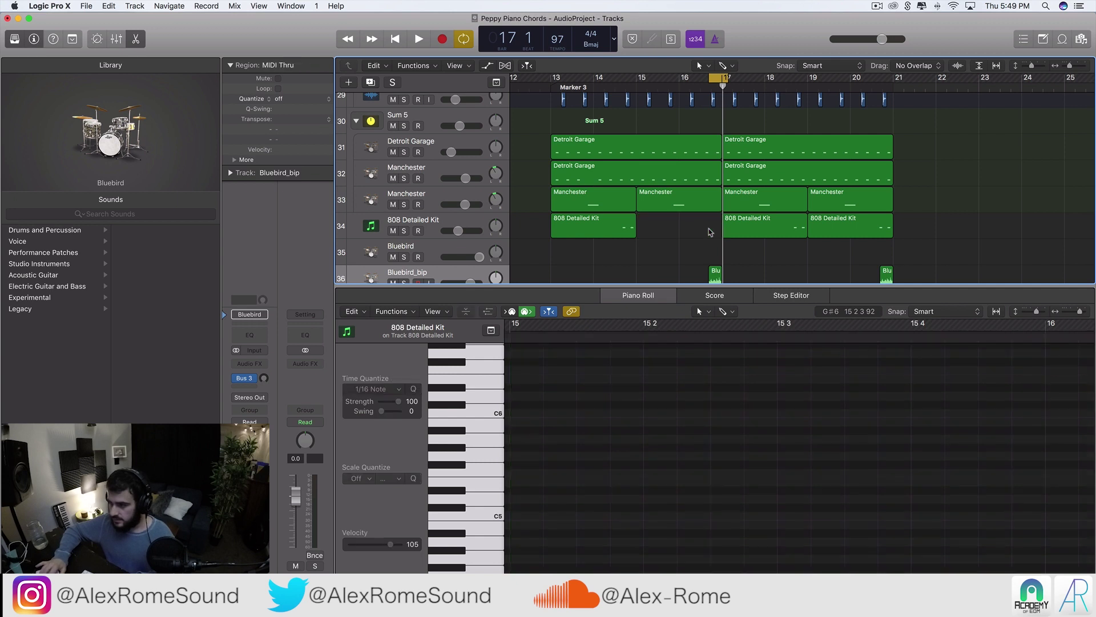
{"action": "left_click", "coordinate": [844, 225]}
{"action": "key", "text": "Delete"}
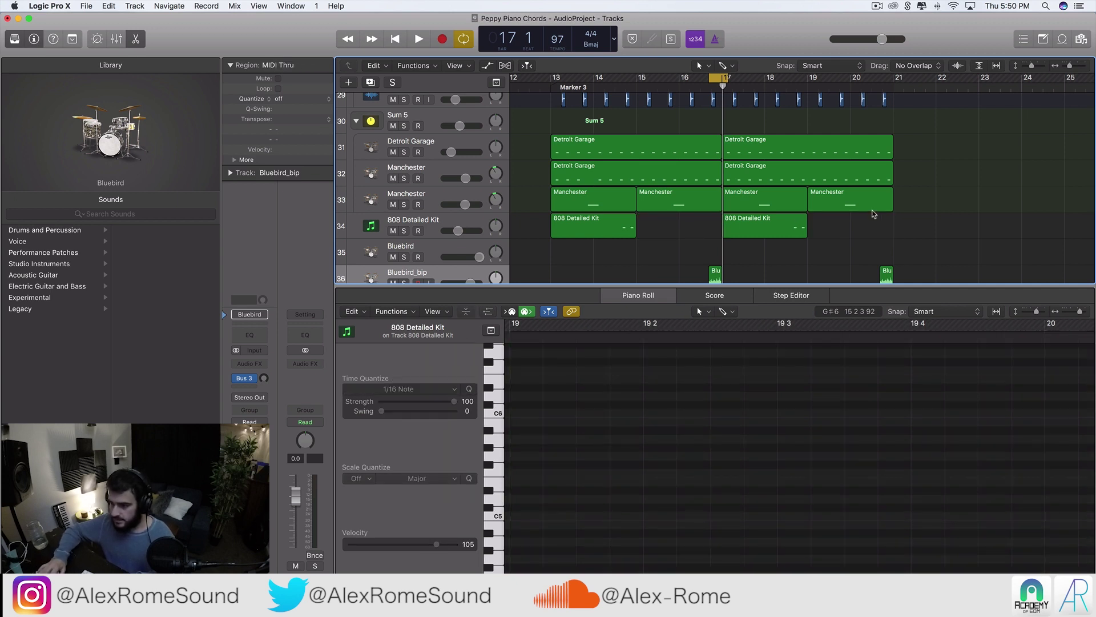
- Undo the deletion of the 808 Detailed Kit regions
{"action": "key", "text": "super+Right"}
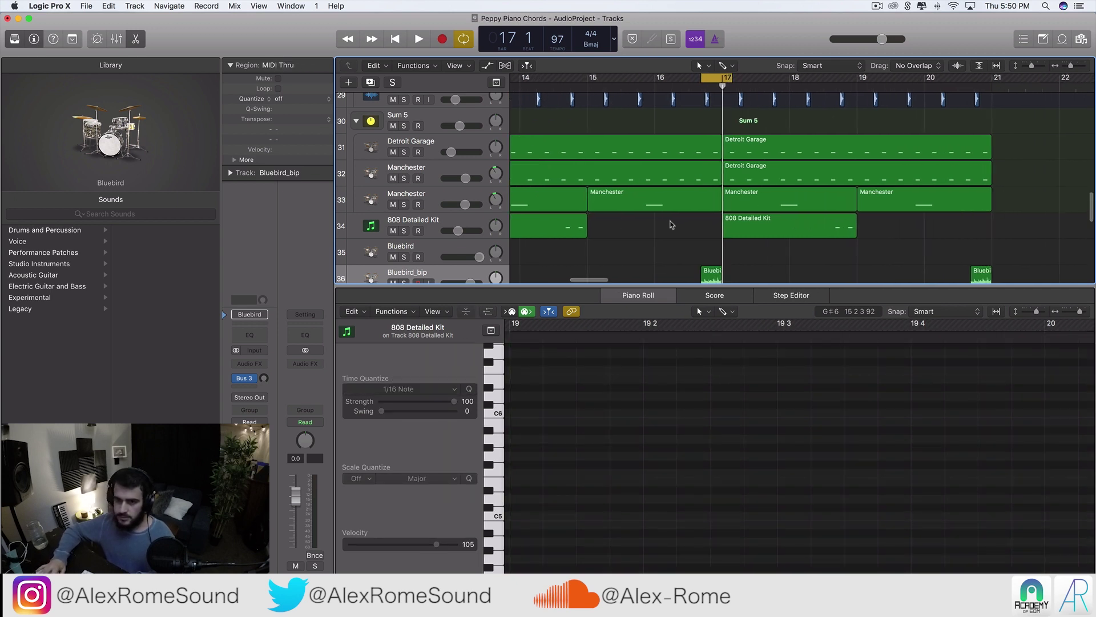
{"action": "left_click", "coordinate": [134, 6]}
{"action": "mouse_move", "coordinate": [108, 6]}
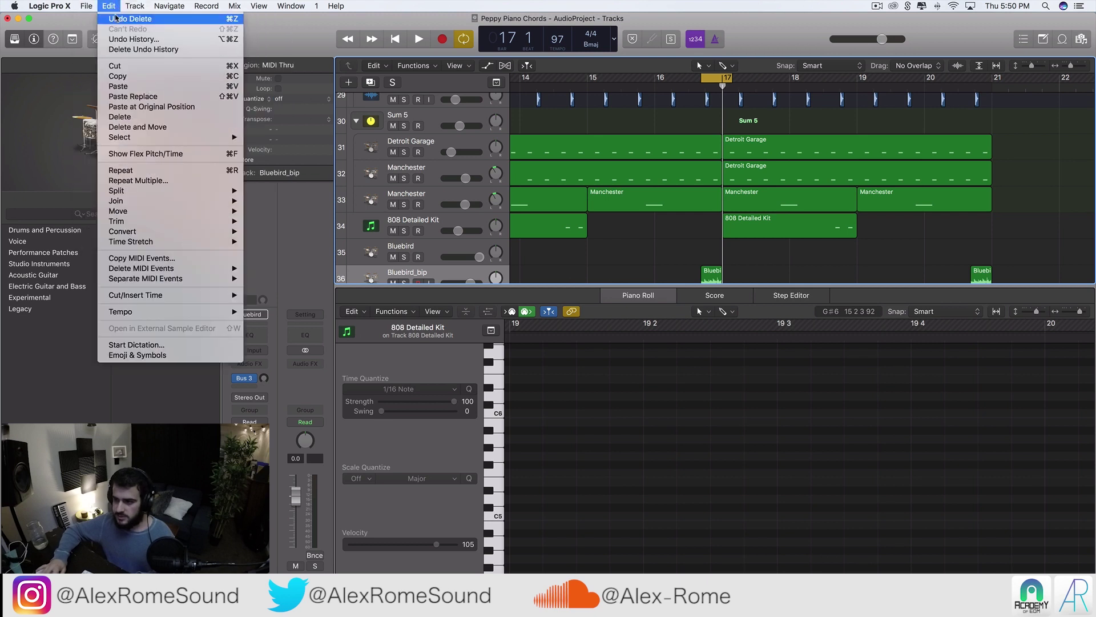
{"action": "left_click", "coordinate": [116, 19]}
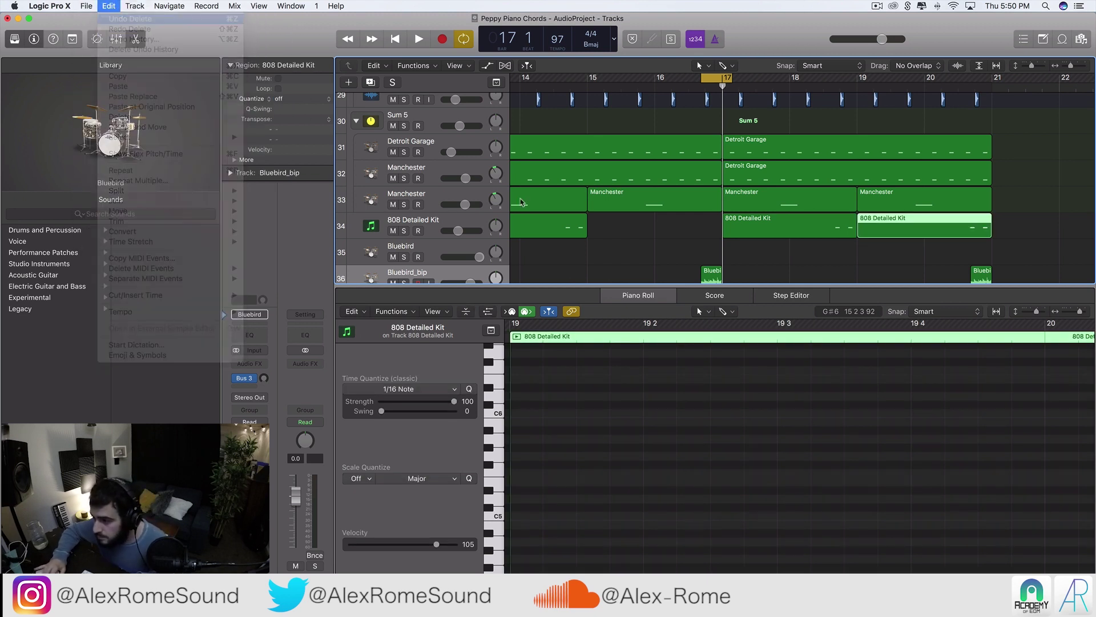
- Remove the second and fourth 808 Detailed Kit regions, at bars 15 and 19, so the bounced tom fills replace them
{"action": "left_click", "coordinate": [675, 237]}
{"action": "key", "text": "super+Right"}
{"action": "key", "text": "super+Right"}
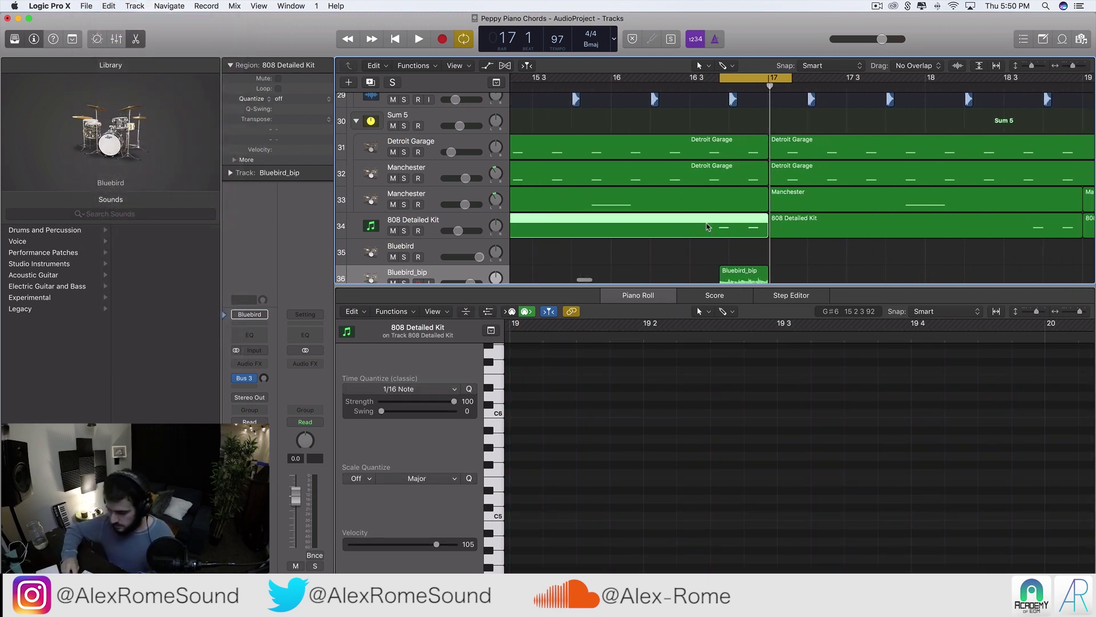
{"action": "key", "text": "Delete"}
{"action": "key", "text": "super+Left"}
{"action": "key", "text": "super+Left"}
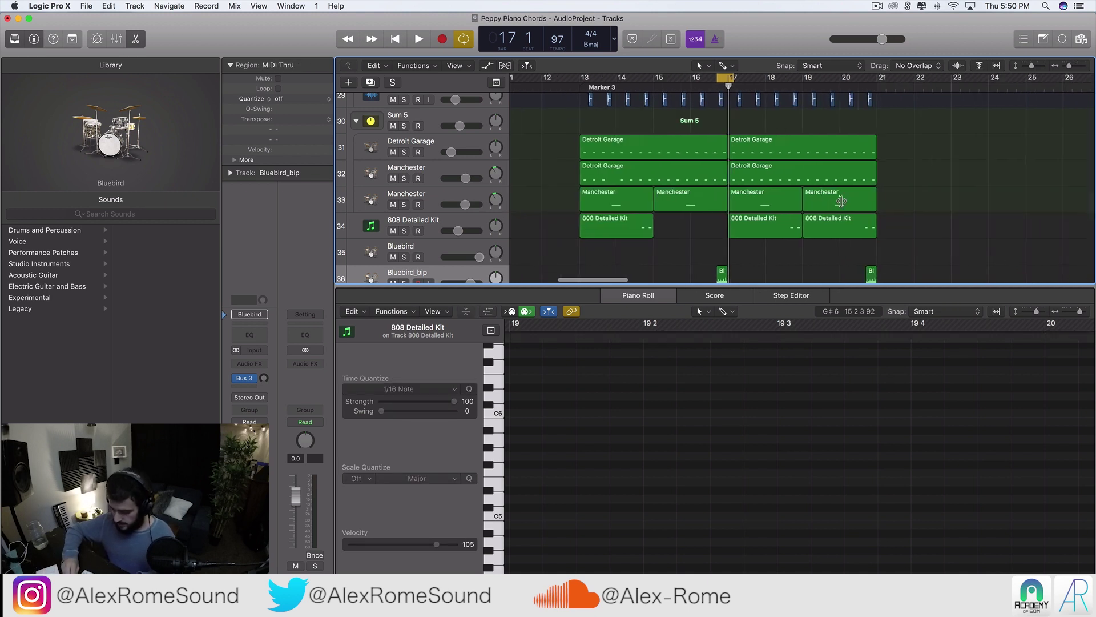
{"action": "left_click", "coordinate": [837, 224]}
{"action": "key", "text": "Delete"}
- Close the editor, play the arrangement with the cycle set from bar 13 to 25, and slightly lower the Bluebird_bip track's volume
{"action": "key", "text": "space"}
{"action": "key", "text": "e"}
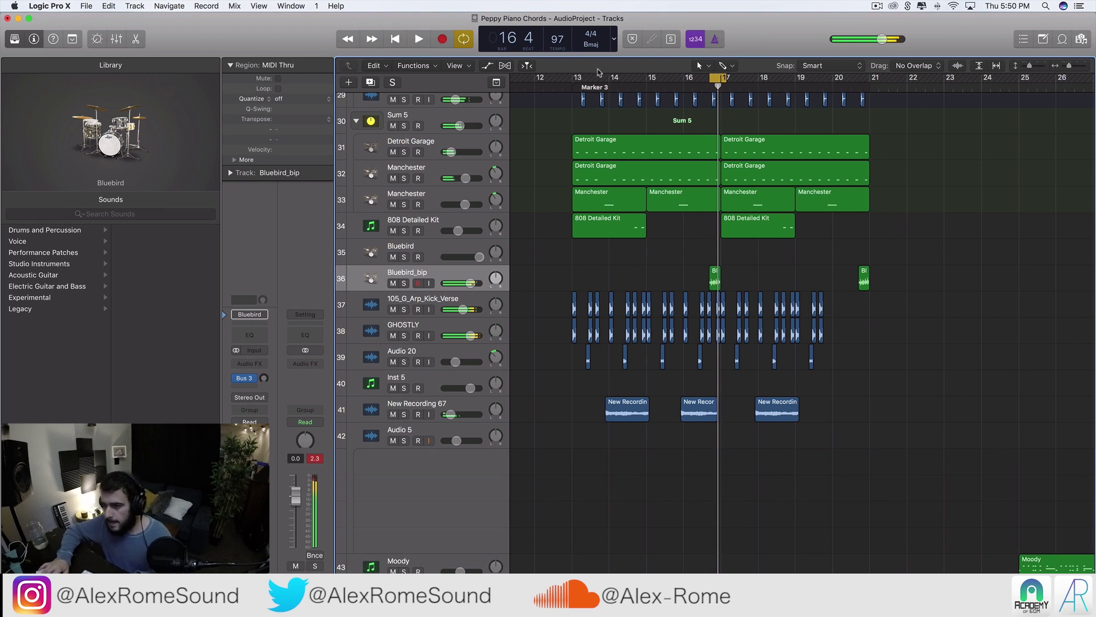
{"action": "left_click_drag", "start_coordinate": [574, 78], "coordinate": [1019, 77]}
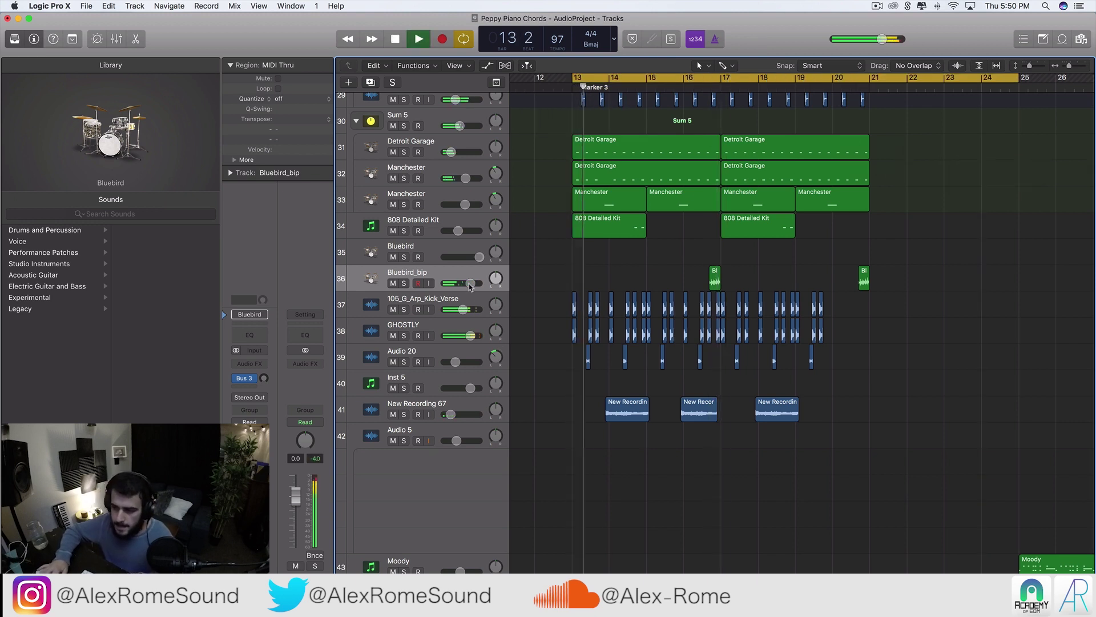
{"action": "scroll", "coordinate": [645, 295], "scroll_direction": "up", "scroll_amount": 1}
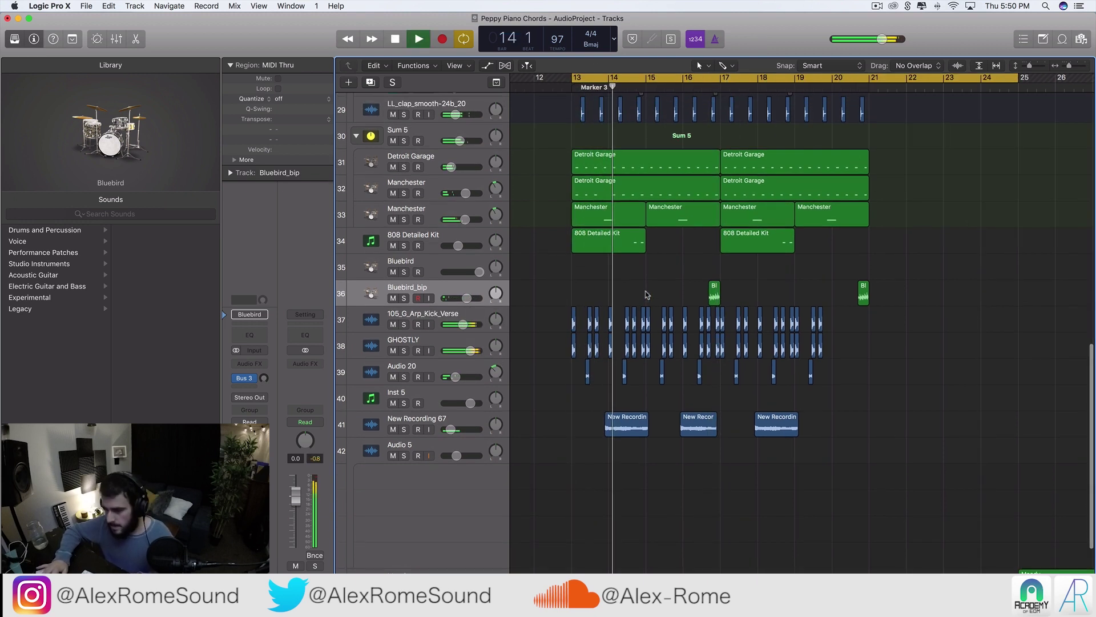
- Stop playback and add a send to Bus 25 on the Sum 2 track at about -9.8 dB
{"action": "key", "text": "super+Left"}
{"action": "scroll", "coordinate": [660, 307], "scroll_direction": "up", "scroll_amount": 6}
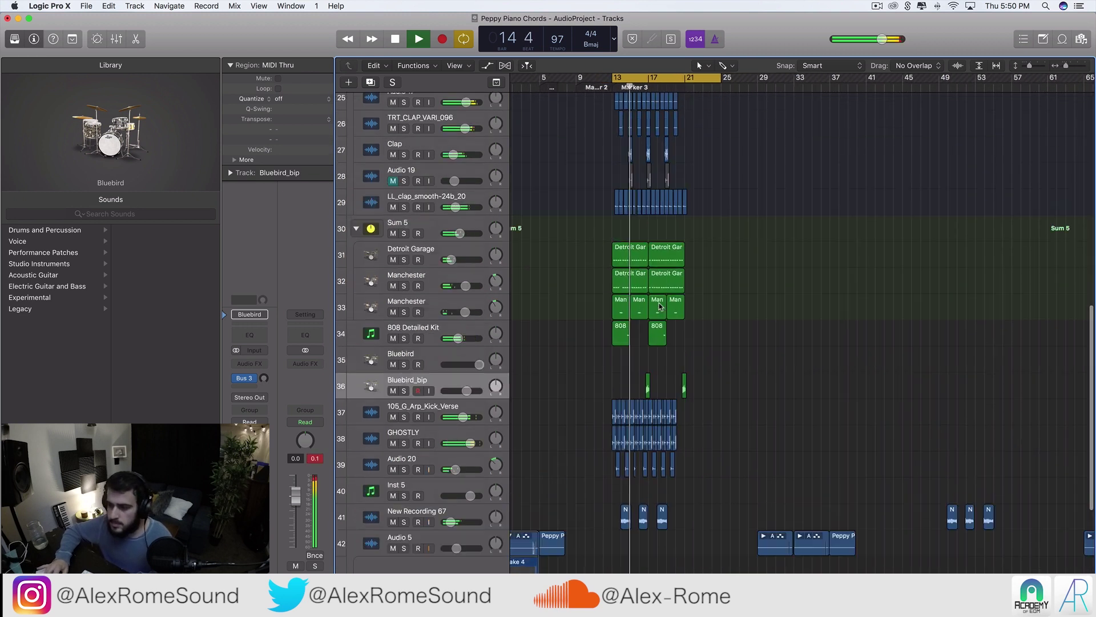
{"action": "key", "text": "super+Right"}
{"action": "scroll", "coordinate": [443, 213], "scroll_direction": "up", "scroll_amount": 2}
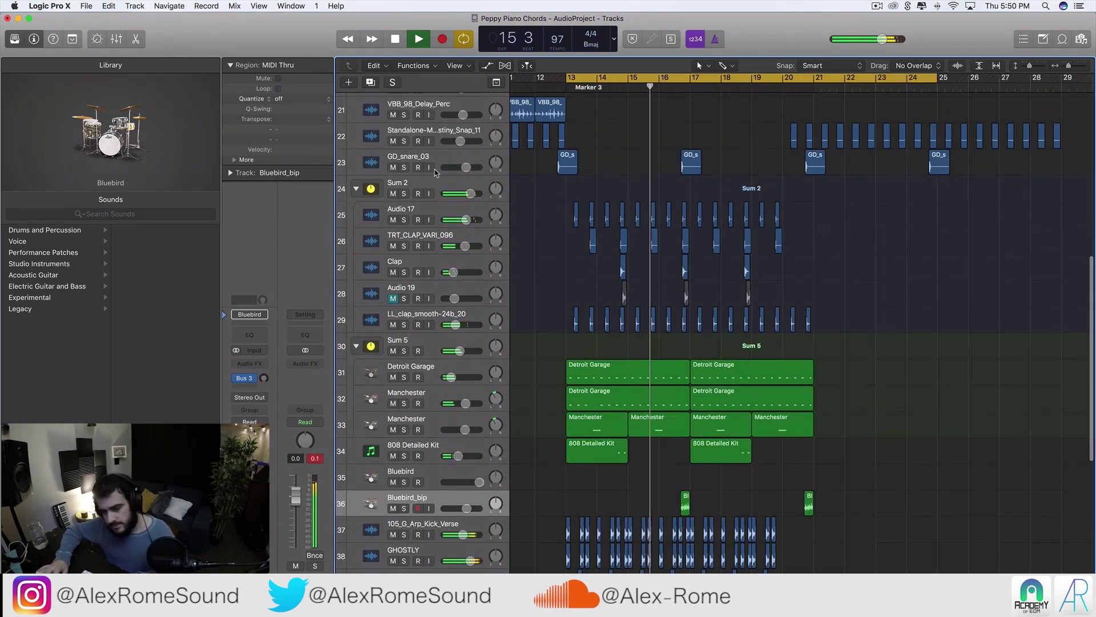
{"action": "left_click", "coordinate": [437, 189]}
{"action": "key", "text": "space"}
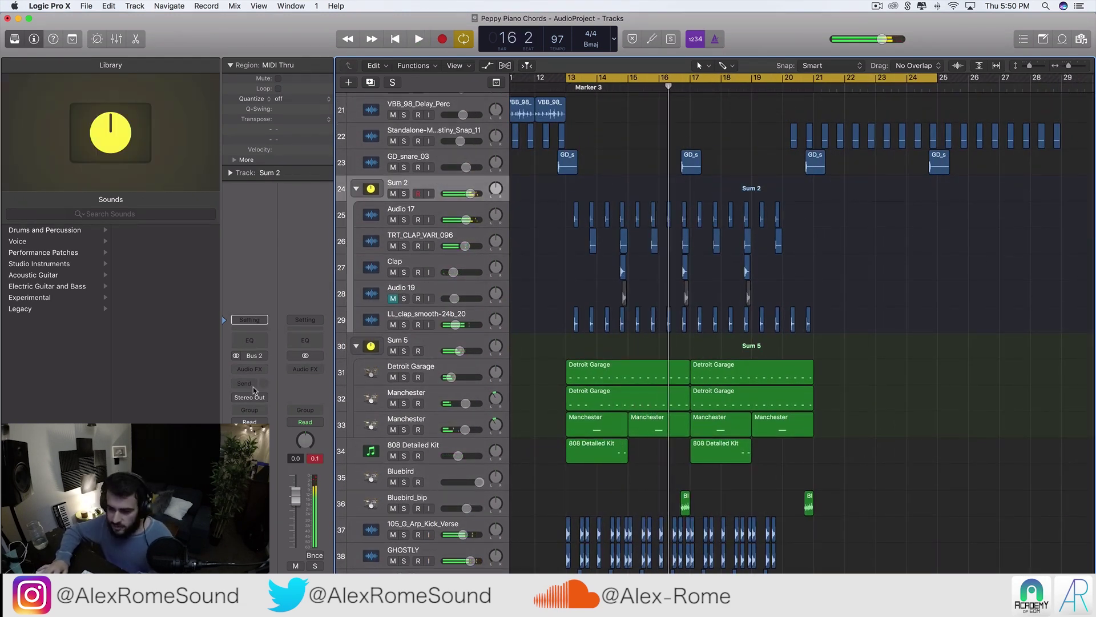
{"action": "left_click", "coordinate": [254, 383]}
{"action": "mouse_move", "coordinate": [272, 430]}
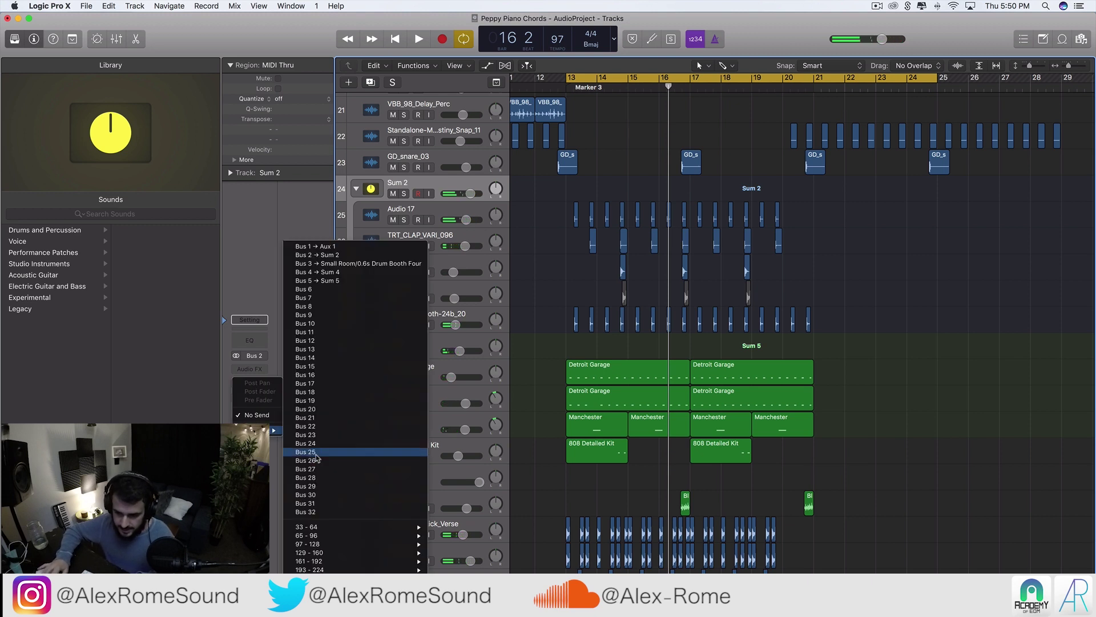
{"action": "left_click", "coordinate": [303, 454]}
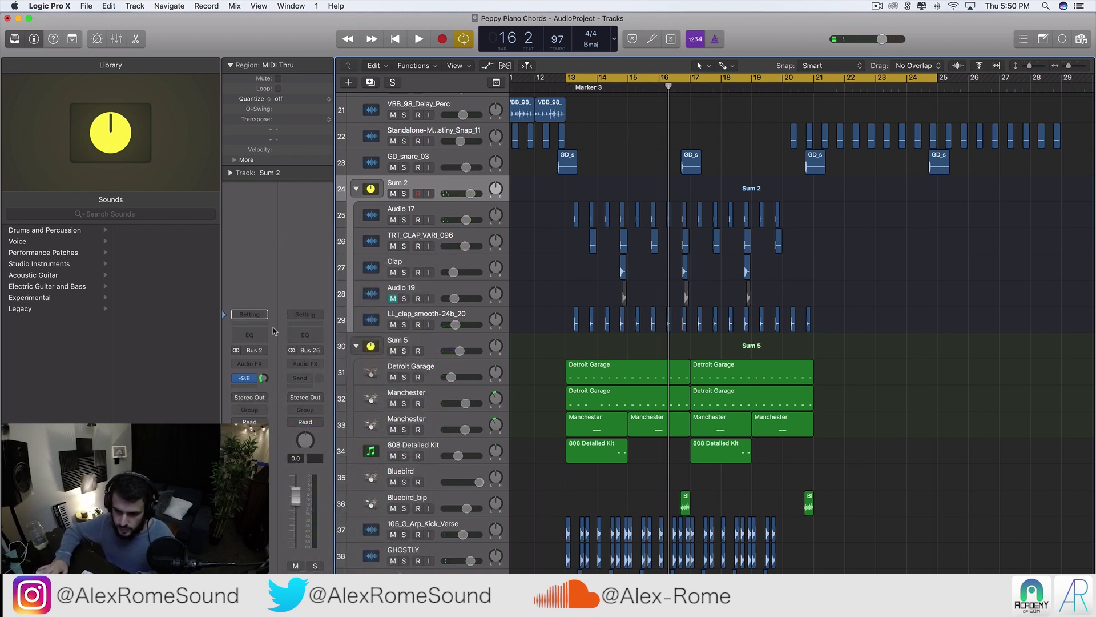
- Insert the Space Designer reverb on the Bus 25 aux channel
{"action": "left_click", "coordinate": [317, 365]}
{"action": "mouse_move", "coordinate": [331, 519]}
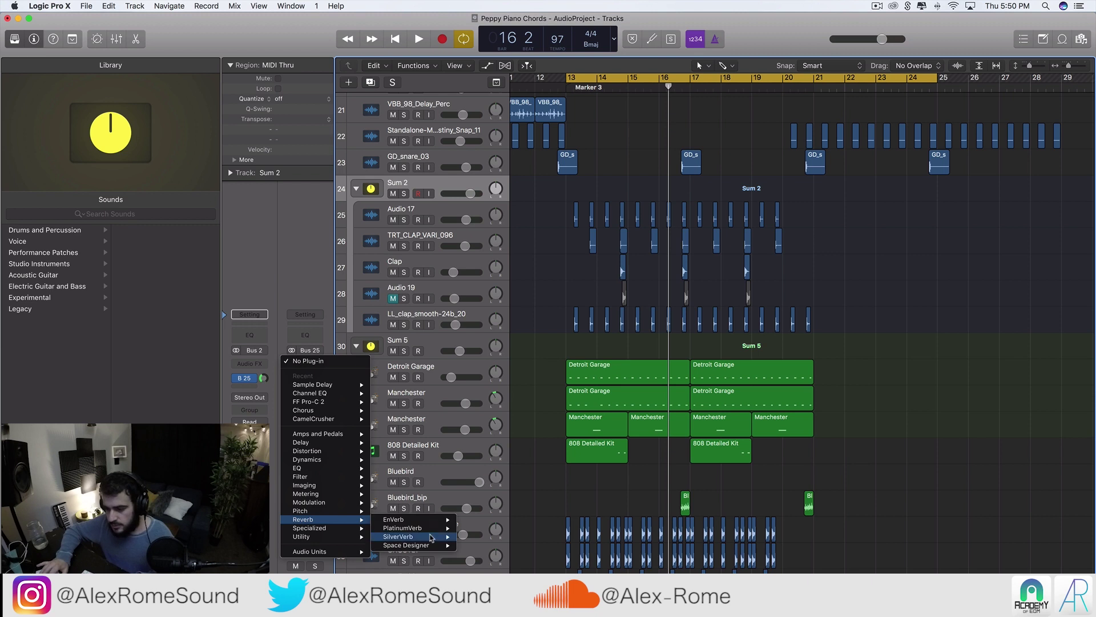
{"action": "left_click", "coordinate": [478, 546]}
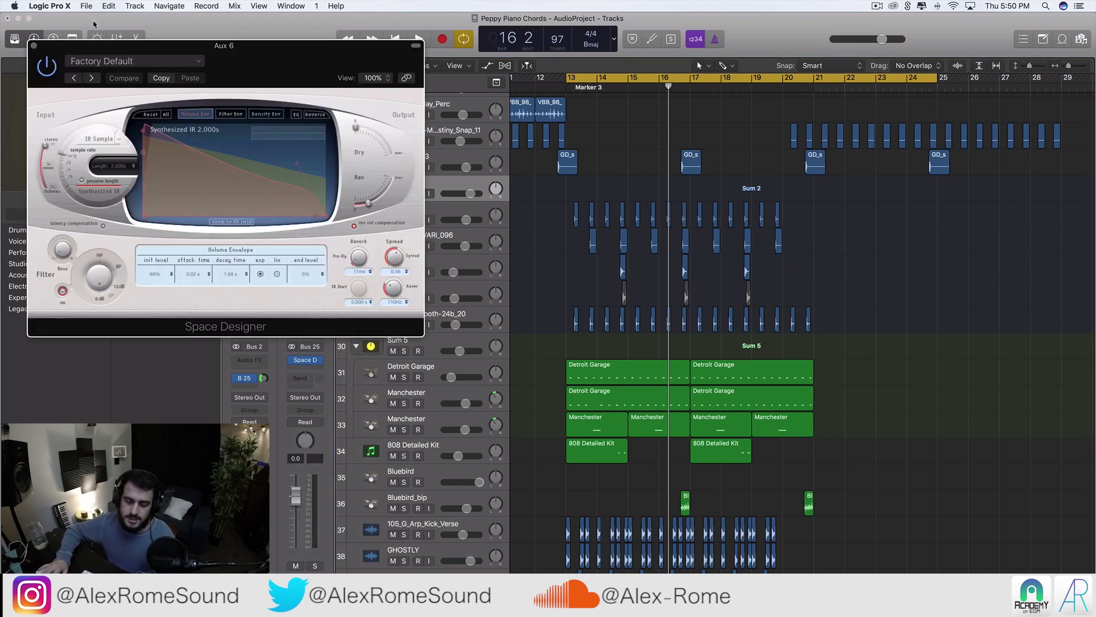
- Load the Space Designer small-room preset 0.4s Wide & Small, set its reverb output to 0.0 dB and close the plug-in
{"action": "left_click", "coordinate": [134, 62]}
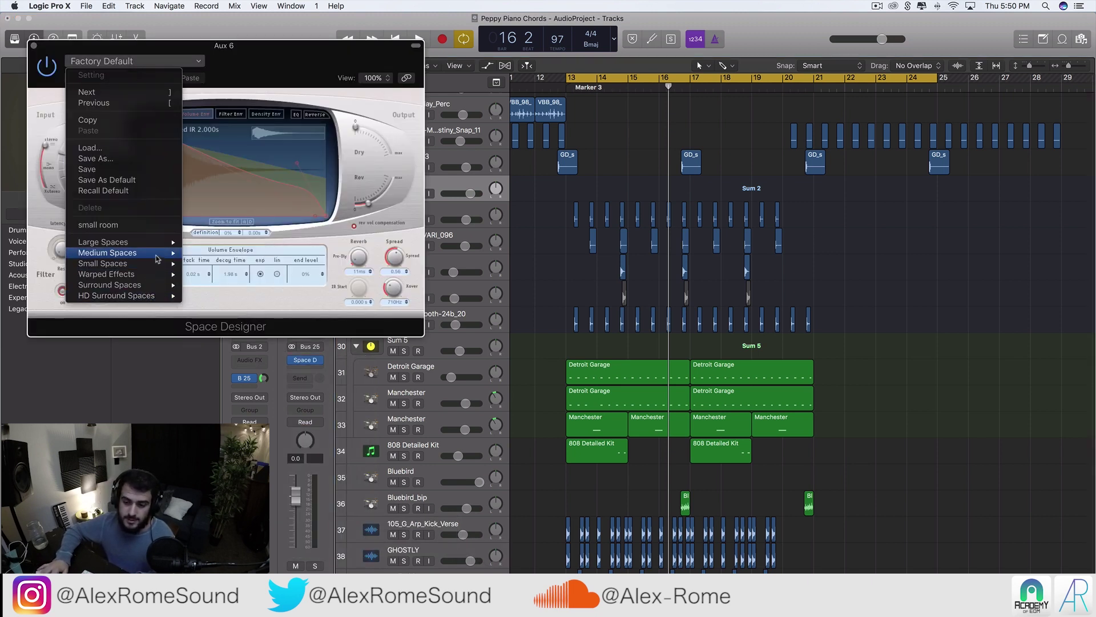
{"action": "mouse_move", "coordinate": [159, 253]}
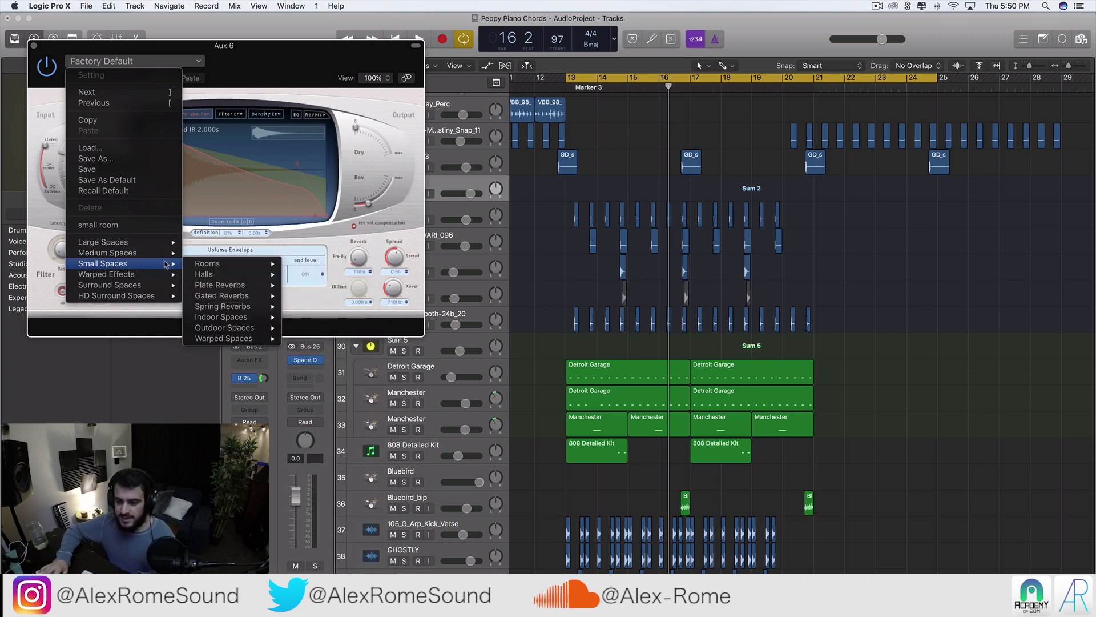
{"action": "mouse_move", "coordinate": [260, 264]}
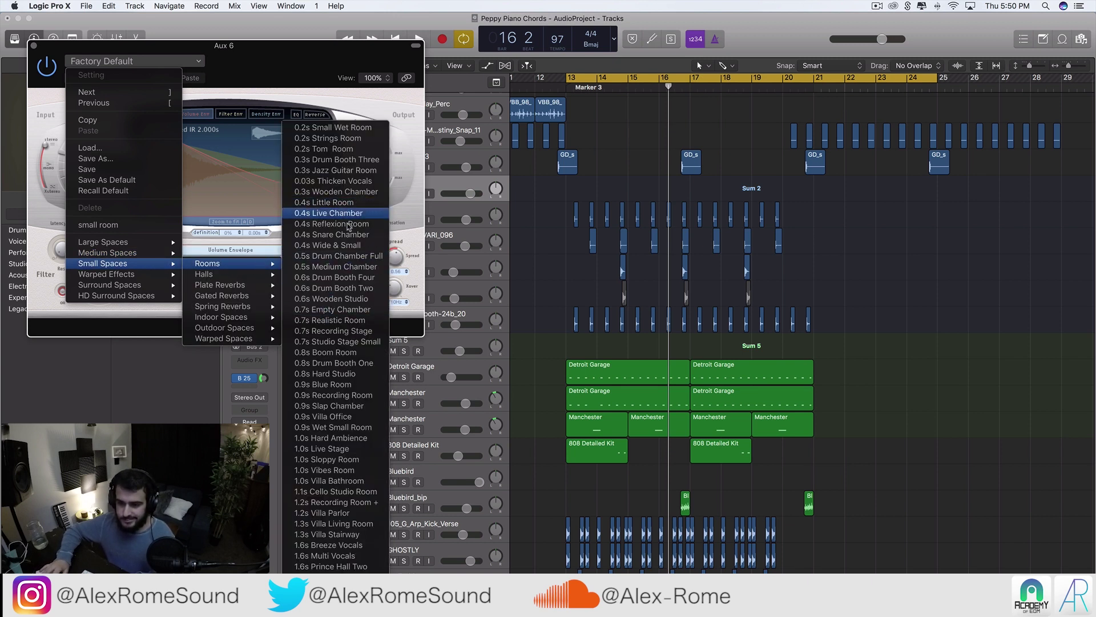
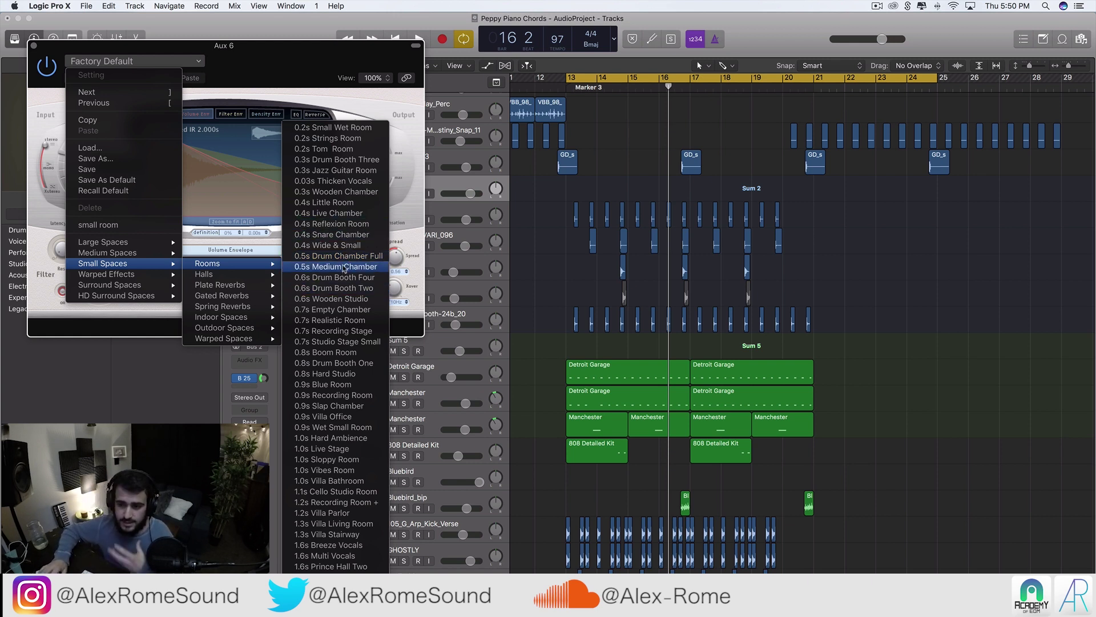
{"action": "left_click", "coordinate": [337, 245]}
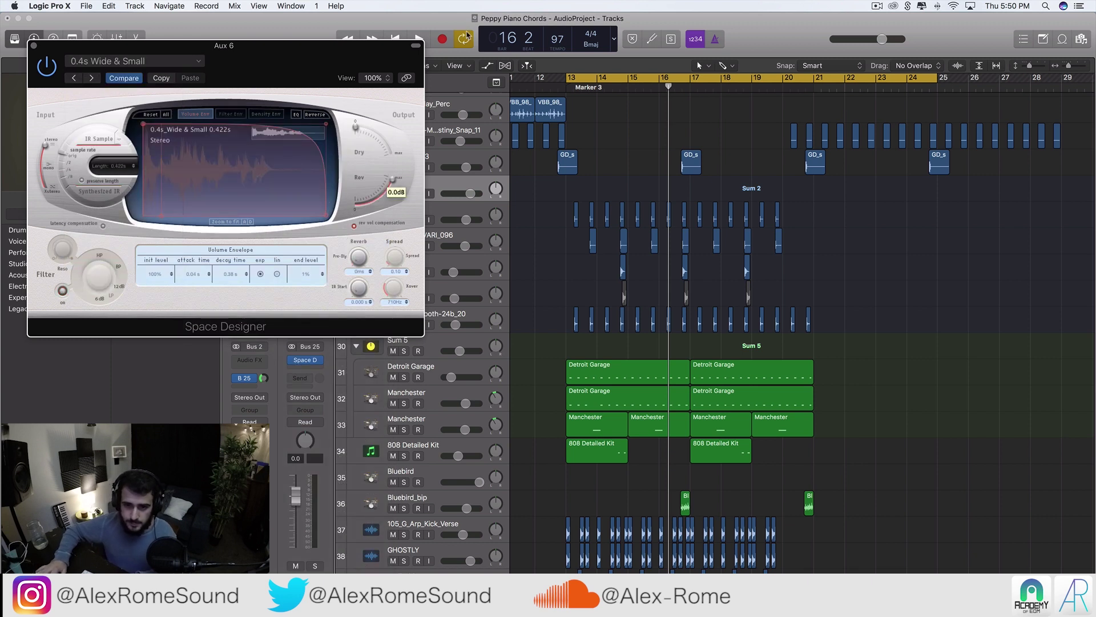
{"action": "left_click", "coordinate": [33, 45]}
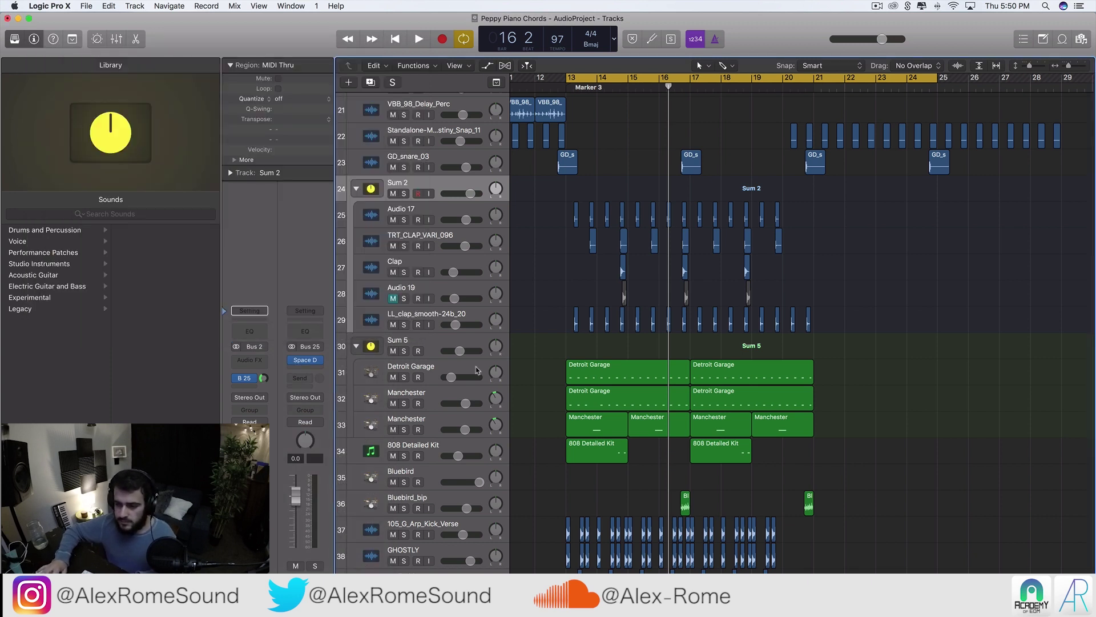
{"action": "left_click", "coordinate": [411, 343]}
{"action": "left_click", "coordinate": [404, 351]}
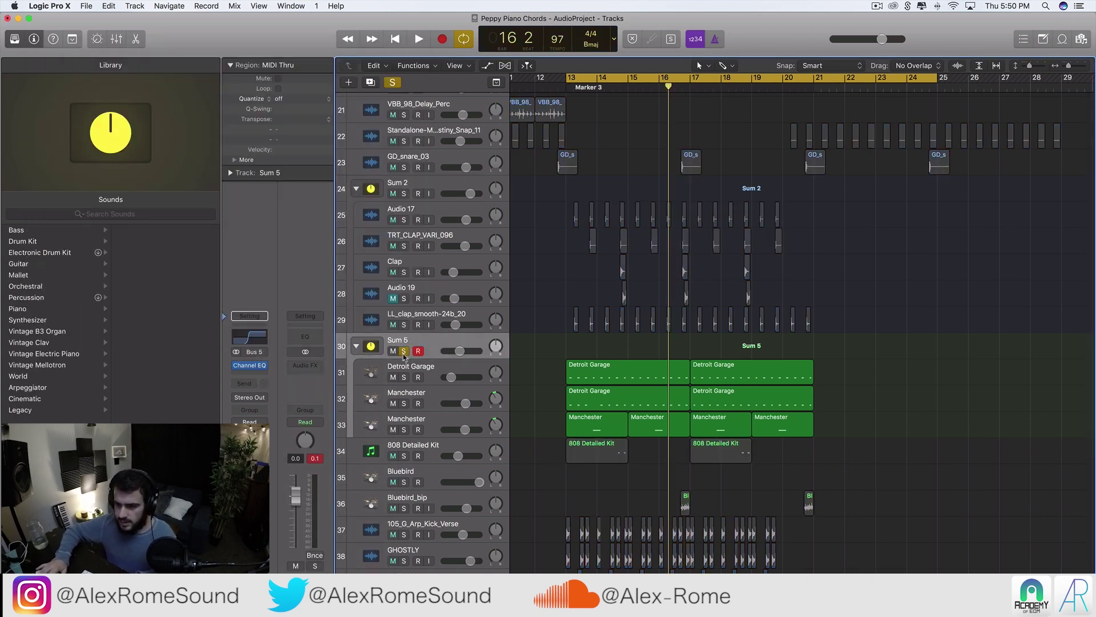
{"action": "left_click", "coordinate": [418, 194]}
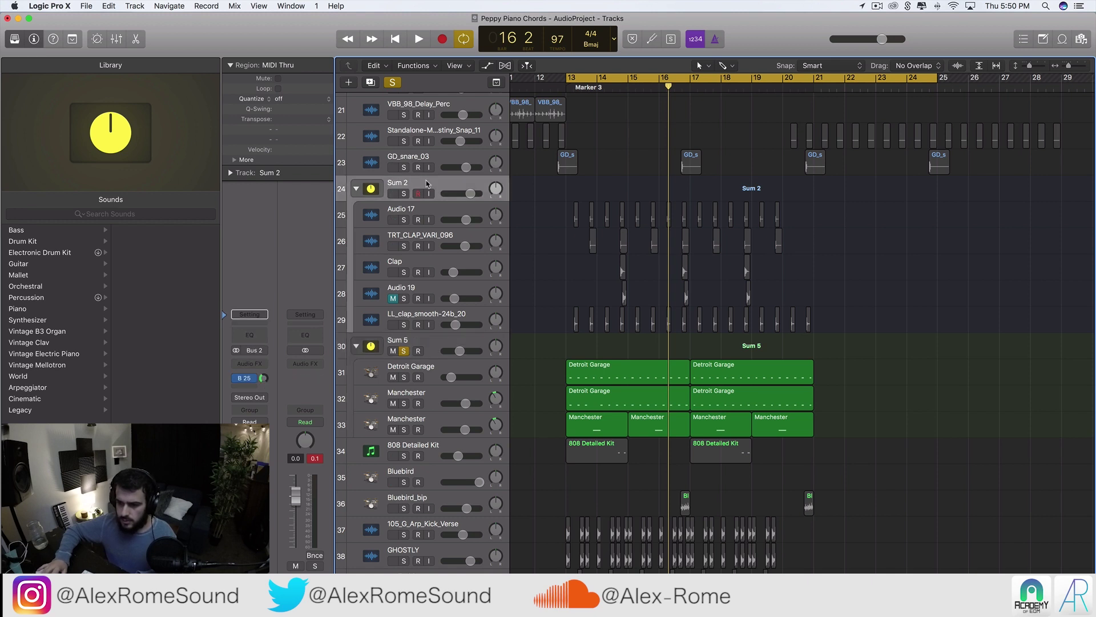
{"action": "left_click", "coordinate": [404, 352]}
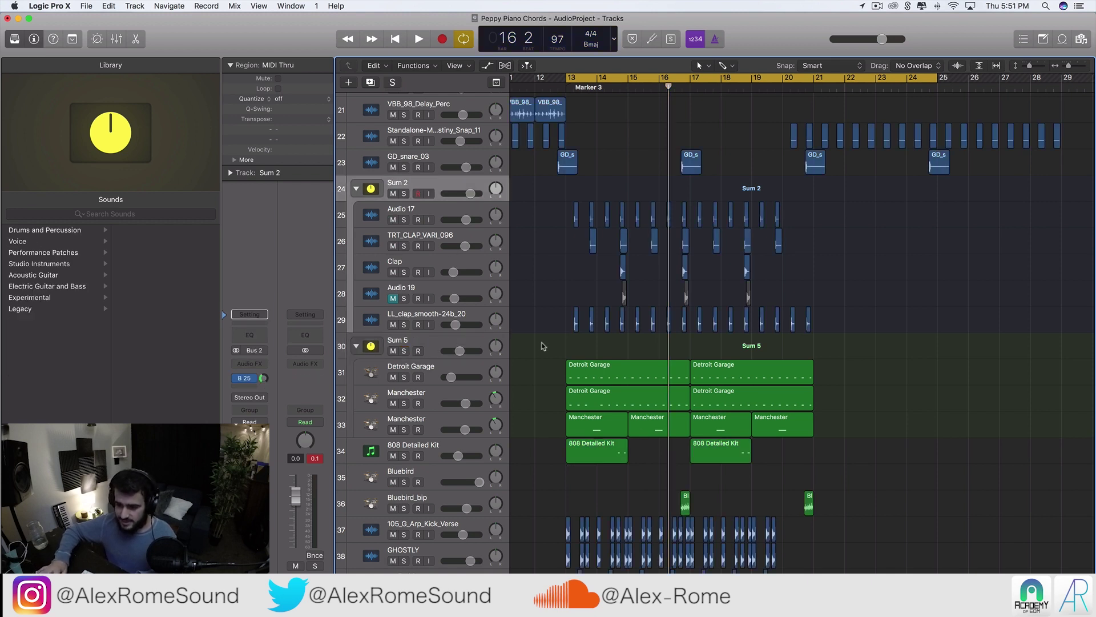
- Rename the Sum 5 track stack as hahahihats
{"action": "left_click_drag", "start_coordinate": [542, 346], "coordinate": [783, 450]}
{"action": "double_click", "coordinate": [397, 340]}
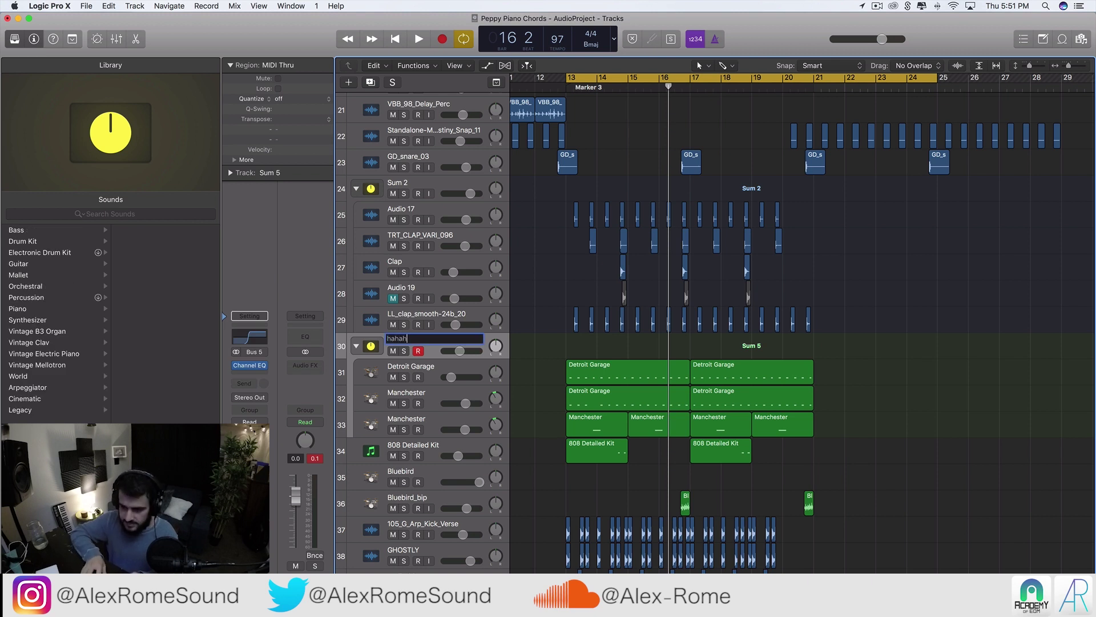
- Solo the Sum 2 track, play it from bar 13 and lower its Bus 25 send to about -30 dB
{"action": "left_click", "coordinate": [439, 184]}
{"action": "left_click", "coordinate": [403, 194]}
{"action": "key", "text": "space"}
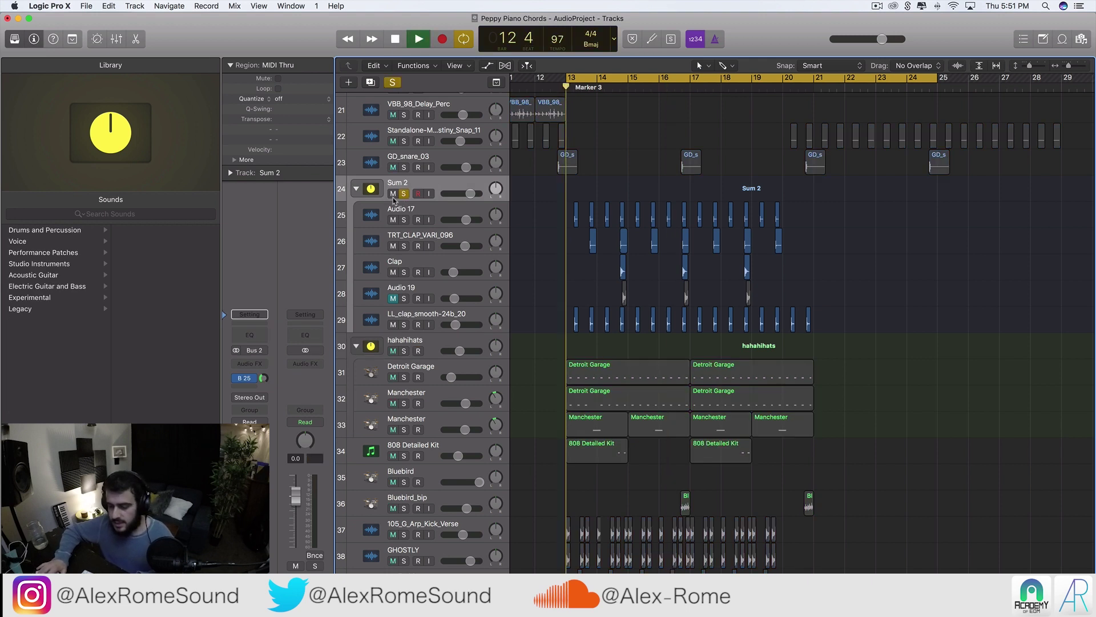
{"action": "left_click", "coordinate": [263, 378]}
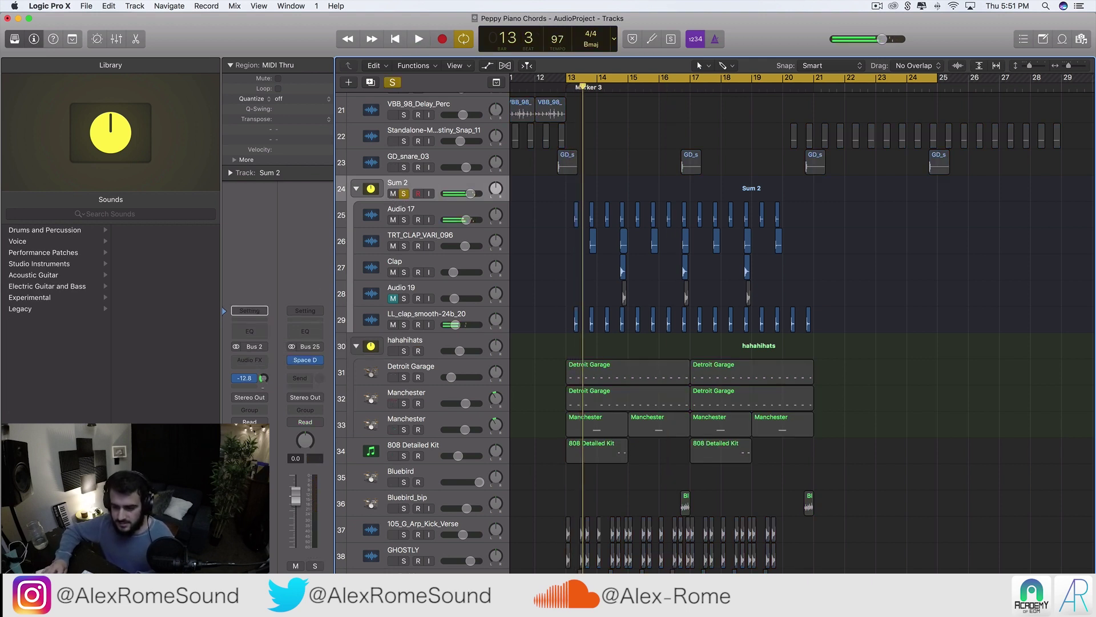
{"action": "left_click_drag", "start_coordinate": [264, 378], "coordinate": [263, 382]}
{"action": "key", "text": "space"}
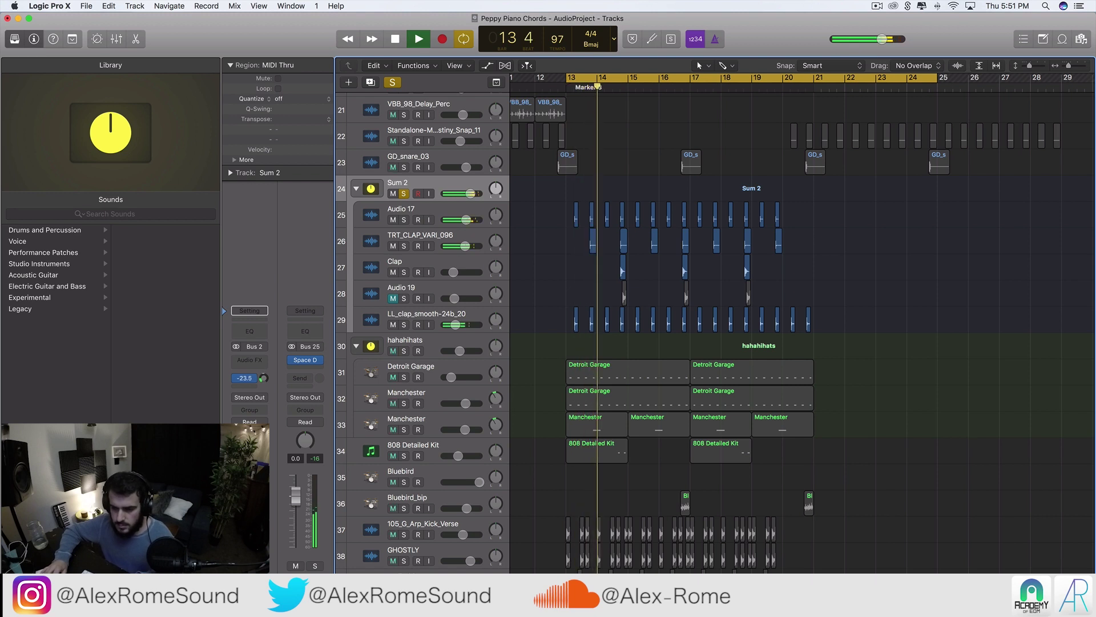
{"action": "left_click_drag", "start_coordinate": [263, 378], "coordinate": [263, 392]}
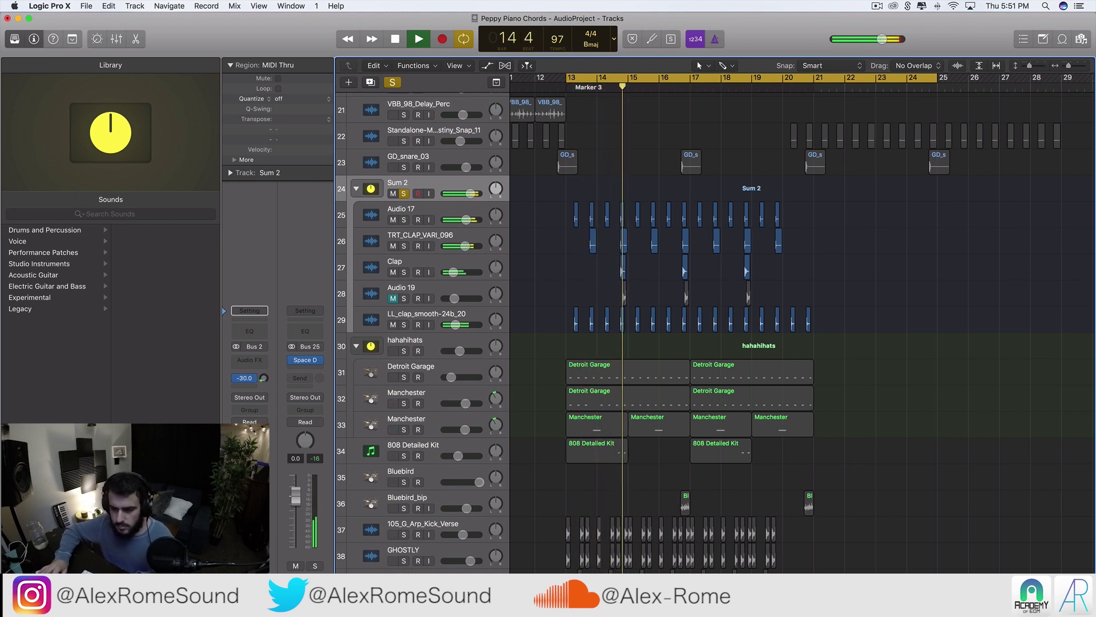
- Switch Space Designer on the Bus 25 aux to the 0.5s Drum Chamber Full preset and raise its reverb output during playback
{"action": "mouse_move", "coordinate": [293, 362]}
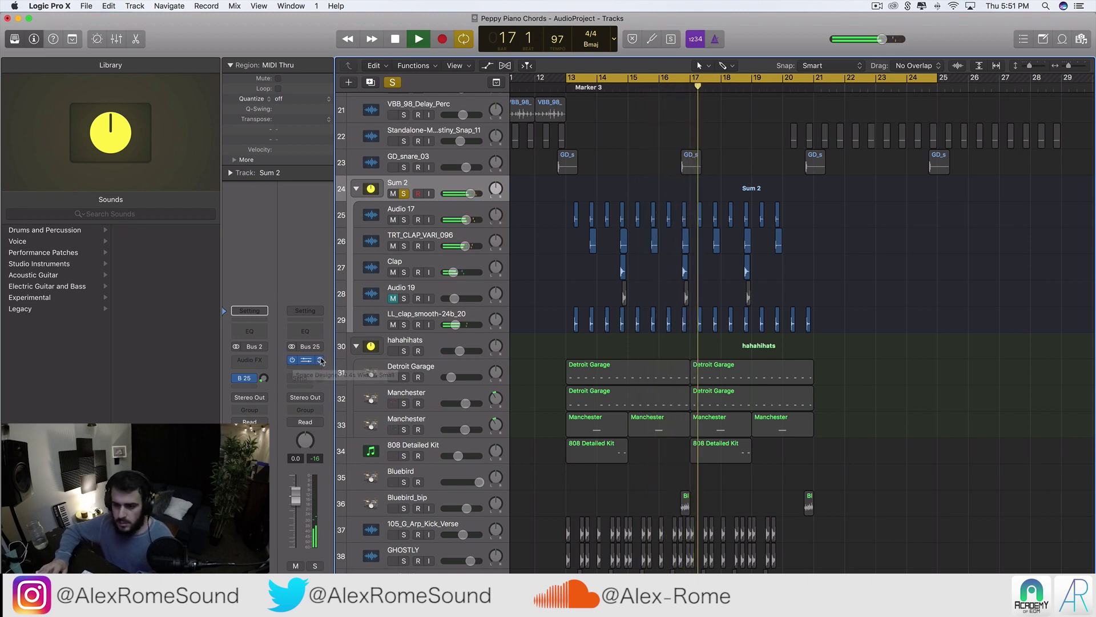
{"action": "left_click", "coordinate": [306, 360]}
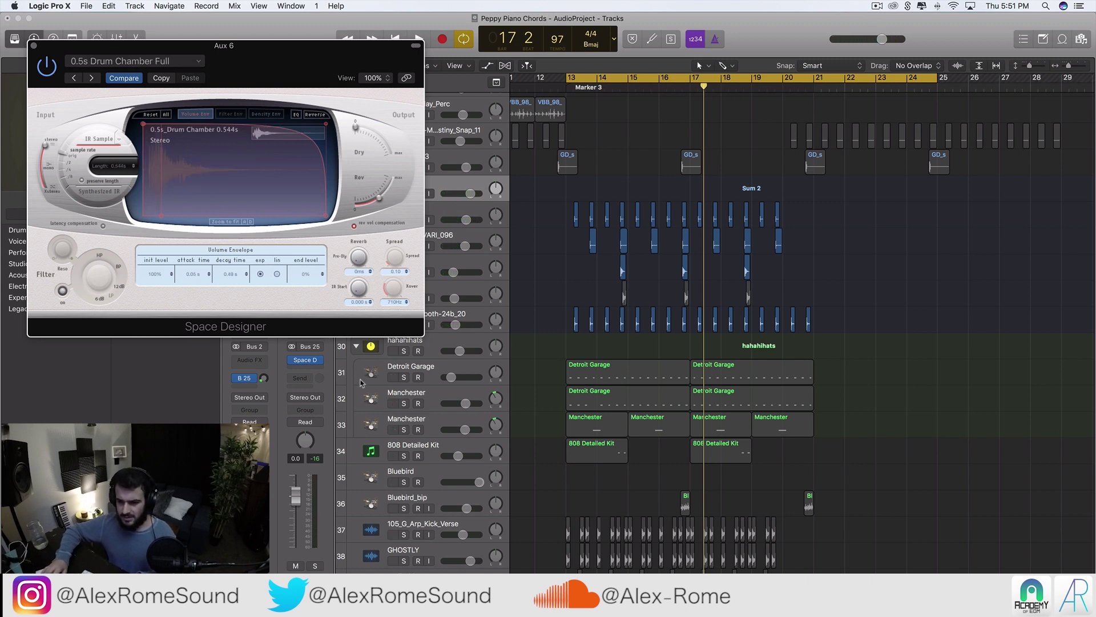
{"action": "key", "text": "space"}
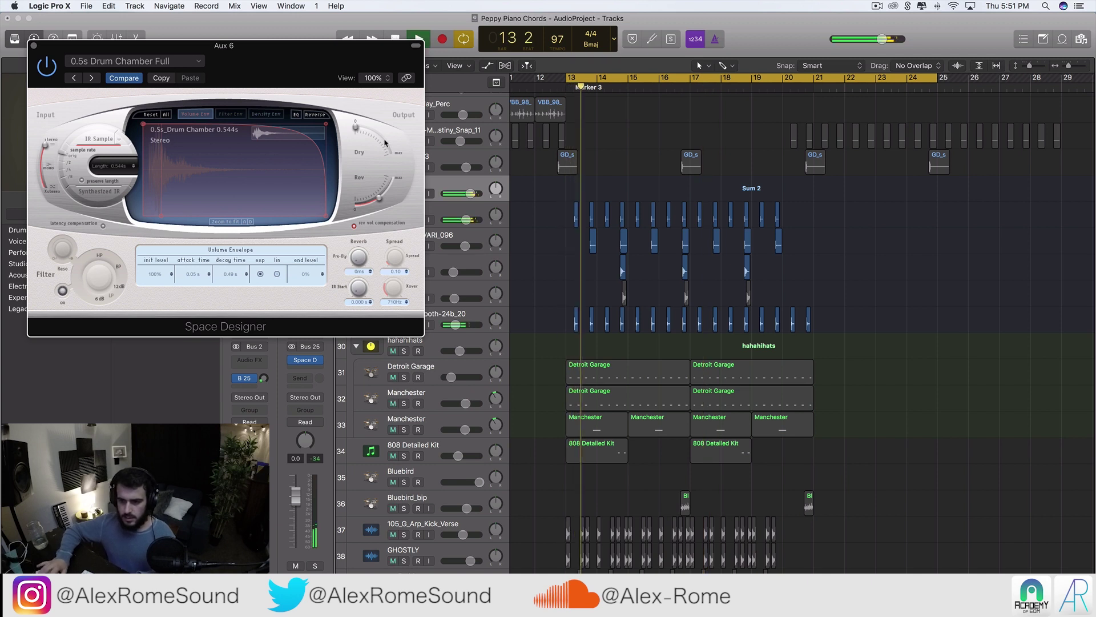
{"action": "left_click_drag", "start_coordinate": [381, 184], "coordinate": [382, 166]}
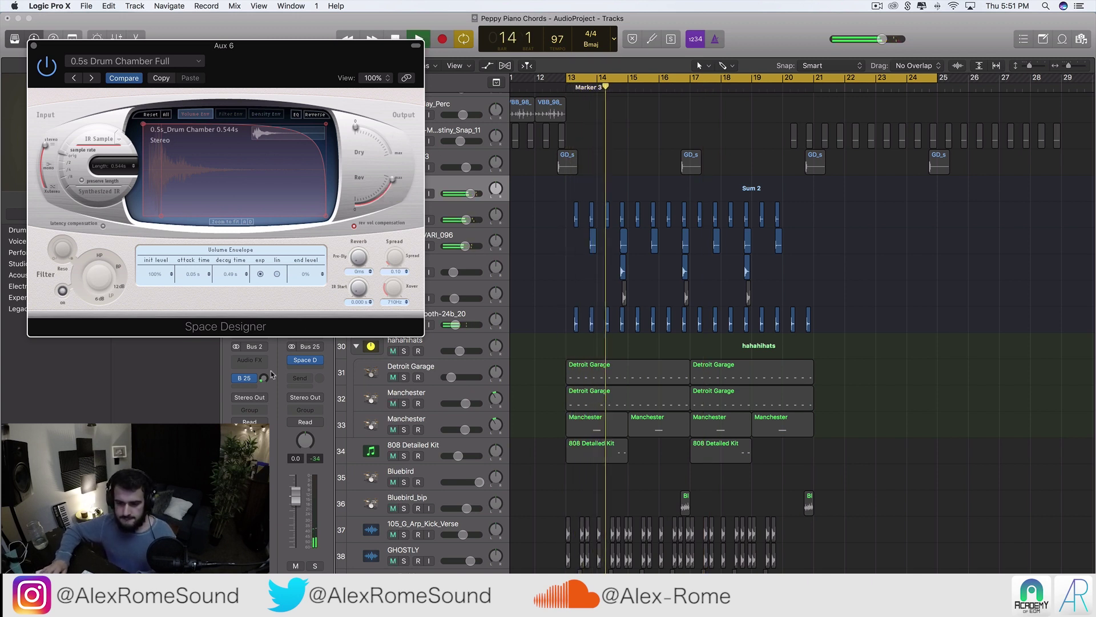
- Raise the Sum 2 track's Bus 25 send to about -22 dB and unsolo the track
{"action": "left_click_drag", "start_coordinate": [264, 380], "coordinate": [264, 367]}
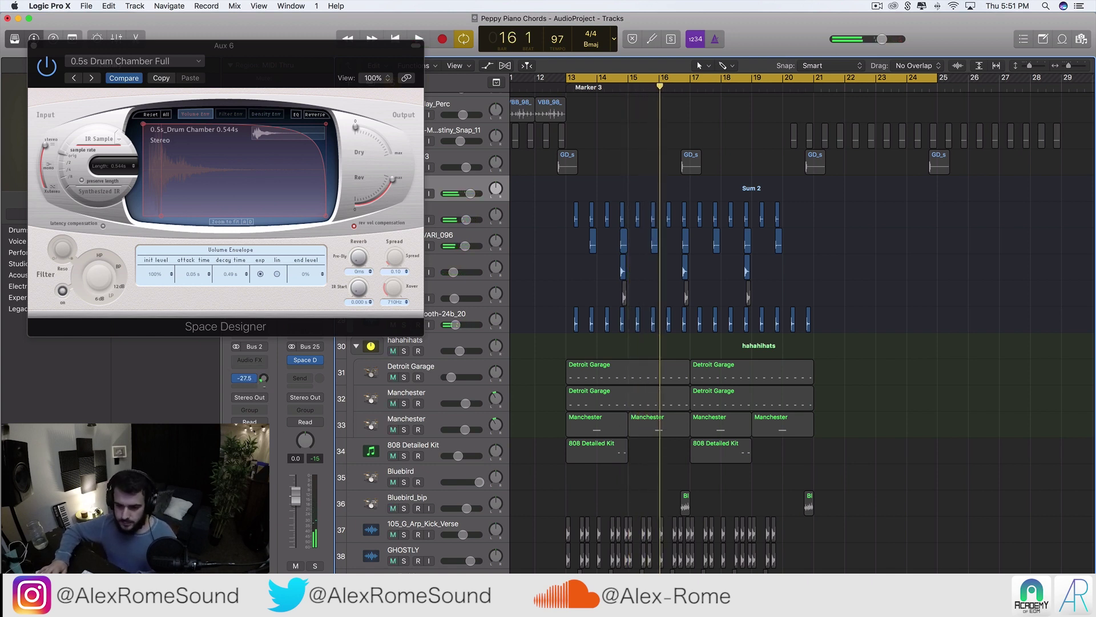
{"action": "key", "text": "space"}
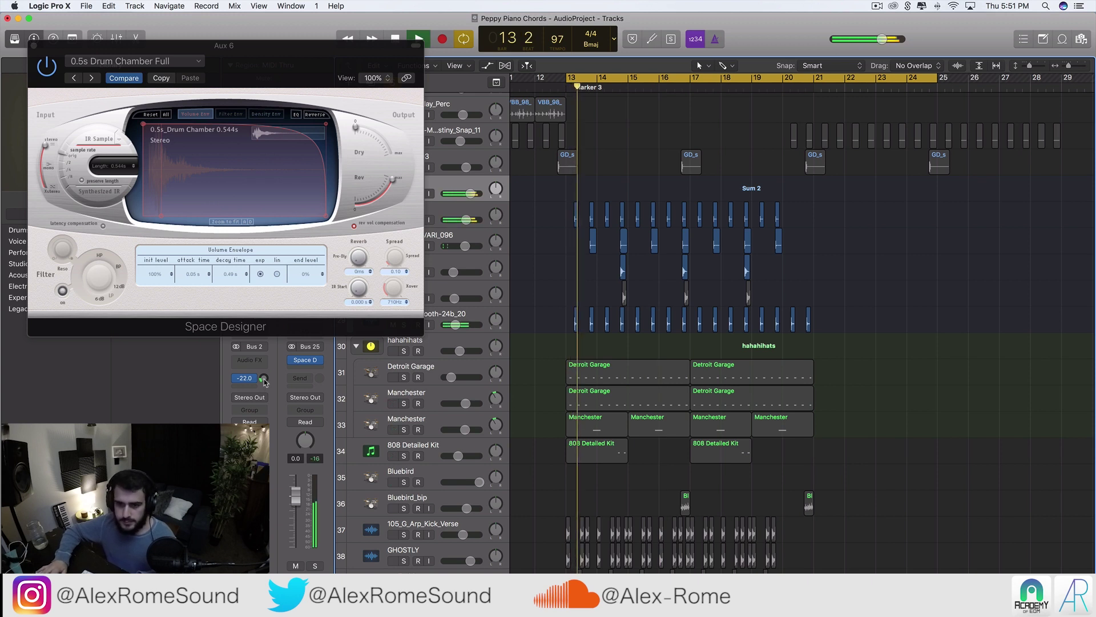
{"action": "left_click", "coordinate": [34, 44]}
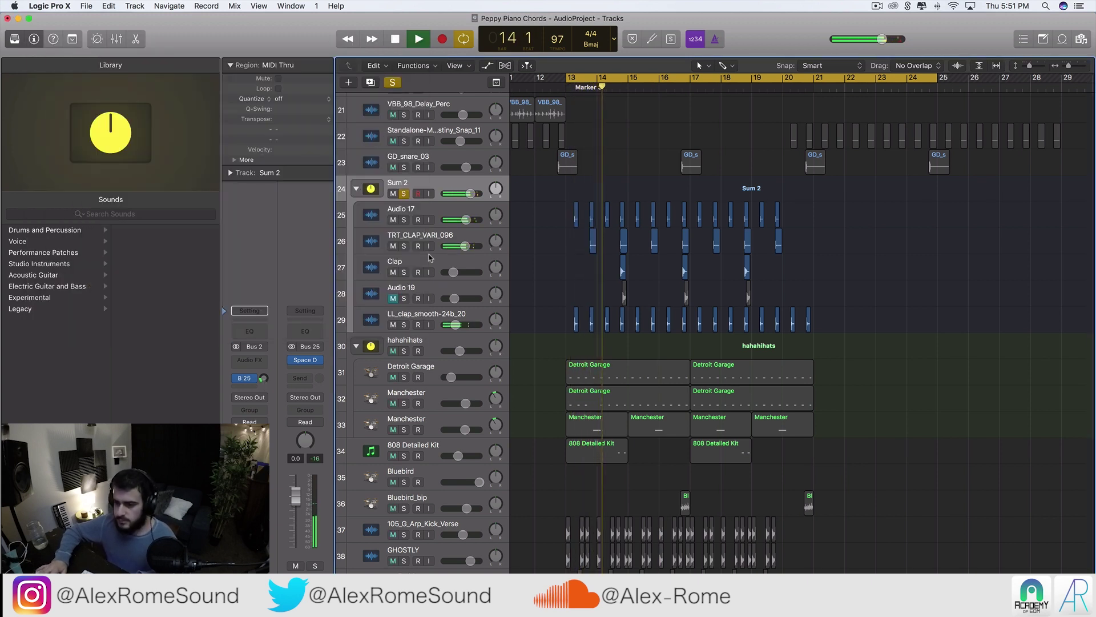
{"action": "left_click", "coordinate": [405, 194]}
{"action": "key", "text": "space"}
- Solo the hahahihats stack and, while it plays, add a send to Bus 25 and turn up the send level
{"action": "left_click", "coordinate": [426, 340]}
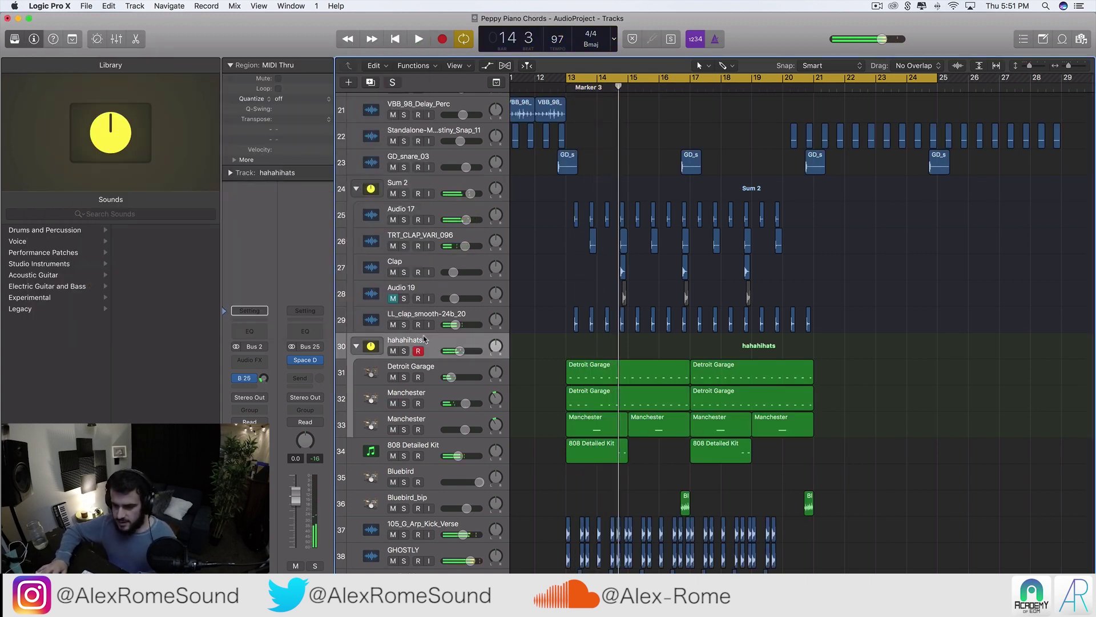
{"action": "left_click", "coordinate": [405, 351]}
{"action": "key", "text": "space"}
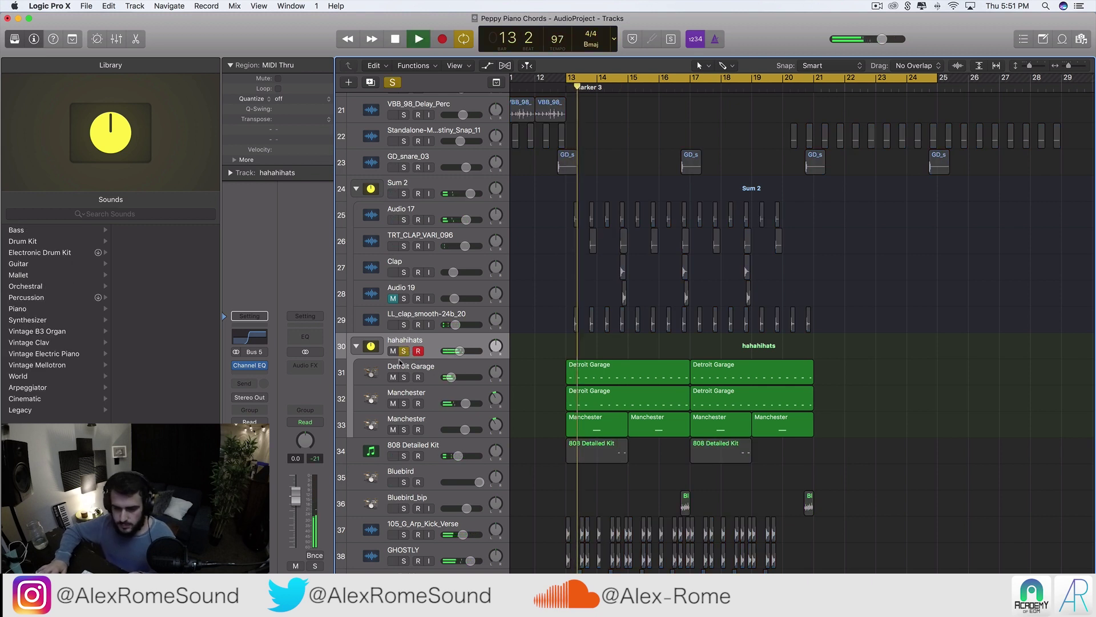
{"action": "left_click", "coordinate": [255, 384]}
{"action": "mouse_move", "coordinate": [271, 430]}
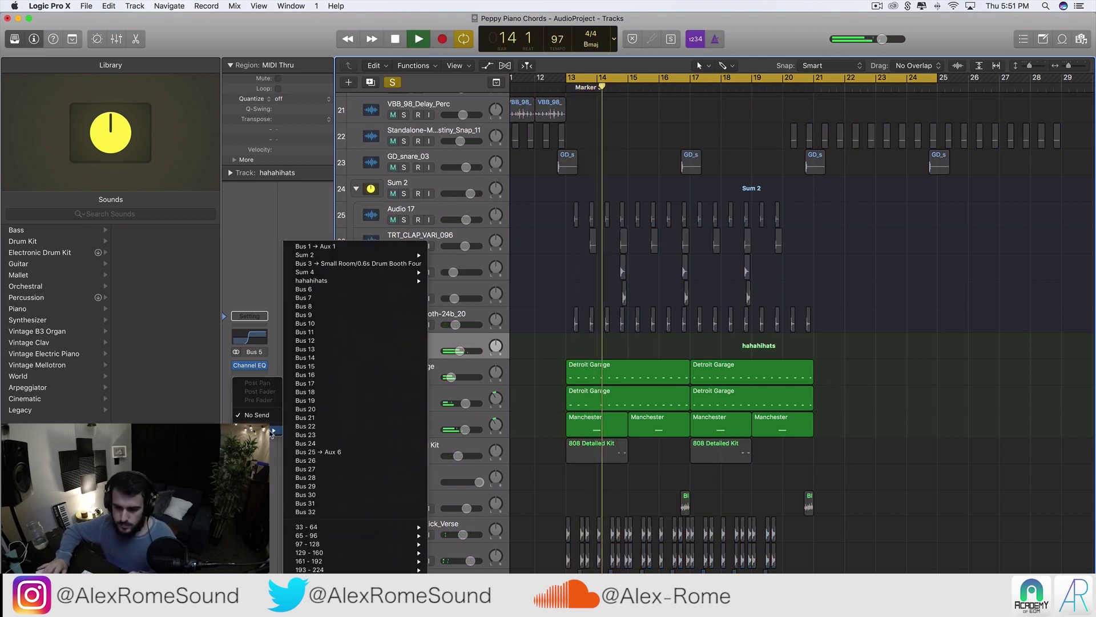
{"action": "left_click", "coordinate": [305, 453]}
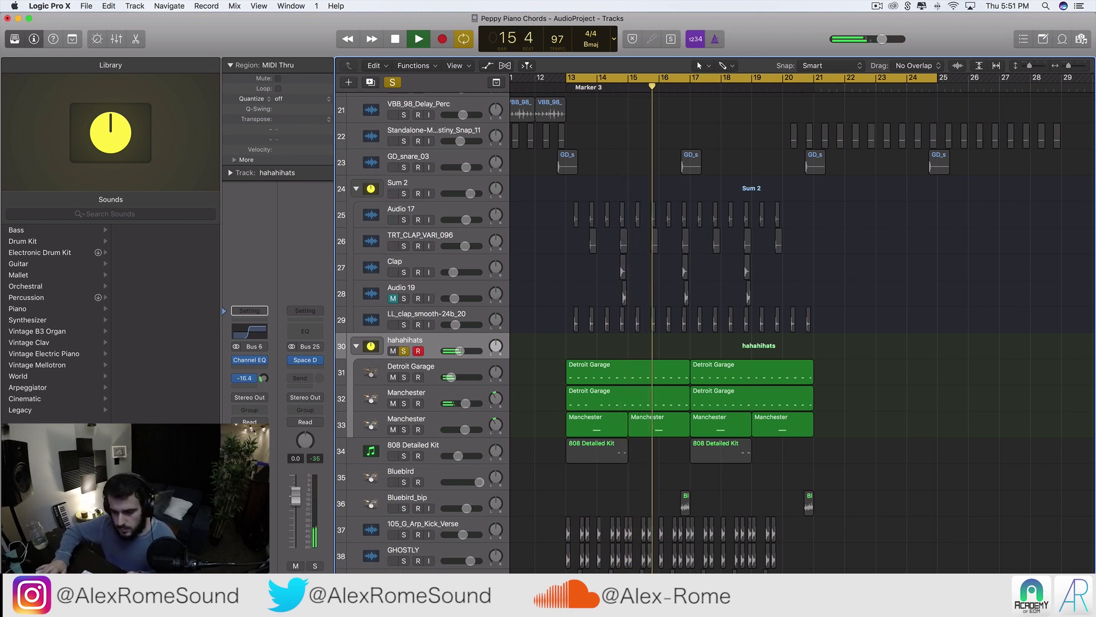
{"action": "left_click_drag", "start_coordinate": [263, 378], "coordinate": [263, 367]}
- Set the low shelf of Space Designer's EQ to -24 dB at 280 Hz, audition the reverb and unsolo the hahahihats stack
{"action": "left_click", "coordinate": [305, 360]}
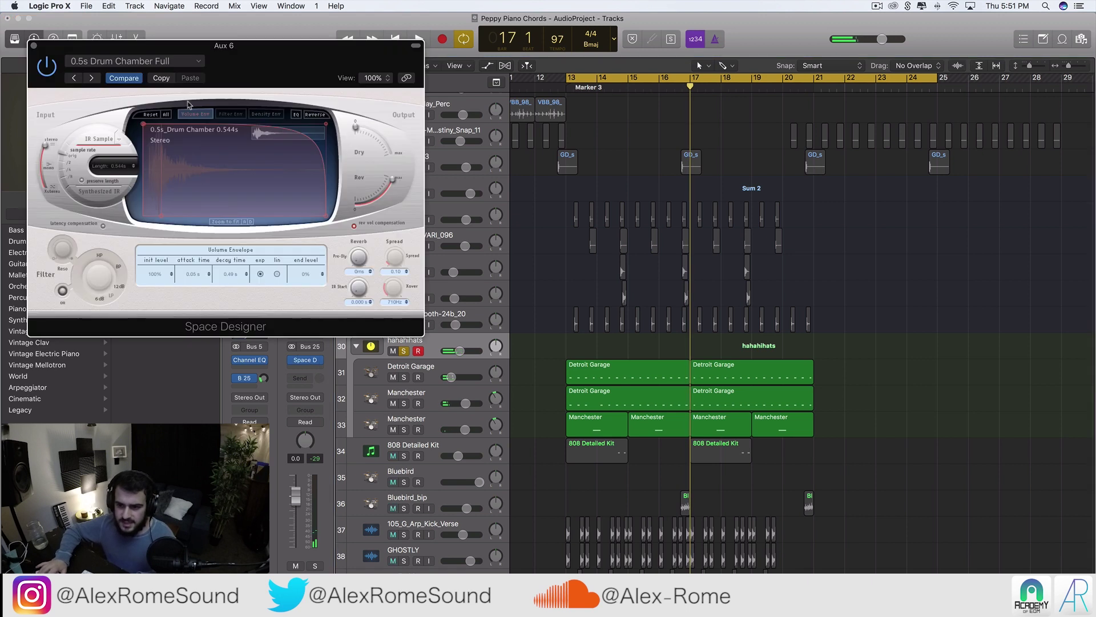
{"action": "left_click", "coordinate": [296, 114]}
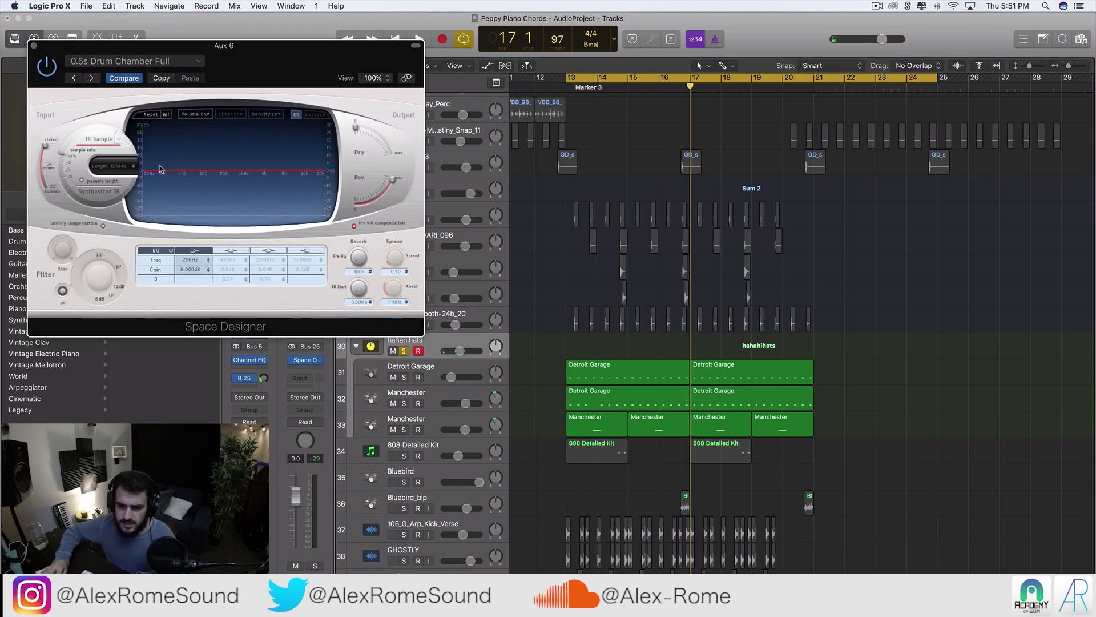
{"action": "left_click_drag", "start_coordinate": [160, 169], "coordinate": [165, 225]}
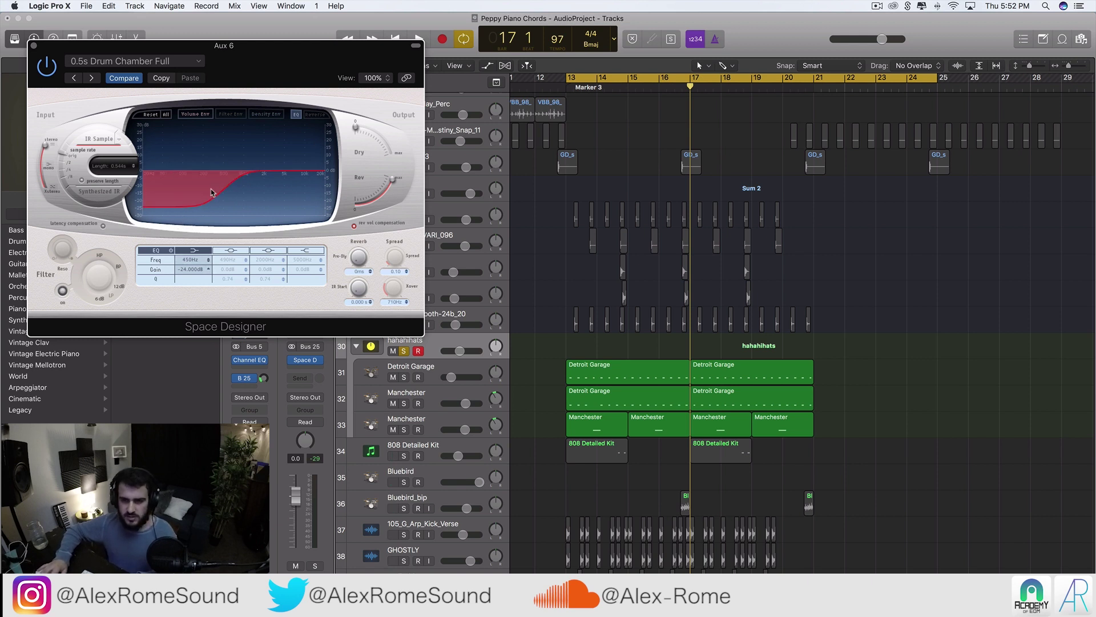
{"action": "left_click", "coordinate": [34, 46]}
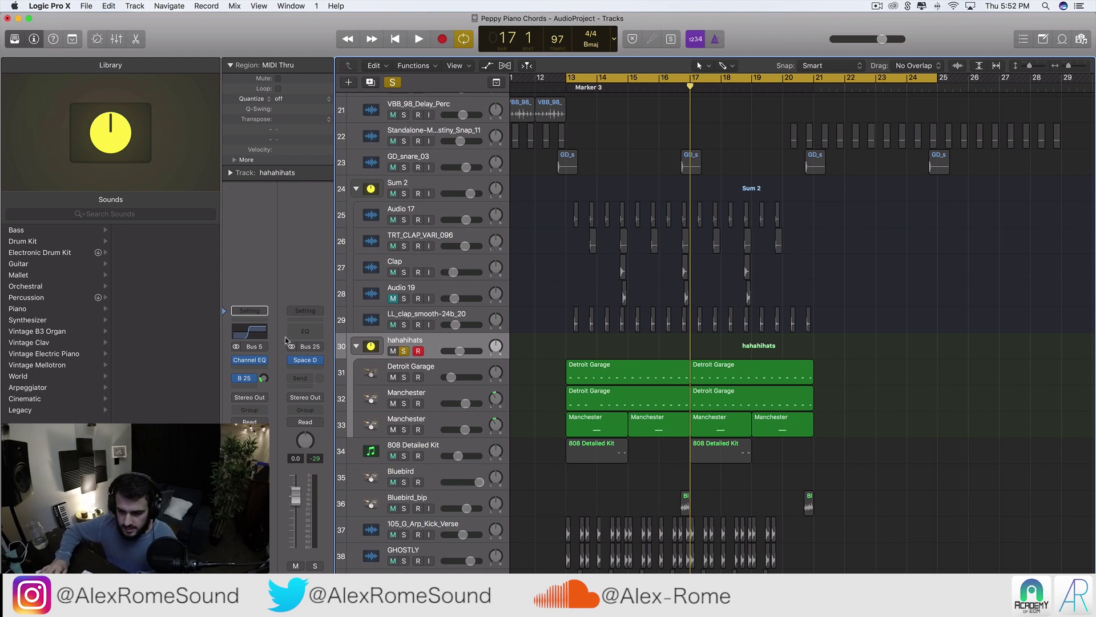
{"action": "left_click", "coordinate": [307, 360]}
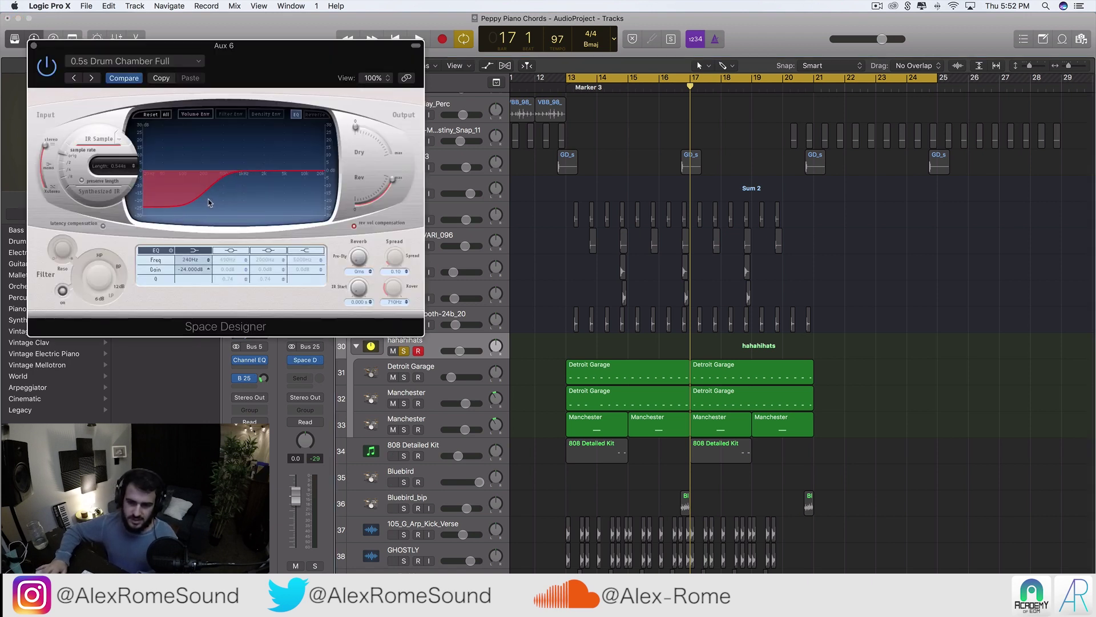
{"action": "key", "text": "space"}
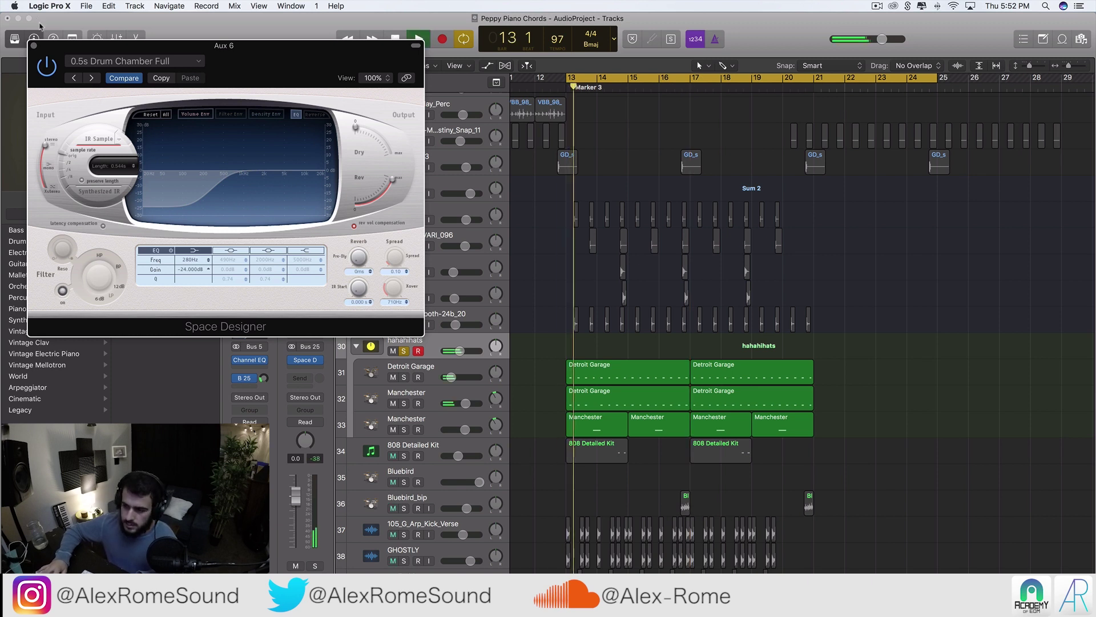
{"action": "left_click", "coordinate": [34, 45]}
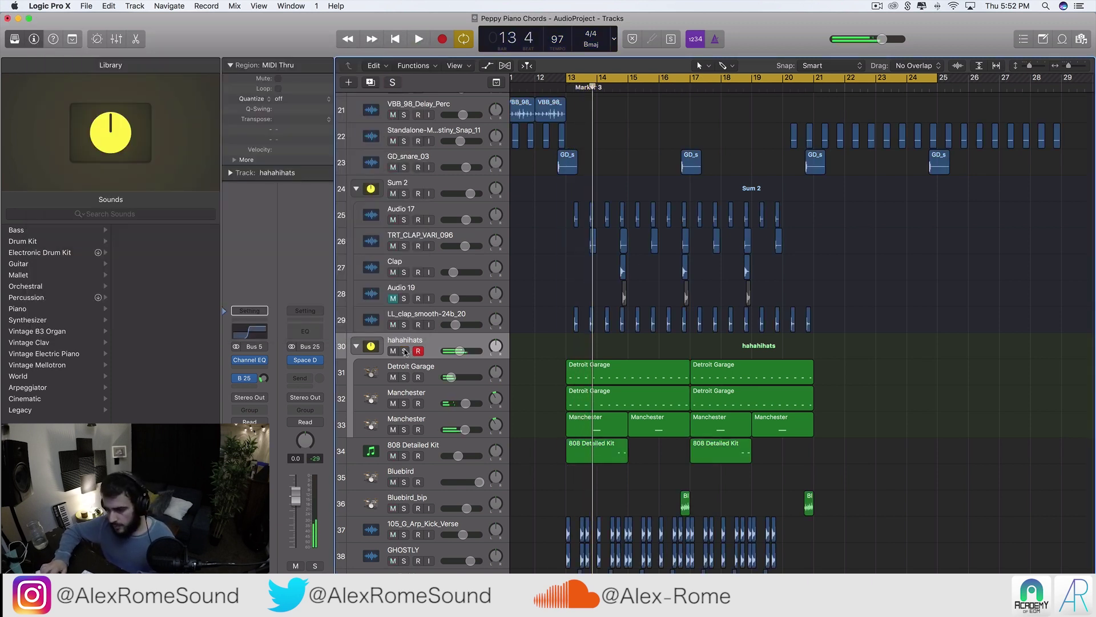
- Group the 105_G_Arp_Kick_Verse, GHOSTLY, Audio 20 and New Recording 67 tracks into a summing stack
{"action": "scroll", "coordinate": [765, 467], "scroll_direction": "down", "scroll_amount": 5}
{"action": "scroll", "coordinate": [765, 467], "scroll_direction": "down", "scroll_amount": 3}
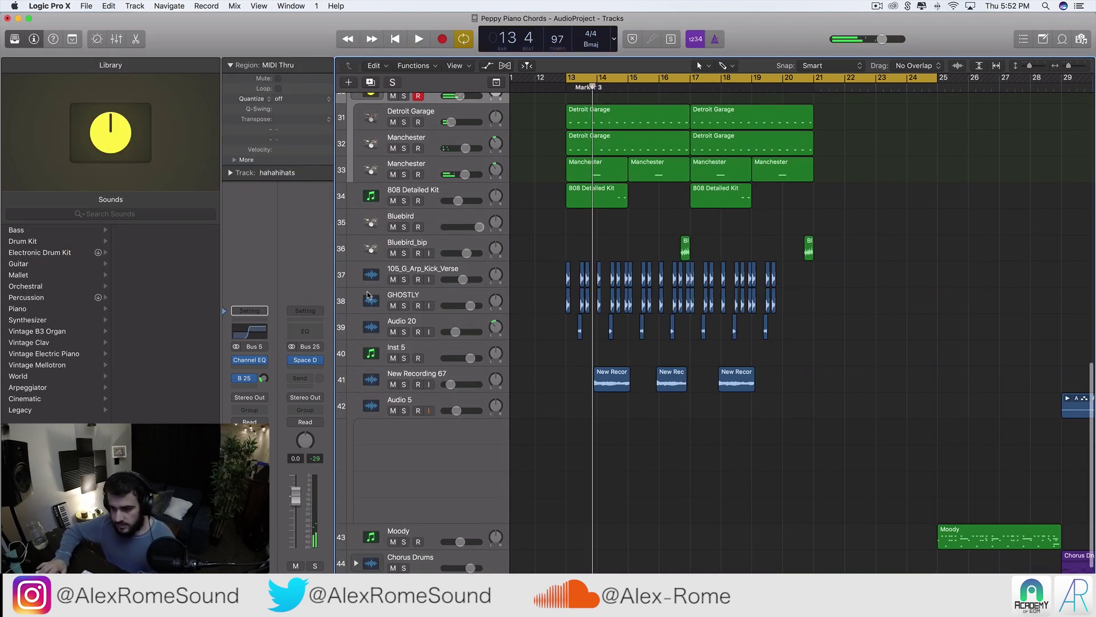
{"action": "left_click", "coordinate": [441, 273]}
{"action": "left_click", "coordinate": [406, 296], "text": "shift"}
{"action": "left_click", "coordinate": [414, 320], "text": "shift"}
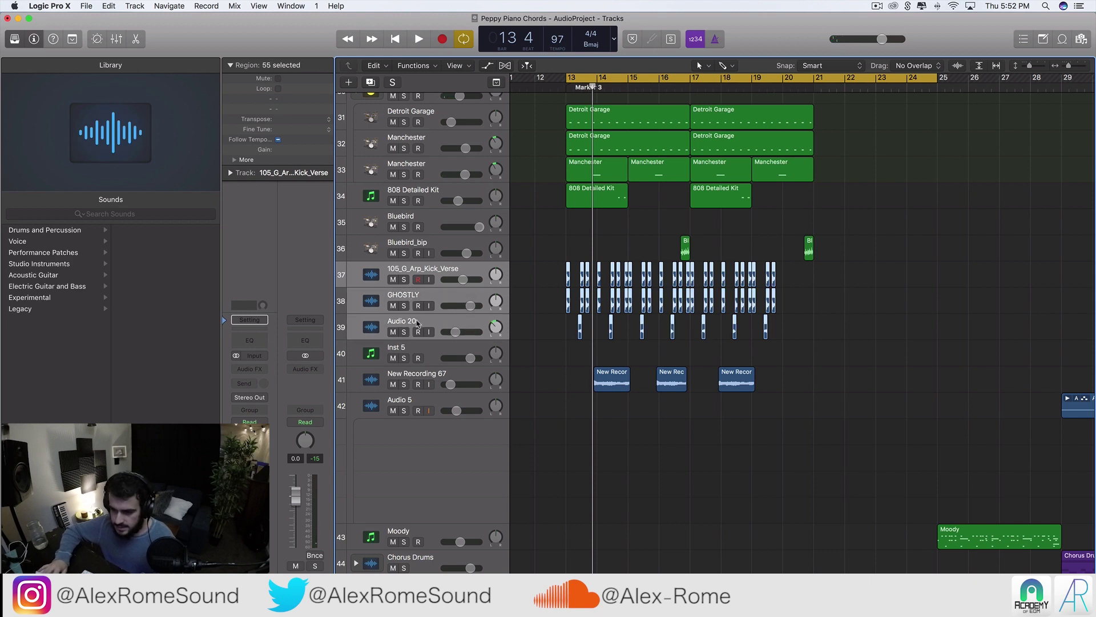
{"action": "left_click", "coordinate": [428, 372]}
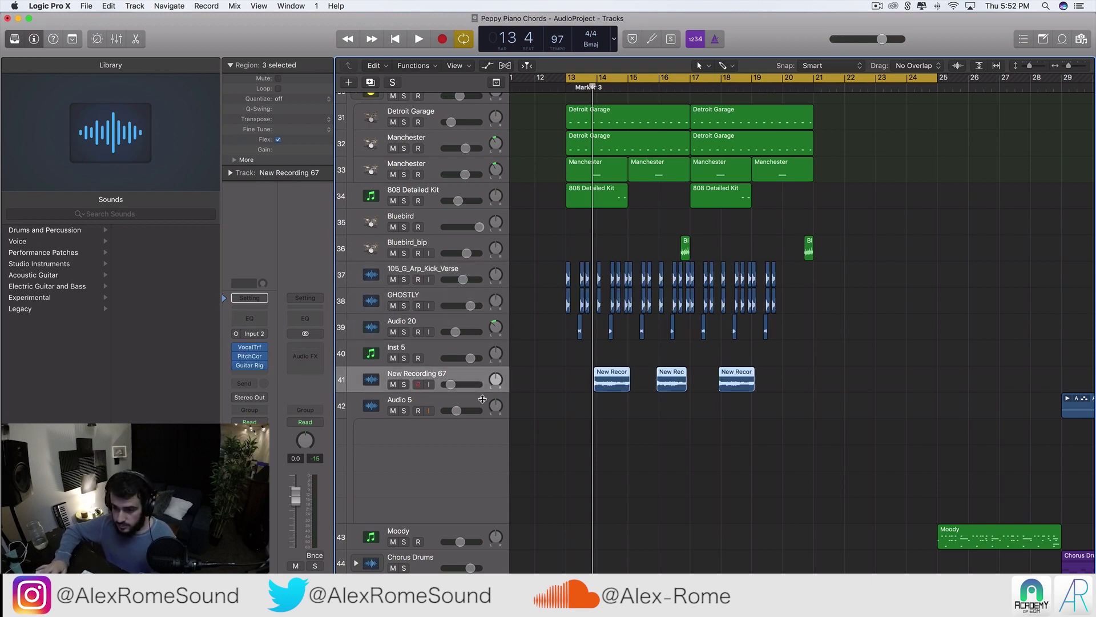
{"action": "left_click", "coordinate": [424, 272], "text": "shift"}
{"action": "left_click", "coordinate": [425, 296], "text": "shift"}
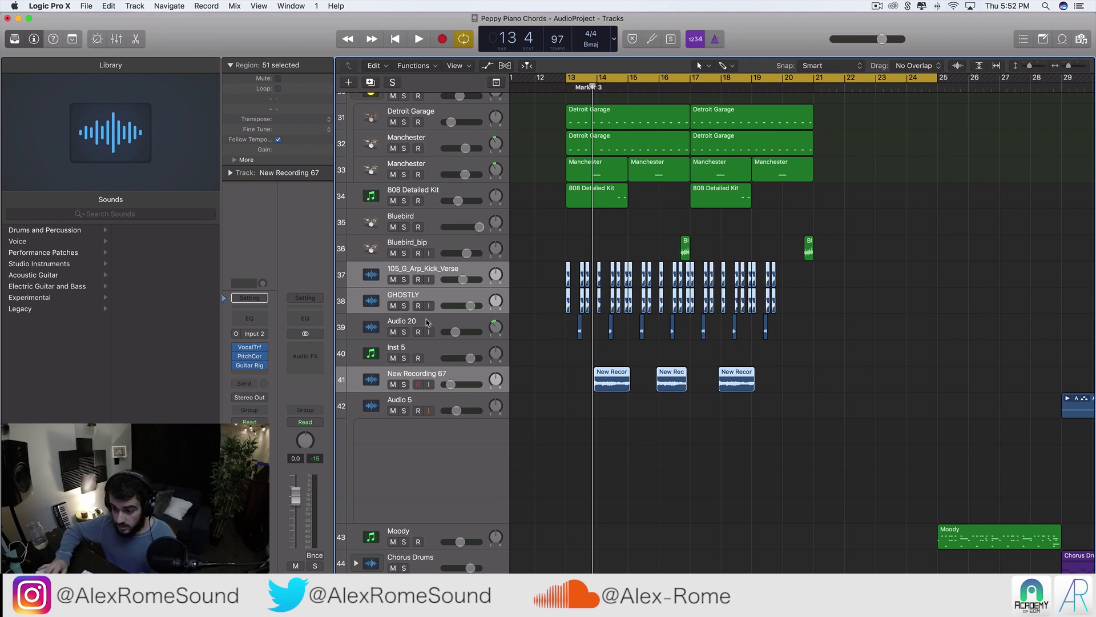
{"action": "left_click", "coordinate": [427, 322], "text": "shift"}
{"action": "right_click", "coordinate": [427, 322]}
{"action": "left_click", "coordinate": [460, 421]}
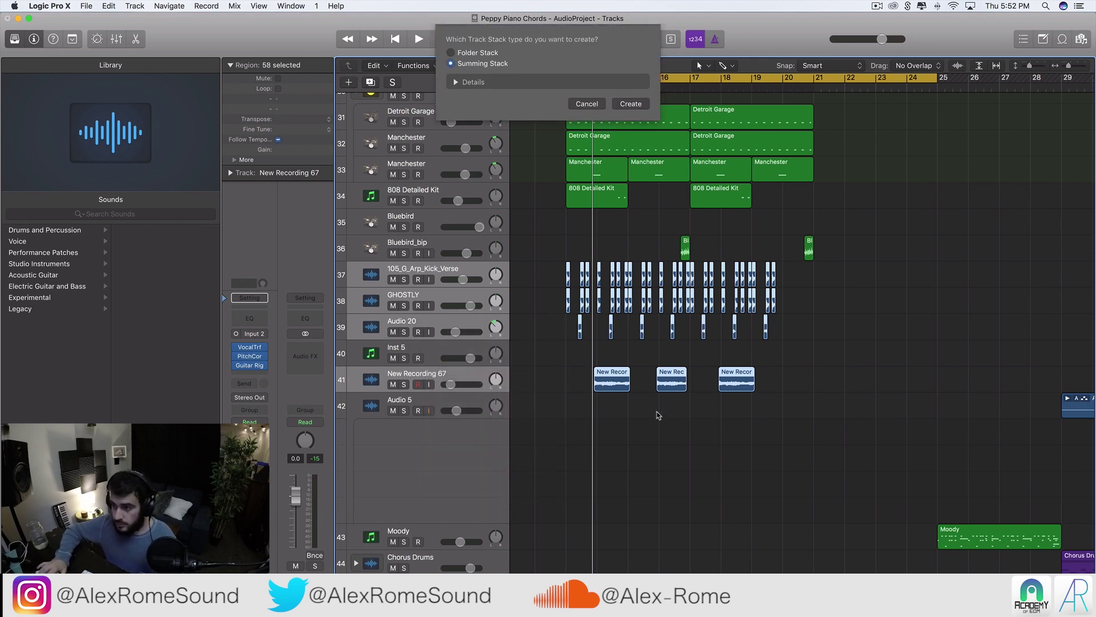
{"action": "left_click", "coordinate": [623, 106]}
- Rename the 105_G_Arp_Kick_Verse track inside the new stack to KICK
{"action": "scroll", "coordinate": [694, 261], "scroll_direction": "down", "scroll_amount": 3}
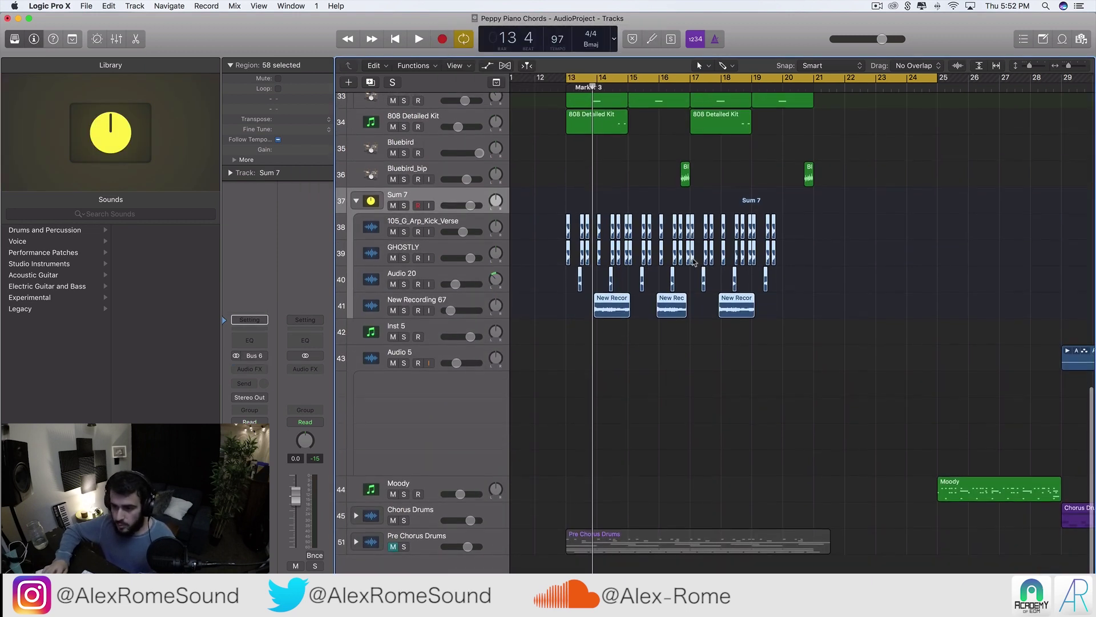
{"action": "left_click", "coordinate": [443, 234]}
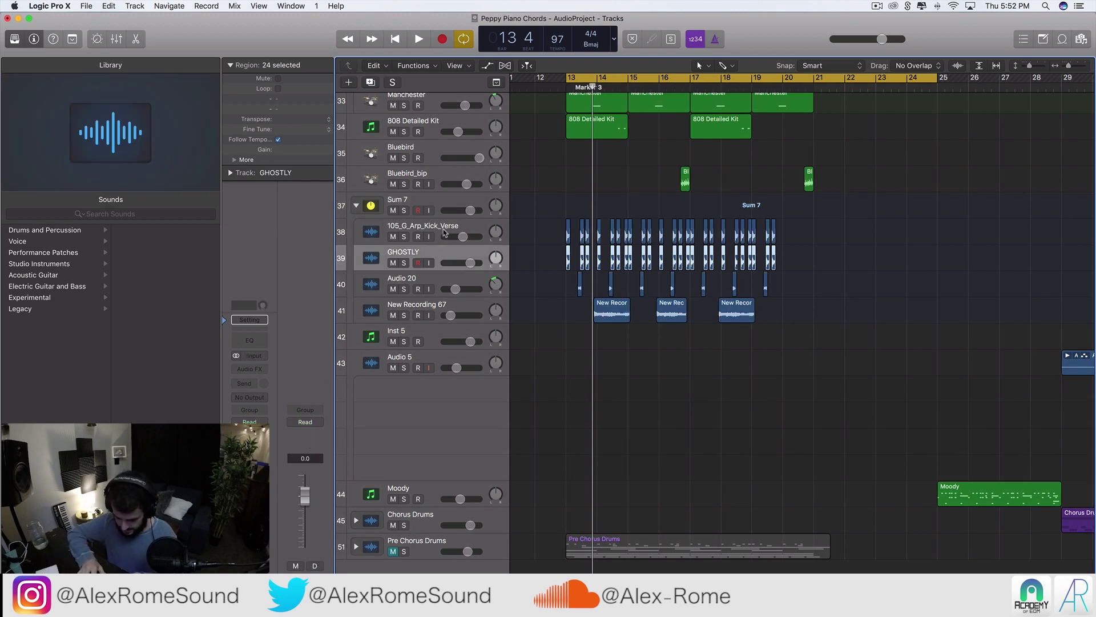
{"action": "double_click", "coordinate": [444, 228]}
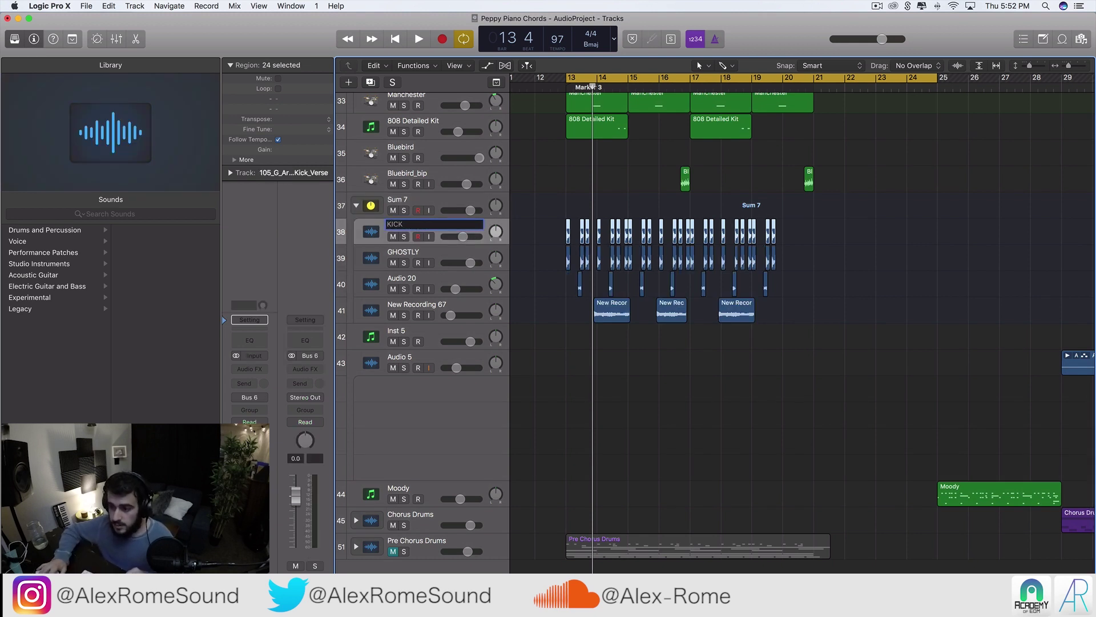
- Solo the New Recording 67 track, audition it, and unsolo it with its regions selected
{"action": "left_click", "coordinate": [403, 315]}
{"action": "key", "text": "space"}
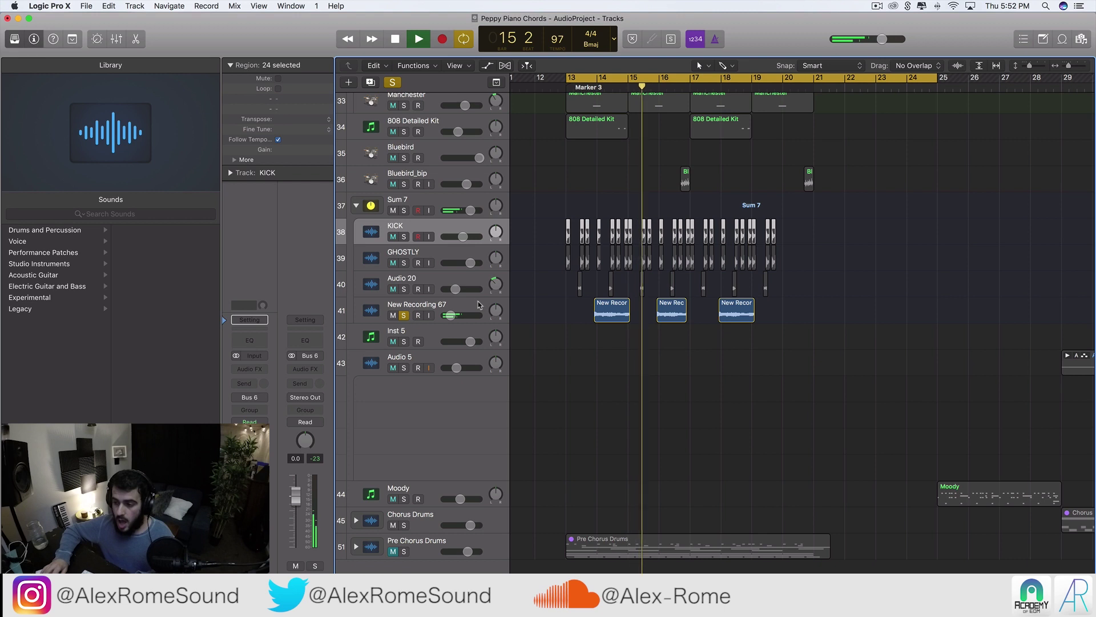
{"action": "key", "text": "space"}
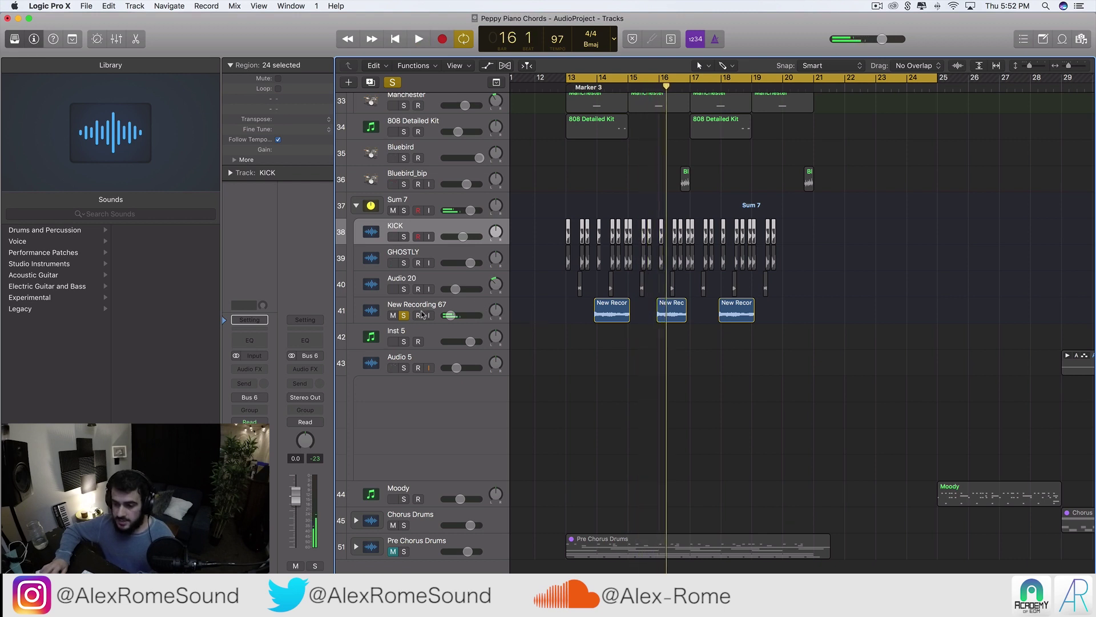
{"action": "left_click", "coordinate": [432, 306]}
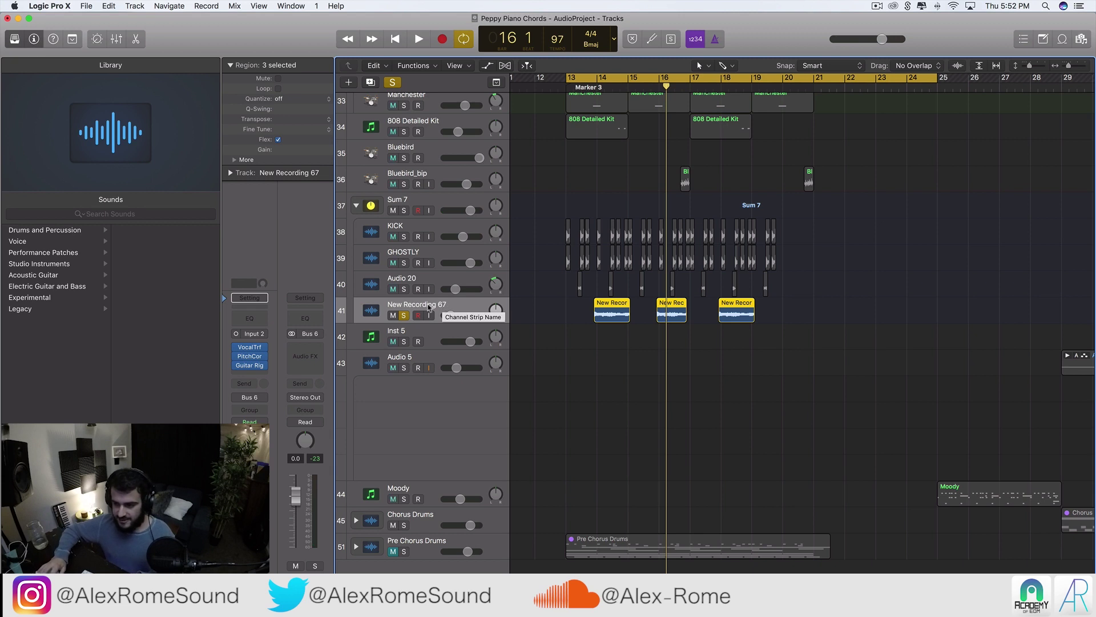
{"action": "left_click", "coordinate": [404, 315]}
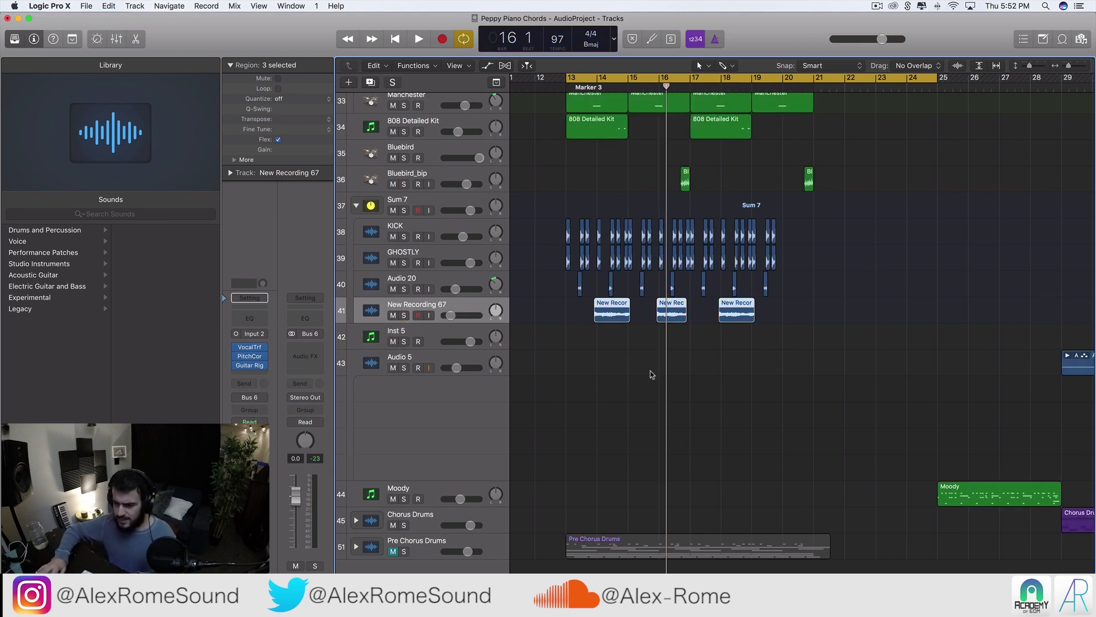
- Move the New Recording 67 track out of the Sum 7 stack and audition it solo and in the mix, cycling bars 13 to 21
{"action": "left_click_drag", "start_coordinate": [414, 309], "coordinate": [402, 202]}
{"action": "left_click", "coordinate": [404, 210]}
{"action": "left_click_drag", "start_coordinate": [608, 80], "coordinate": [814, 80]}
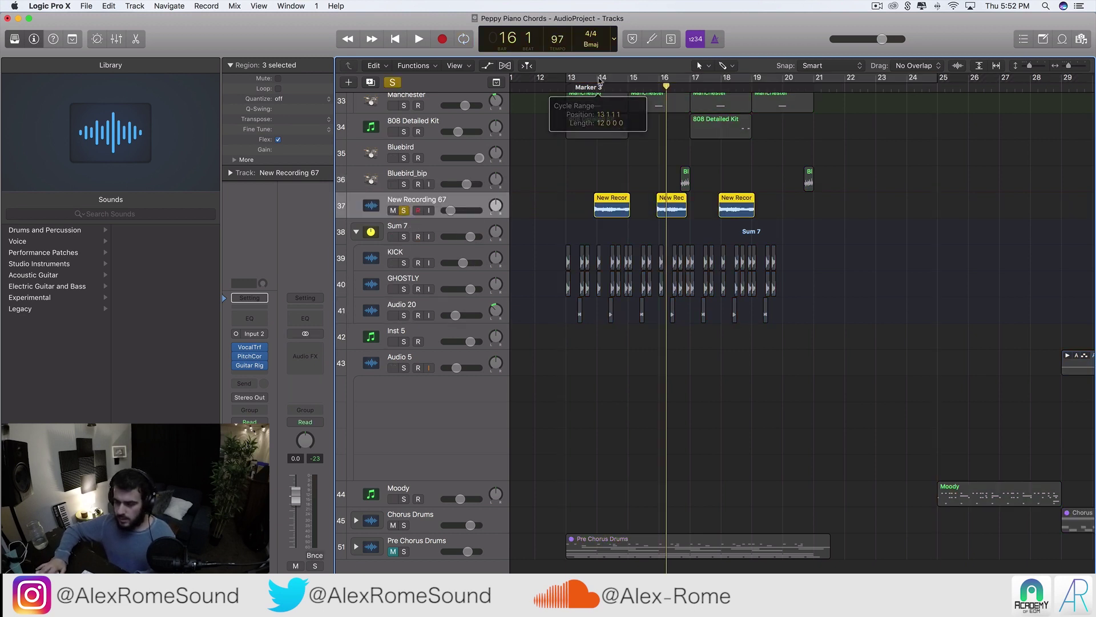
{"action": "key", "text": "space"}
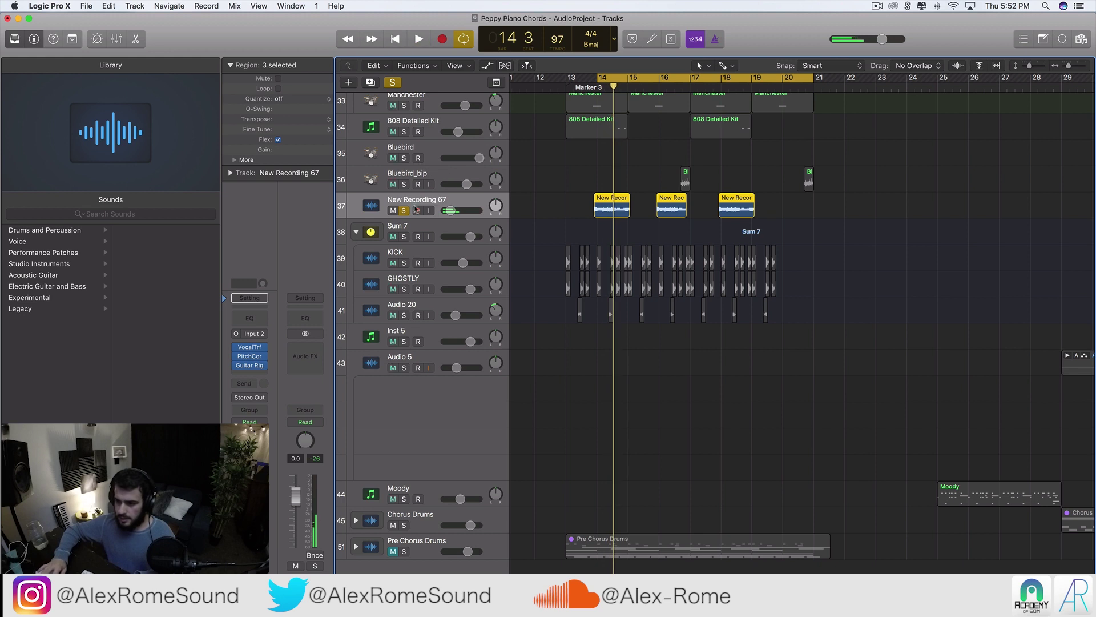
{"action": "key", "text": "s"}
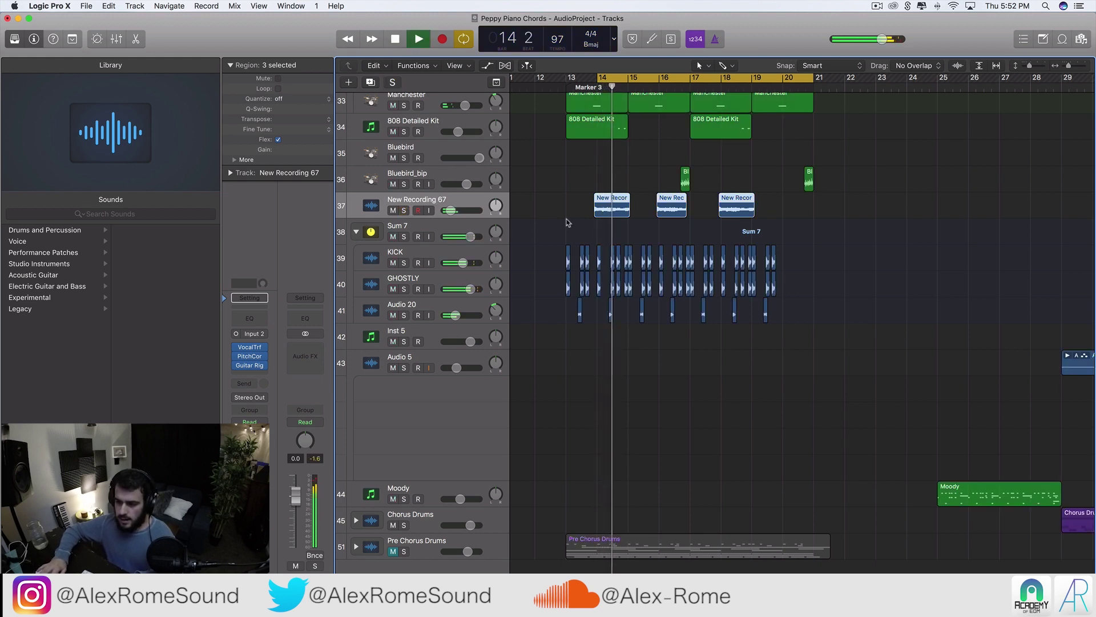
{"action": "left_click_drag", "start_coordinate": [568, 77], "coordinate": [813, 77]}
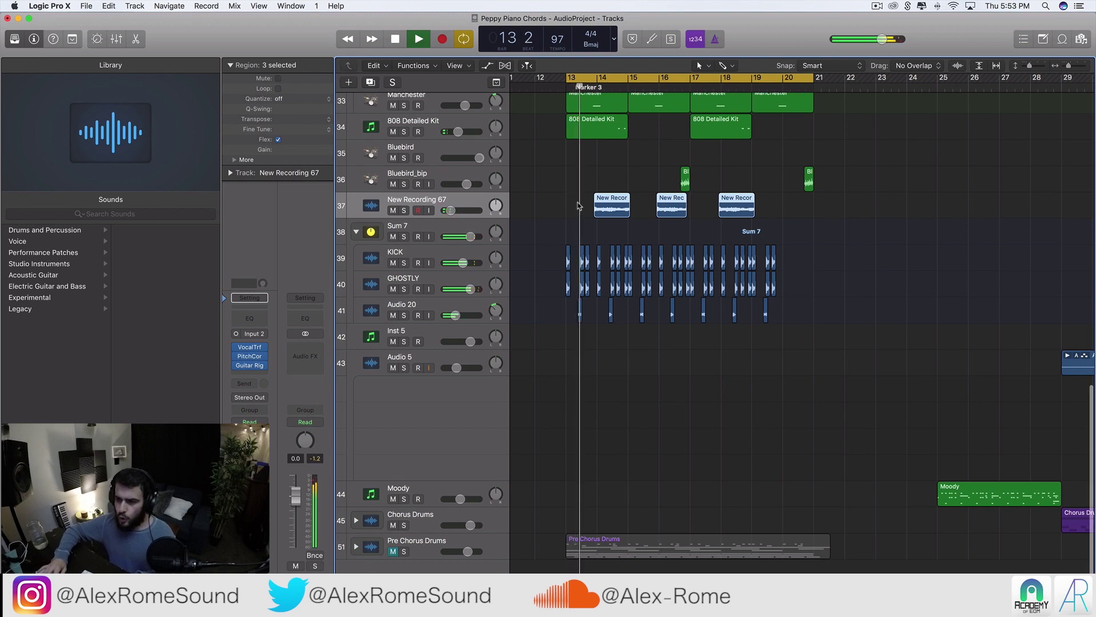
- Move the three New Recording 67 regions to start at bar 17 and audition them soloed with the cycle over bars 17 to 22
{"action": "scroll", "coordinate": [579, 205], "scroll_direction": "up", "scroll_amount": 2}
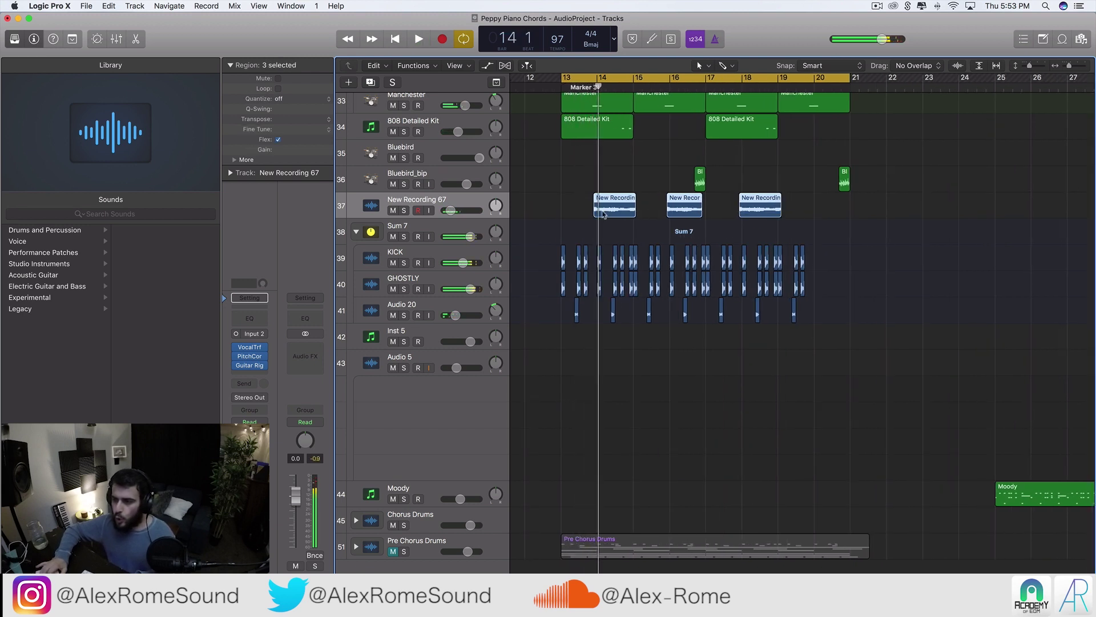
{"action": "left_click_drag", "start_coordinate": [609, 209], "coordinate": [723, 209]}
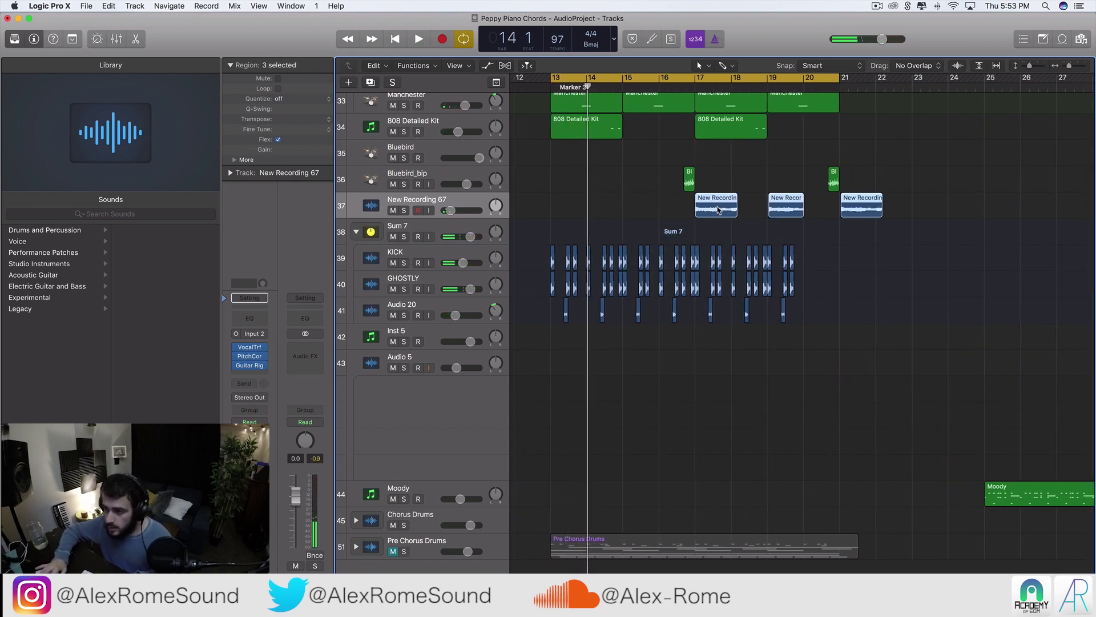
{"action": "scroll", "coordinate": [617, 73], "scroll_direction": "right", "scroll_amount": 5}
{"action": "left_click_drag", "start_coordinate": [617, 73], "coordinate": [790, 77]}
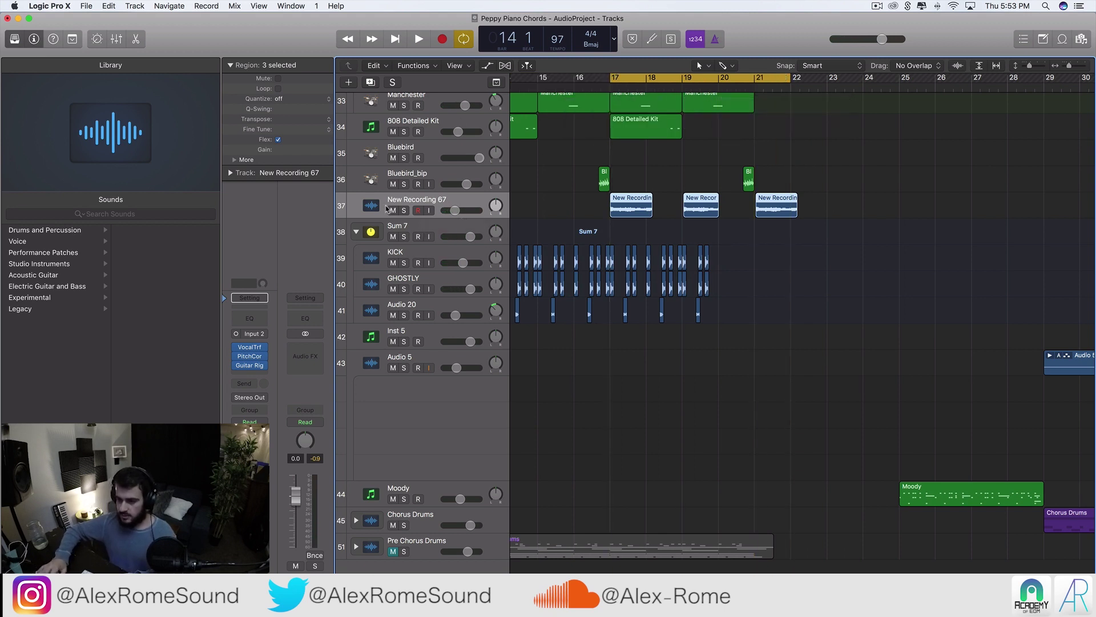
{"action": "left_click", "coordinate": [404, 211]}
{"action": "key", "text": "space"}
{"action": "left_click", "coordinate": [667, 223]}
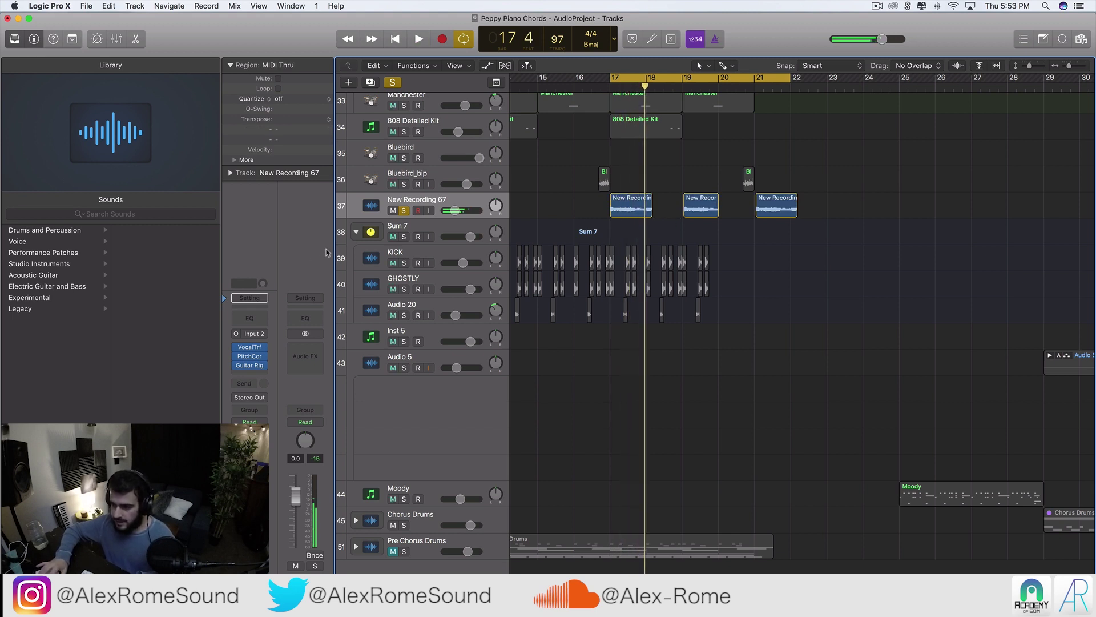
- Trim the first New Recording 67 region to half a bar from bar 17 and repeat it once up to bar 18
{"action": "mouse_move", "coordinate": [647, 213]}
{"action": "left_mouse_down"}
{"action": "mouse_move", "coordinate": [587, 214]}
{"action": "mouse_move", "coordinate": [639, 211]}
{"action": "left_mouse_up"}
{"action": "key", "text": "super+Right"}
{"action": "key", "text": "space"}
{"action": "key", "text": "space"}
{"action": "key", "text": "Delete"}
{"action": "left_click_drag", "start_coordinate": [558, 212], "coordinate": [583, 219]}
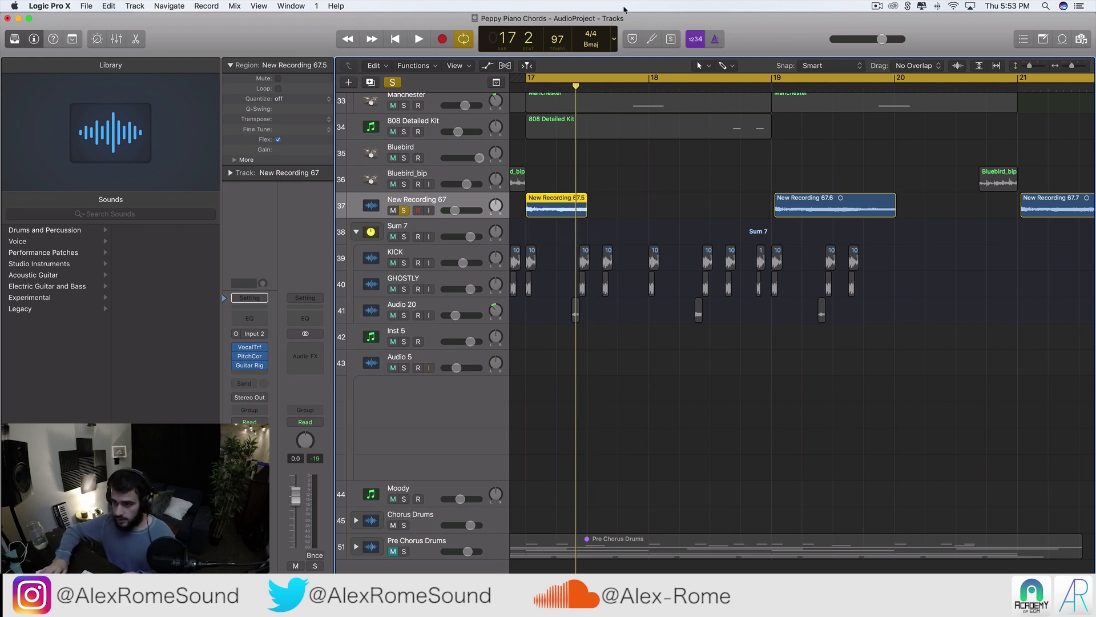
{"action": "left_click", "coordinate": [588, 87]}
{"action": "key", "text": "super+r"}
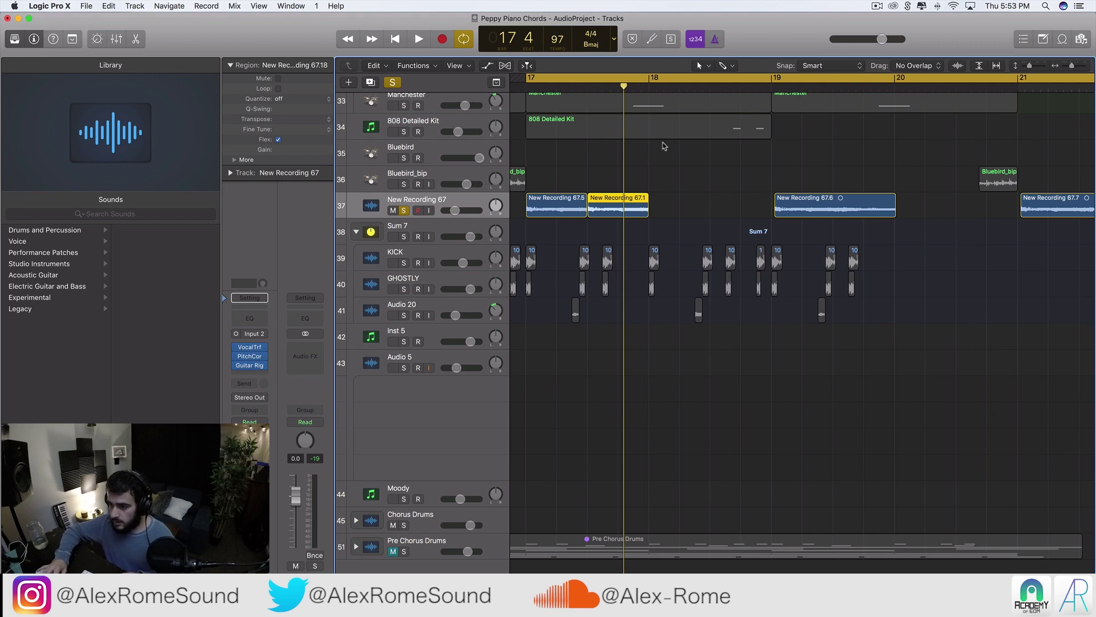
- Delete the two remaining long New Recording 67 regions at bars 19 and 21
{"action": "key", "text": "super+Left"}
{"action": "left_click_drag", "start_coordinate": [662, 208], "coordinate": [828, 211]}
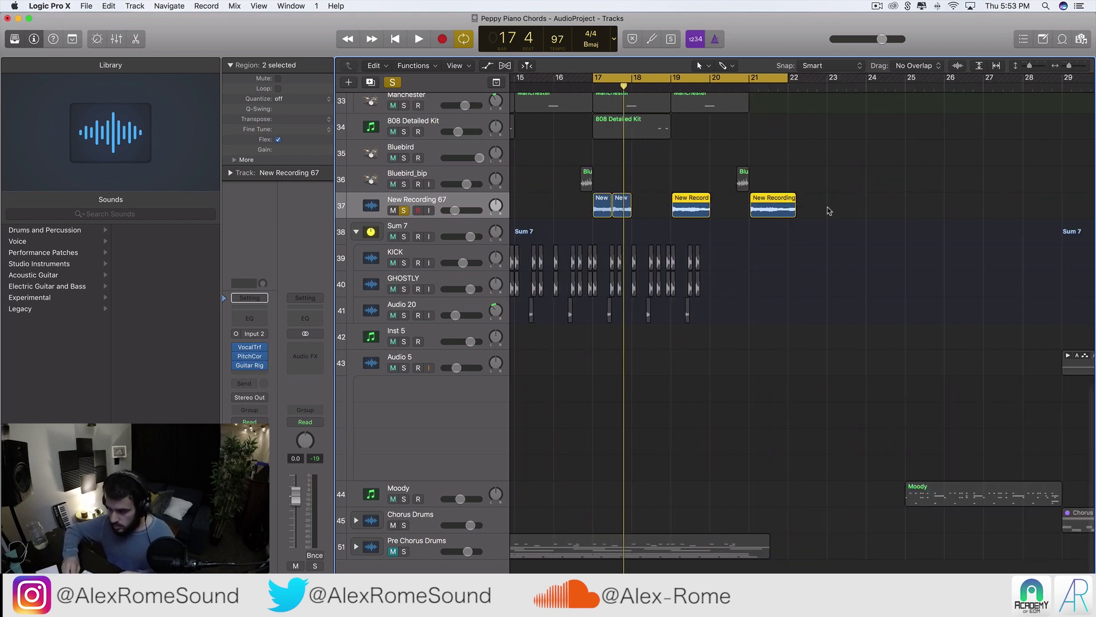
{"action": "key", "text": "Delete"}
- Audition the two half-bar regions, try to duplicate the pair after them, and undo the misplaced copies
{"action": "key", "text": "space"}
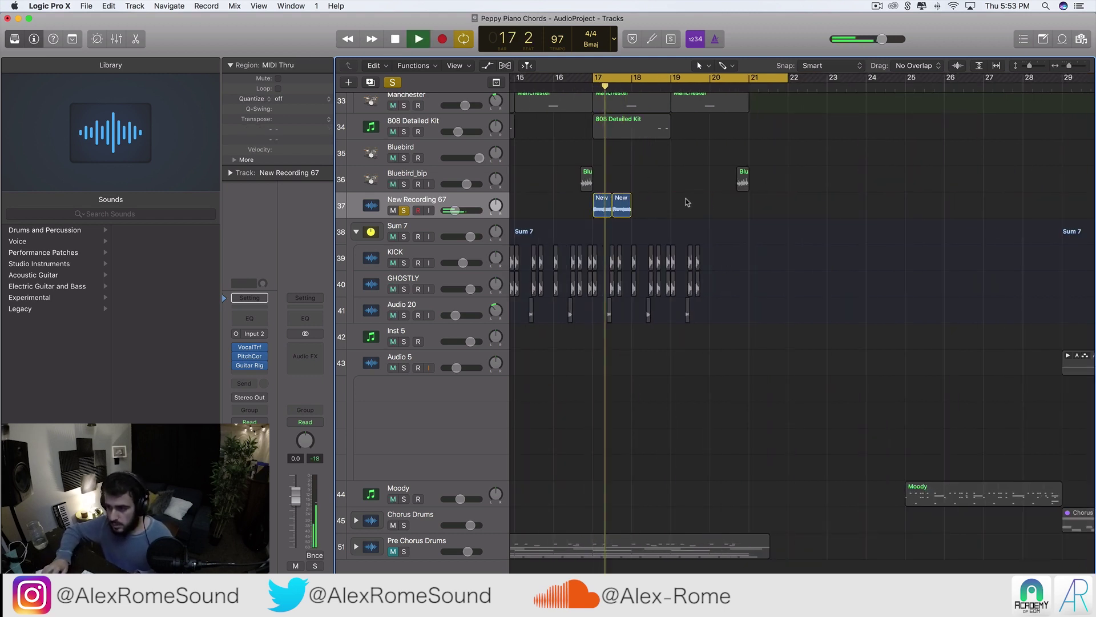
{"action": "key", "text": "space"}
{"action": "left_click_drag", "start_coordinate": [667, 207], "coordinate": [644, 210]}
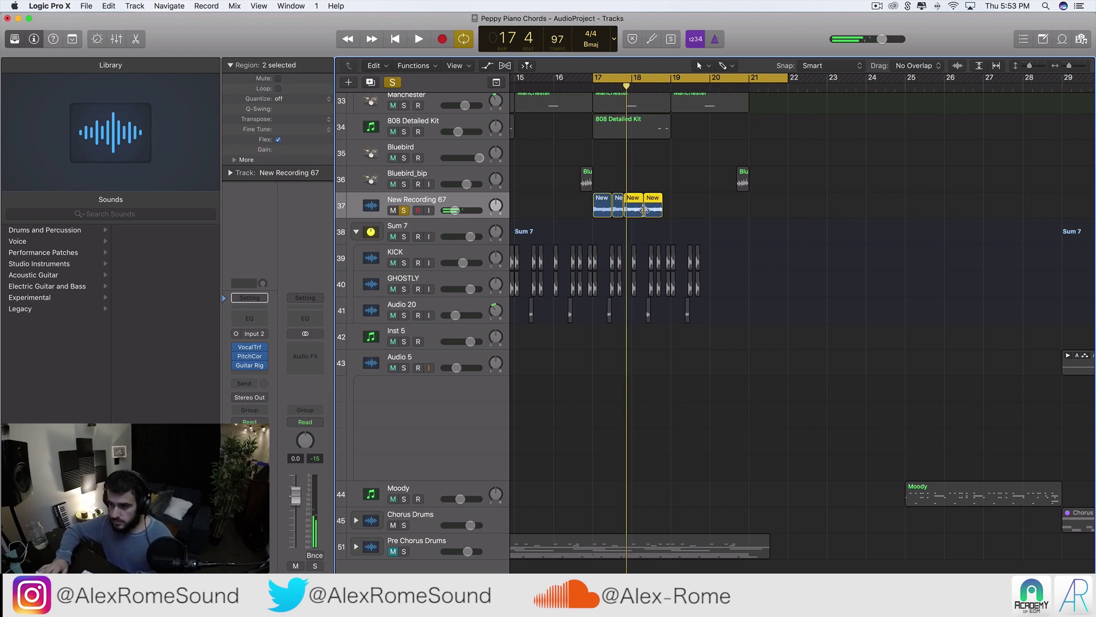
{"action": "left_click", "coordinate": [104, 5]}
{"action": "left_click", "coordinate": [126, 17]}
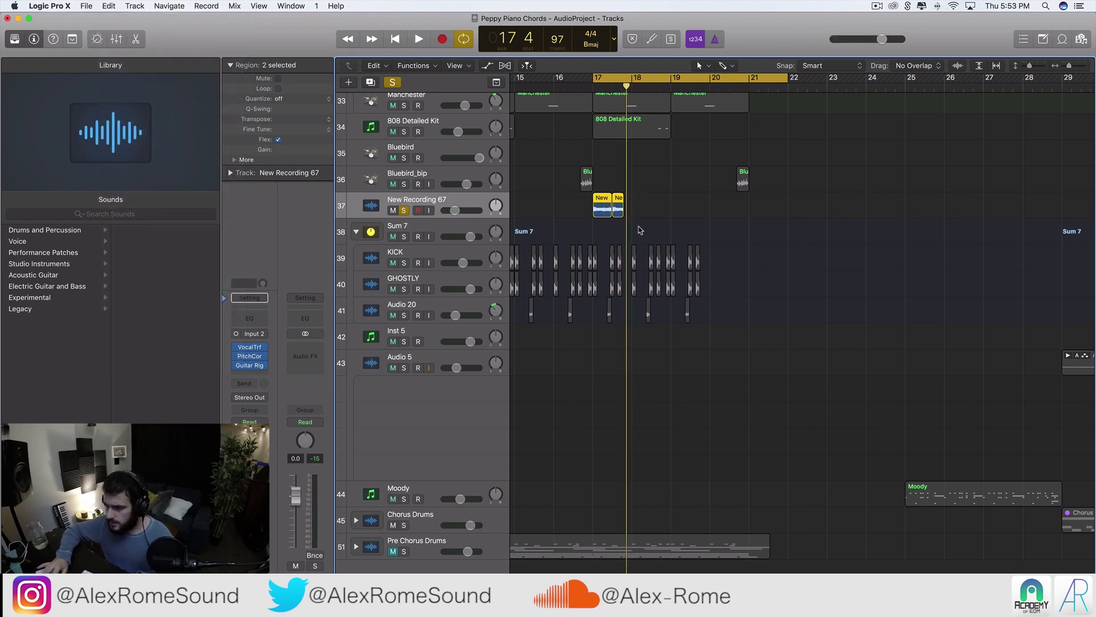
- Extend the end of the second half-bar New Recording 67 region to bar 18
{"action": "scroll", "coordinate": [640, 230], "scroll_direction": "up", "scroll_amount": 5}
{"action": "scroll", "coordinate": [708, 230], "scroll_direction": "right", "scroll_amount": 3}
{"action": "left_click", "coordinate": [734, 209]}
{"action": "left_click_drag", "start_coordinate": [733, 209], "coordinate": [787, 215]}
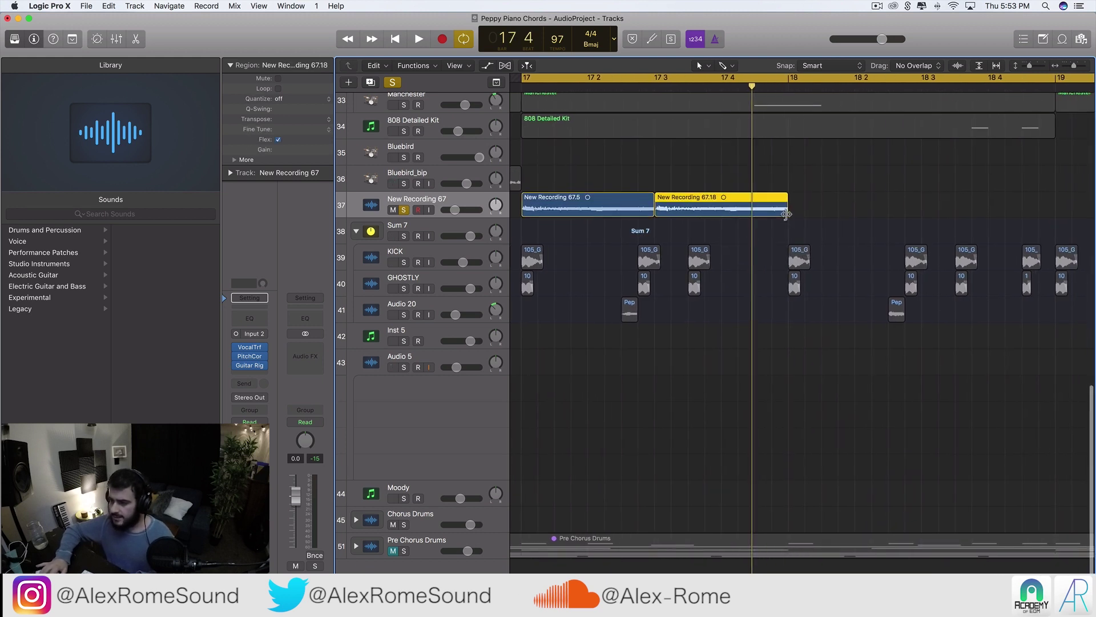
- Duplicate the pair of half-bar New Recording 67 regions repeatedly from bar 18 until they fill up to bar 21
{"action": "scroll", "coordinate": [788, 211], "scroll_direction": "down", "scroll_amount": 3}
{"action": "left_click", "coordinate": [664, 206], "text": "shift"}
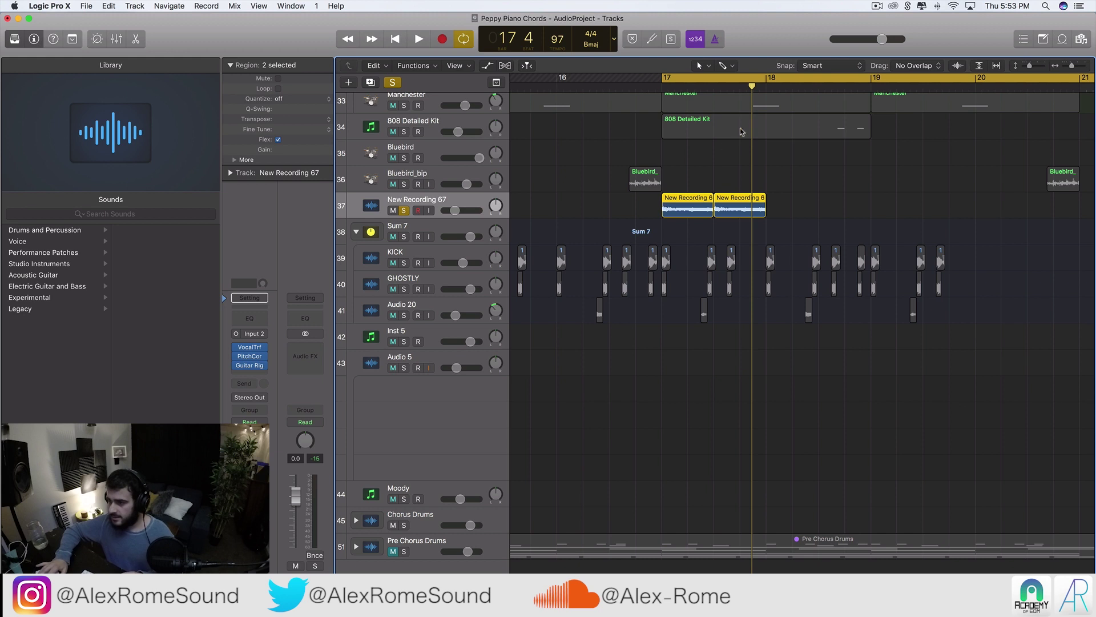
{"action": "left_click", "coordinate": [767, 86]}
{"action": "key", "text": "super+v"}
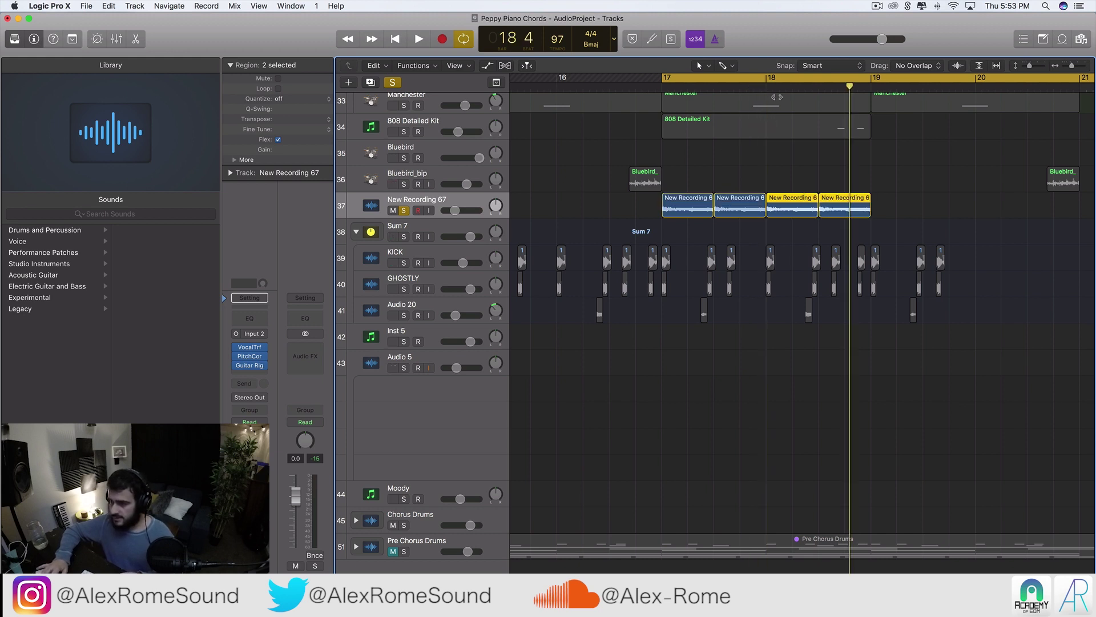
{"action": "left_click", "coordinate": [847, 87]}
{"action": "key", "text": "super+r"}
{"action": "key", "text": "super+r"}
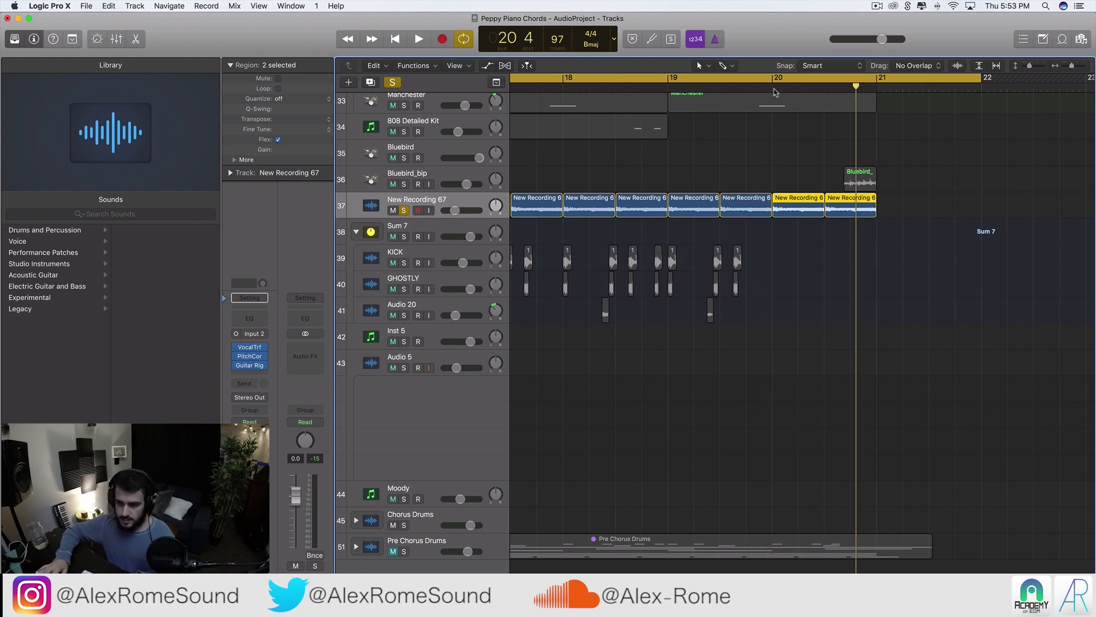
- Play the repeated New Recording 67 regions and compare the sound with Guitar Rig bypassed
{"action": "key", "text": "space"}
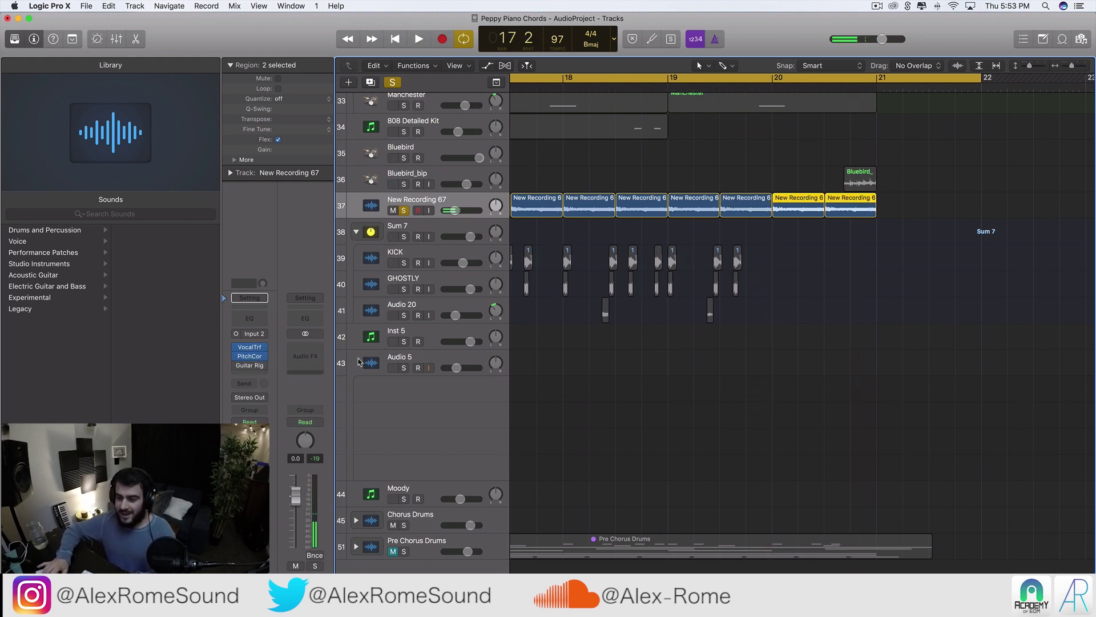
{"action": "scroll", "coordinate": [580, 347], "scroll_direction": "left", "scroll_amount": 5}
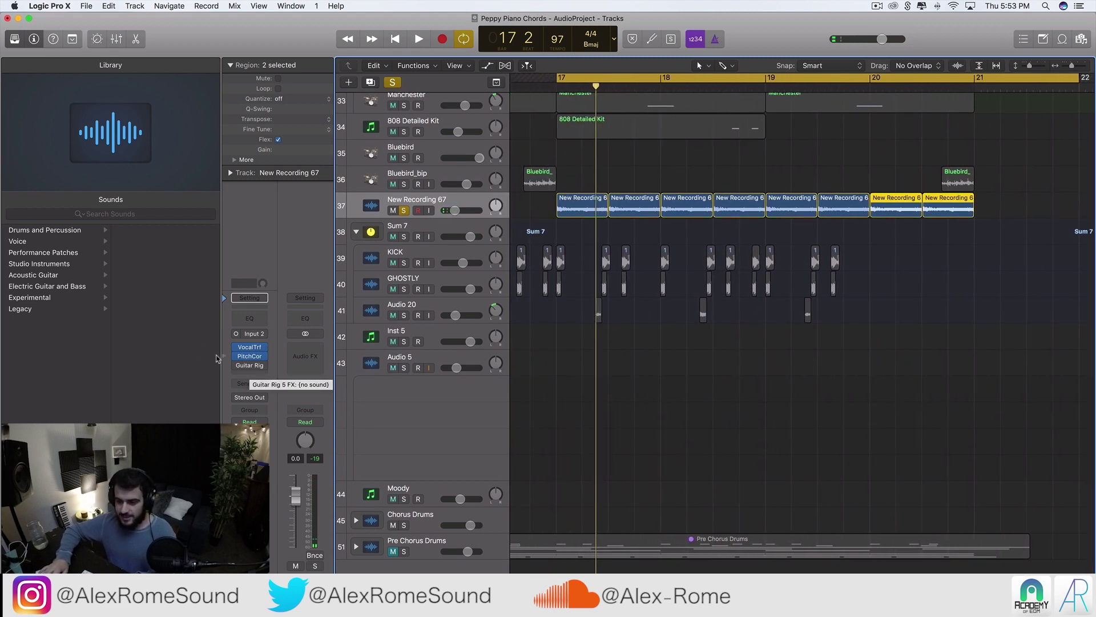
{"action": "mouse_move", "coordinate": [236, 367]}
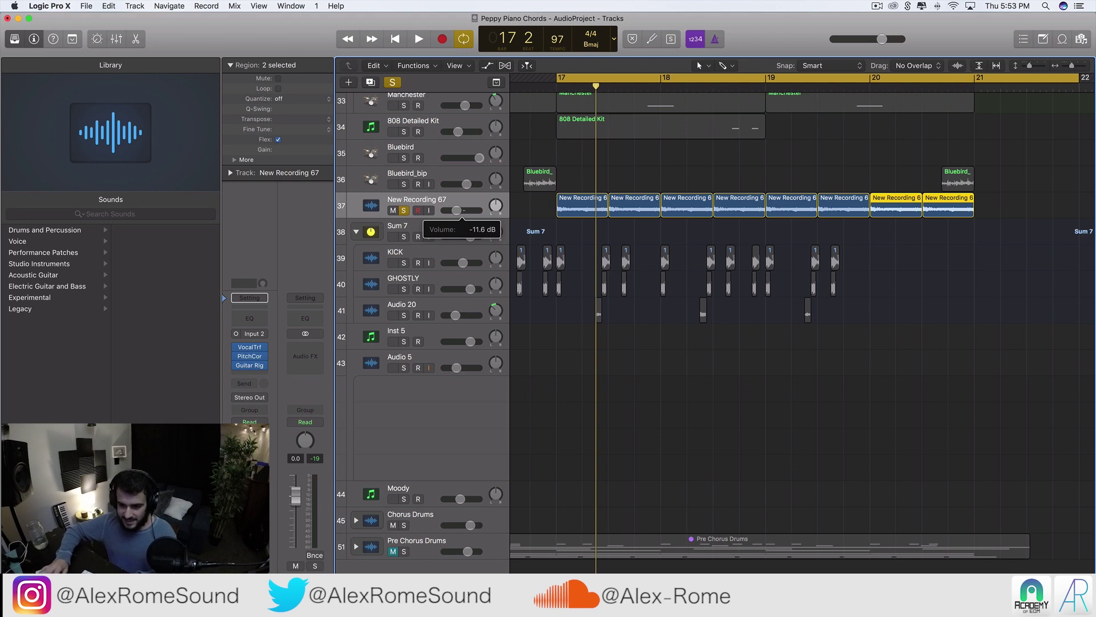
- Add a Channel EQ to New Recording 67 and set its low cut to about 610 Hz at 48 dB/Oct, auditioning it in playback
{"action": "left_click", "coordinate": [257, 317]}
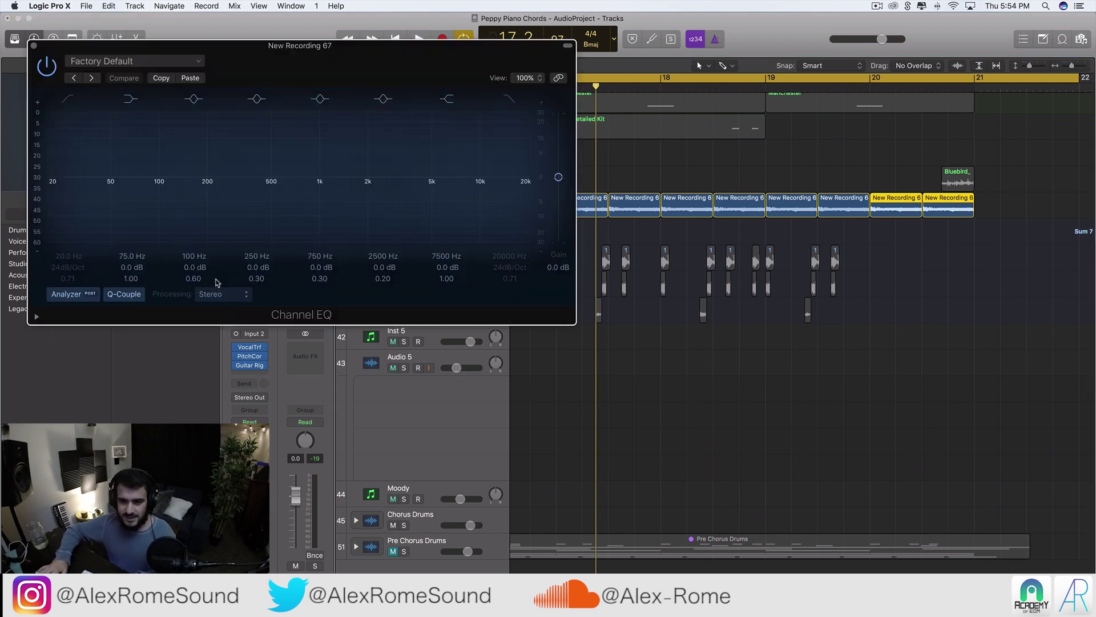
{"action": "left_click_drag", "start_coordinate": [62, 189], "coordinate": [188, 237]}
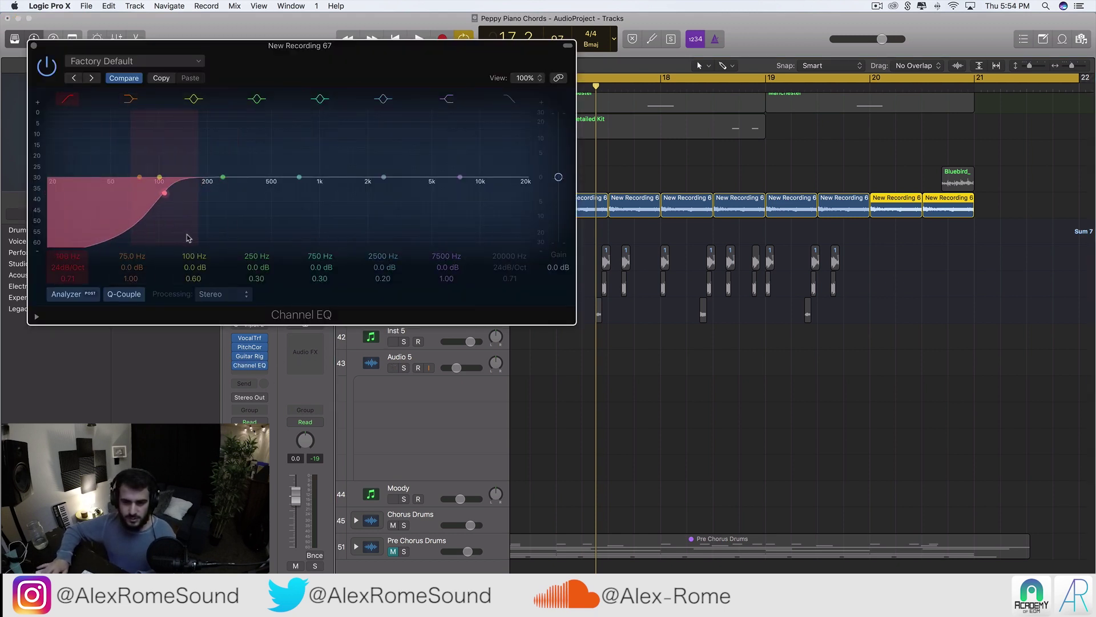
{"action": "left_click_drag", "start_coordinate": [51, 270], "coordinate": [50, 268]}
{"action": "left_click_drag", "start_coordinate": [146, 229], "coordinate": [253, 232]}
{"action": "key", "text": "space"}
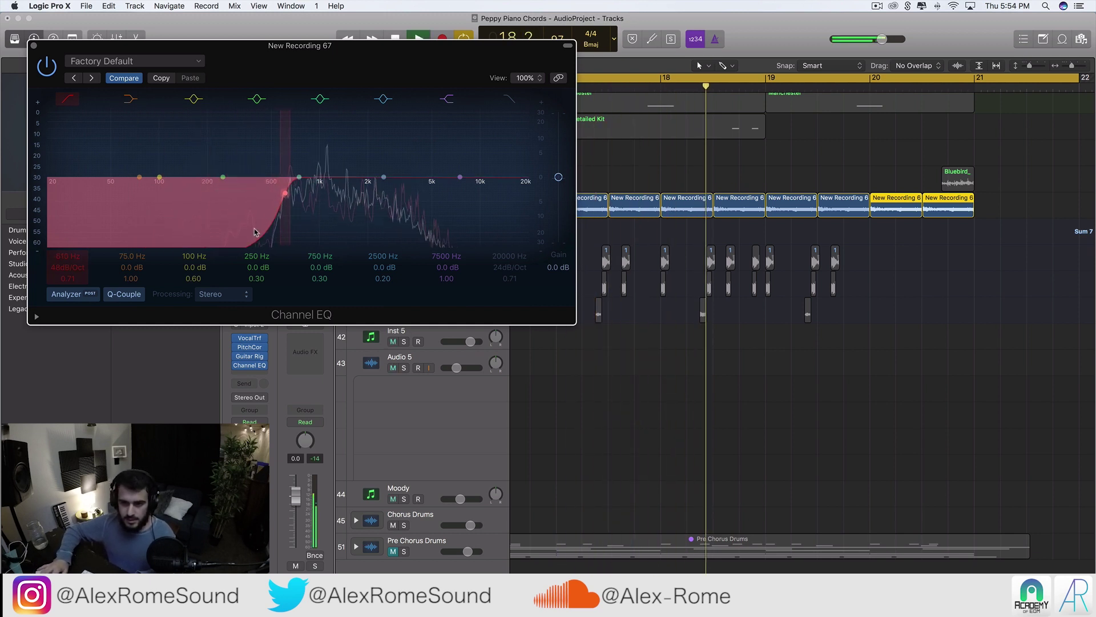
- Close the Channel EQ window and open Guitar Rig on the New Recording 67 track to audition the loop
{"action": "key", "text": "space"}
{"action": "left_click", "coordinate": [33, 45]}
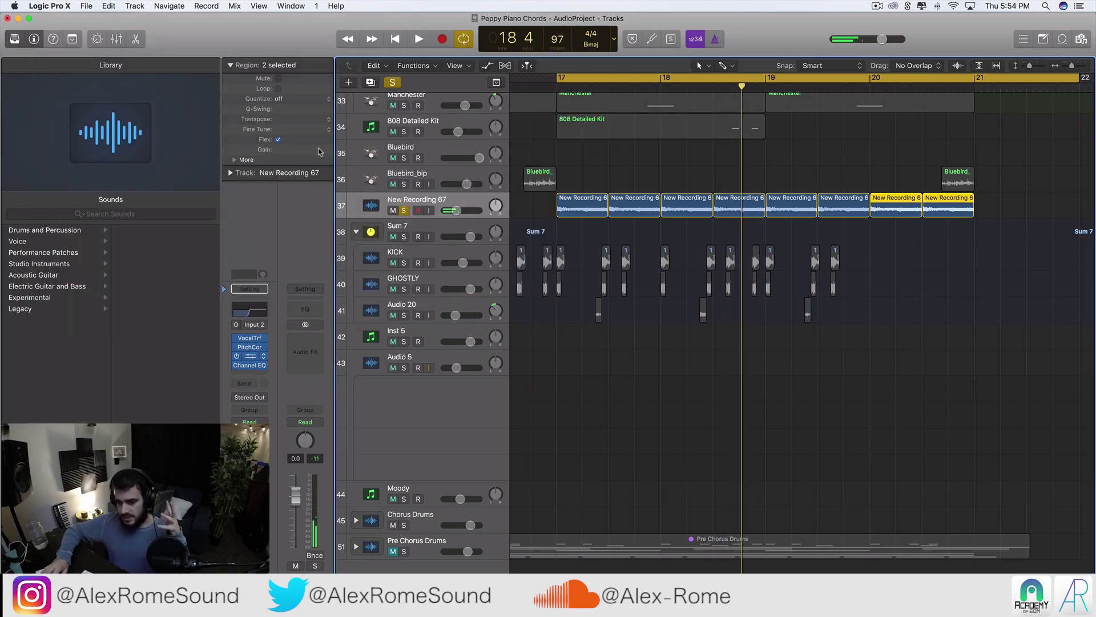
{"action": "key", "text": "v"}
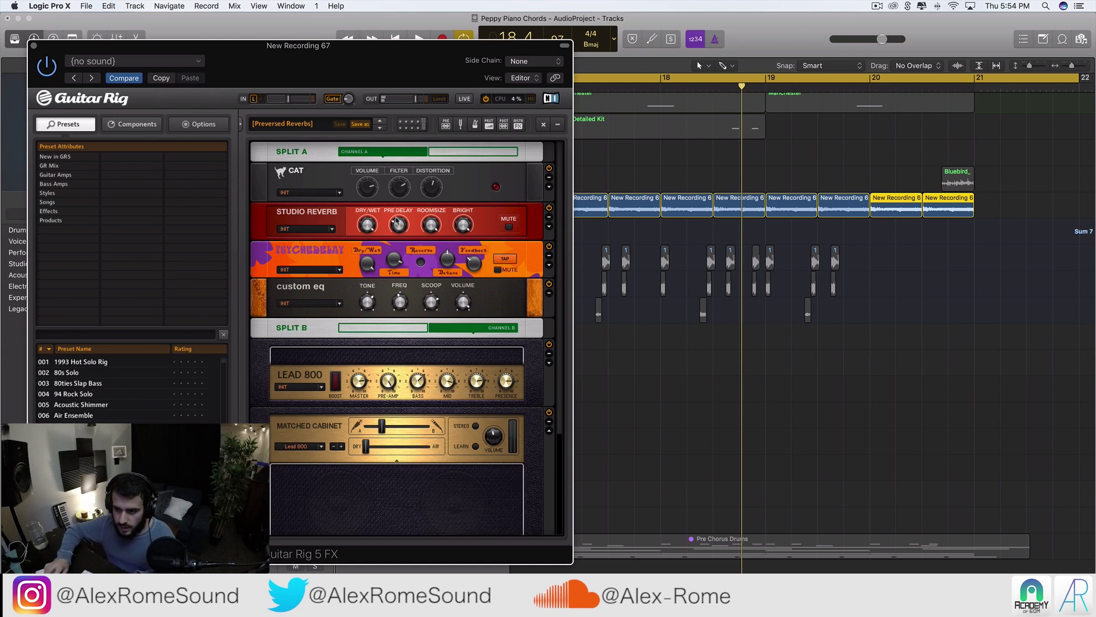
{"action": "key", "text": "space"}
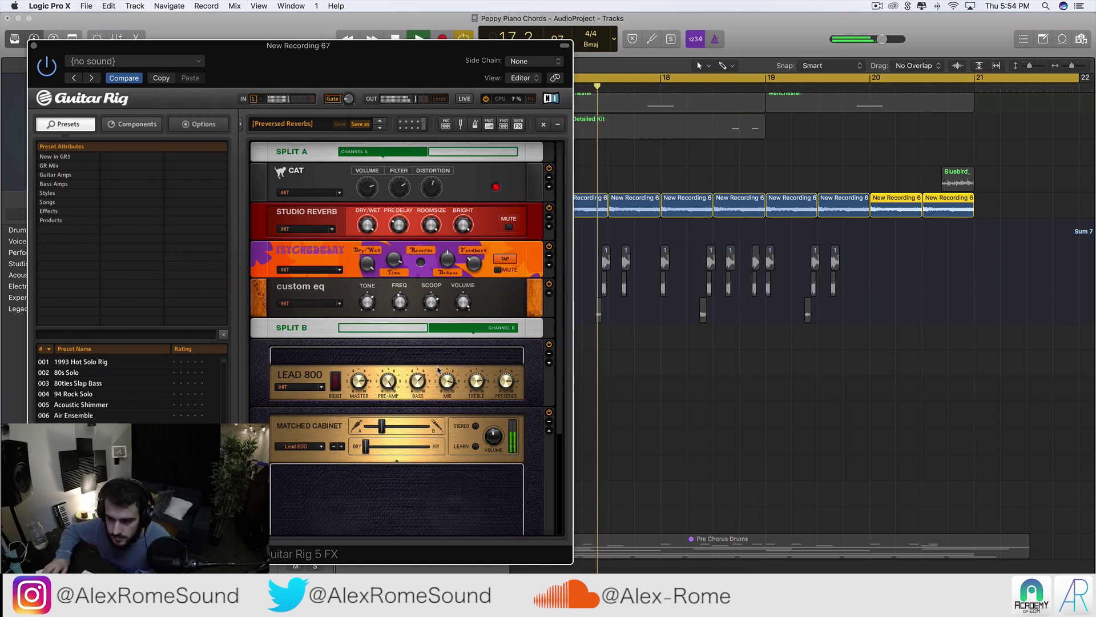
{"action": "key", "text": "space"}
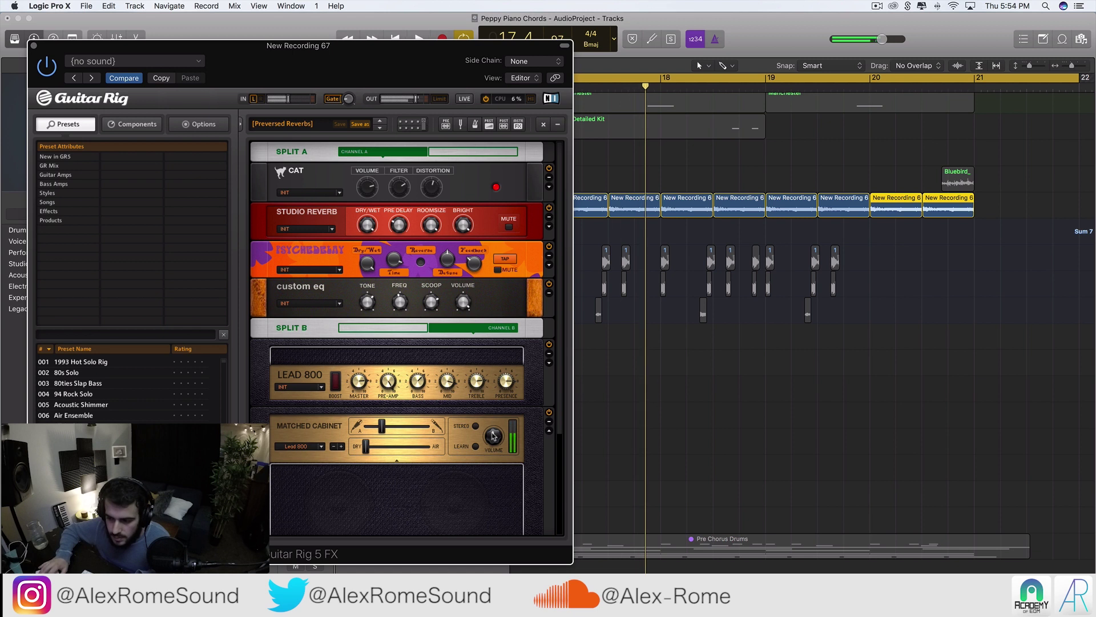
{"action": "key", "text": "space"}
- Compare the sound with Guitar Rig's Matched Cabinet and Lead 800 modules bypassed and enabled
{"action": "left_click", "coordinate": [549, 412]}
{"action": "left_click", "coordinate": [549, 413]}
{"action": "key", "text": "space"}
{"action": "left_click", "coordinate": [549, 345]}
{"action": "key", "text": "space"}
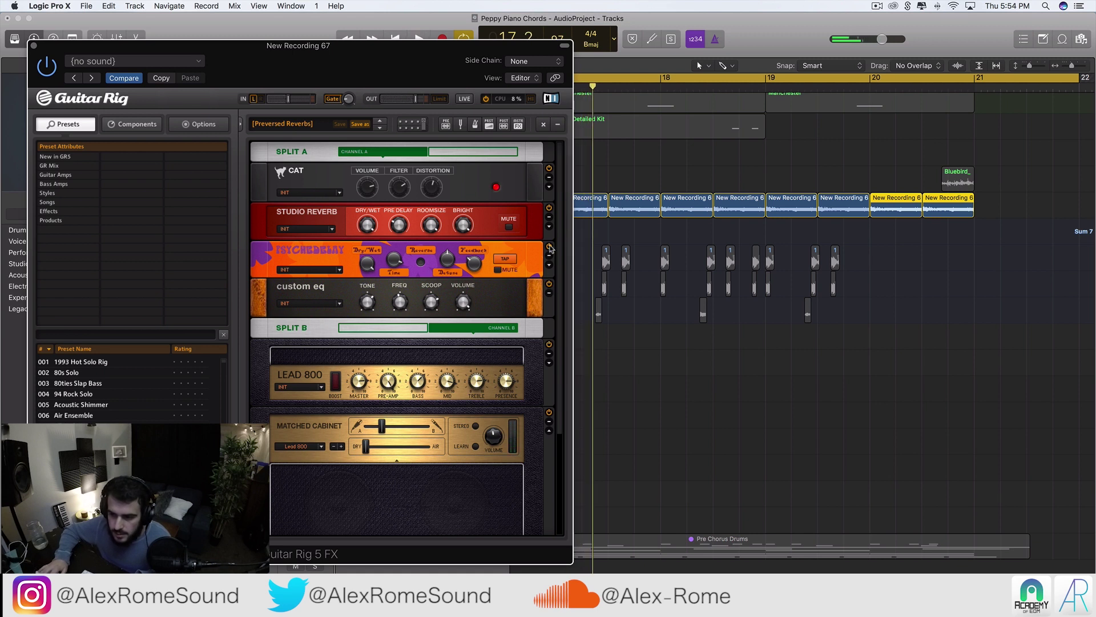
- Audition the loop repeatedly through Guitar Rig's Psychedelay, Studio Reverb and Cat modules, and close the plug-in window
{"action": "key", "text": "space"}
{"action": "key", "text": "space"}
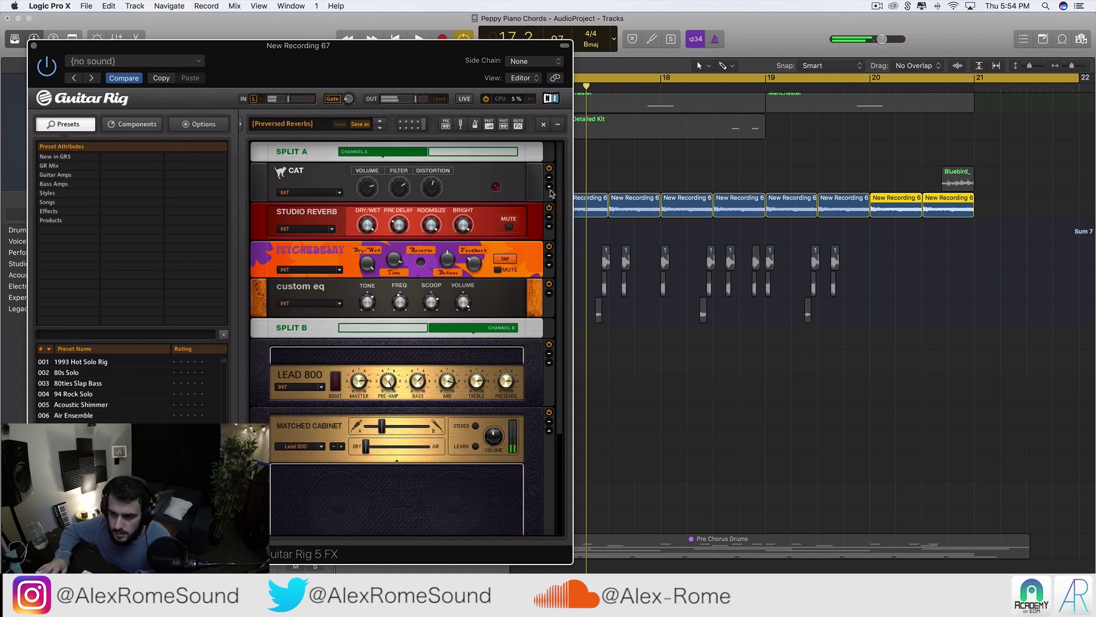
{"action": "key", "text": "space"}
{"action": "key", "text": "space"}
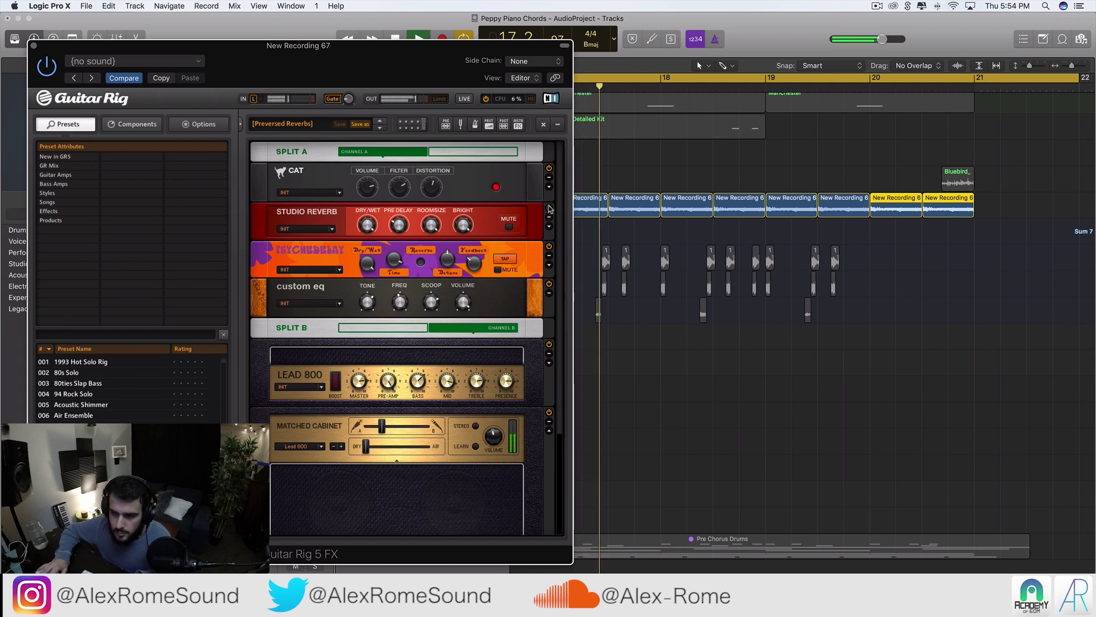
{"action": "key", "text": "space"}
{"action": "key", "text": "space"}
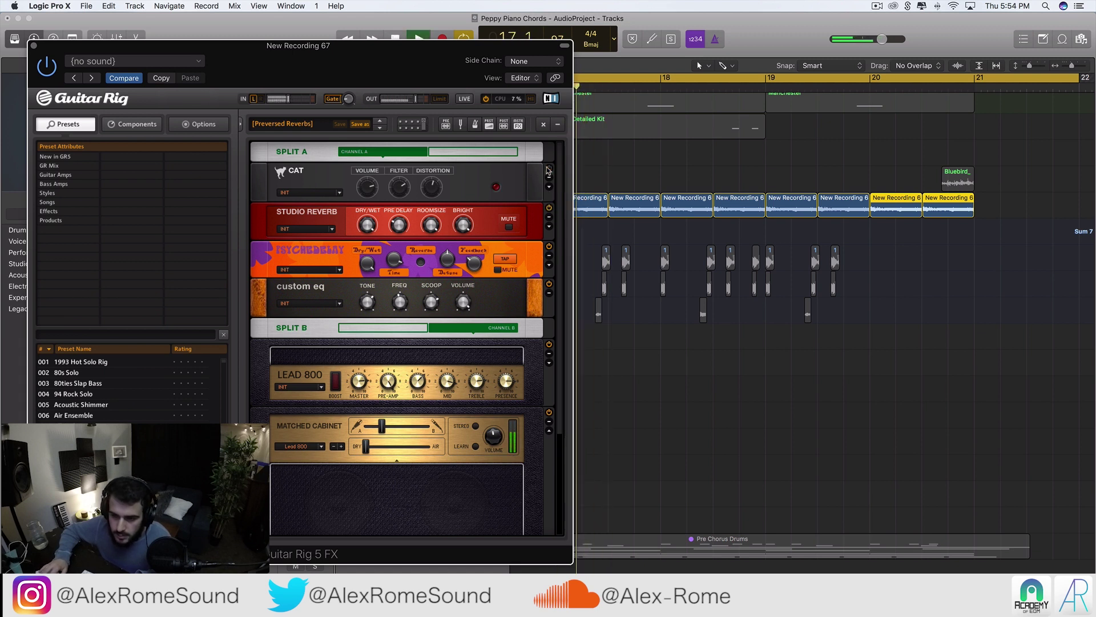
{"action": "key", "text": "space"}
{"action": "key", "text": "space"}
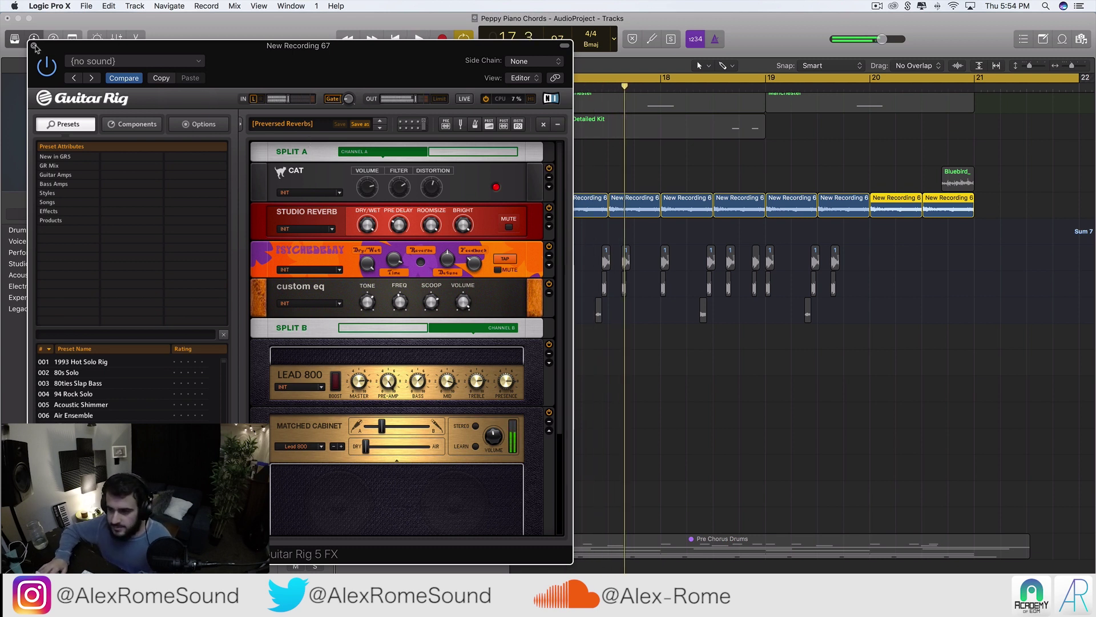
{"action": "left_click", "coordinate": [34, 46]}
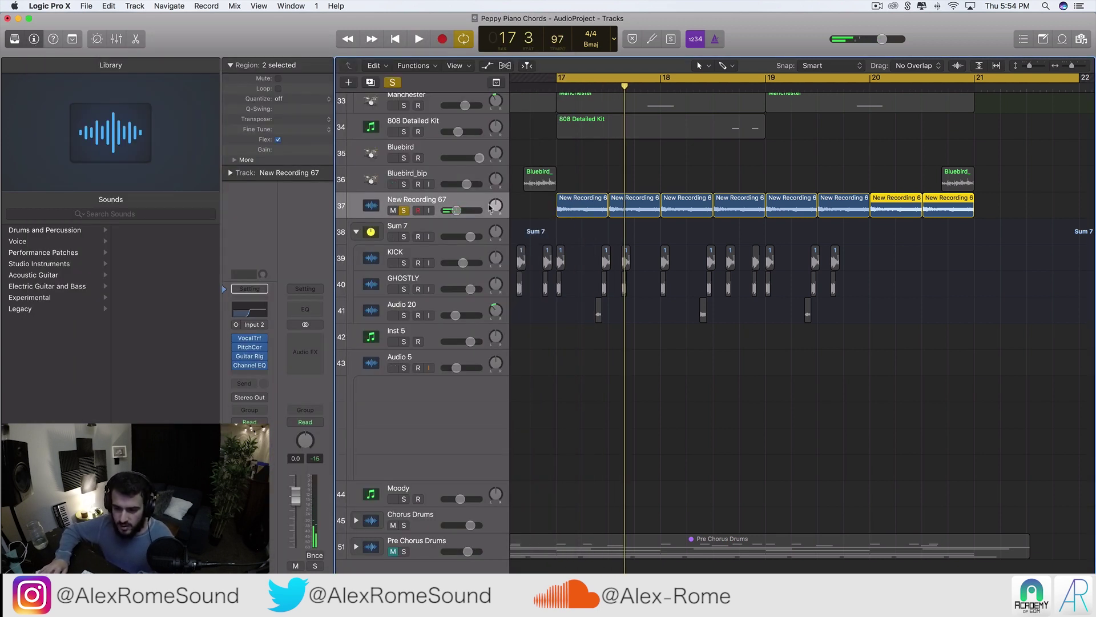
{"action": "left_click", "coordinate": [257, 374]}
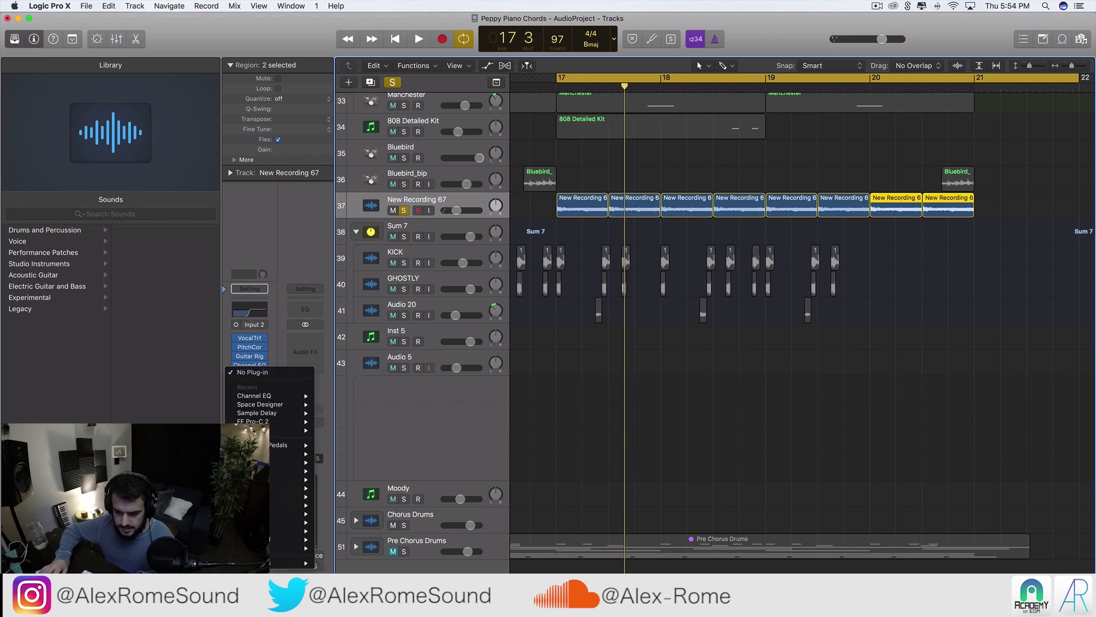
{"action": "mouse_move", "coordinate": [291, 515]}
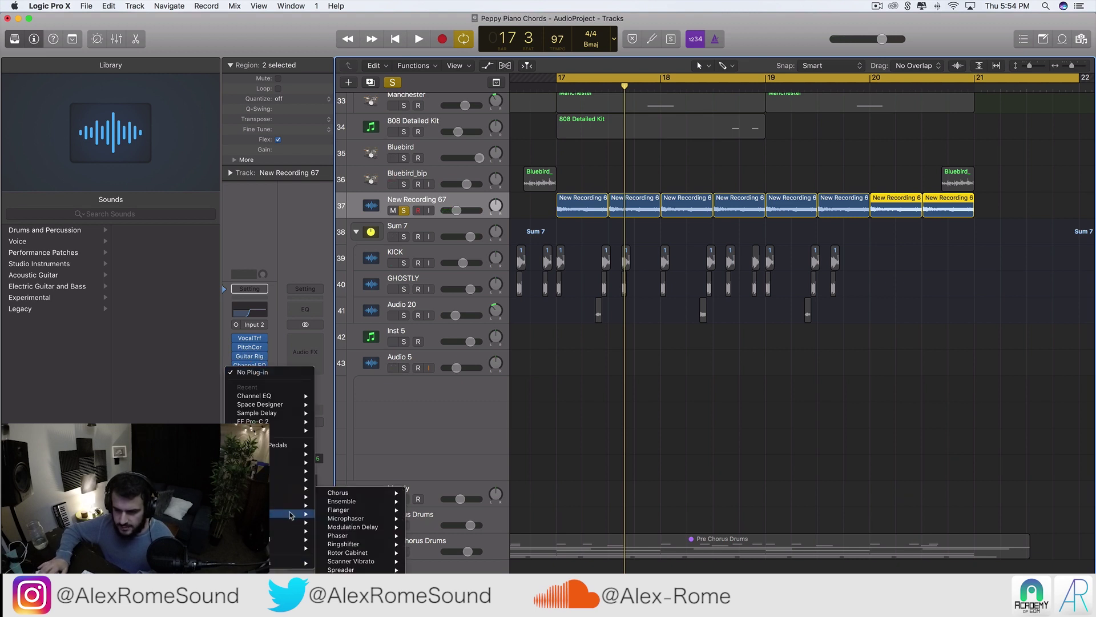
{"action": "left_click", "coordinate": [641, 405]}
{"action": "left_click", "coordinate": [548, 406]}
{"action": "scroll", "coordinate": [544, 407], "scroll_direction": "down", "scroll_amount": 5}
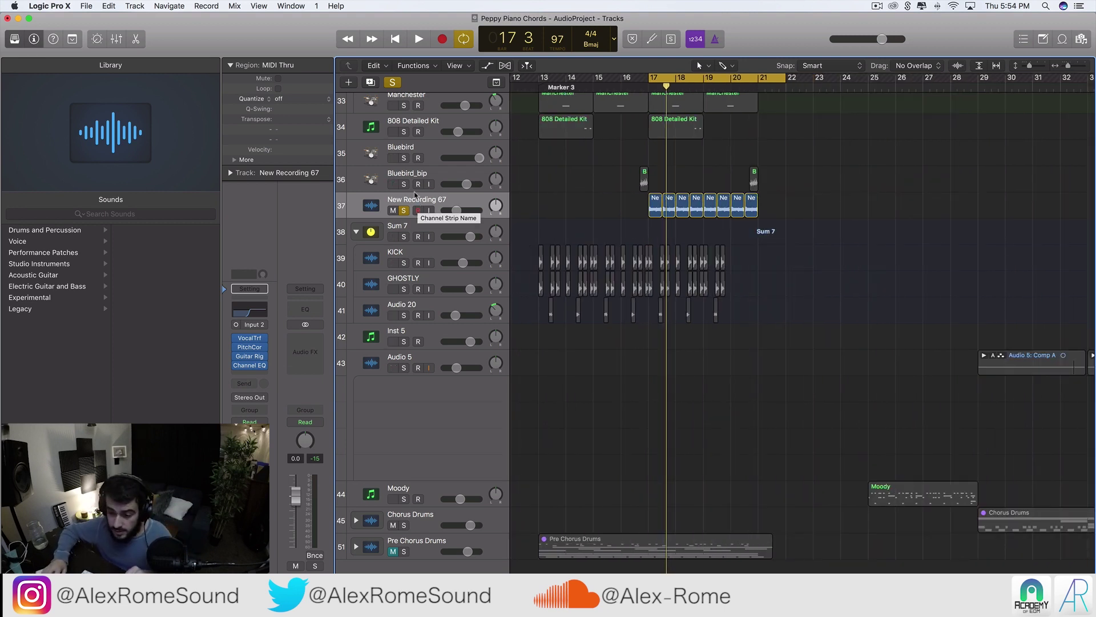
- Insert a Direction Mixer after the Channel EQ on the New Recording 67 track
{"action": "left_click", "coordinate": [261, 374]}
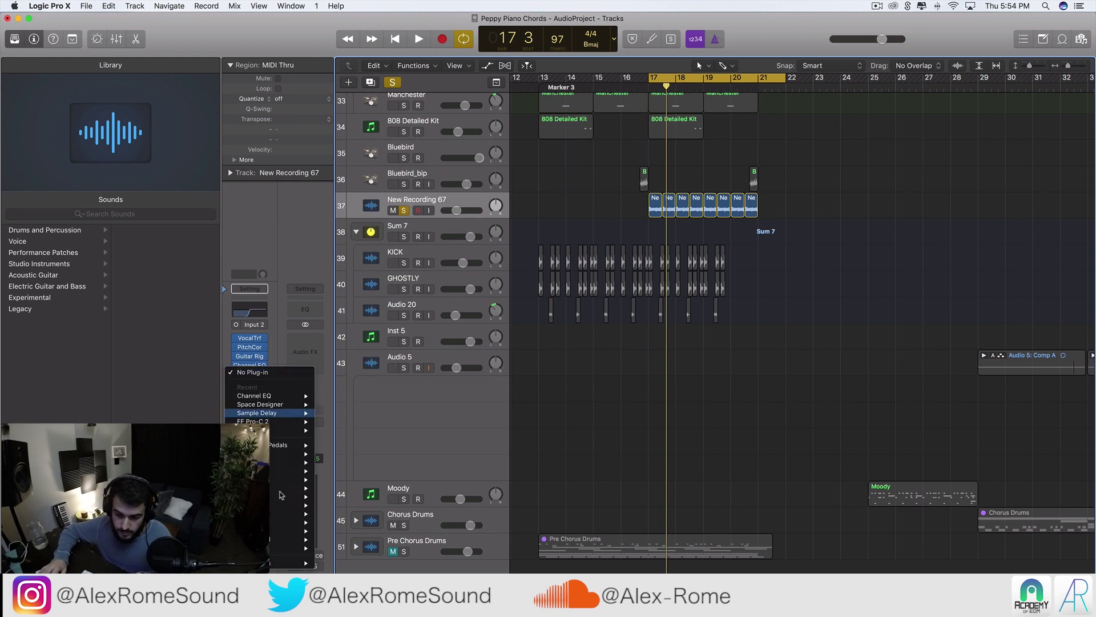
{"action": "mouse_move", "coordinate": [290, 499]}
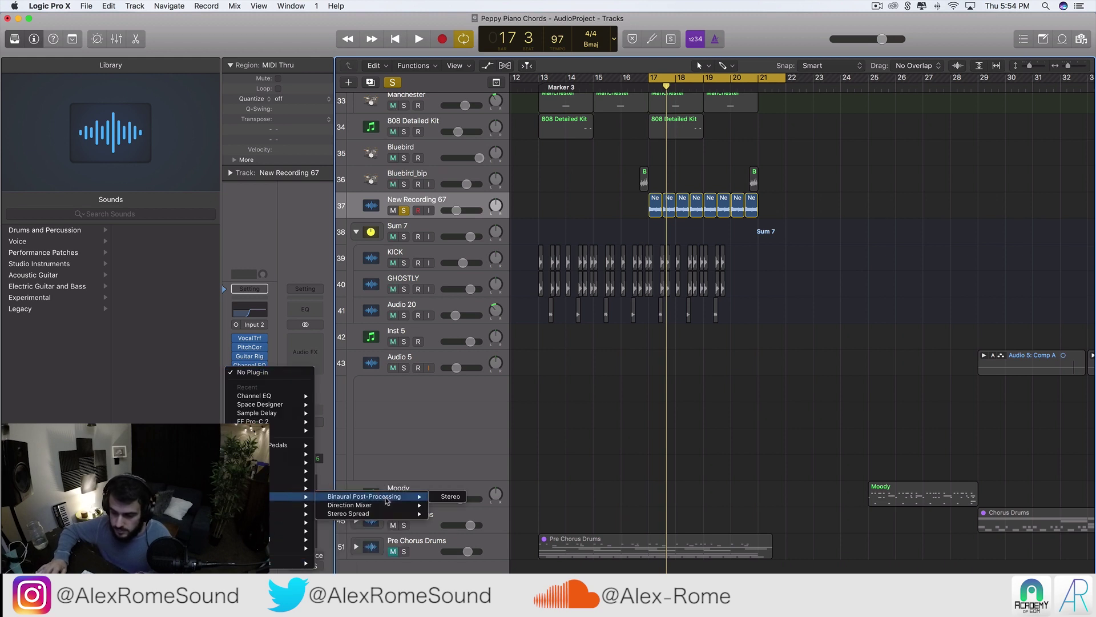
{"action": "mouse_move", "coordinate": [387, 507]}
{"action": "left_click", "coordinate": [450, 506]}
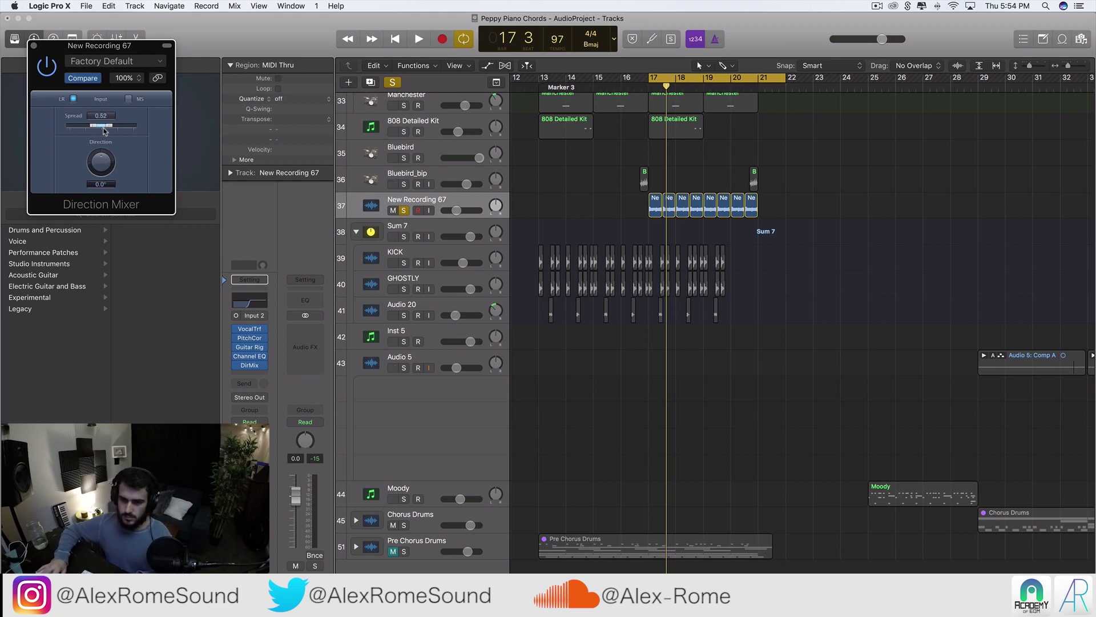
- Narrow the Direction Mixer's spread to 0.30 while the loop plays, and close its window
{"action": "key", "text": "space"}
{"action": "left_click_drag", "start_coordinate": [105, 127], "coordinate": [106, 129]}
{"action": "key", "text": "space"}
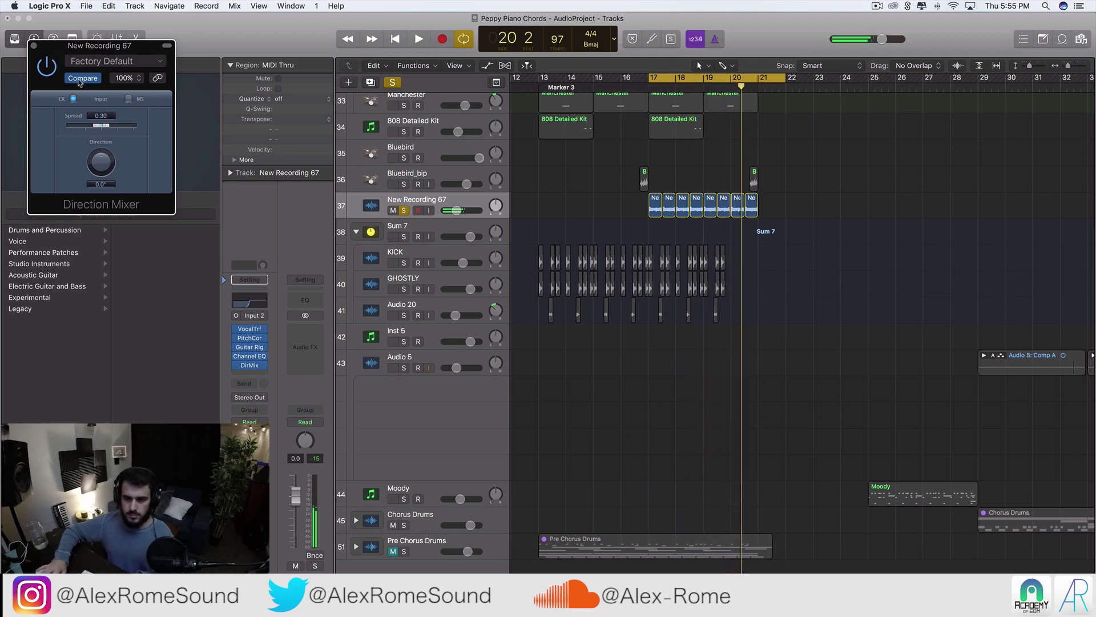
{"action": "left_click", "coordinate": [34, 46]}
- Audition the track and set the Direction Mixer's spread to 0.00, closing its window
{"action": "key", "text": "space"}
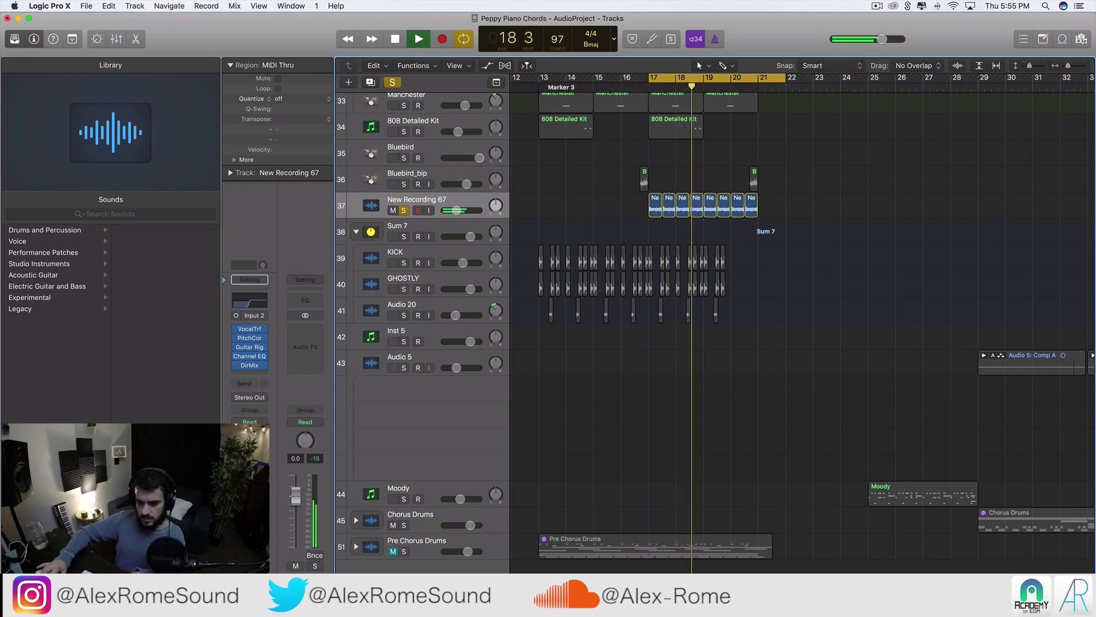
{"action": "key", "text": "space"}
{"action": "key", "text": "v"}
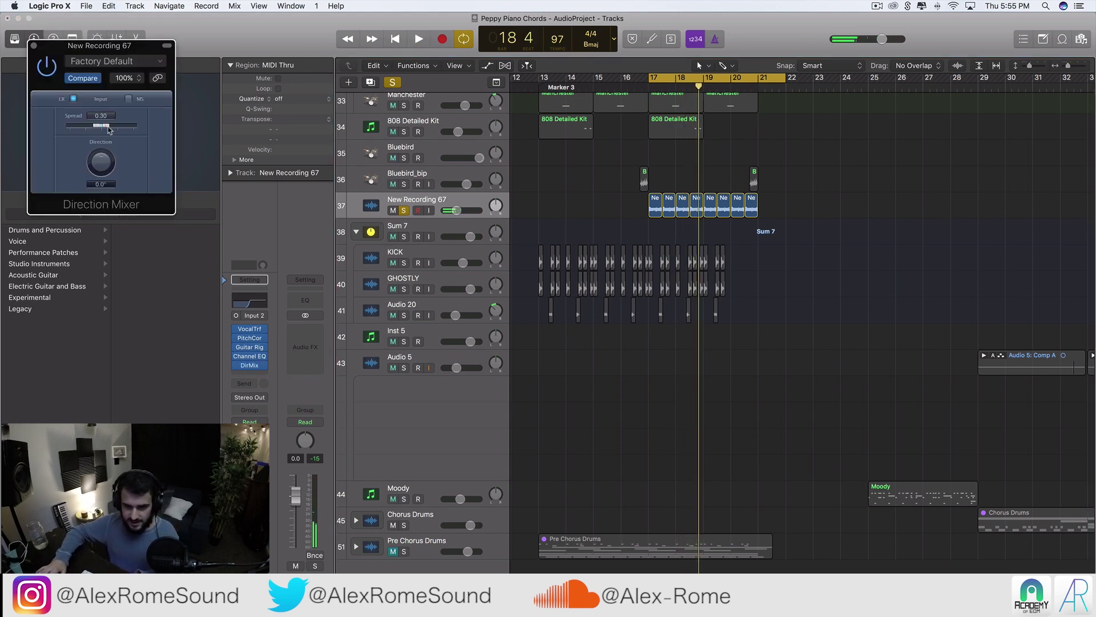
{"action": "key", "text": "space"}
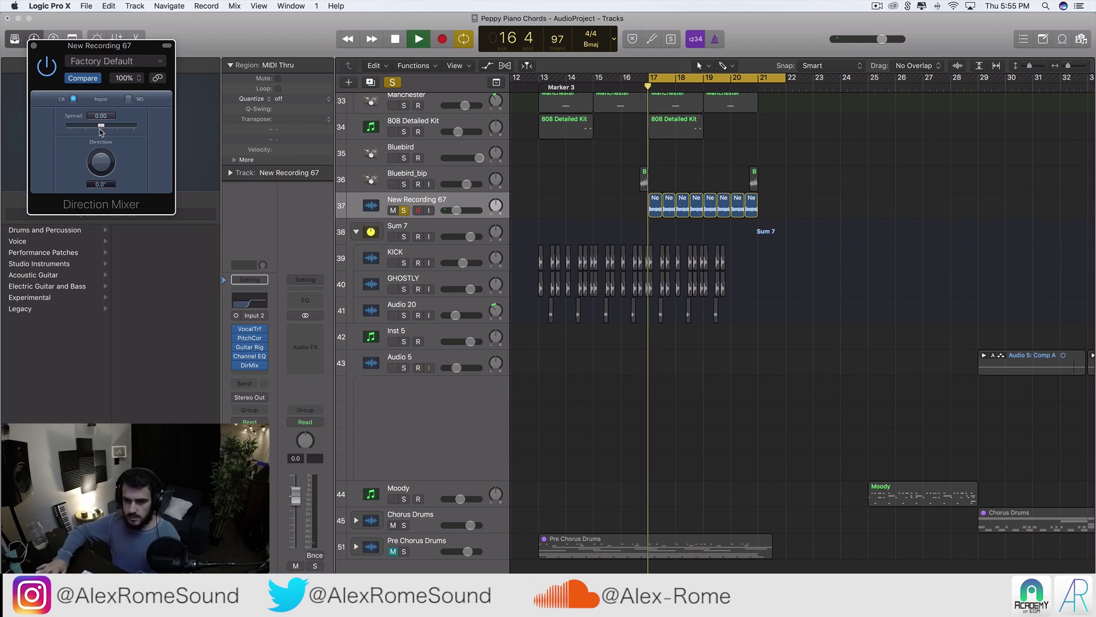
{"action": "left_click", "coordinate": [33, 46]}
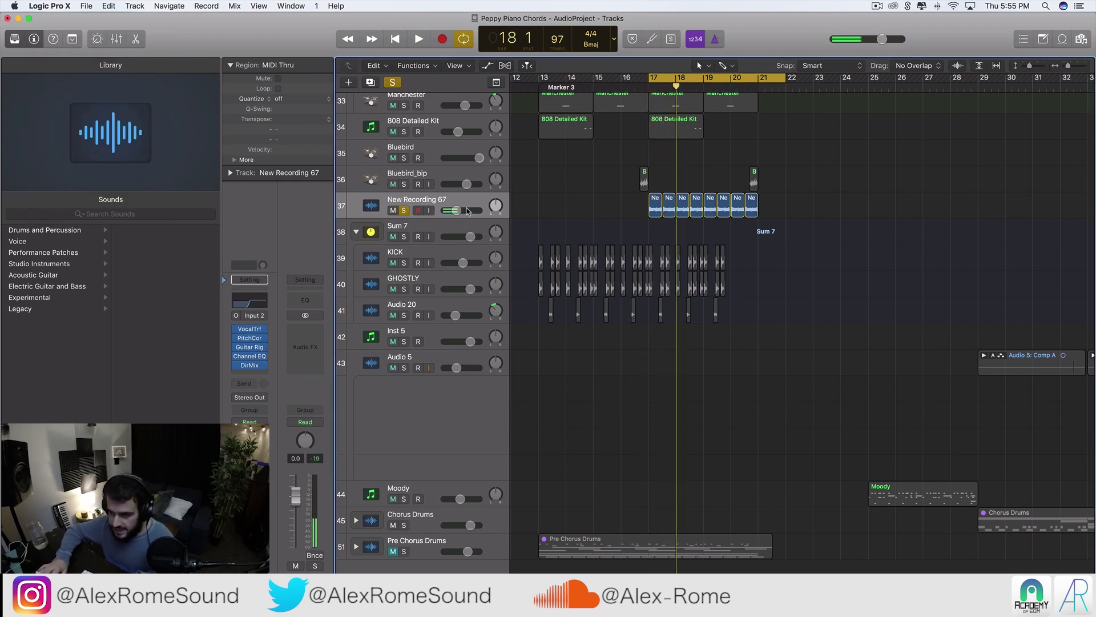
- Raise the New Recording 67 track's volume to about -7.4 dB and unsolo it to hear it in the mix
{"action": "left_click_drag", "start_coordinate": [467, 212], "coordinate": [479, 213]}
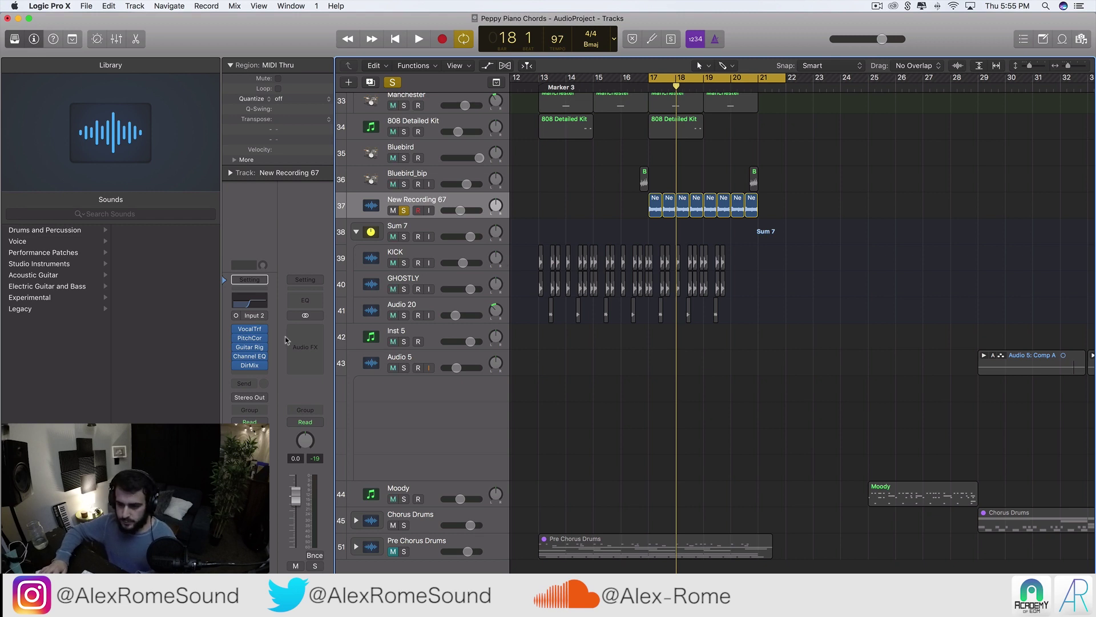
{"action": "key", "text": "space"}
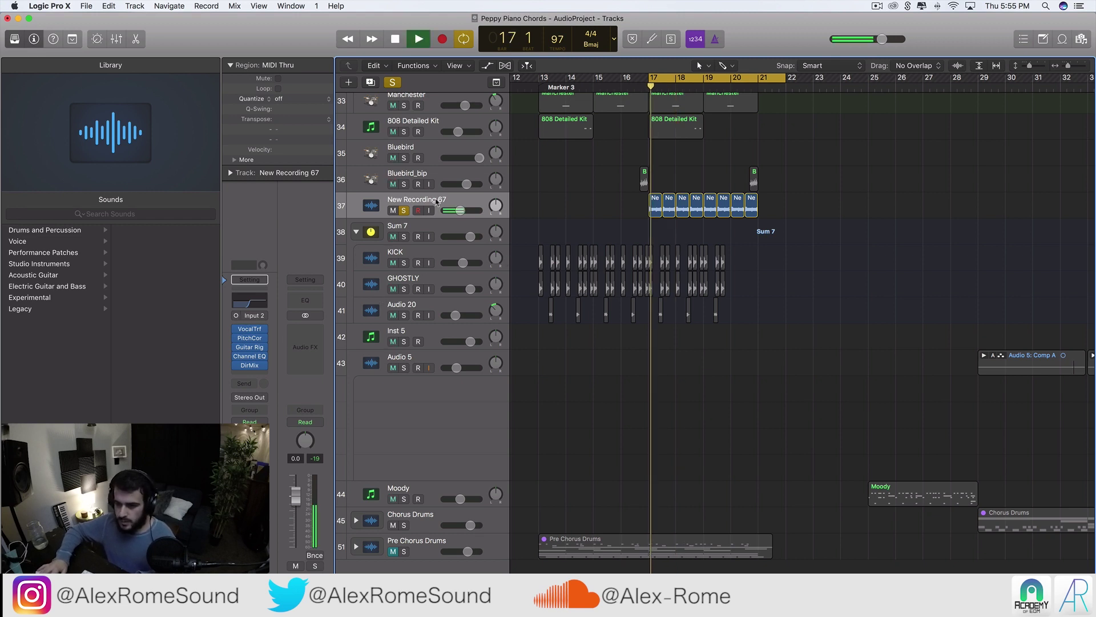
{"action": "left_click", "coordinate": [404, 211]}
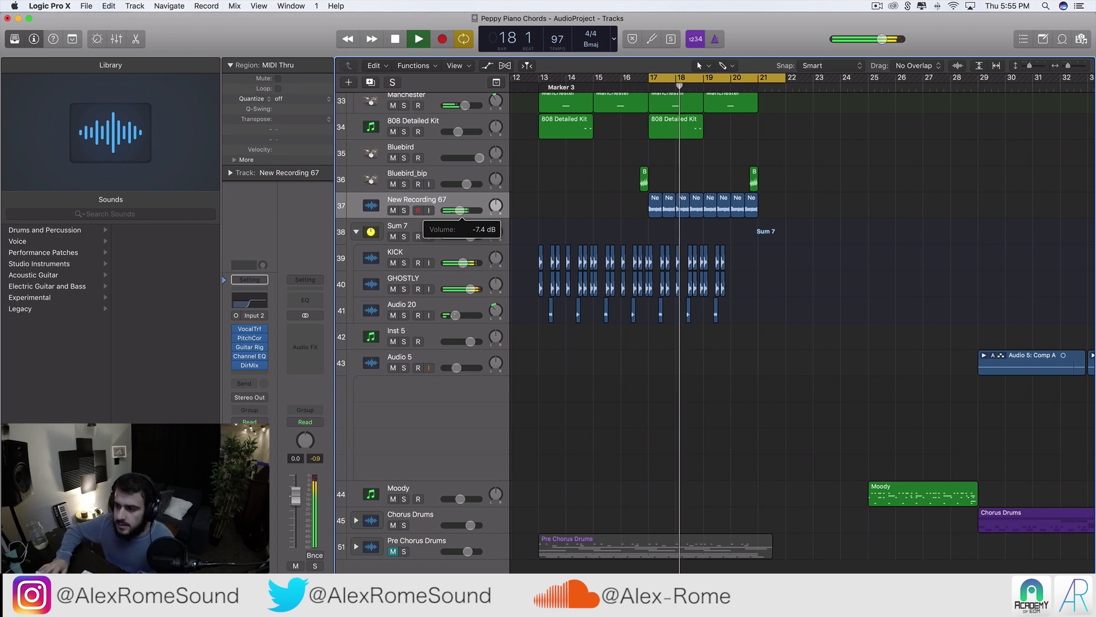
{"action": "key", "text": "space"}
- Set the cycle range from the middle of bar 18 to past bar 21, and delete the last four New Recording 67 regions
{"action": "scroll", "coordinate": [714, 251], "scroll_direction": "up", "scroll_amount": 5}
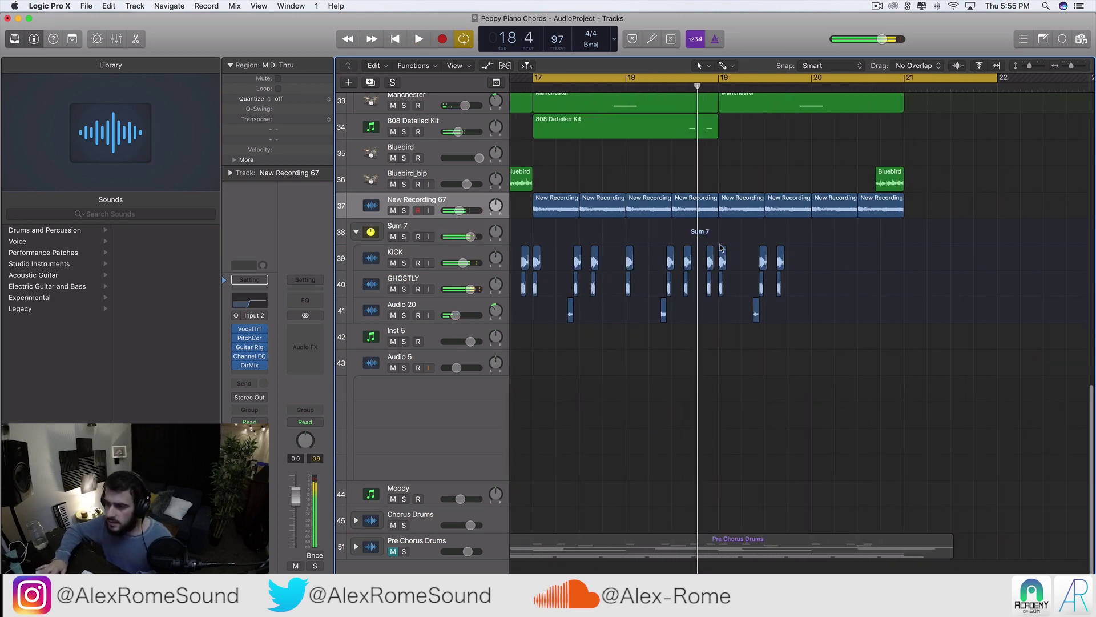
{"action": "left_click_drag", "start_coordinate": [674, 72], "coordinate": [968, 77]}
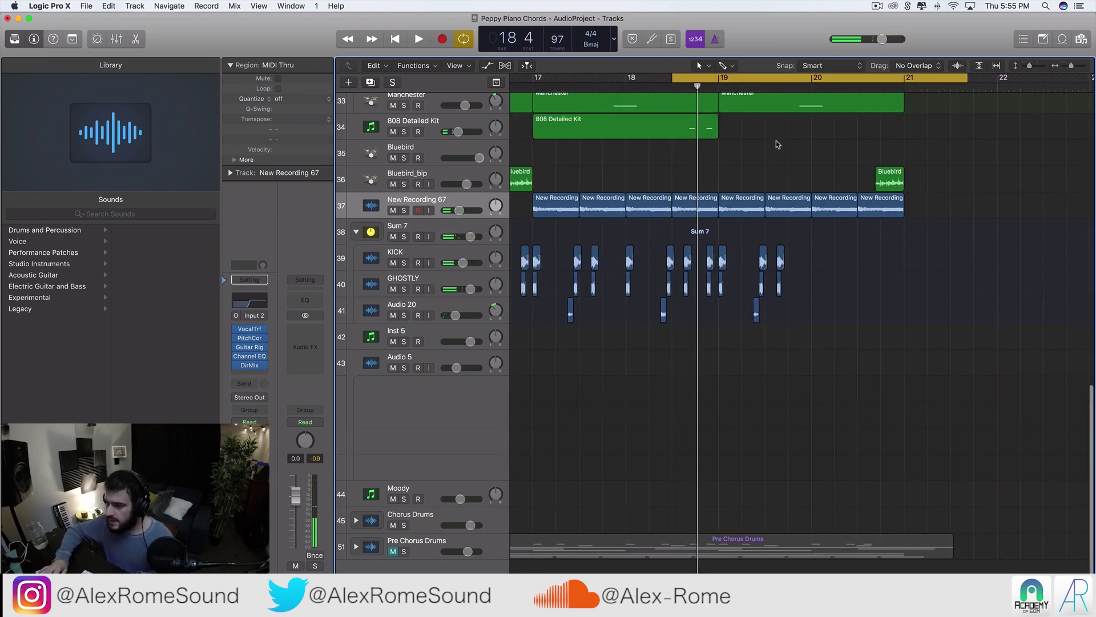
{"action": "left_click_drag", "start_coordinate": [863, 206], "coordinate": [761, 214]}
{"action": "key", "text": "Delete"}
{"action": "key", "text": "space"}
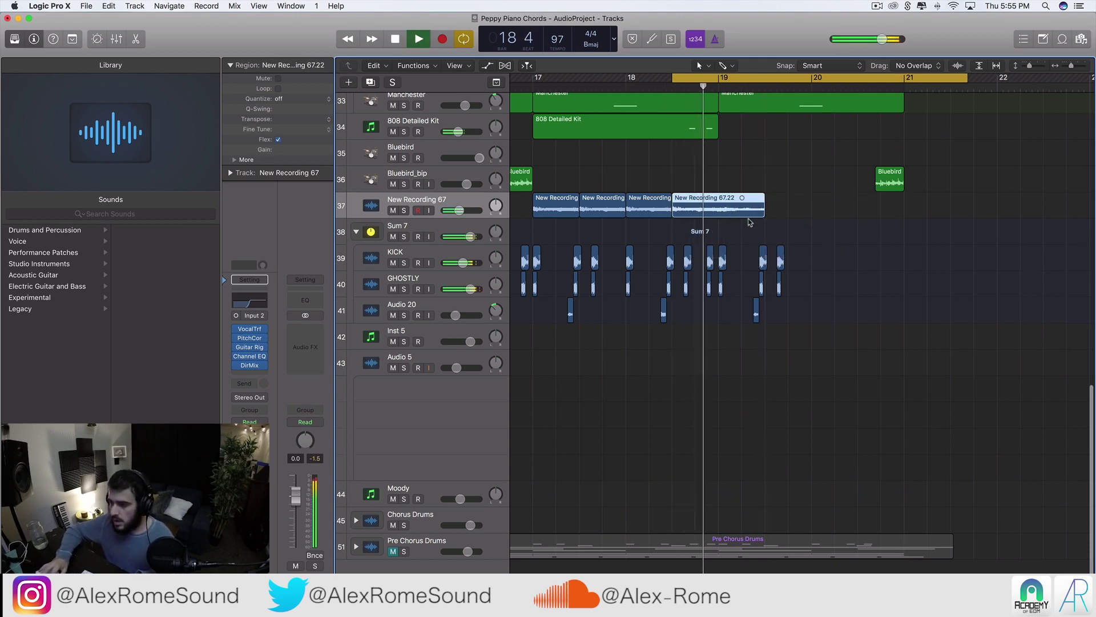
- Try extending the fourth New Recording 67 region past bar 20, and audition it with the track soloed
{"action": "left_click_drag", "start_coordinate": [764, 214], "coordinate": [861, 213]}
{"action": "key", "text": "space"}
{"action": "key", "text": "space"}
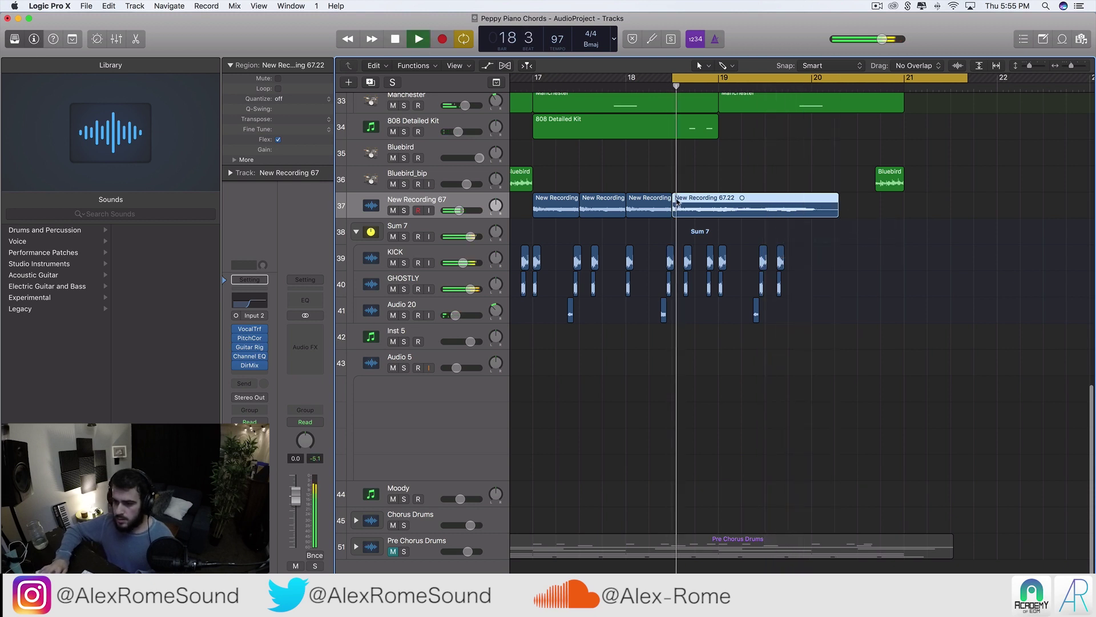
{"action": "left_click", "coordinate": [403, 210]}
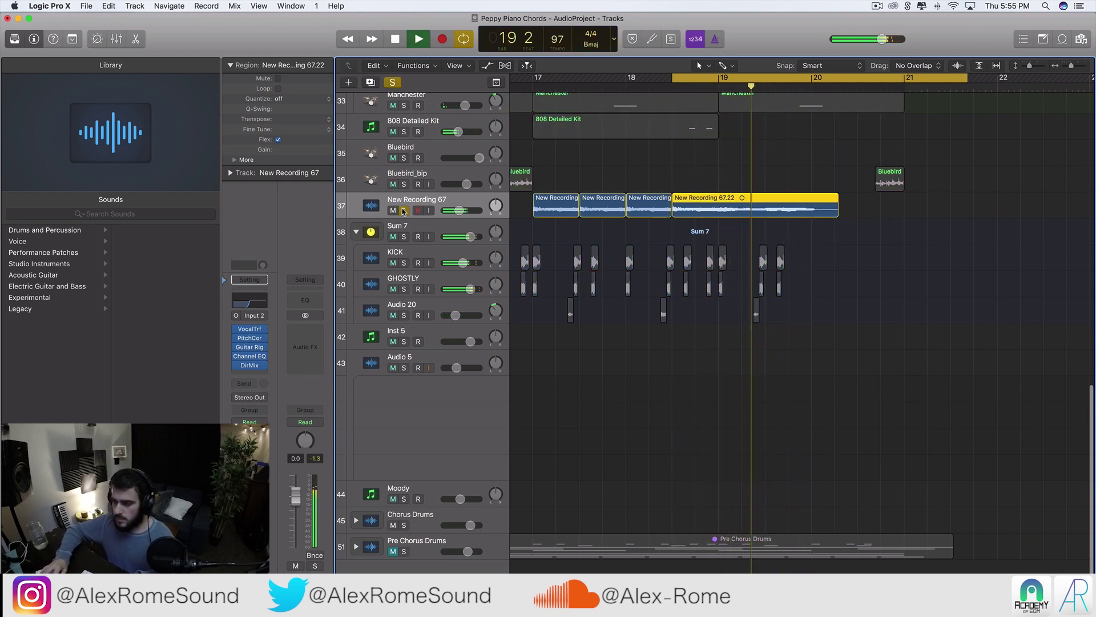
{"action": "key", "text": "space"}
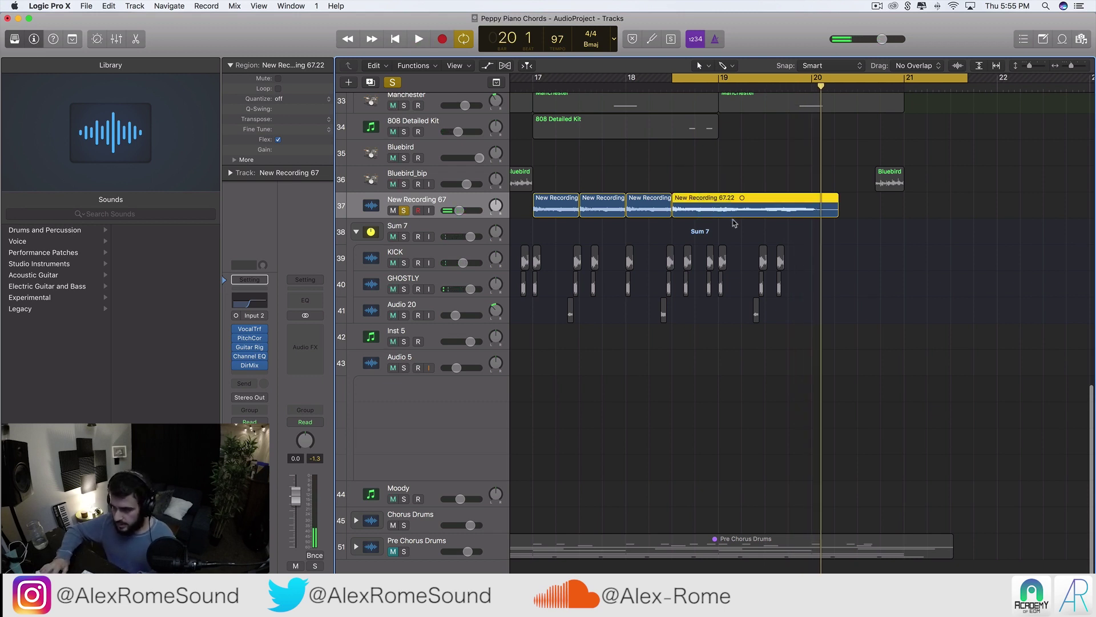
- Replace the extended region with copies of the first three New Recording 67 regions up to bar 21, and unsolo the track
{"action": "key", "text": "Delete"}
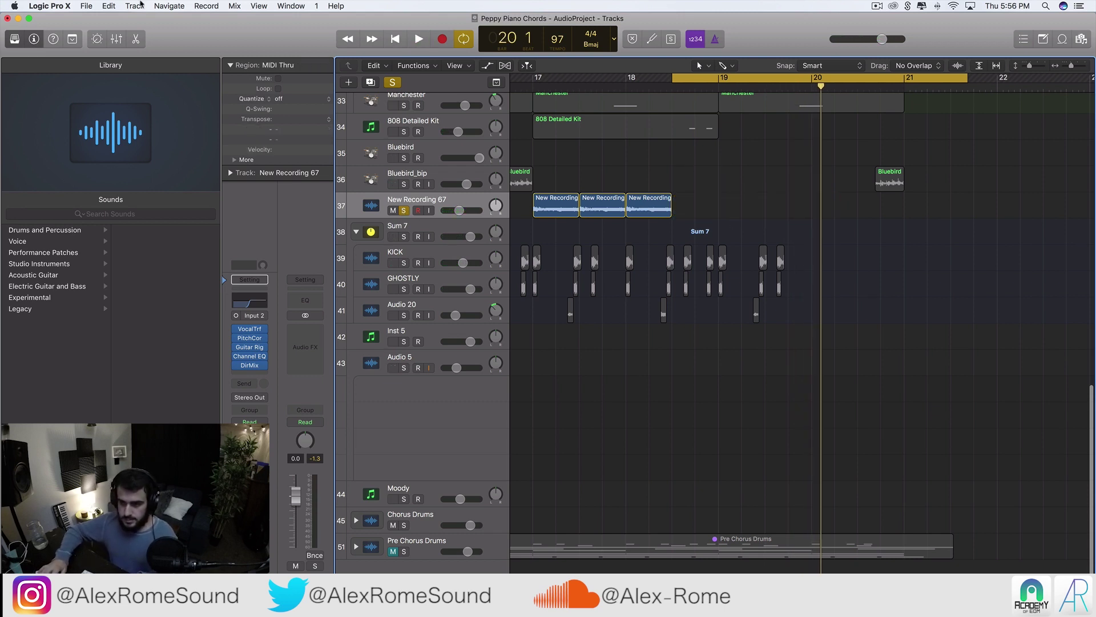
{"action": "left_click_drag", "start_coordinate": [717, 202], "coordinate": [536, 207]}
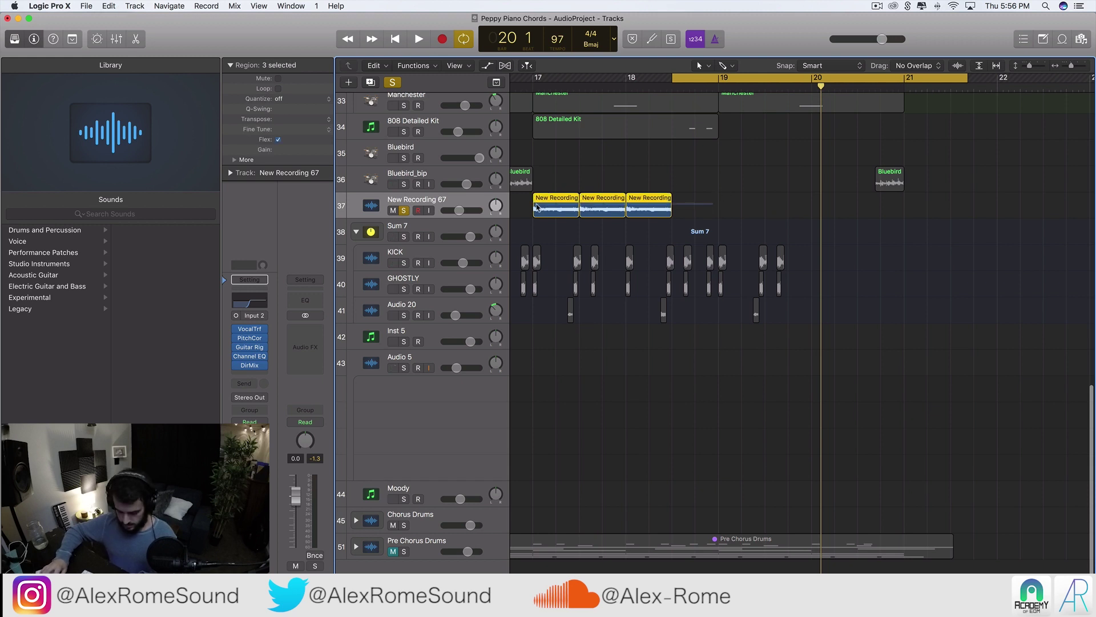
{"action": "left_click", "coordinate": [674, 85]}
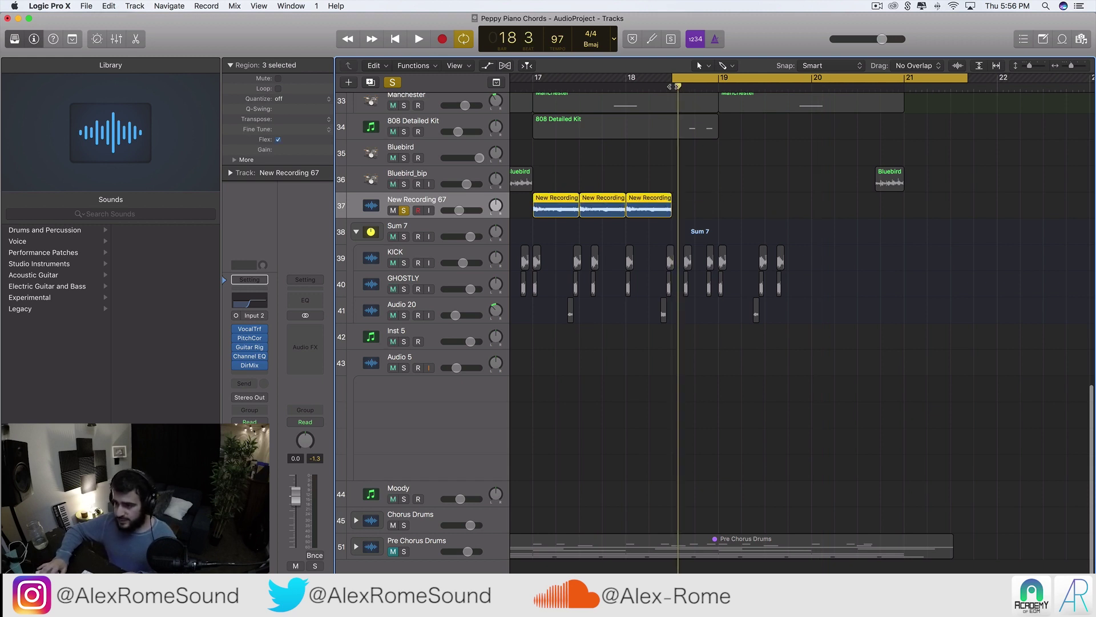
{"action": "key", "text": "super+v"}
{"action": "left_click", "coordinate": [813, 86]}
{"action": "key", "text": "super+v"}
{"action": "left_click_drag", "start_coordinate": [971, 221], "coordinate": [947, 213]}
{"action": "key", "text": "Delete"}
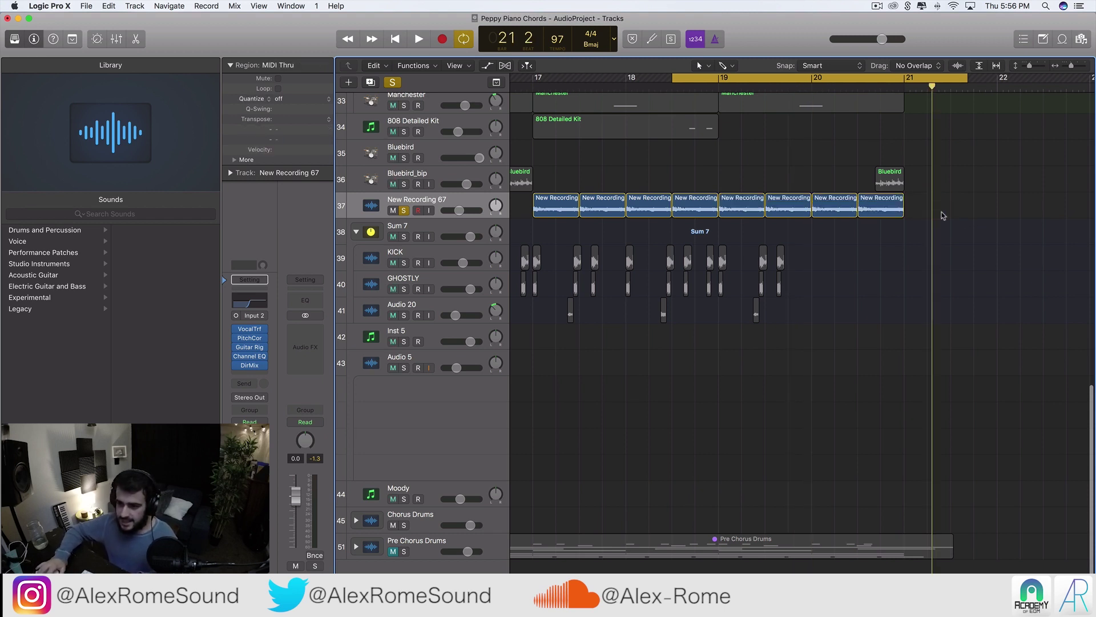
{"action": "left_click", "coordinate": [403, 211]}
{"action": "scroll", "coordinate": [598, 224], "scroll_direction": "down", "scroll_amount": 10}
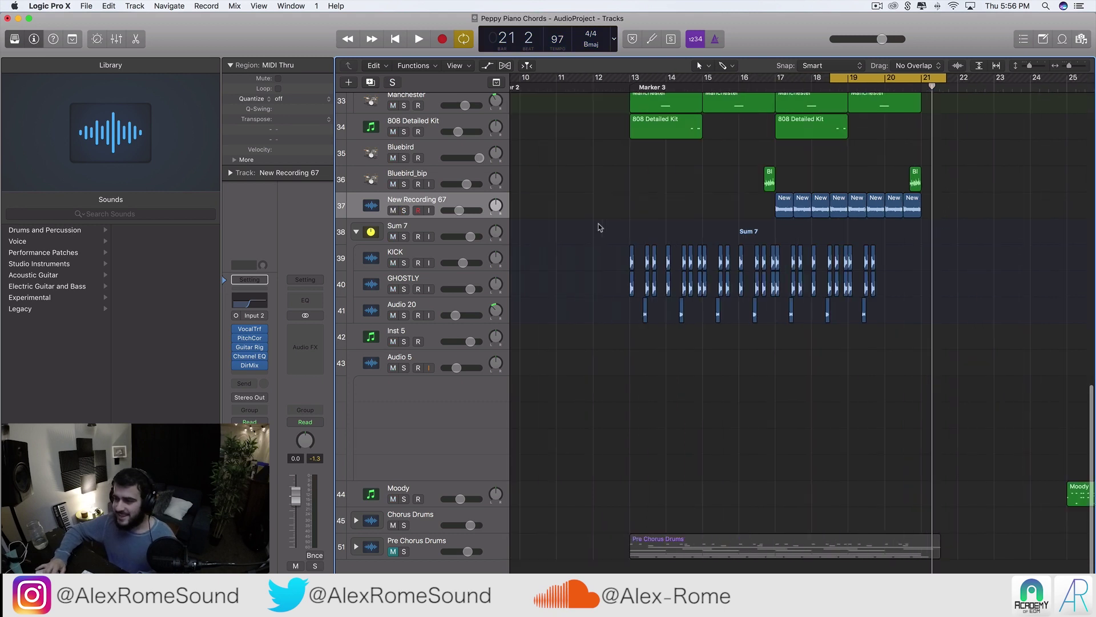
- Set the cycle range from bar 13 to bar 30 and play the section from its start
{"action": "scroll", "coordinate": [598, 224], "scroll_direction": "up", "scroll_amount": 3}
{"action": "scroll", "coordinate": [599, 223], "scroll_direction": "up", "scroll_amount": 6}
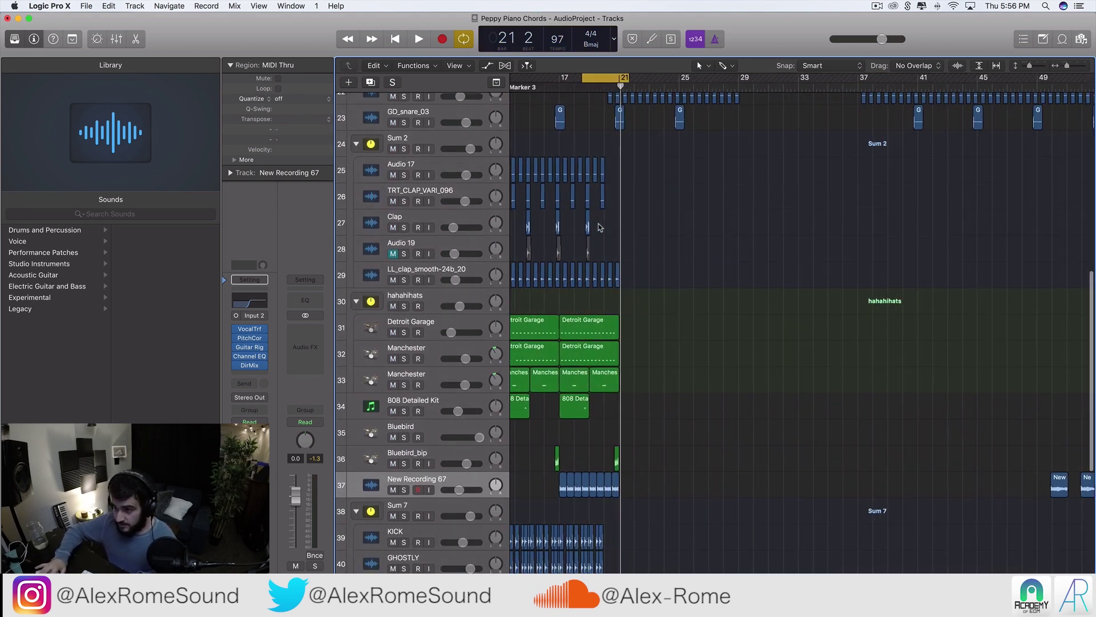
{"action": "left_click_drag", "start_coordinate": [575, 80], "coordinate": [816, 80]}
{"action": "key", "text": "space"}
{"action": "scroll", "coordinate": [734, 286], "scroll_direction": "down", "scroll_amount": 3}
{"action": "scroll", "coordinate": [735, 286], "scroll_direction": "down", "scroll_amount": 3}
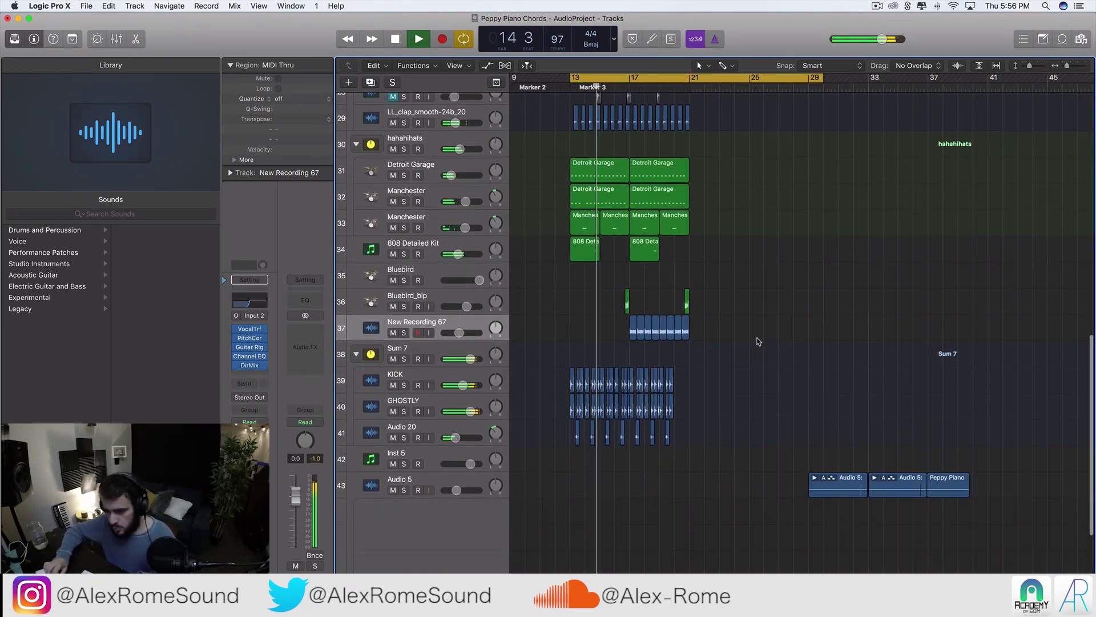
{"action": "scroll", "coordinate": [683, 357], "scroll_direction": "down", "scroll_amount": 2}
{"action": "scroll", "coordinate": [683, 357], "scroll_direction": "down", "scroll_amount": 3}
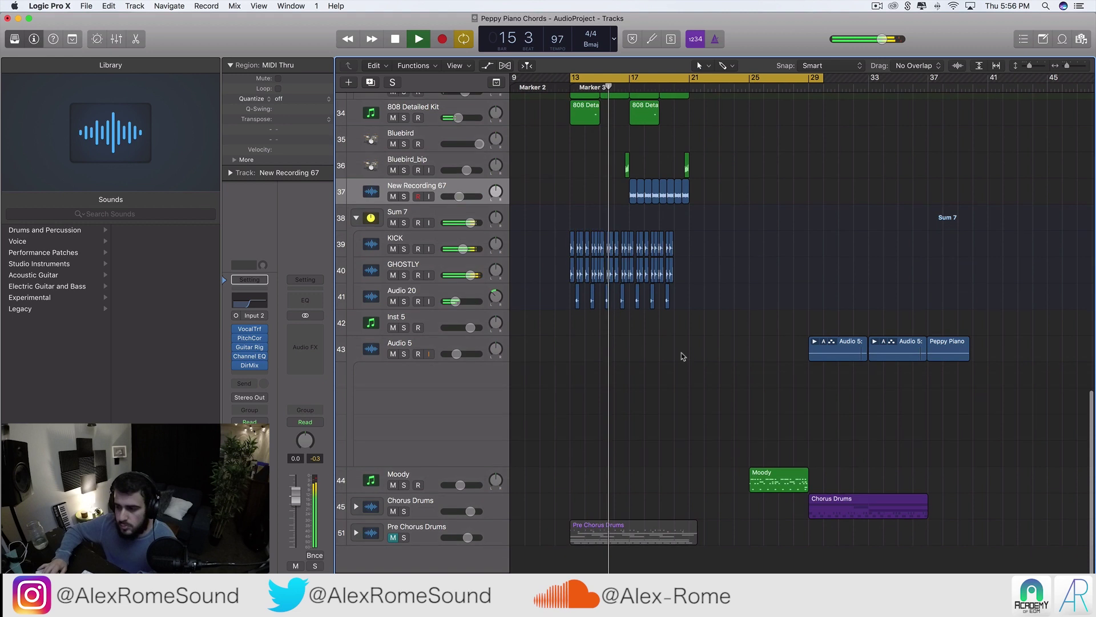
{"action": "key", "text": "r"}
{"action": "key", "text": "space"}
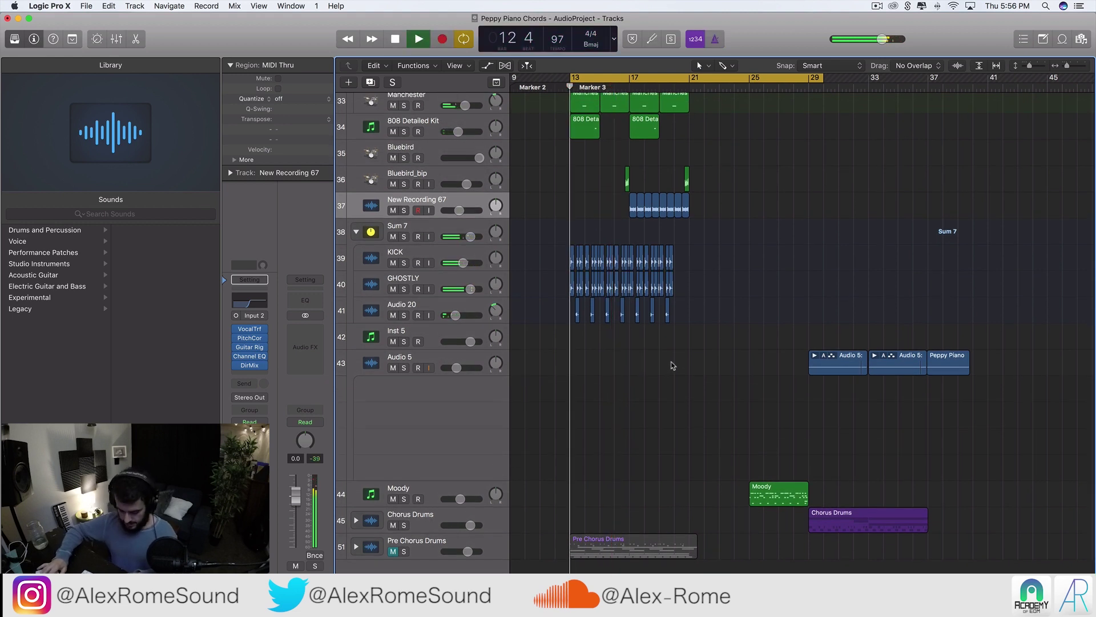
{"action": "key", "text": "space"}
- Examine the notes of the 808 Detailed Kit region at bar 13 in the Piano Roll during playback
{"action": "key", "text": "super+Right"}
{"action": "key", "text": "super+Right"}
{"action": "key", "text": "super+Right"}
{"action": "key", "text": "super+Right"}
{"action": "scroll", "coordinate": [681, 323], "scroll_direction": "up", "scroll_amount": 6}
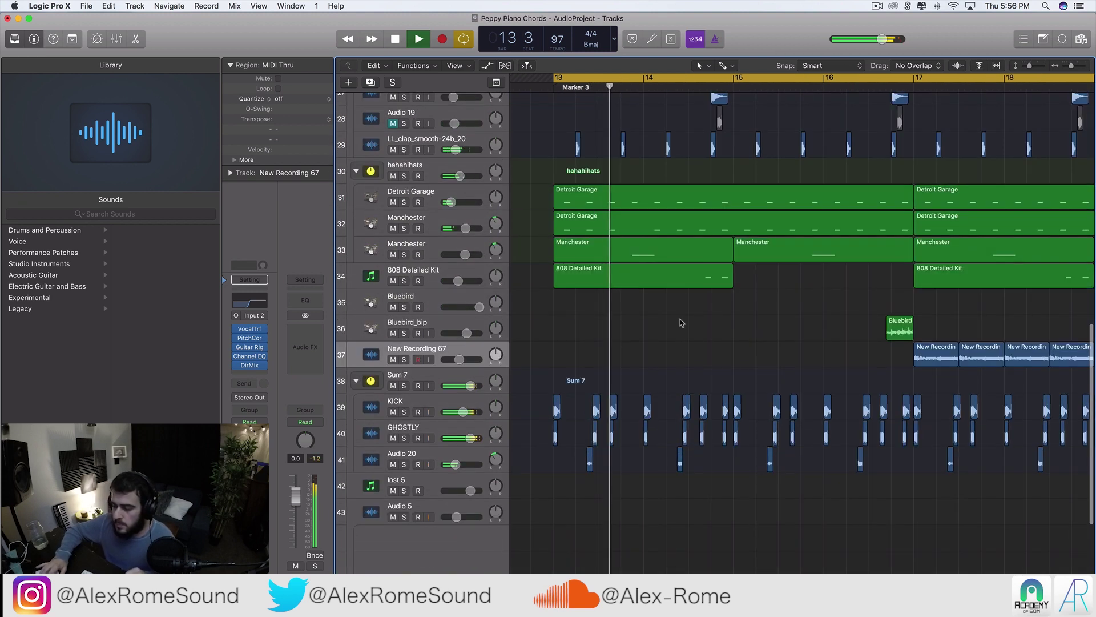
{"action": "left_click", "coordinate": [711, 278]}
{"action": "key", "text": "e"}
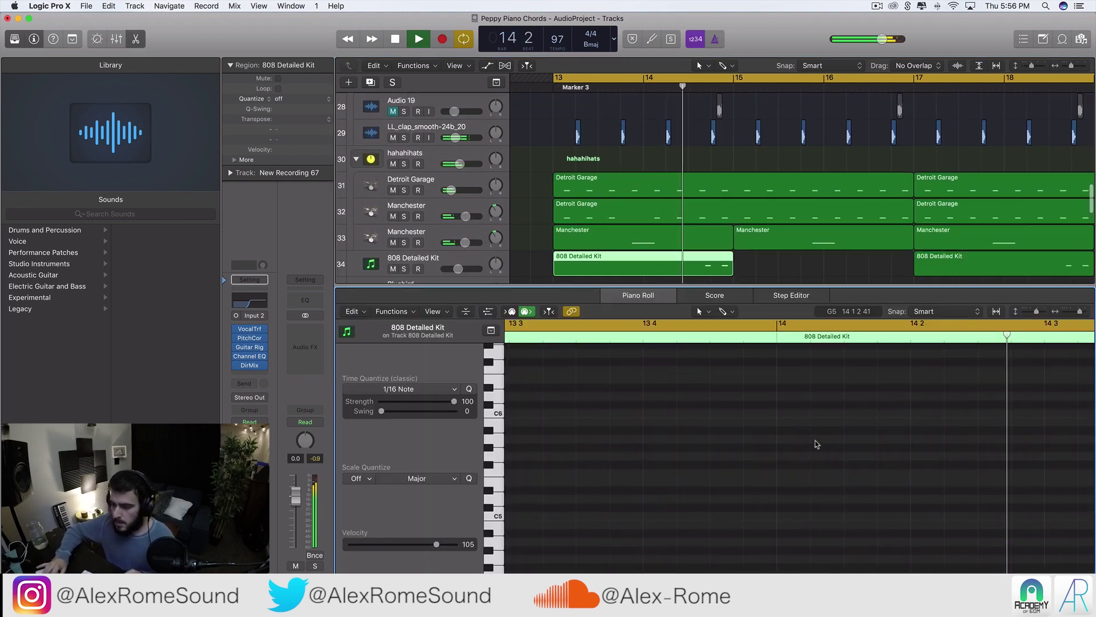
{"action": "scroll", "coordinate": [796, 221], "scroll_direction": "down", "scroll_amount": 4}
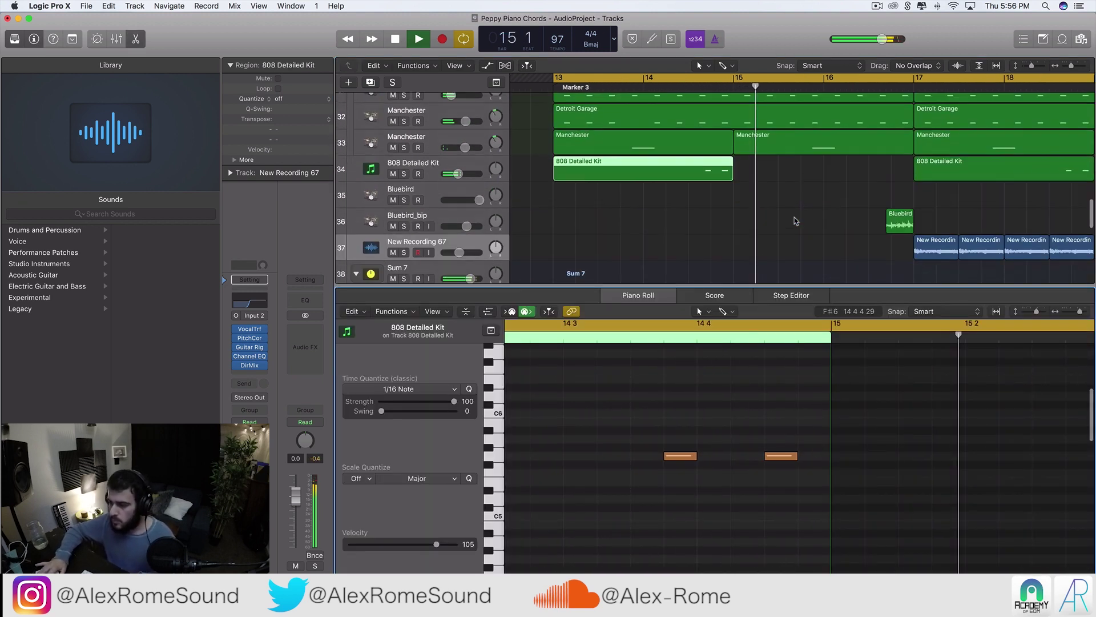
{"action": "key", "text": "super+Left"}
{"action": "key", "text": "super+Left"}
{"action": "key", "text": "e"}
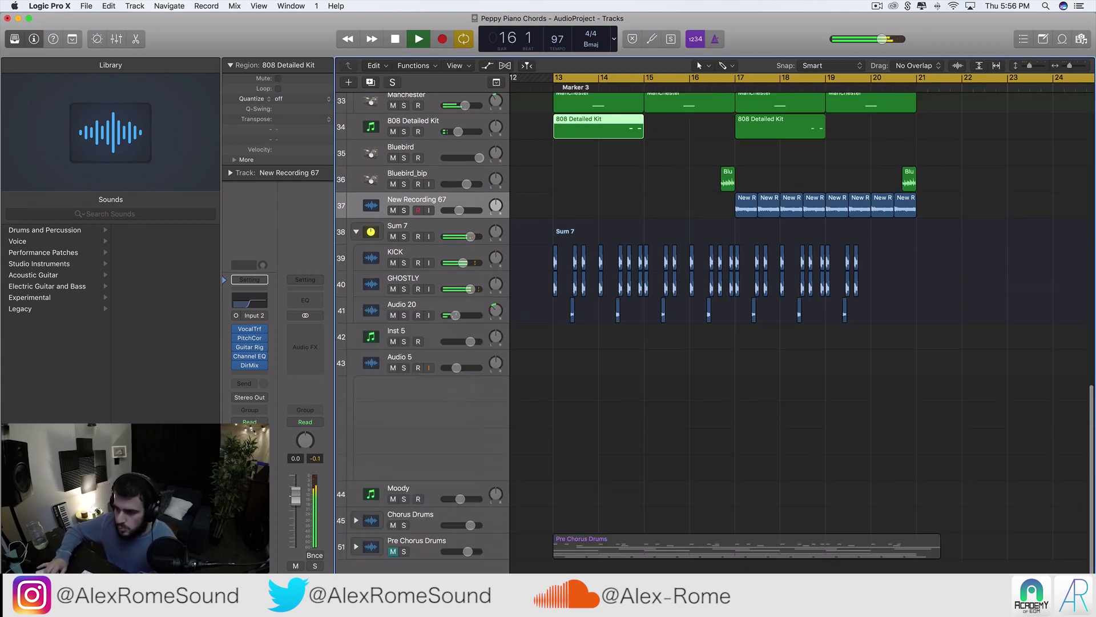
- Lower the Bluebird_bip track's volume slightly and set the New Recording 67 track's volume to about -11.4 dB
{"action": "scroll", "coordinate": [822, 386], "scroll_direction": "up", "scroll_amount": 3}
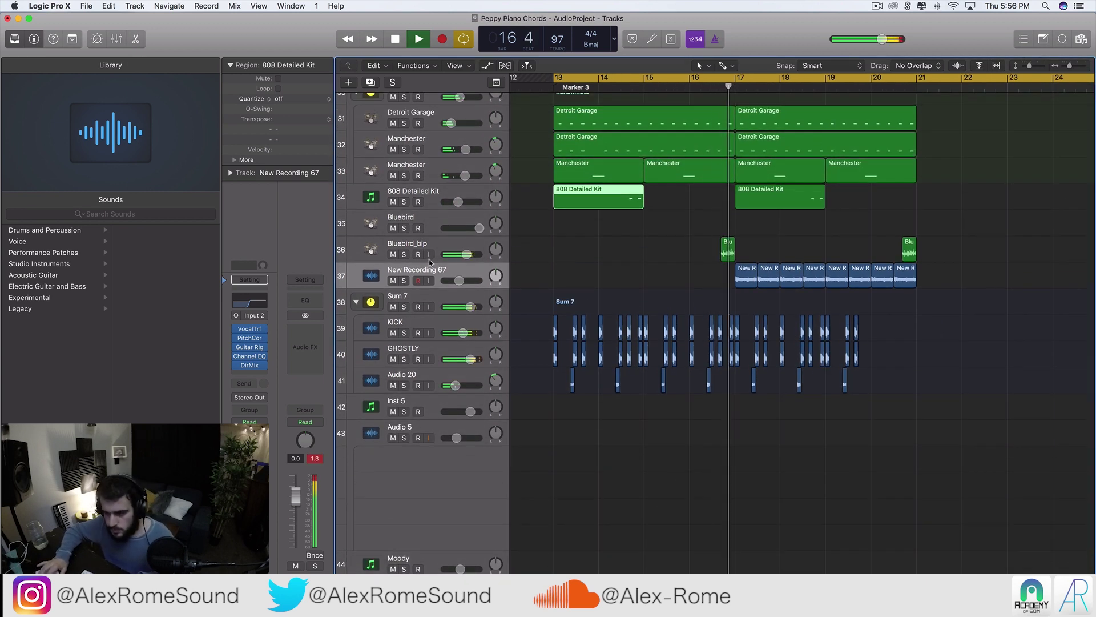
{"action": "left_click", "coordinate": [465, 254]}
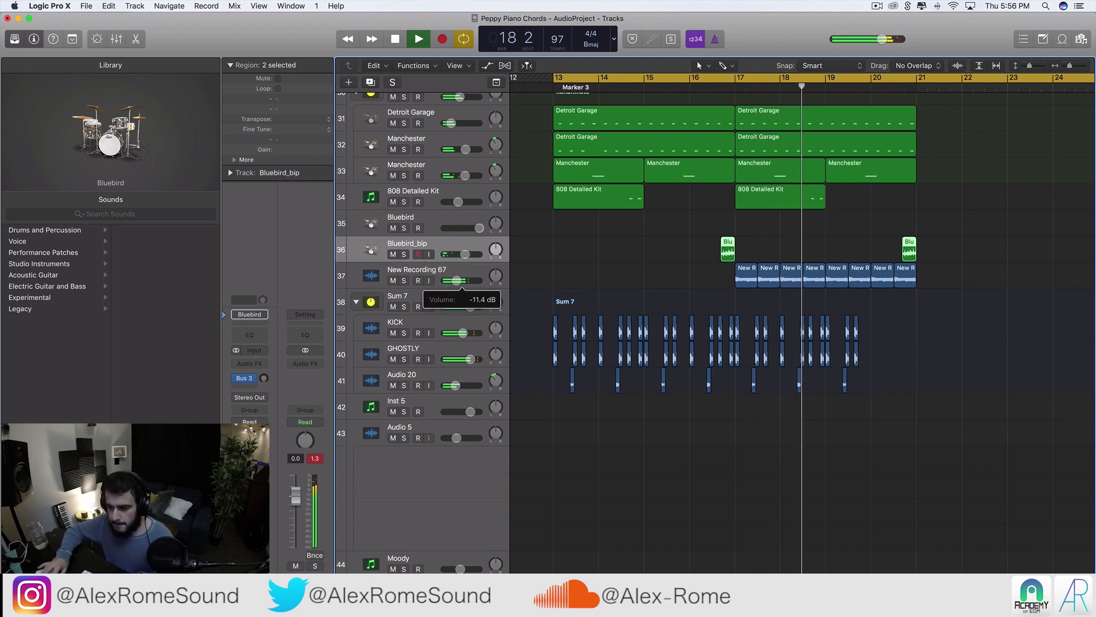
{"action": "left_click", "coordinate": [457, 280]}
- Solo the New Recording 67 track and set the cycle range from bar 17 to bar 21
{"action": "key", "text": "s"}
{"action": "key", "text": "space"}
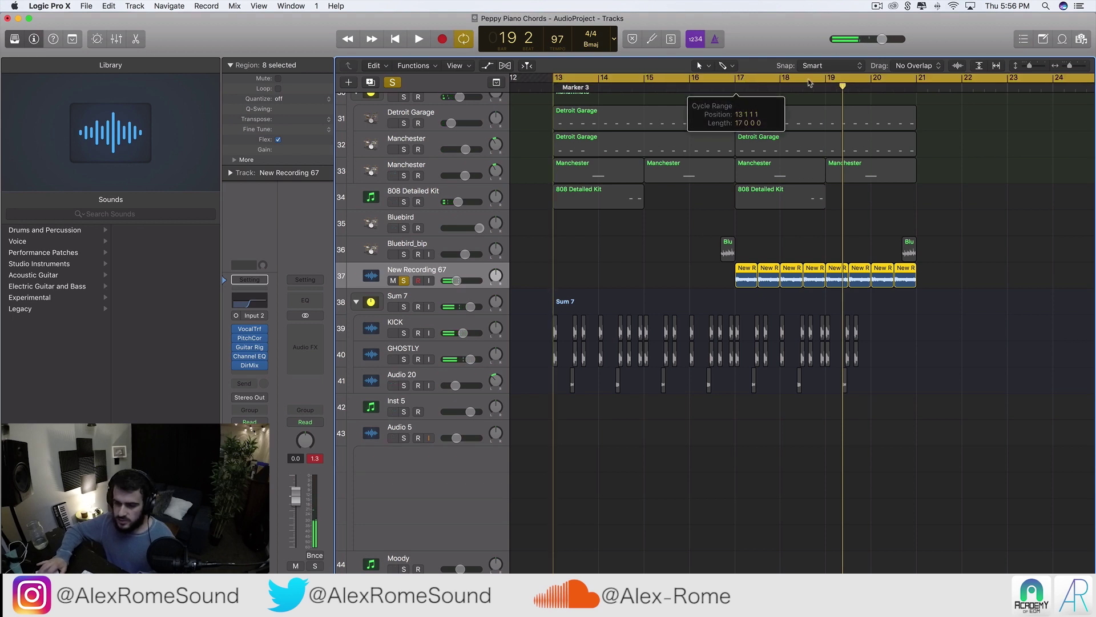
{"action": "left_click_drag", "start_coordinate": [736, 79], "coordinate": [916, 78]}
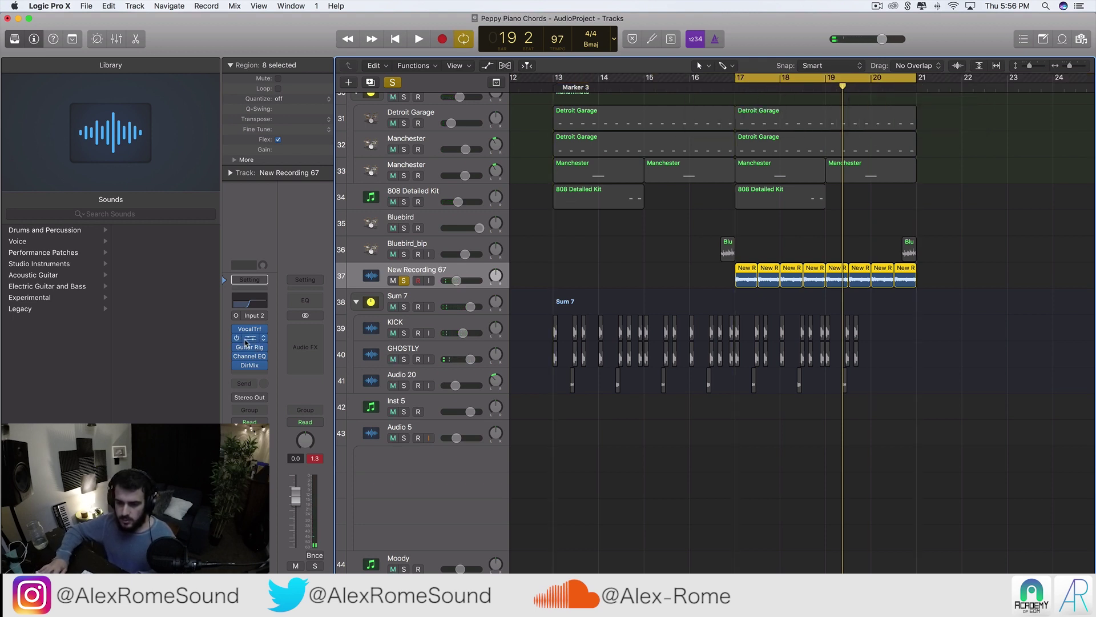
- Audition the soloed New Recording 67 regions with the Pitch Correction effect temporarily bypassed
{"action": "key", "text": "space"}
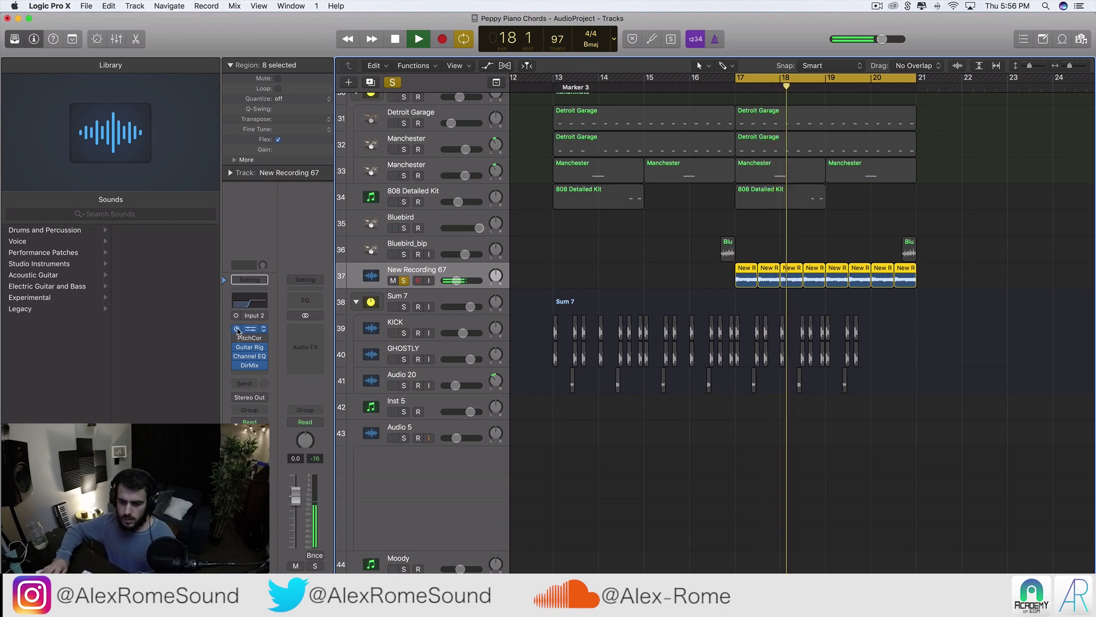
{"action": "key", "text": "space"}
{"action": "key", "text": "space"}
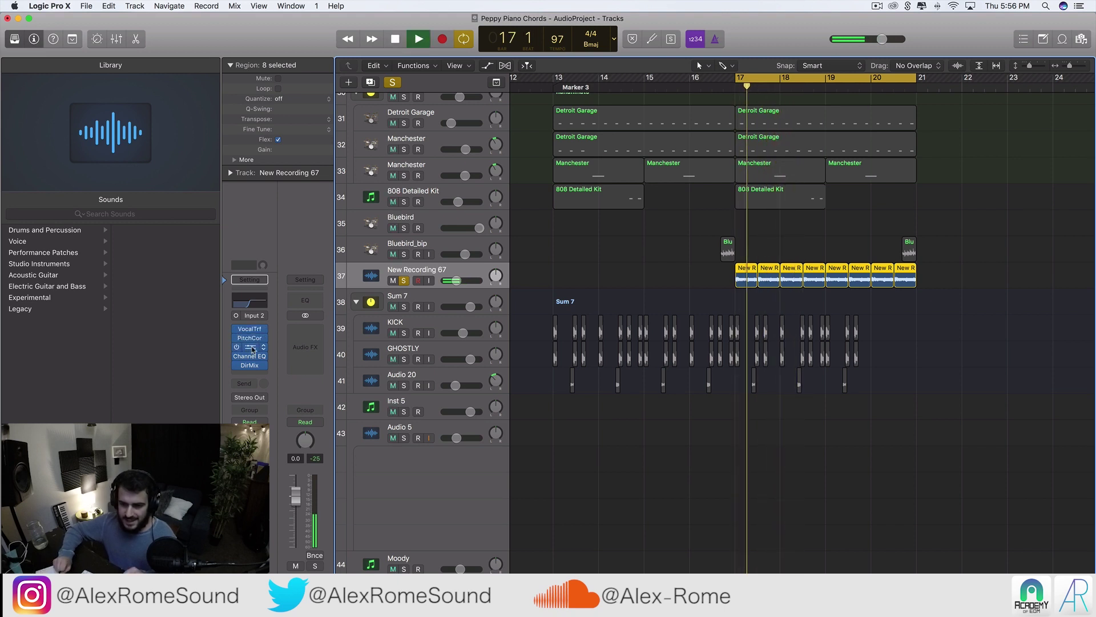
- Examine the Guitar Rig rack on New Recording 67, auditioning it with Tape Echo and Studio Reverb switched off in turn, and close the plug-in
{"action": "left_click", "coordinate": [250, 346]}
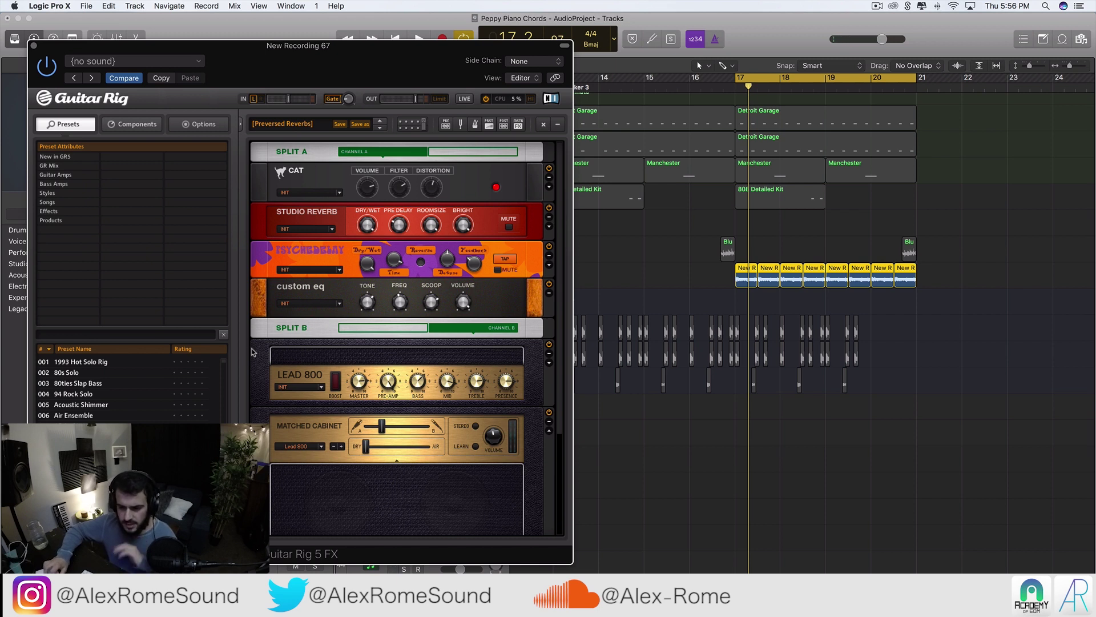
{"action": "scroll", "coordinate": [343, 455], "scroll_direction": "down", "scroll_amount": 5}
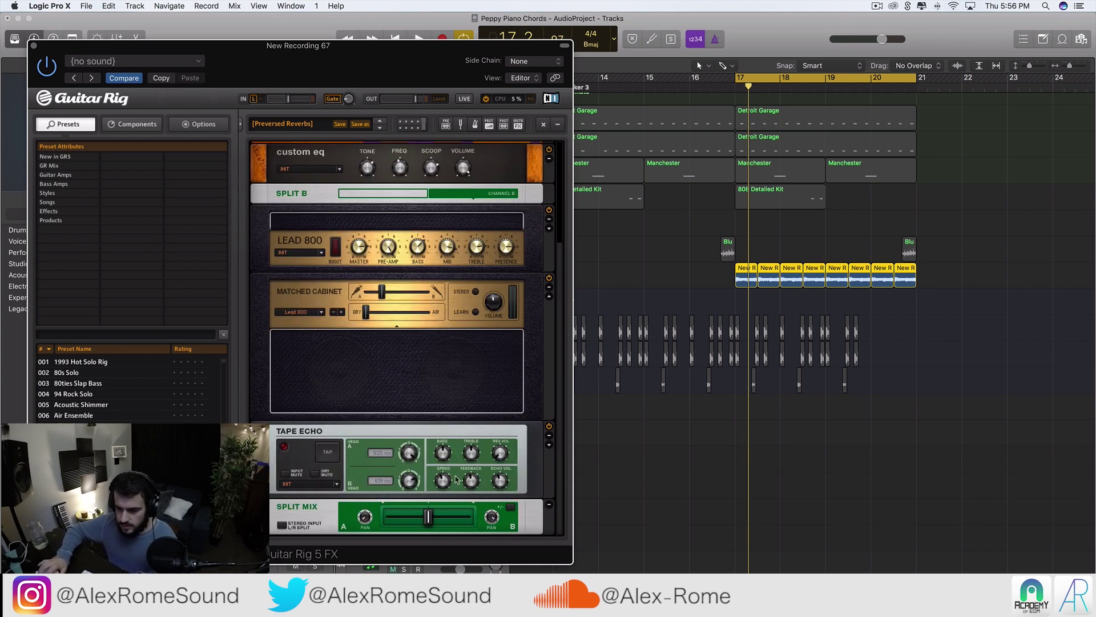
{"action": "key", "text": "space"}
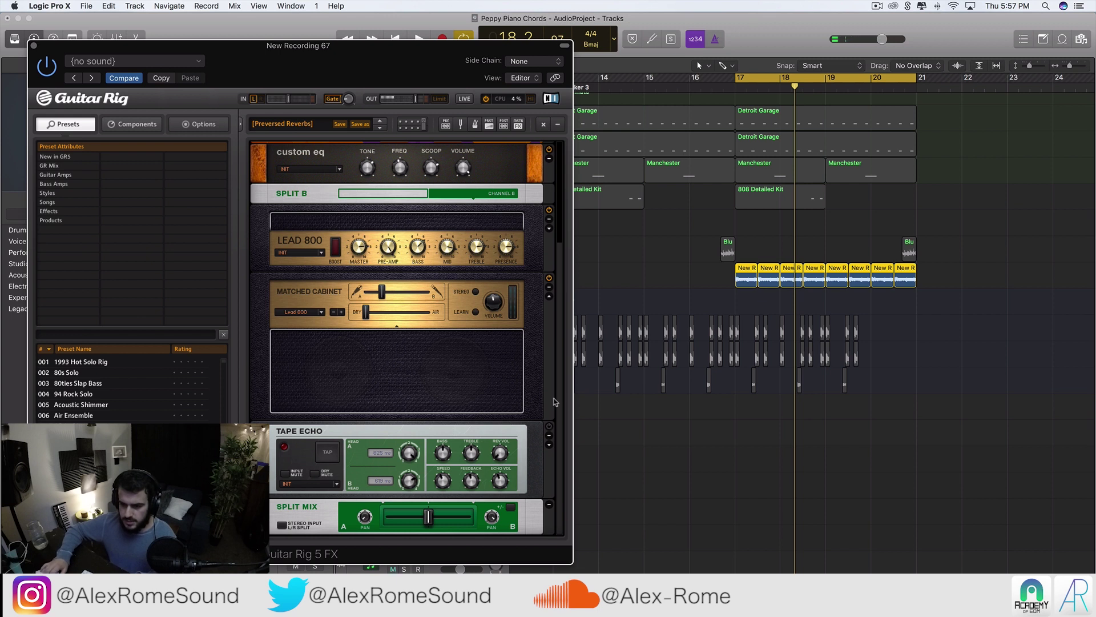
{"action": "scroll", "coordinate": [557, 394], "scroll_direction": "up", "scroll_amount": 2}
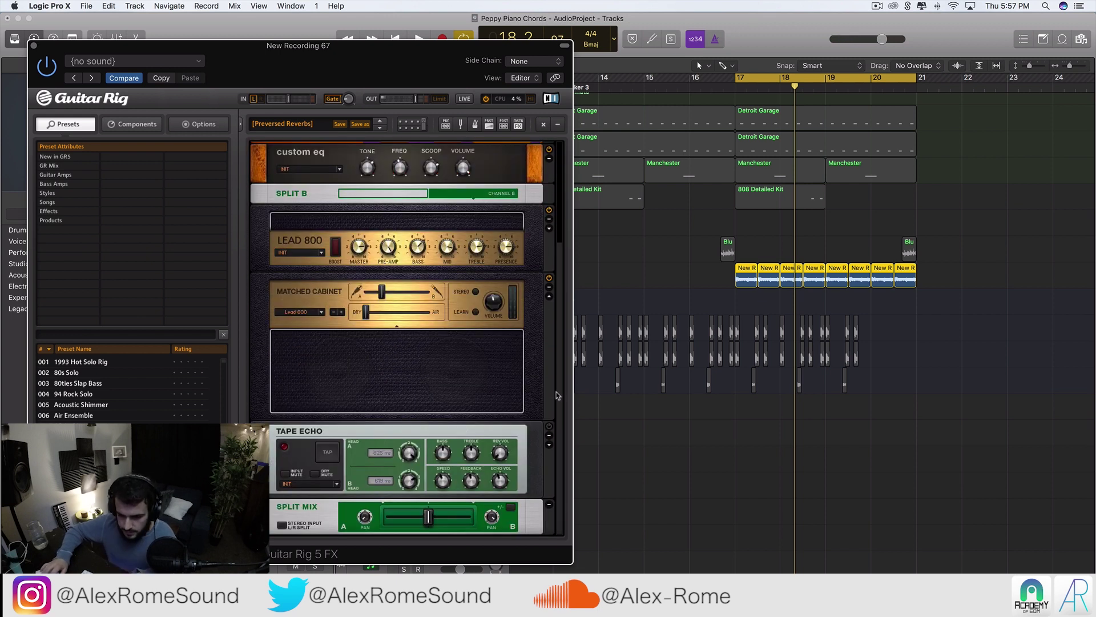
{"action": "key", "text": "space"}
{"action": "scroll", "coordinate": [547, 395], "scroll_direction": "up", "scroll_amount": 5}
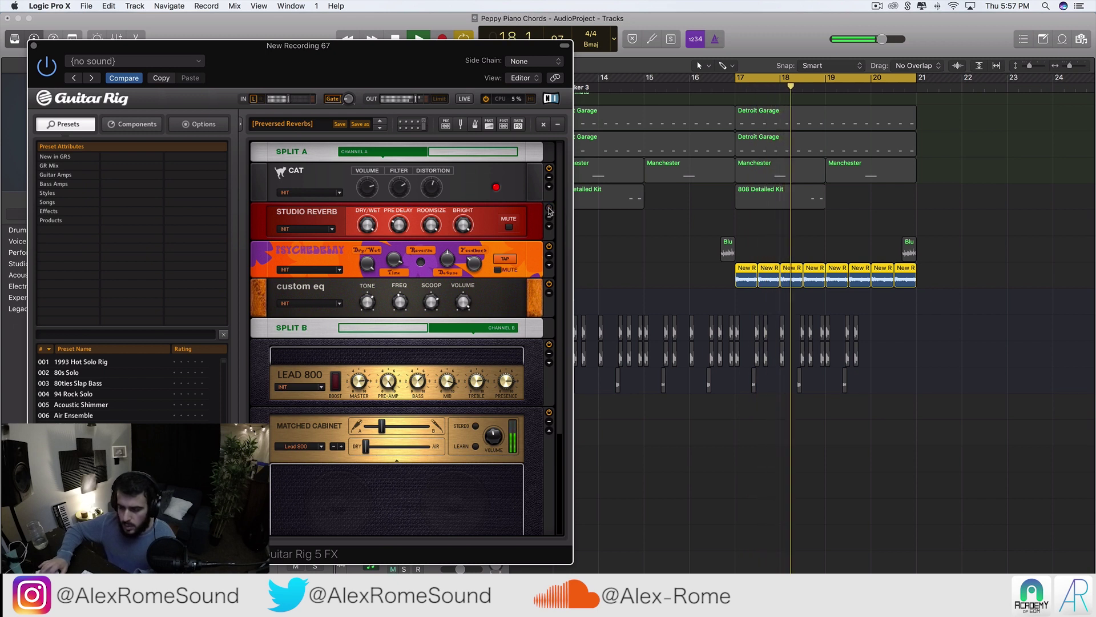
{"action": "key", "text": "space"}
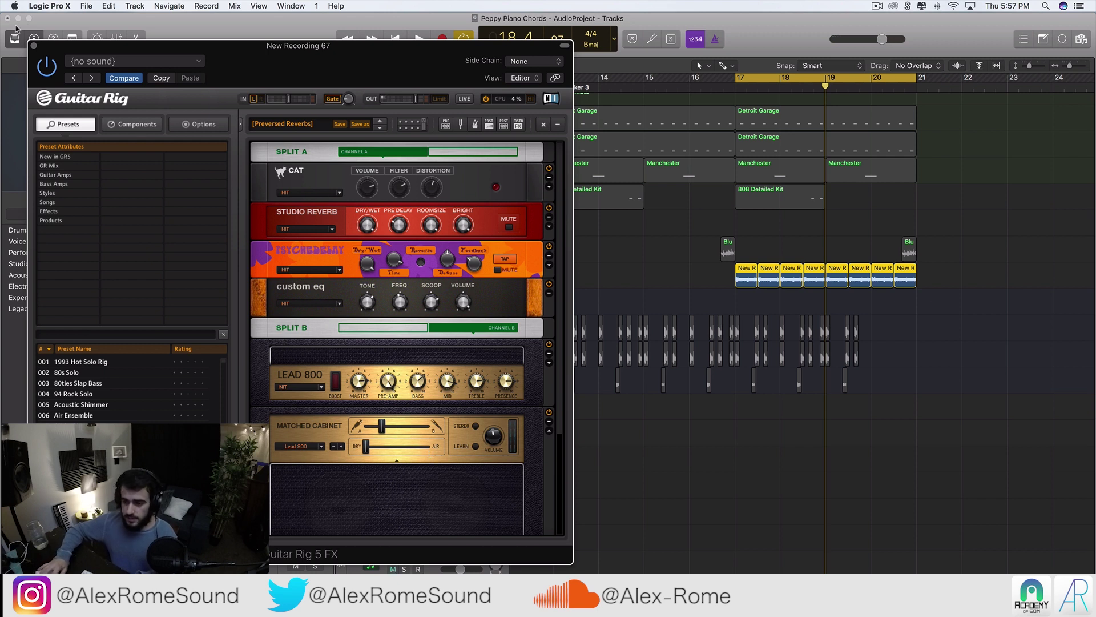
{"action": "left_click", "coordinate": [34, 45]}
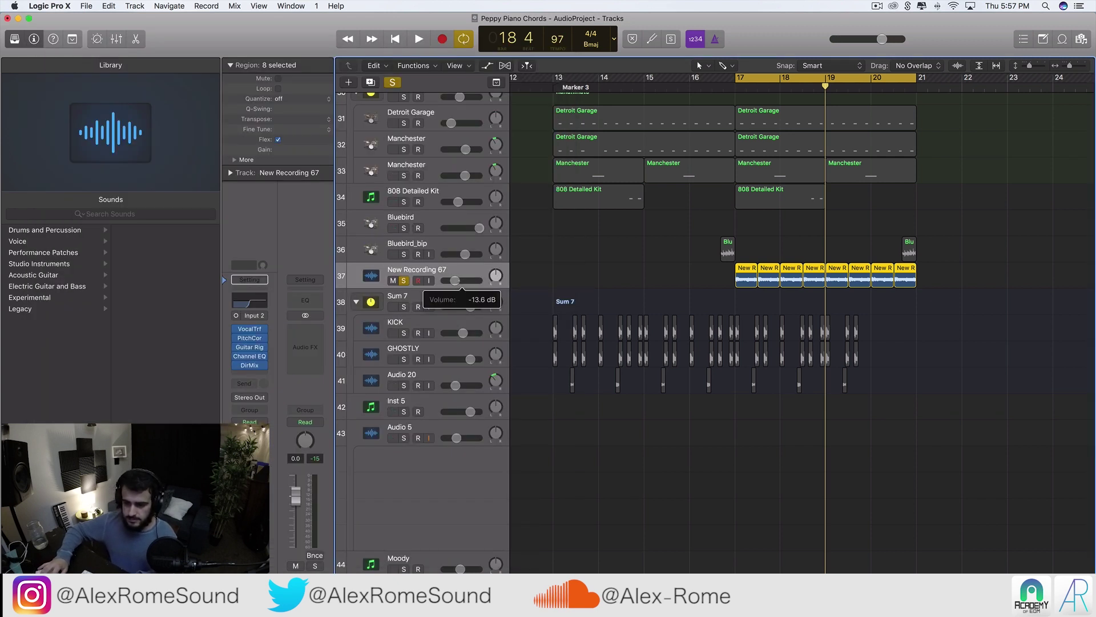
- Unsolo New Recording 67, lower its volume slightly while the mix plays, and turn off cycle mode
{"action": "key", "text": "space"}
{"action": "key", "text": "s"}
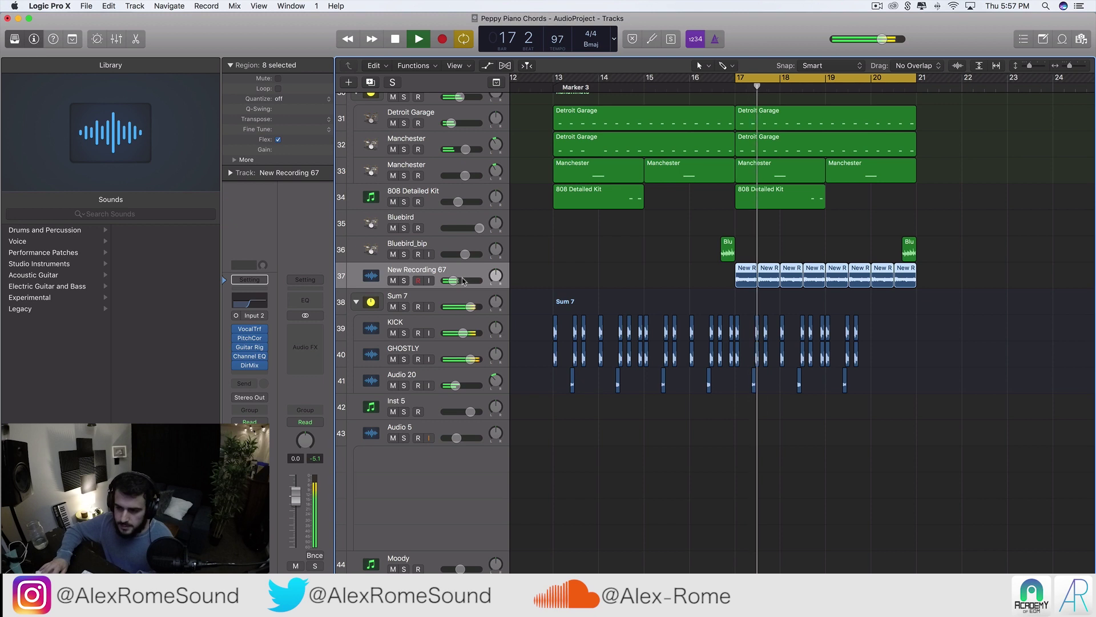
{"action": "left_click_drag", "start_coordinate": [461, 283], "coordinate": [456, 283]}
{"action": "scroll", "coordinate": [766, 98], "scroll_direction": "right", "scroll_amount": 3}
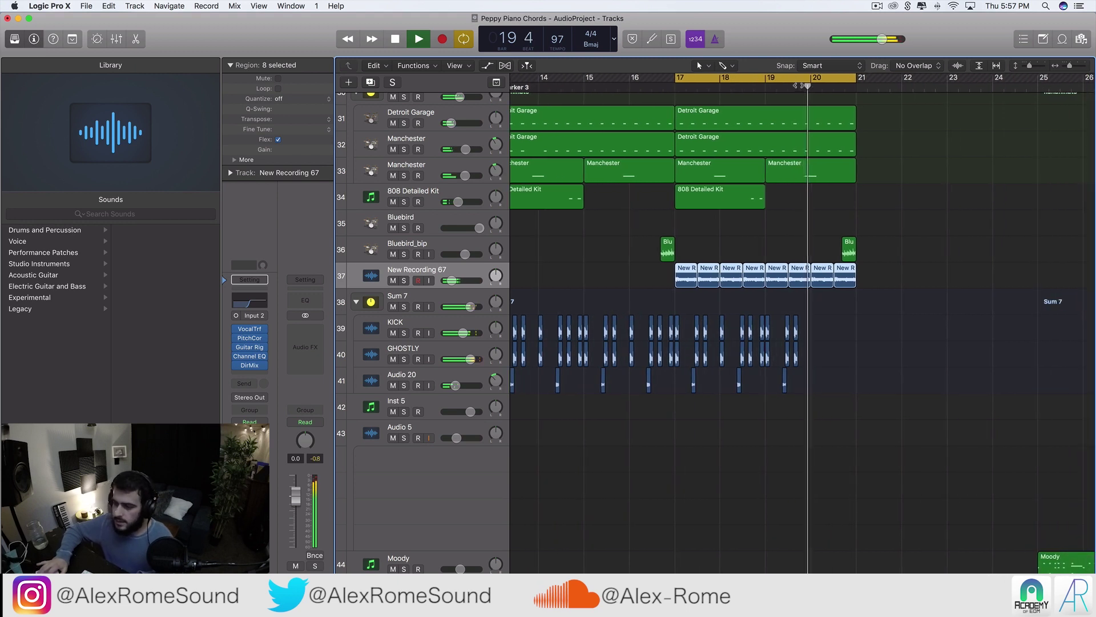
{"action": "left_click", "coordinate": [839, 82]}
{"action": "key", "text": "space"}
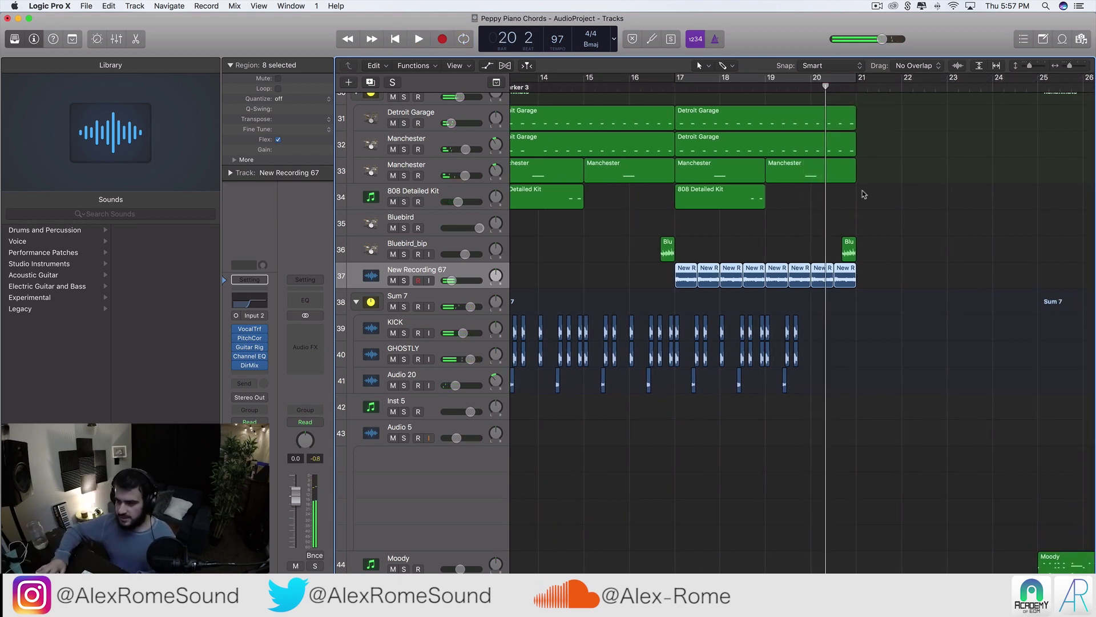
- Play the mix from around bar 16 to check the drum levels, and select the Bluebird track
{"action": "scroll", "coordinate": [781, 345], "scroll_direction": "left", "scroll_amount": 5}
{"action": "scroll", "coordinate": [742, 331], "scroll_direction": "up", "scroll_amount": 2}
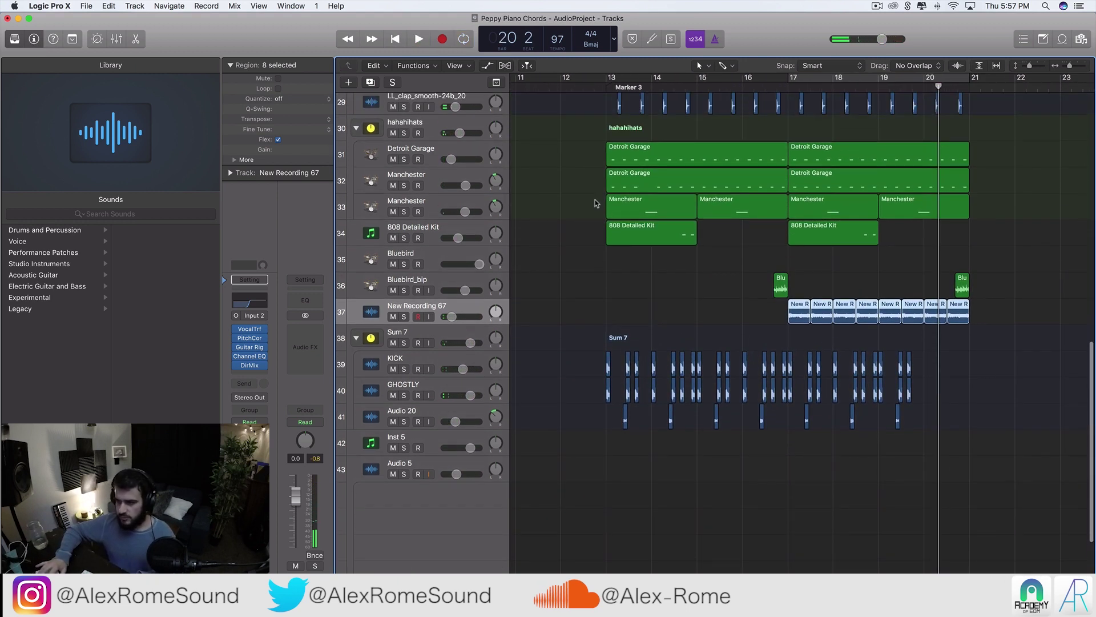
{"action": "left_click", "coordinate": [751, 84]}
{"action": "key", "text": "space"}
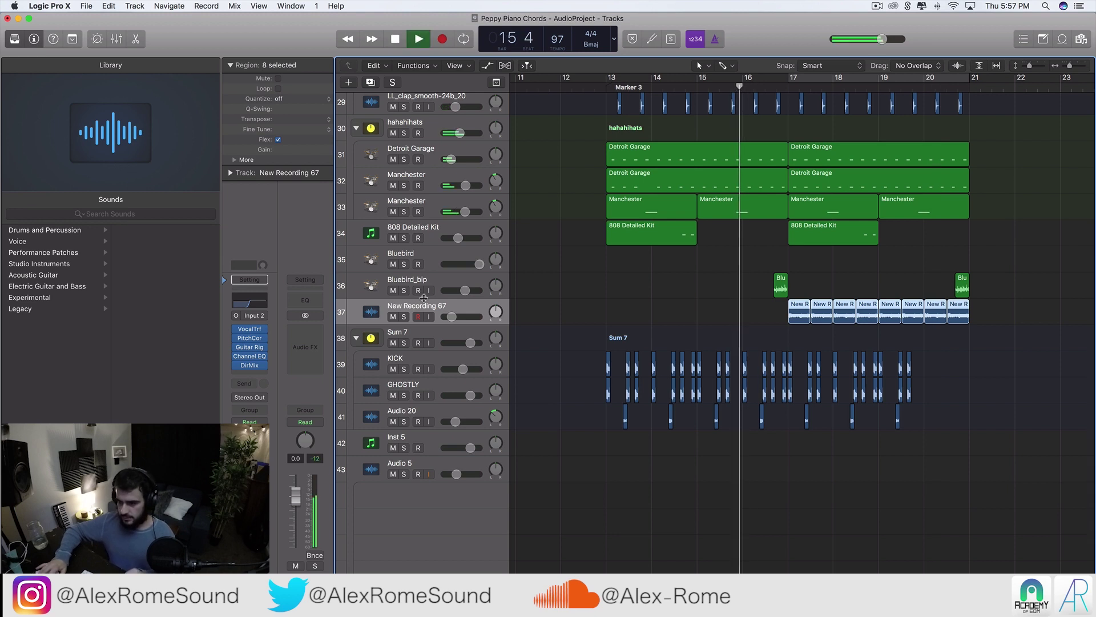
{"action": "left_click", "coordinate": [465, 260]}
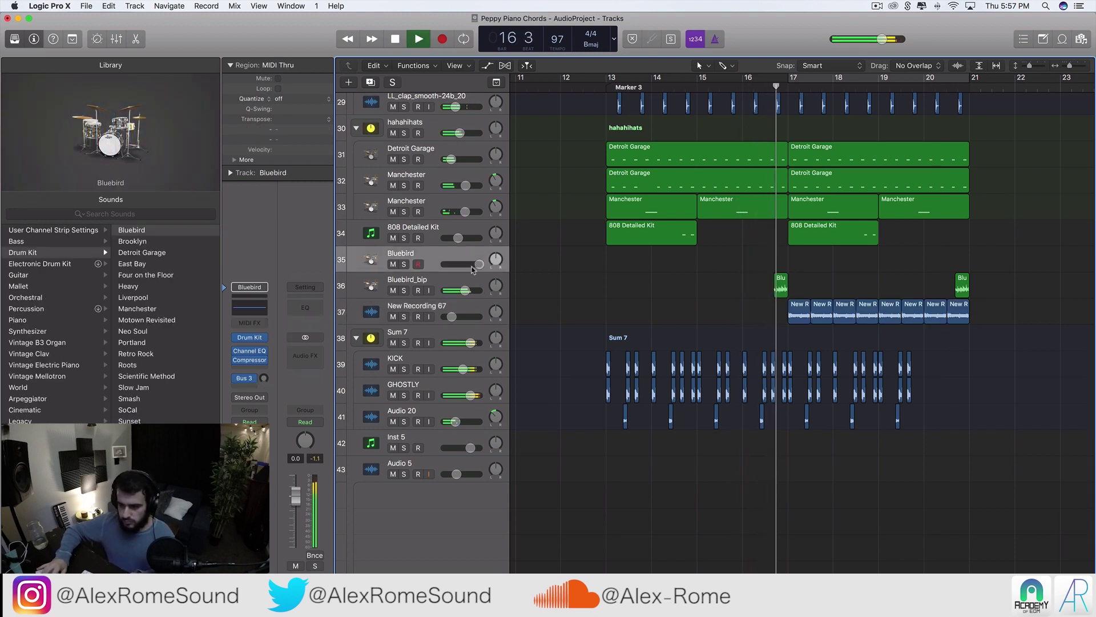
{"action": "scroll", "coordinate": [659, 319], "scroll_direction": "right", "scroll_amount": 5}
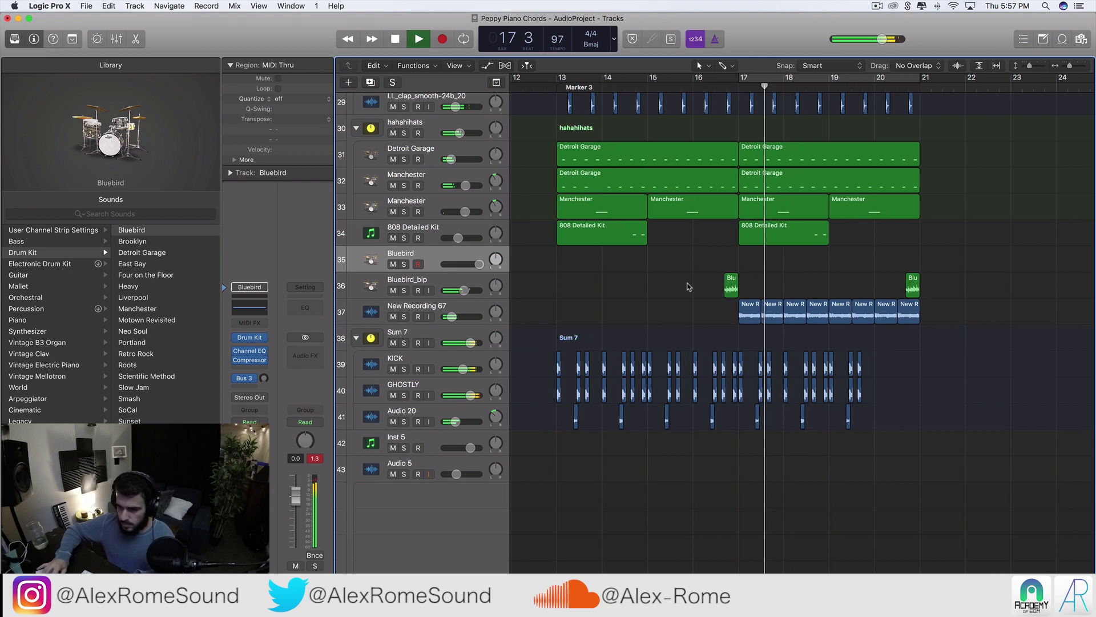
{"action": "scroll", "coordinate": [660, 318], "scroll_direction": "down", "scroll_amount": 5}
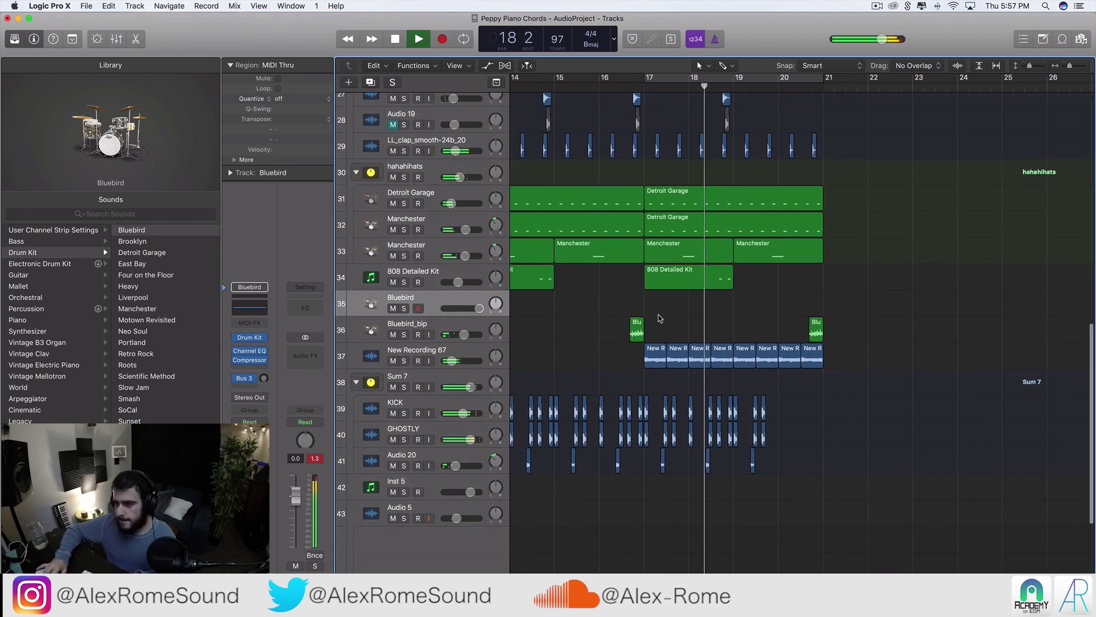
- Set an active cycle range from bar 5 to bar 26 and play the arrangement from bar 5
{"action": "scroll", "coordinate": [608, 129], "scroll_direction": "up", "scroll_amount": 10}
{"action": "scroll", "coordinate": [608, 129], "scroll_direction": "up", "scroll_amount": 10}
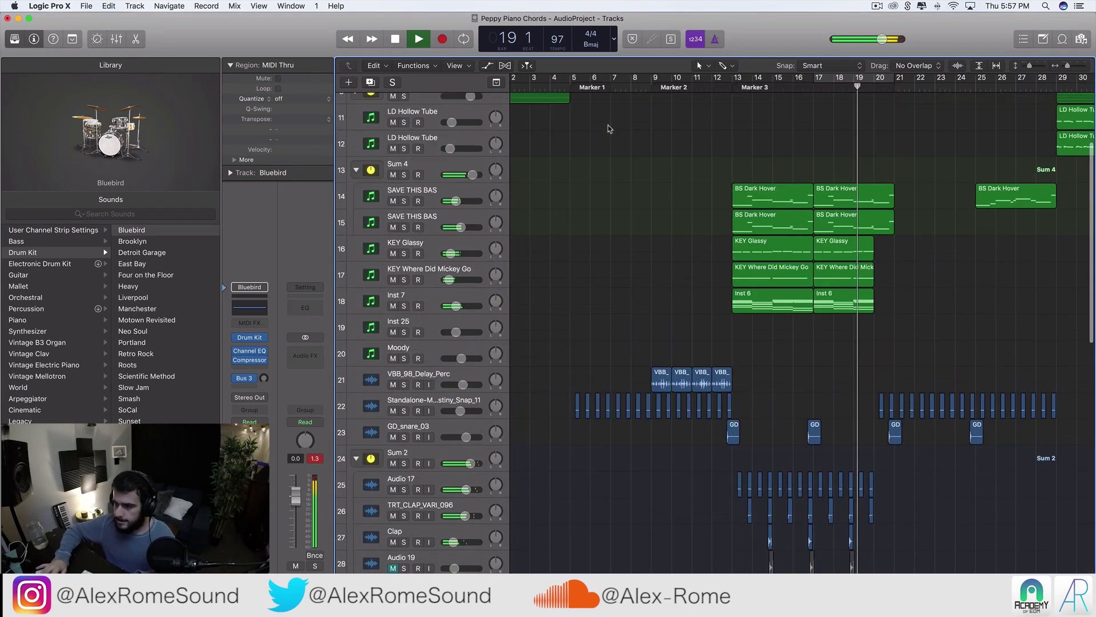
{"action": "scroll", "coordinate": [609, 129], "scroll_direction": "left", "scroll_amount": 5}
{"action": "key", "text": "space"}
{"action": "key", "text": "c"}
{"action": "key", "text": "space"}
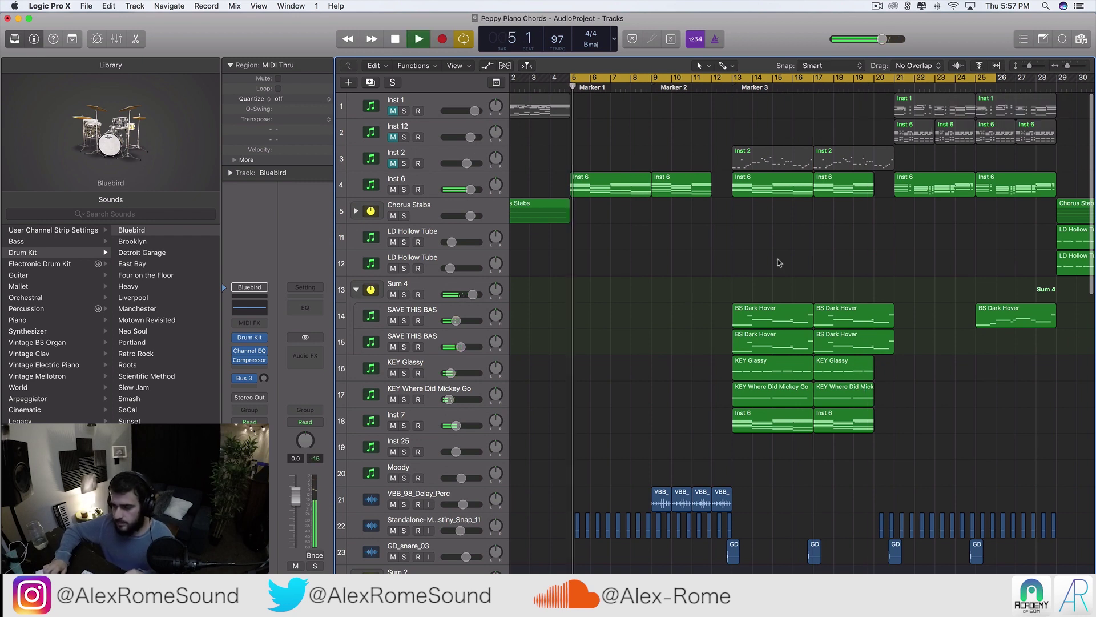
{"action": "scroll", "coordinate": [798, 396], "scroll_direction": "down", "scroll_amount": 4}
{"action": "scroll", "coordinate": [797, 396], "scroll_direction": "up", "scroll_amount": 4}
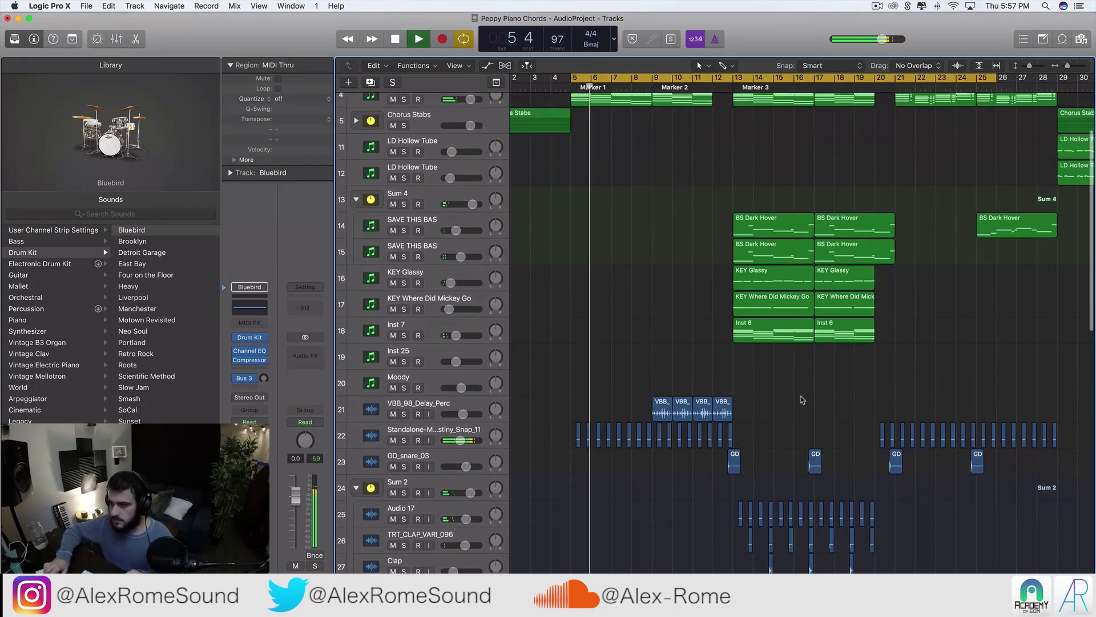
- Delete the region at bar 13 on the Inst 6 track
{"action": "scroll", "coordinate": [782, 394], "scroll_direction": "right", "scroll_amount": 3}
{"action": "scroll", "coordinate": [775, 391], "scroll_direction": "right", "scroll_amount": 4}
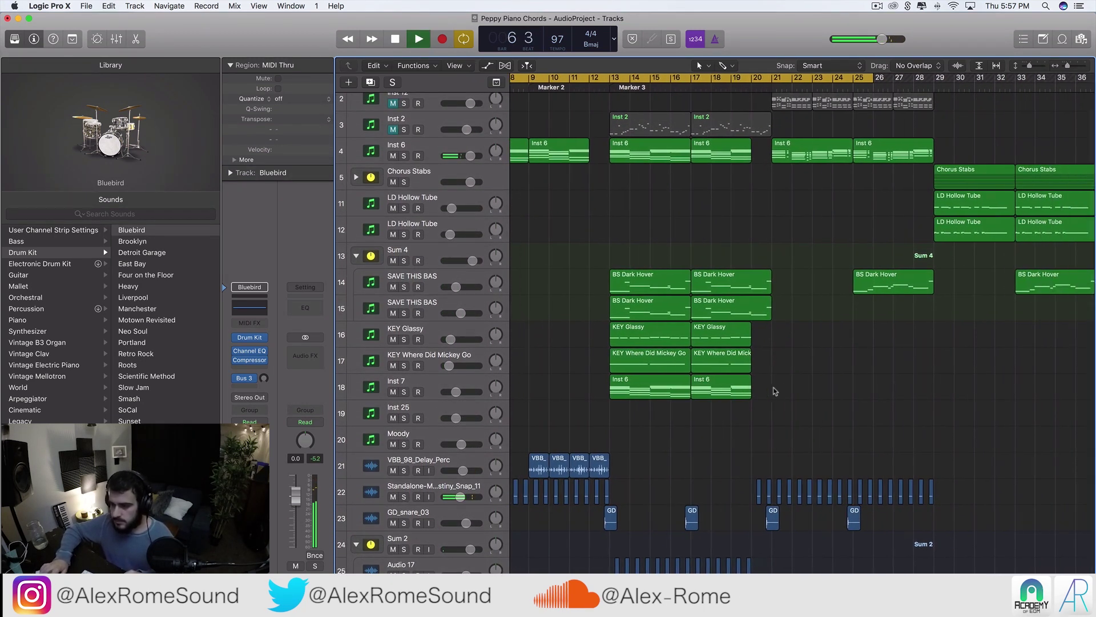
{"action": "scroll", "coordinate": [774, 386], "scroll_direction": "up", "scroll_amount": 1}
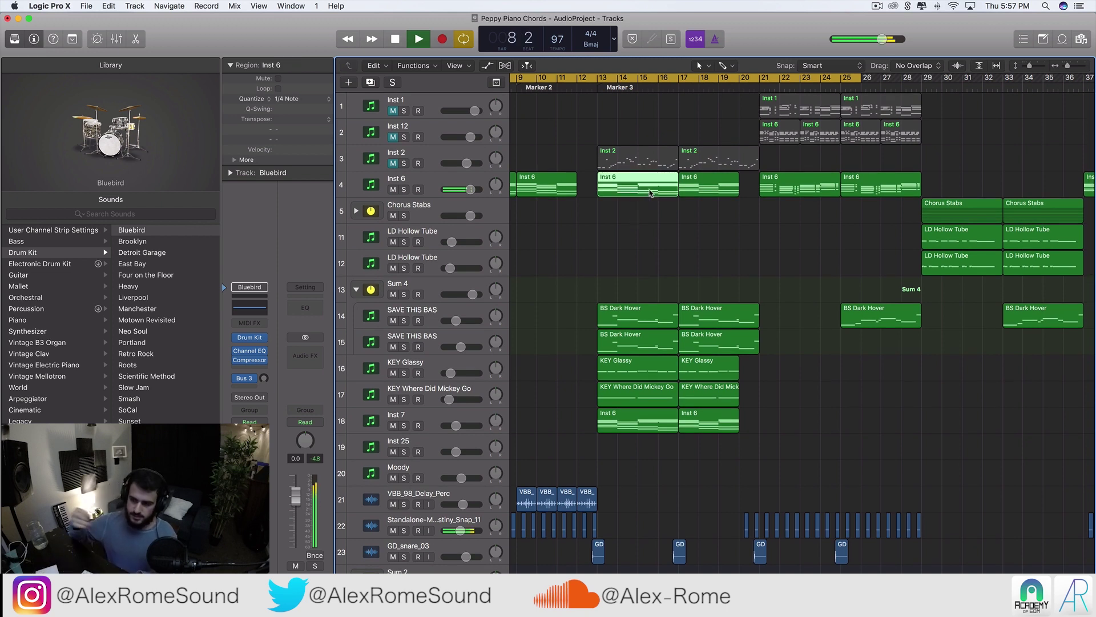
{"action": "key", "text": "Delete"}
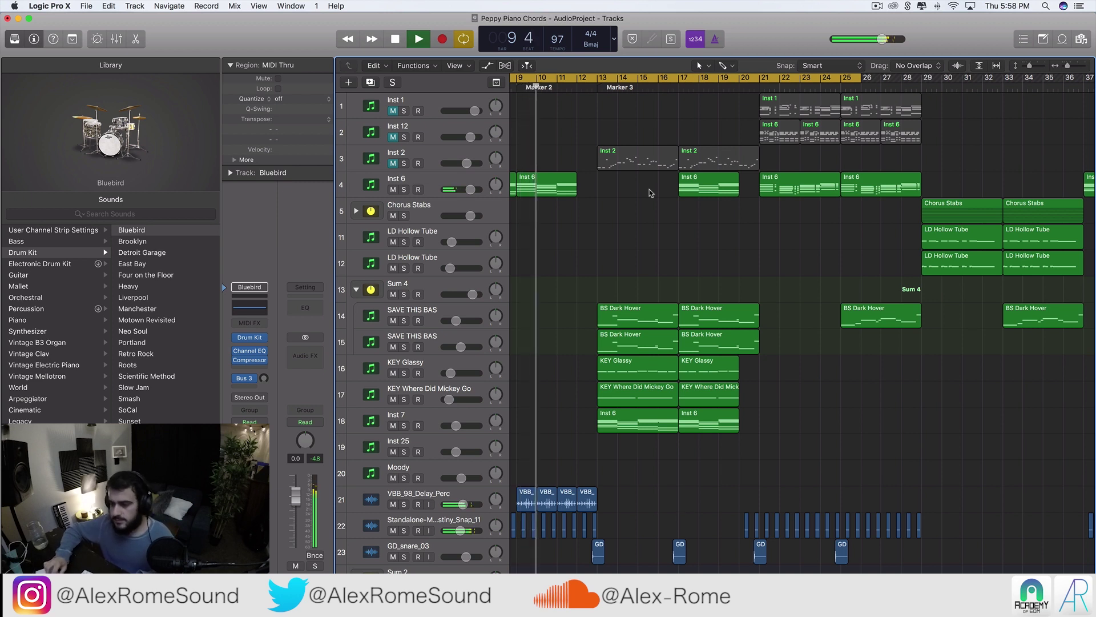
- Play through Marker 3 to check the layered parts, selecting the four VBB_98_Delay_Perc regions before bar 13
{"action": "scroll", "coordinate": [652, 203], "scroll_direction": "down", "scroll_amount": 2}
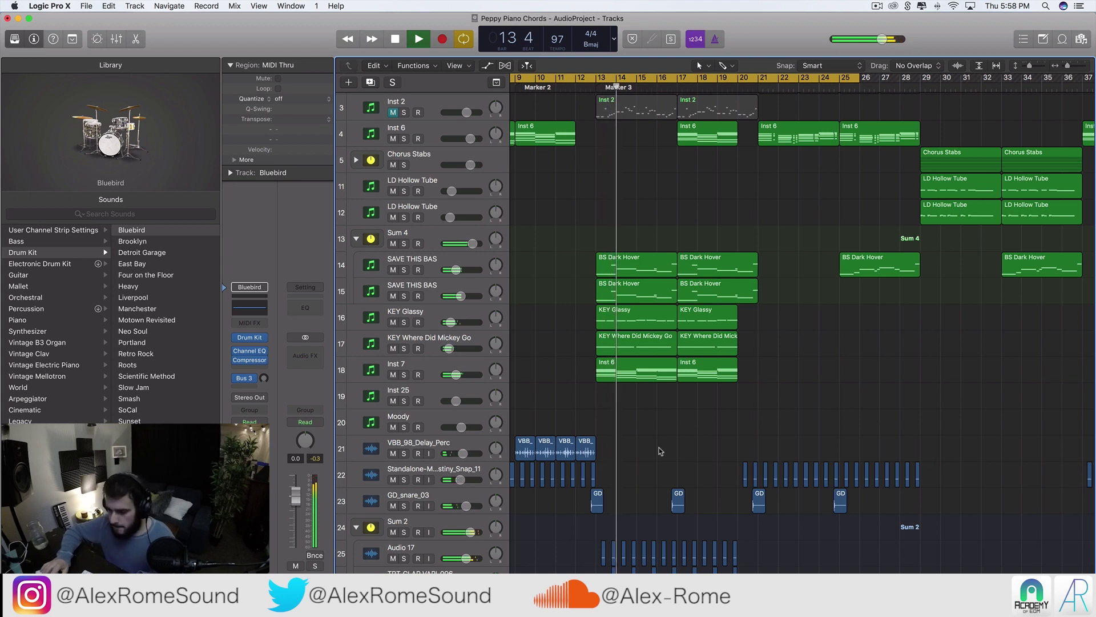
{"action": "left_click_drag", "start_coordinate": [659, 449], "coordinate": [537, 453]}
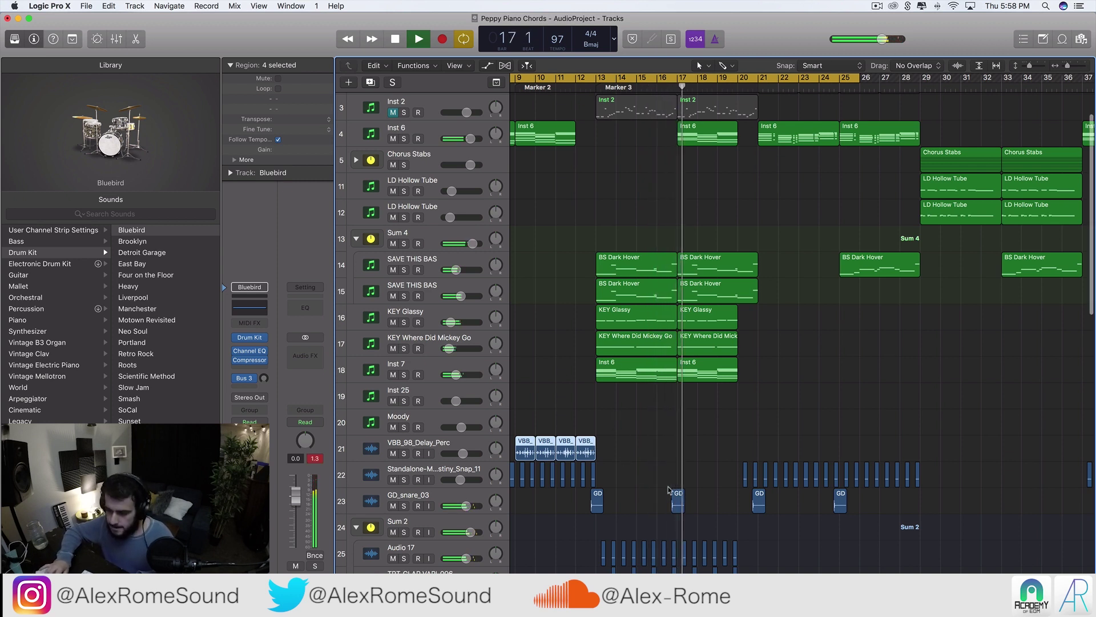
{"action": "scroll", "coordinate": [669, 490], "scroll_direction": "right", "scroll_amount": 2}
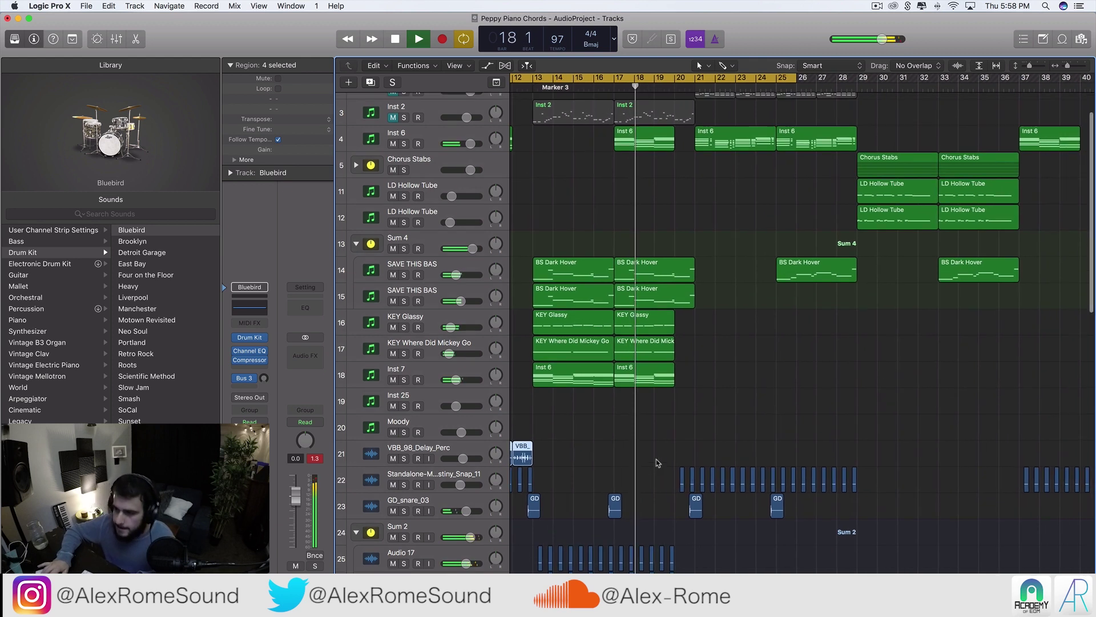
{"action": "scroll", "coordinate": [660, 465], "scroll_direction": "up", "scroll_amount": 2}
{"action": "scroll", "coordinate": [657, 463], "scroll_direction": "up", "scroll_amount": 1}
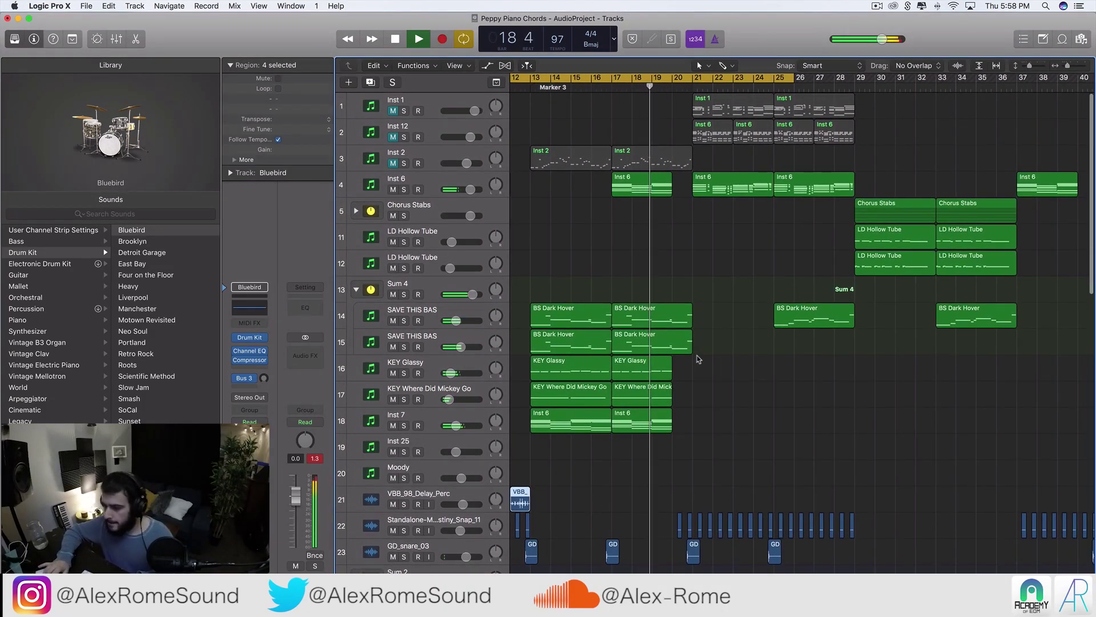
{"action": "scroll", "coordinate": [699, 359], "scroll_direction": "down", "scroll_amount": 1}
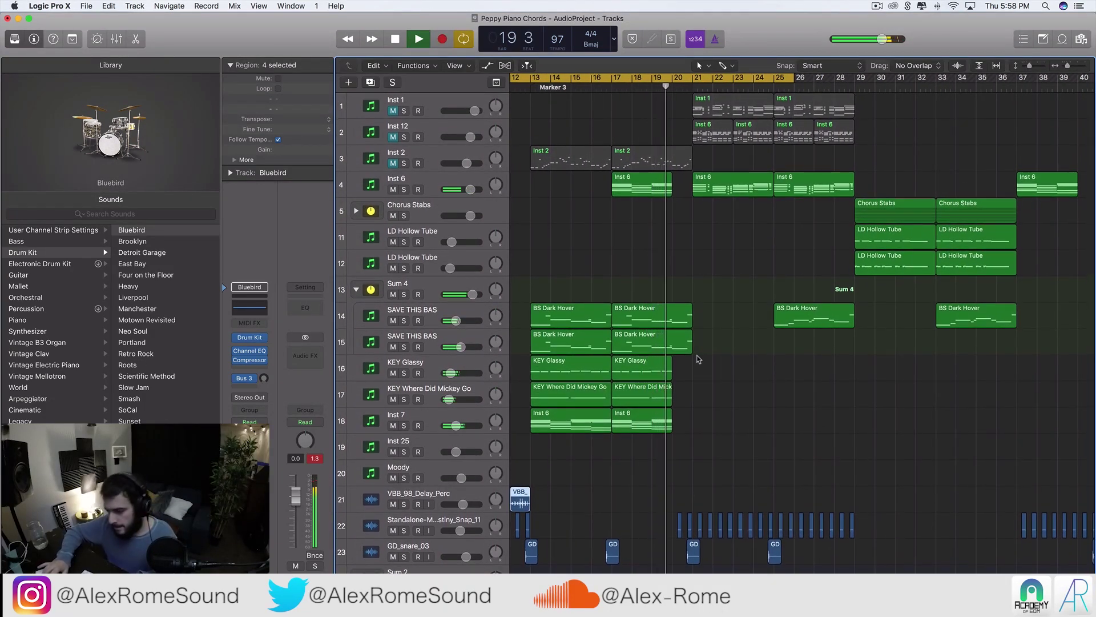
- Stop playback and shorten the second BS Dark Hover region on track 15 to end at bar 20
{"action": "key", "text": "space"}
{"action": "scroll", "coordinate": [669, 355], "scroll_direction": "up", "scroll_amount": 1}
{"action": "scroll", "coordinate": [669, 355], "scroll_direction": "up", "scroll_amount": 3}
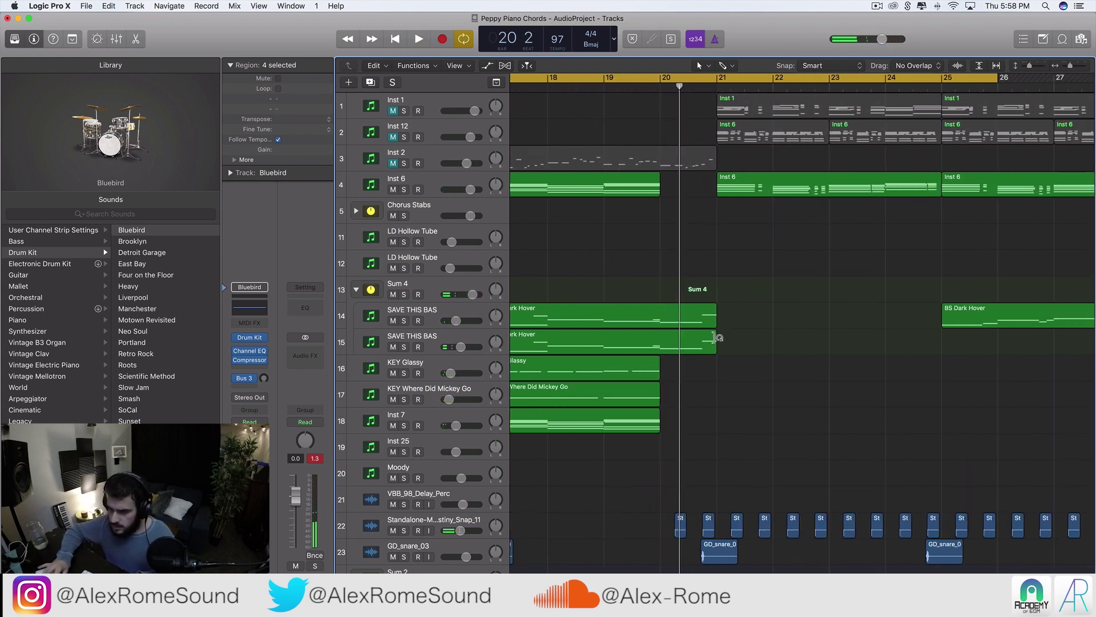
{"action": "left_click_drag", "start_coordinate": [714, 345], "coordinate": [660, 346]}
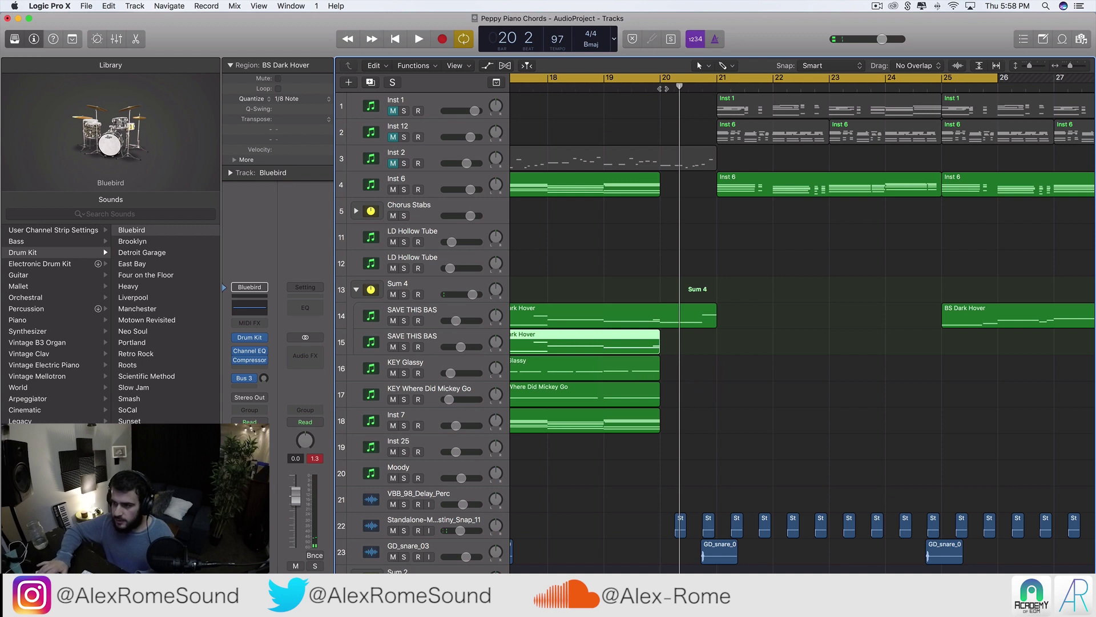
- Cycle from bar 20 to midway through bar 23 and play the upper SAVE THIS BAS track soloed
{"action": "left_click_drag", "start_coordinate": [661, 79], "coordinate": [867, 78]}
{"action": "key", "text": "space"}
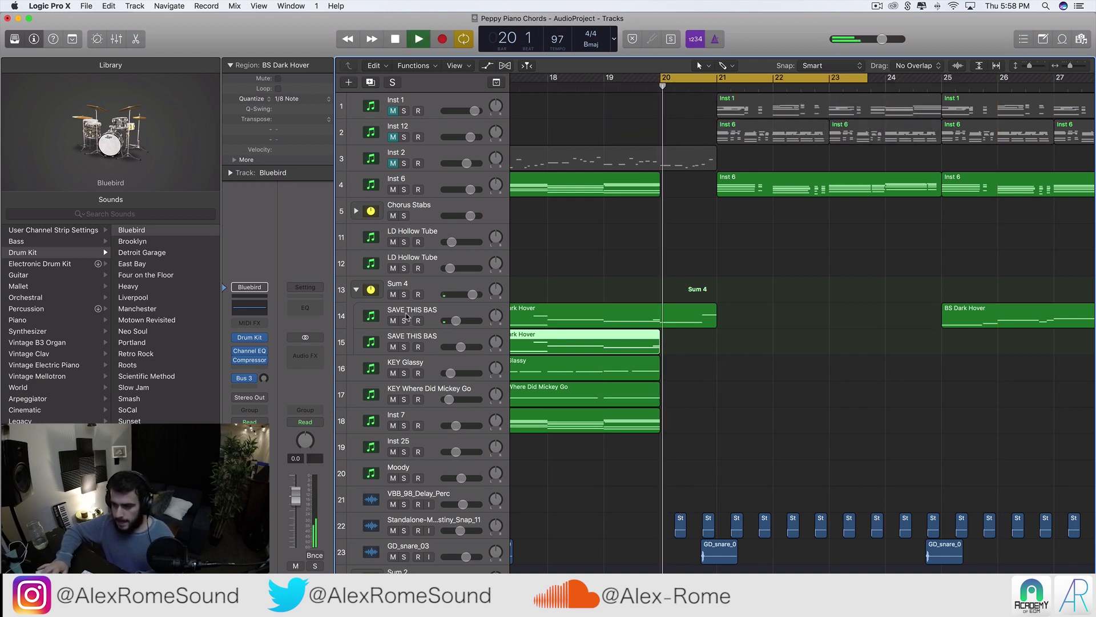
{"action": "left_click", "coordinate": [404, 320]}
{"action": "left_click", "coordinate": [419, 311]}
{"action": "key", "text": "space"}
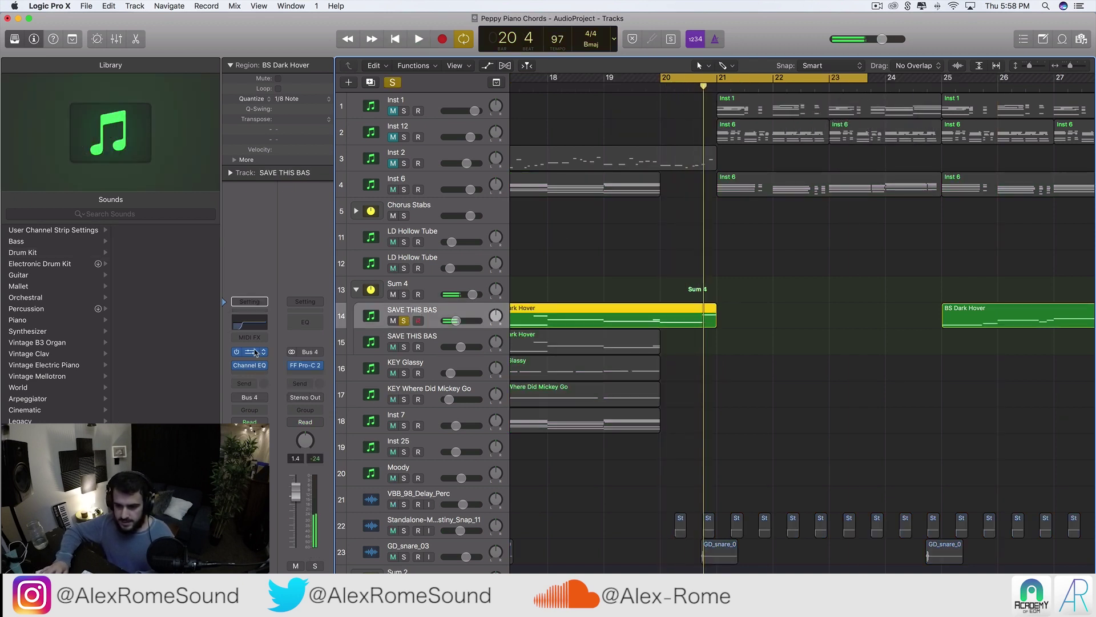
- Raise the low-cut frequency to about 184 Hz in the soloed SAVE THIS BAS track's Channel EQ during playback
{"action": "left_click", "coordinate": [249, 364]}
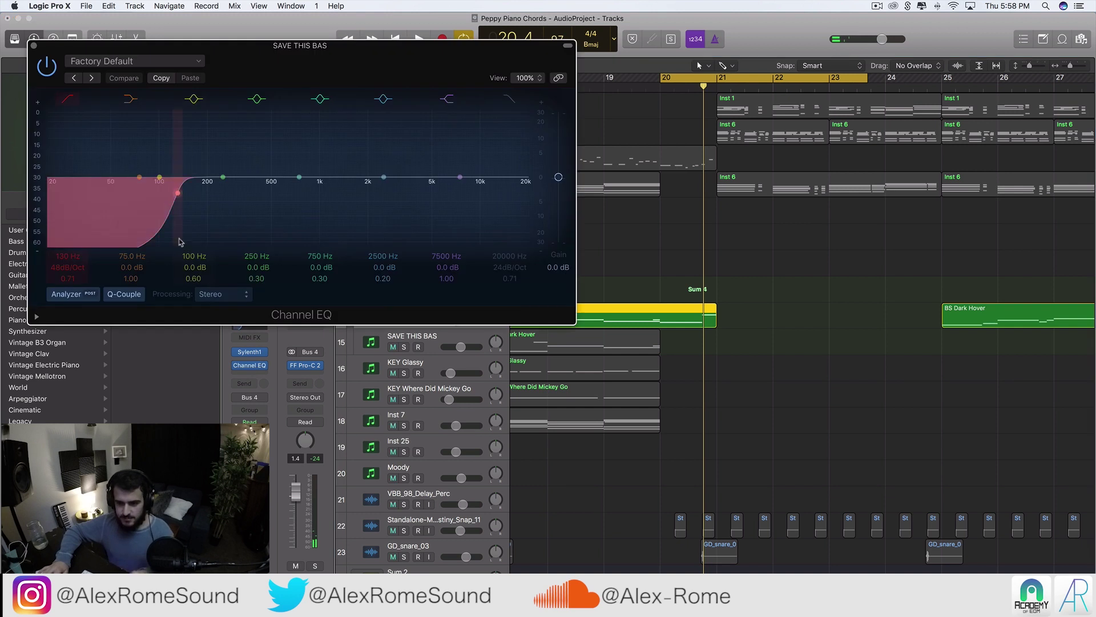
{"action": "key", "text": "space"}
{"action": "left_click_drag", "start_coordinate": [191, 227], "coordinate": [196, 227]}
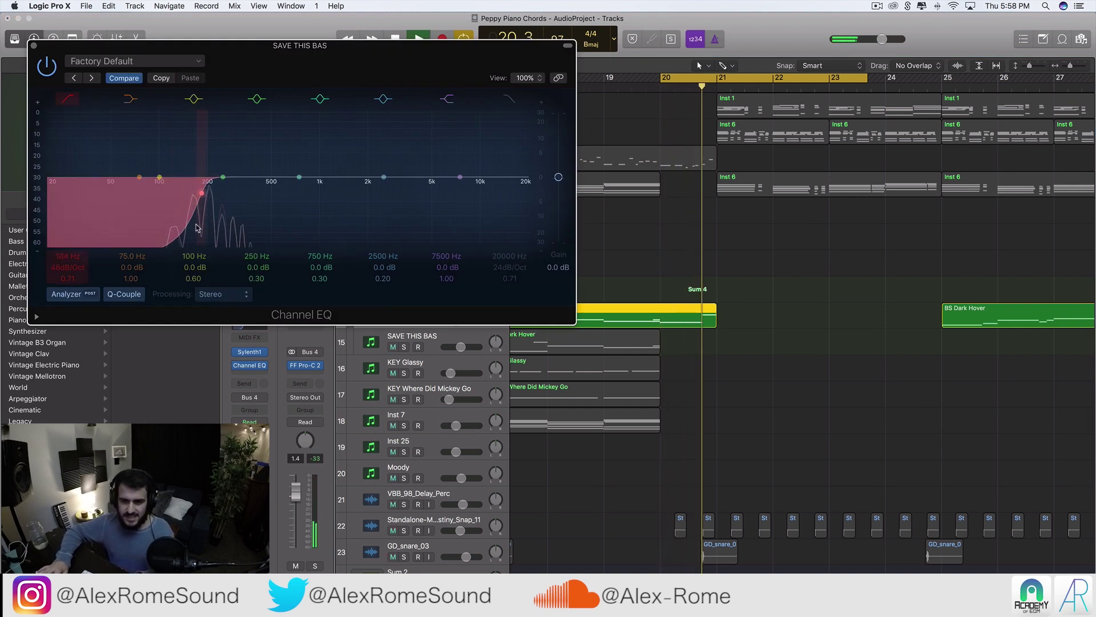
{"action": "key", "text": "space"}
{"action": "left_click", "coordinate": [33, 46]}
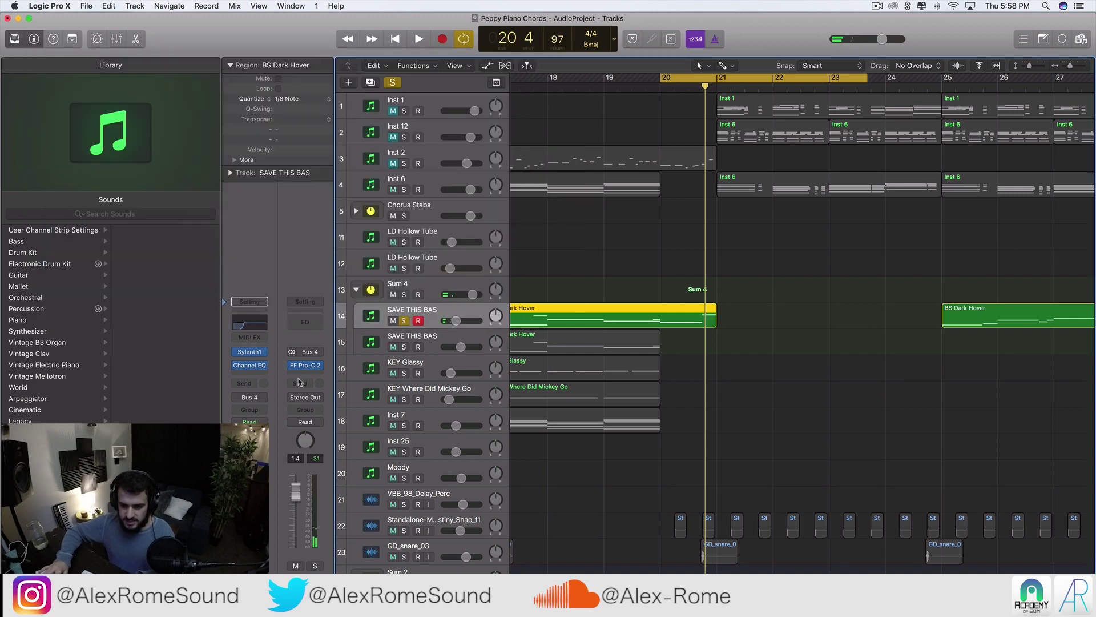
- Raise oscillator A1's stereo to maximum and oscillator A2's to 10 in the bass track's Sylenth1, and listen to the soloed sound
{"action": "left_click", "coordinate": [240, 374]}
{"action": "key", "text": "Escape"}
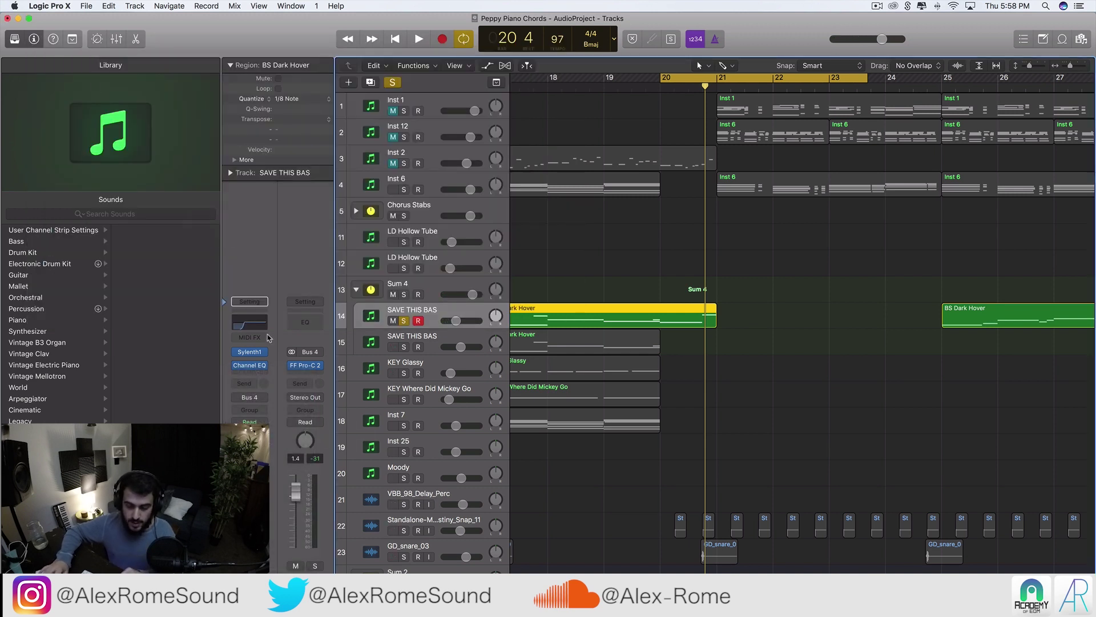
{"action": "left_click", "coordinate": [249, 352]}
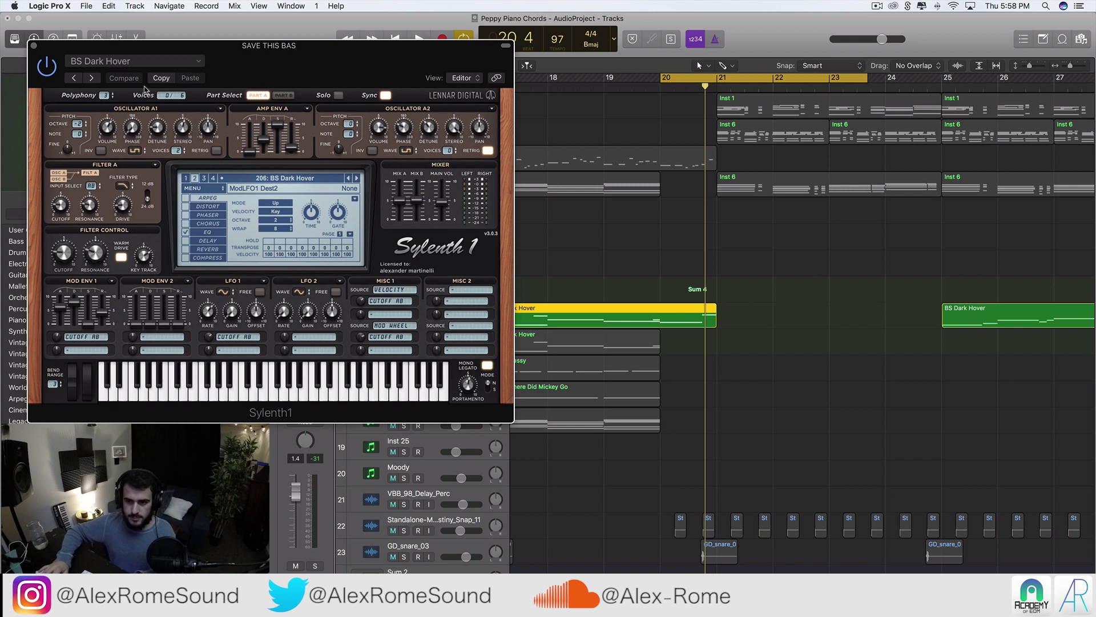
{"action": "key", "text": "space"}
{"action": "left_click_drag", "start_coordinate": [182, 132], "coordinate": [182, 3]}
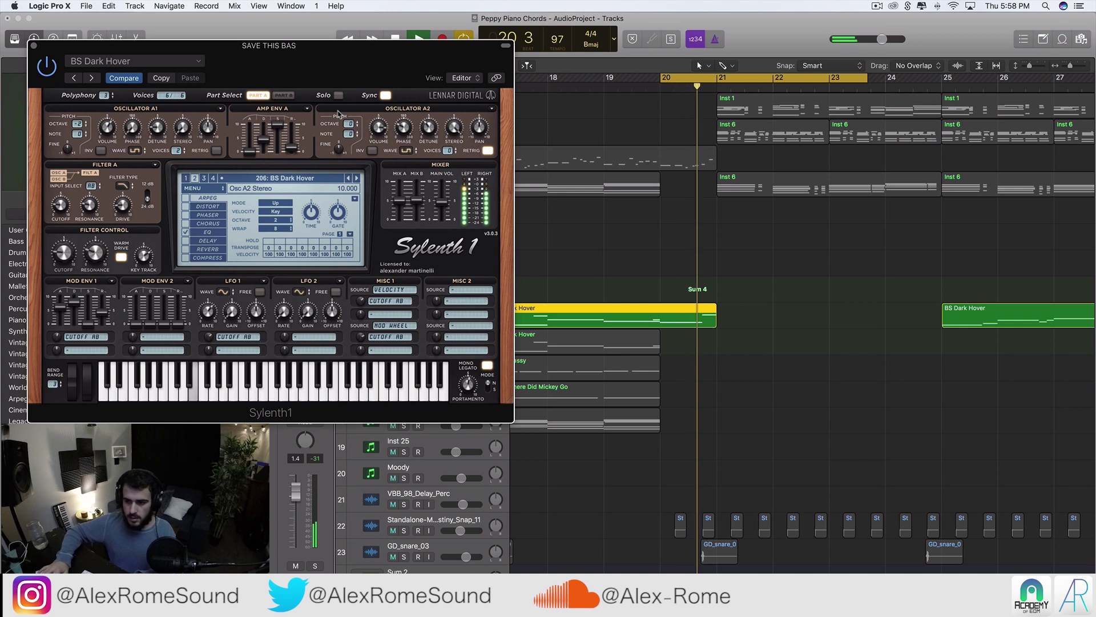
{"action": "key", "text": "space"}
{"action": "left_click", "coordinate": [34, 46]}
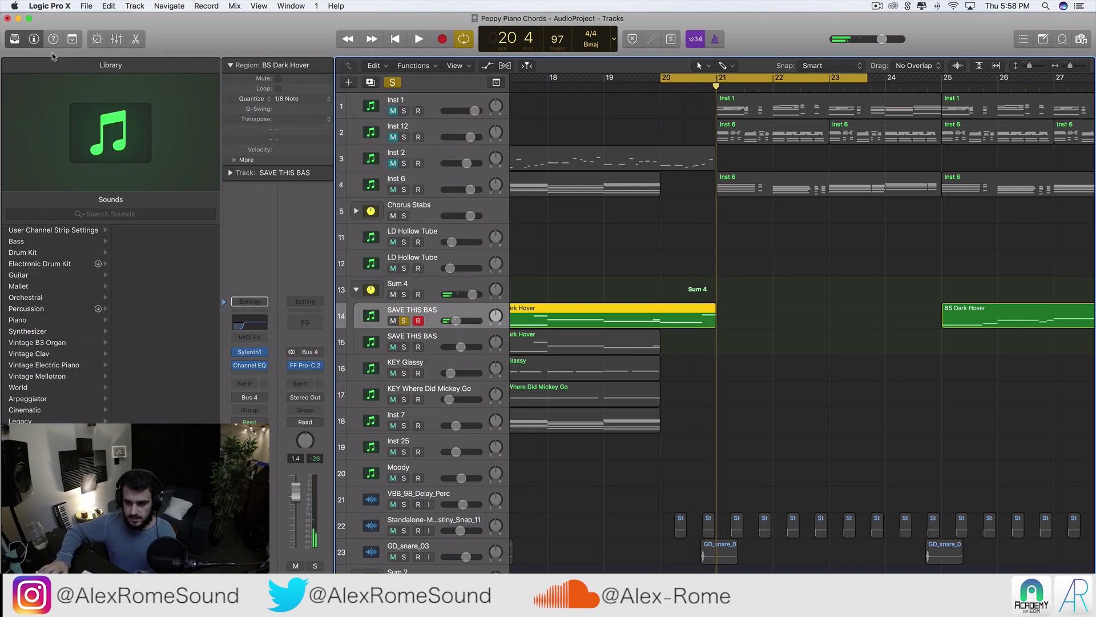
{"action": "key", "text": "space"}
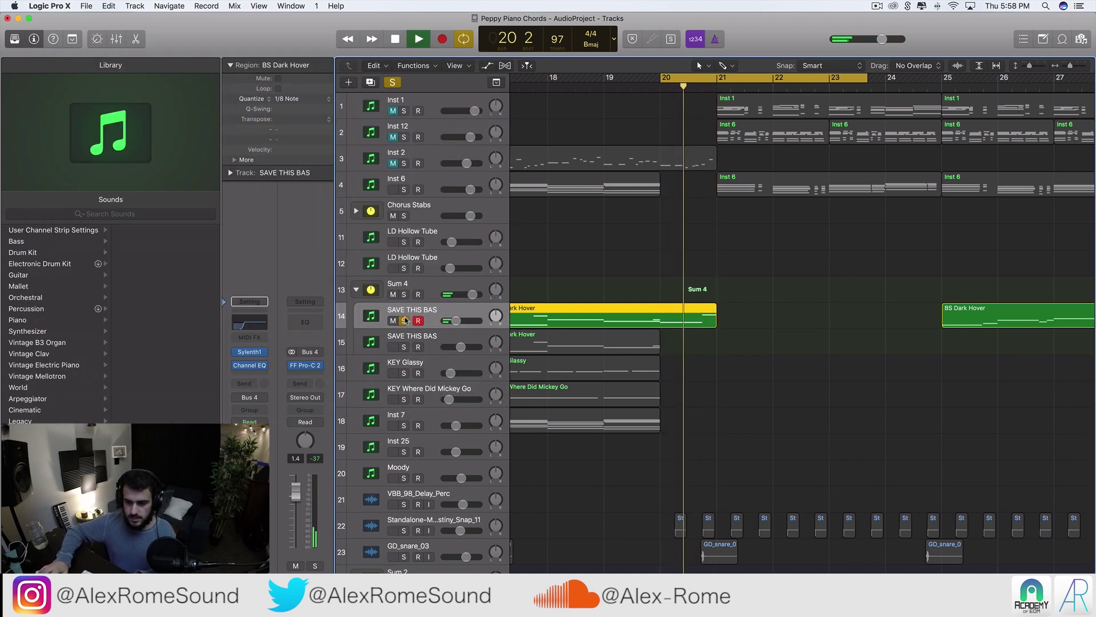
{"action": "key", "text": "space"}
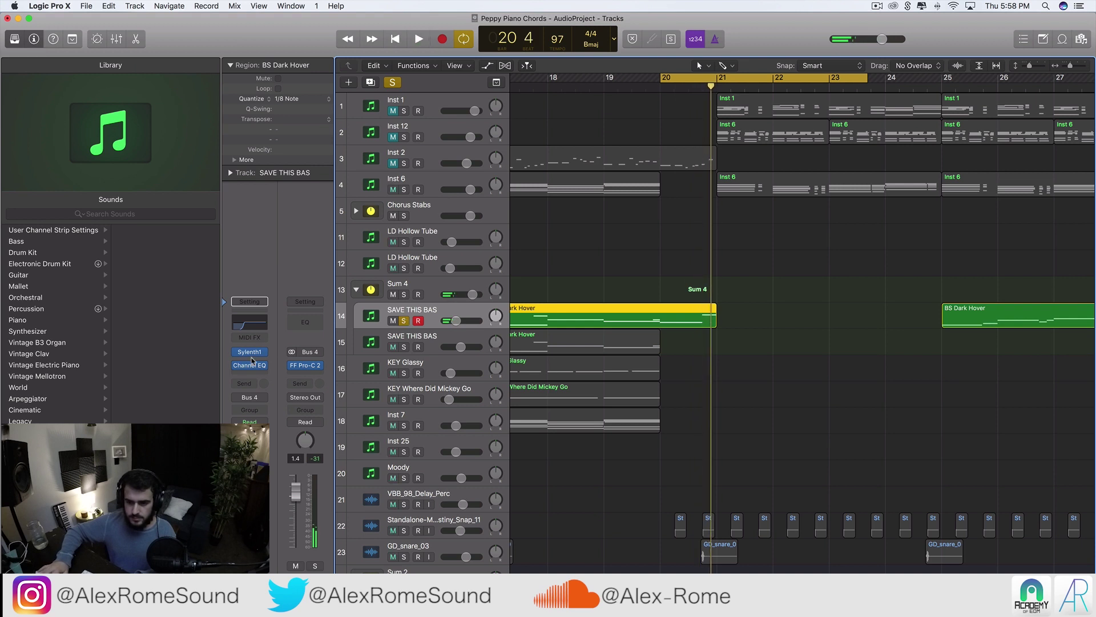
- Set oscillator B2's stereo to about 4.1 in Sylenth1's Part B while the bass plays, and close the plug-in
{"action": "left_click", "coordinate": [250, 352]}
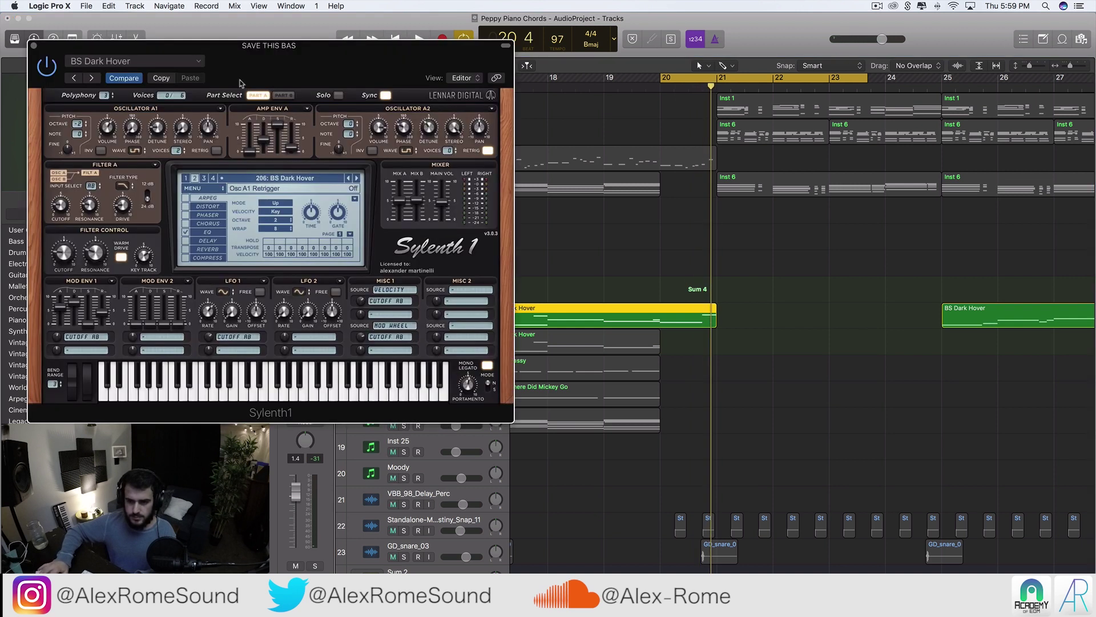
{"action": "left_click", "coordinate": [282, 95]}
{"action": "key", "text": "space"}
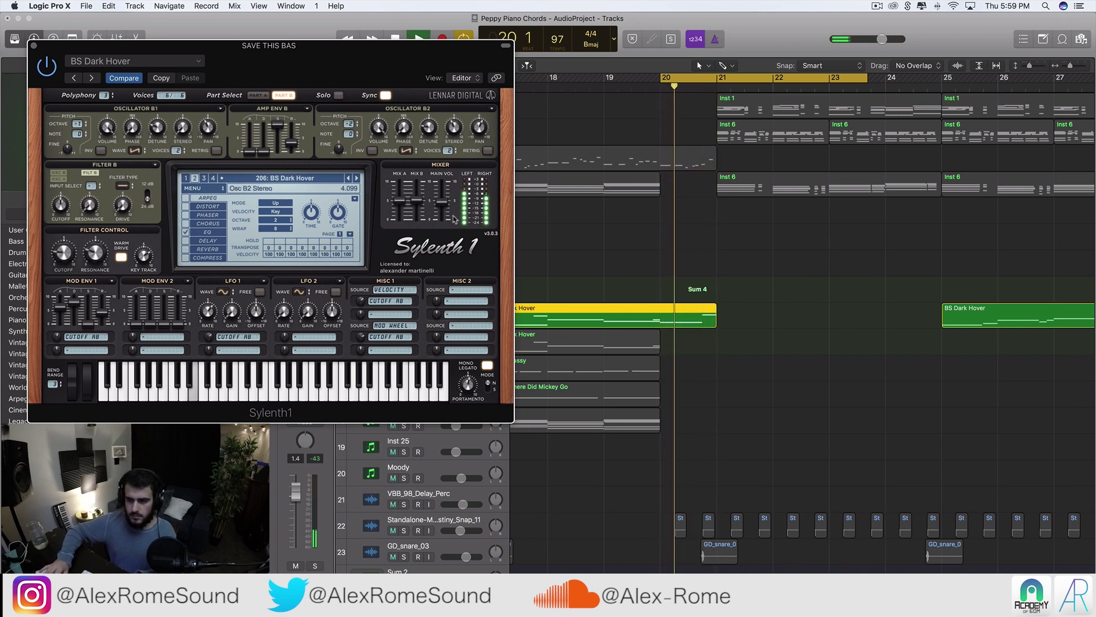
{"action": "key", "text": "space"}
{"action": "left_click", "coordinate": [34, 46]}
{"action": "key", "text": "space"}
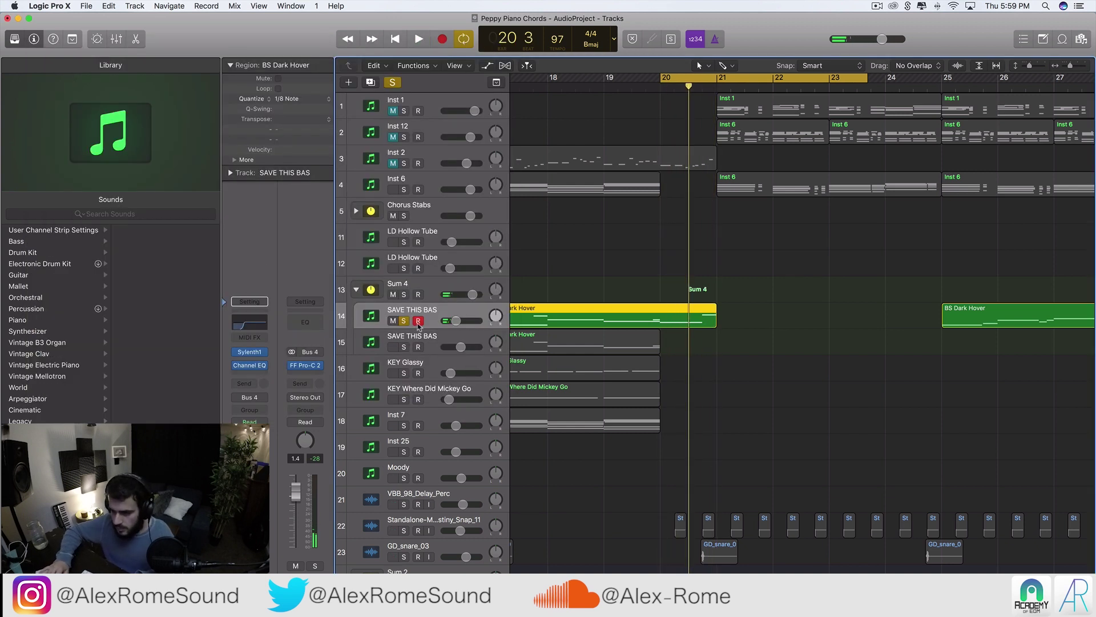
- Unsolo SAVE THIS BAS, cycle from bar 17 to midway through bar 23, and raise its volume slightly during playback
{"action": "scroll", "coordinate": [645, 354], "scroll_direction": "left", "scroll_amount": 3}
{"action": "left_click_drag", "start_coordinate": [651, 86], "coordinate": [1021, 85]}
{"action": "key", "text": "space"}
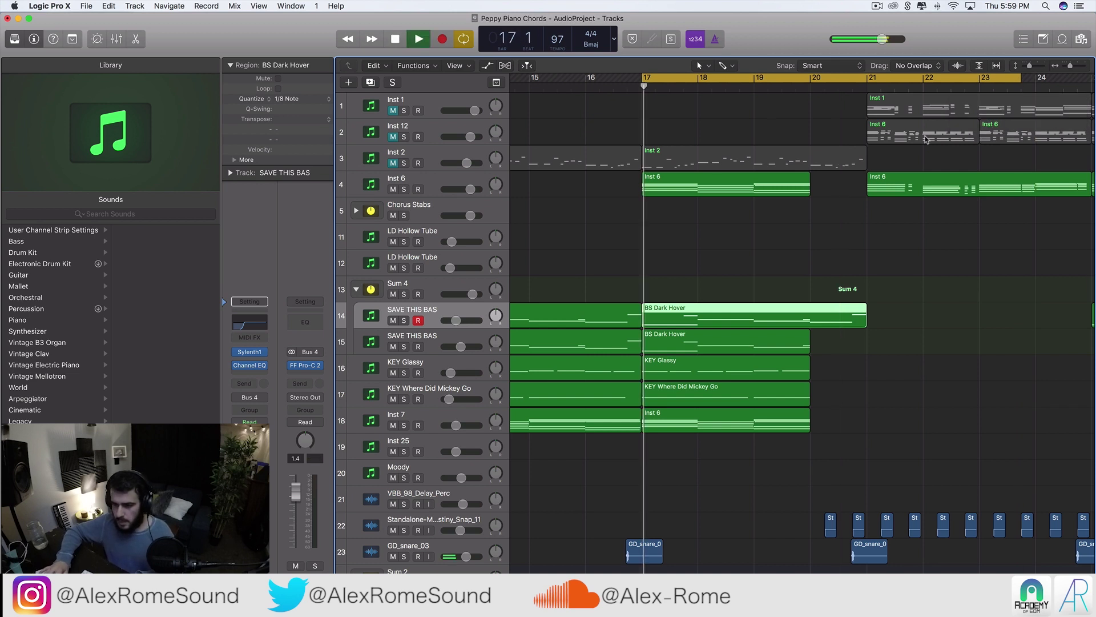
{"action": "left_click_drag", "start_coordinate": [455, 321], "coordinate": [457, 320]}
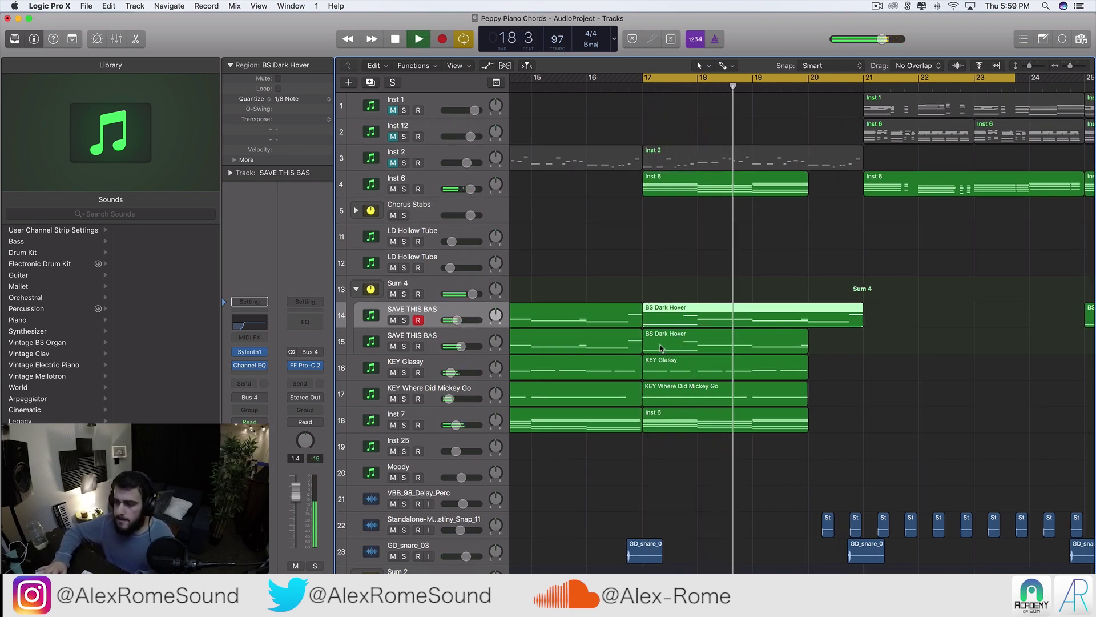
- Extend the bar 17 regions on tracks 15 to 18 (BS Dark Hover, KEY Glassy, KEY Where Did Mickey Go, Inst 6) to bar 21
{"action": "scroll", "coordinate": [714, 343], "scroll_direction": "down", "scroll_amount": 3}
{"action": "scroll", "coordinate": [717, 340], "scroll_direction": "down", "scroll_amount": 10}
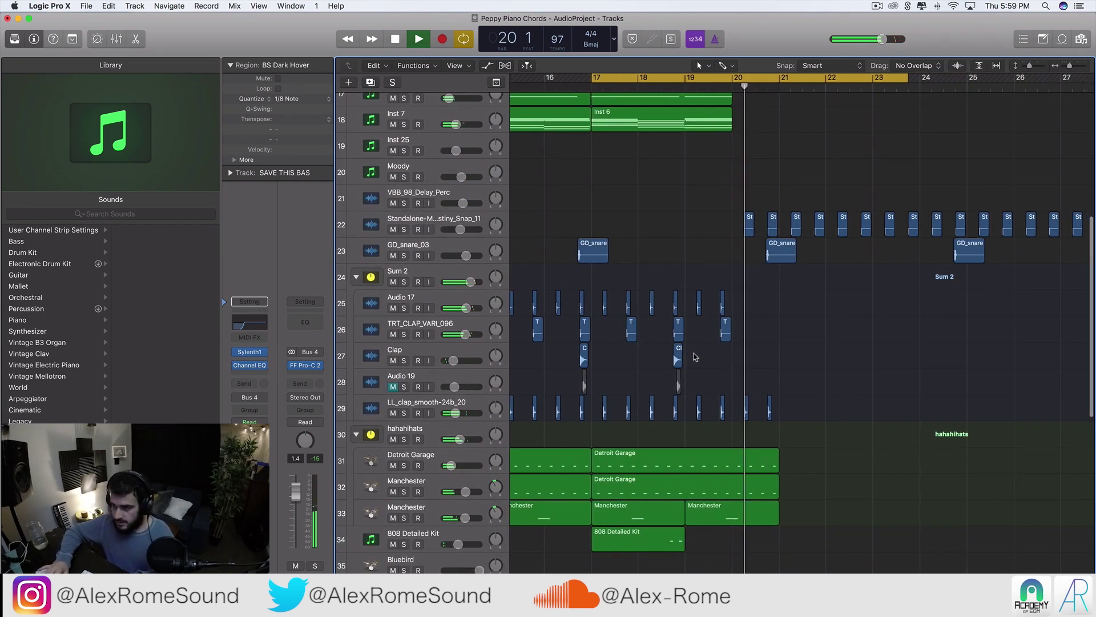
{"action": "key", "text": "space"}
{"action": "scroll", "coordinate": [708, 317], "scroll_direction": "up", "scroll_amount": 5}
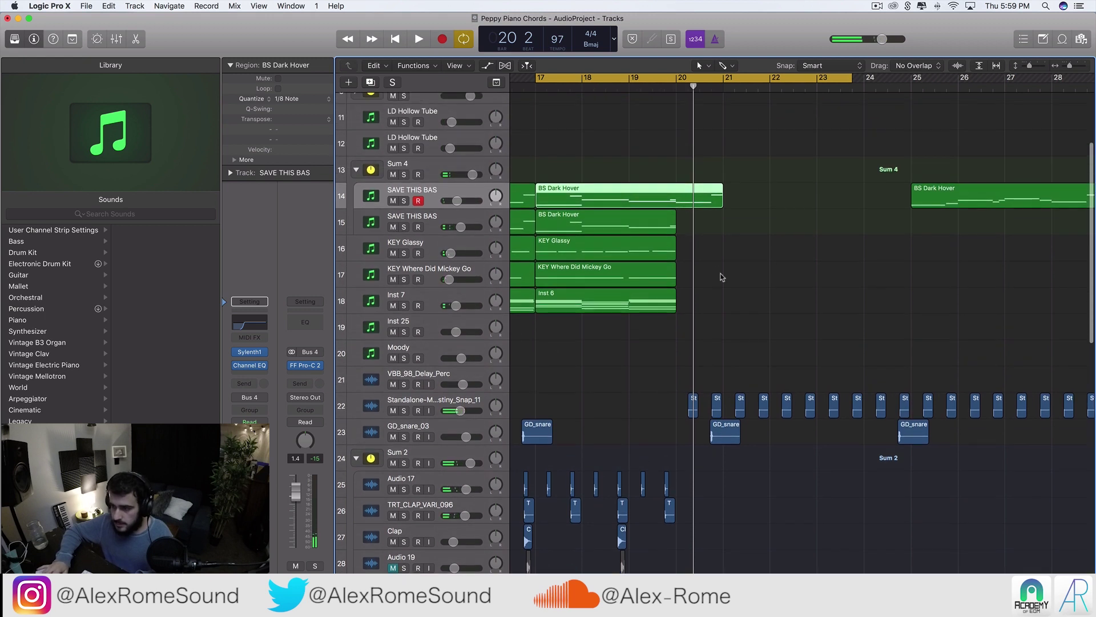
{"action": "scroll", "coordinate": [722, 277], "scroll_direction": "up", "scroll_amount": 1}
{"action": "left_click_drag", "start_coordinate": [723, 327], "coordinate": [723, 248]}
- Check the drum tracks around bar 17 and play the mix with a cycle range from bar 15 to bar 23
{"action": "scroll", "coordinate": [741, 372], "scroll_direction": "down", "scroll_amount": 4}
{"action": "scroll", "coordinate": [741, 371], "scroll_direction": "down", "scroll_amount": 1}
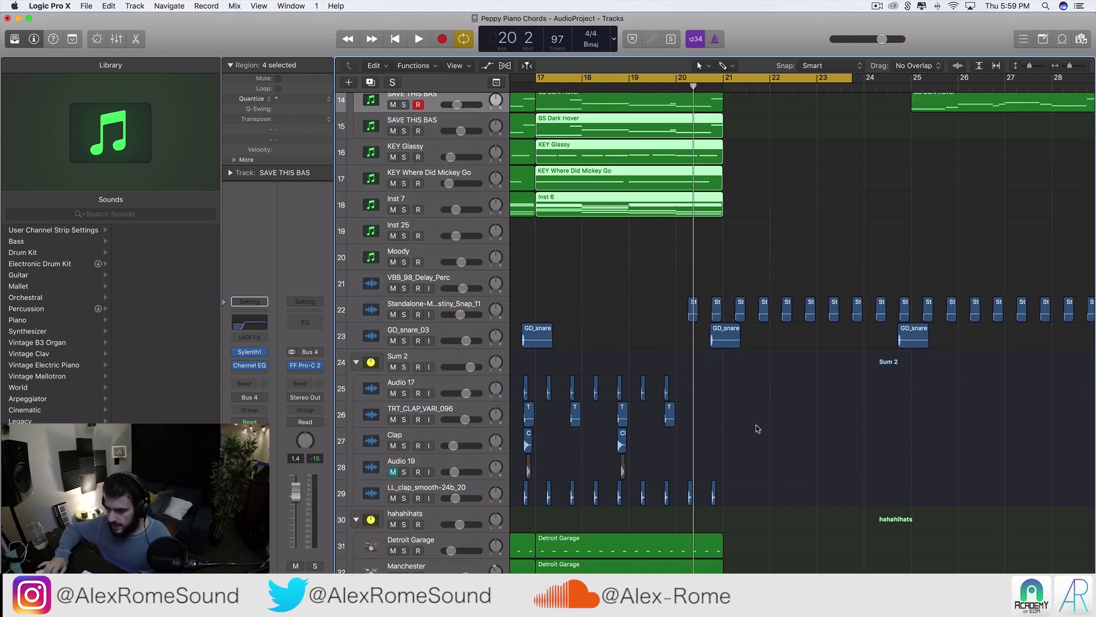
{"action": "scroll", "coordinate": [755, 420], "scroll_direction": "down", "scroll_amount": 10}
{"action": "key", "text": "space"}
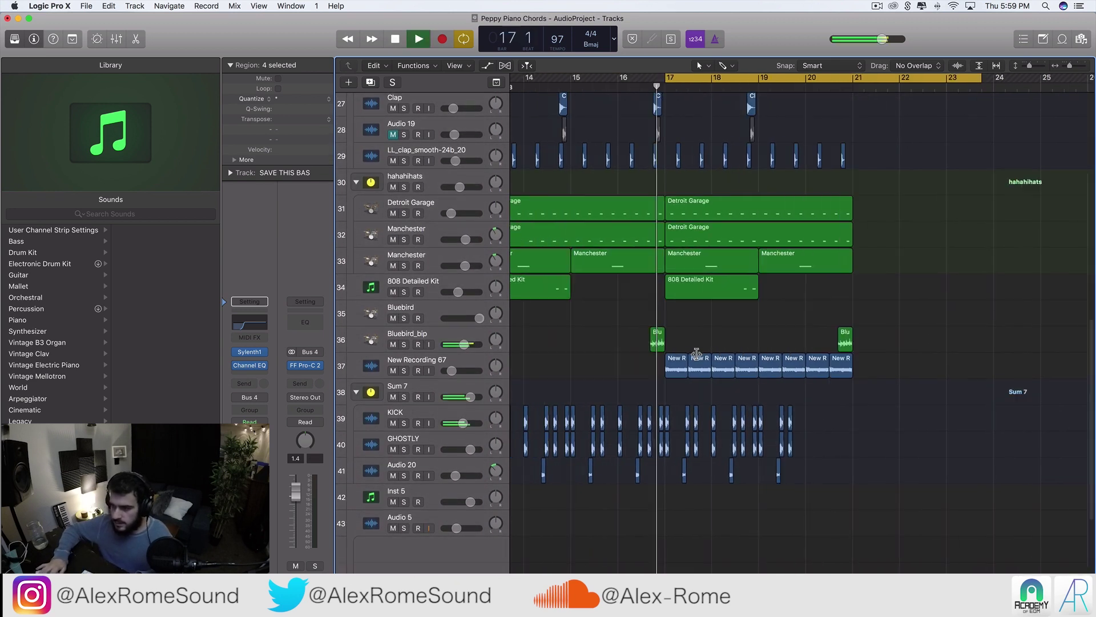
{"action": "key", "text": "space"}
{"action": "scroll", "coordinate": [625, 95], "scroll_direction": "left", "scroll_amount": 2}
{"action": "scroll", "coordinate": [625, 95], "scroll_direction": "up", "scroll_amount": 1}
{"action": "left_click_drag", "start_coordinate": [587, 81], "coordinate": [965, 80]}
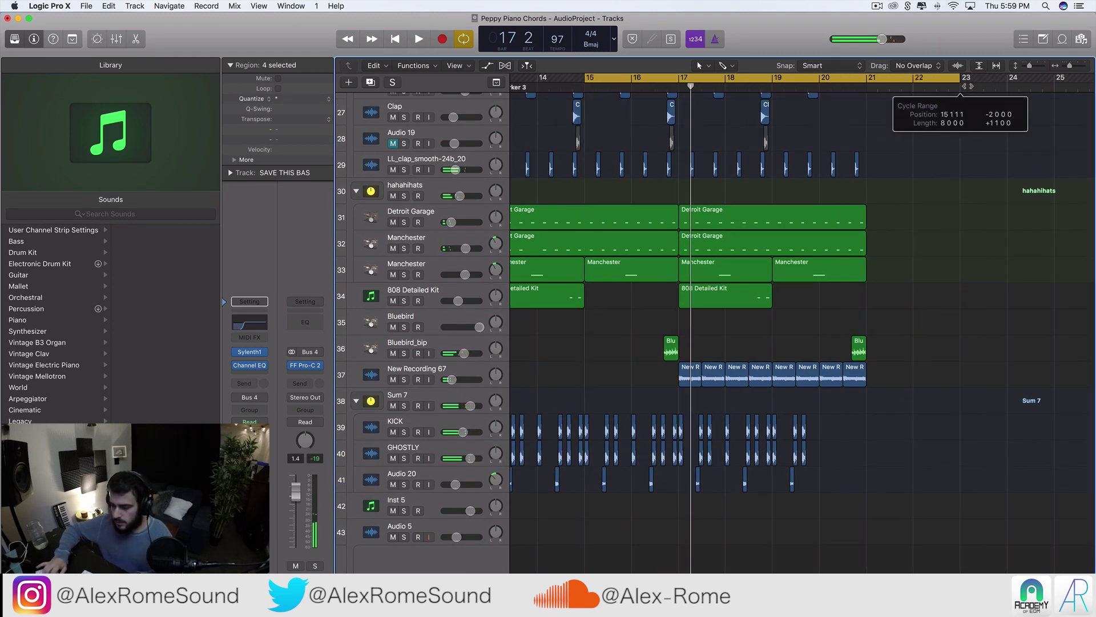
{"action": "key", "text": "space"}
{"action": "scroll", "coordinate": [721, 332], "scroll_direction": "left", "scroll_amount": 3}
{"action": "scroll", "coordinate": [722, 332], "scroll_direction": "up", "scroll_amount": 12}
{"action": "key", "text": "space"}
{"action": "scroll", "coordinate": [721, 332], "scroll_direction": "up", "scroll_amount": 5}
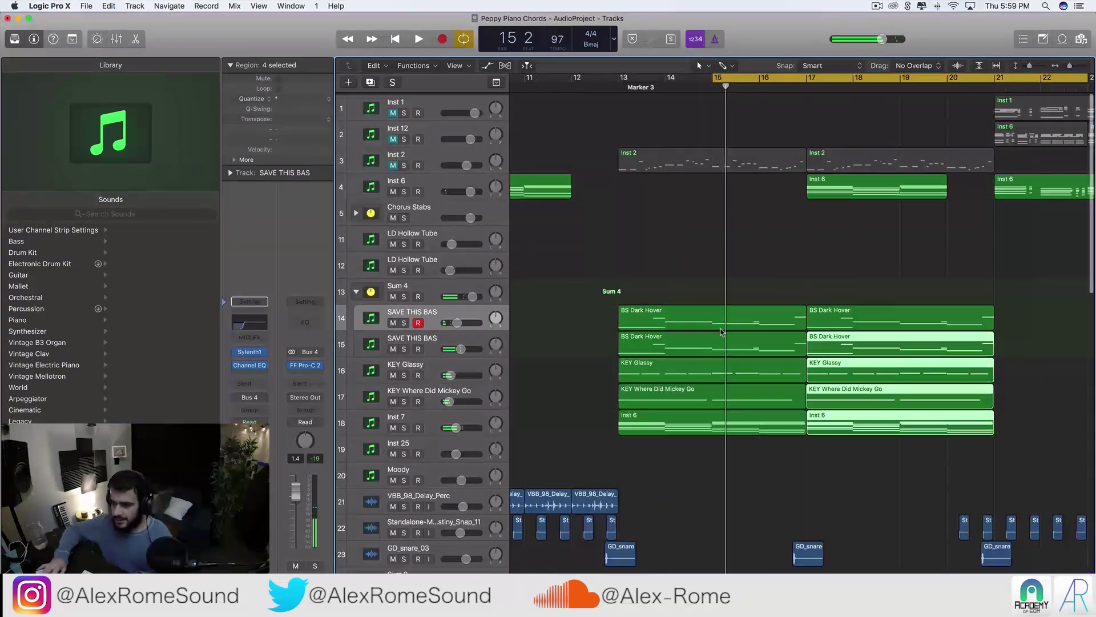
- Deselect the extended regions and set the cycle range from bar 17 to bar 22
{"action": "scroll", "coordinate": [619, 181], "scroll_direction": "left", "scroll_amount": 5}
{"action": "scroll", "coordinate": [619, 180], "scroll_direction": "right", "scroll_amount": 6}
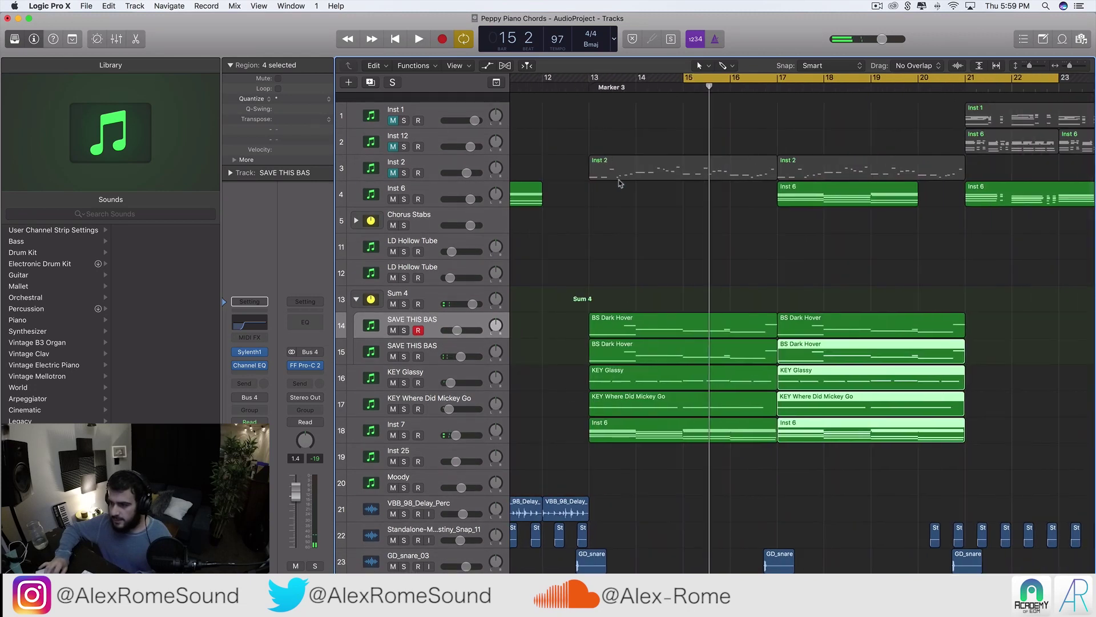
{"action": "left_click", "coordinate": [755, 248]}
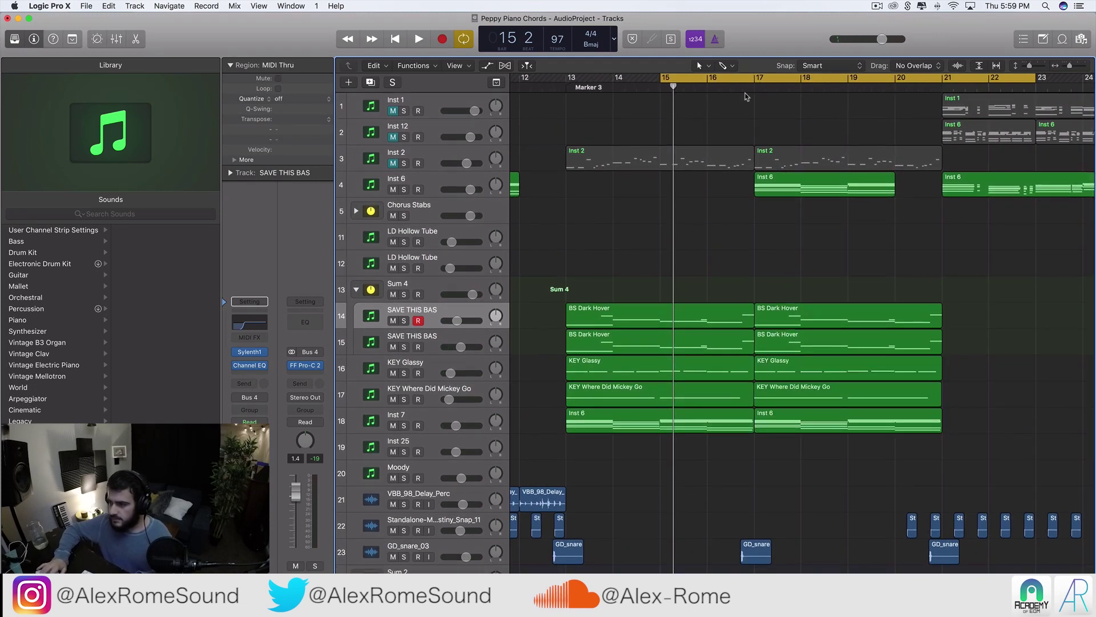
{"action": "left_click_drag", "start_coordinate": [752, 79], "coordinate": [992, 85]}
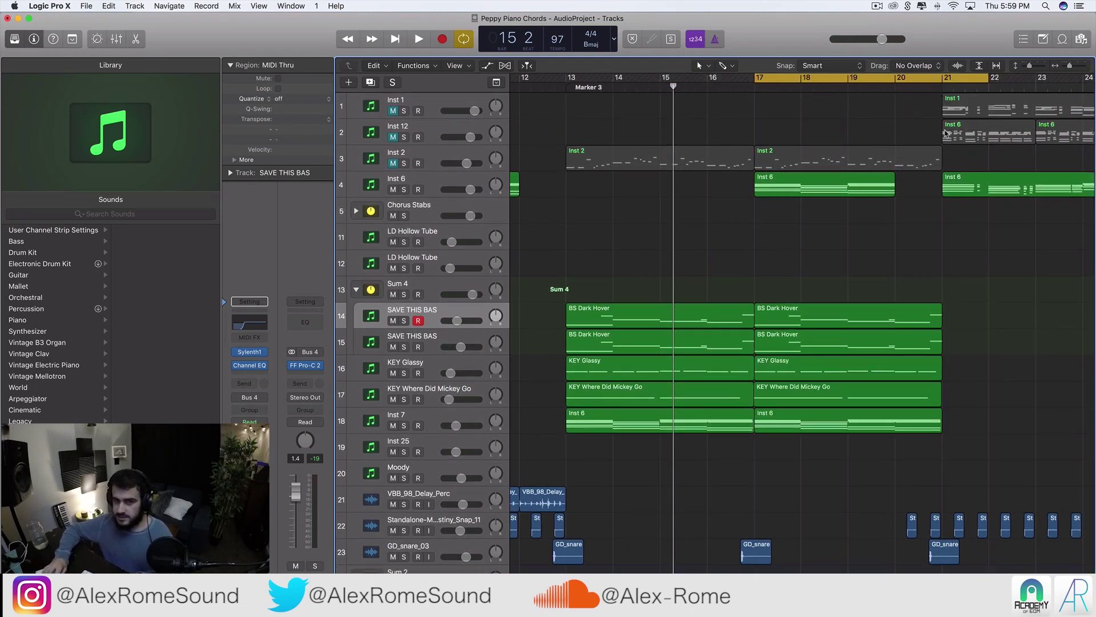
- Extend the bar 17 region on the Inst 6 track (track 4) to bar 21 and play the cycle
{"action": "scroll", "coordinate": [941, 134], "scroll_direction": "right", "scroll_amount": 6}
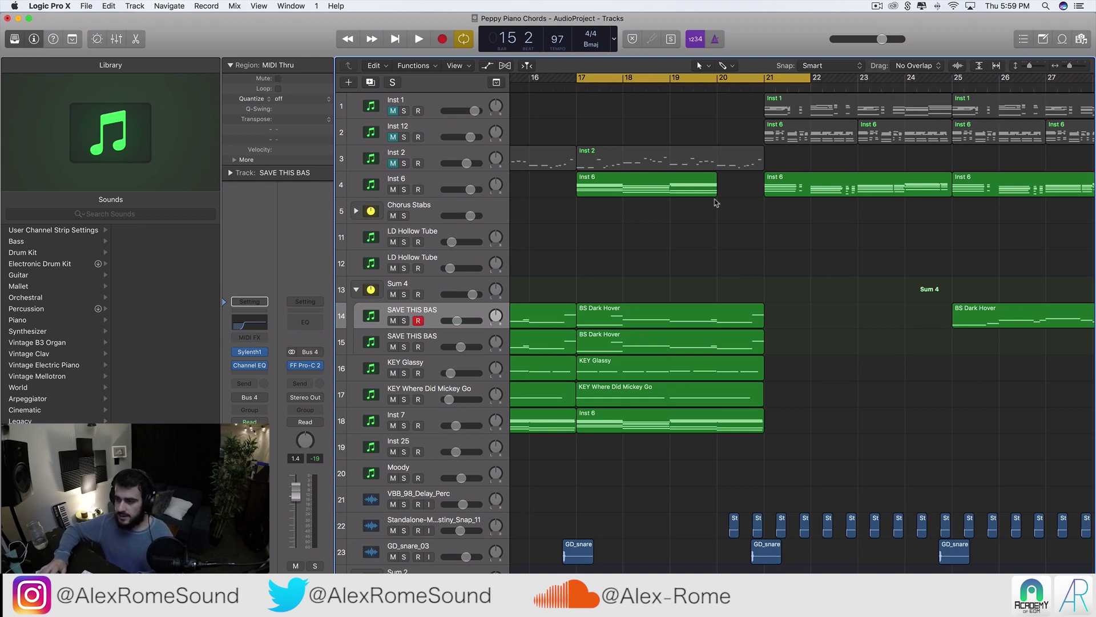
{"action": "left_click_drag", "start_coordinate": [713, 195], "coordinate": [766, 197]}
{"action": "key", "text": "super+Left"}
{"action": "key", "text": "super+Left"}
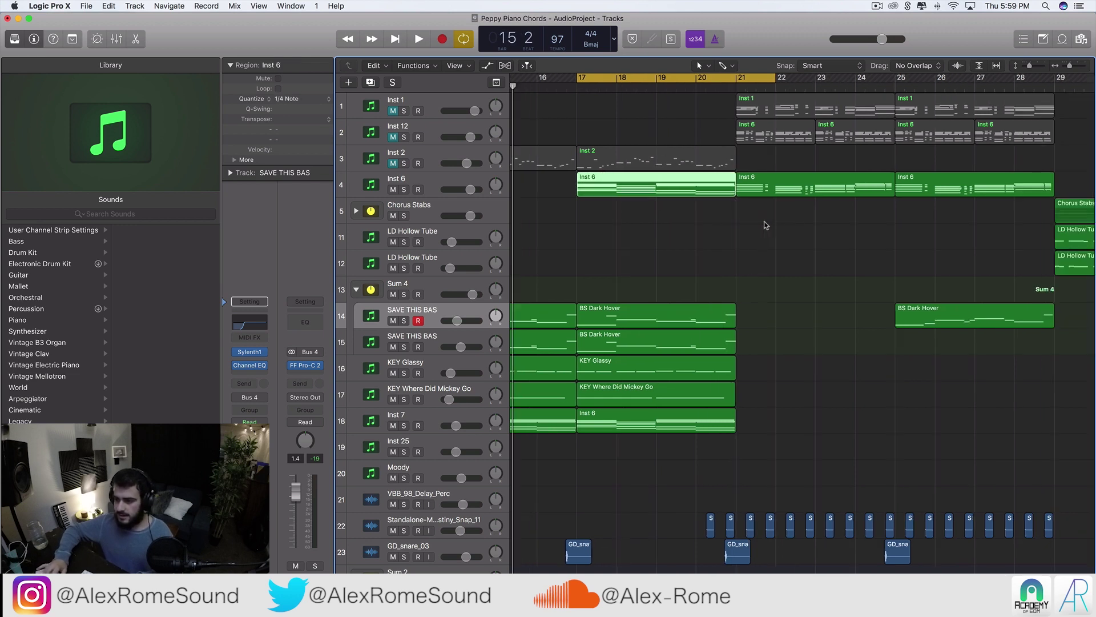
{"action": "key", "text": "space"}
{"action": "scroll", "coordinate": [764, 229], "scroll_direction": "left", "scroll_amount": 4}
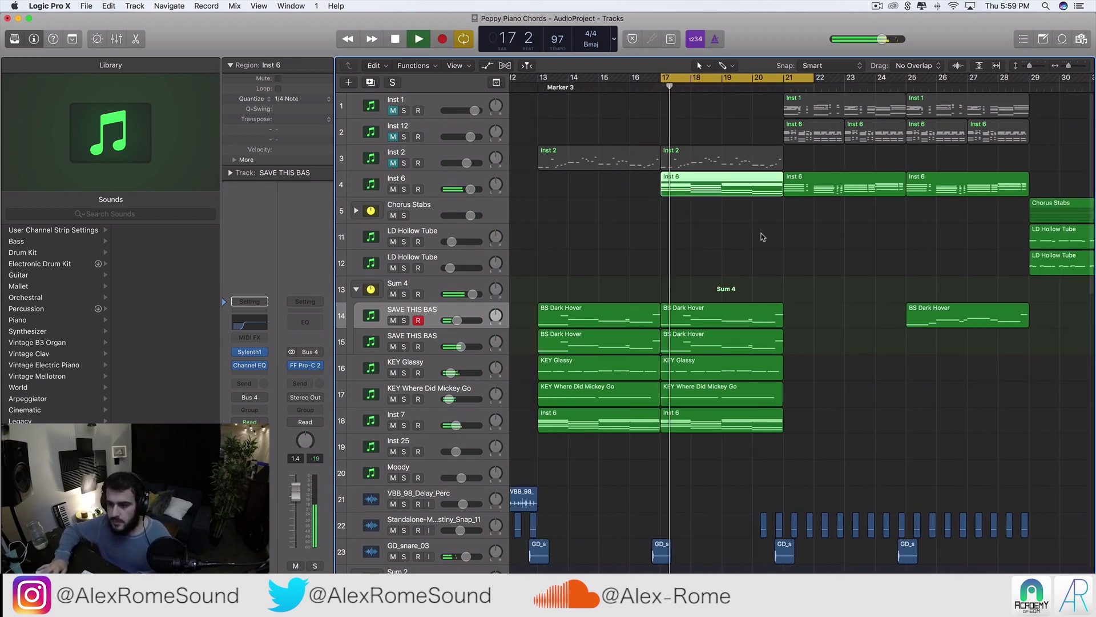
- Duplicate the Inst 6 track and move the bar 17 region onto the new Inst 29 track, leaving only Inst 29 soloed
{"action": "left_click", "coordinate": [434, 179]}
{"action": "key", "text": "s"}
{"action": "key", "text": "space"}
{"action": "double_click", "coordinate": [759, 189]}
{"action": "left_click", "coordinate": [370, 82]}
{"action": "scroll", "coordinate": [752, 223], "scroll_direction": "down", "scroll_amount": 3}
{"action": "left_click_drag", "start_coordinate": [741, 108], "coordinate": [741, 140]}
{"action": "scroll", "coordinate": [563, 169], "scroll_direction": "up", "scroll_amount": 2}
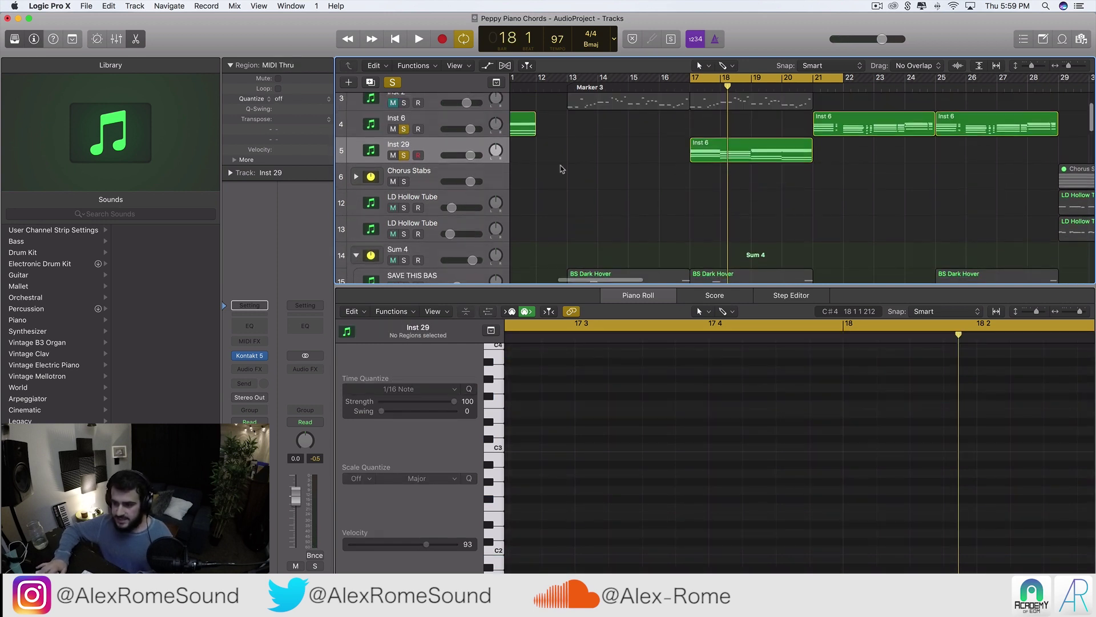
{"action": "scroll", "coordinate": [562, 169], "scroll_direction": "up", "scroll_amount": 1}
{"action": "key", "text": "p"}
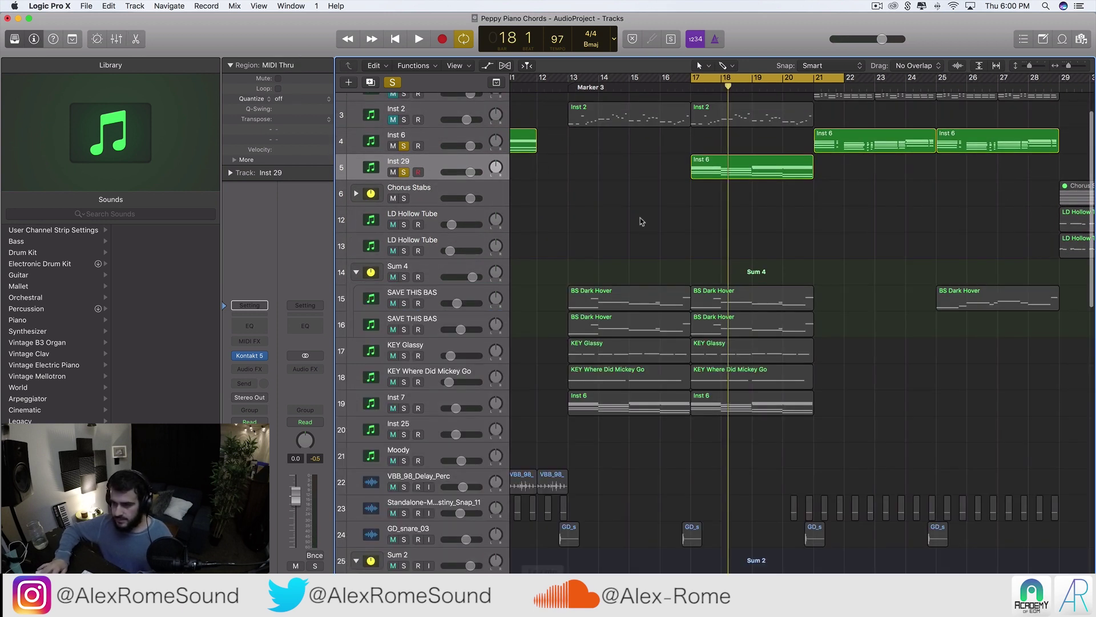
{"action": "scroll", "coordinate": [640, 218], "scroll_direction": "up", "scroll_amount": 2}
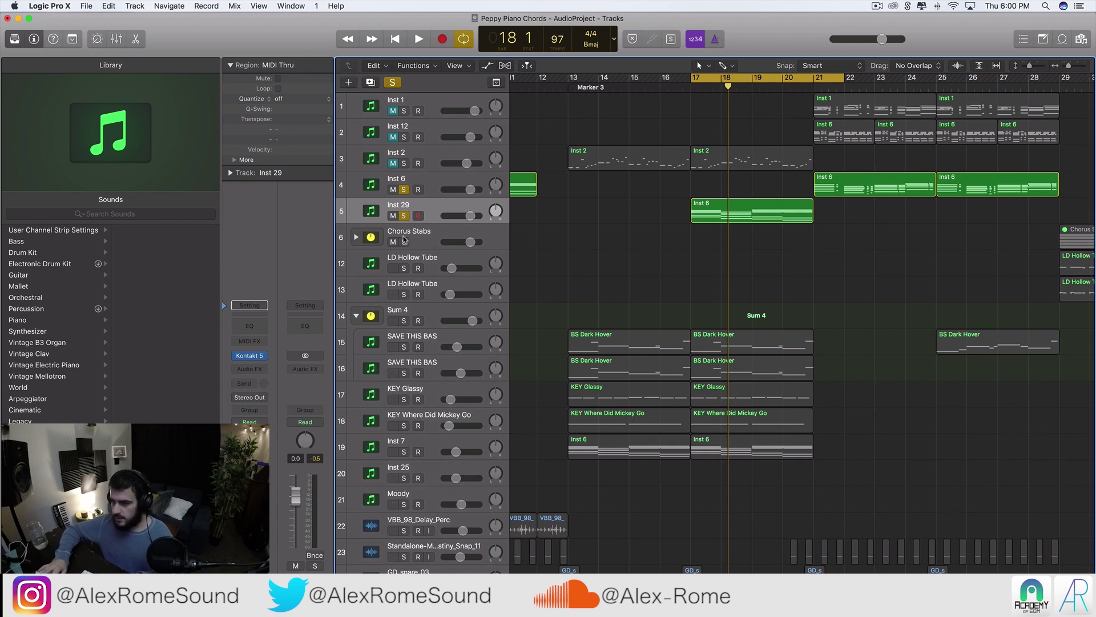
{"action": "left_click", "coordinate": [404, 189]}
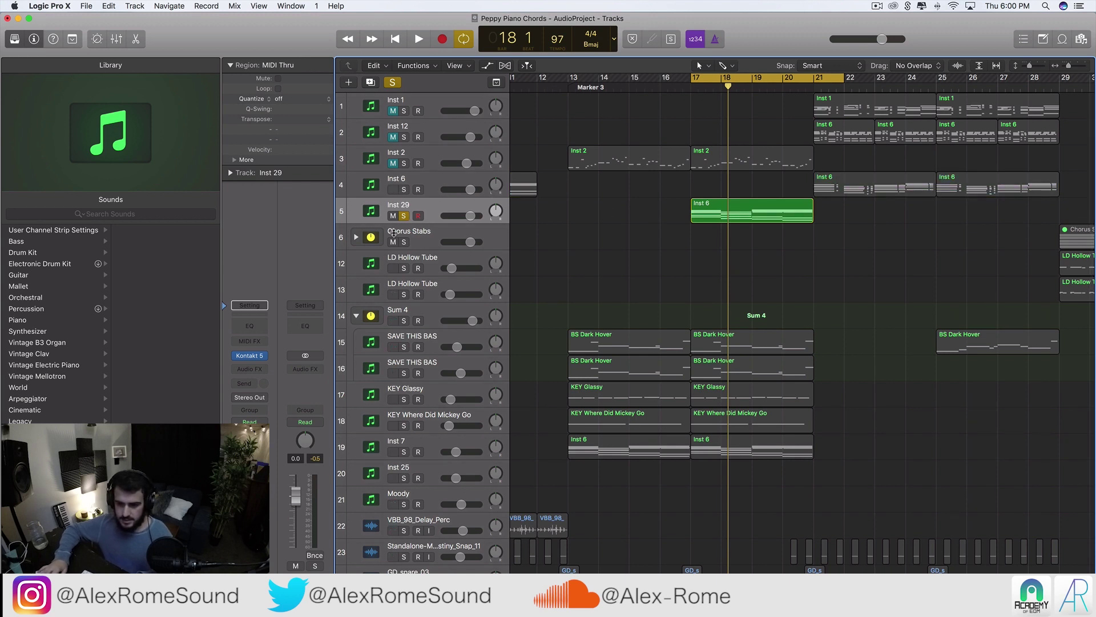
- Add a Channel EQ to Inst 29 and cut its lows with a low-cut filter around 400 Hz during playback
{"action": "key", "text": "space"}
{"action": "left_click", "coordinate": [261, 327]}
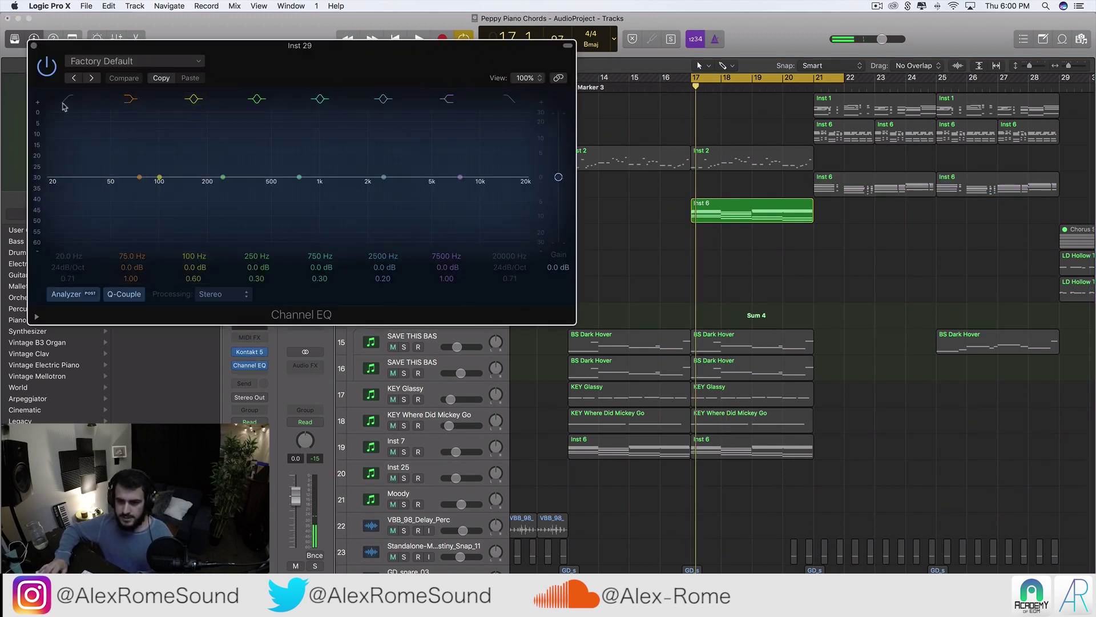
{"action": "left_click_drag", "start_coordinate": [162, 208], "coordinate": [231, 215]}
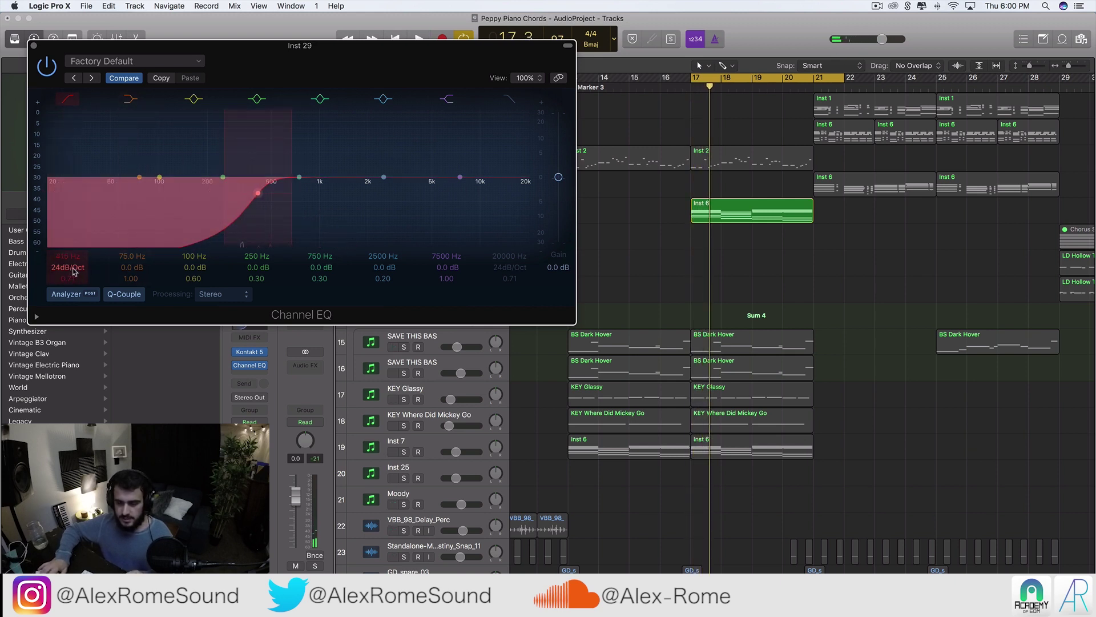
{"action": "key", "text": "space"}
{"action": "left_click_drag", "start_coordinate": [257, 197], "coordinate": [248, 201]}
{"action": "left_click", "coordinate": [249, 365]}
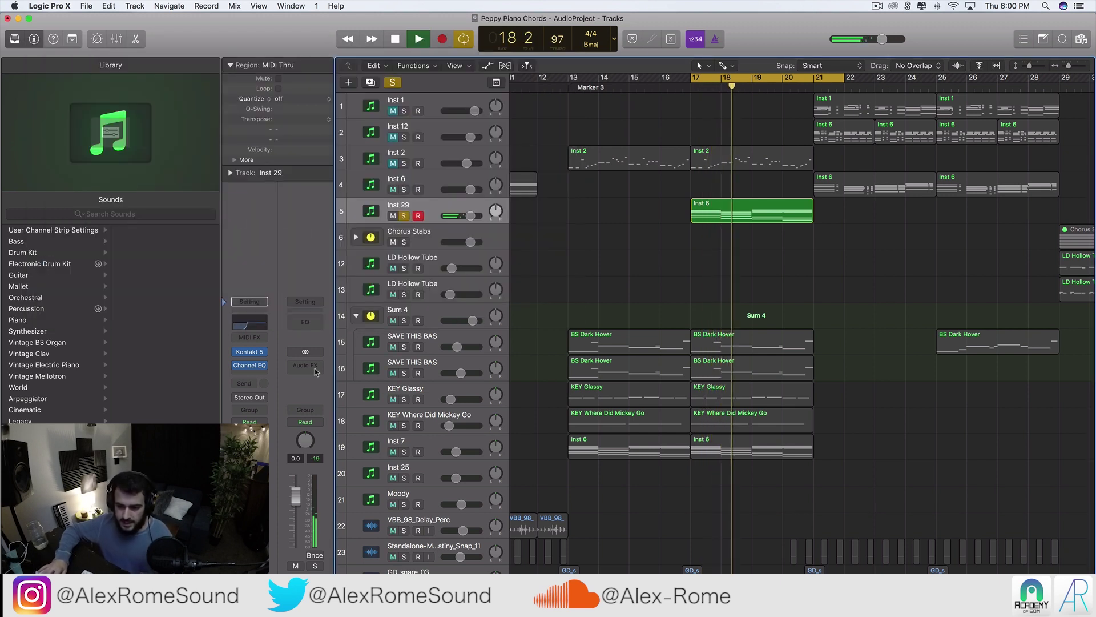
- Insert a stereo Sample Delay on Inst 29 with the right channel delayed 195 samples
{"action": "left_click", "coordinate": [261, 376]}
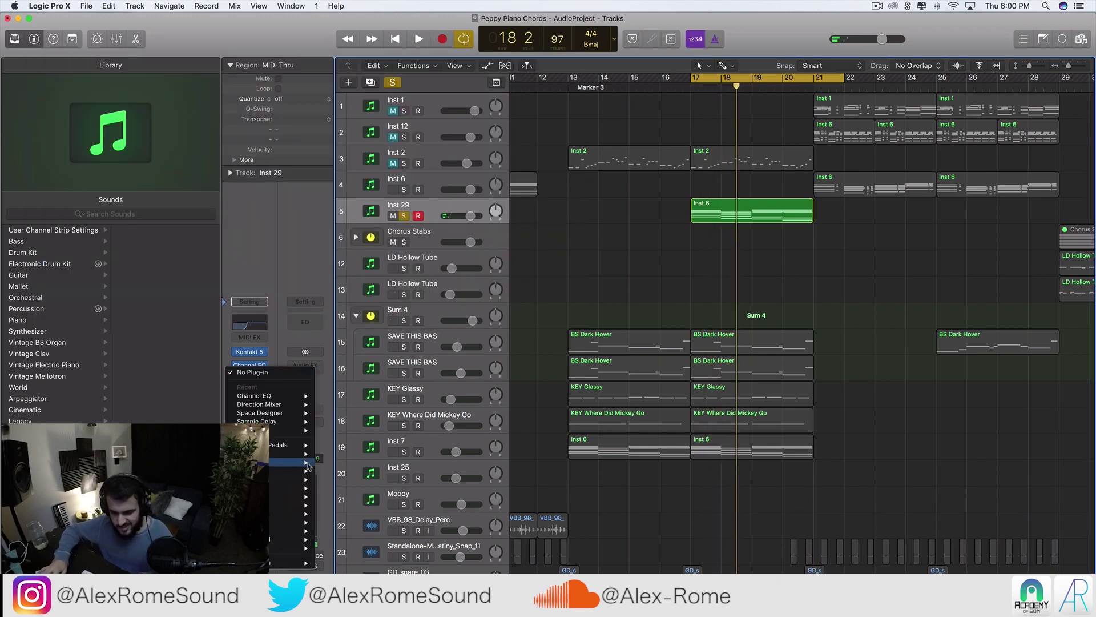
{"action": "mouse_move", "coordinate": [308, 456]}
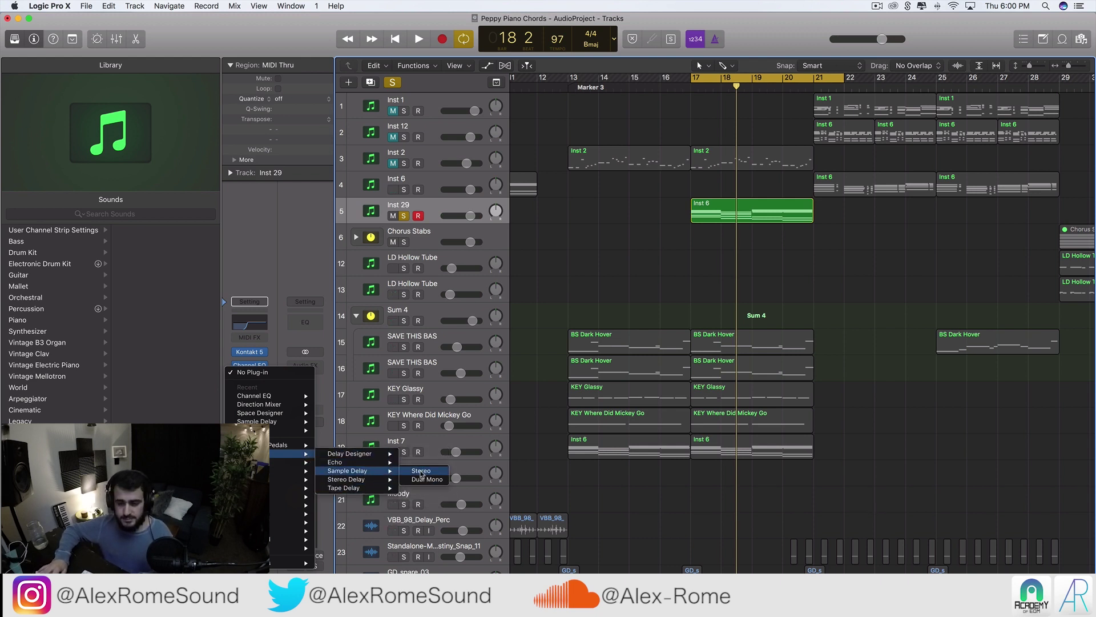
{"action": "left_click", "coordinate": [421, 471]}
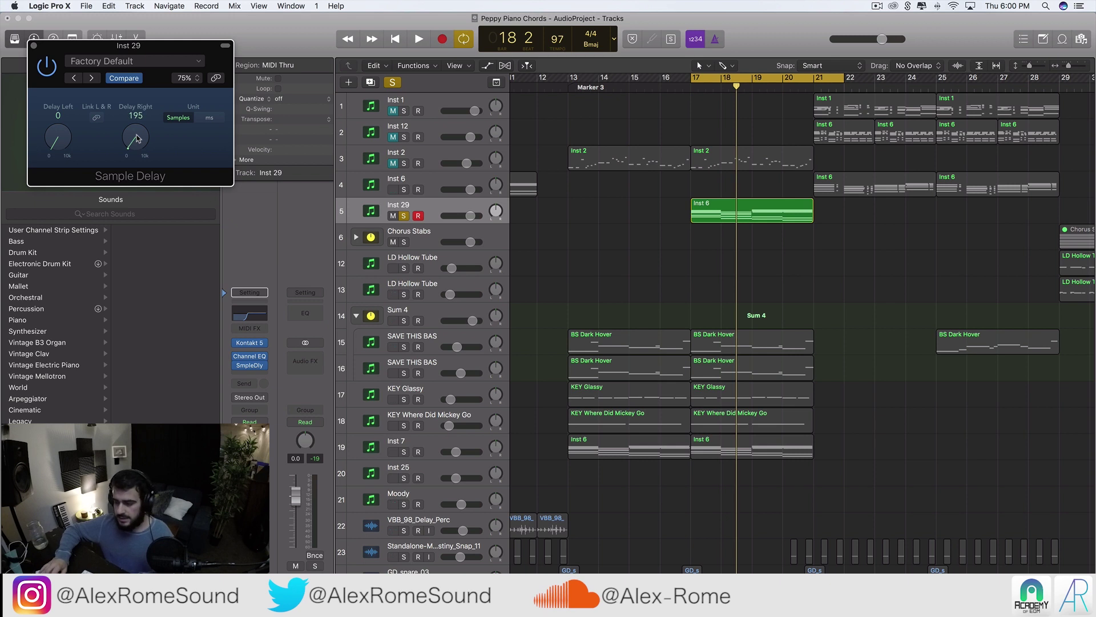
{"action": "left_click", "coordinate": [685, 305]}
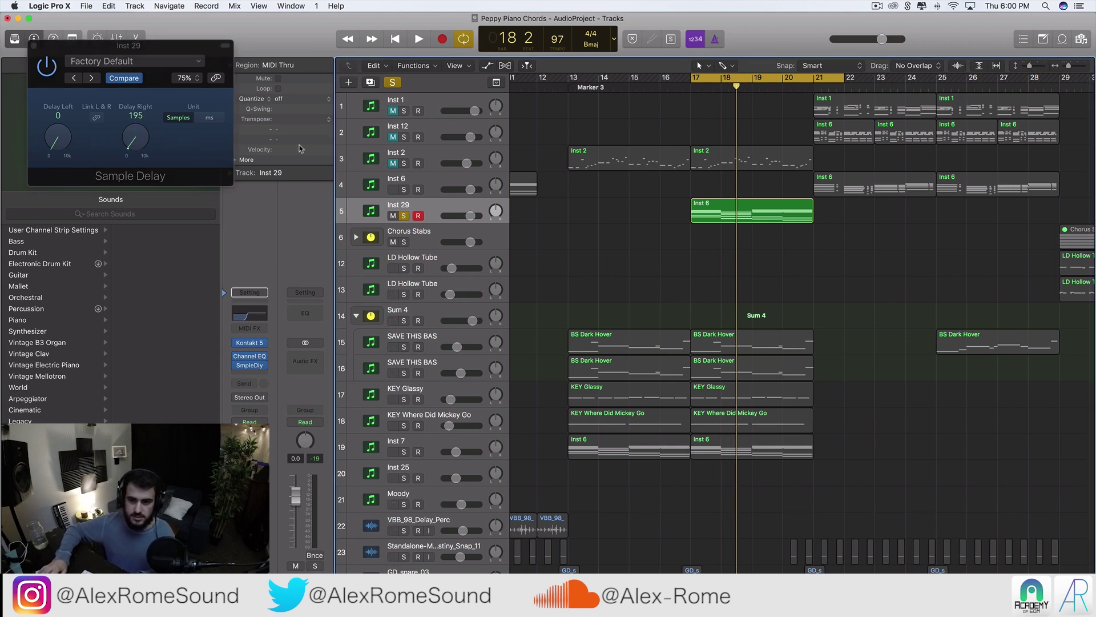
{"action": "left_click", "coordinate": [33, 45]}
- Play the processed Inst 29 part, unsolo the track and listen to it within the full mix
{"action": "key", "text": "space"}
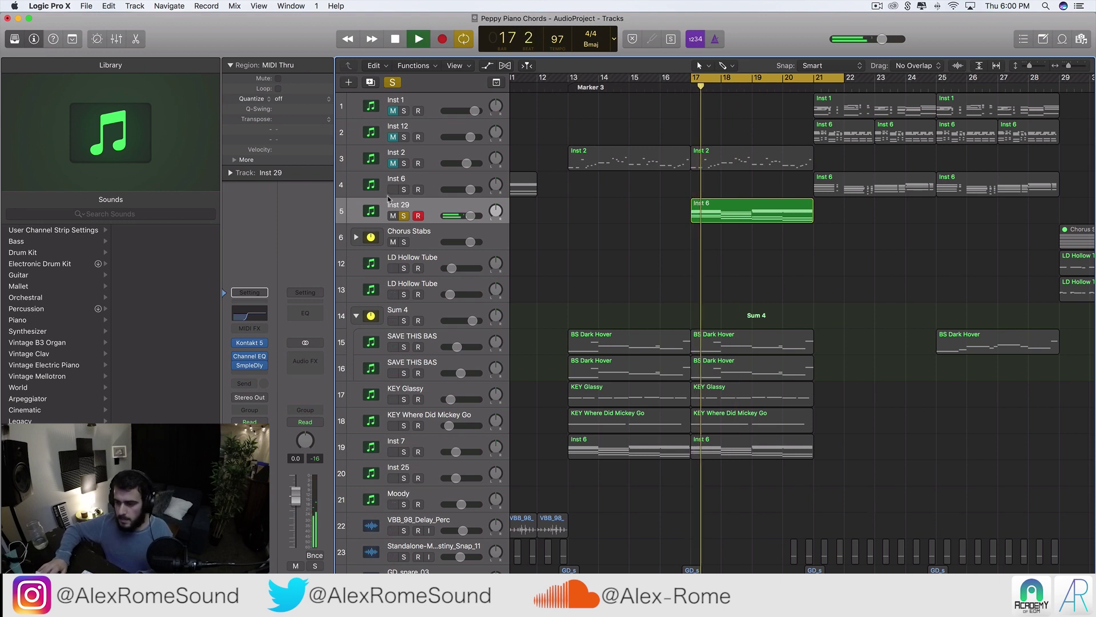
{"action": "left_click", "coordinate": [404, 216]}
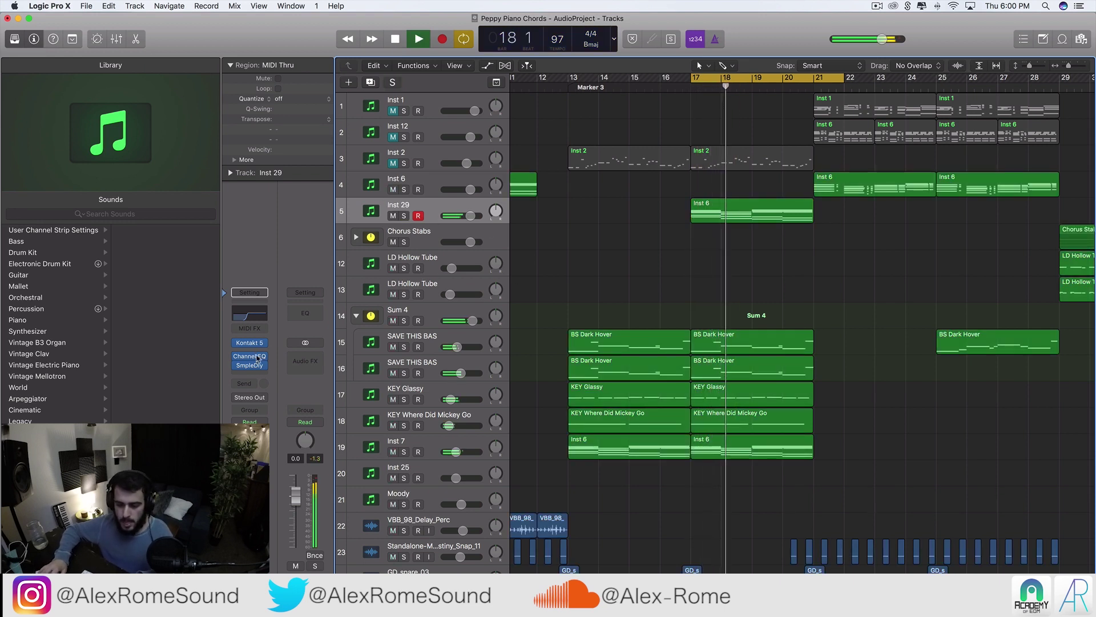
{"action": "left_click", "coordinate": [256, 373]}
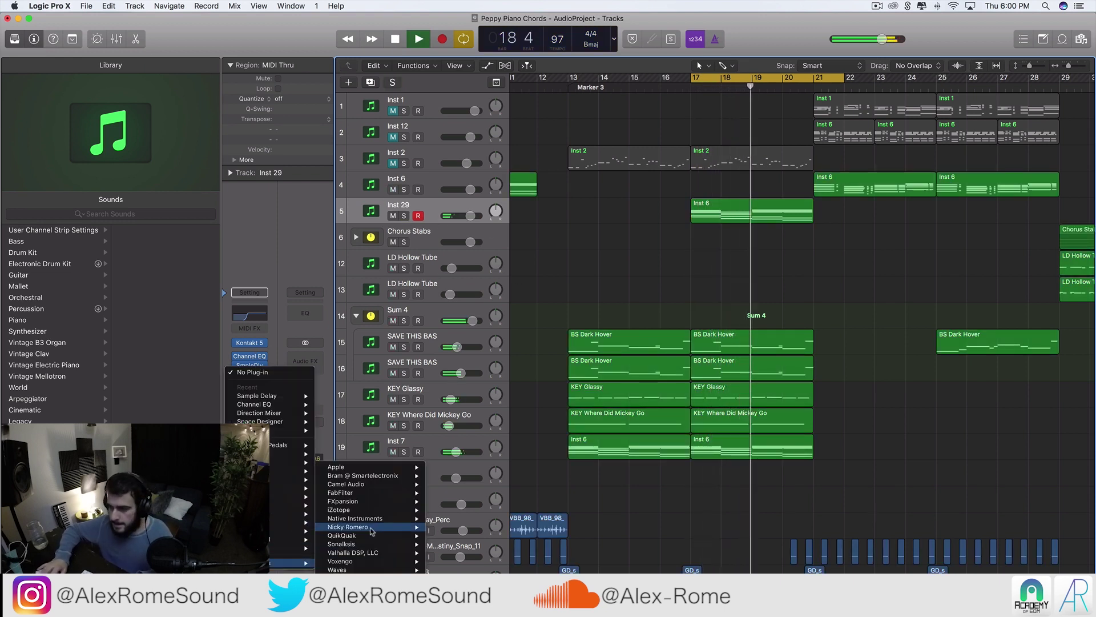
{"action": "left_click", "coordinate": [642, 303]}
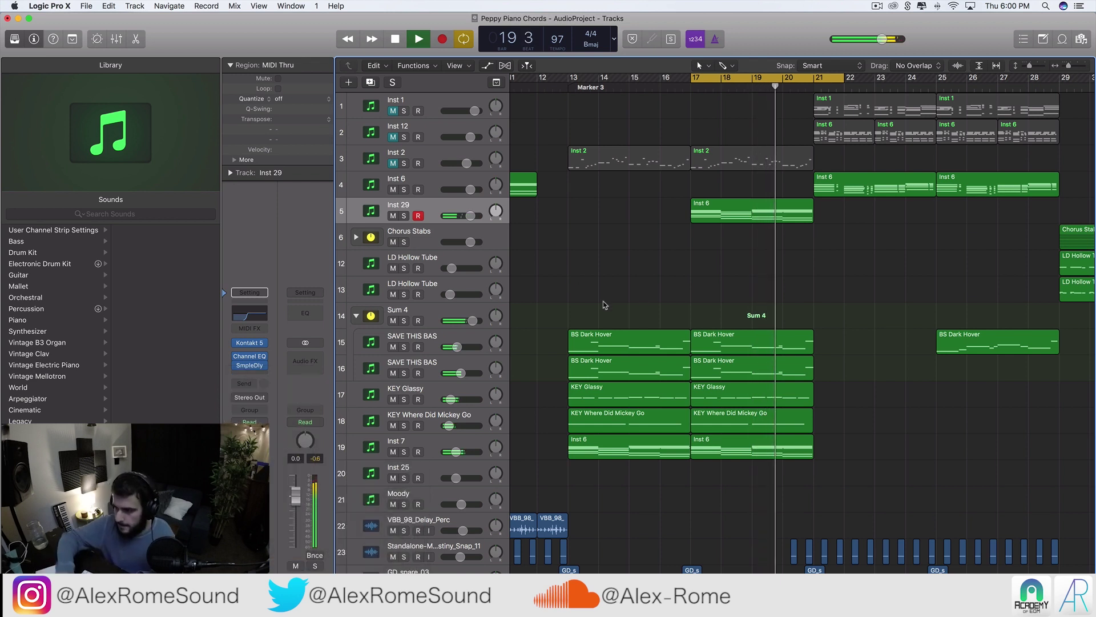
{"action": "key", "text": "space"}
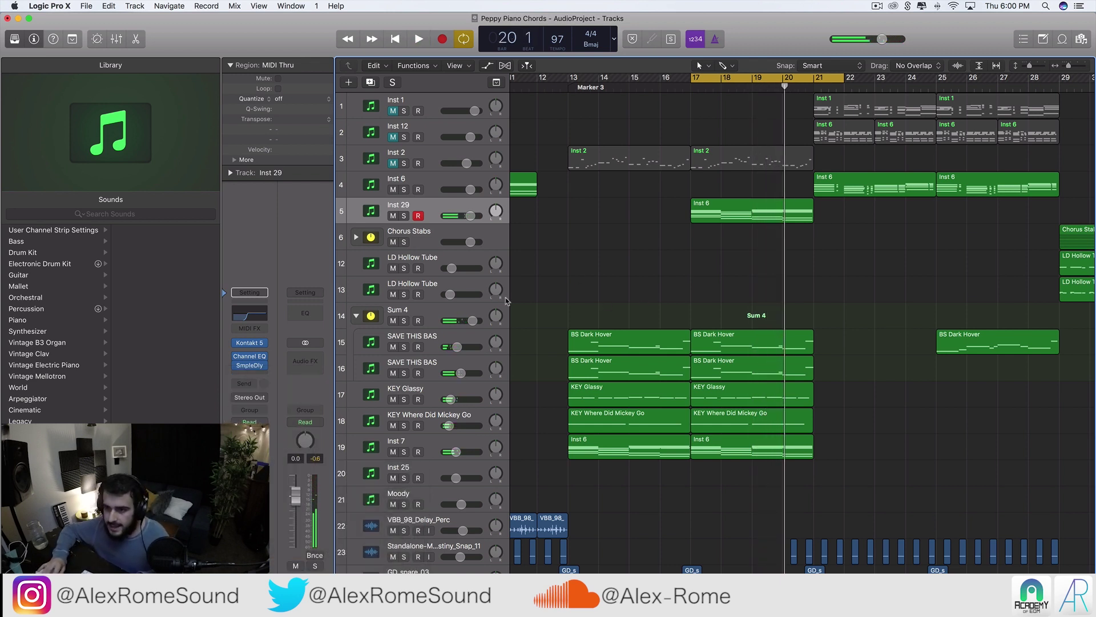
- Duplicate the Inst 29 track and place a copy of its region at bar 17 on the new track
{"action": "left_click", "coordinate": [761, 217]}
{"action": "key", "text": "cmd+r"}
{"action": "key", "text": "cmd+d"}
{"action": "left_click_drag", "start_coordinate": [861, 220], "coordinate": [738, 246]}
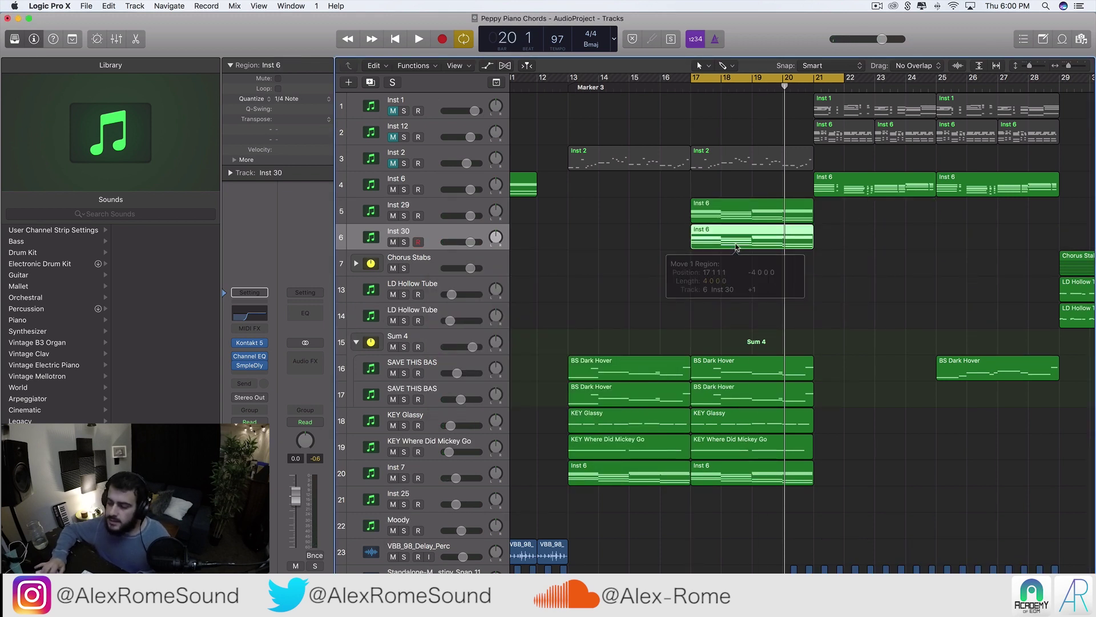
- Delete all notes inside the copied bar 17 region on Inst 30
{"action": "double_click", "coordinate": [738, 243]}
{"action": "scroll", "coordinate": [786, 412], "scroll_direction": "up", "scroll_amount": 2}
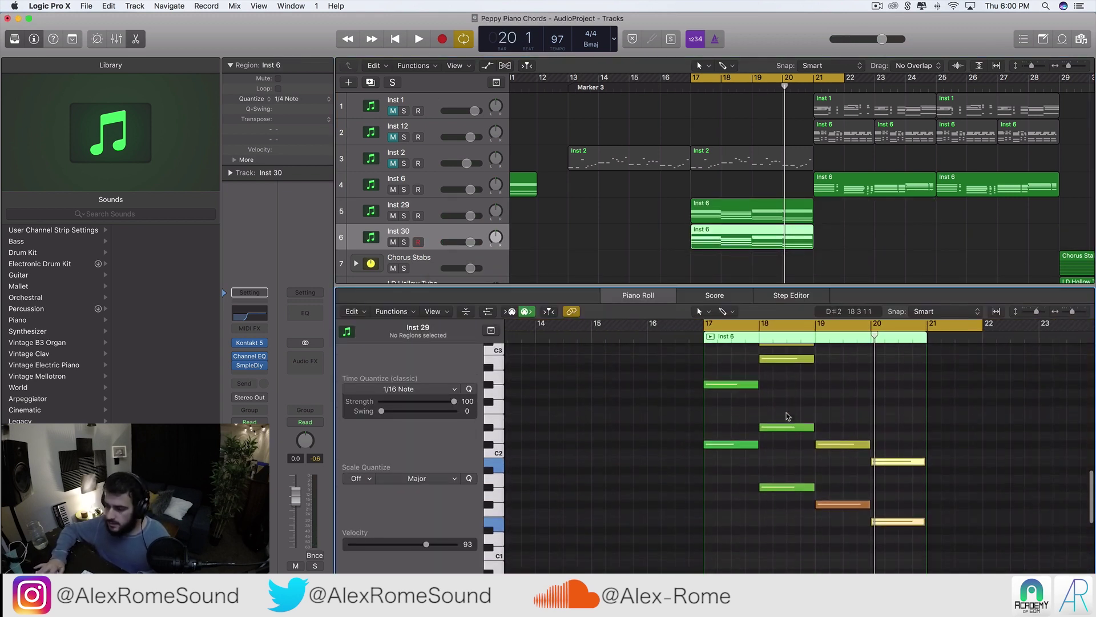
{"action": "left_click_drag", "start_coordinate": [1005, 543], "coordinate": [612, 273]}
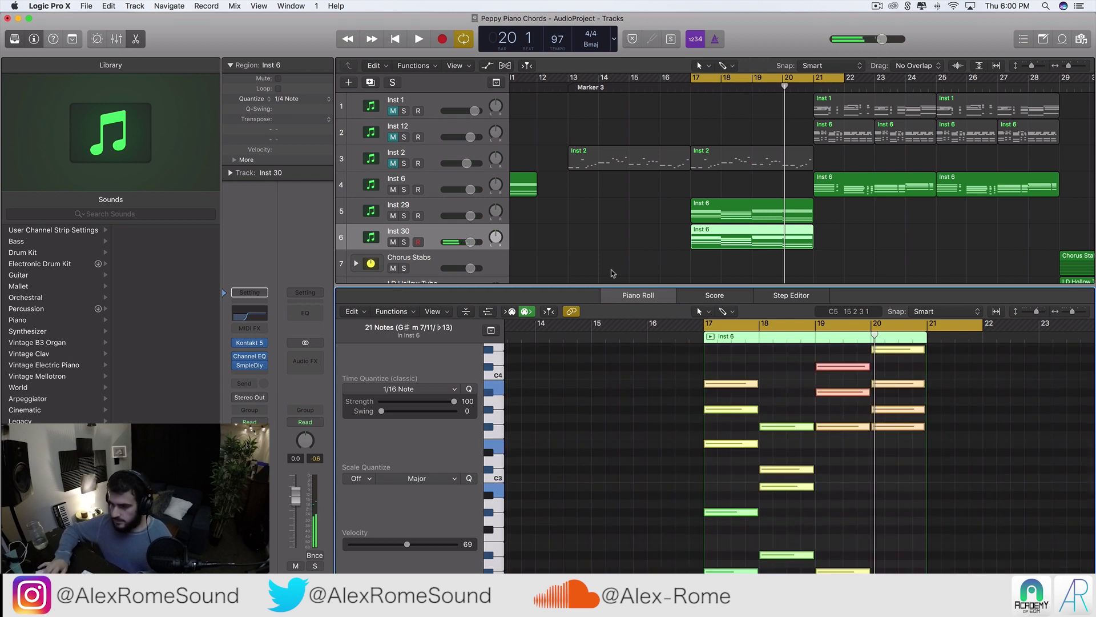
{"action": "key", "text": "Delete"}
- Draw a one-beat C#4 note at the start of bar 17 in the Inst 30 region and play it
{"action": "scroll", "coordinate": [800, 394], "scroll_direction": "up", "scroll_amount": 3}
{"action": "left_click", "coordinate": [726, 444]}
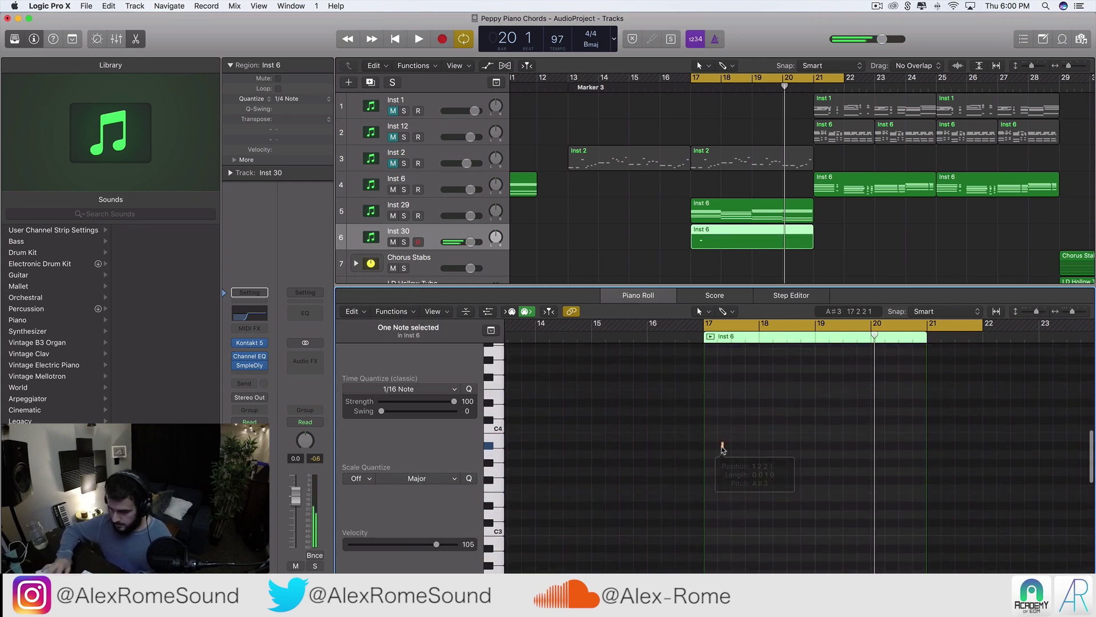
{"action": "key", "text": "super+Right"}
{"action": "key", "text": "super+Right"}
{"action": "key", "text": "super+Right"}
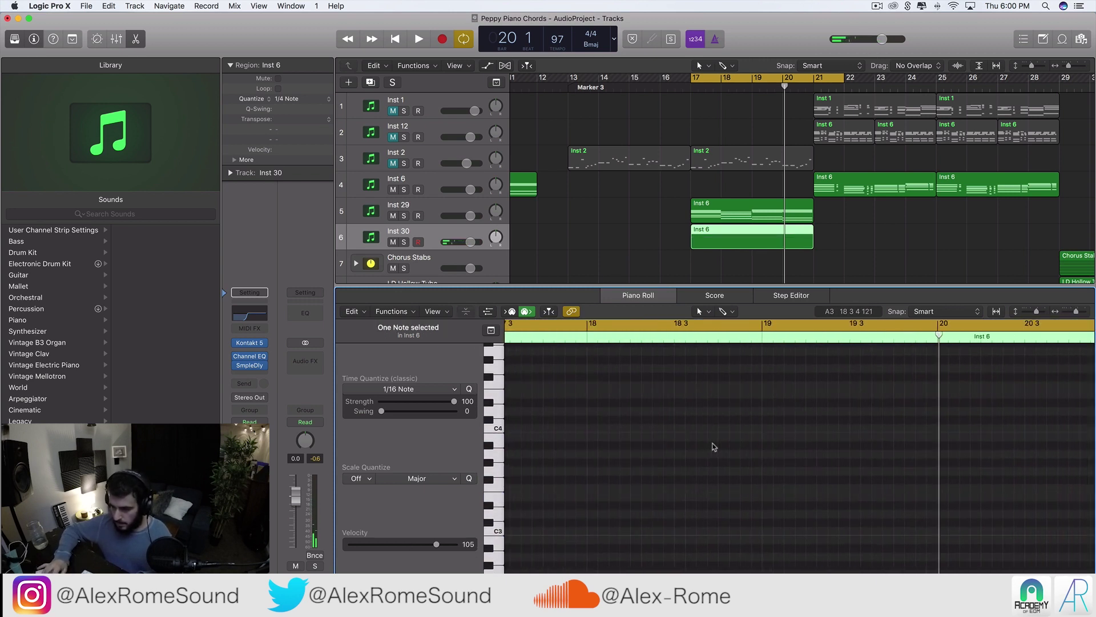
{"action": "scroll", "coordinate": [628, 439], "scroll_direction": "up", "scroll_amount": 1}
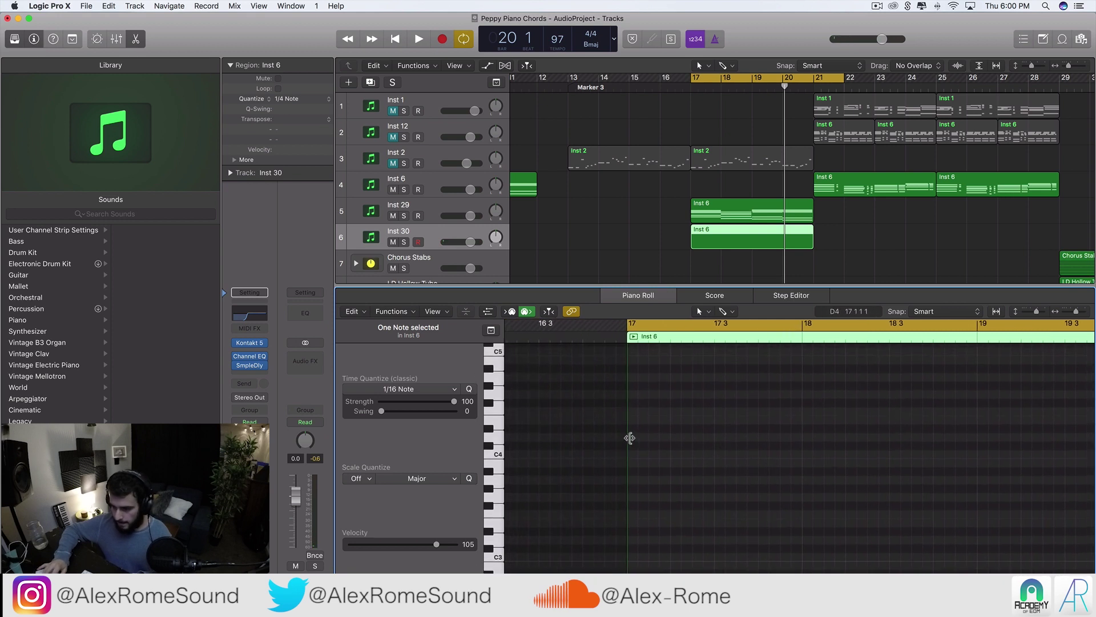
{"action": "left_click_drag", "start_coordinate": [631, 438], "coordinate": [670, 446]}
{"action": "key", "text": "space"}
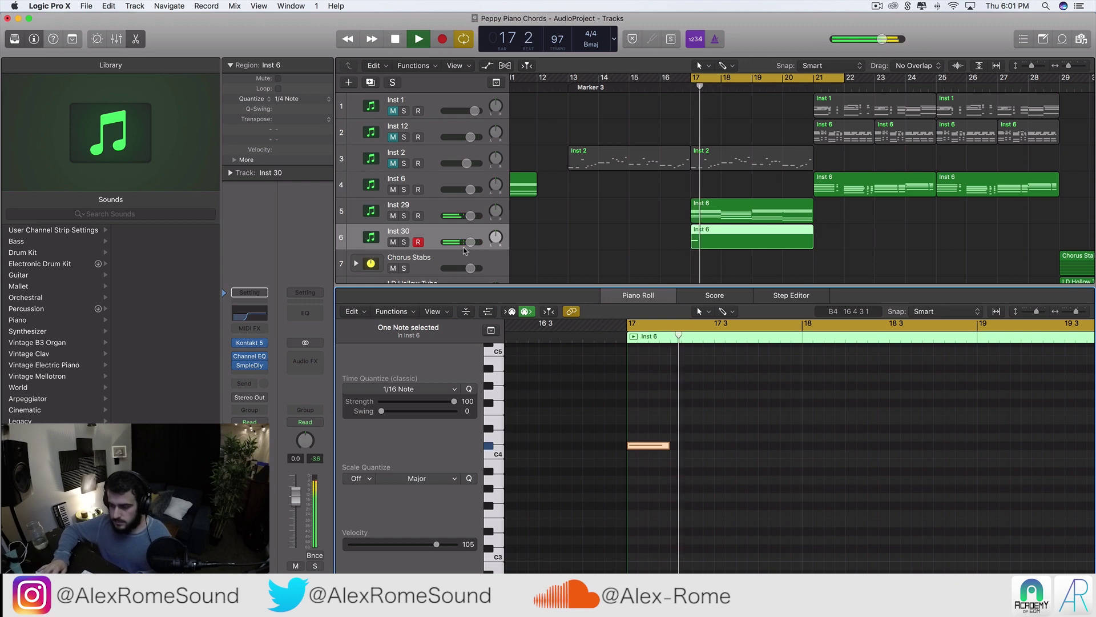
- Repeat the C#4 note on beat 2 of bar 17 and set the second note's velocity to 90
{"action": "key", "text": "space"}
{"action": "key", "text": "space"}
{"action": "key", "text": "super+Right"}
{"action": "key", "text": "super+Right"}
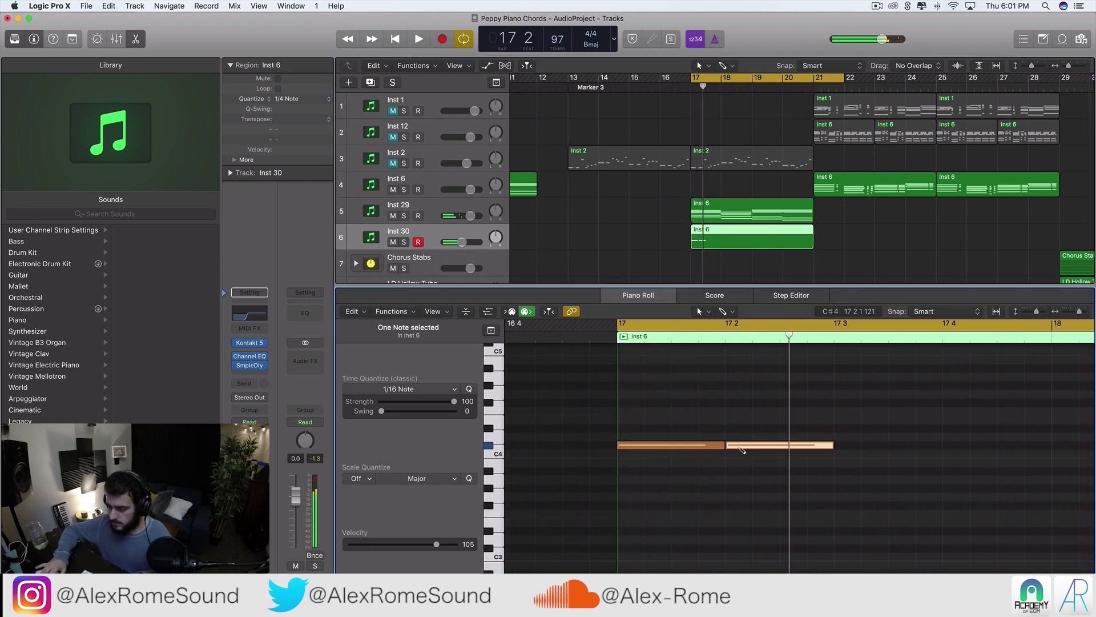
{"action": "key", "text": "super+r"}
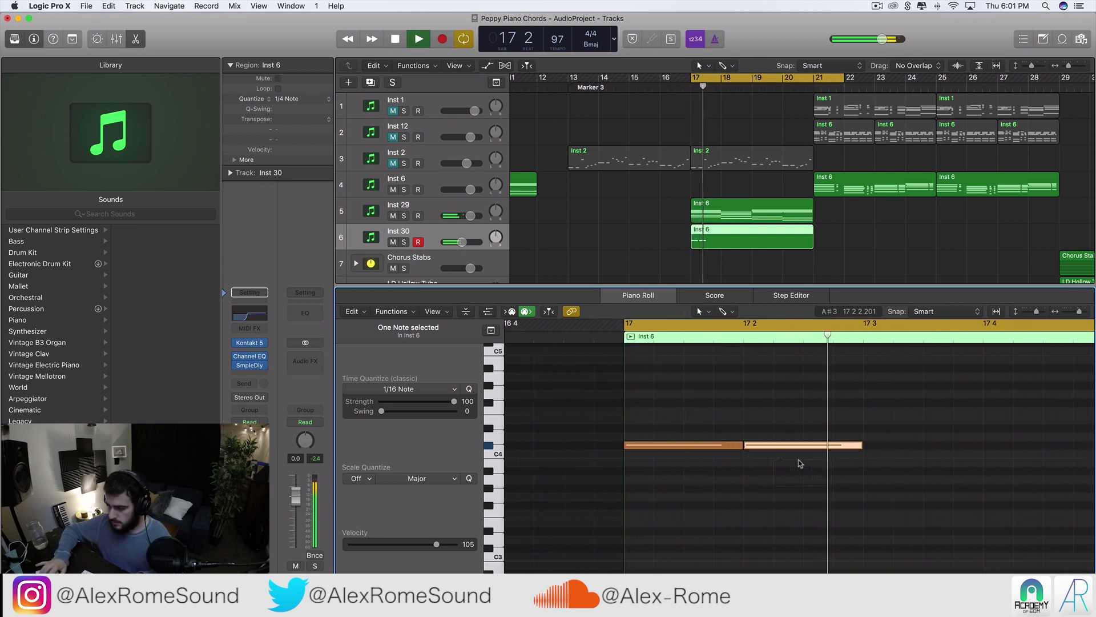
{"action": "key", "text": "space"}
{"action": "left_click_drag", "start_coordinate": [437, 545], "coordinate": [424, 545]}
{"action": "key", "text": "space"}
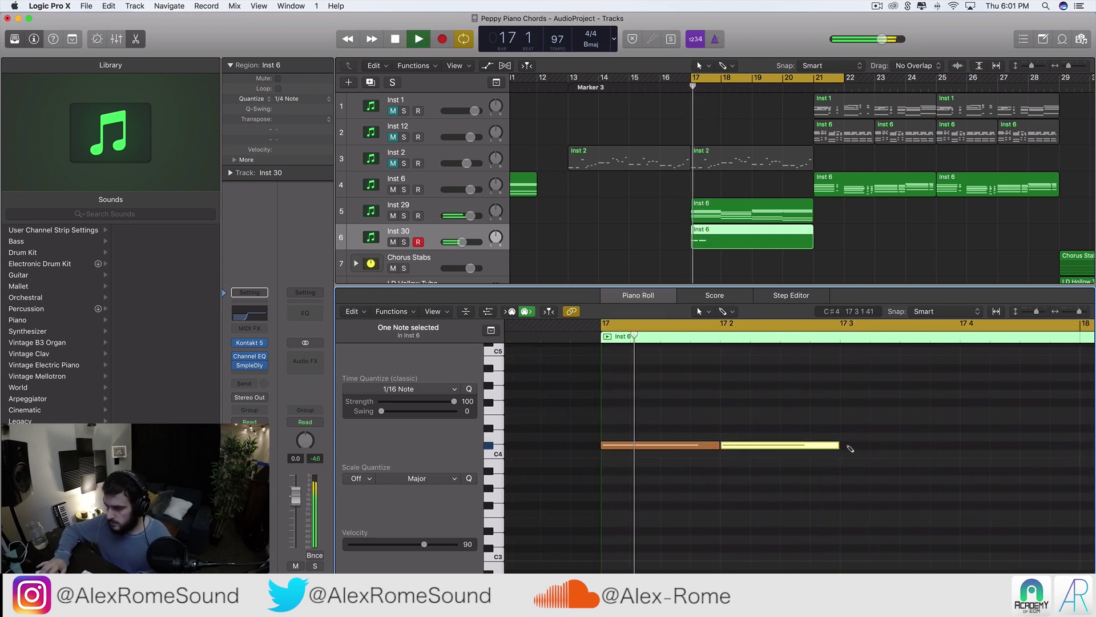
- Add one-beat C#4 notes on beats 3 and 4 of bar 17
{"action": "left_click", "coordinate": [848, 453], "text": "super"}
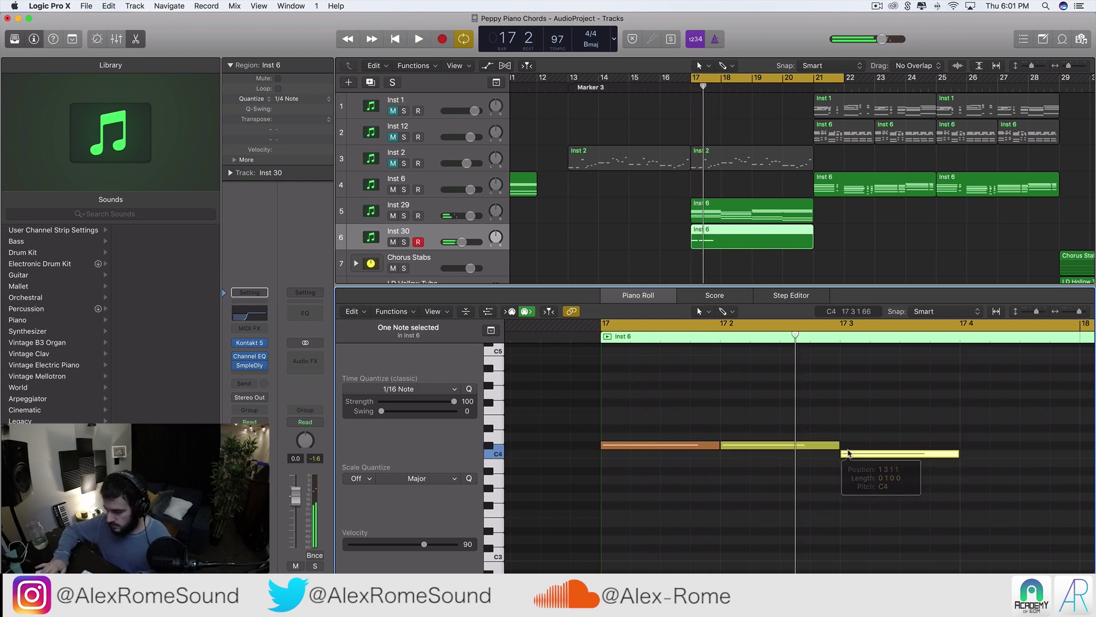
{"action": "key", "text": "super+Left"}
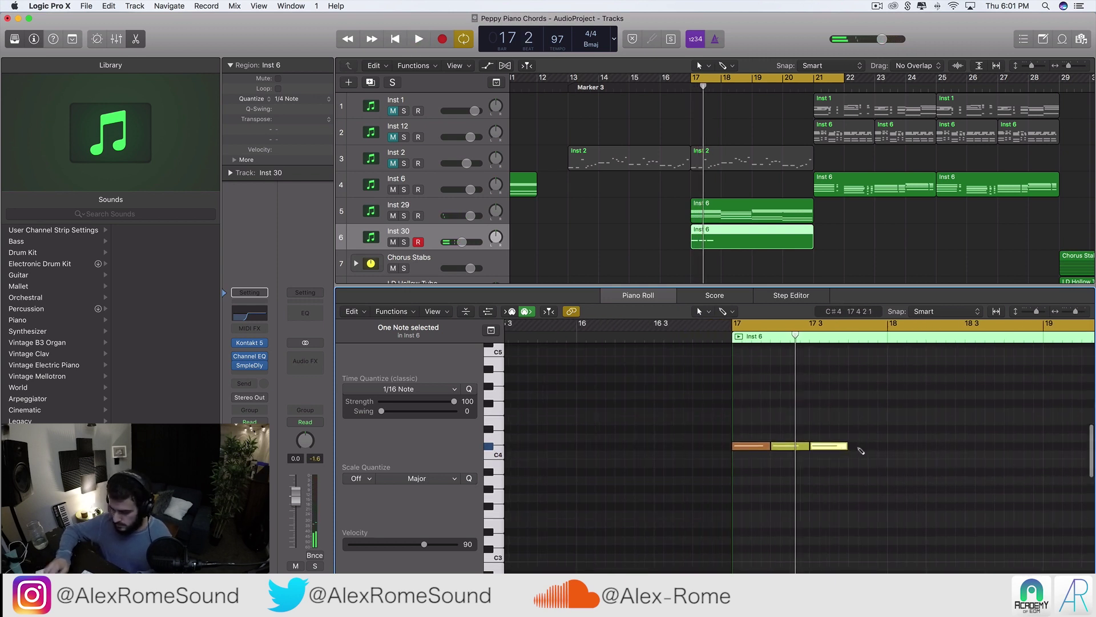
{"action": "left_click", "coordinate": [858, 448], "text": "super"}
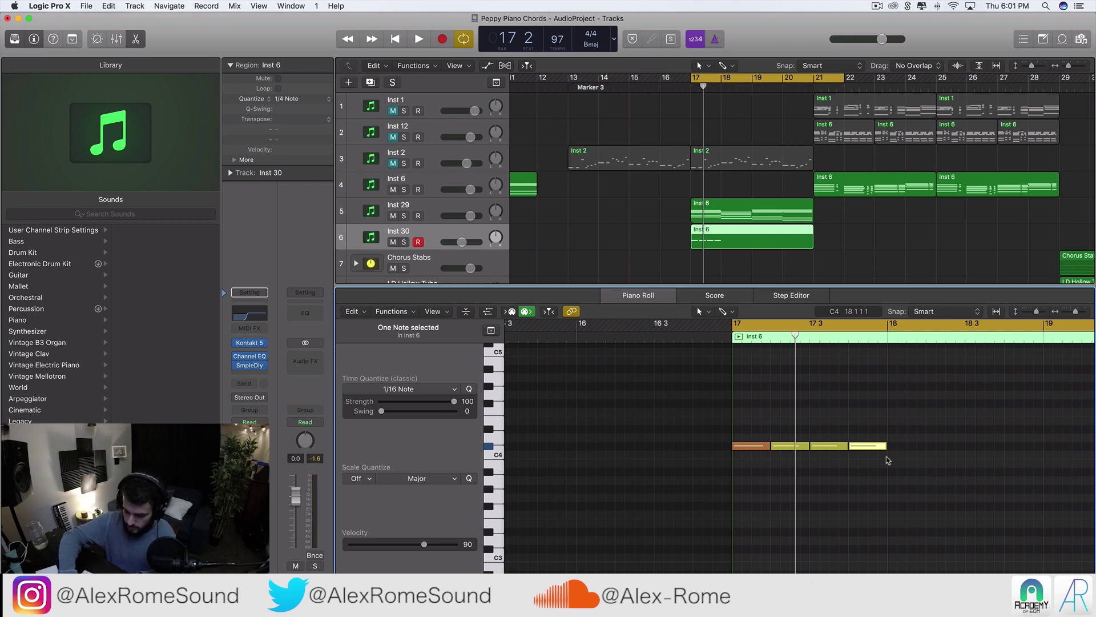
- Repeat the four bar 17 notes into bar 18 and lower the Inst 30 track volume to -9.8 dB
{"action": "left_click", "coordinate": [954, 443]}
{"action": "left_click_drag", "start_coordinate": [957, 490], "coordinate": [672, 399]}
{"action": "key", "text": "super+r"}
{"action": "key", "text": "space"}
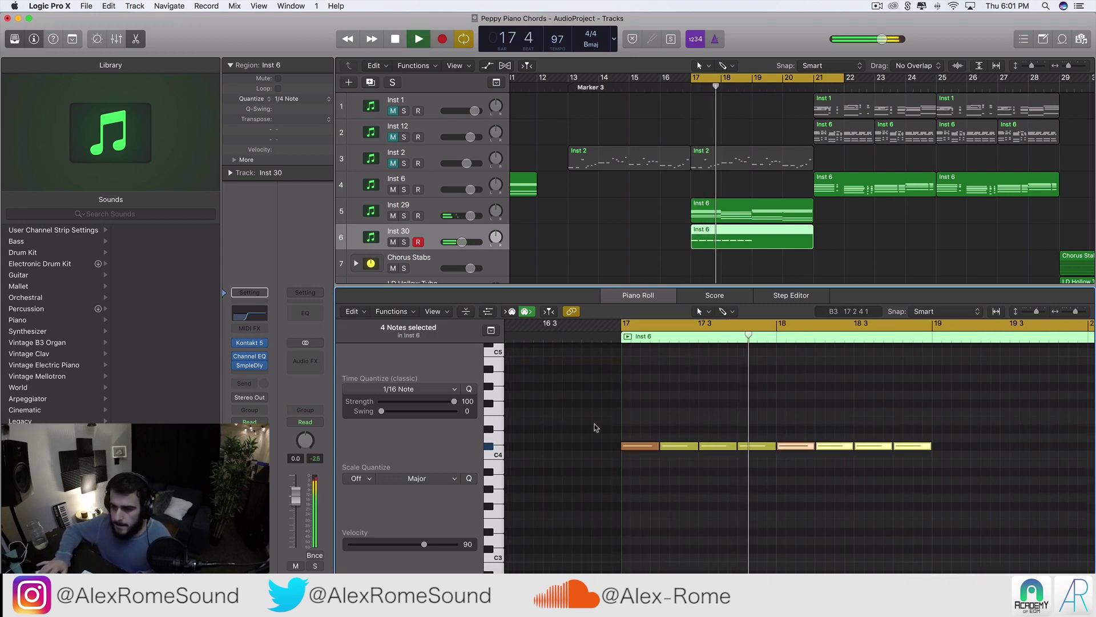
{"action": "left_click_drag", "start_coordinate": [462, 241], "coordinate": [460, 242]}
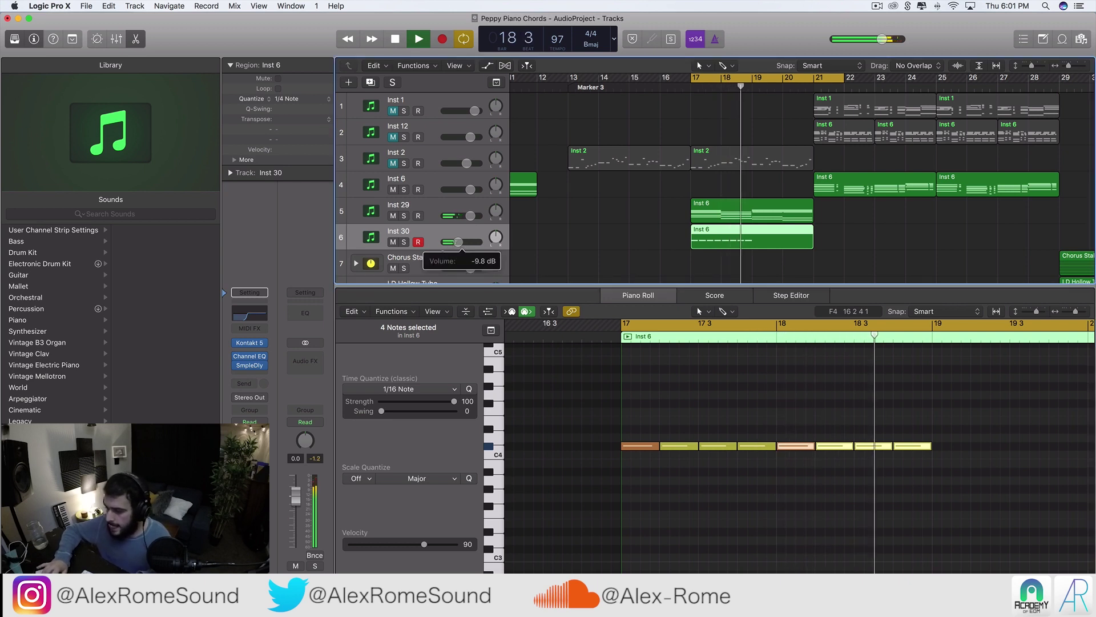
{"action": "left_click", "coordinate": [760, 499]}
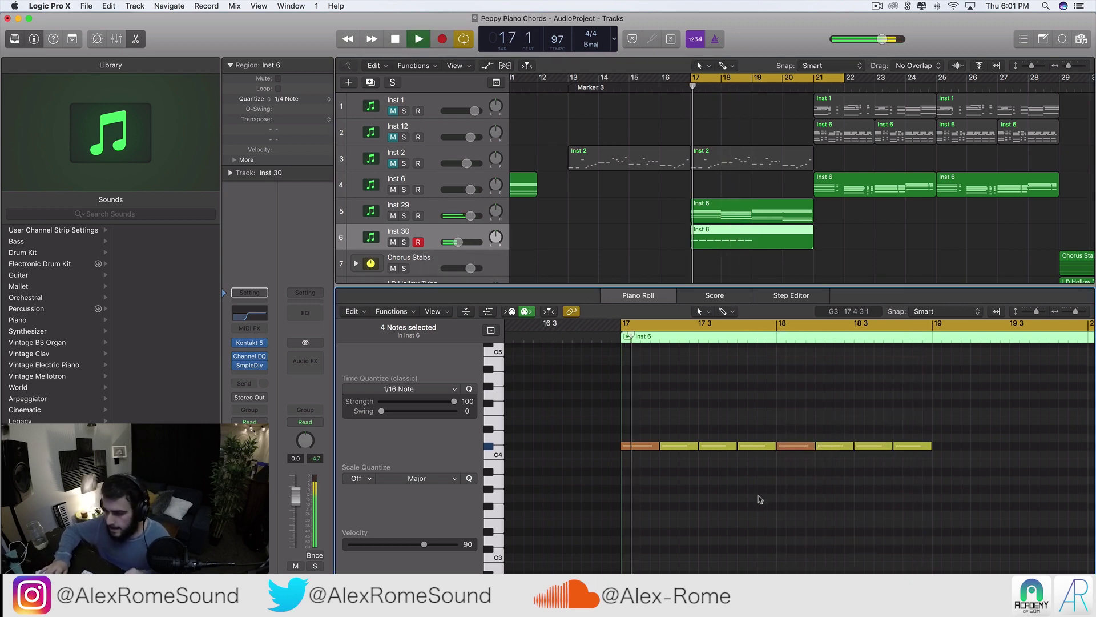
- Raise the fourth note of bar 17 to D#4 and play the phrase
{"action": "key", "text": "space"}
{"action": "left_click", "coordinate": [748, 444]}
{"action": "left_click_drag", "start_coordinate": [748, 444], "coordinate": [749, 429]}
{"action": "key", "text": "space"}
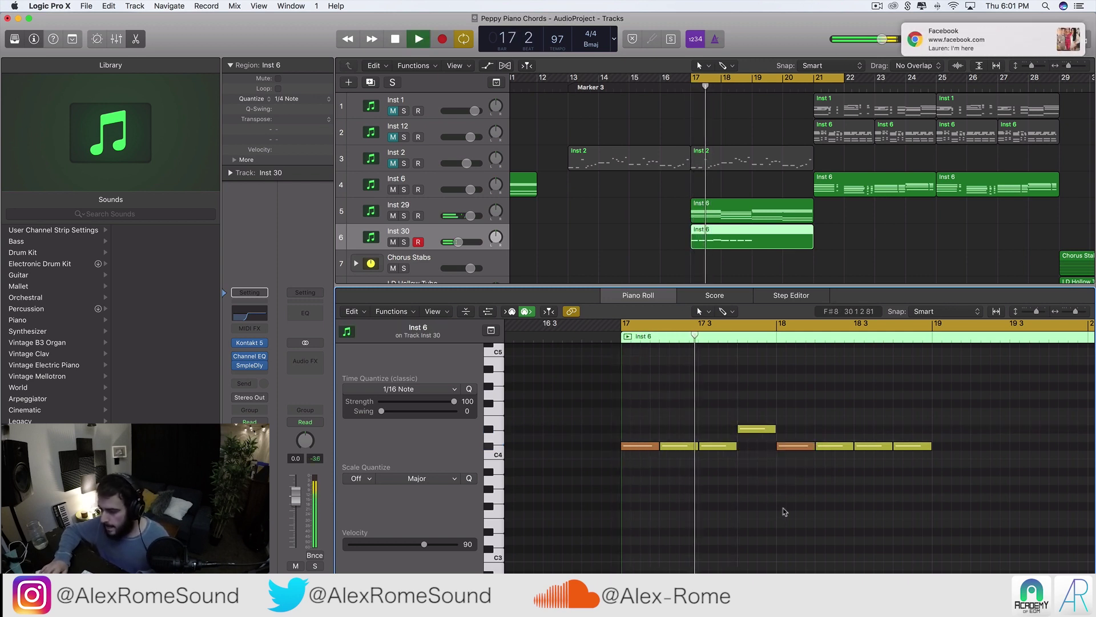
{"action": "left_click", "coordinate": [839, 493]}
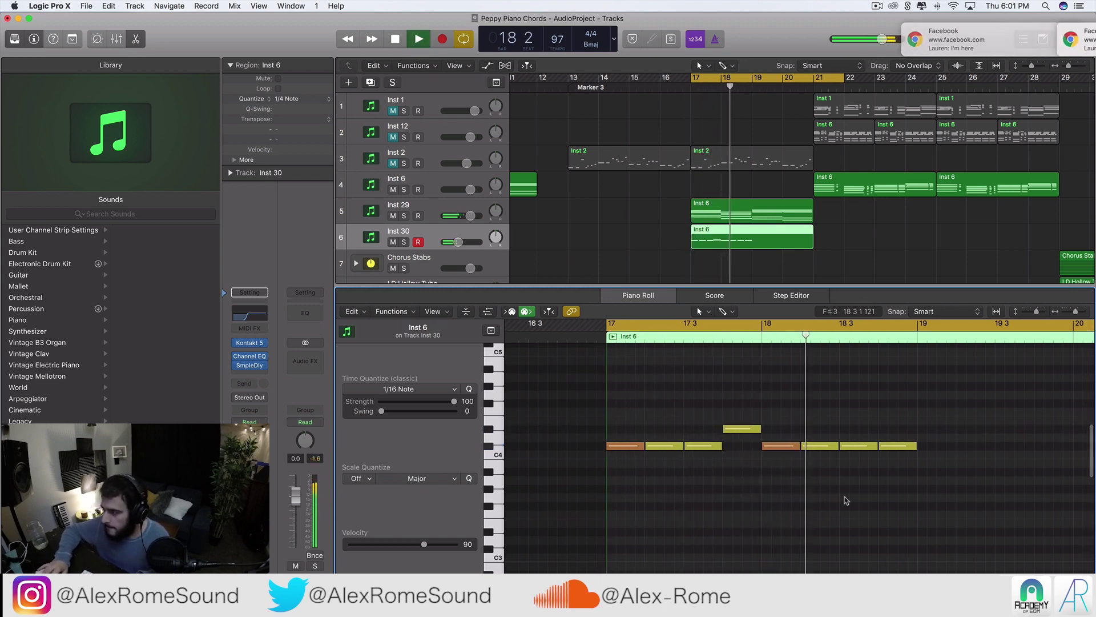
{"action": "key", "text": "space"}
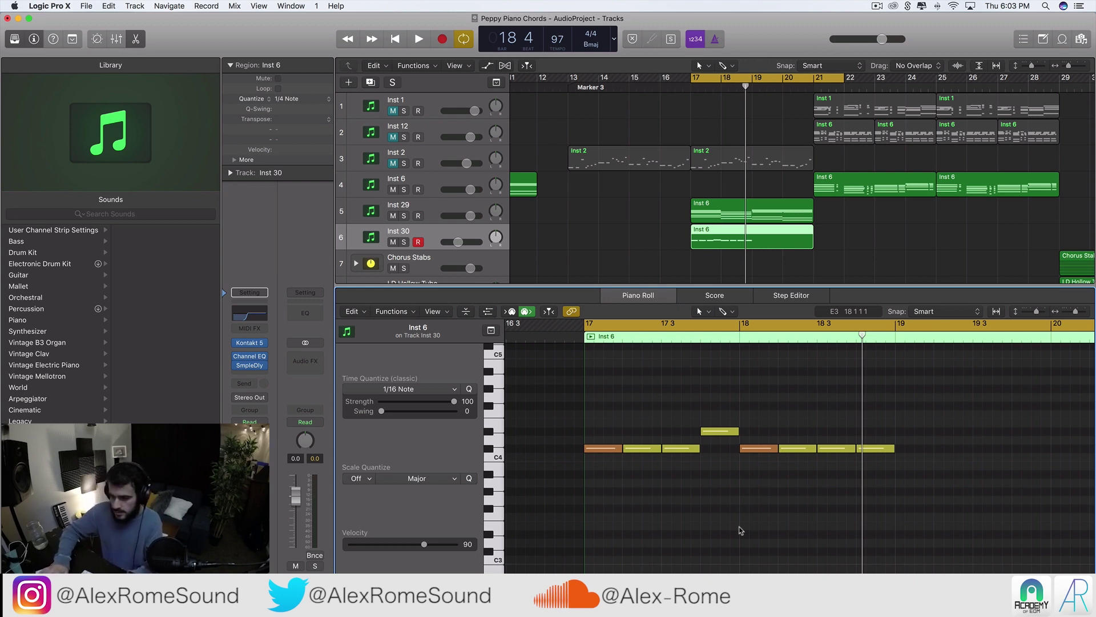
- Play the Inst 30 phrase, clear all its notes and delete the Inst 30 track
{"action": "key", "text": "space"}
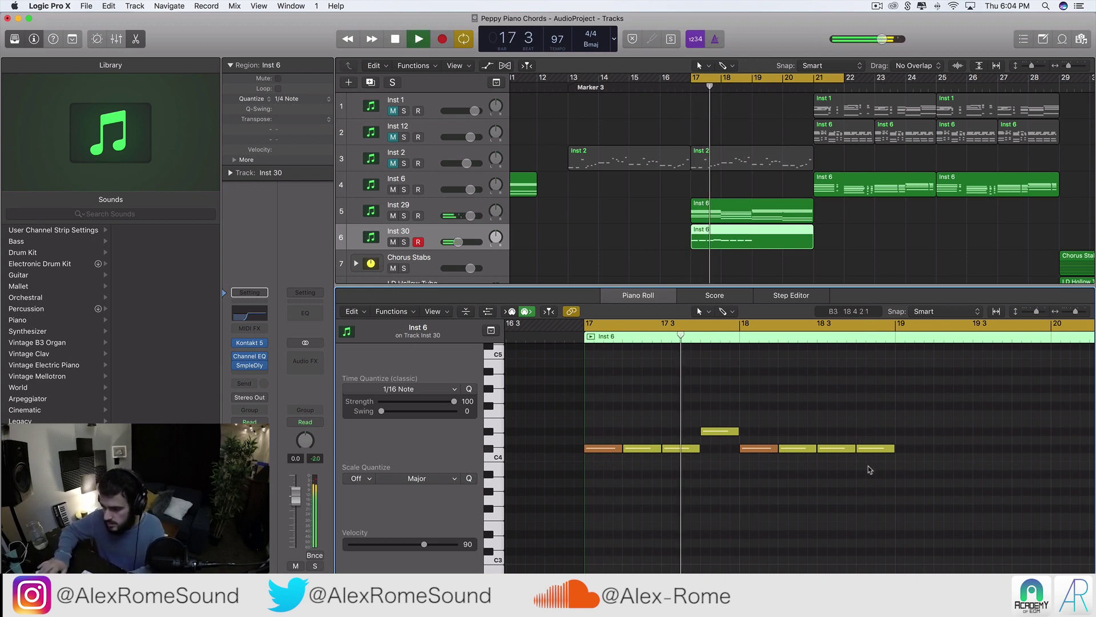
{"action": "key", "text": "space"}
{"action": "key", "text": "super+a"}
{"action": "key", "text": "Delete"}
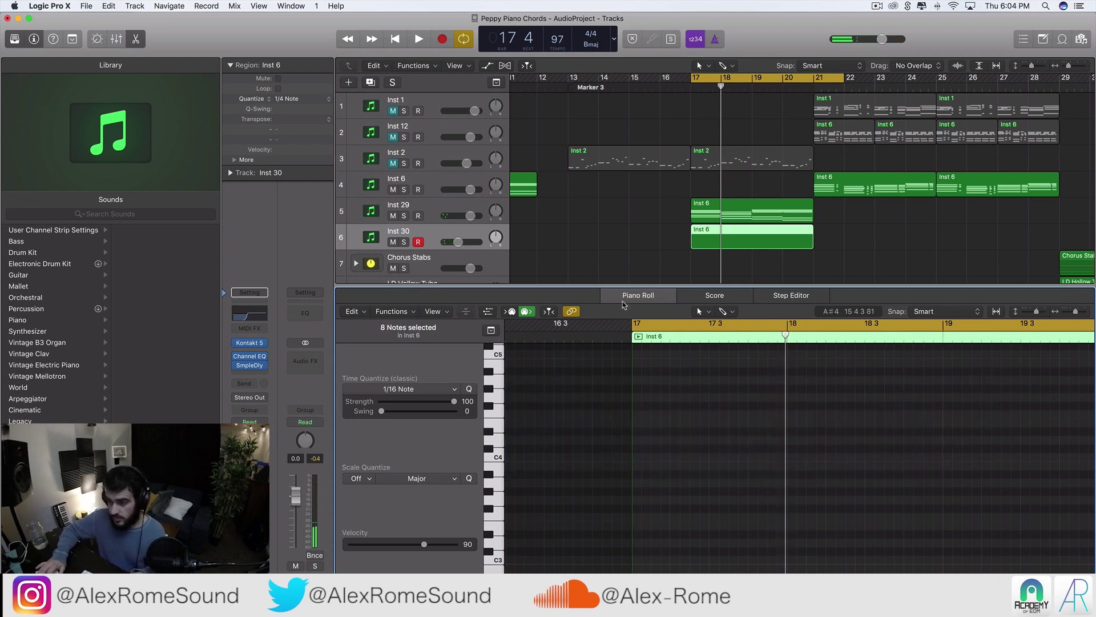
{"action": "key", "text": "p"}
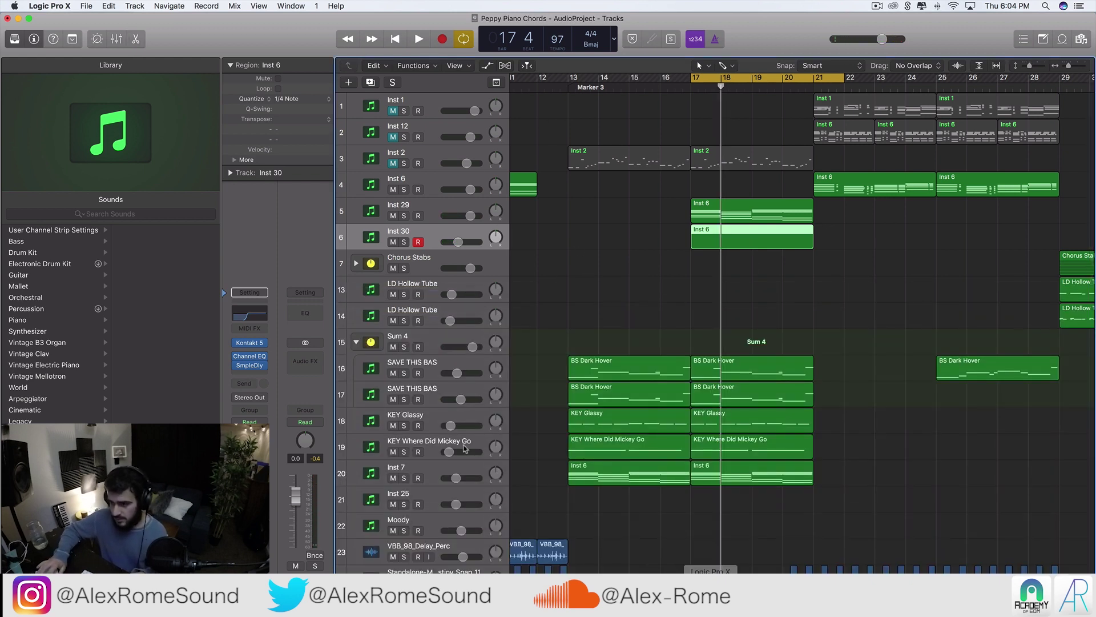
{"action": "key", "text": "super+Left"}
{"action": "key", "text": "super+Left"}
{"action": "key", "text": "super+Left"}
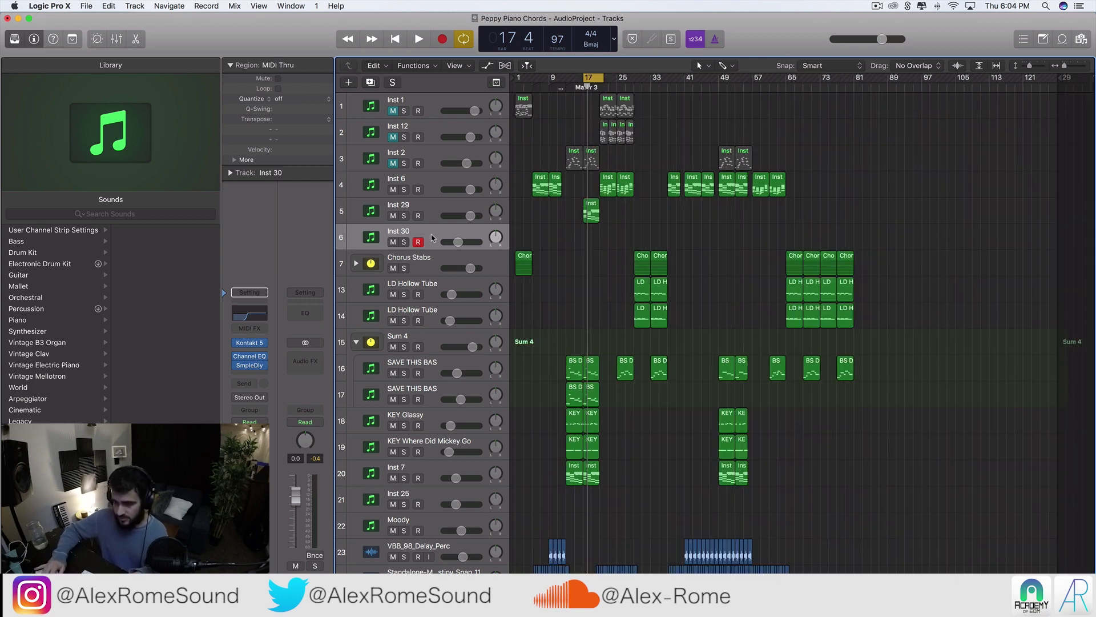
{"action": "key", "text": "super+Delete"}
- Select the Inst 29 track's region and play the section from bar 17
{"action": "left_click", "coordinate": [594, 214]}
{"action": "key", "text": "super+Right"}
{"action": "key", "text": "super+Right"}
{"action": "key", "text": "super+Right"}
{"action": "key", "text": "space"}
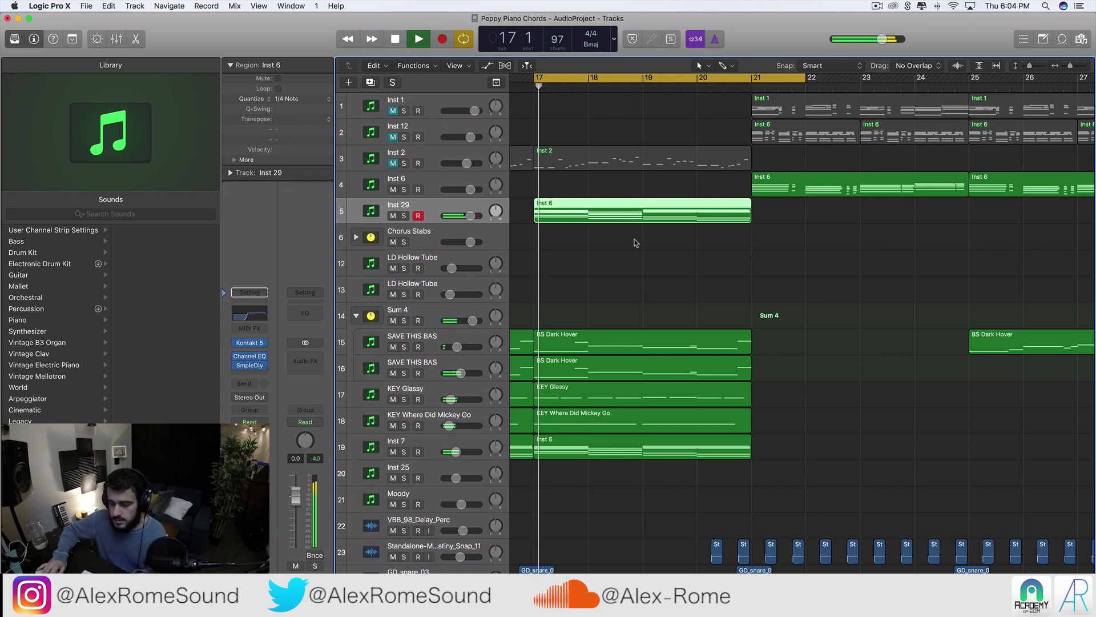
{"action": "scroll", "coordinate": [635, 243], "scroll_direction": "left", "scroll_amount": 3}
{"action": "scroll", "coordinate": [624, 354], "scroll_direction": "left", "scroll_amount": 3}
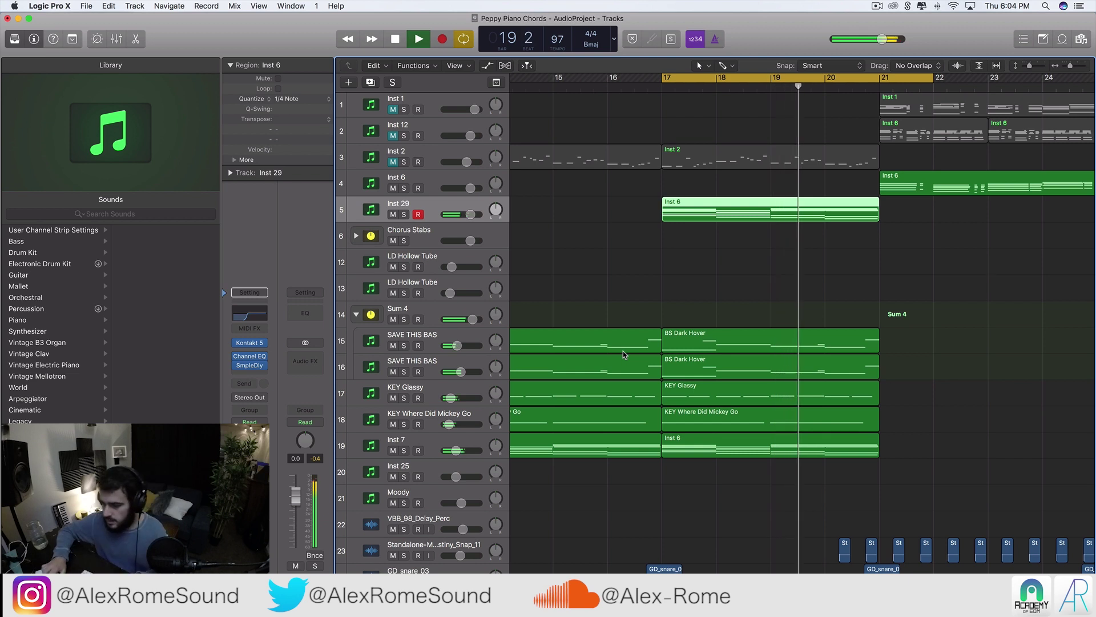
{"action": "key", "text": "space"}
- Set an eight-bar cycle range starting at bar 14 and play it with the 808 Detailed Kit track selected
{"action": "scroll", "coordinate": [707, 440], "scroll_direction": "down", "scroll_amount": 15}
{"action": "scroll", "coordinate": [707, 440], "scroll_direction": "left", "scroll_amount": 3}
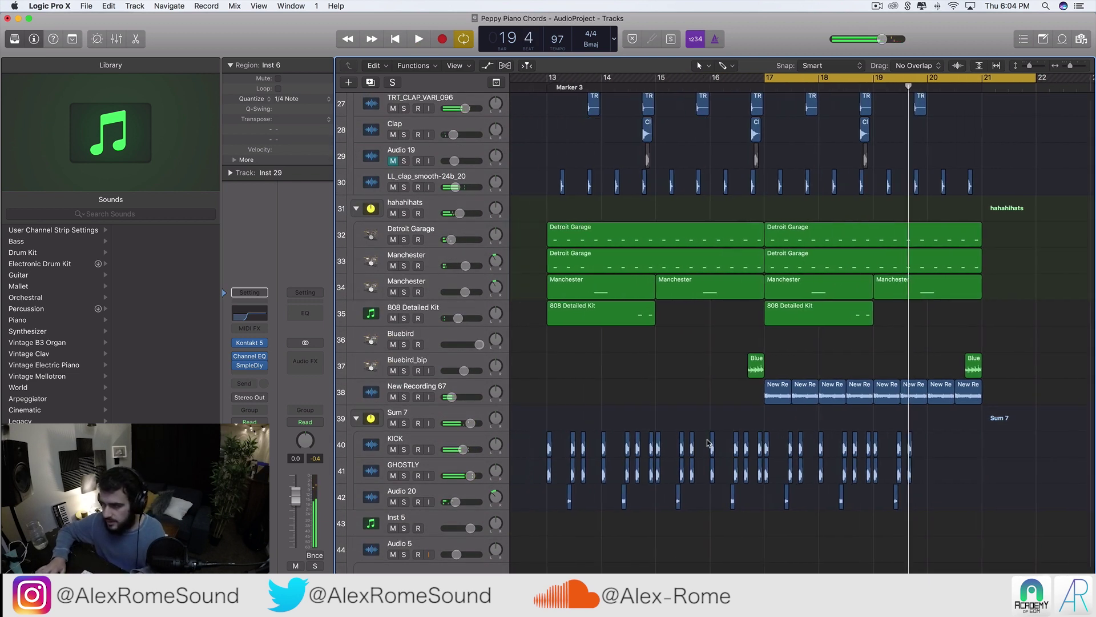
{"action": "scroll", "coordinate": [708, 443], "scroll_direction": "left", "scroll_amount": 2}
{"action": "left_click", "coordinate": [675, 80]}
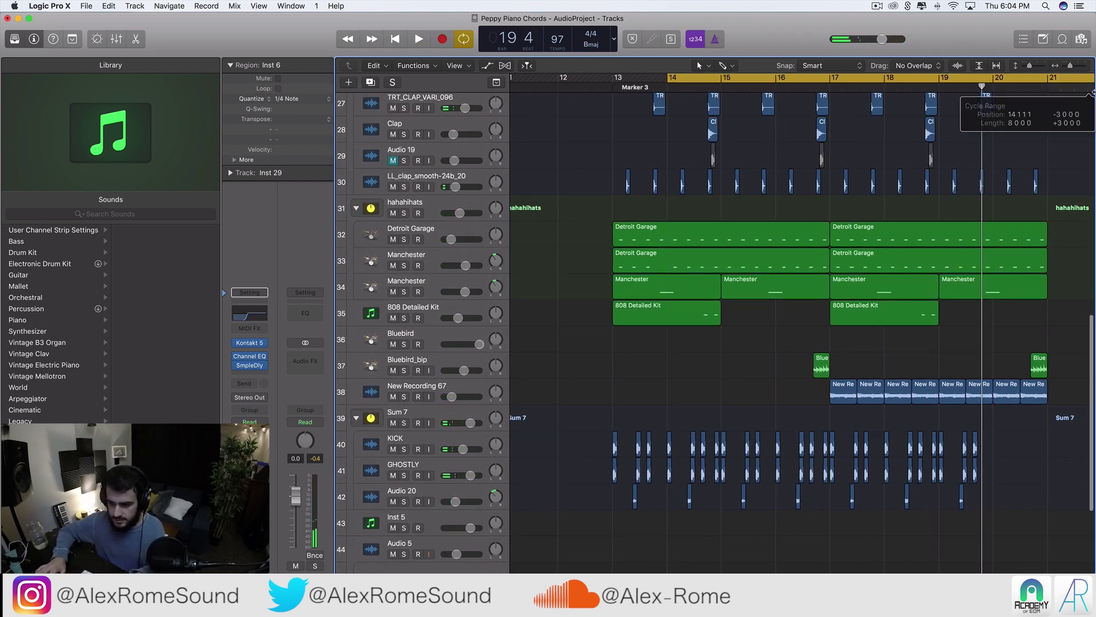
{"action": "left_click", "coordinate": [418, 312]}
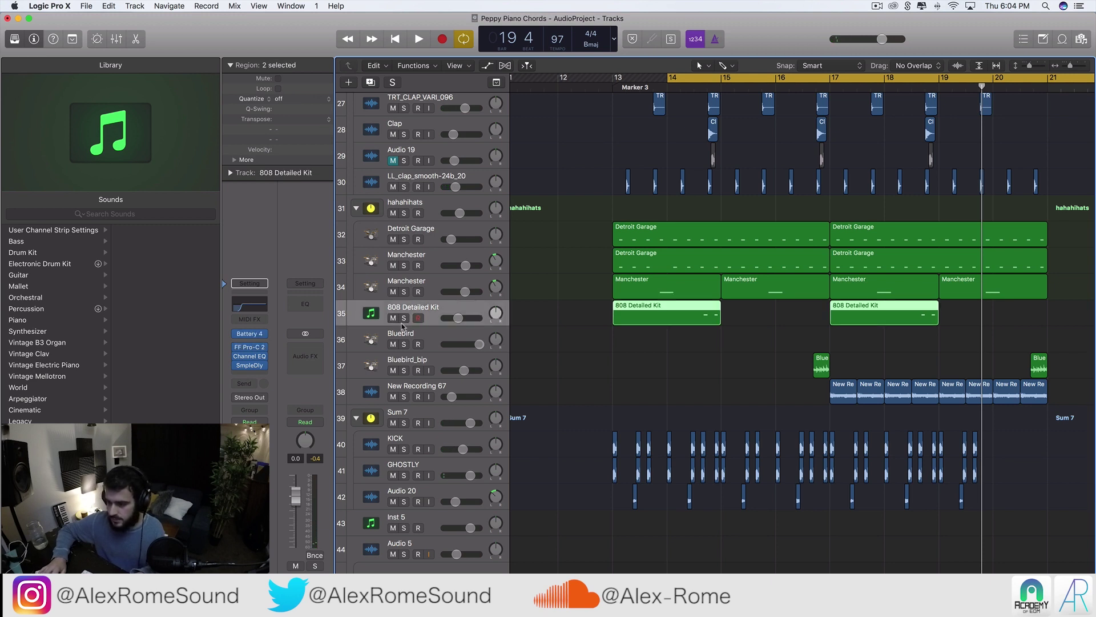
{"action": "key", "text": "space"}
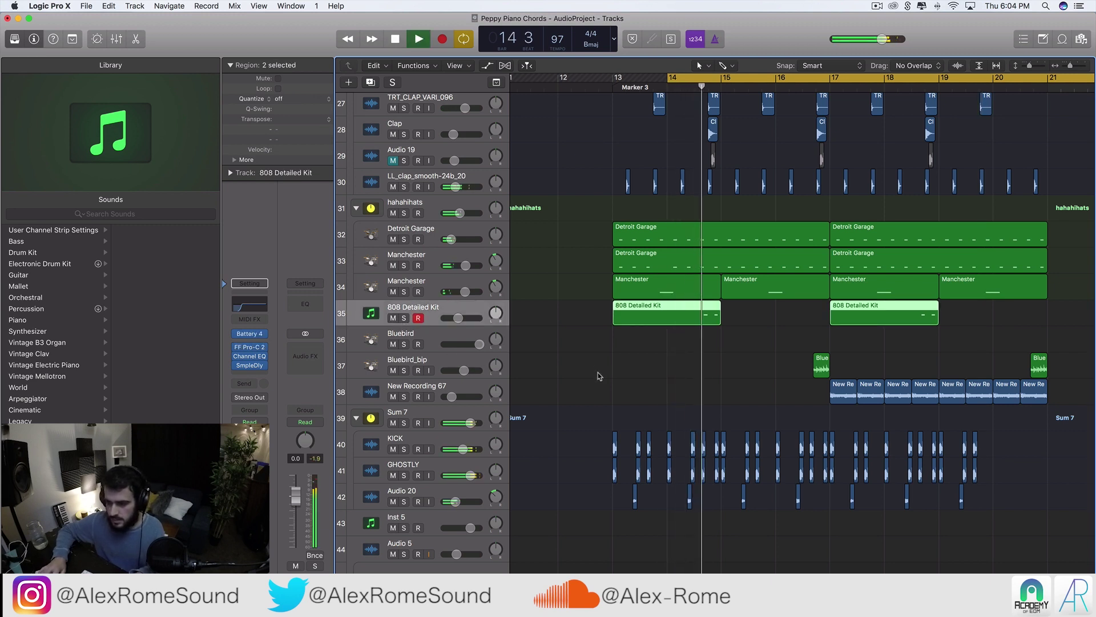
{"action": "key", "text": "space"}
- Lower the 808 Detailed Kit track's volume slightly and check it by playing on from bar 15
{"action": "left_click_drag", "start_coordinate": [462, 317], "coordinate": [453, 318]}
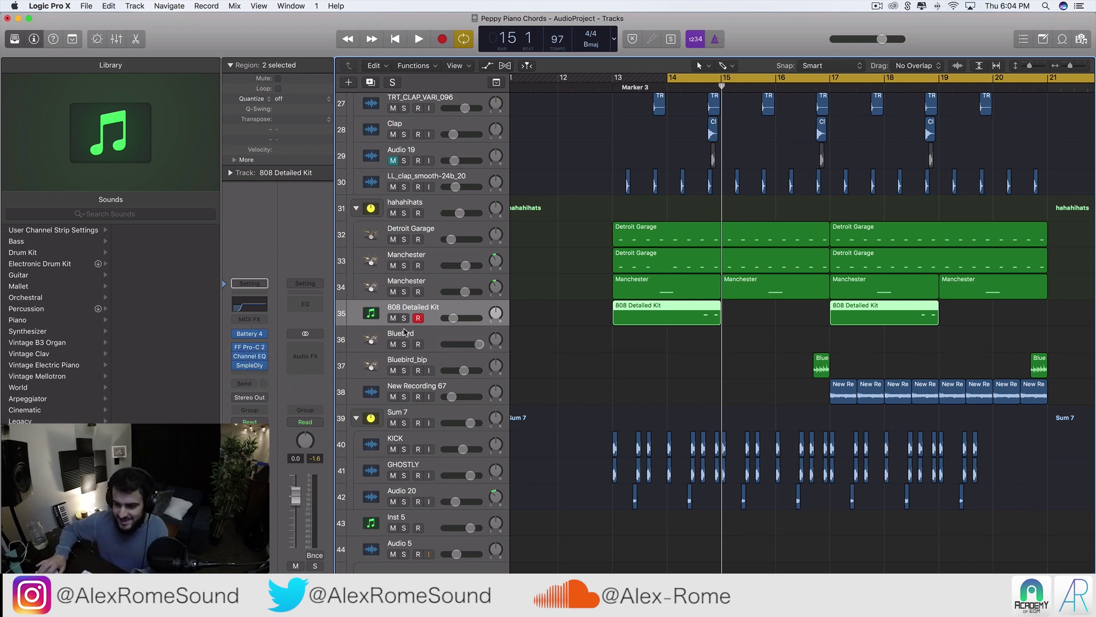
{"action": "left_click_drag", "start_coordinate": [453, 317], "coordinate": [456, 319]}
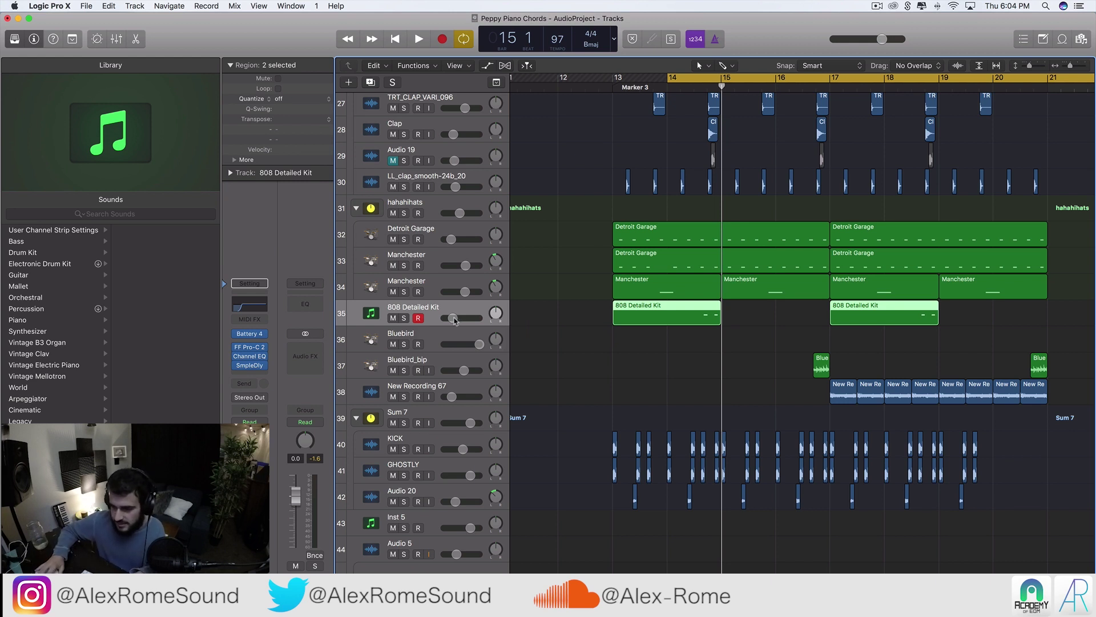
{"action": "key", "text": "space"}
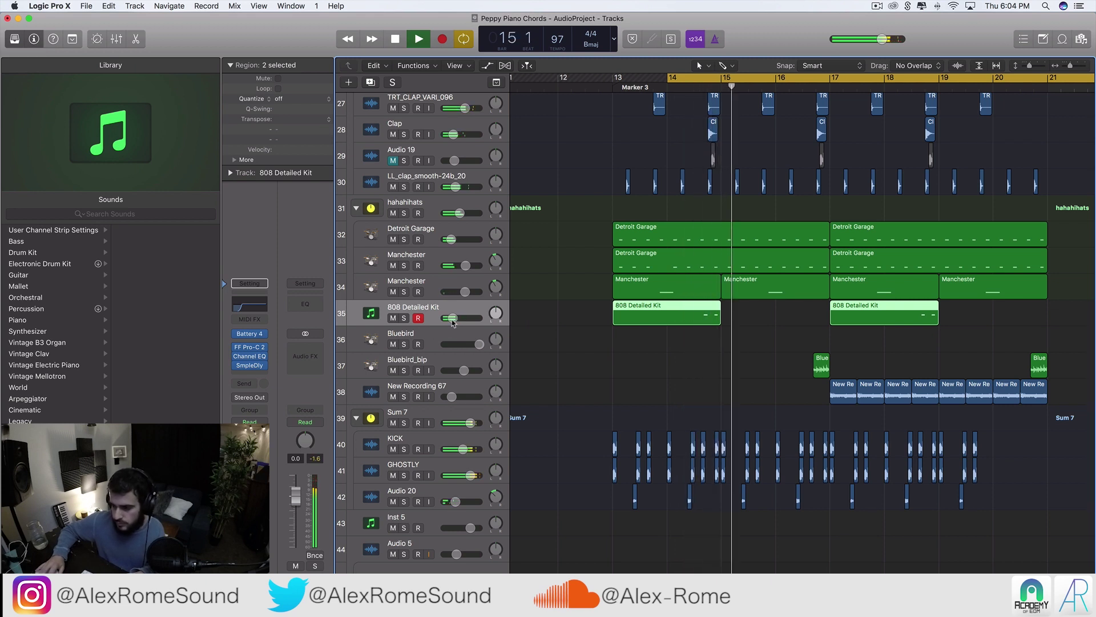
{"action": "key", "text": "space"}
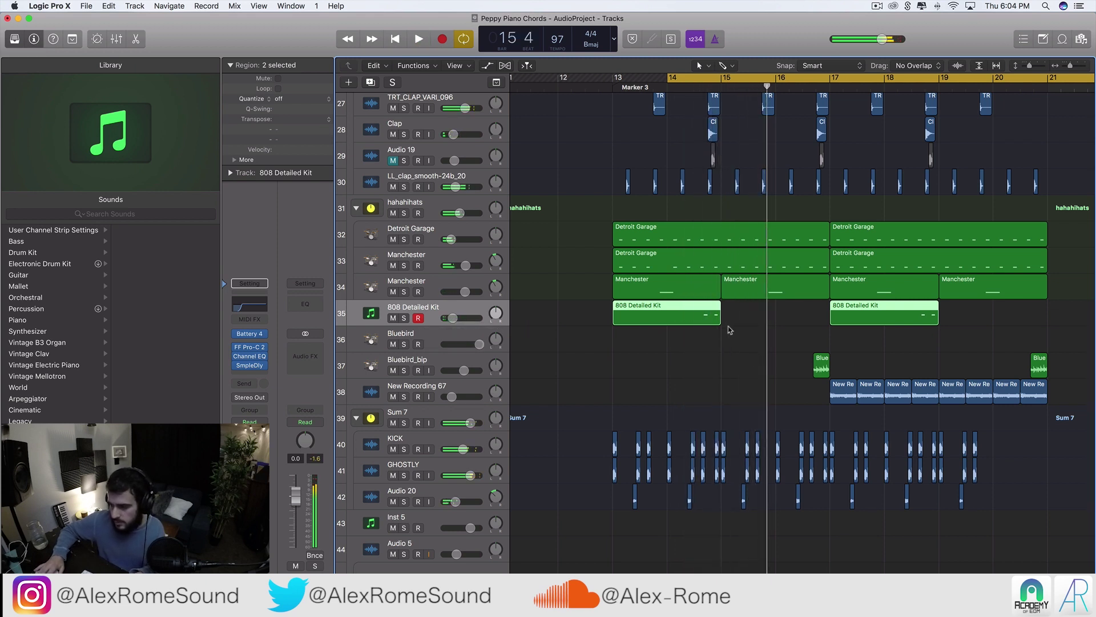
- Delete the last note in the 808 Detailed Kit region at bar 13 and play the result
{"action": "left_click", "coordinate": [729, 330]}
{"action": "double_click", "coordinate": [715, 323]}
{"action": "left_click", "coordinate": [806, 455]}
{"action": "key", "text": "Delete"}
{"action": "key", "text": "space"}
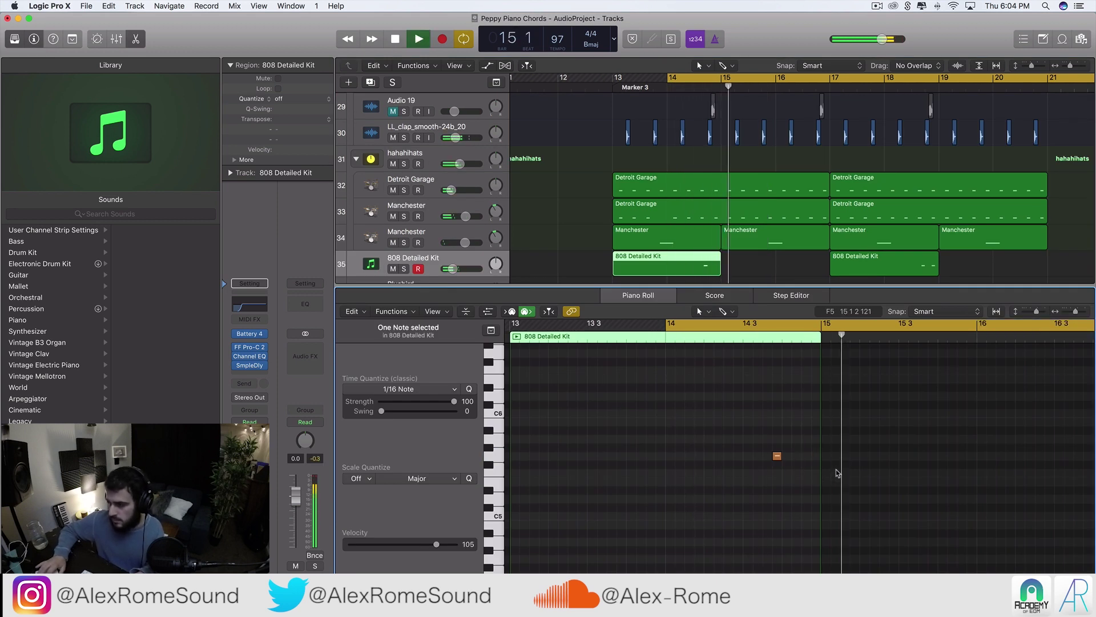
- Trim the end of the bar 17 808 Detailed Kit region to just before bar 19, dropping its last note
{"action": "left_click", "coordinate": [934, 267]}
{"action": "left_click_drag", "start_coordinate": [934, 267], "coordinate": [932, 268]}
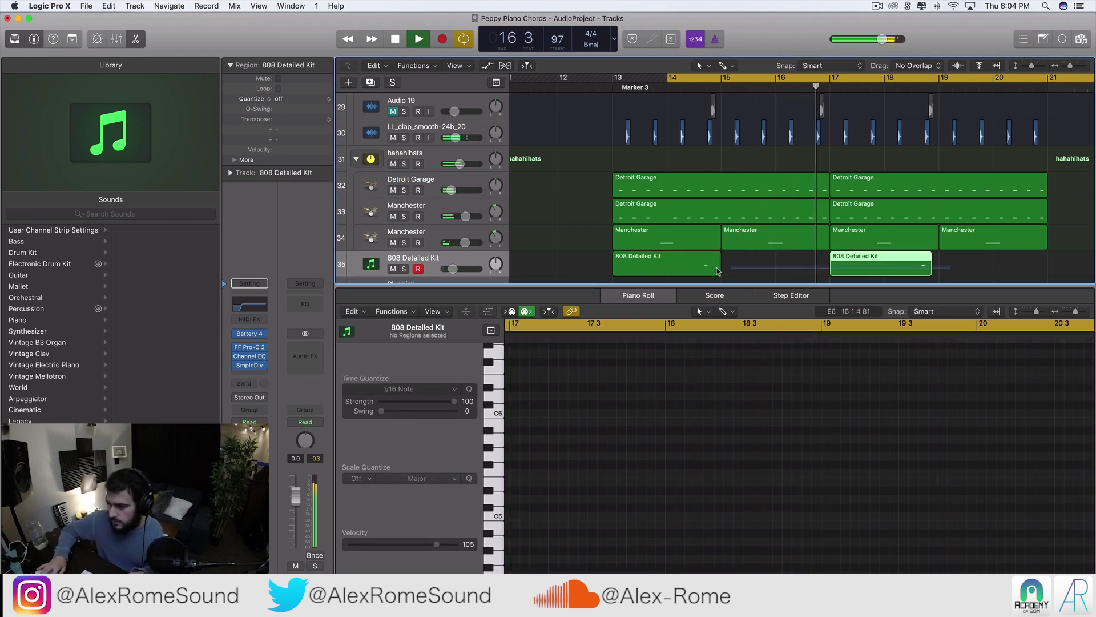
{"action": "left_click", "coordinate": [695, 271], "text": "shift"}
{"action": "left_click_drag", "start_coordinate": [873, 284], "coordinate": [908, 565]}
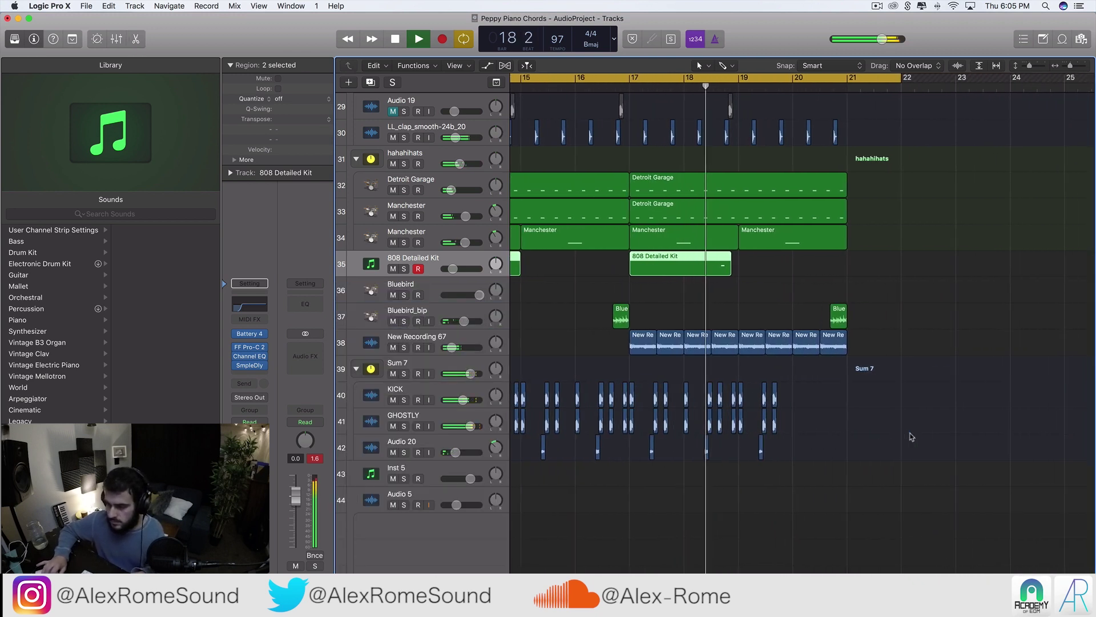
- Stop playback and set the cycle range from bar 13 to bar 21
{"action": "scroll", "coordinate": [912, 437], "scroll_direction": "up", "scroll_amount": 5}
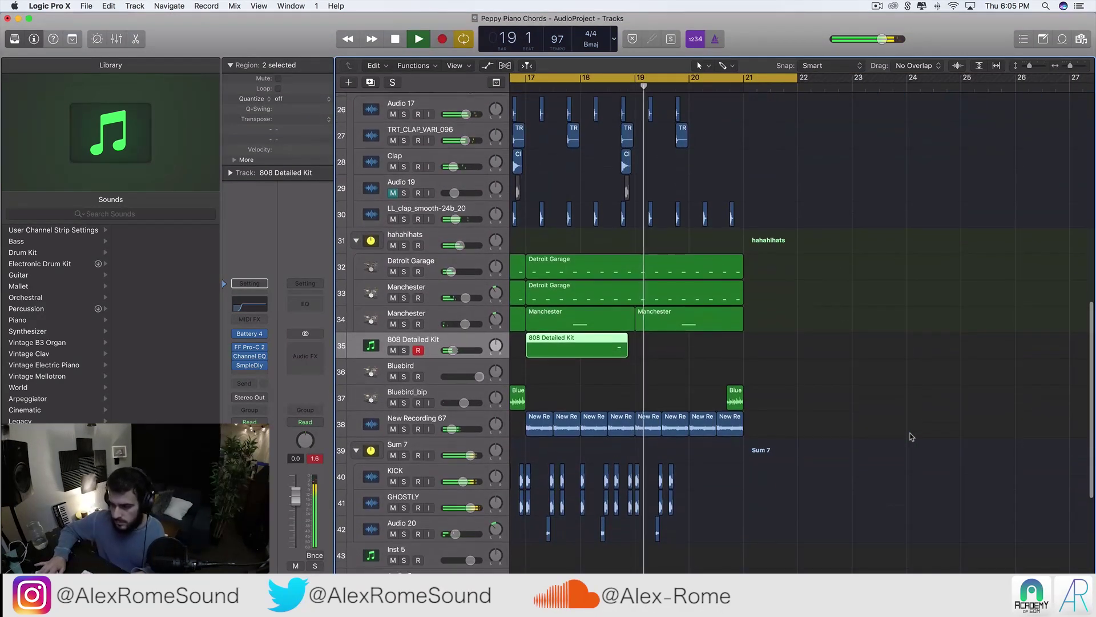
{"action": "scroll", "coordinate": [912, 437], "scroll_direction": "down", "scroll_amount": 2}
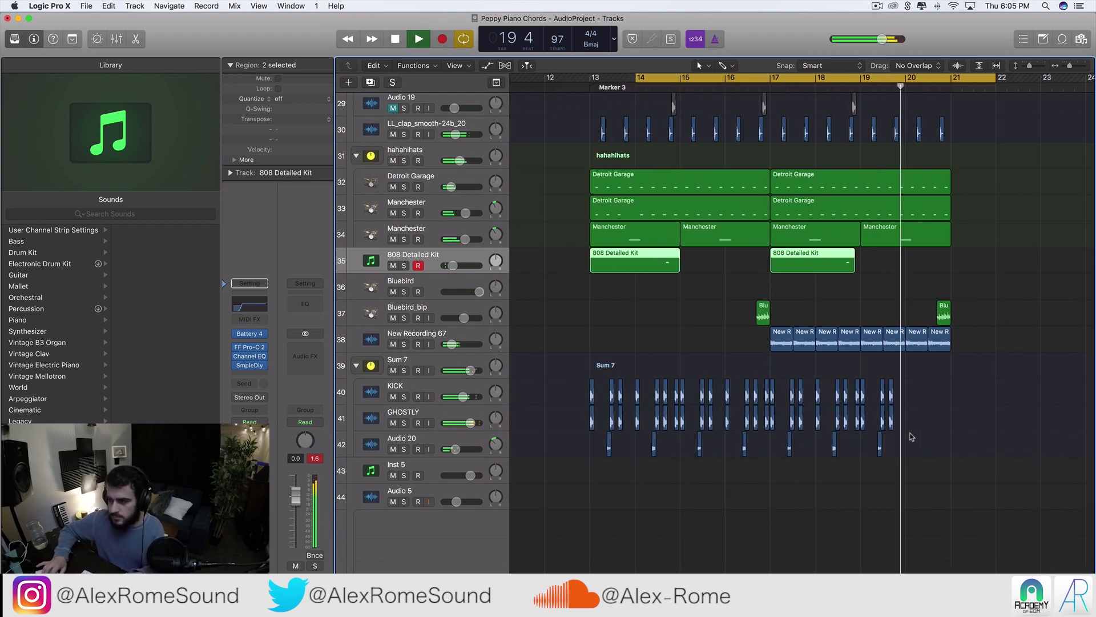
{"action": "scroll", "coordinate": [912, 437], "scroll_direction": "up", "scroll_amount": 15}
{"action": "key", "text": "space"}
{"action": "scroll", "coordinate": [695, 119], "scroll_direction": "left", "scroll_amount": 2}
{"action": "left_click_drag", "start_coordinate": [643, 76], "coordinate": [861, 77]}
{"action": "scroll", "coordinate": [845, 273], "scroll_direction": "down", "scroll_amount": 1}
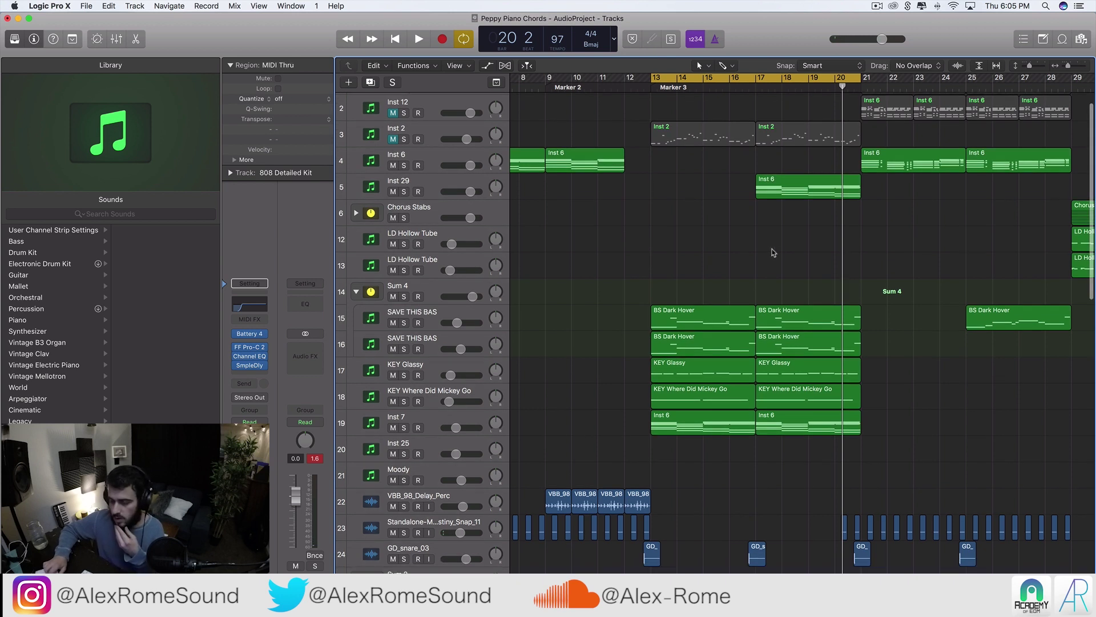
- Review the instrument and drum tracks in the Marker 3 section while playing it from bar 13
{"action": "scroll", "coordinate": [773, 252], "scroll_direction": "down", "scroll_amount": 1}
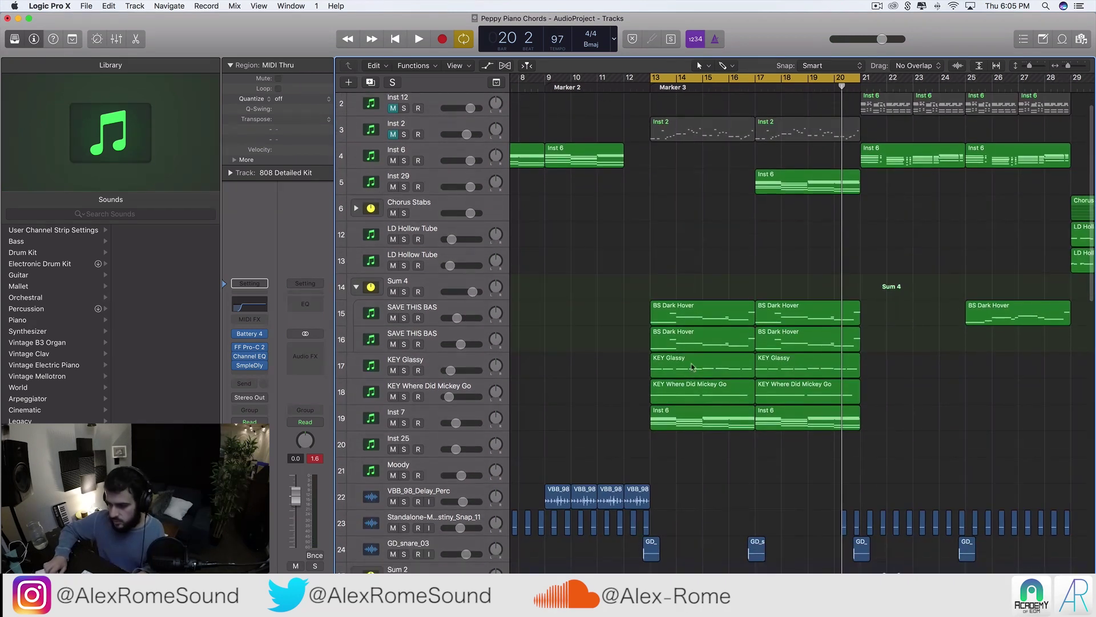
{"action": "scroll", "coordinate": [680, 316], "scroll_direction": "down", "scroll_amount": 15}
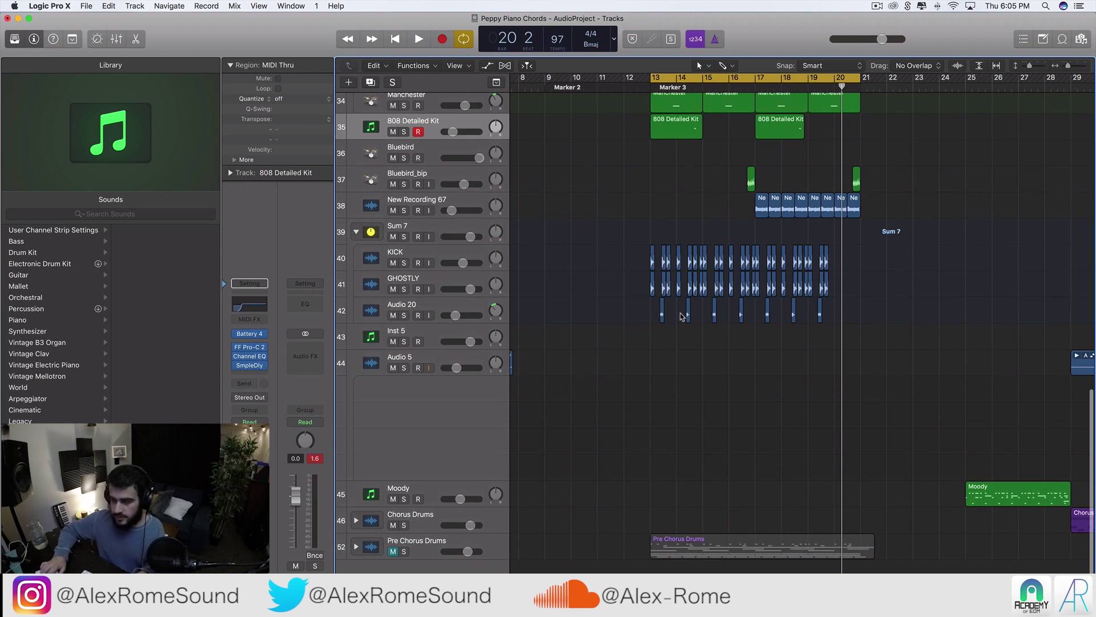
{"action": "scroll", "coordinate": [674, 457], "scroll_direction": "up", "scroll_amount": 10}
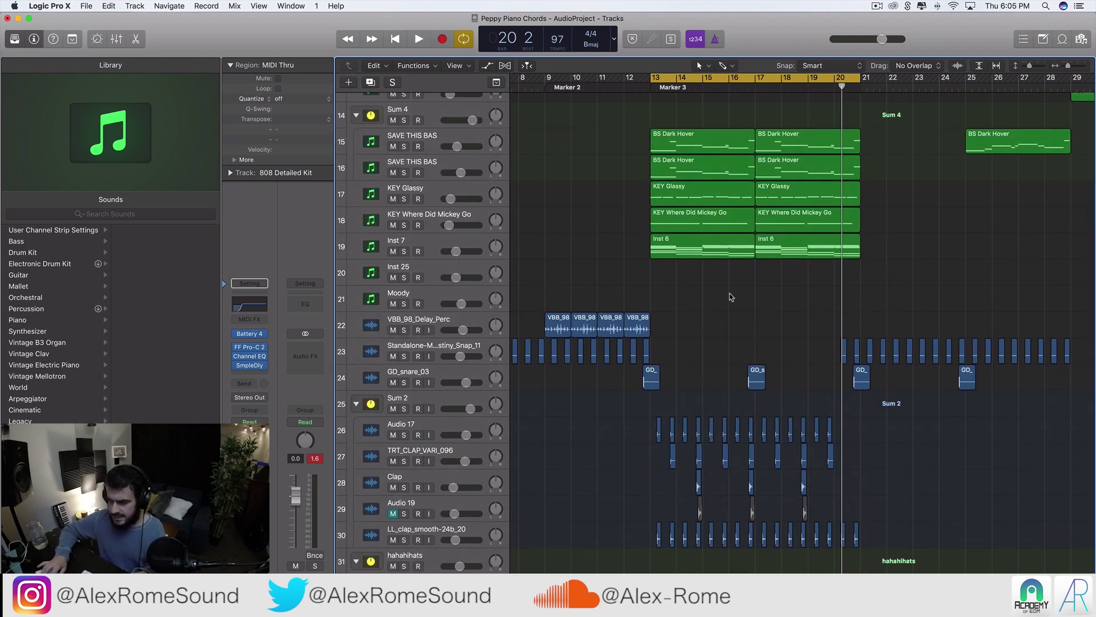
{"action": "scroll", "coordinate": [729, 288], "scroll_direction": "up", "scroll_amount": 3}
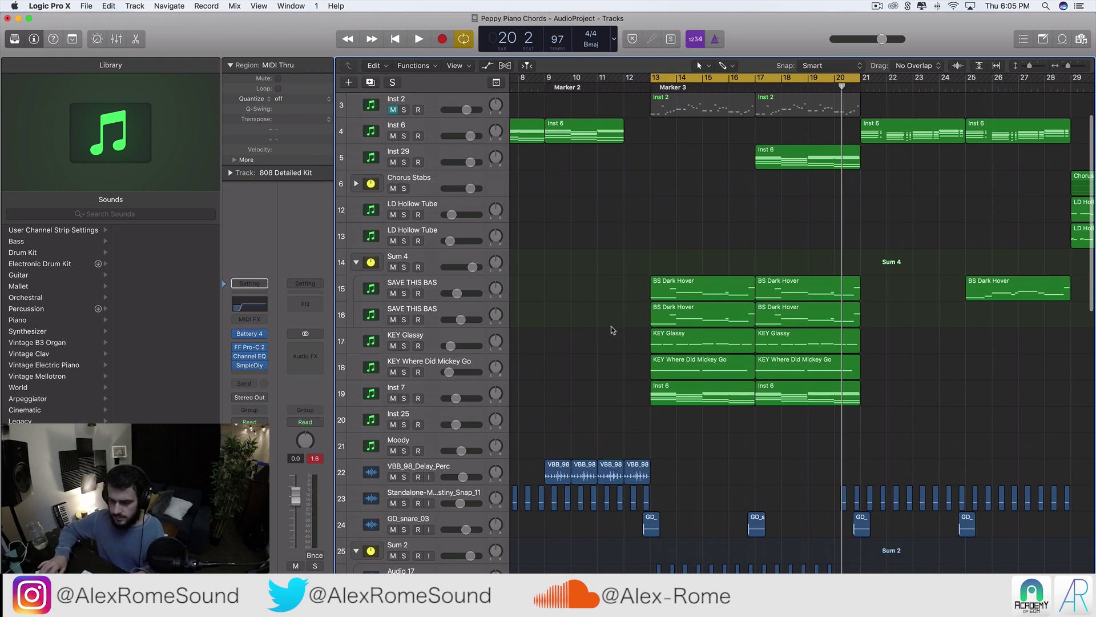
{"action": "key", "text": "space"}
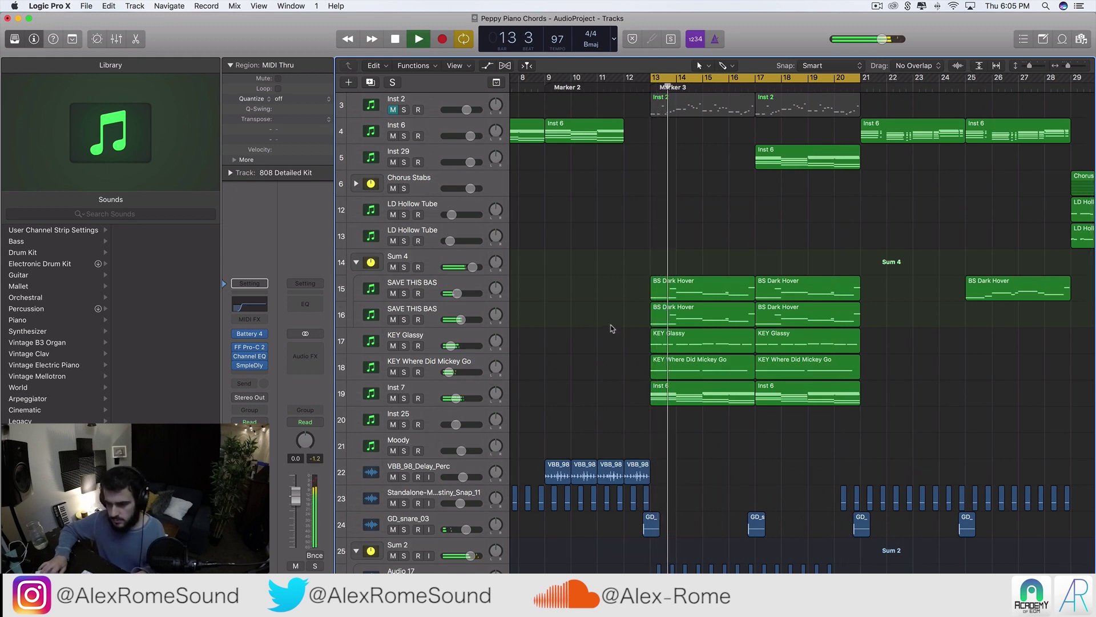
{"action": "scroll", "coordinate": [613, 325], "scroll_direction": "down", "scroll_amount": 5}
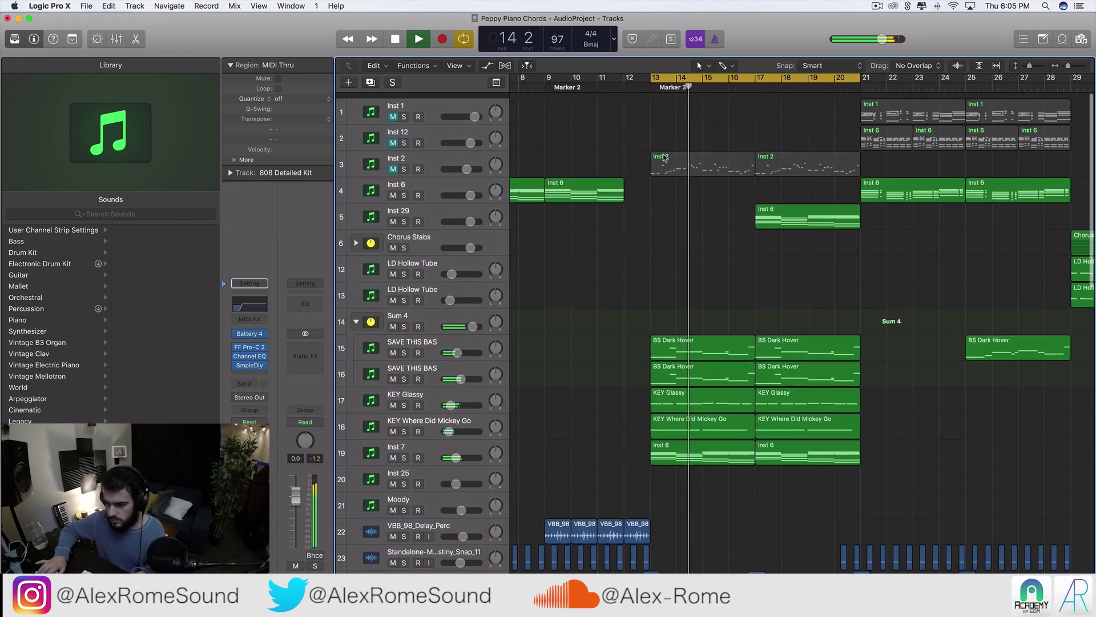
{"action": "scroll", "coordinate": [664, 158], "scroll_direction": "down", "scroll_amount": 2}
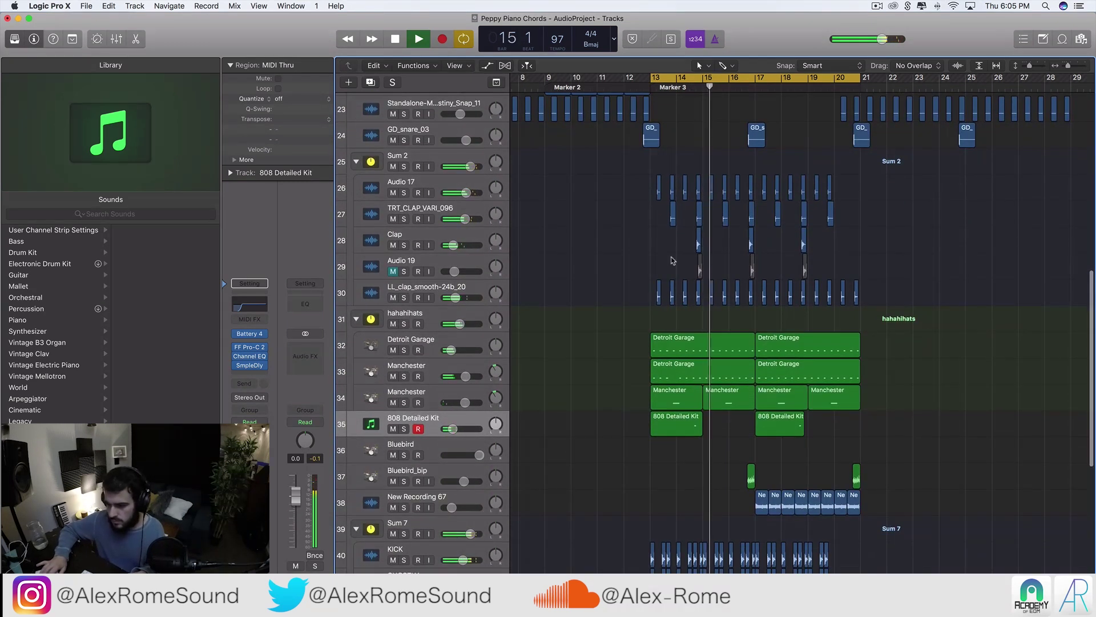
{"action": "scroll", "coordinate": [719, 363], "scroll_direction": "down", "scroll_amount": 4}
{"action": "key", "text": "space"}
{"action": "scroll", "coordinate": [719, 364], "scroll_direction": "up", "scroll_amount": 10}
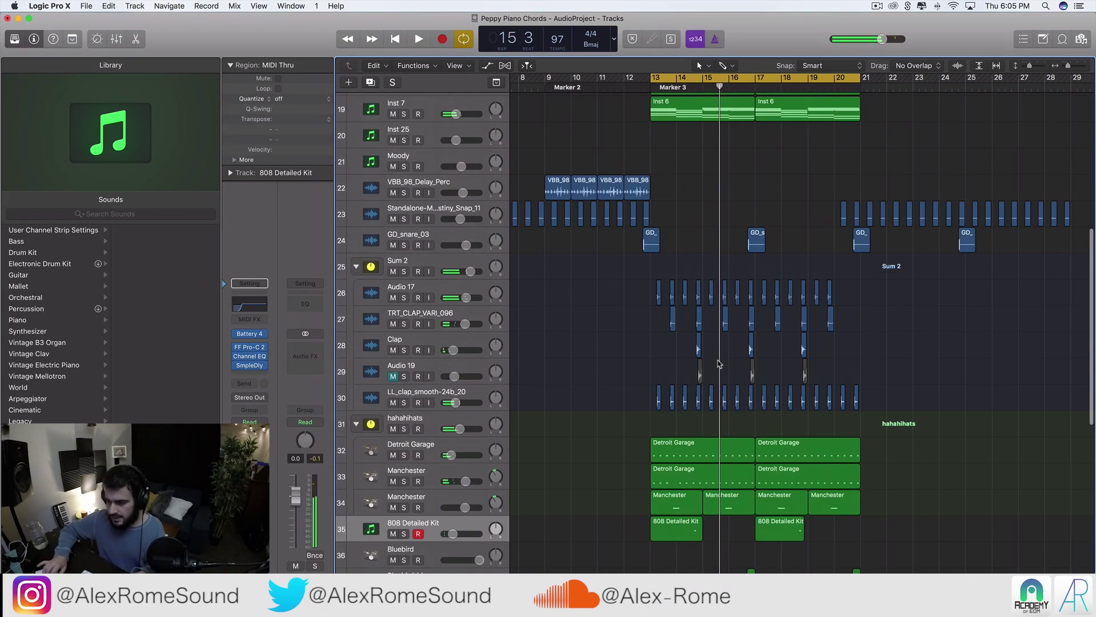
{"action": "scroll", "coordinate": [719, 363], "scroll_direction": "up", "scroll_amount": 2}
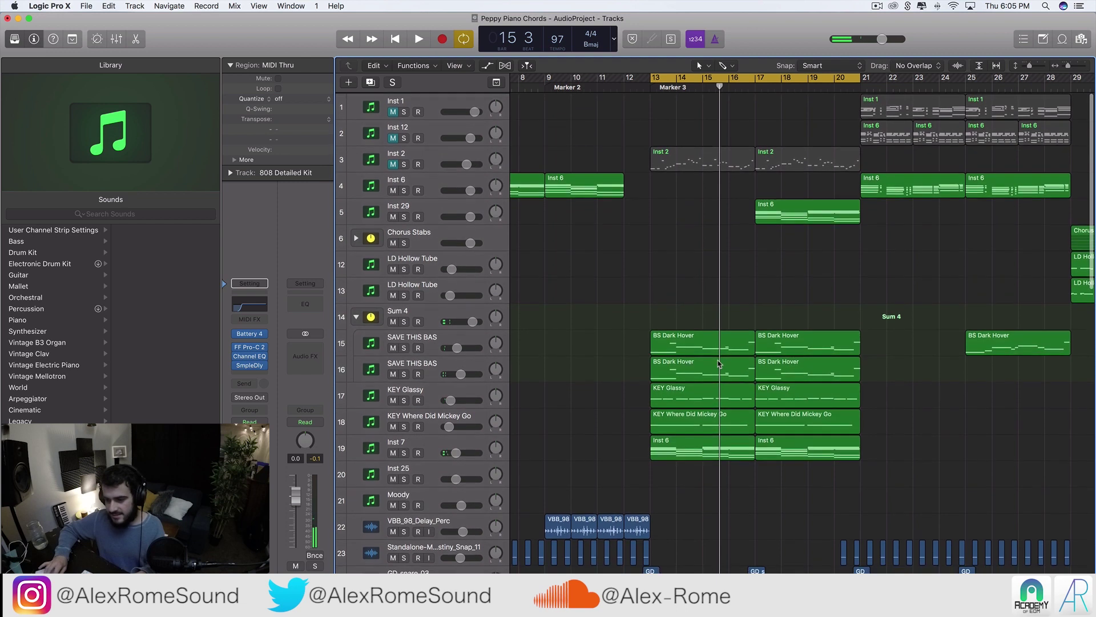
{"action": "scroll", "coordinate": [612, 393], "scroll_direction": "down", "scroll_amount": 1}
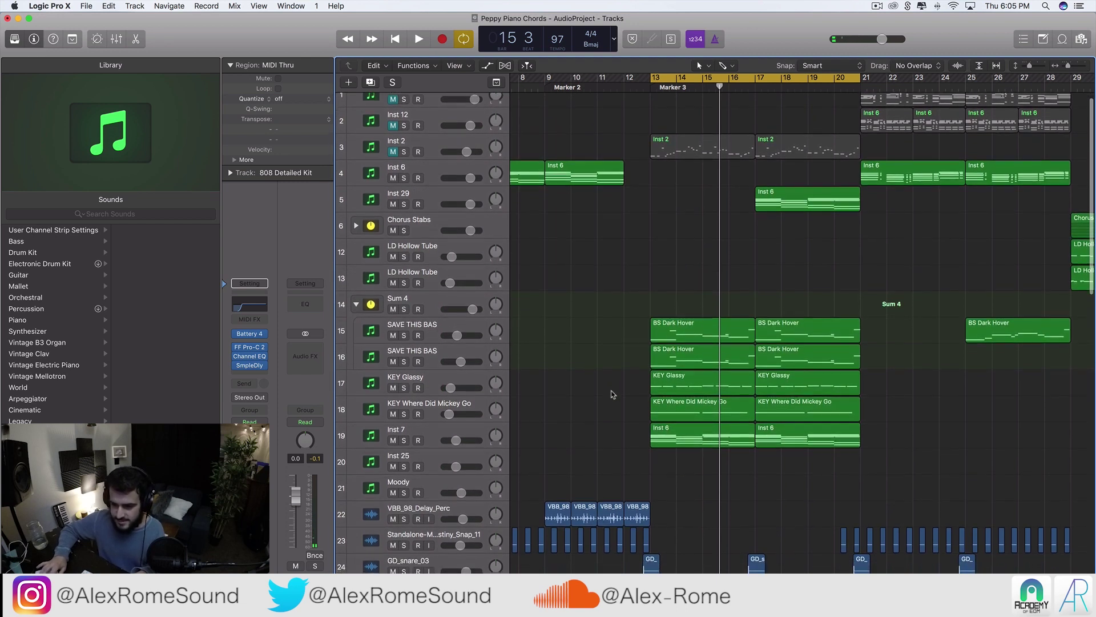
- Solo the KEY Glassy and KEY Where Did Mickey Go tracks and play them together from bar 13
{"action": "left_click", "coordinate": [402, 388]}
{"action": "key", "text": "space"}
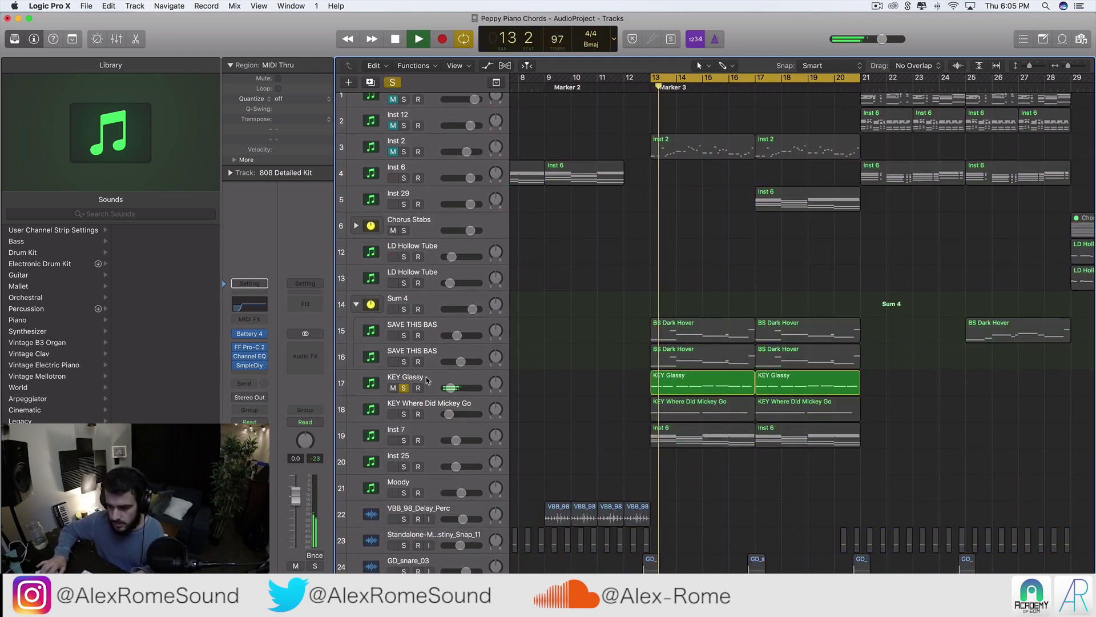
{"action": "left_click", "coordinate": [405, 414]}
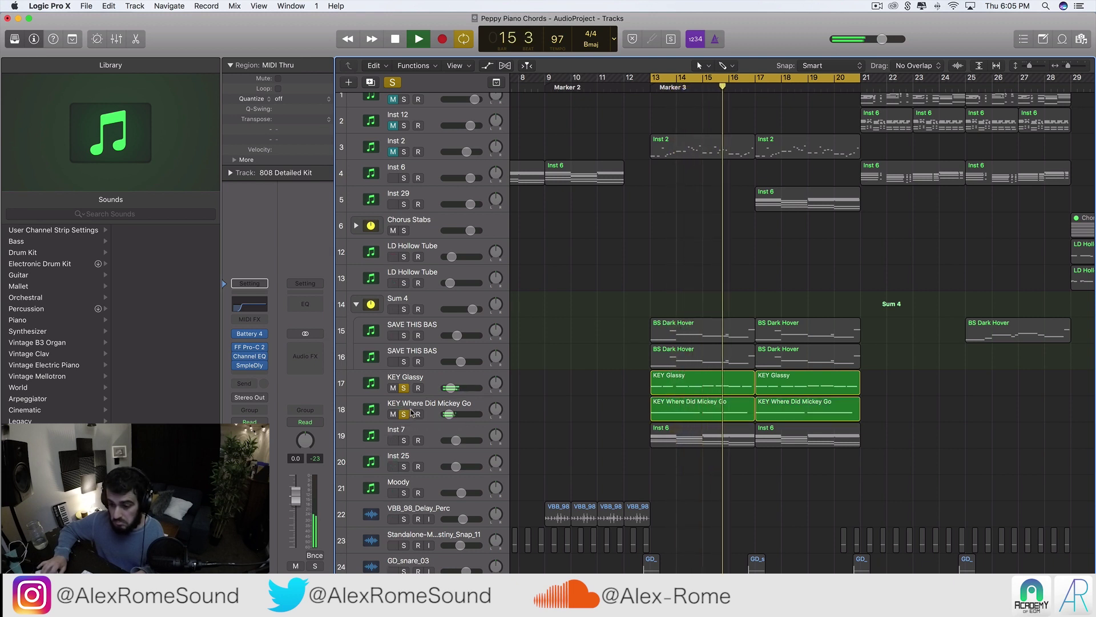
{"action": "key", "text": "space"}
- Group the KEY Glassy and KEY Where Did Mickey Go tracks into a summing track stack
{"action": "left_click", "coordinate": [431, 402]}
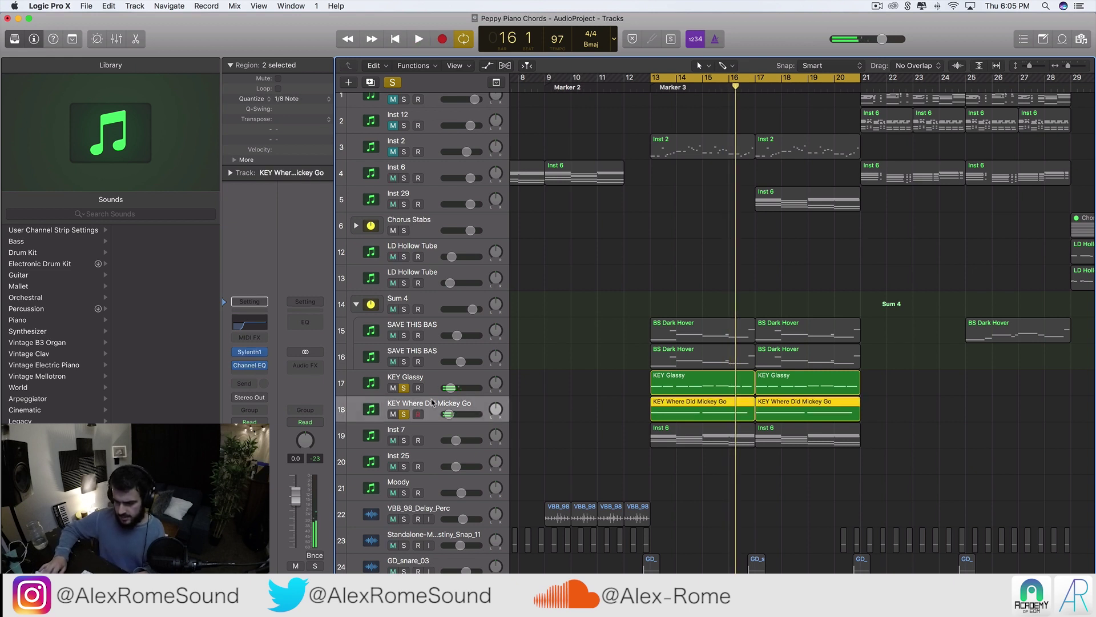
{"action": "left_click", "coordinate": [432, 378], "text": "shift"}
{"action": "right_click", "coordinate": [432, 378]}
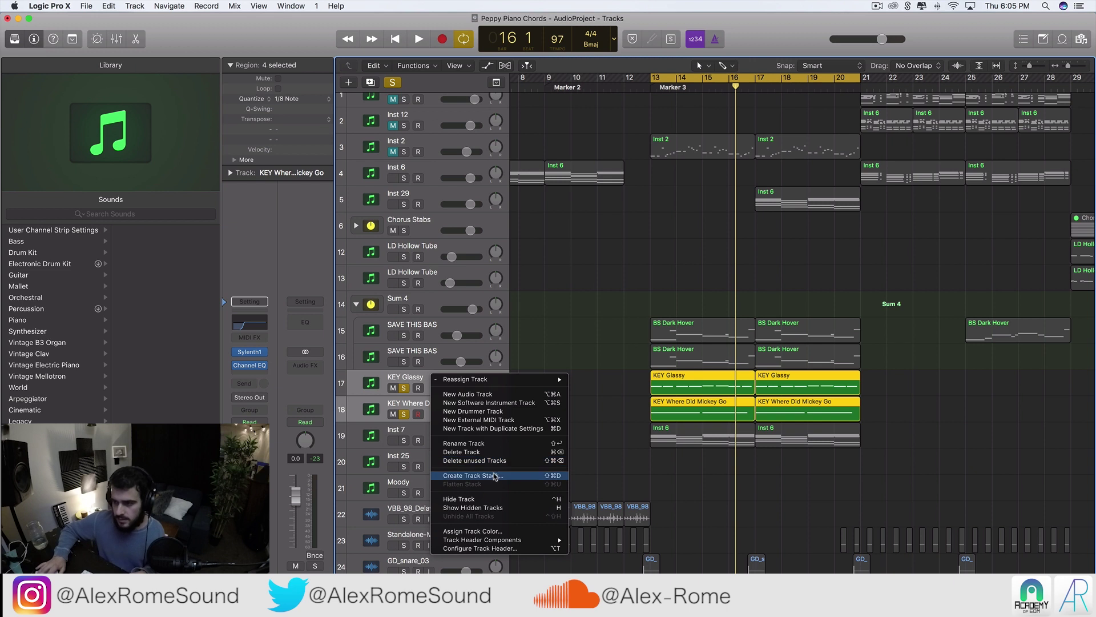
{"action": "left_click", "coordinate": [559, 292]}
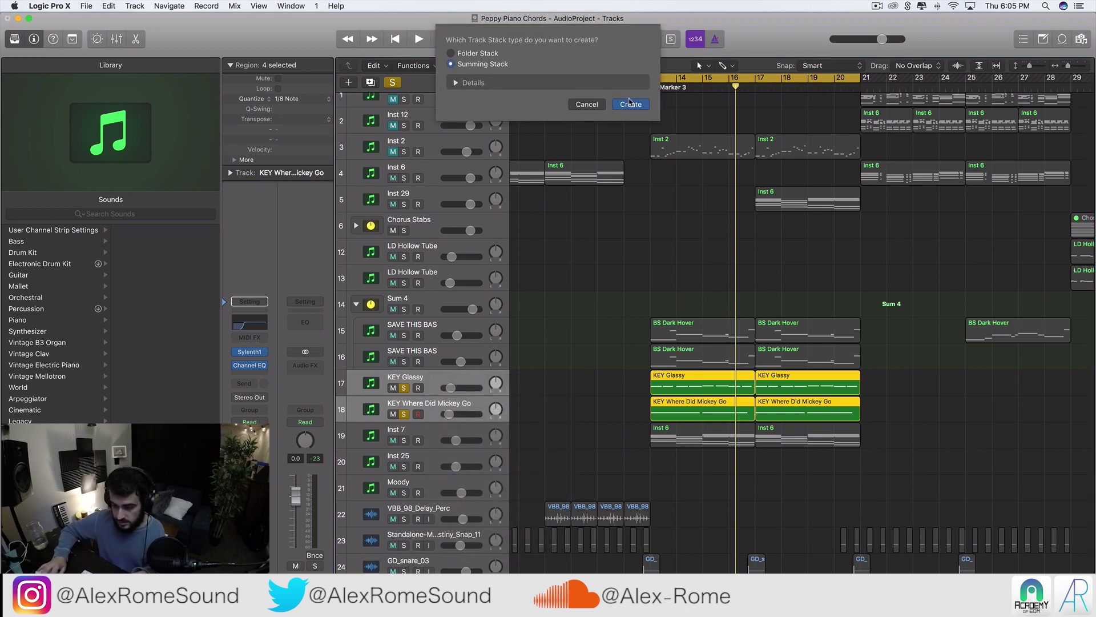
{"action": "left_click", "coordinate": [630, 103]}
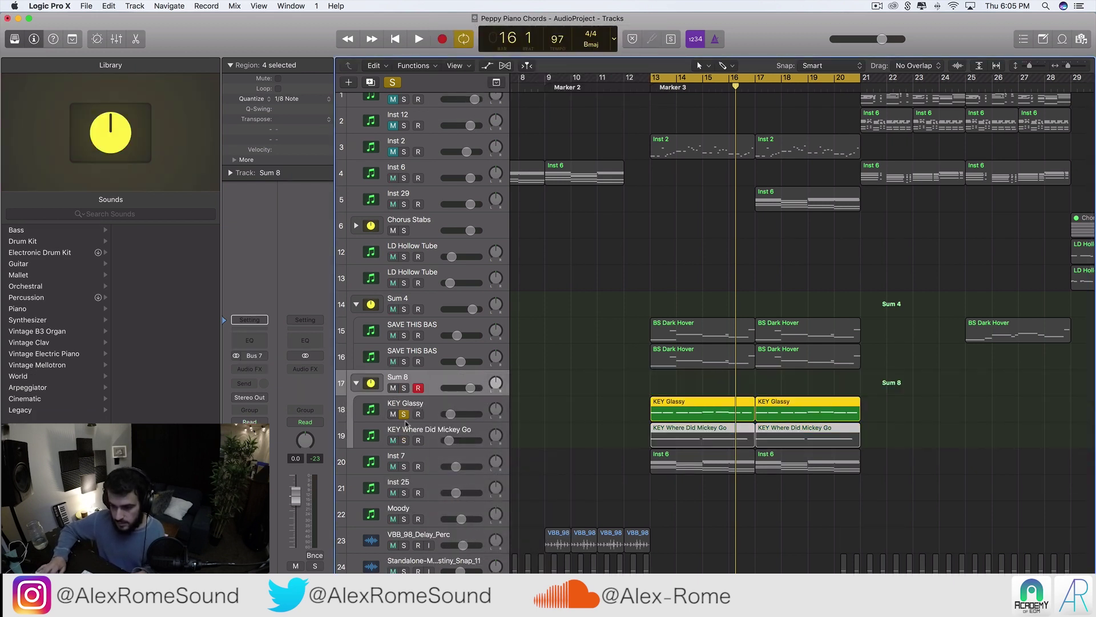
- Solo the Sum 8 stack instead of its individual tracks and lower its volume to -2.0 dB while playing the section
{"action": "left_click", "coordinate": [404, 414]}
{"action": "left_click", "coordinate": [404, 387]}
{"action": "key", "text": "space"}
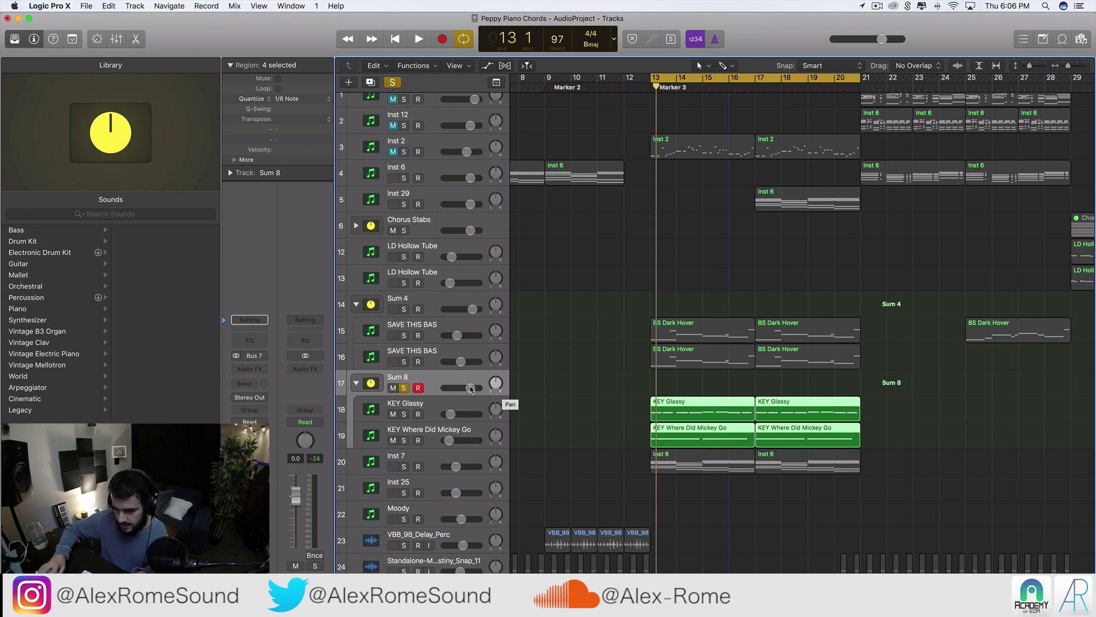
{"action": "left_click_drag", "start_coordinate": [471, 388], "coordinate": [469, 388]}
{"action": "left_click_drag", "start_coordinate": [600, 397], "coordinate": [793, 441]}
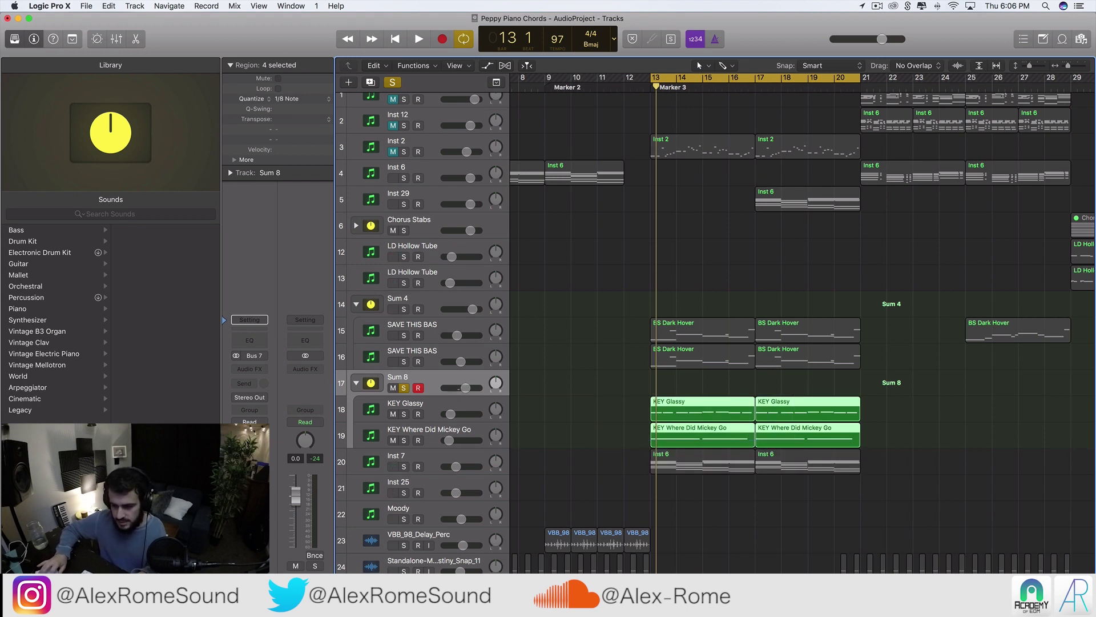
{"action": "key", "text": "space"}
{"action": "left_click_drag", "start_coordinate": [462, 389], "coordinate": [484, 395]}
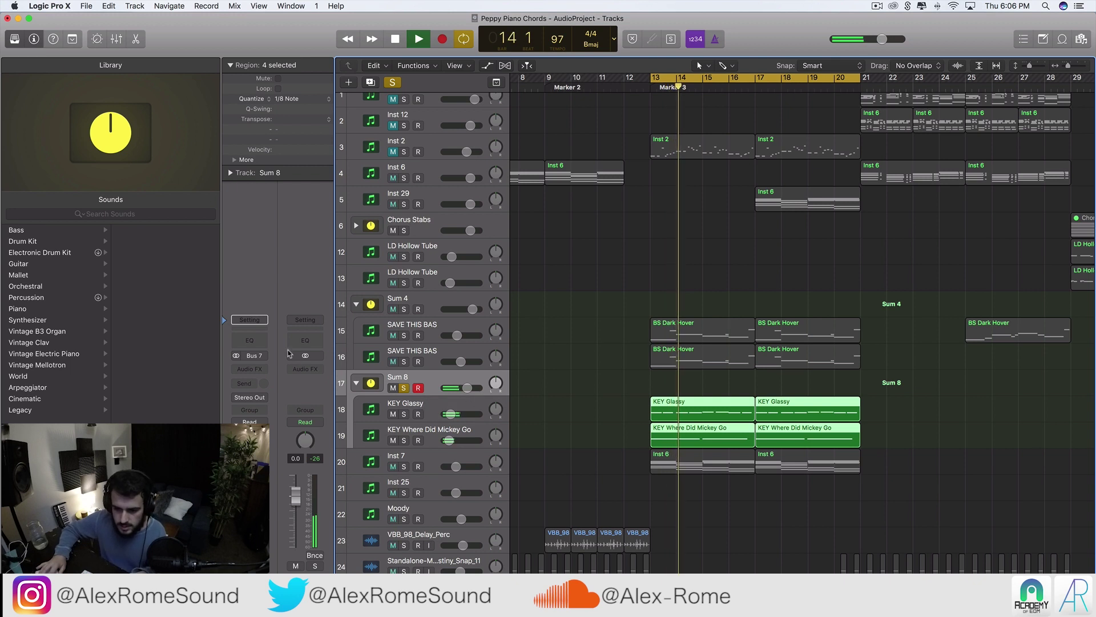
- Add a Channel EQ to the Sum 8 stack with a low cut at 270 Hz and a 48 dB/Oct slope
{"action": "left_click", "coordinate": [249, 341]}
{"action": "left_click", "coordinate": [68, 99]}
{"action": "left_click_drag", "start_coordinate": [88, 199], "coordinate": [228, 194]}
{"action": "left_click_drag", "start_coordinate": [68, 268], "coordinate": [68, 251]}
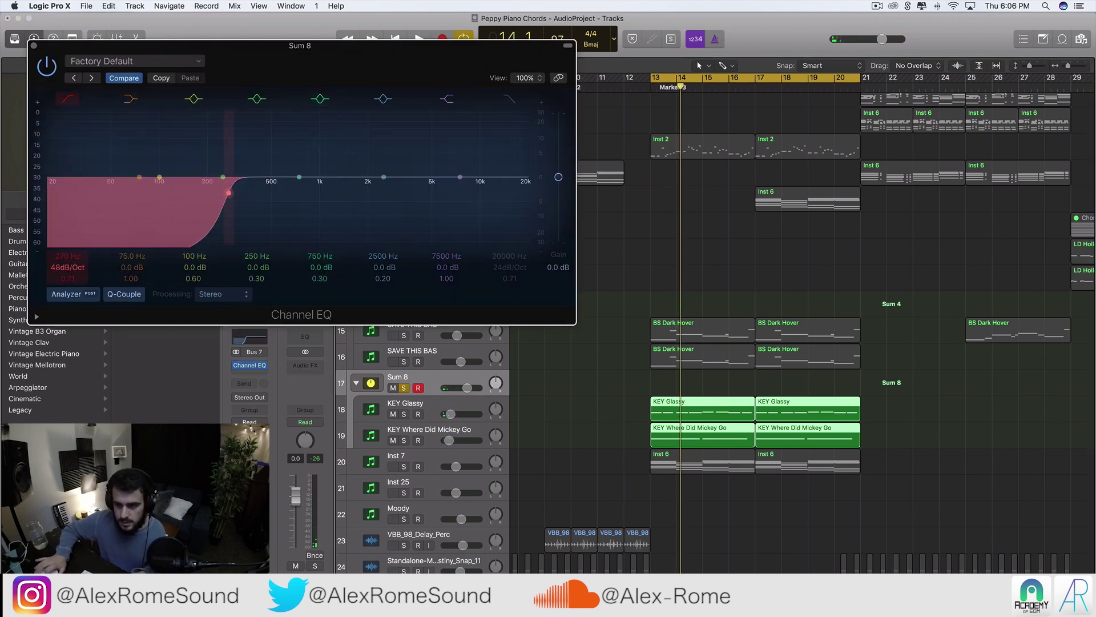
- Enable the high cut in Sum 8's Channel EQ at 11400 Hz with a 6 dB/Oct slope, checking it during playback
{"action": "key", "text": "space"}
{"action": "left_click", "coordinate": [517, 146]}
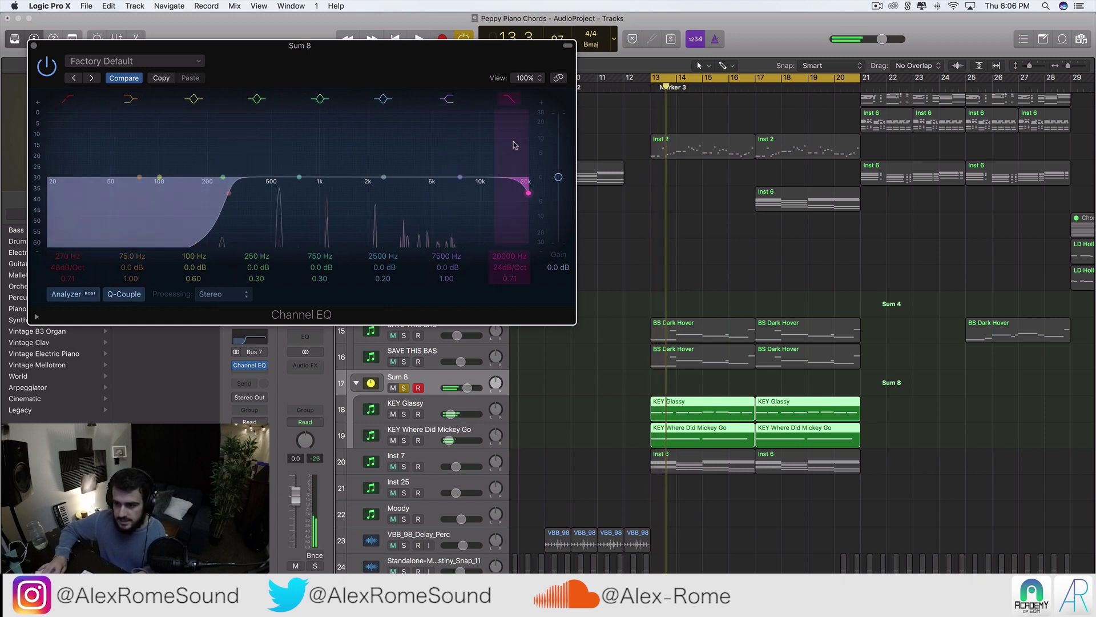
{"action": "left_click_drag", "start_coordinate": [499, 203], "coordinate": [424, 214]}
{"action": "left_click_drag", "start_coordinate": [527, 260], "coordinate": [523, 291]}
{"action": "left_click", "coordinate": [460, 177]}
{"action": "left_click_drag", "start_coordinate": [451, 193], "coordinate": [497, 204]}
{"action": "key", "text": "space"}
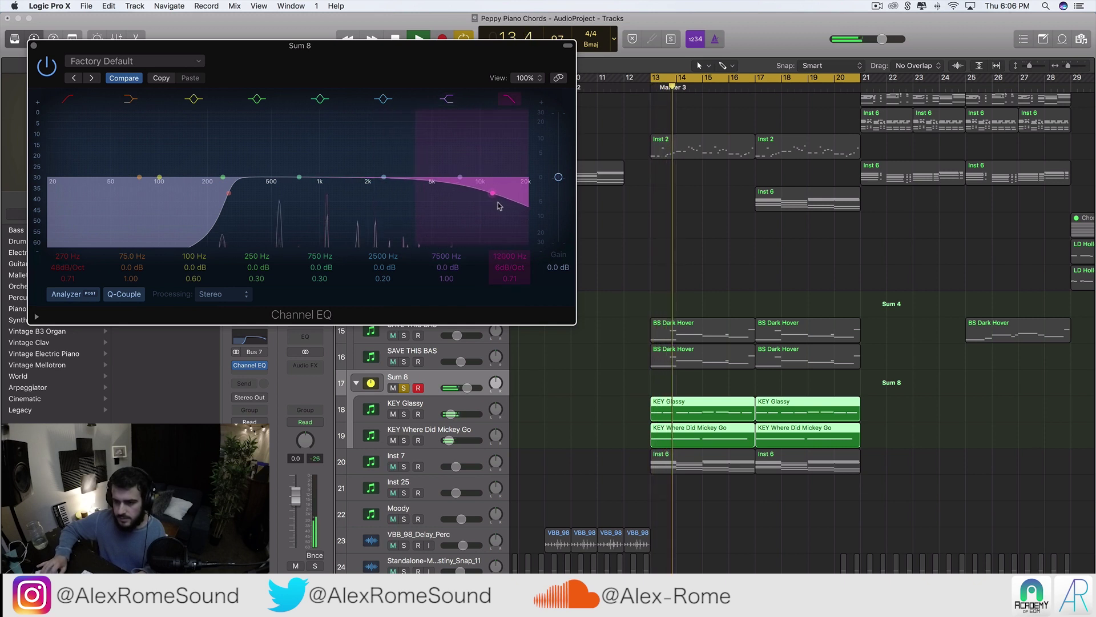
{"action": "key", "text": "space"}
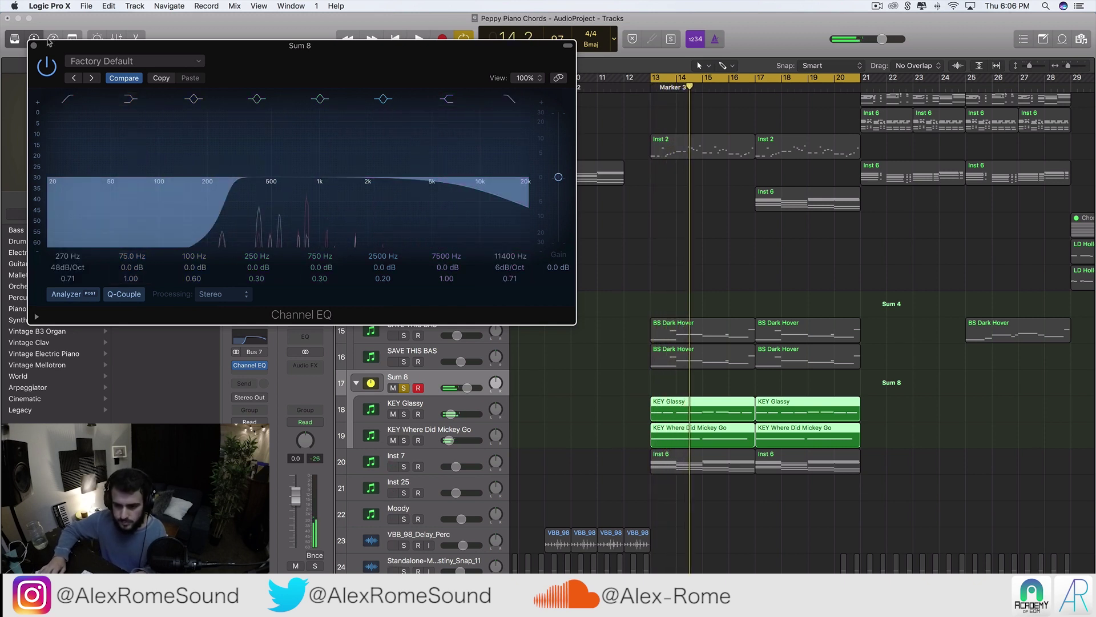
{"action": "left_click", "coordinate": [34, 46]}
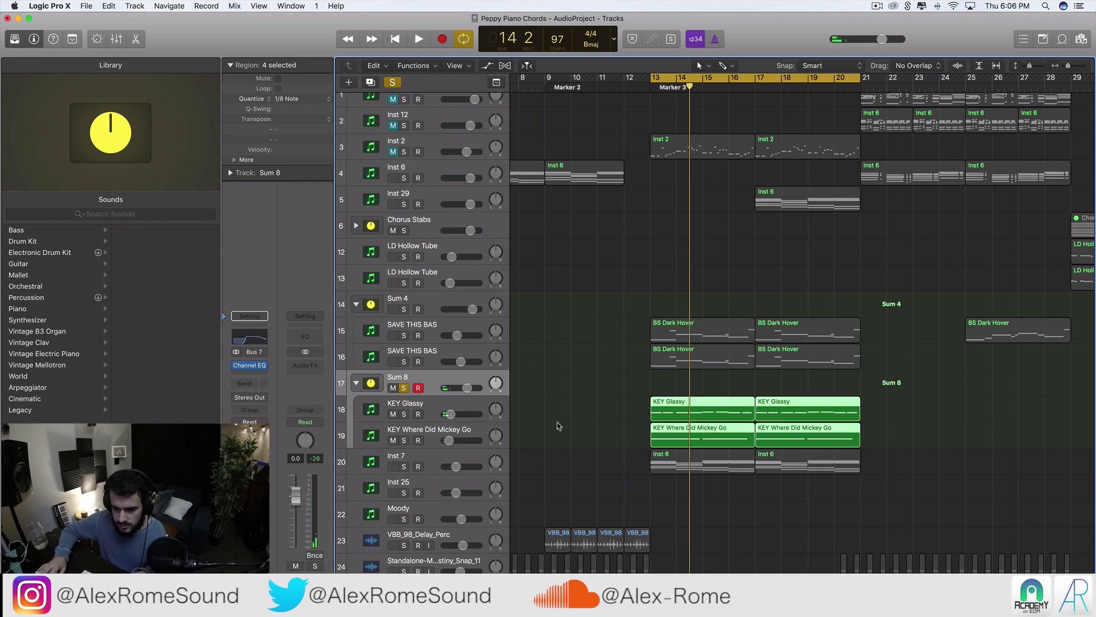
- Play KEY Glassy soloed from bar 13 and check its Sylenth1 patch, ending with its solo turned off
{"action": "left_click", "coordinate": [434, 404]}
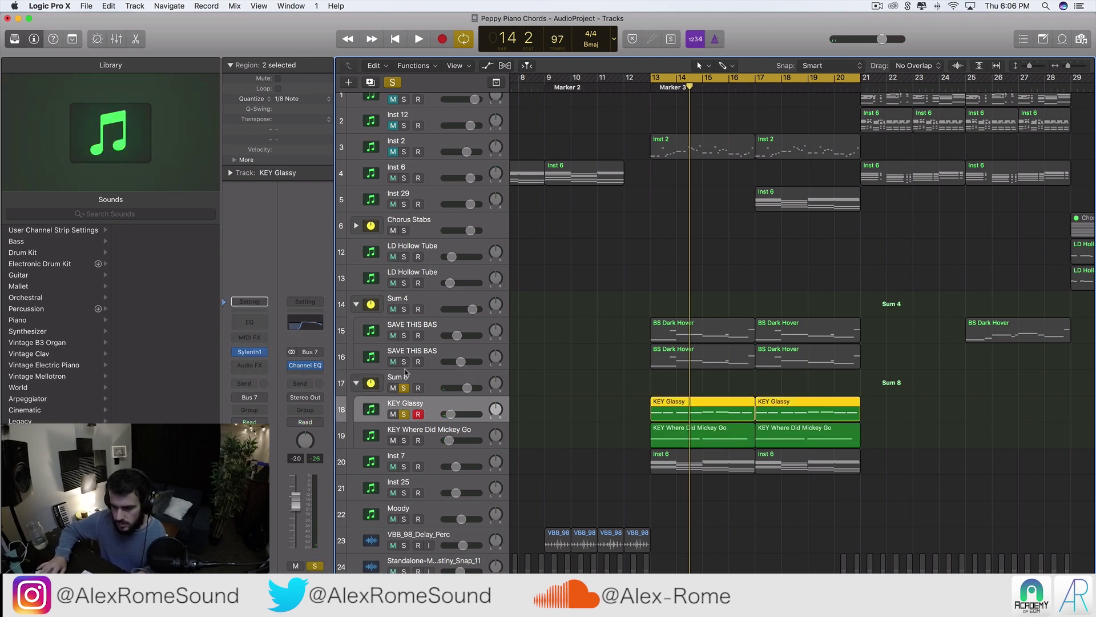
{"action": "left_click", "coordinate": [405, 388]}
{"action": "key", "text": "shift+space"}
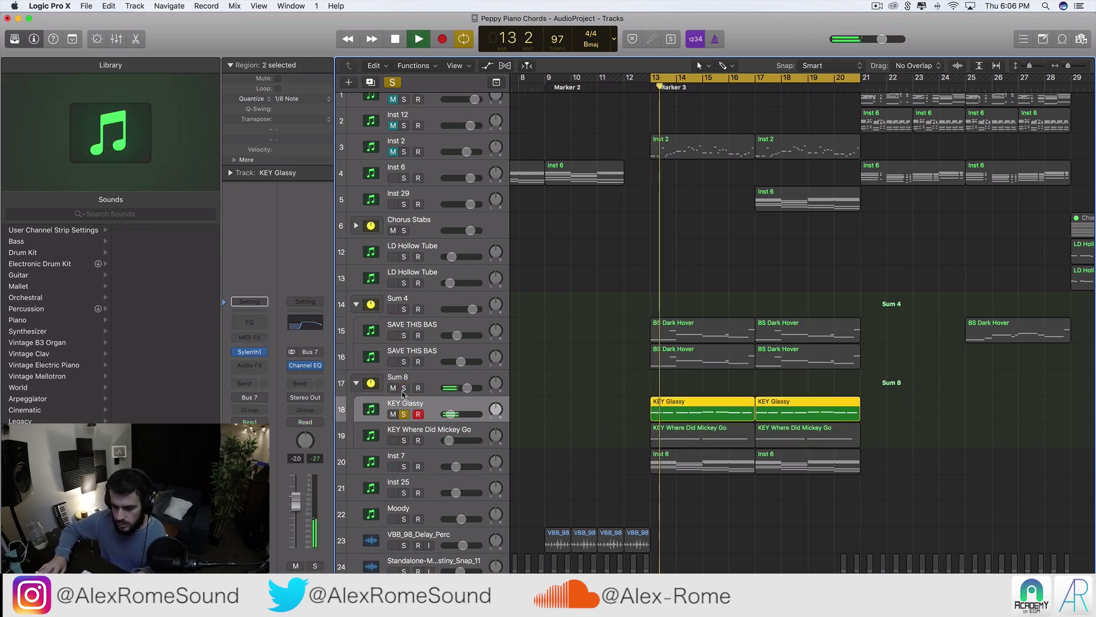
{"action": "key", "text": "space"}
{"action": "left_click", "coordinate": [249, 352]}
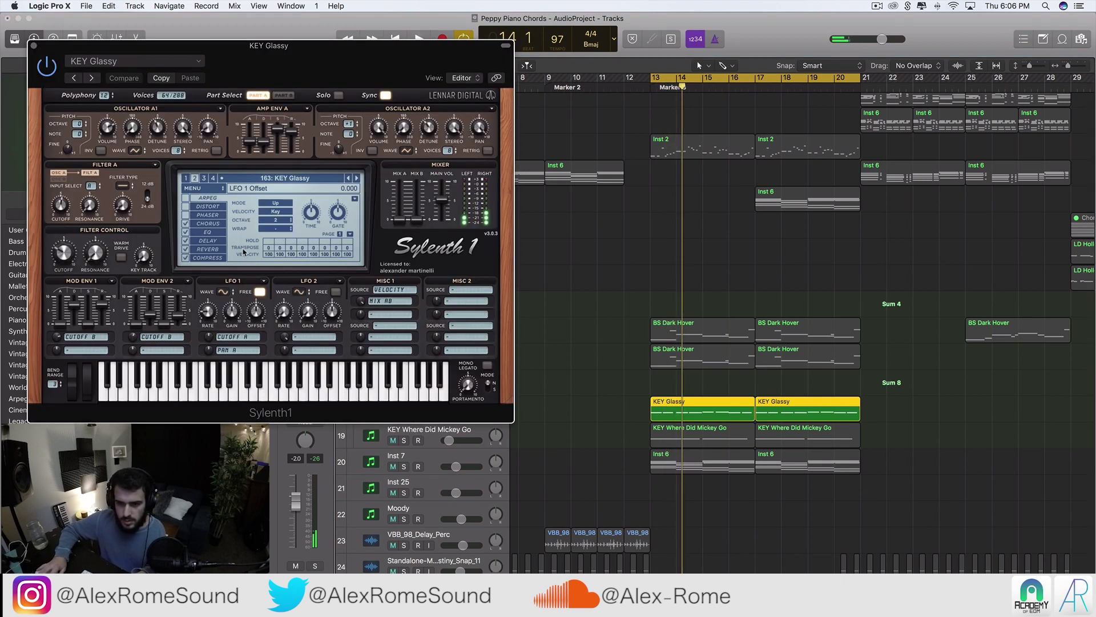
{"action": "left_click", "coordinate": [33, 45]}
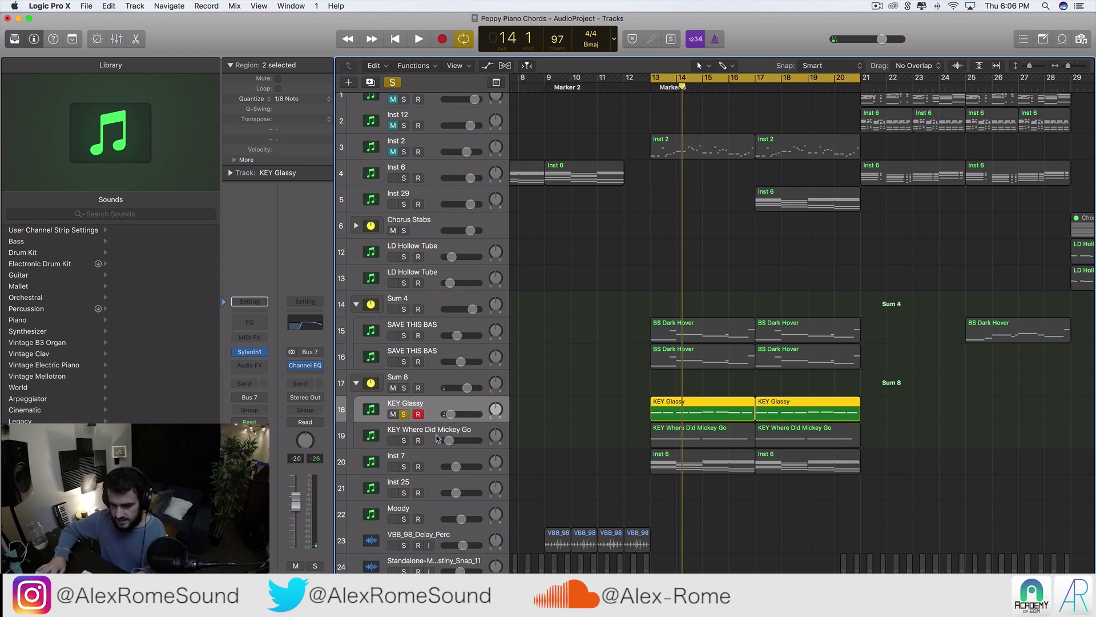
{"action": "left_click", "coordinate": [404, 414]}
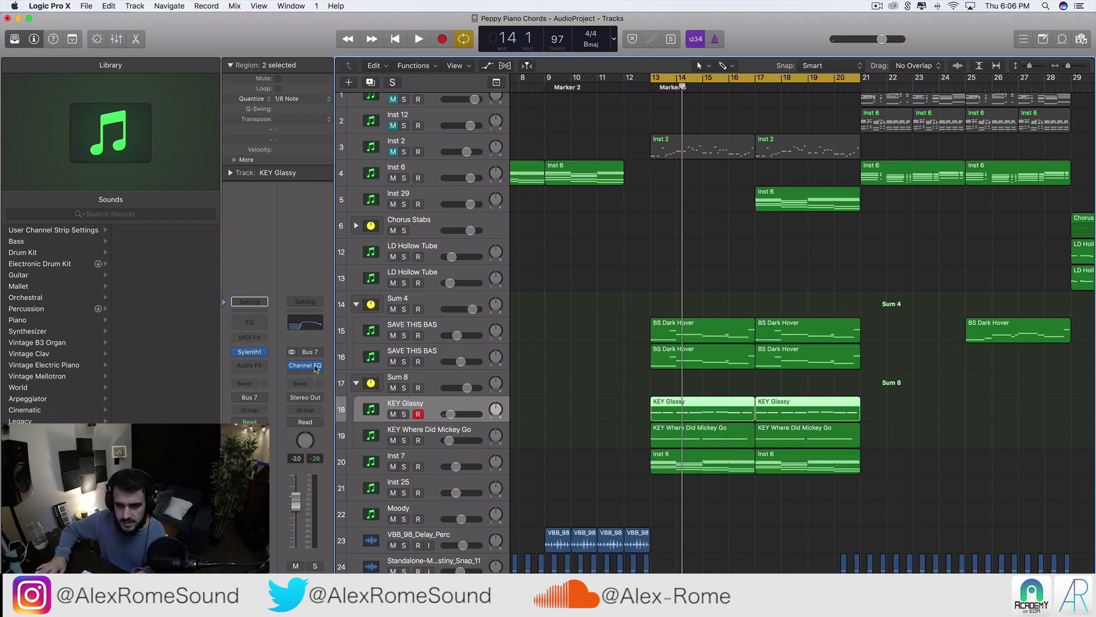
- Compare the Part A and Part B oscillator settings in KEY Glassy's Sylenth1 patch
{"action": "left_click", "coordinate": [250, 352]}
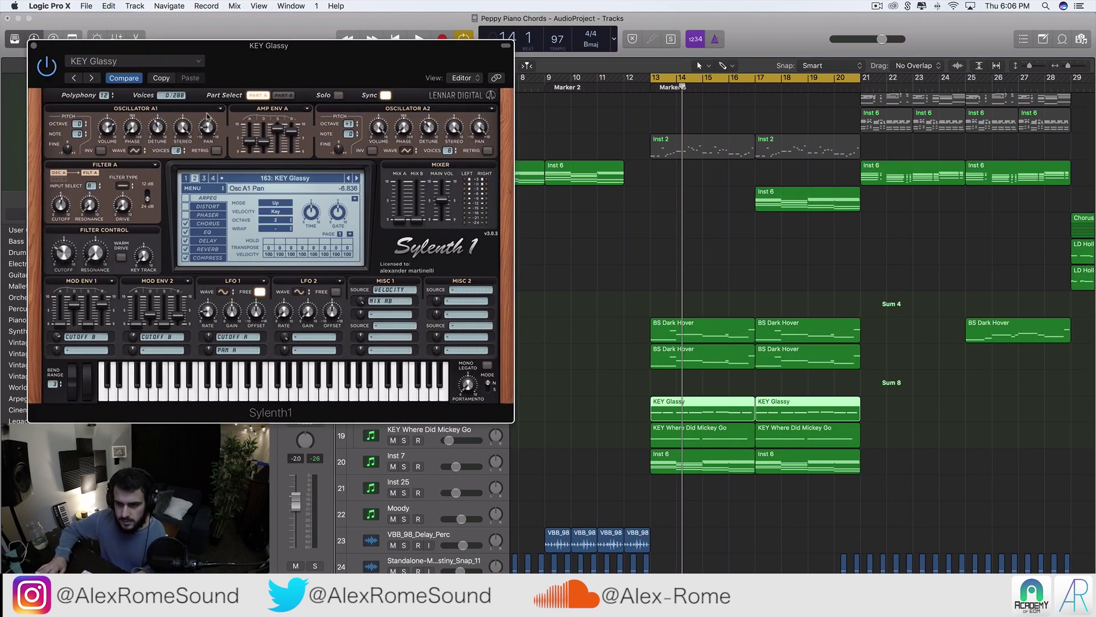
{"action": "left_click", "coordinate": [282, 95]}
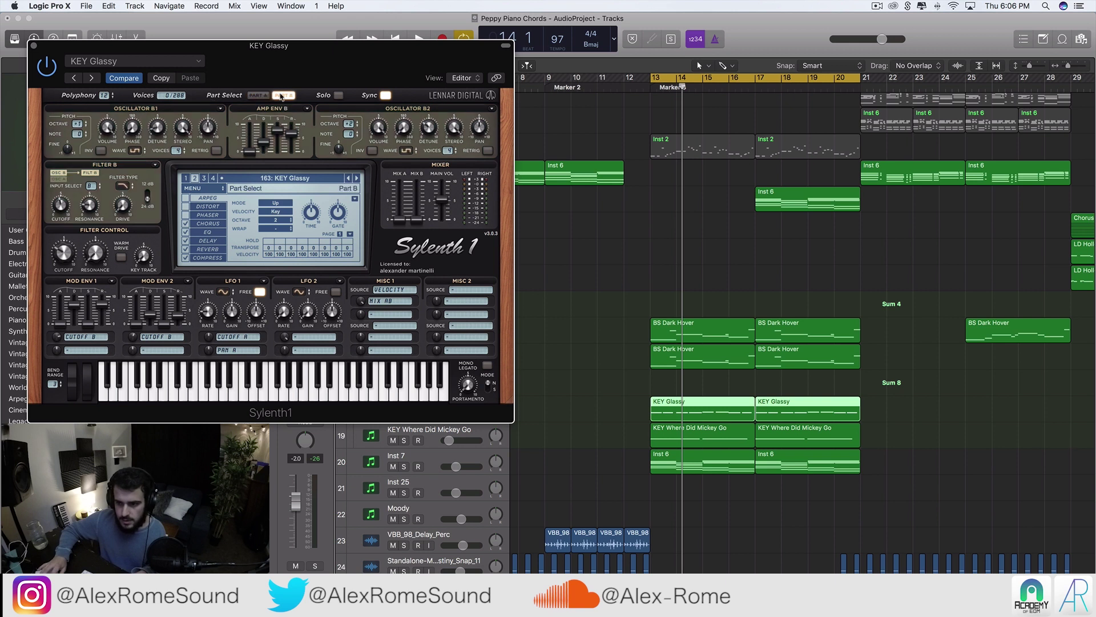
{"action": "left_click", "coordinate": [259, 96]}
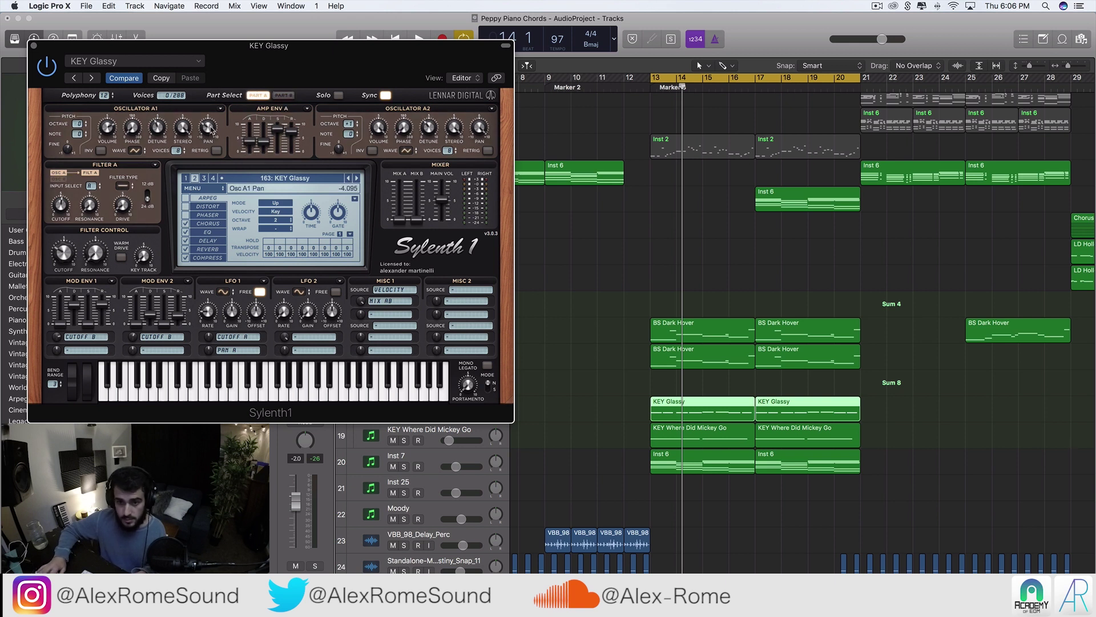
- Raise the Sum 8 stack volume to -0.7 dB while playing the full mix
{"action": "key", "text": "space"}
{"action": "key", "text": "super+w"}
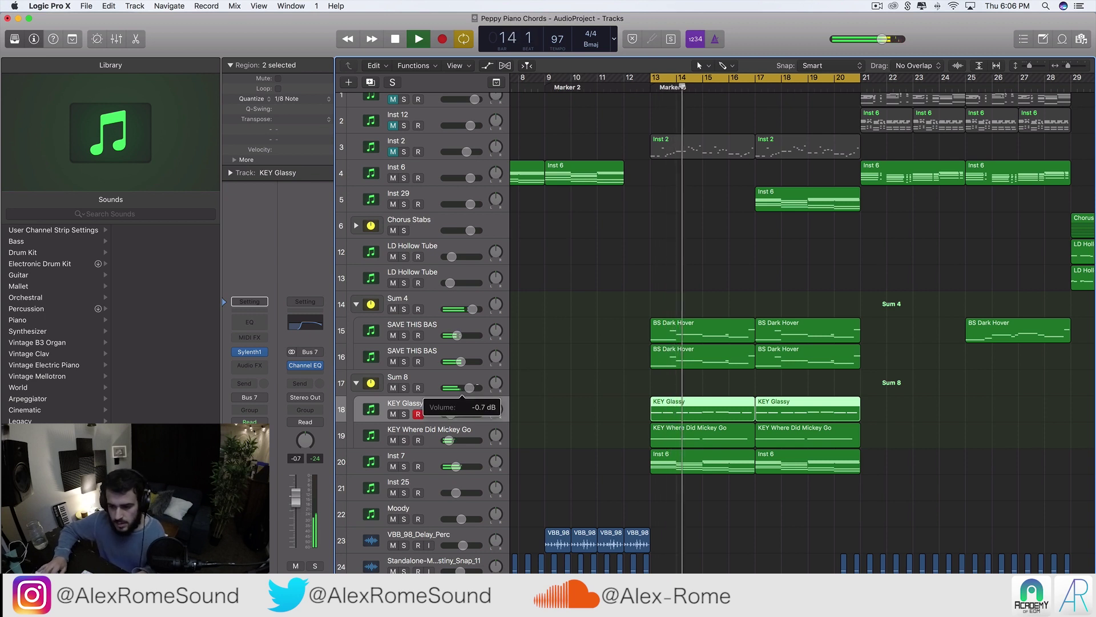
{"action": "left_click", "coordinate": [433, 381]}
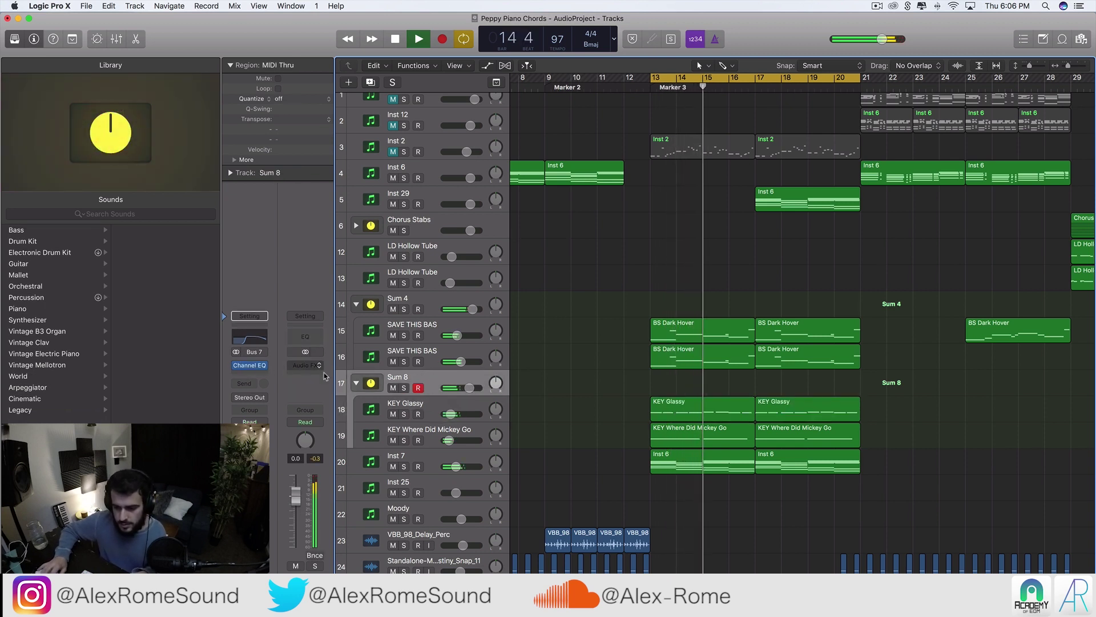
- Stop playback and inspect the Sylenth1 settings of the KEY Glassy and KEY Where Did Mickey Go tracks
{"action": "left_click", "coordinate": [398, 401]}
{"action": "key", "text": "space"}
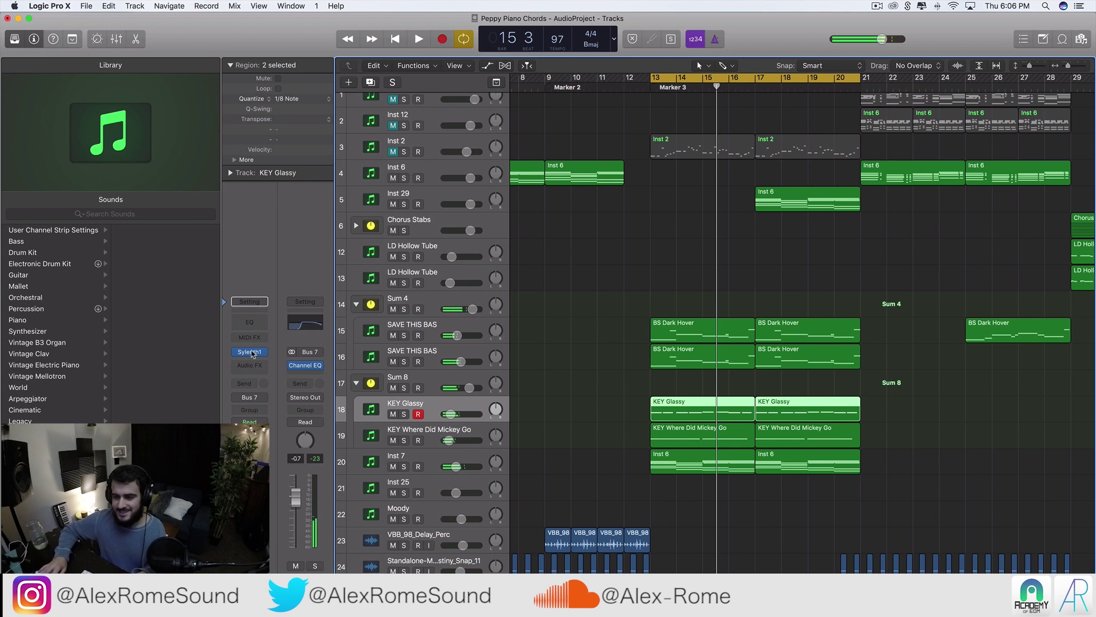
{"action": "left_click", "coordinate": [250, 352]}
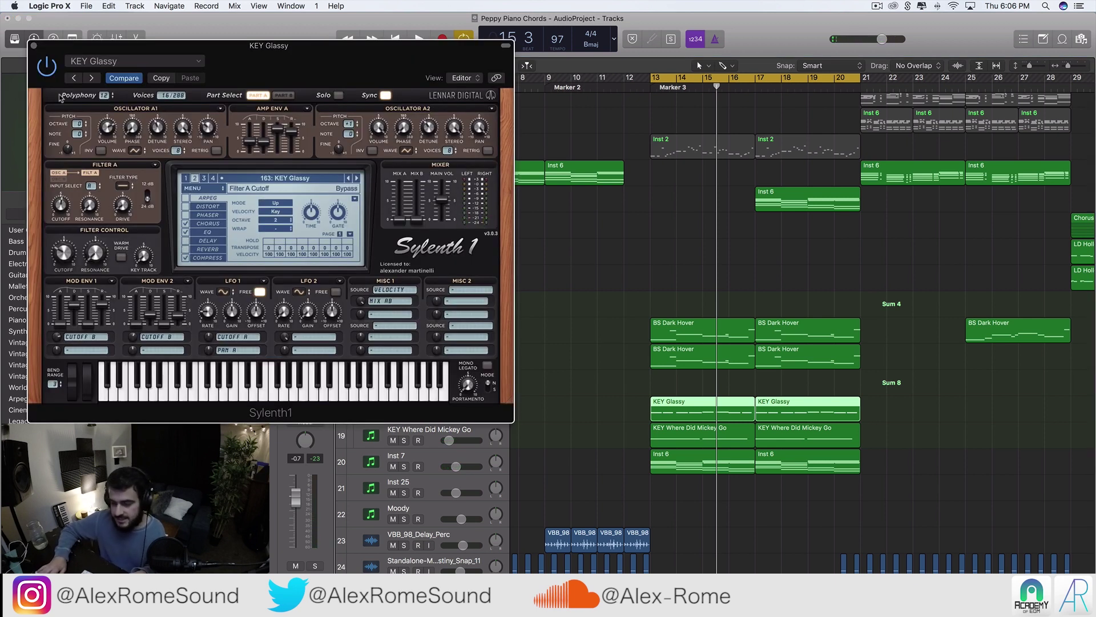
{"action": "left_click", "coordinate": [34, 45]}
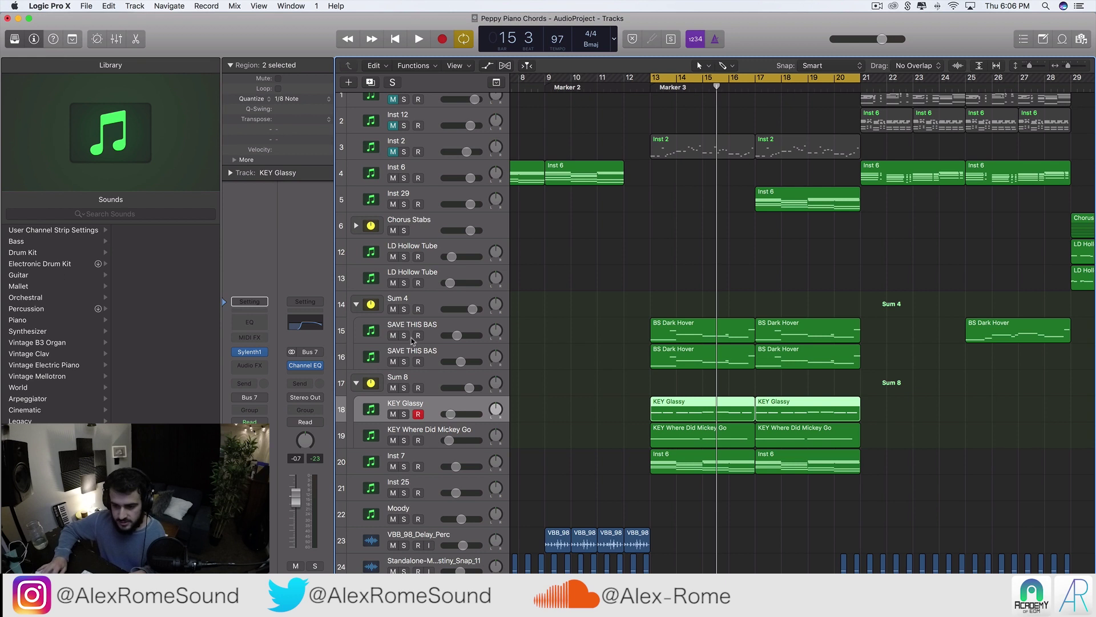
{"action": "left_click", "coordinate": [431, 429]}
{"action": "left_click", "coordinate": [250, 353]}
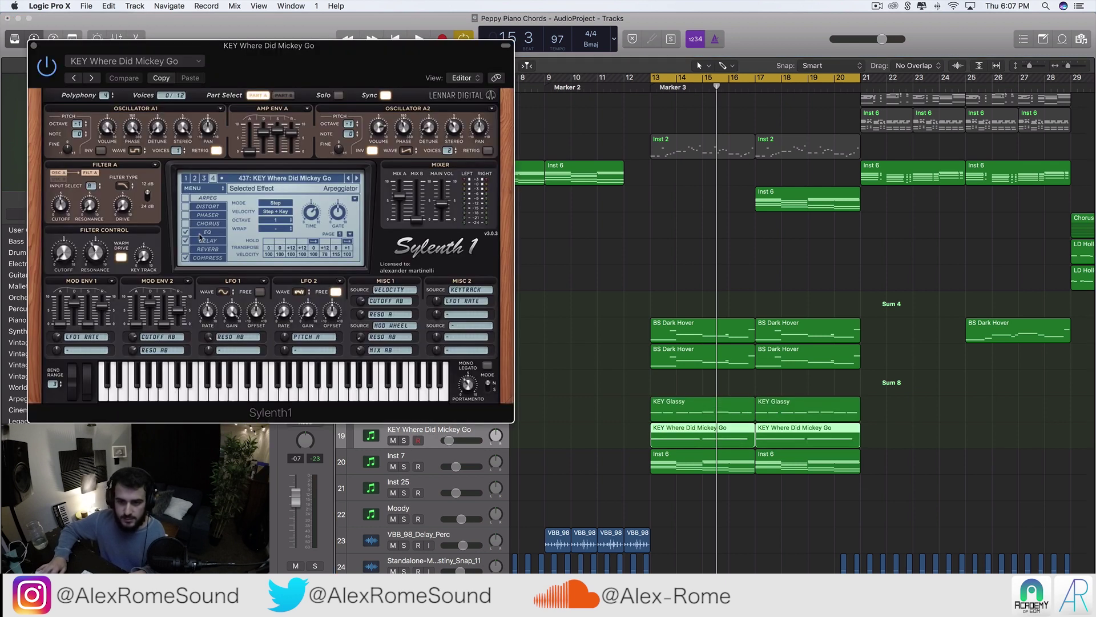
{"action": "left_click", "coordinate": [35, 46]}
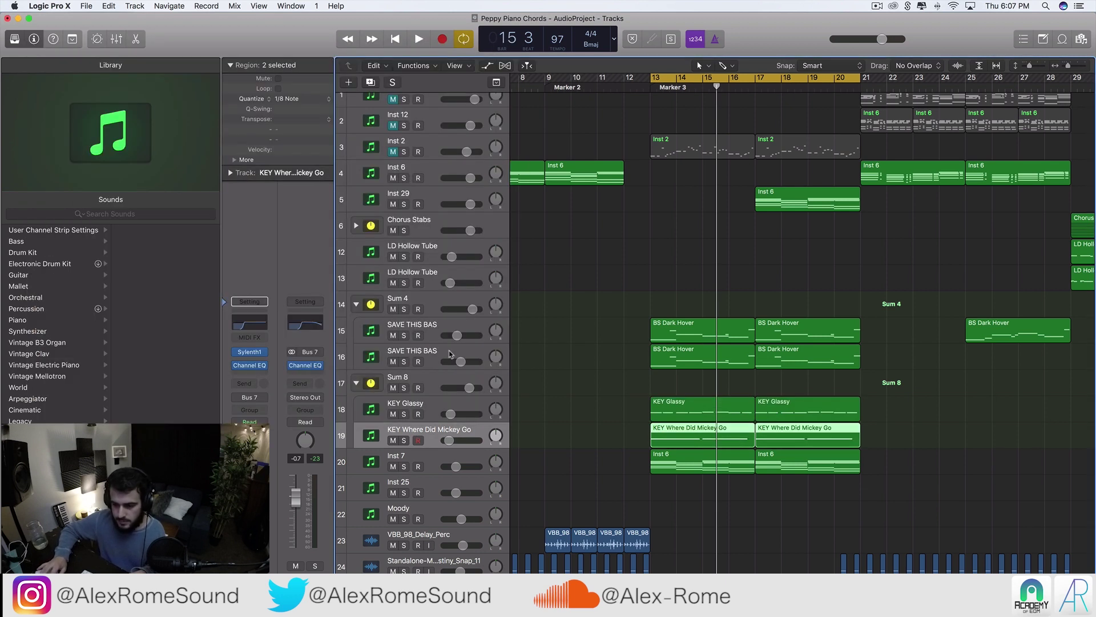
- Solo the Sum 8 stack, play it from bar 13 and insert the Waves H-Delay (s) stereo plug-in after its Channel EQ
{"action": "left_click", "coordinate": [403, 388]}
{"action": "key", "text": "shift+space"}
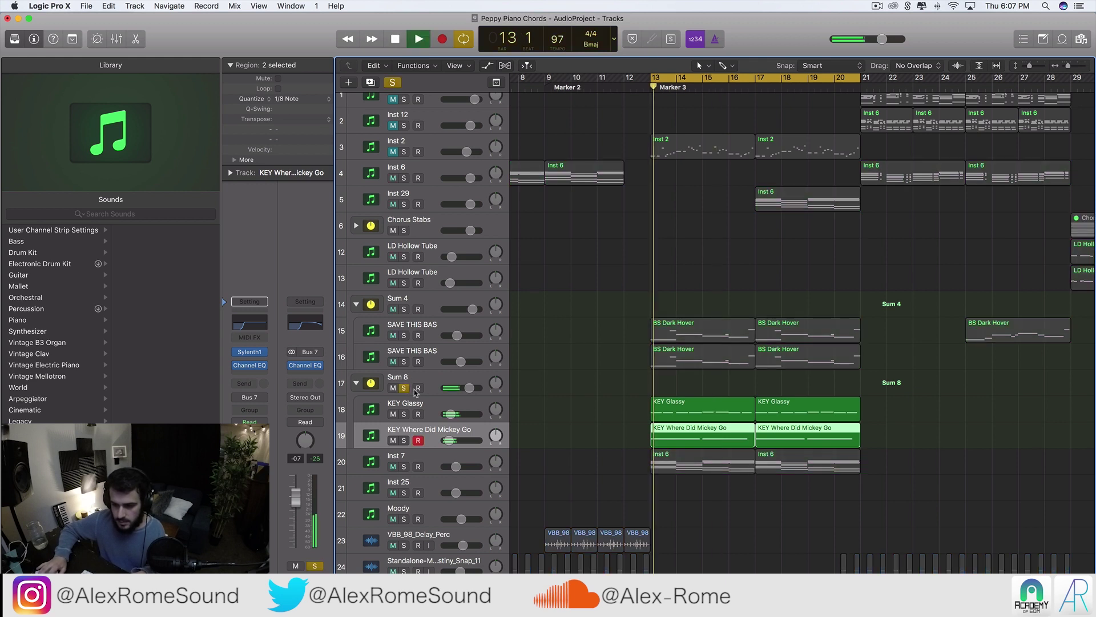
{"action": "left_click", "coordinate": [438, 386]}
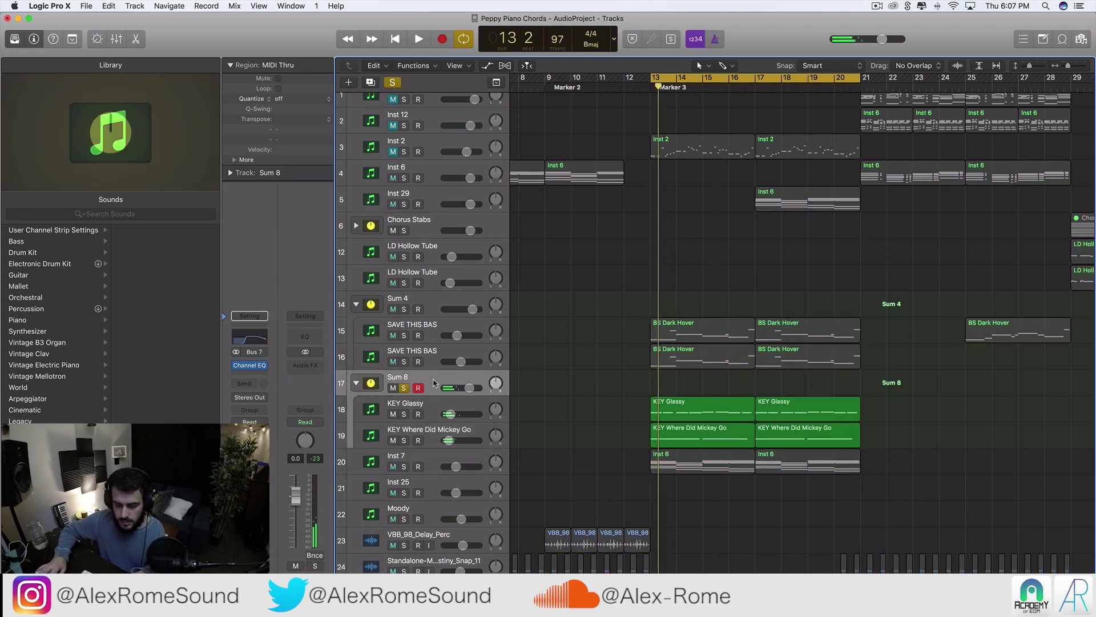
{"action": "left_click", "coordinate": [240, 382]}
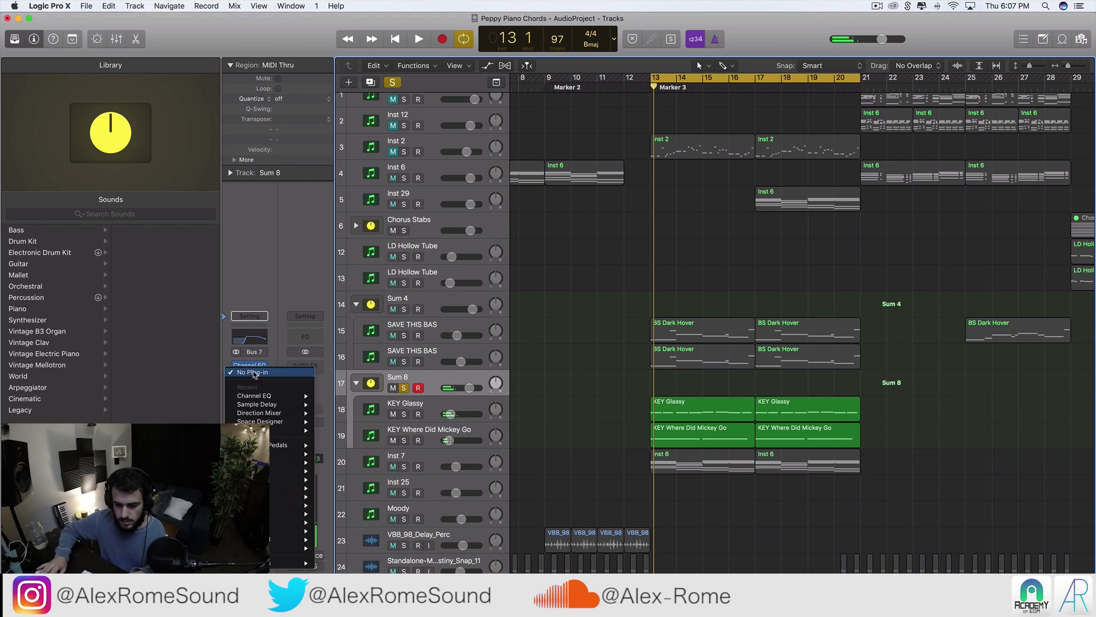
{"action": "mouse_move", "coordinate": [292, 467]}
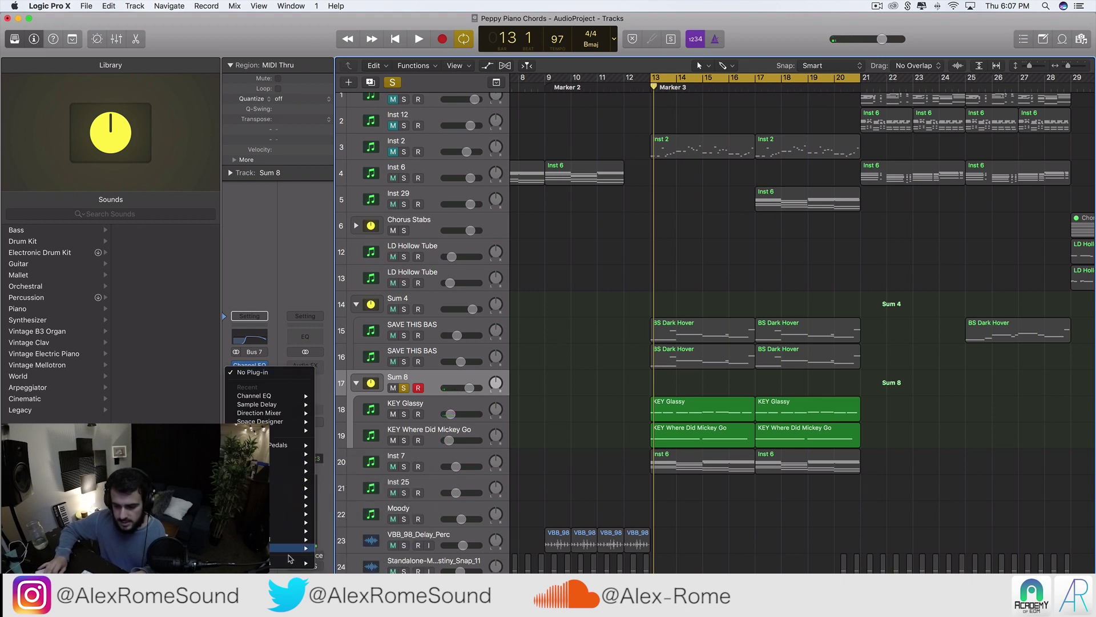
{"action": "mouse_move", "coordinate": [294, 563]}
{"action": "mouse_move", "coordinate": [400, 569]}
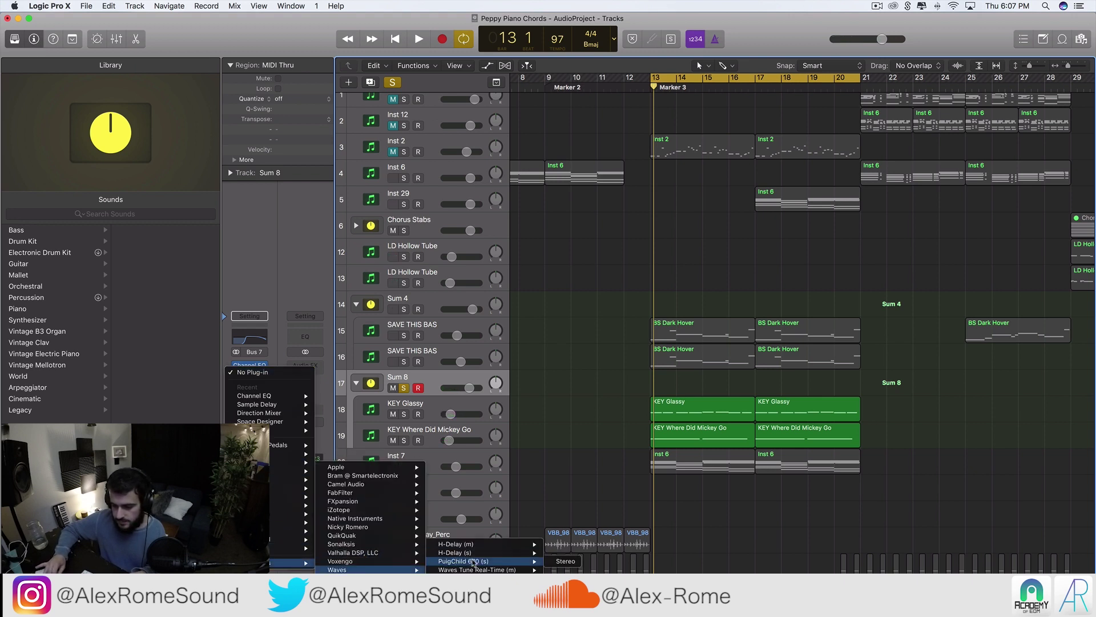
{"action": "mouse_move", "coordinate": [478, 556]}
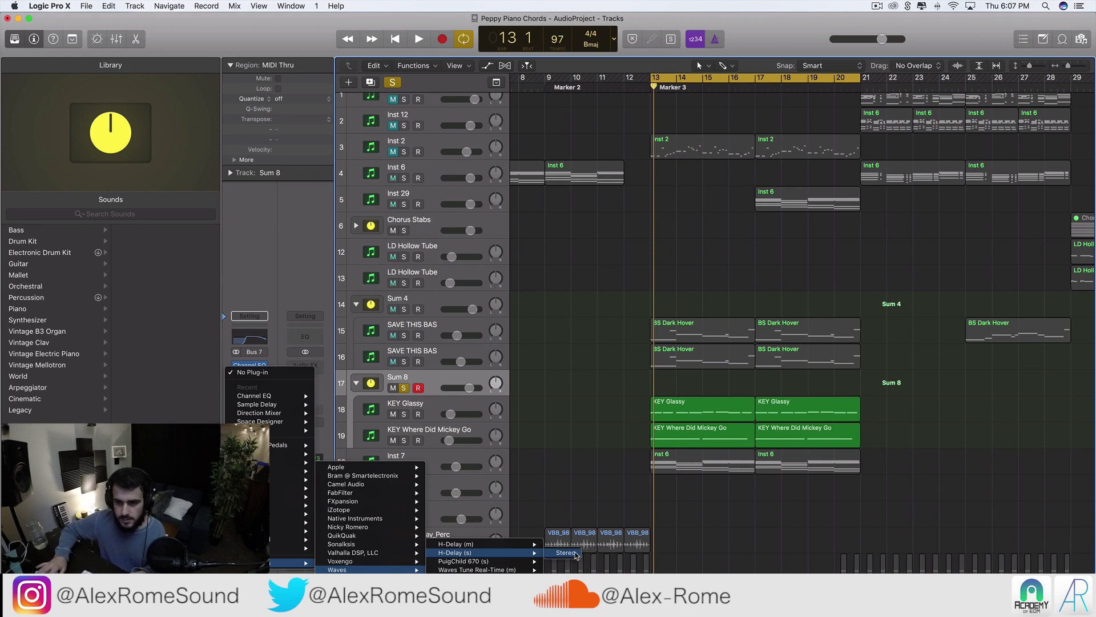
{"action": "left_click", "coordinate": [574, 553]}
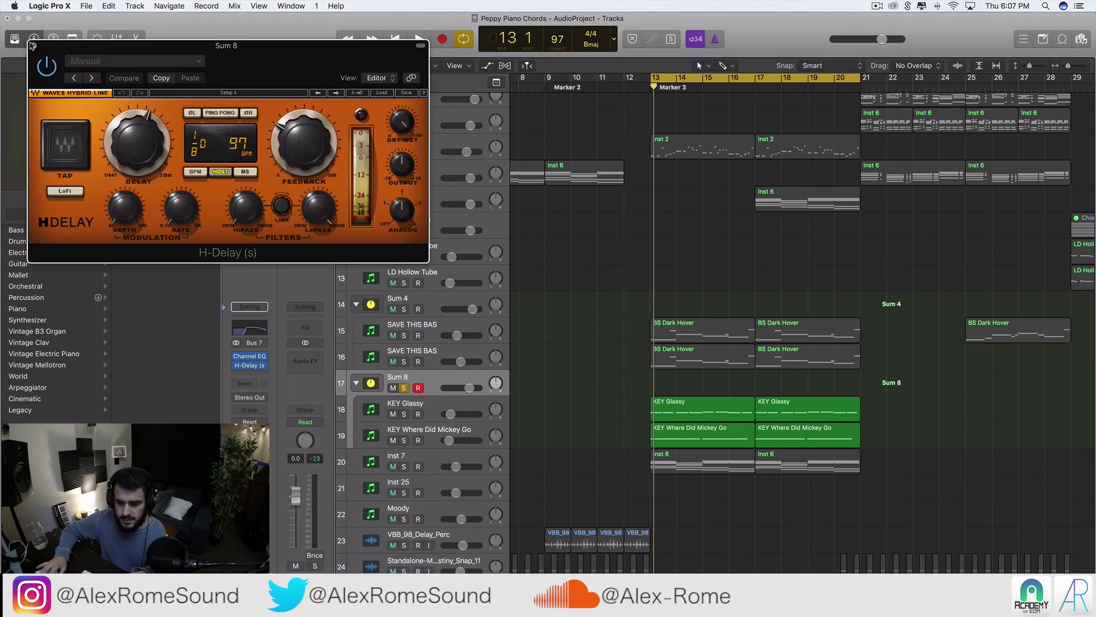
{"action": "left_click", "coordinate": [32, 45]}
- Replace the H-Delay plug-in on the Sum 8 stack with Logic's Stereo Delay in its stereo version and open its settings
{"action": "left_click", "coordinate": [266, 362]}
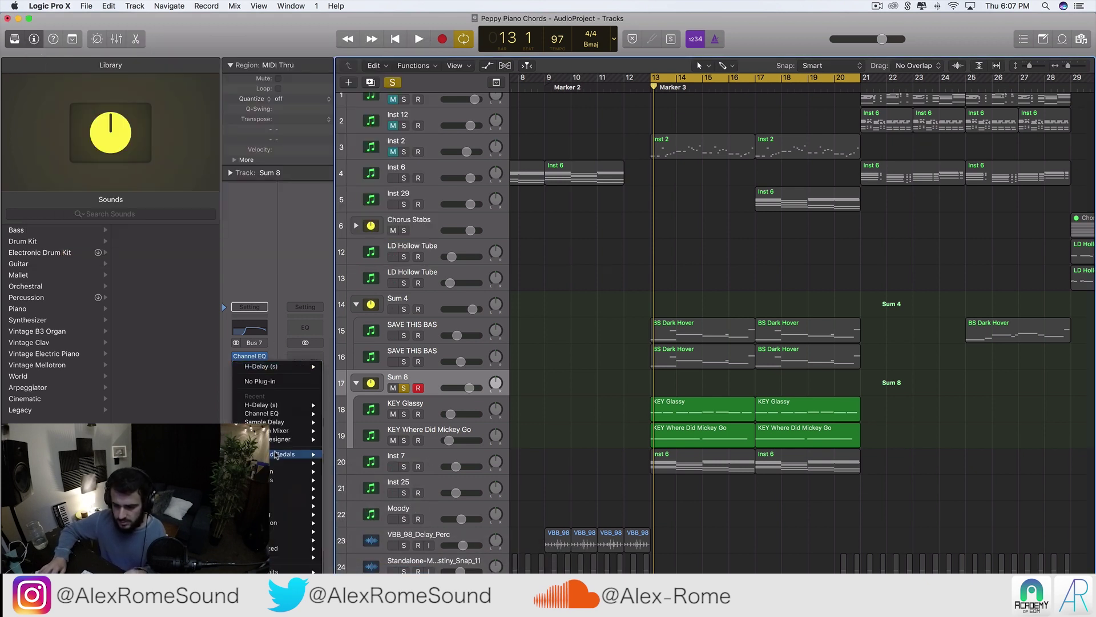
{"action": "mouse_move", "coordinate": [287, 480]}
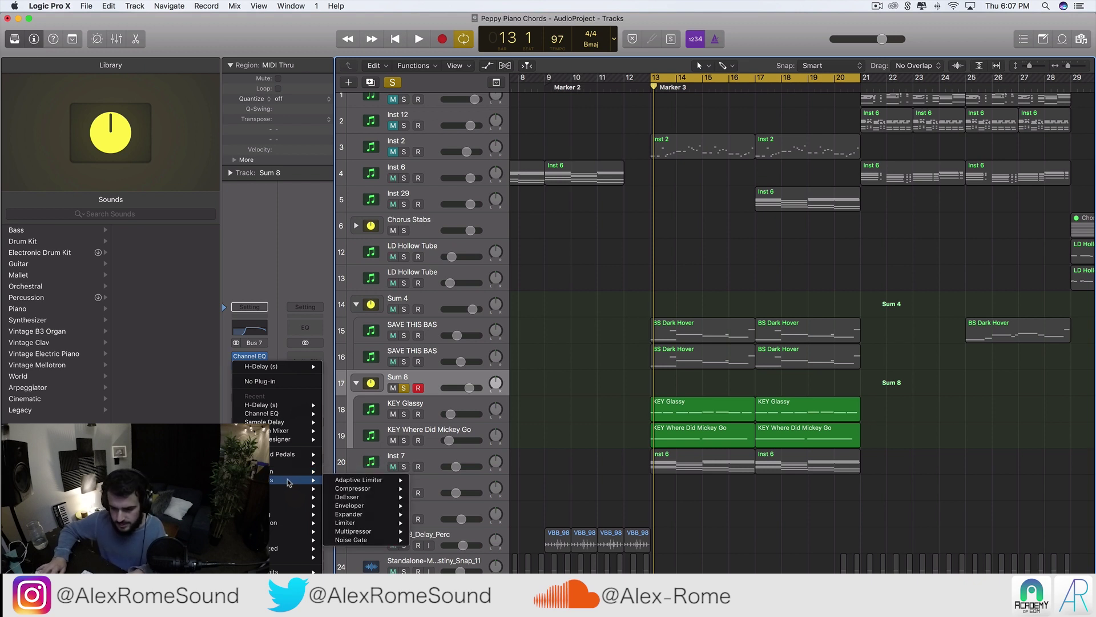
{"action": "mouse_move", "coordinate": [371, 489]}
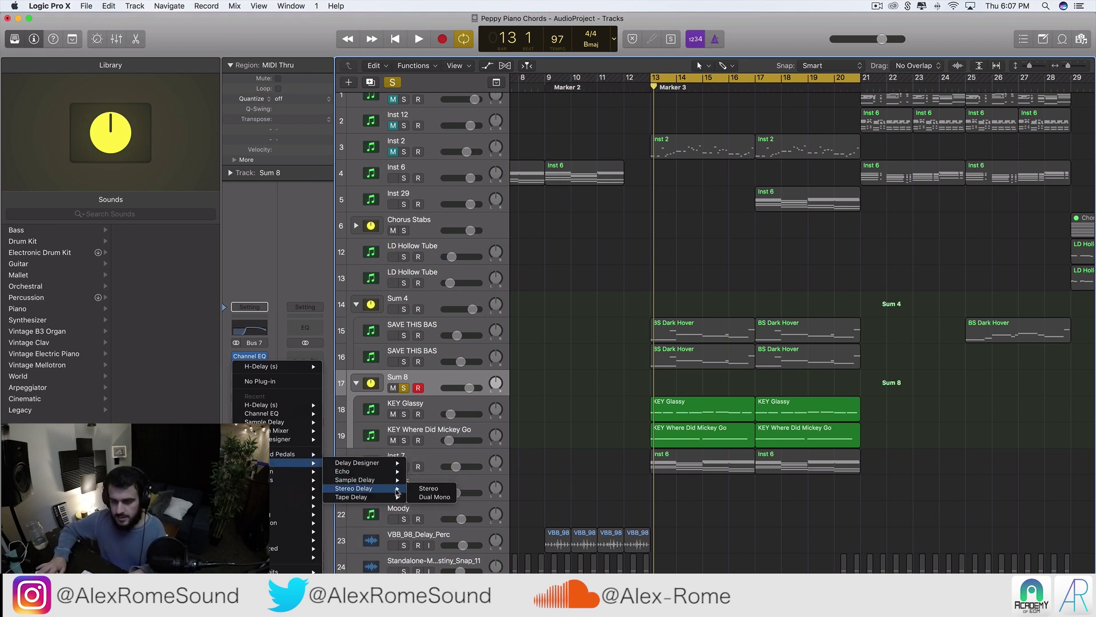
{"action": "left_click", "coordinate": [429, 490]}
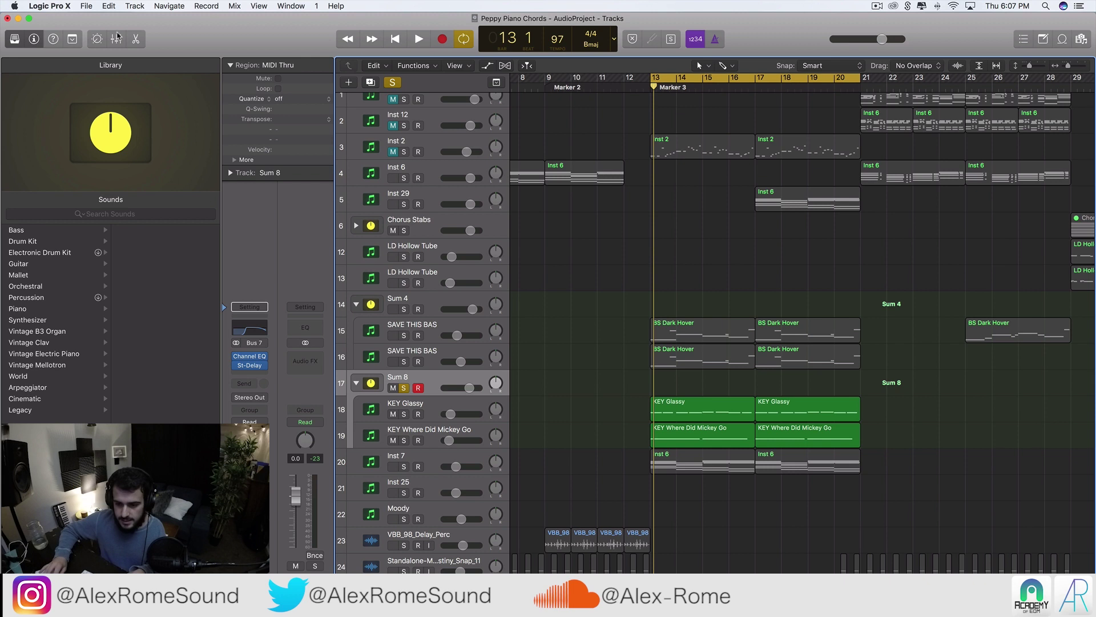
{"action": "left_click", "coordinate": [249, 367]}
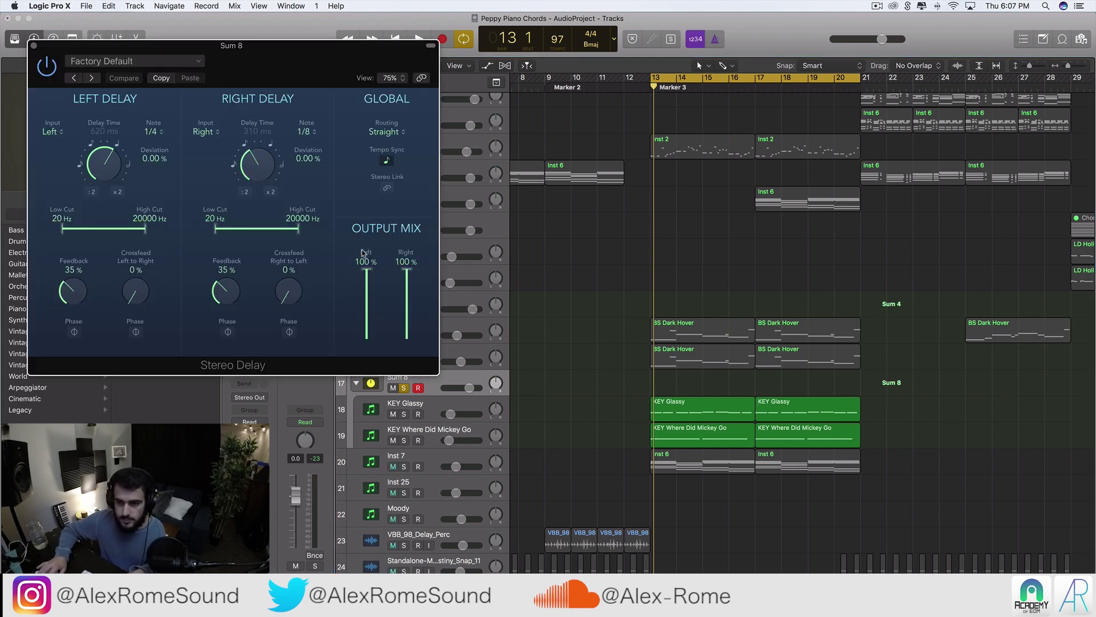
{"action": "left_click_drag", "start_coordinate": [253, 75], "coordinate": [553, 78]}
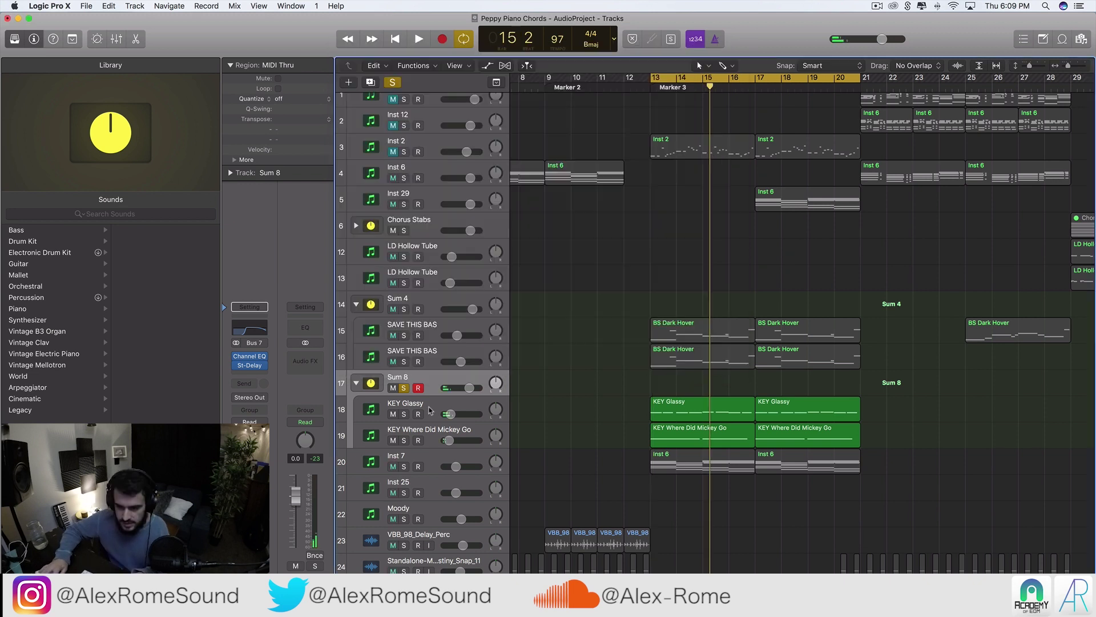
- Audition the KEY Where Did Mickey Go track on its own by soloing it in place of the Sum 8 stack
{"action": "left_click", "coordinate": [508, 414]}
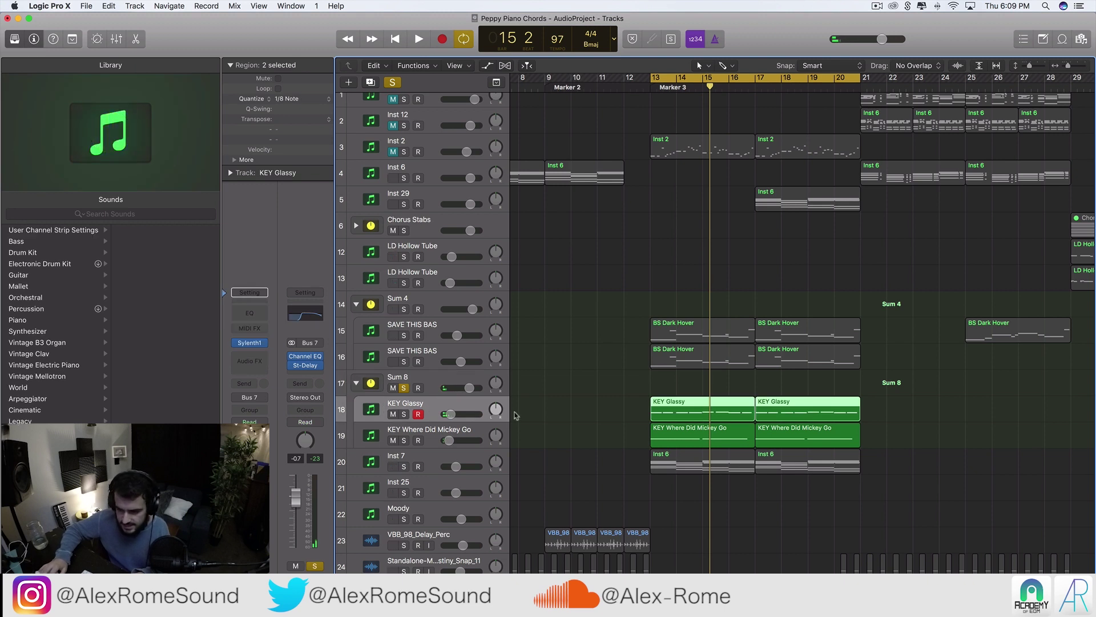
{"action": "left_click", "coordinate": [434, 429]}
{"action": "left_click", "coordinate": [403, 440]}
{"action": "left_click", "coordinate": [404, 388]}
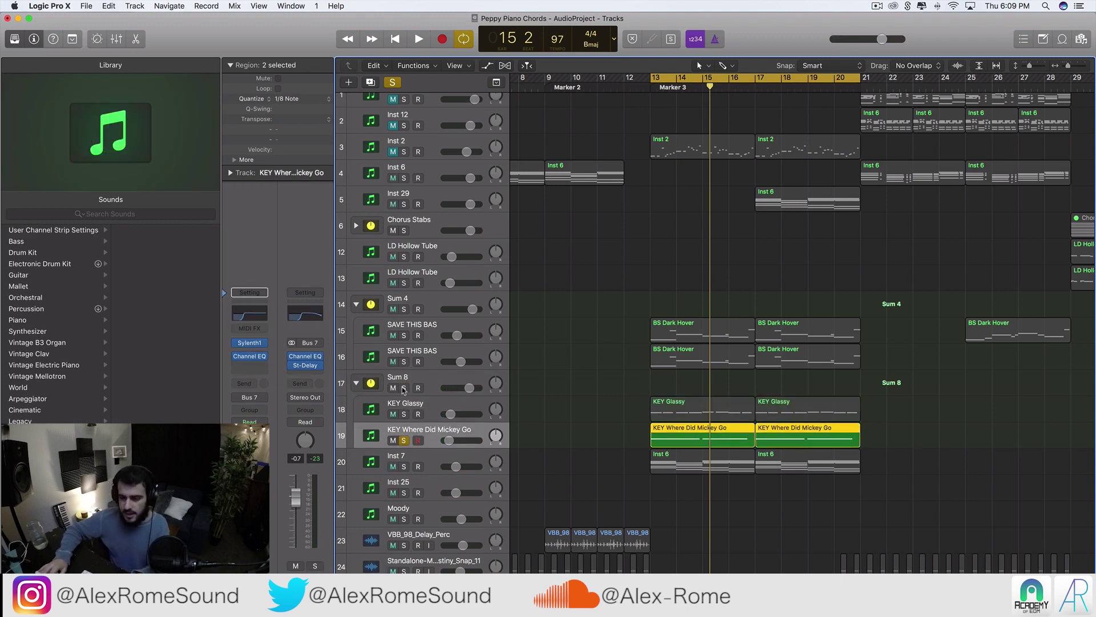
{"action": "key", "text": "space"}
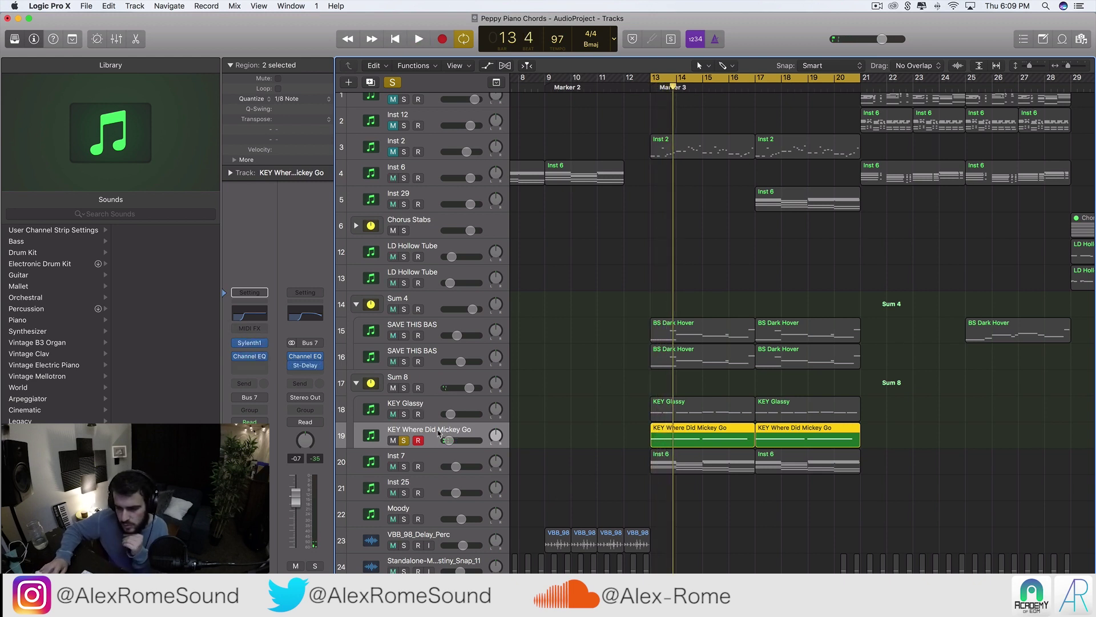
{"action": "left_click", "coordinate": [404, 440]}
- Add a send from the Sum 8 stack to Bus 25, which feeds Aux 6
{"action": "left_click", "coordinate": [437, 402]}
{"action": "left_click", "coordinate": [443, 389]}
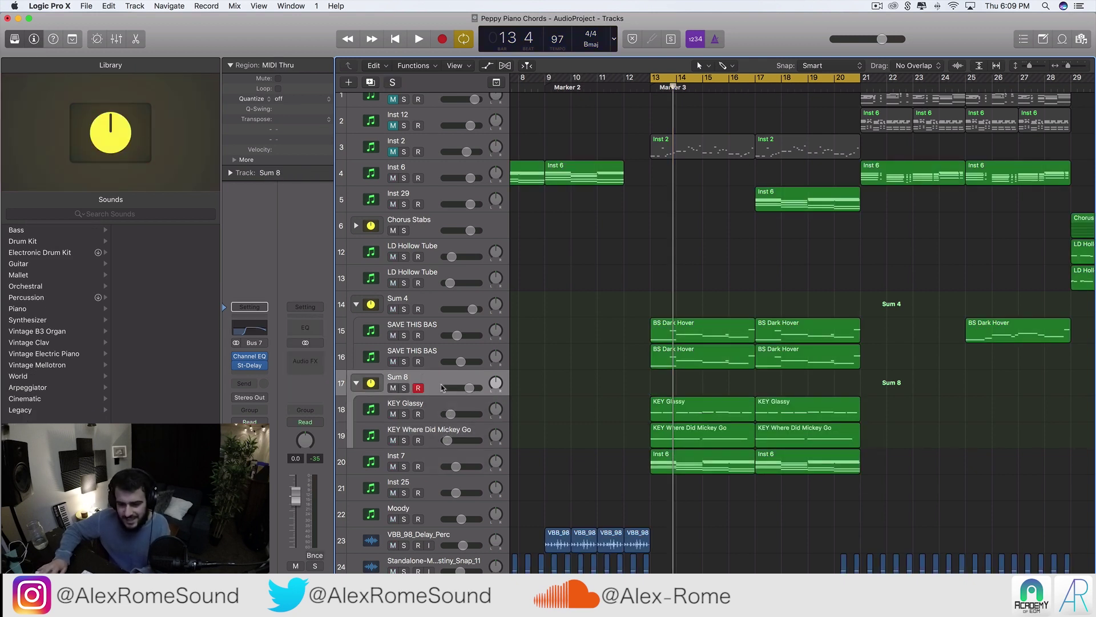
{"action": "left_click", "coordinate": [259, 382]}
{"action": "mouse_move", "coordinate": [274, 430]}
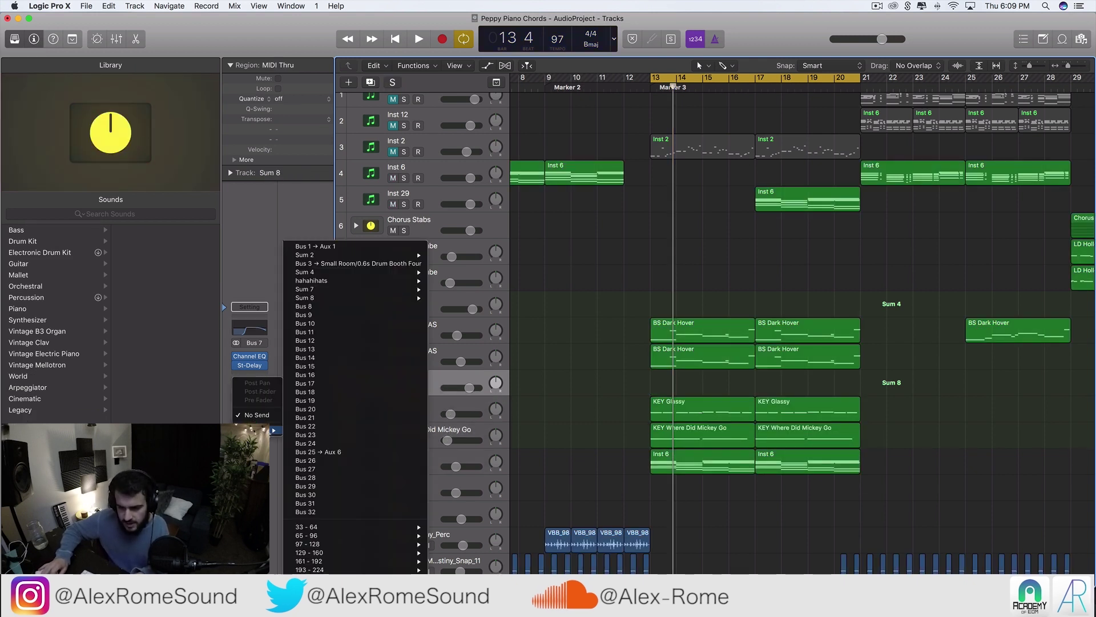
{"action": "left_click", "coordinate": [332, 452]}
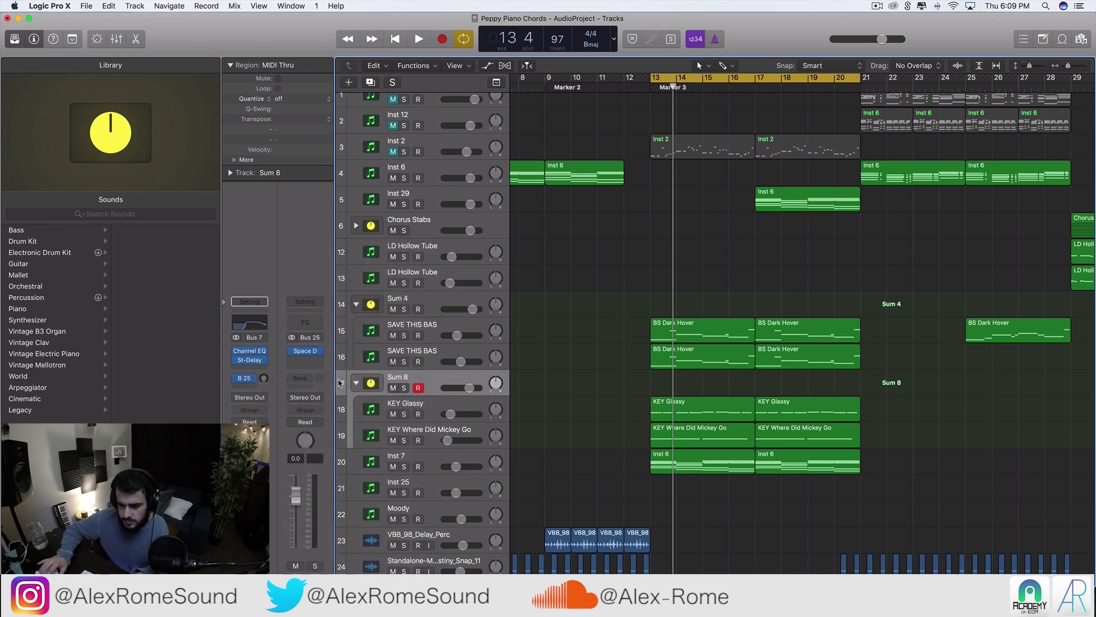
- Solo the Sum 8 stack and adjust its Bus 25 send level by ear during playback
{"action": "left_click", "coordinate": [404, 387]}
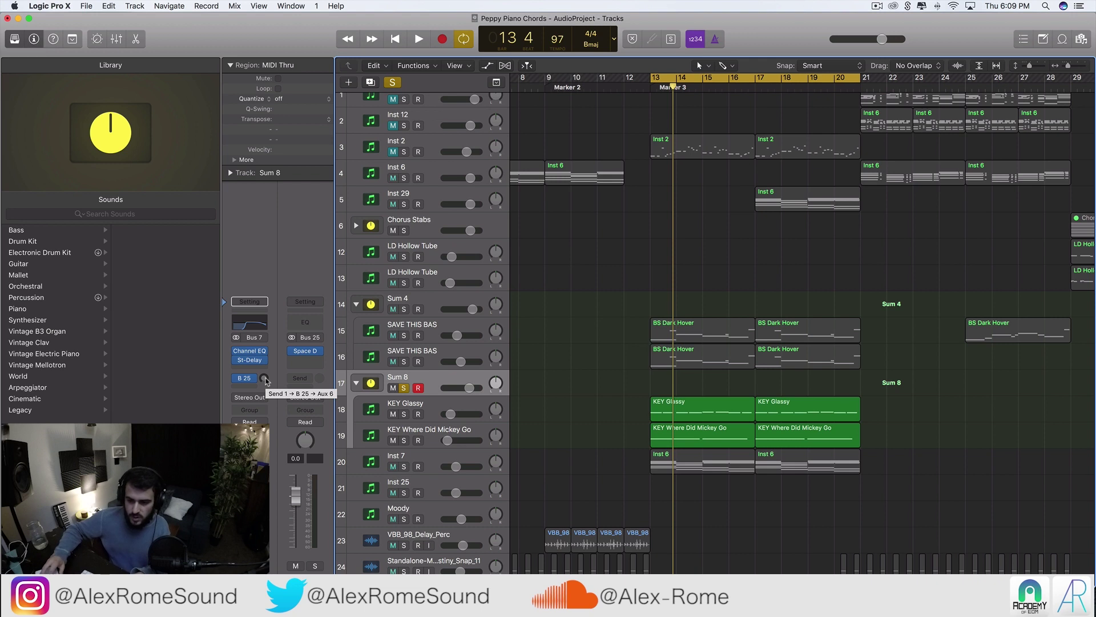
{"action": "left_click_drag", "start_coordinate": [265, 382], "coordinate": [265, 374]}
{"action": "key", "text": "space"}
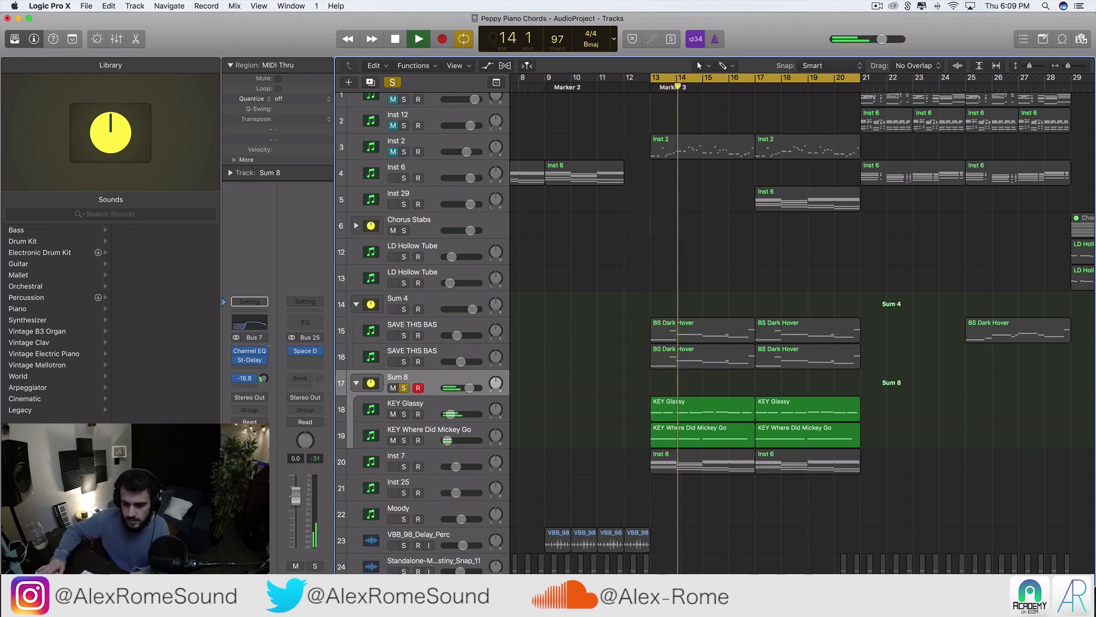
{"action": "left_click_drag", "start_coordinate": [265, 374], "coordinate": [265, 372]}
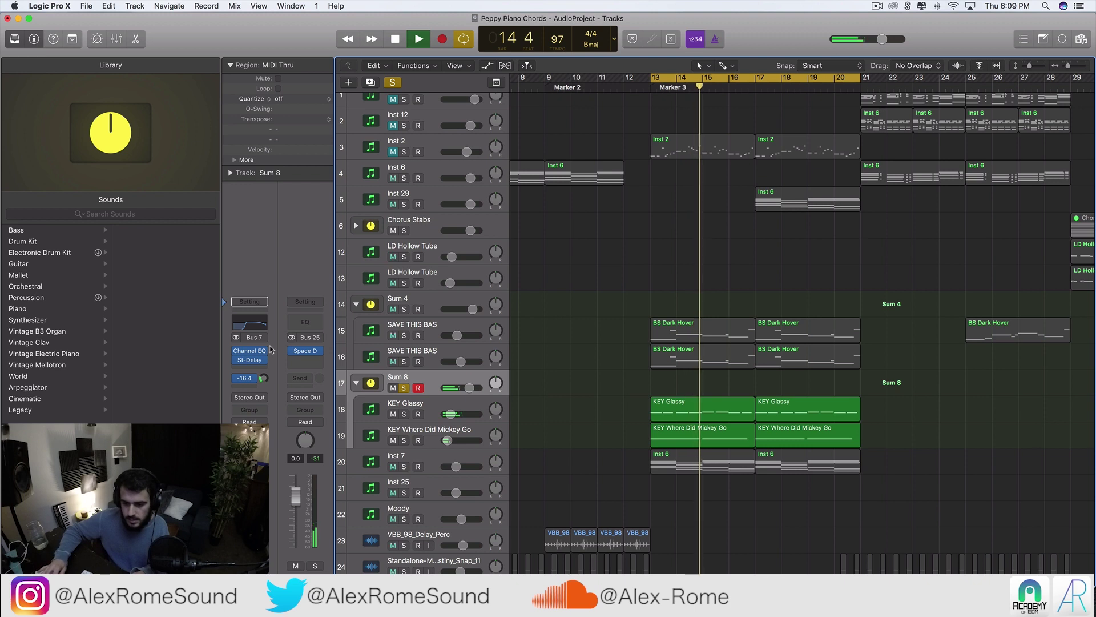
{"action": "left_click_drag", "start_coordinate": [265, 381], "coordinate": [266, 388]}
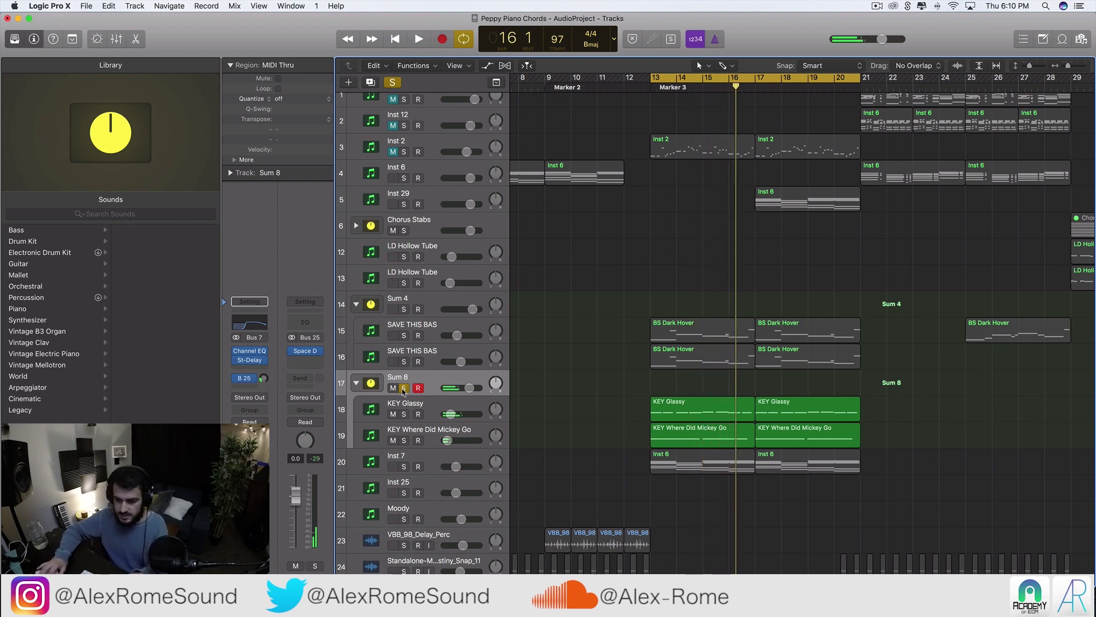
- Unsolo the Sum 8 stack, rename it LEADZ and set its volume to about -0.9 dB while the full mix plays
{"action": "left_click", "coordinate": [404, 388]}
{"action": "left_click", "coordinate": [463, 388]}
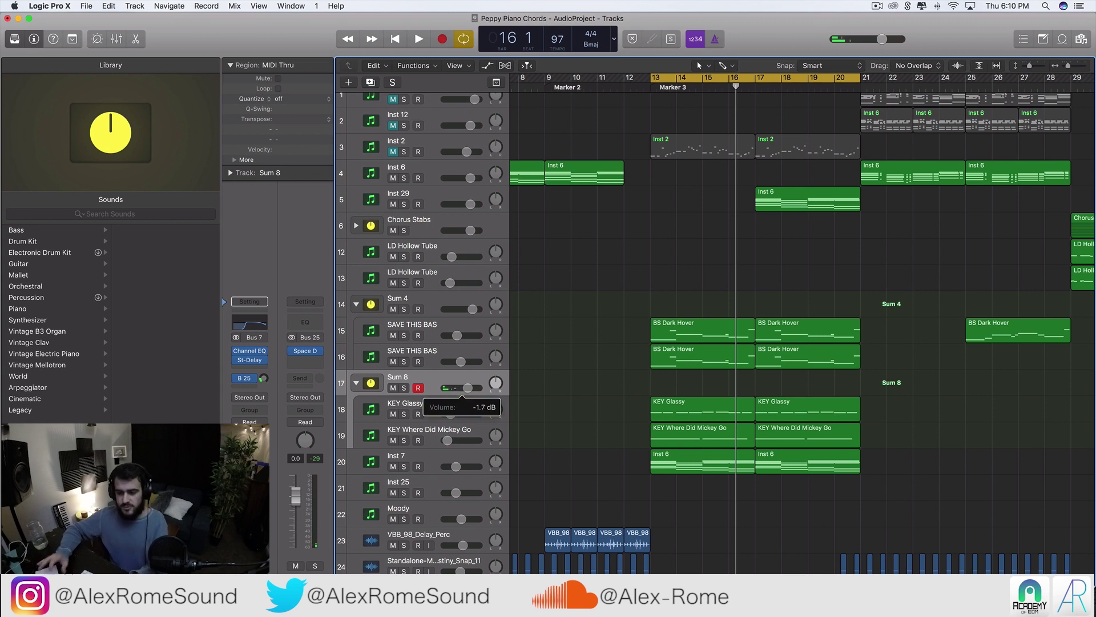
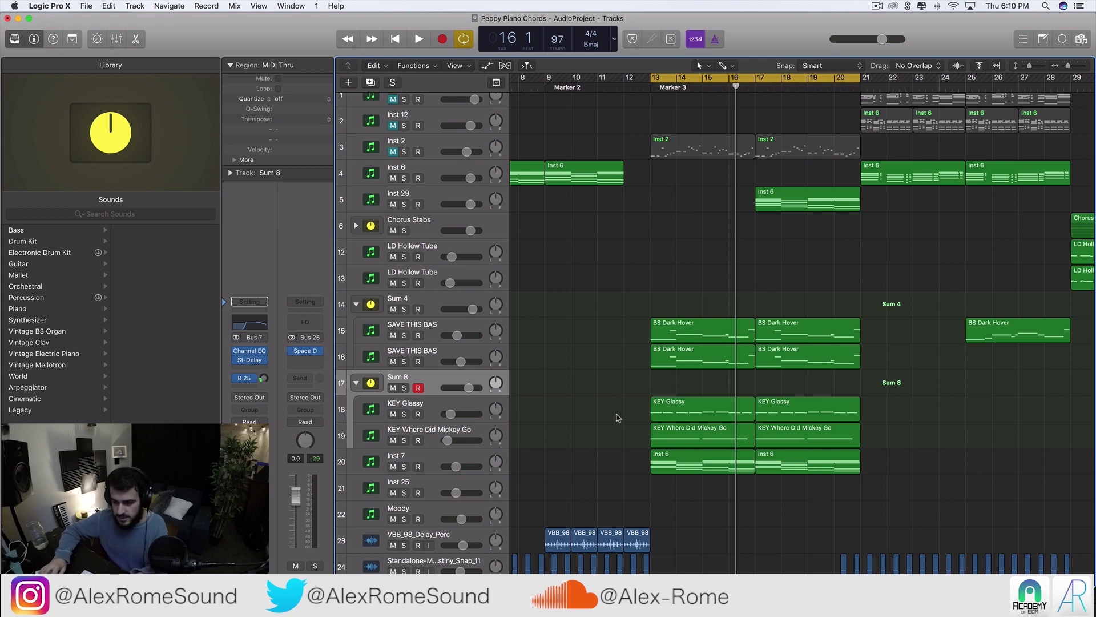
{"action": "key", "text": "space"}
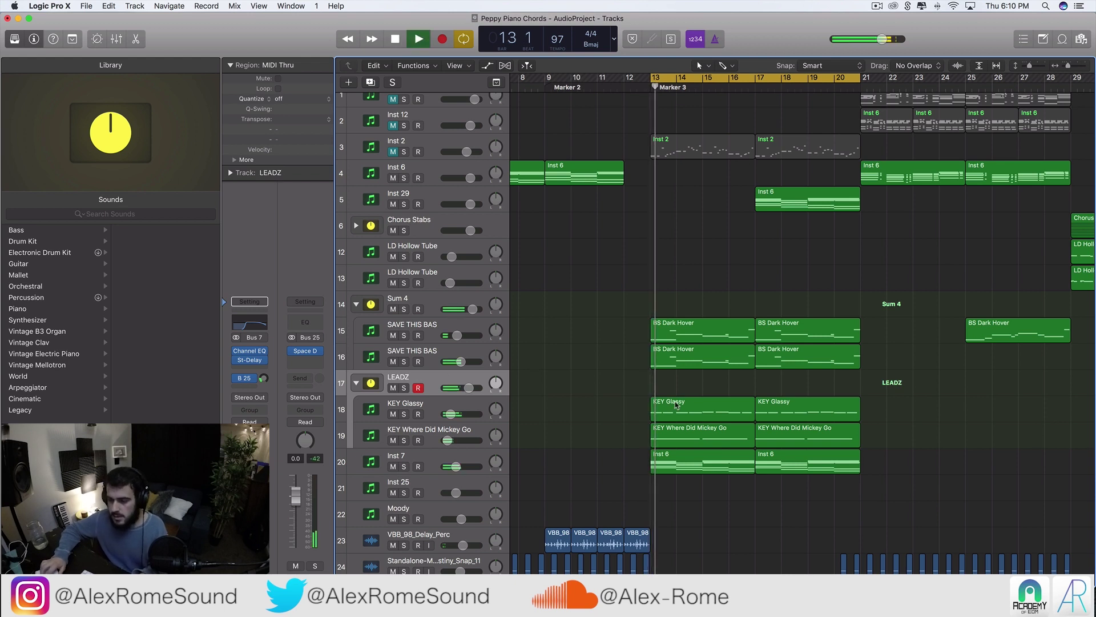
{"action": "scroll", "coordinate": [744, 400], "scroll_direction": "down", "scroll_amount": 3}
{"action": "scroll", "coordinate": [744, 400], "scroll_direction": "down", "scroll_amount": 3}
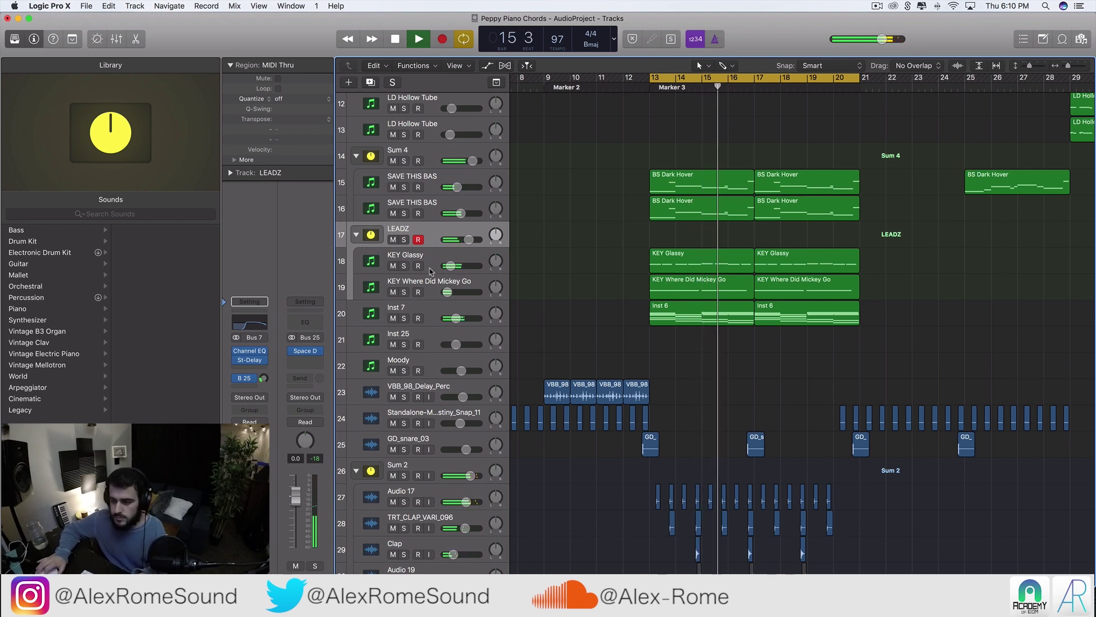
{"action": "mouse_move", "coordinate": [470, 240]}
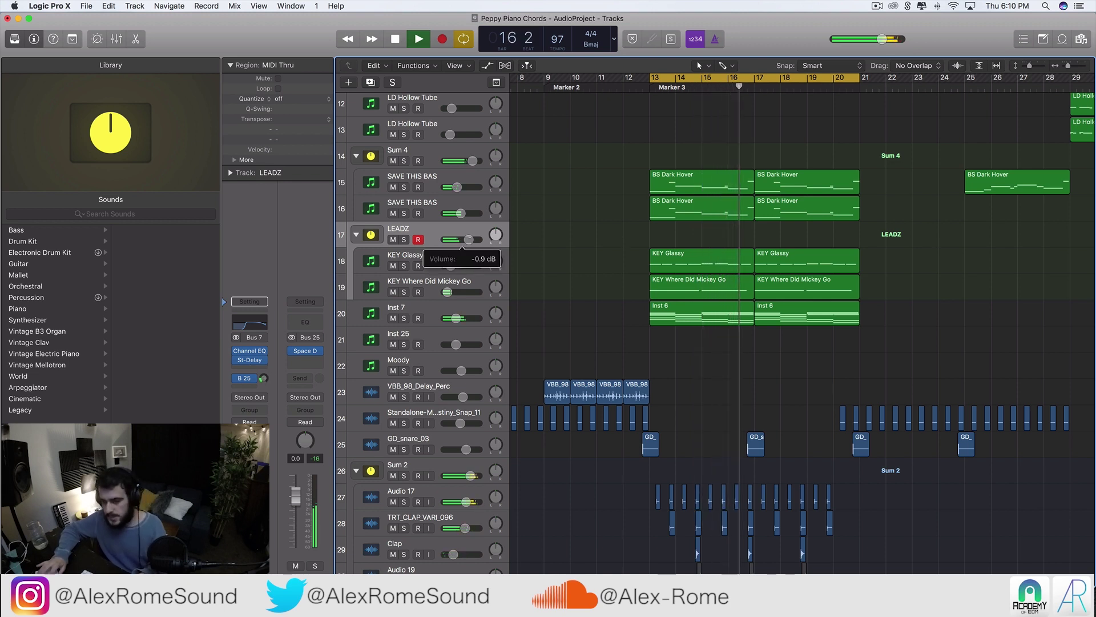
- Solo the Inst 7 track and insert a stereo Channel EQ after its Kontakt 5 instrument
{"action": "left_click", "coordinate": [404, 318]}
{"action": "left_click", "coordinate": [425, 311]}
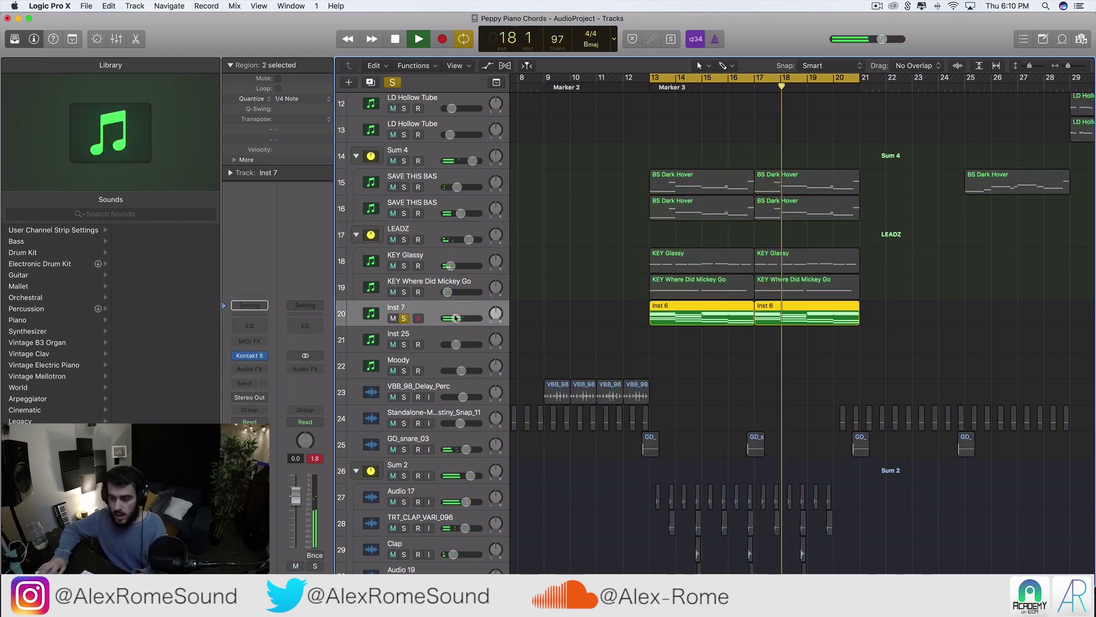
{"action": "left_click", "coordinate": [254, 368]}
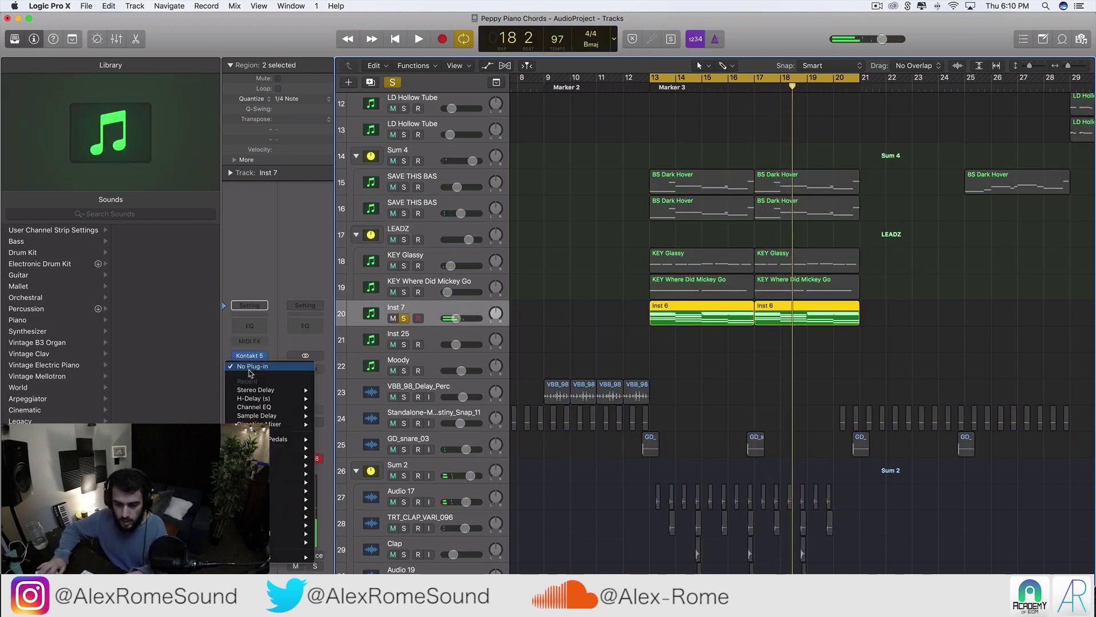
{"action": "mouse_move", "coordinate": [297, 473]}
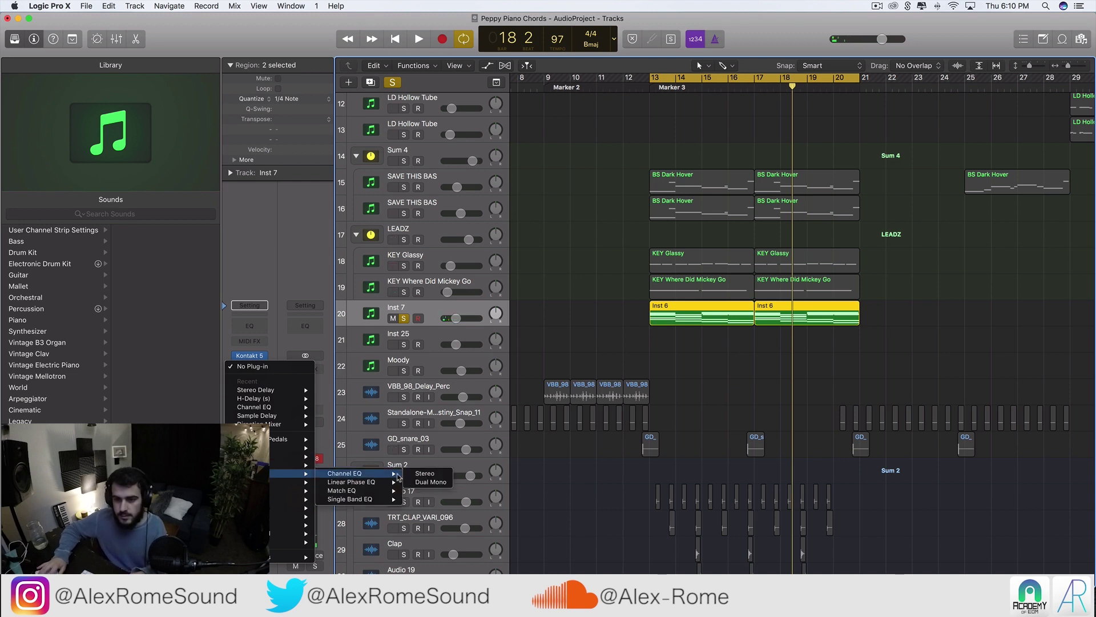
{"action": "left_click", "coordinate": [422, 474]}
- Enable the low cut on Inst 7's Channel EQ with a 48 dB/Oct slope and raise it to about 310 Hz during playback
{"action": "left_click", "coordinate": [68, 99]}
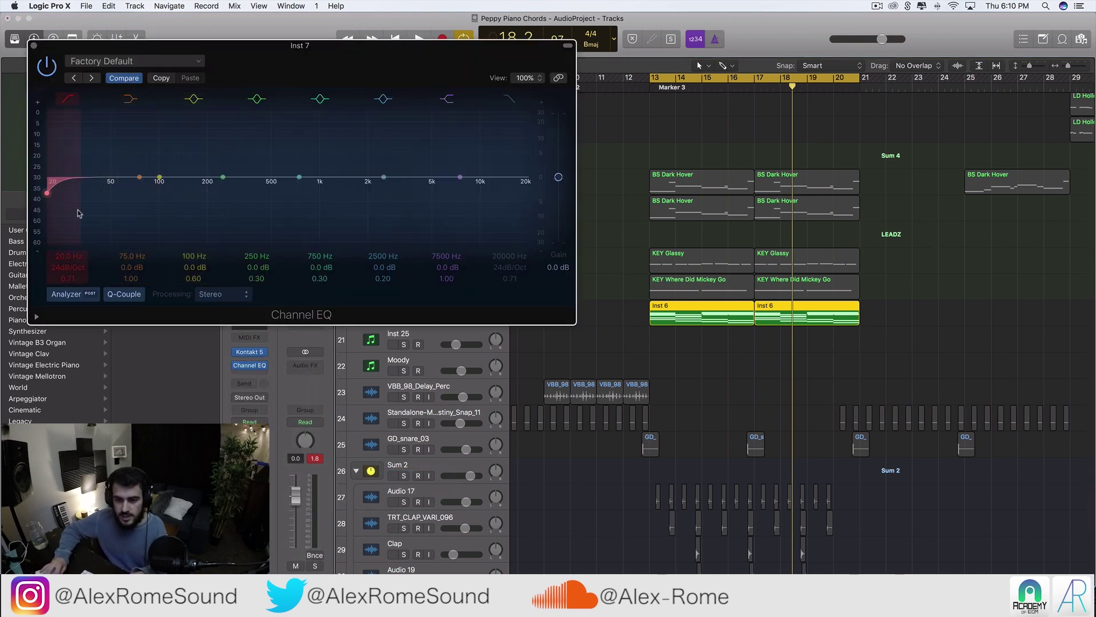
{"action": "left_click_drag", "start_coordinate": [51, 177], "coordinate": [167, 188]}
{"action": "left_click_drag", "start_coordinate": [67, 267], "coordinate": [67, 257]}
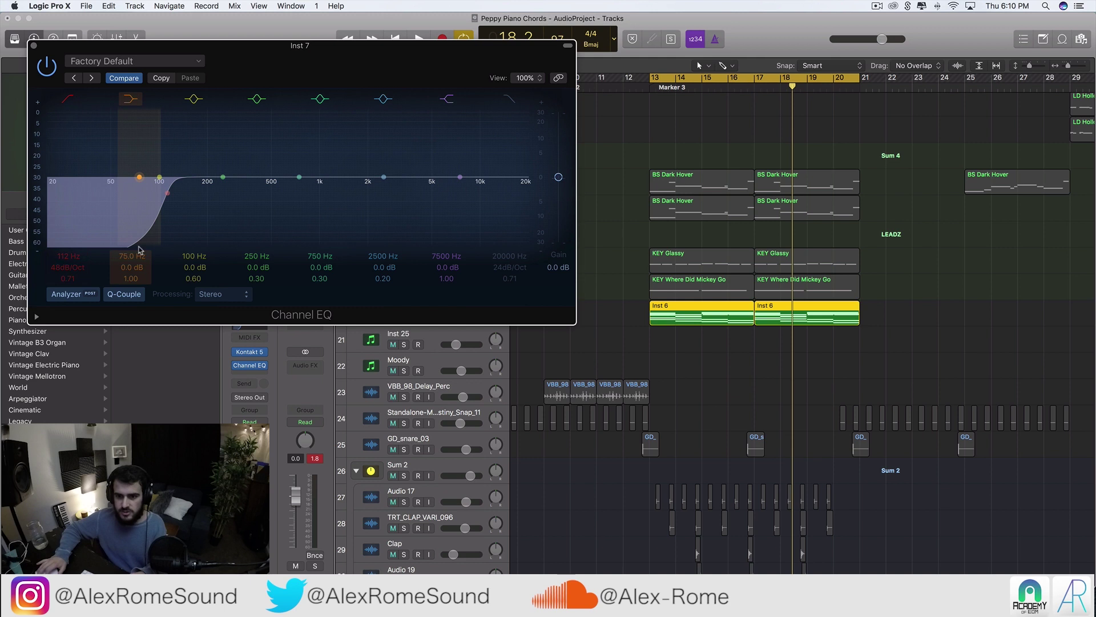
{"action": "key", "text": "space"}
{"action": "left_click_drag", "start_coordinate": [179, 230], "coordinate": [230, 233]}
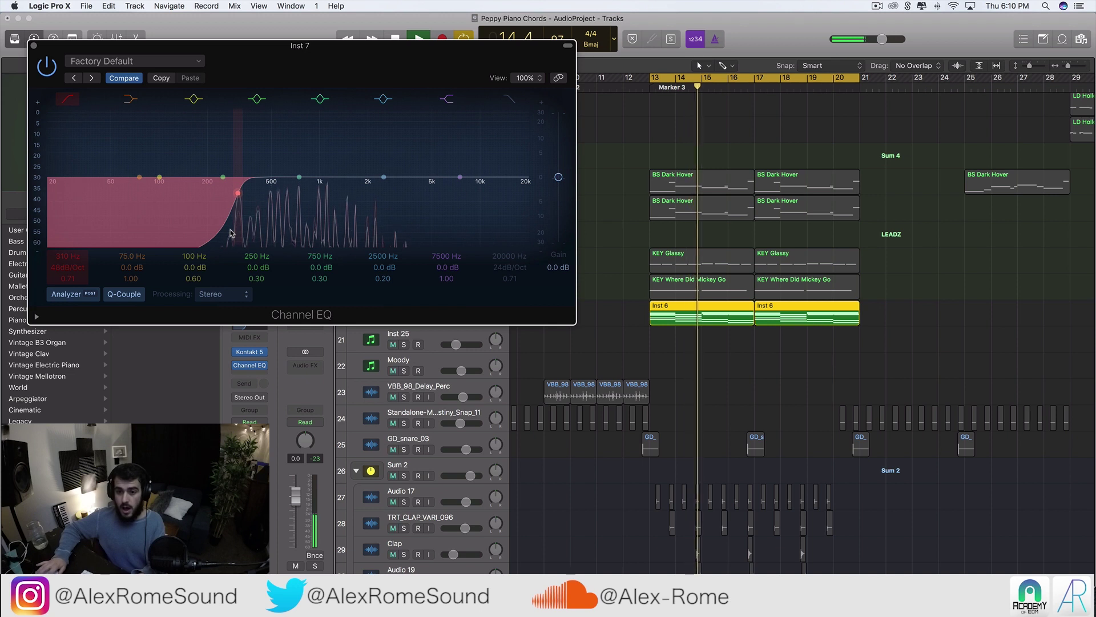
{"action": "left_click", "coordinate": [34, 46]}
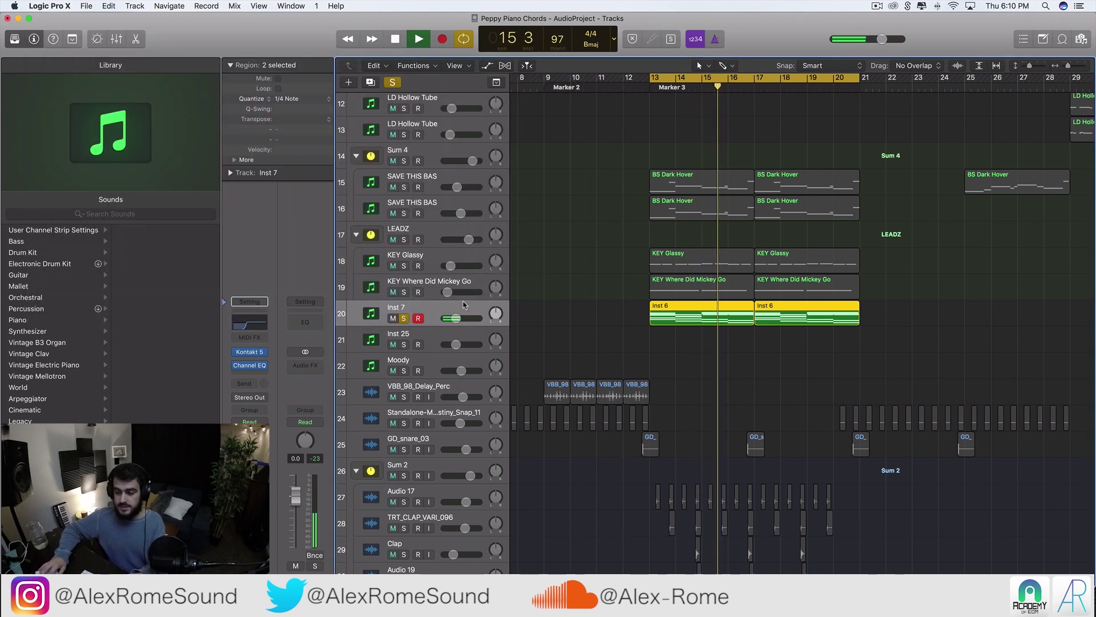
- Add a Bus 25 send to Inst 7 and set its level to about -19.0 dB while the soloed track plays
{"action": "left_click", "coordinate": [249, 384]}
{"action": "mouse_move", "coordinate": [268, 430]}
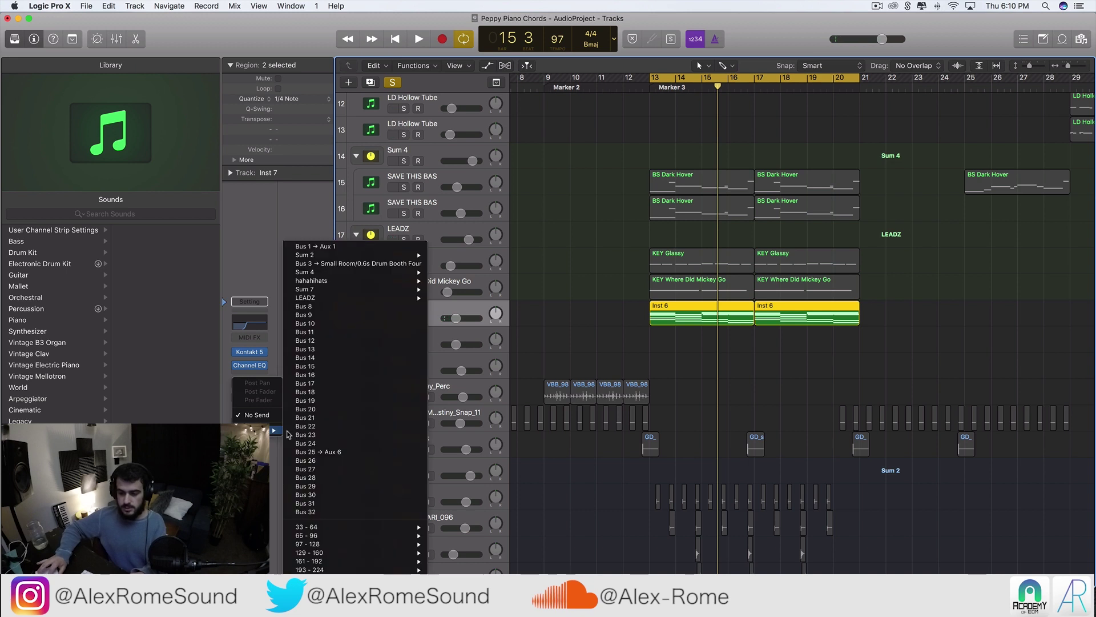
{"action": "left_click", "coordinate": [329, 452]}
{"action": "key", "text": "space"}
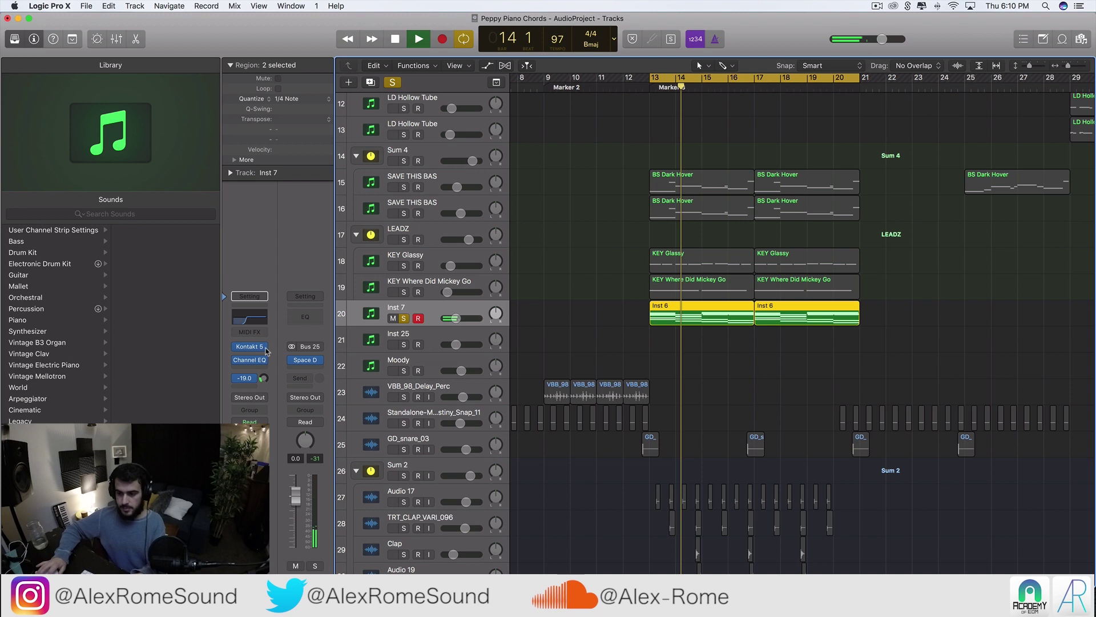
- Unsolo Inst 7, lower its volume slightly and set its pan to -14 while the full mix plays
{"action": "left_click_drag", "start_coordinate": [496, 313], "coordinate": [495, 316]}
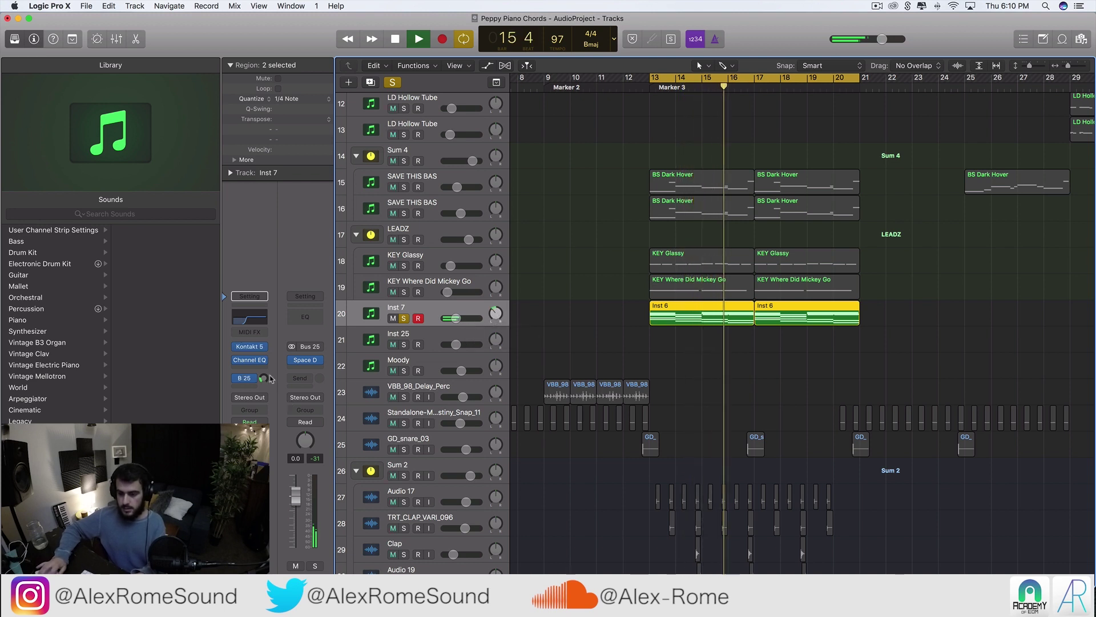
{"action": "key", "text": "s"}
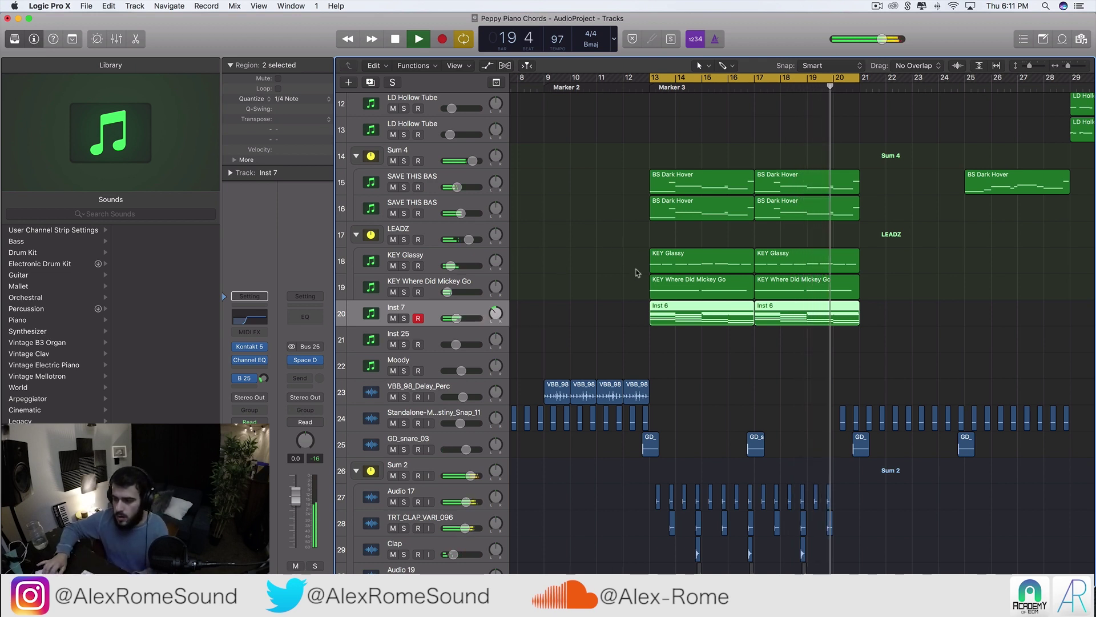
{"action": "scroll", "coordinate": [605, 281], "scroll_direction": "up", "scroll_amount": 1}
{"action": "scroll", "coordinate": [605, 279], "scroll_direction": "up", "scroll_amount": 3}
{"action": "scroll", "coordinate": [639, 257], "scroll_direction": "right", "scroll_amount": 3}
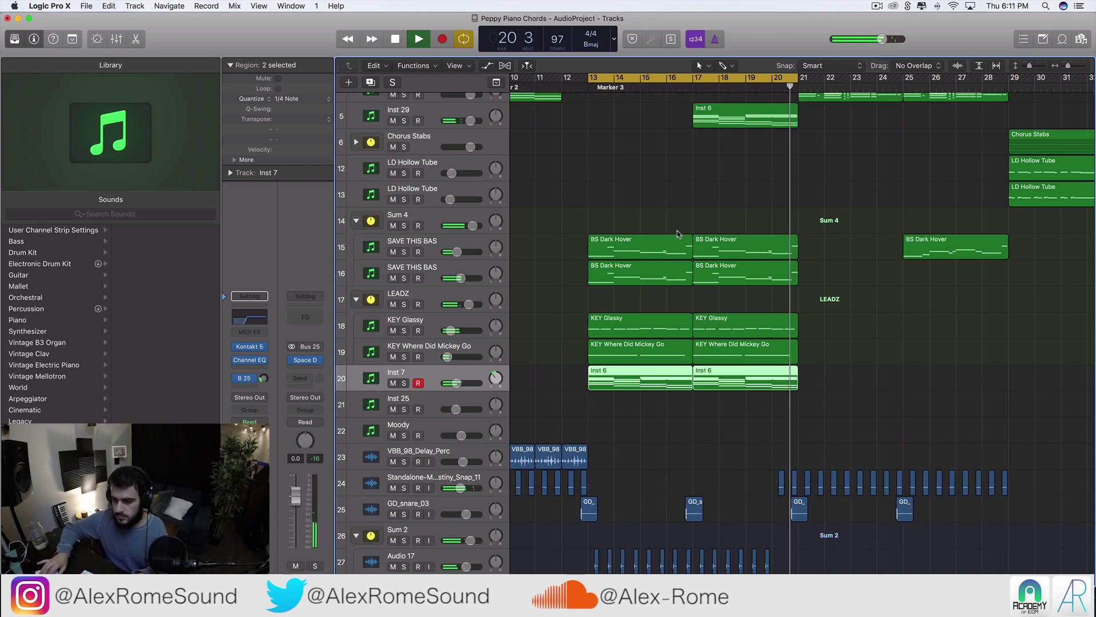
{"action": "scroll", "coordinate": [600, 251], "scroll_direction": "down", "scroll_amount": 3}
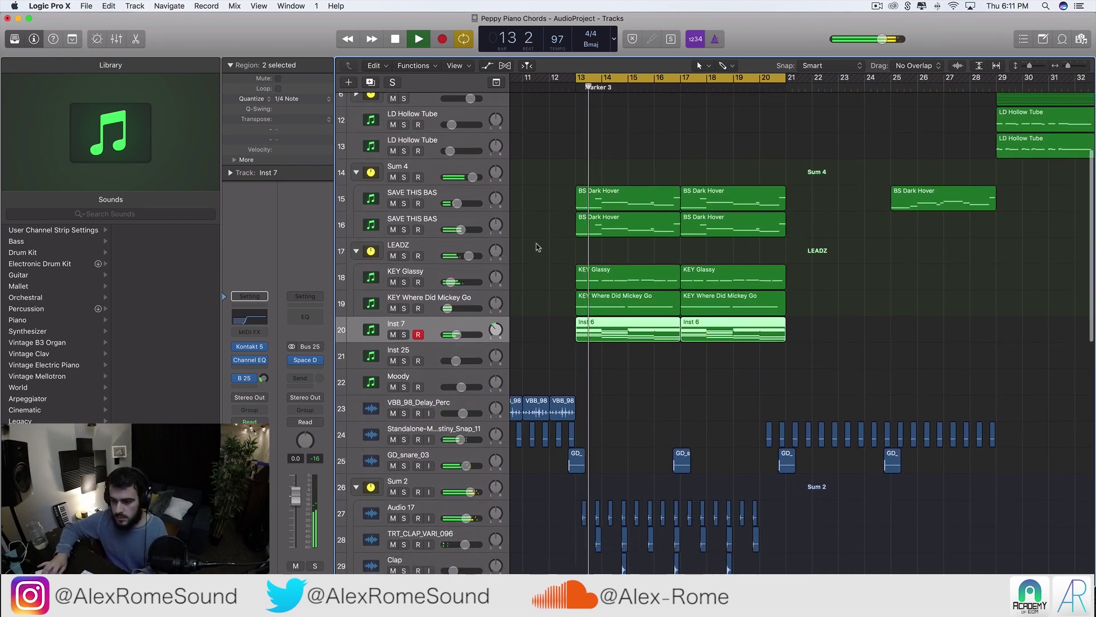
{"action": "scroll", "coordinate": [522, 261], "scroll_direction": "left", "scroll_amount": 2}
{"action": "left_click_drag", "start_coordinate": [456, 334], "coordinate": [452, 334]}
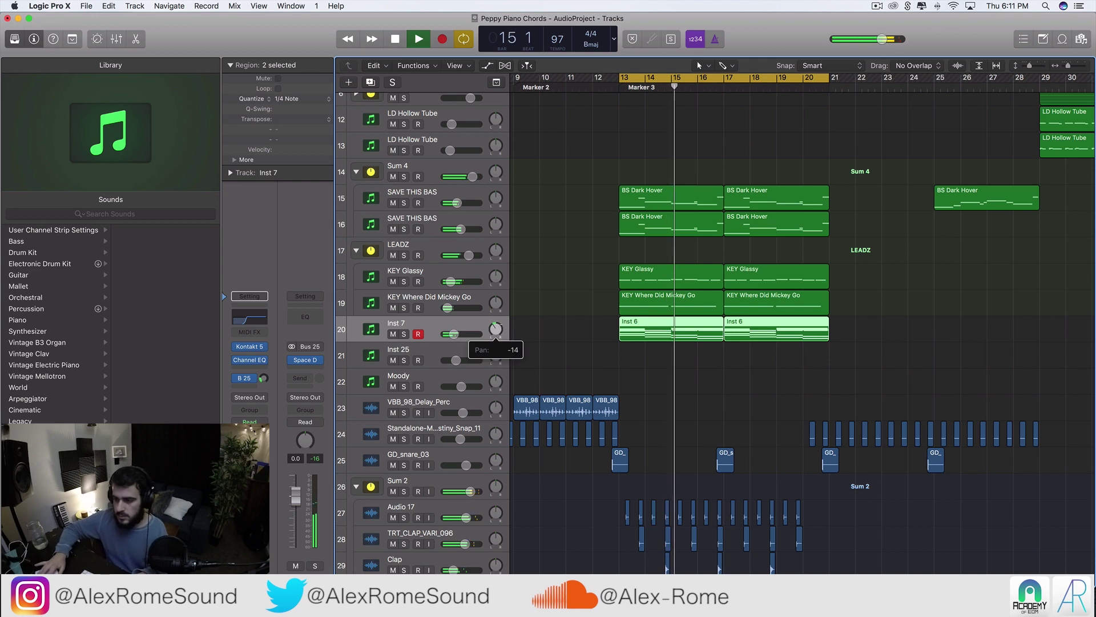
- Stop playback, set the cycle range to bars 1 through 21 and play the arrangement from bar 1
{"action": "scroll", "coordinate": [594, 351], "scroll_direction": "down", "scroll_amount": 5}
{"action": "scroll", "coordinate": [595, 352], "scroll_direction": "up", "scroll_amount": 5}
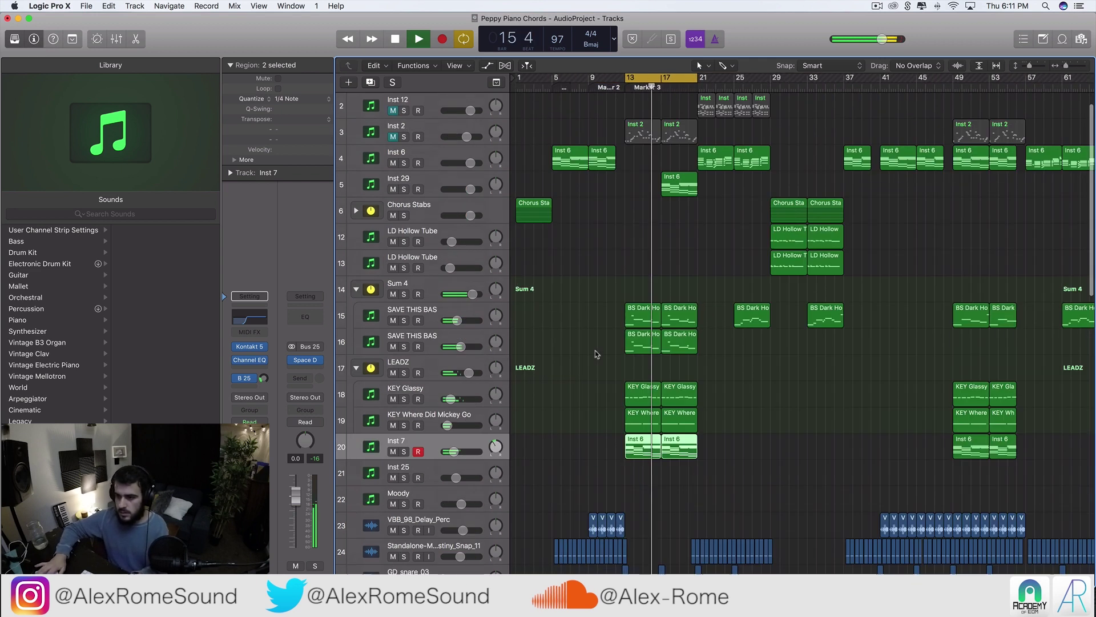
{"action": "scroll", "coordinate": [596, 354], "scroll_direction": "down", "scroll_amount": 2}
{"action": "key", "text": "space"}
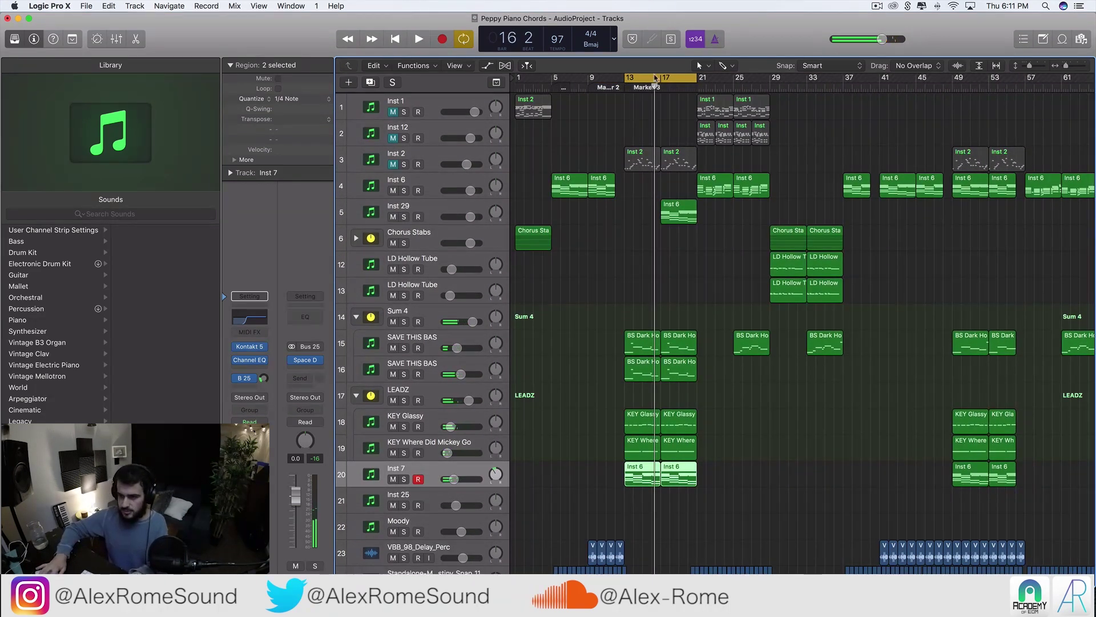
{"action": "left_click_drag", "start_coordinate": [554, 79], "coordinate": [698, 79]}
{"action": "scroll", "coordinate": [578, 114], "scroll_direction": "down", "scroll_amount": 5}
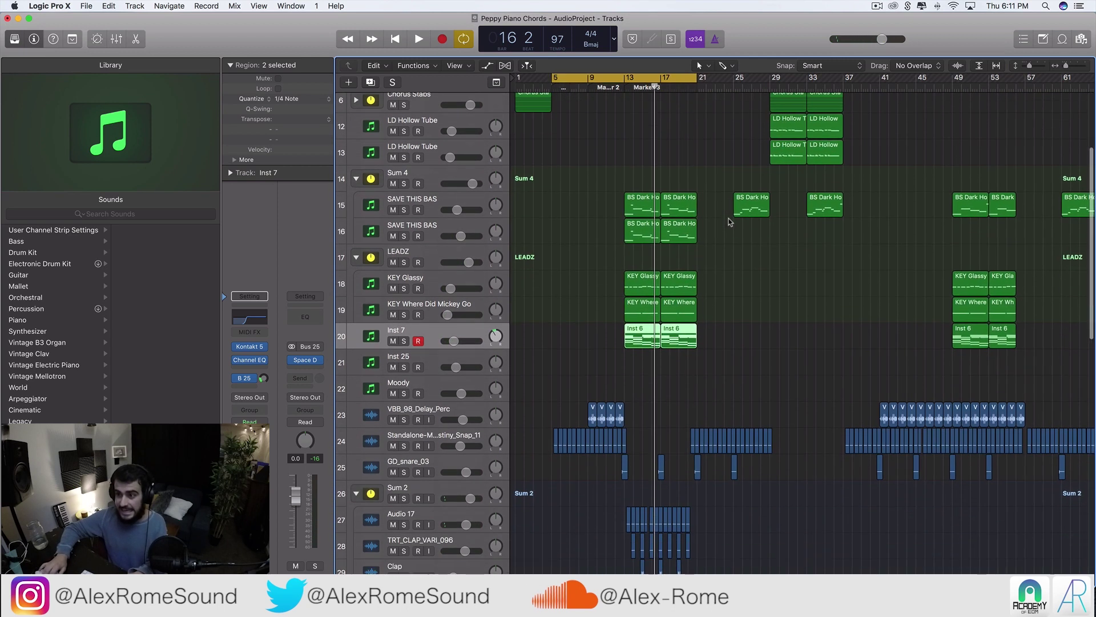
{"action": "scroll", "coordinate": [578, 114], "scroll_direction": "up", "scroll_amount": 5}
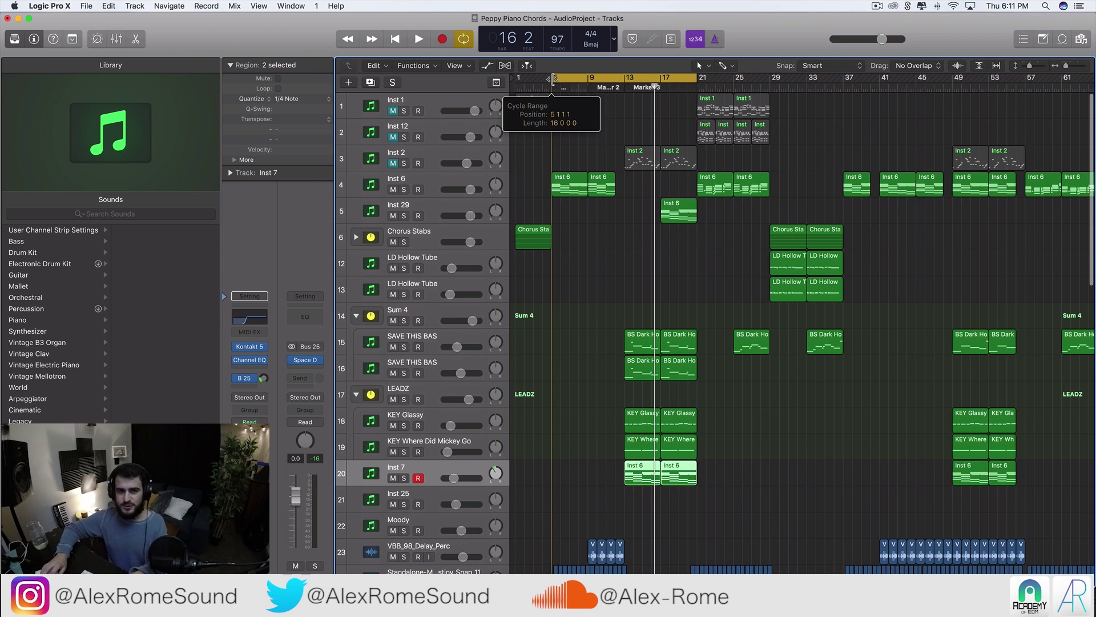
{"action": "left_click", "coordinate": [715, 269]}
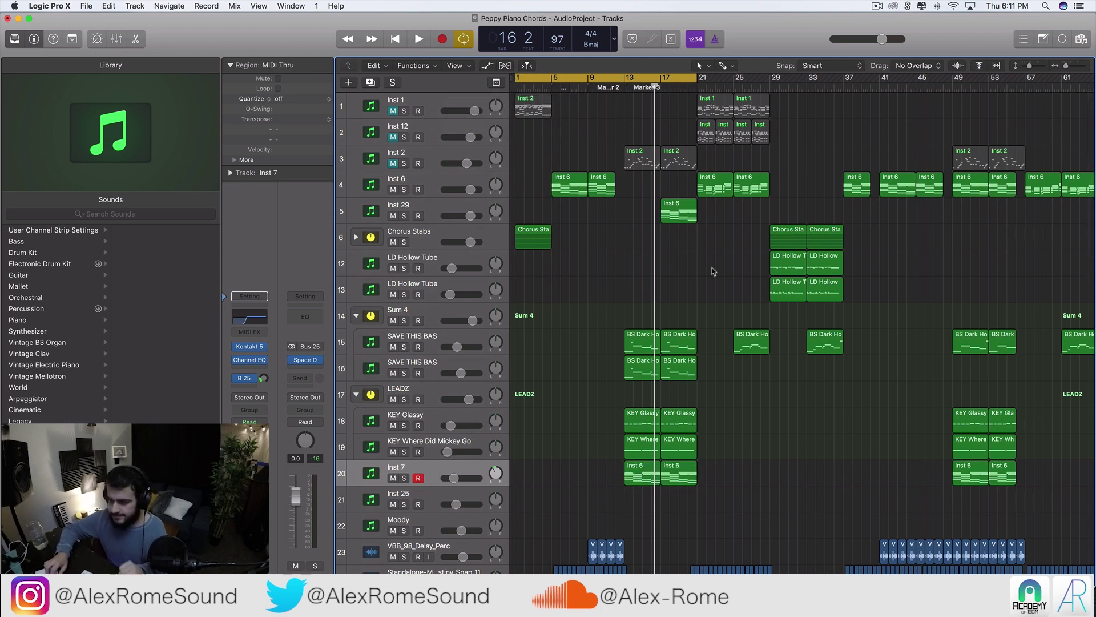
{"action": "key", "text": "space"}
{"action": "scroll", "coordinate": [722, 283], "scroll_direction": "down", "scroll_amount": 2}
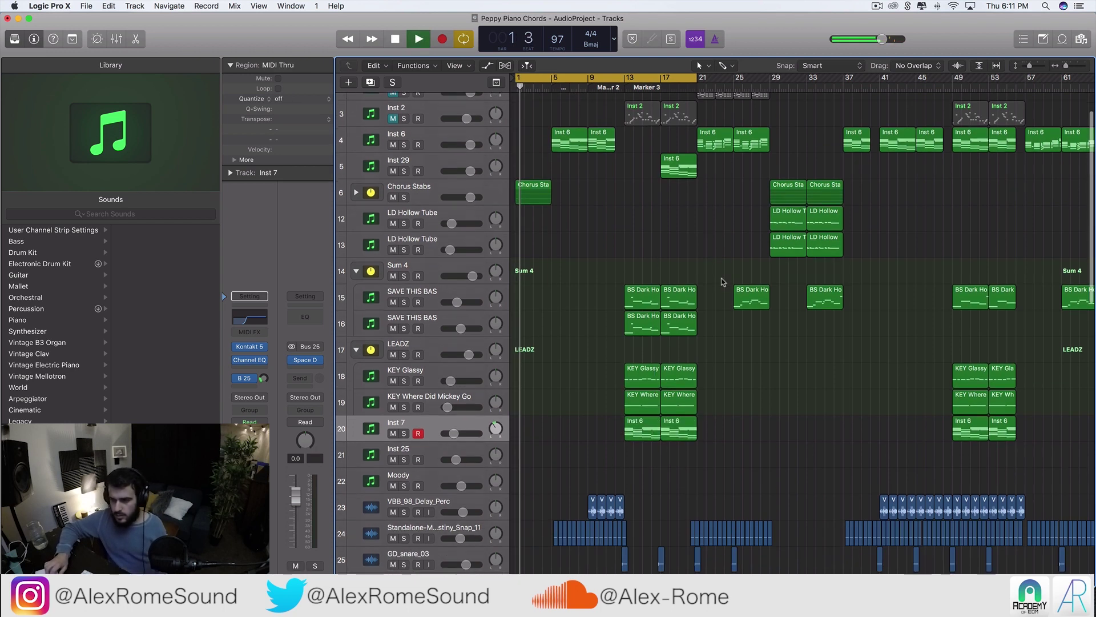
{"action": "key", "text": "space"}
{"action": "key", "text": "space"}
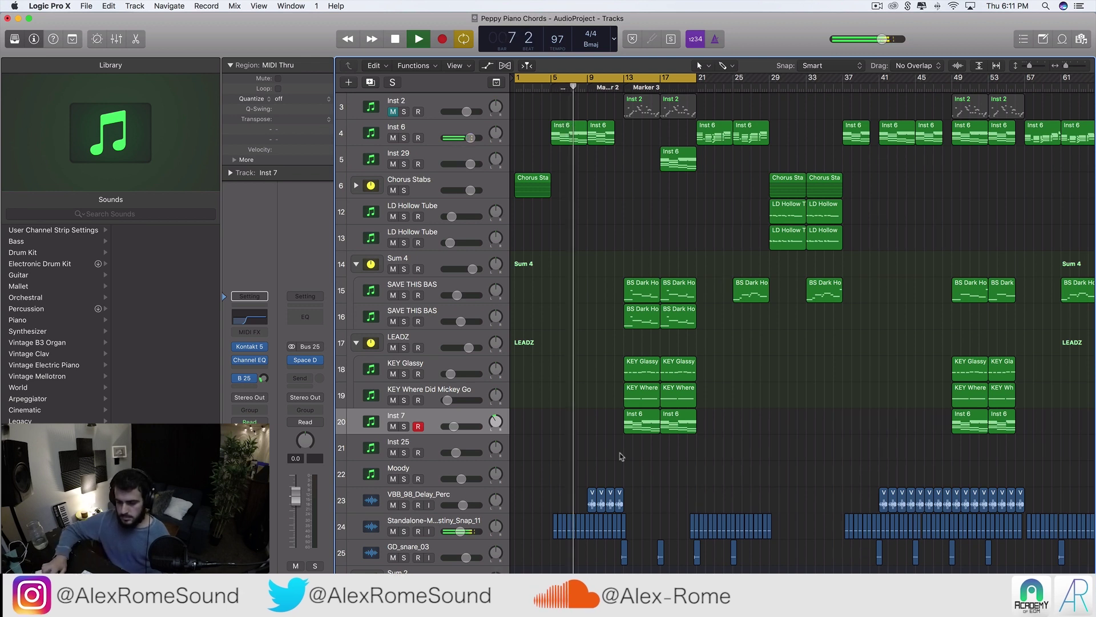
- Add a Bus 25 send to the snap track (track 24) and set its level to about -16.8 dB
{"action": "scroll", "coordinate": [438, 493], "scroll_direction": "down", "scroll_amount": 1}
{"action": "left_click", "coordinate": [432, 507]}
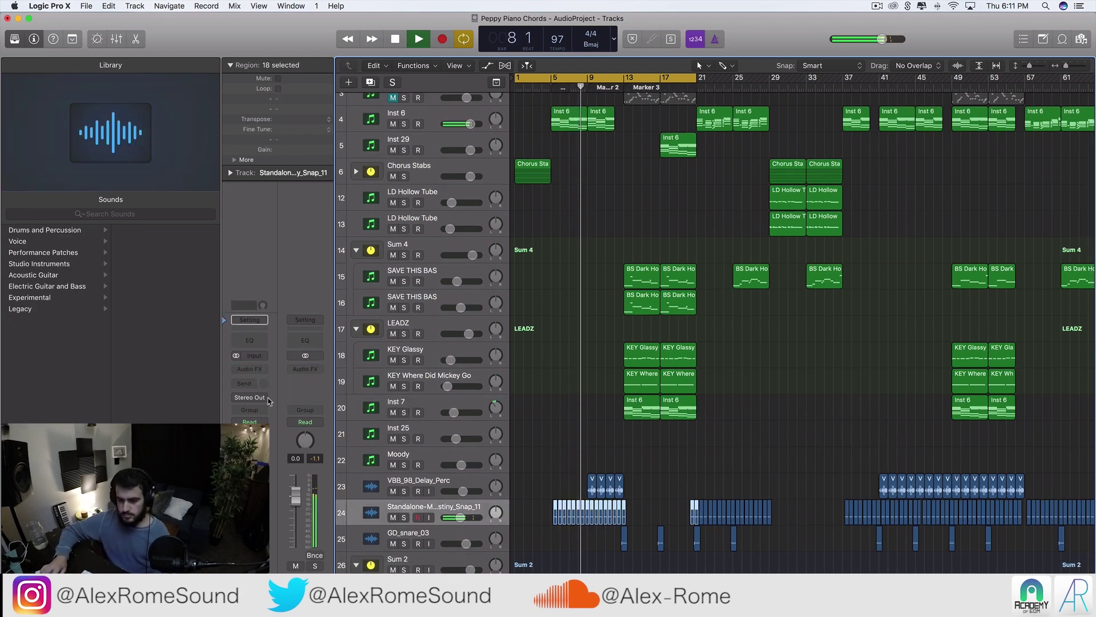
{"action": "left_click", "coordinate": [249, 383]}
{"action": "mouse_move", "coordinate": [268, 430]}
{"action": "left_click", "coordinate": [309, 451]}
{"action": "left_click_drag", "start_coordinate": [264, 378], "coordinate": [264, 365]}
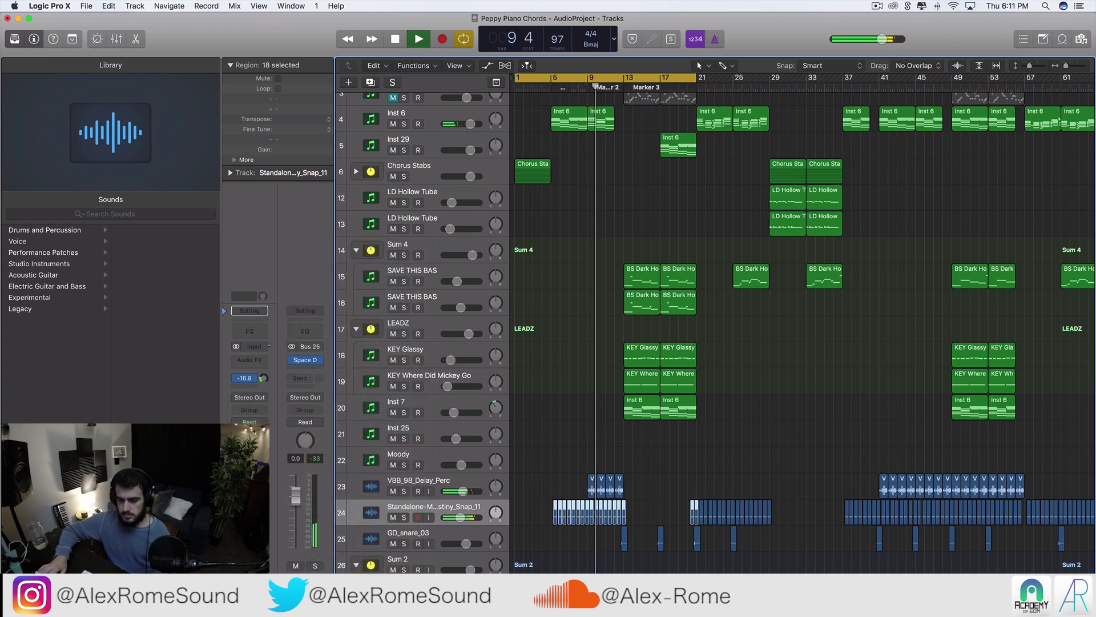
- Add a Bus 25 send to the VBB_98_Delay_Perc track, set its level to about -22.5 dB and deselect its regions
{"action": "scroll", "coordinate": [599, 333], "scroll_direction": "down", "scroll_amount": 1}
{"action": "left_click", "coordinate": [434, 461]}
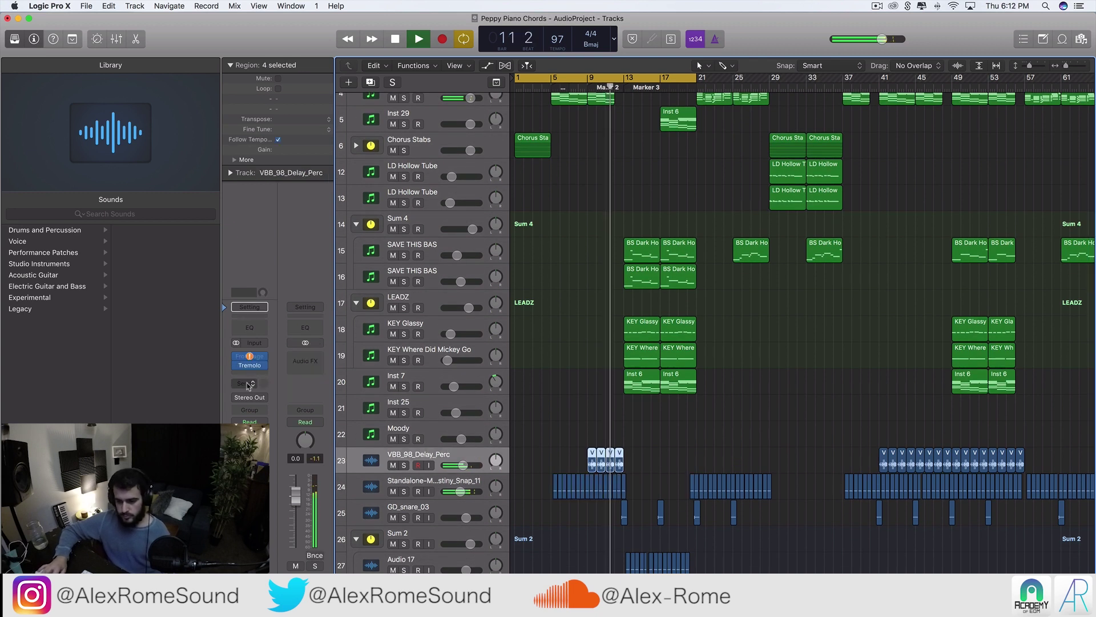
{"action": "left_click", "coordinate": [248, 383]}
{"action": "mouse_move", "coordinate": [268, 430]}
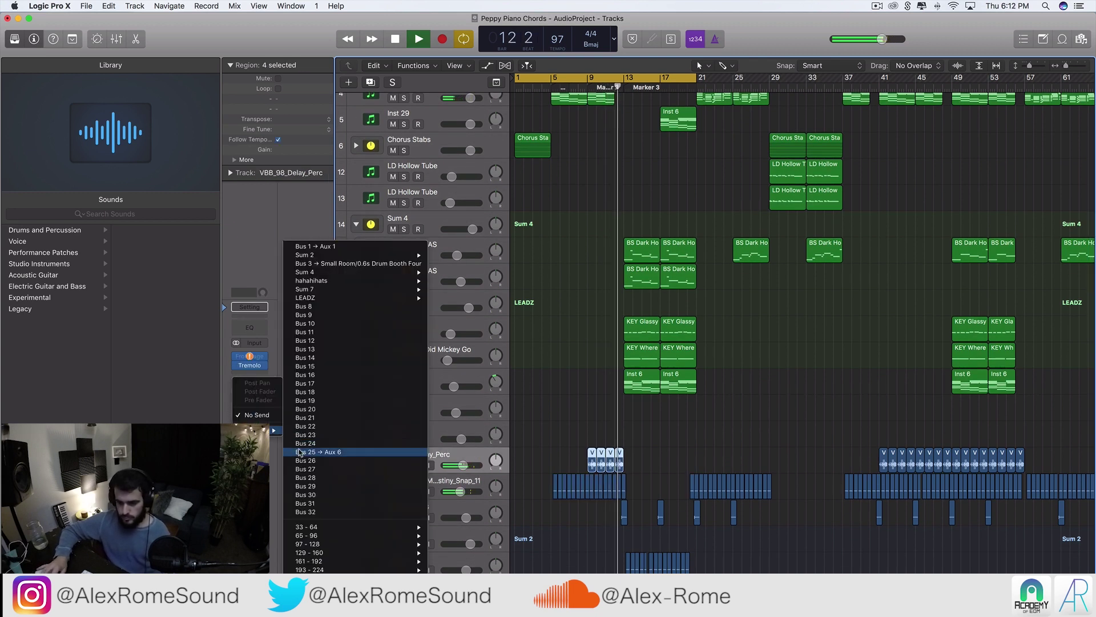
{"action": "left_click", "coordinate": [300, 452]}
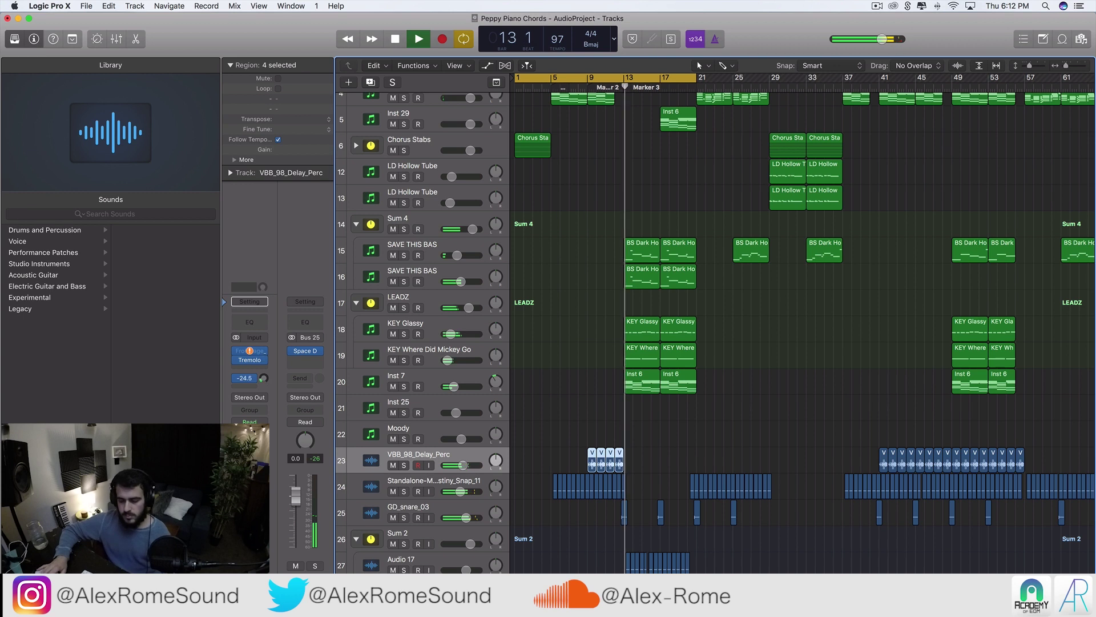
{"action": "left_click", "coordinate": [593, 415]}
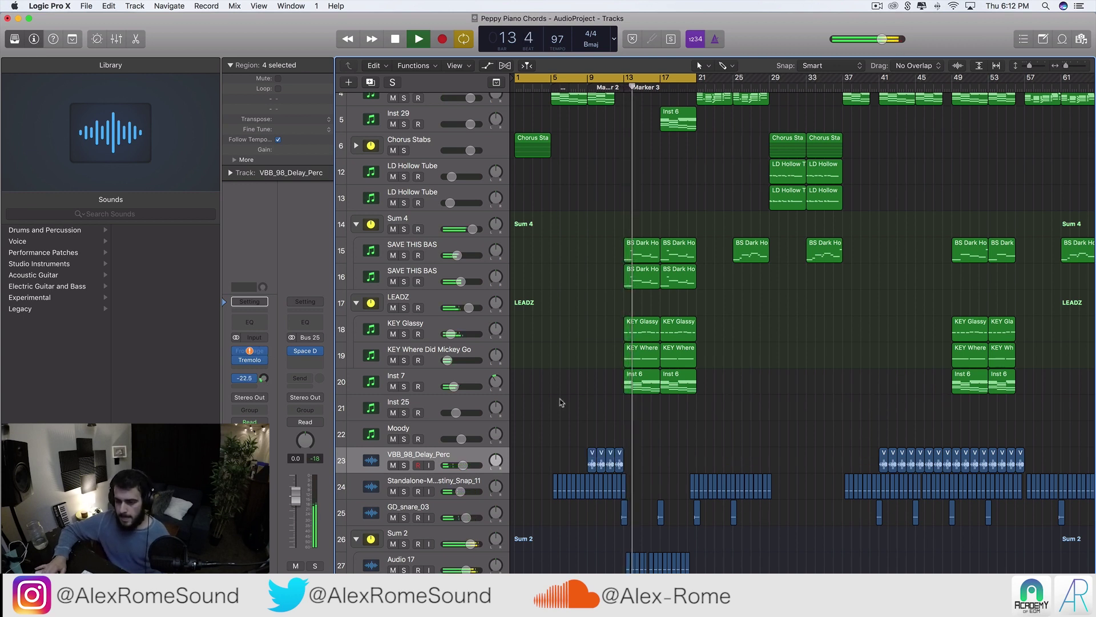
- Listen through the Marker 3 section into bar 21 with cycling turned off, reviewing the track arrangement
{"action": "scroll", "coordinate": [592, 415], "scroll_direction": "up", "scroll_amount": 6}
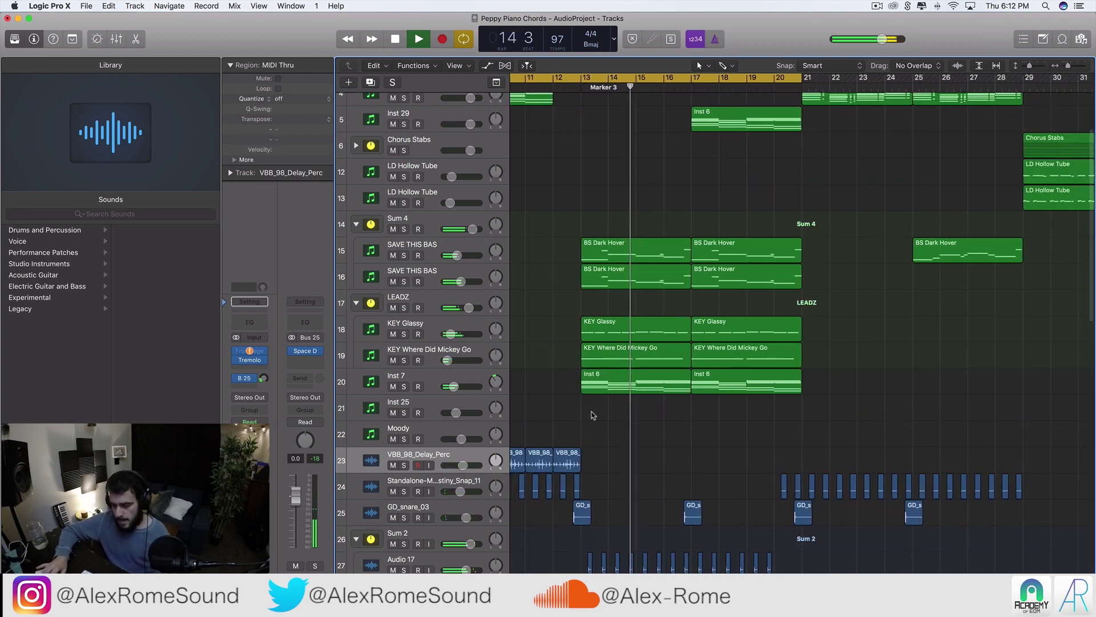
{"action": "scroll", "coordinate": [613, 444], "scroll_direction": "up", "scroll_amount": 2}
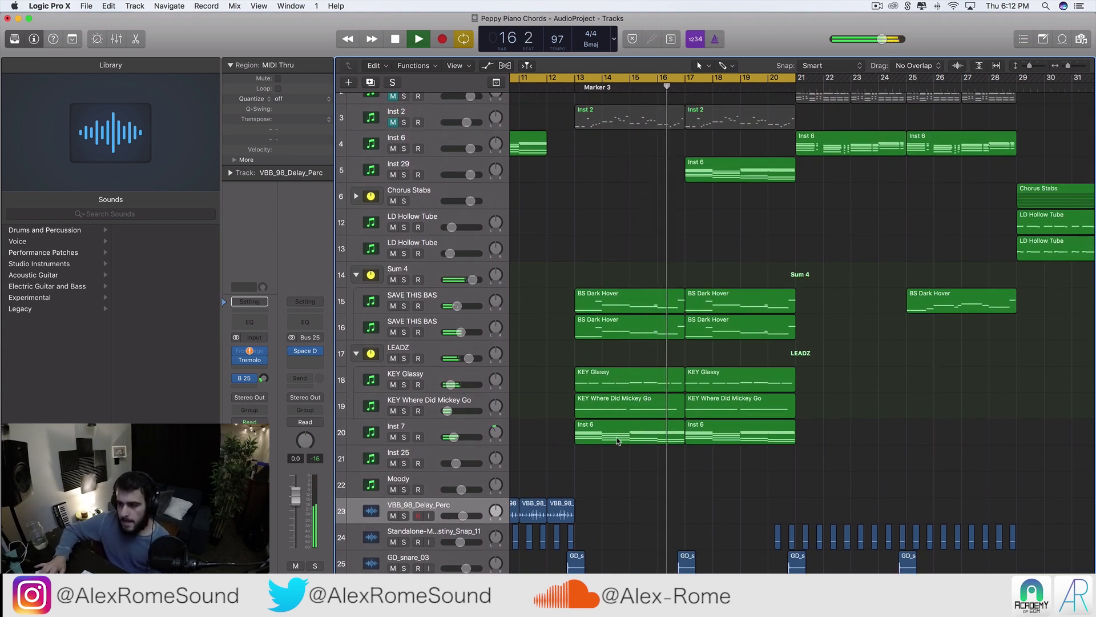
{"action": "scroll", "coordinate": [656, 434], "scroll_direction": "down", "scroll_amount": 4}
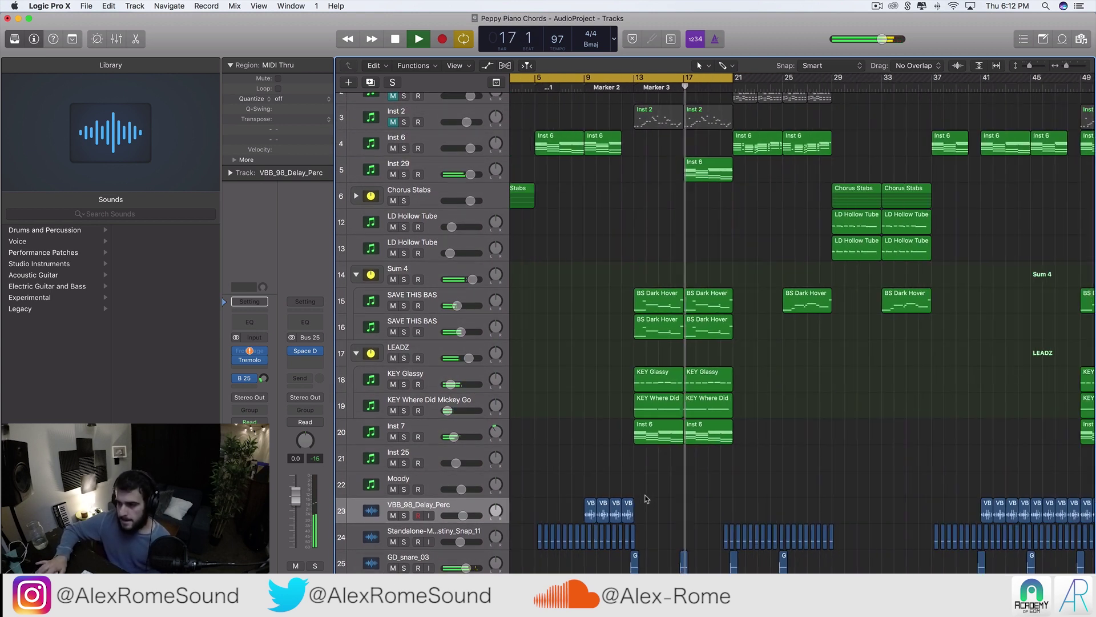
{"action": "scroll", "coordinate": [697, 172], "scroll_direction": "up", "scroll_amount": 2}
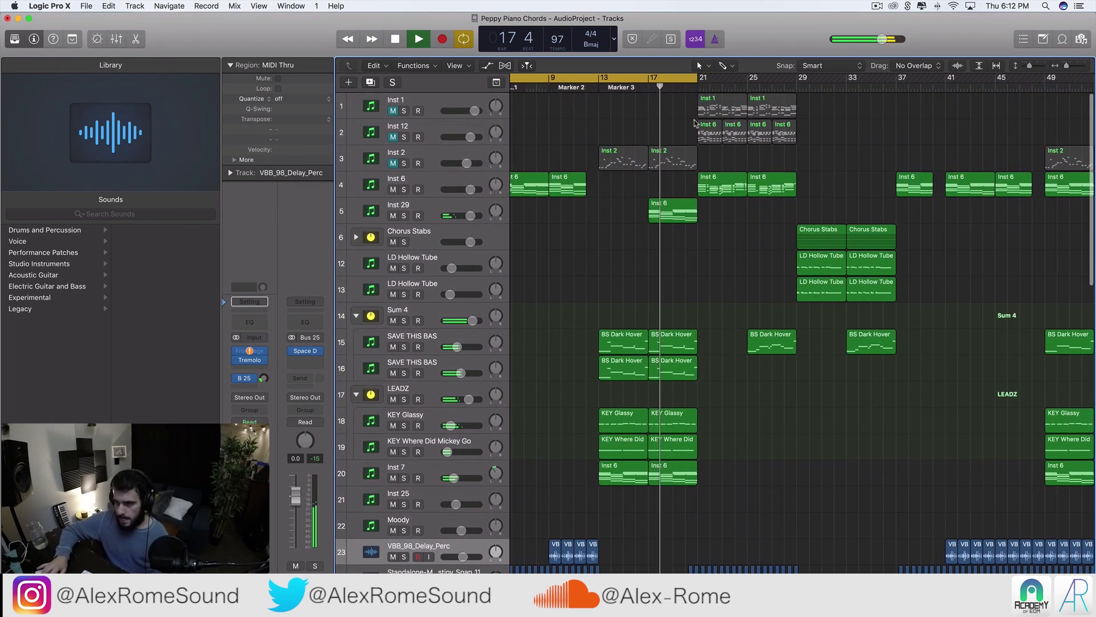
{"action": "key", "text": "c"}
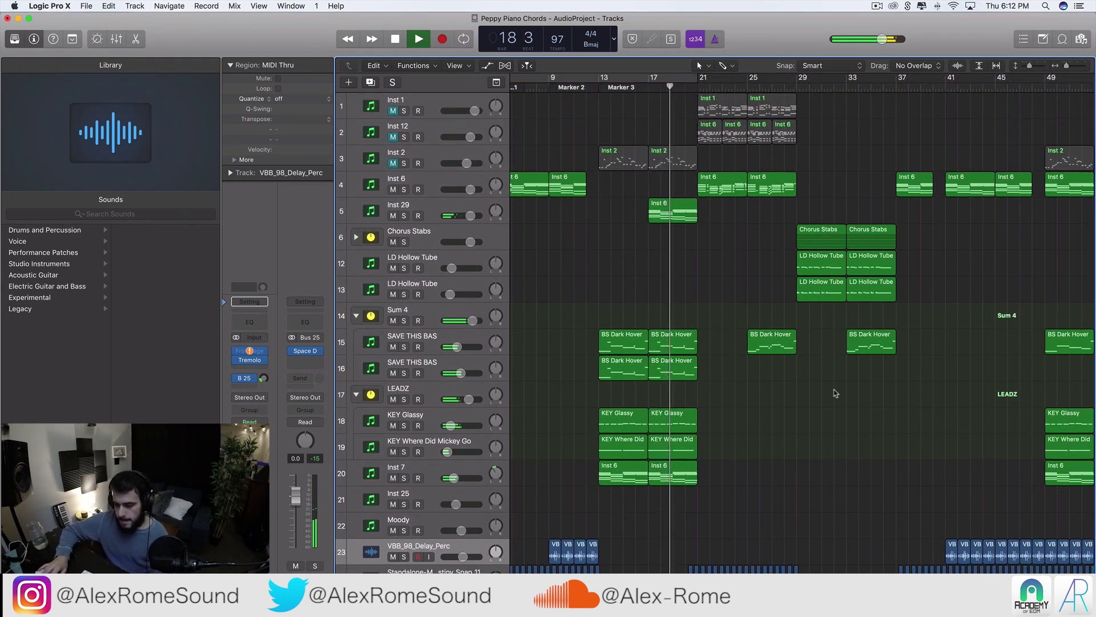
{"action": "scroll", "coordinate": [853, 470], "scroll_direction": "left", "scroll_amount": 3}
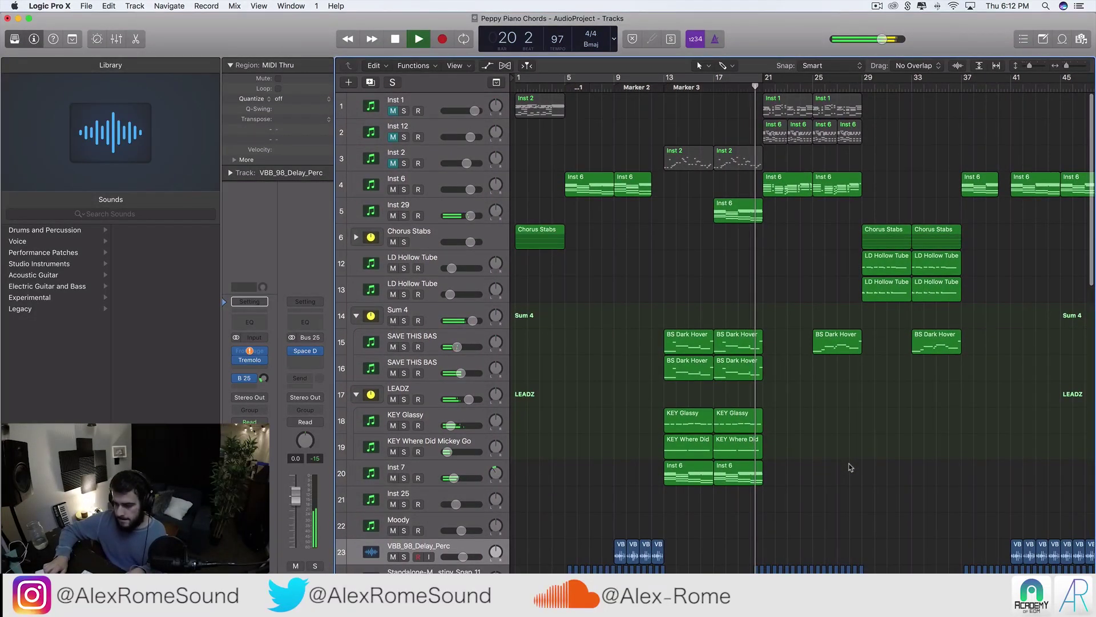
{"action": "scroll", "coordinate": [851, 467], "scroll_direction": "down", "scroll_amount": 1}
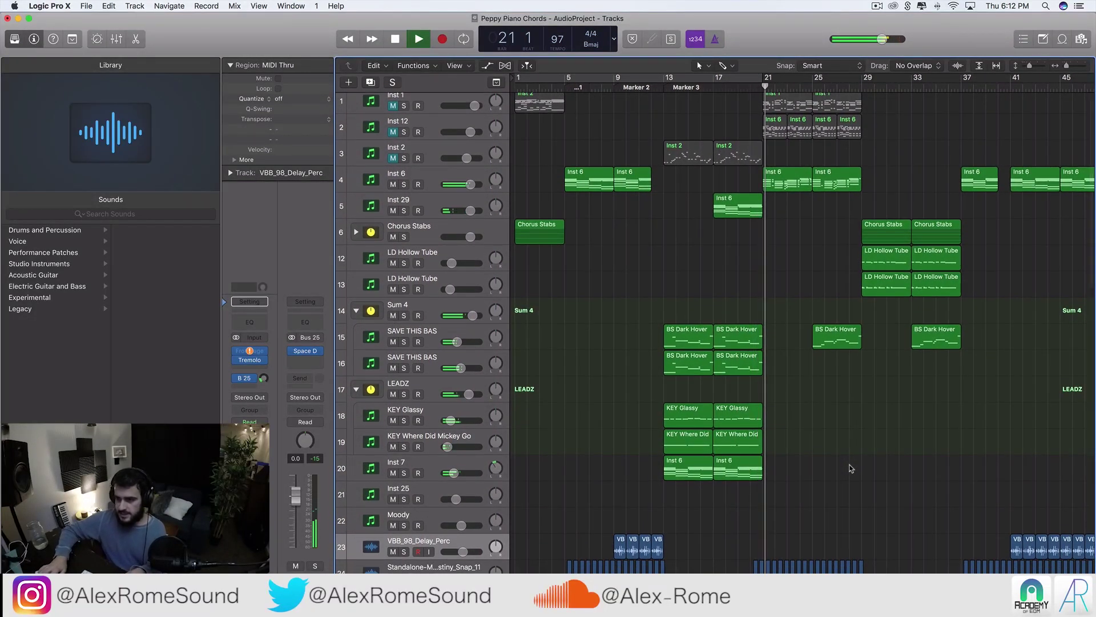
{"action": "scroll", "coordinate": [676, 152], "scroll_direction": "up", "scroll_amount": 1}
- Stop playback, re-enable cycling over bars 1 to 21 and replay the song from the beginning
{"action": "key", "text": "space"}
{"action": "left_click_drag", "start_coordinate": [566, 79], "coordinate": [764, 80]}
{"action": "left_click_drag", "start_coordinate": [564, 81], "coordinate": [517, 81]}
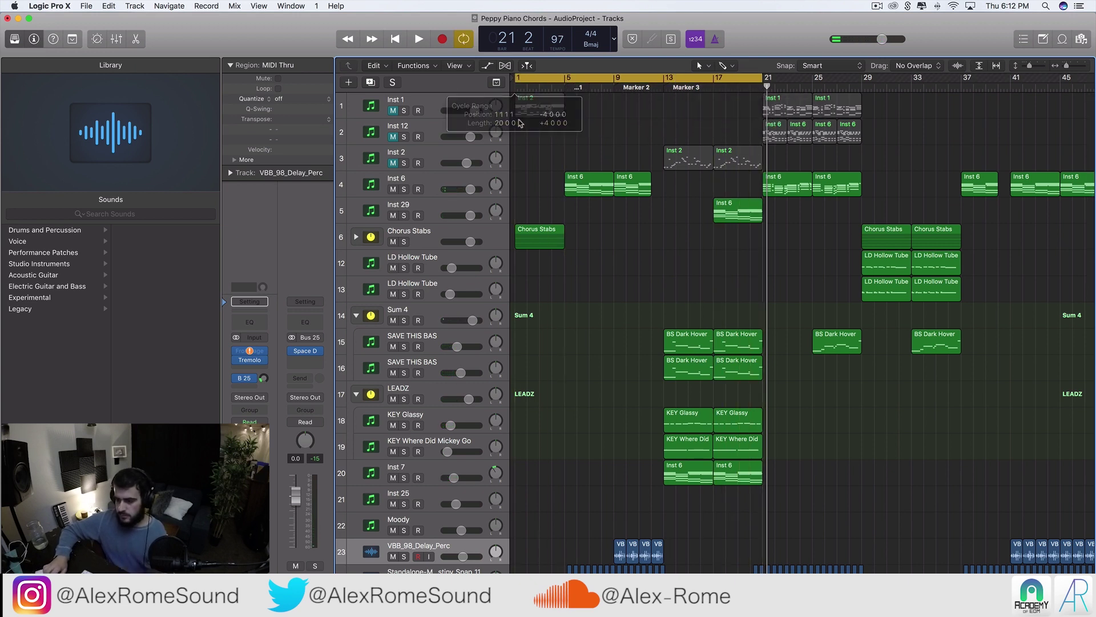
{"action": "key", "text": "space"}
{"action": "scroll", "coordinate": [656, 282], "scroll_direction": "down", "scroll_amount": 5}
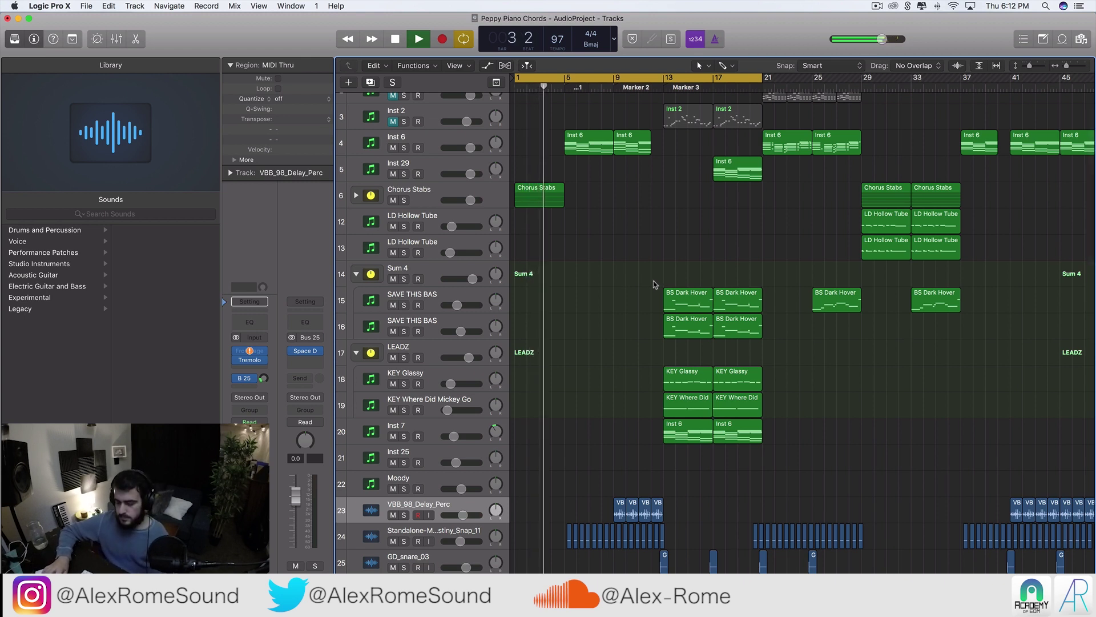
{"action": "scroll", "coordinate": [643, 320], "scroll_direction": "down", "scroll_amount": 5}
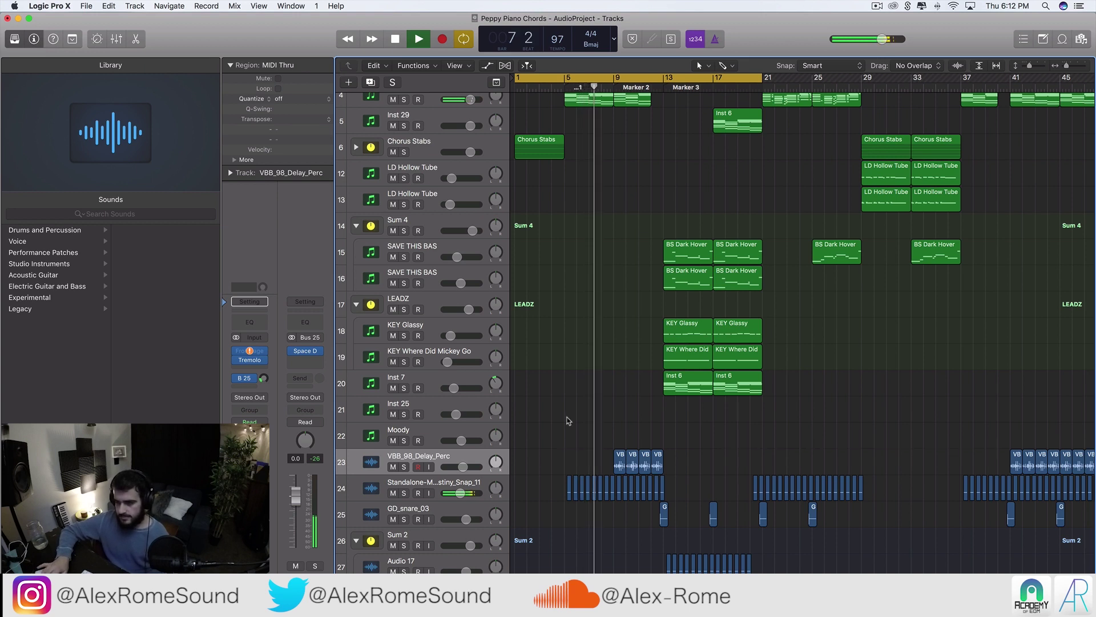
- Lower the Inst 6 track's volume to about -1.5 dB during playback, select the track and deselect its regions
{"action": "scroll", "coordinate": [569, 421], "scroll_direction": "up", "scroll_amount": 6}
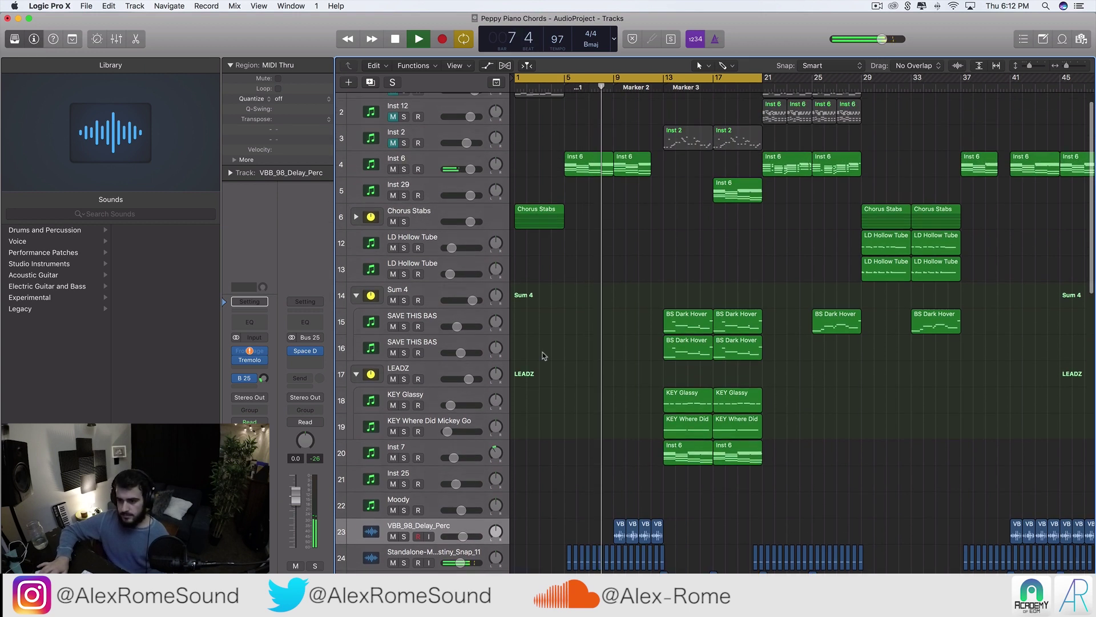
{"action": "left_click", "coordinate": [461, 170]}
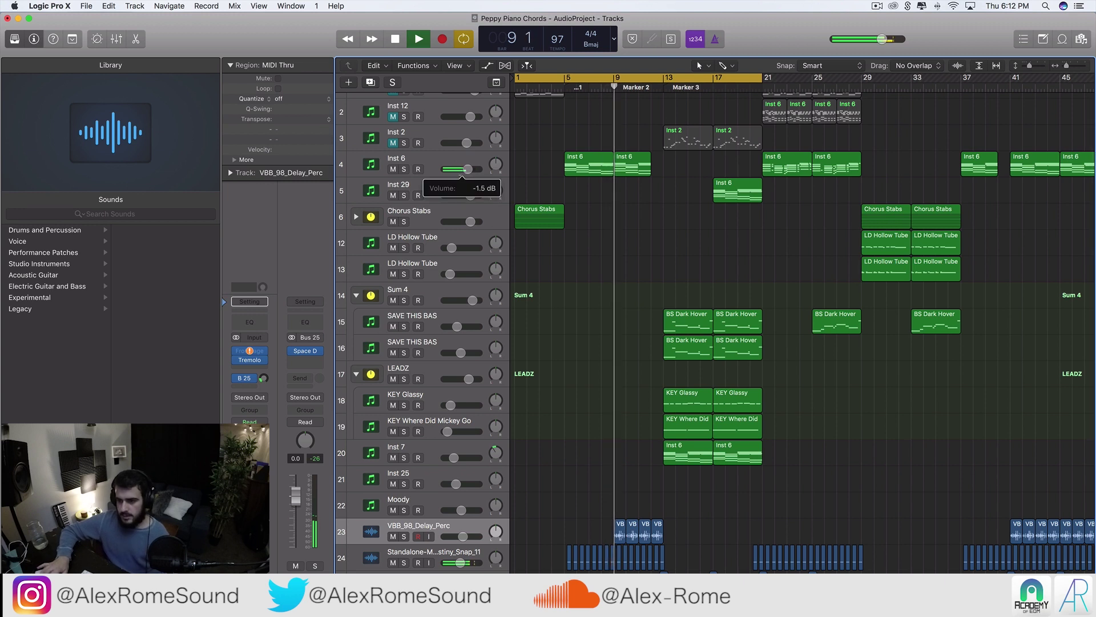
{"action": "left_click_drag", "start_coordinate": [462, 170], "coordinate": [464, 174]}
{"action": "left_click", "coordinate": [462, 164]}
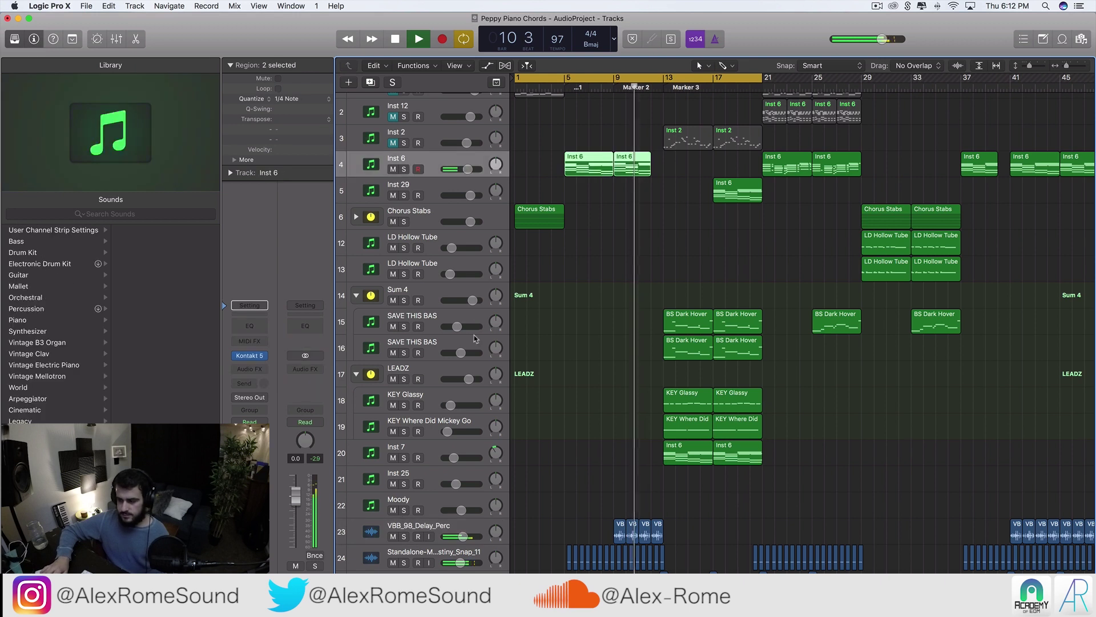
{"action": "left_click", "coordinate": [625, 410]}
{"action": "scroll", "coordinate": [625, 411], "scroll_direction": "down", "scroll_amount": 1}
{"action": "scroll", "coordinate": [624, 413], "scroll_direction": "up", "scroll_amount": 1}
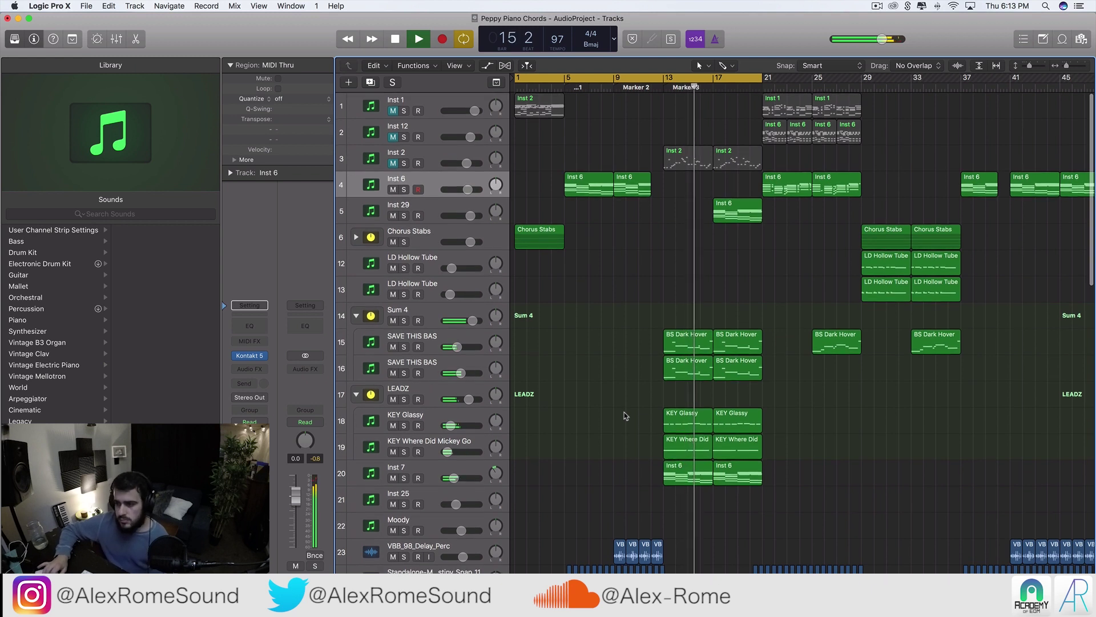
- Set the cycle range to start at bar 13 and end at about bar 23
{"action": "scroll", "coordinate": [626, 411], "scroll_direction": "right", "scroll_amount": 3}
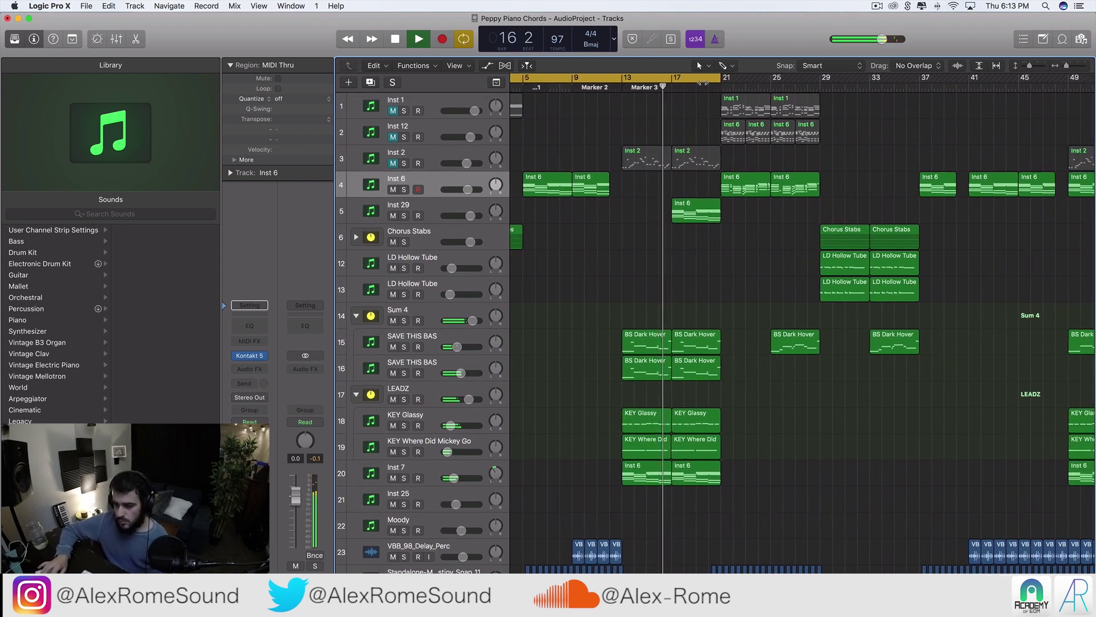
{"action": "left_click", "coordinate": [703, 83]}
{"action": "scroll", "coordinate": [759, 362], "scroll_direction": "down", "scroll_amount": 6}
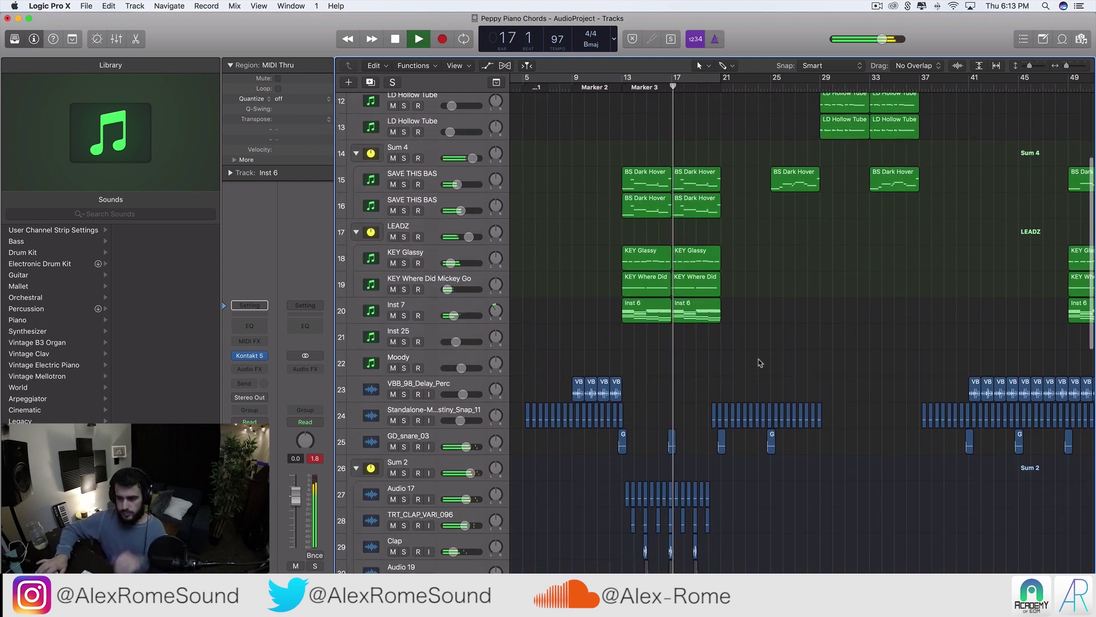
{"action": "scroll", "coordinate": [759, 363], "scroll_direction": "down", "scroll_amount": 2}
{"action": "left_click_drag", "start_coordinate": [627, 78], "coordinate": [745, 79]}
- Insert a stereo FabFilter Pro-L limiter on the Stereo Out, play the mix through it and move its window clear of the tracks
{"action": "left_click", "coordinate": [320, 370]}
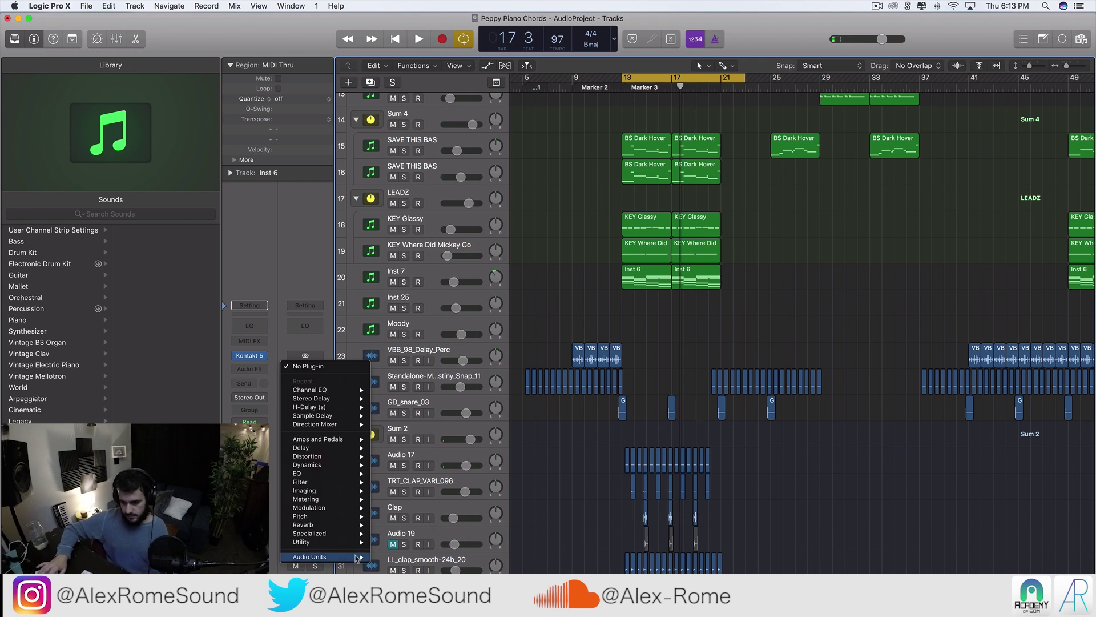
{"action": "mouse_move", "coordinate": [348, 562]}
{"action": "mouse_move", "coordinate": [451, 495]}
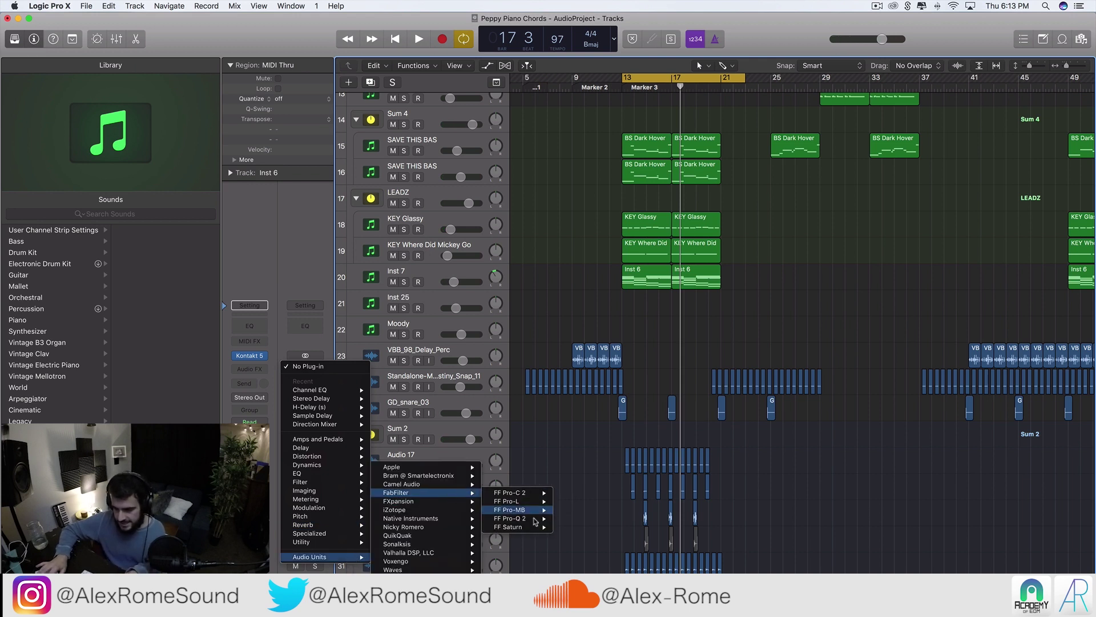
{"action": "mouse_move", "coordinate": [537, 502]}
{"action": "left_click", "coordinate": [576, 502]}
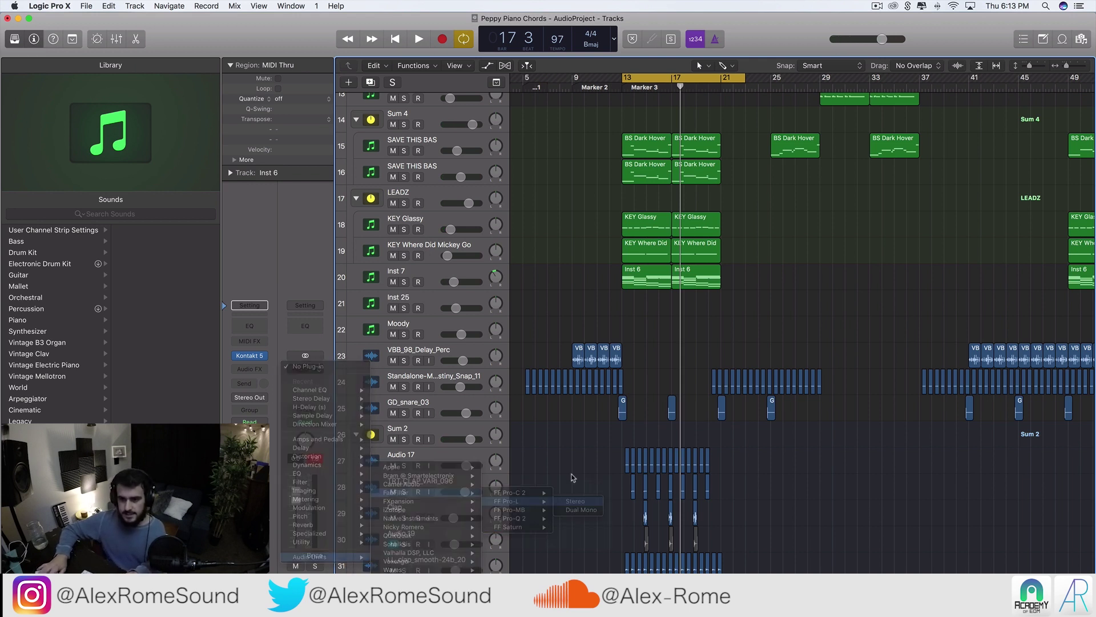
{"action": "key", "text": "space"}
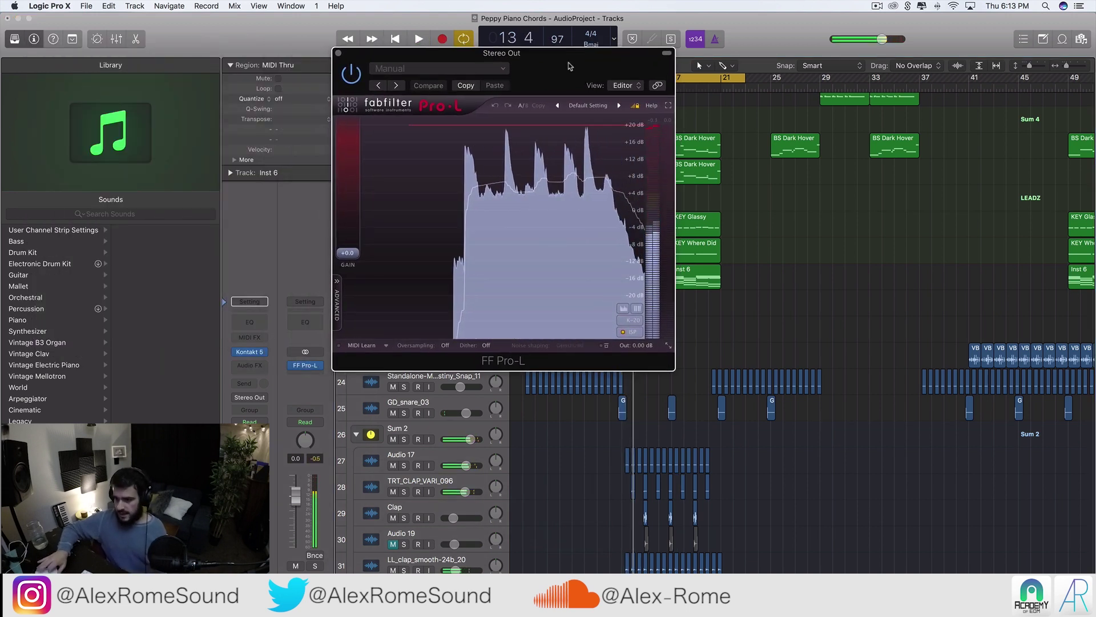
{"action": "left_click_drag", "start_coordinate": [566, 66], "coordinate": [1029, 56]}
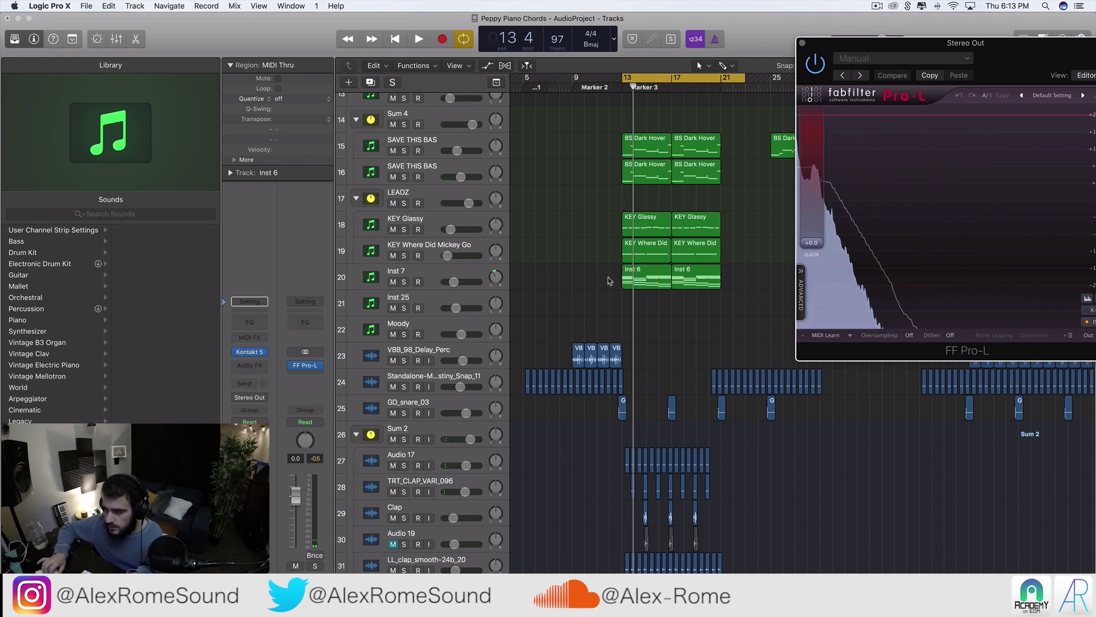
{"action": "scroll", "coordinate": [571, 262], "scroll_direction": "down", "scroll_amount": 5}
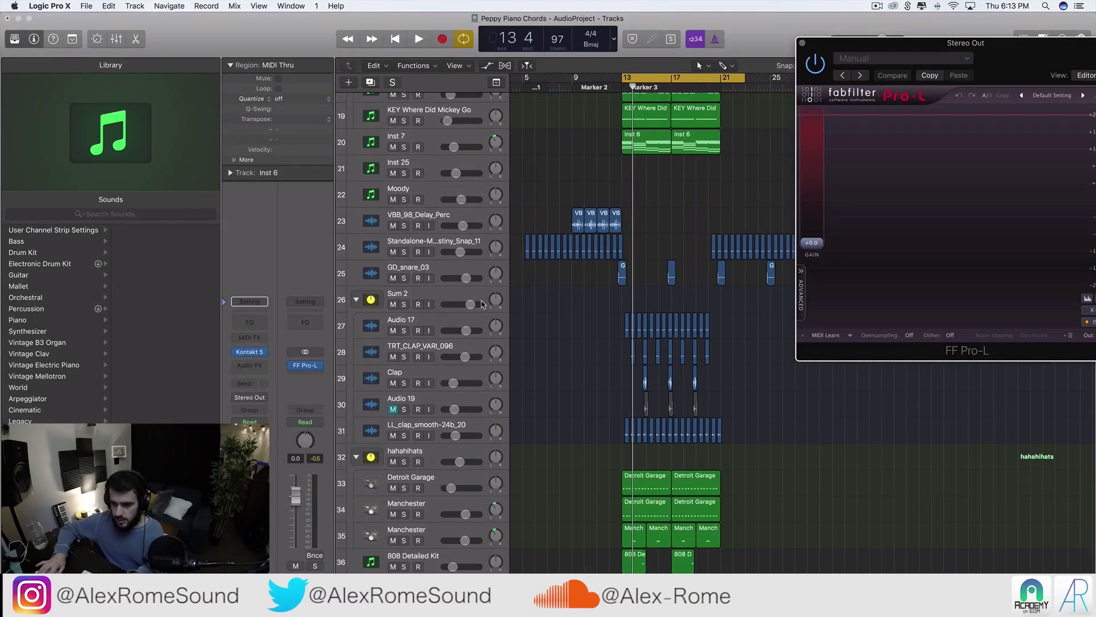
- Lower the Sum 2 track's volume to -7.0 dB during playback and replay the cycled section from bar 13
{"action": "left_click", "coordinate": [437, 294]}
{"action": "key", "text": "space"}
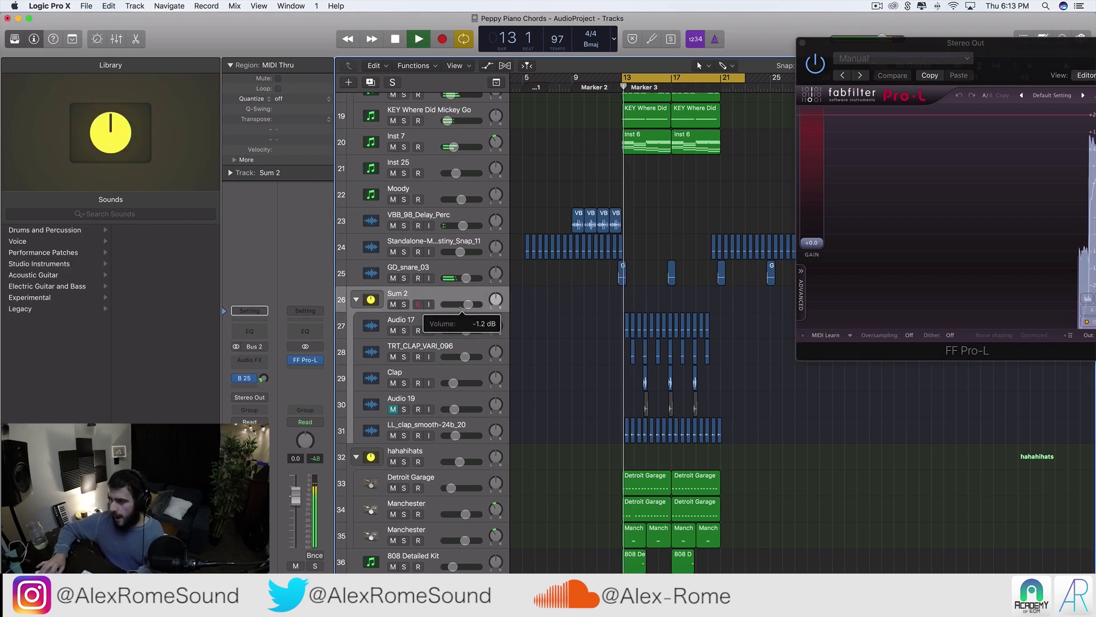
{"action": "left_click_drag", "start_coordinate": [467, 305], "coordinate": [460, 305]}
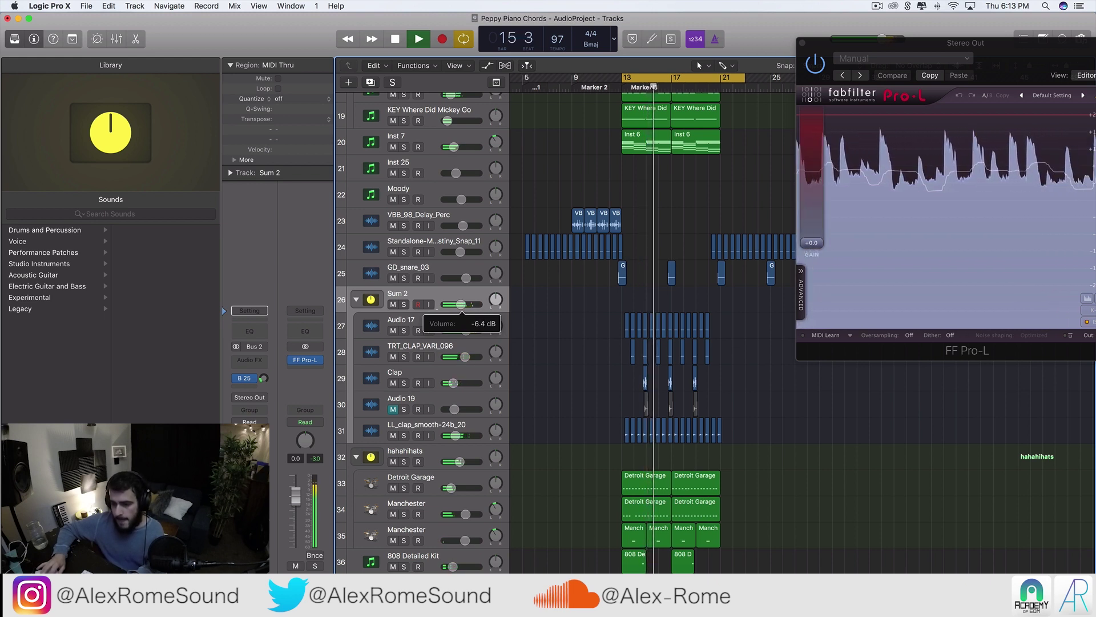
{"action": "left_click_drag", "start_coordinate": [460, 304], "coordinate": [461, 304]}
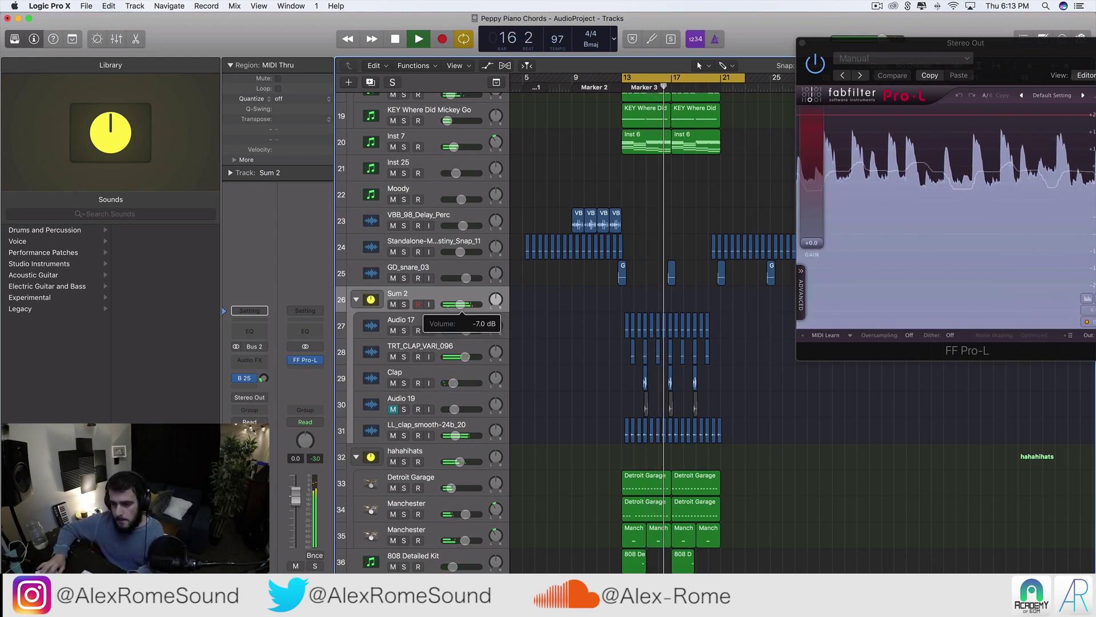
{"action": "key", "text": "space"}
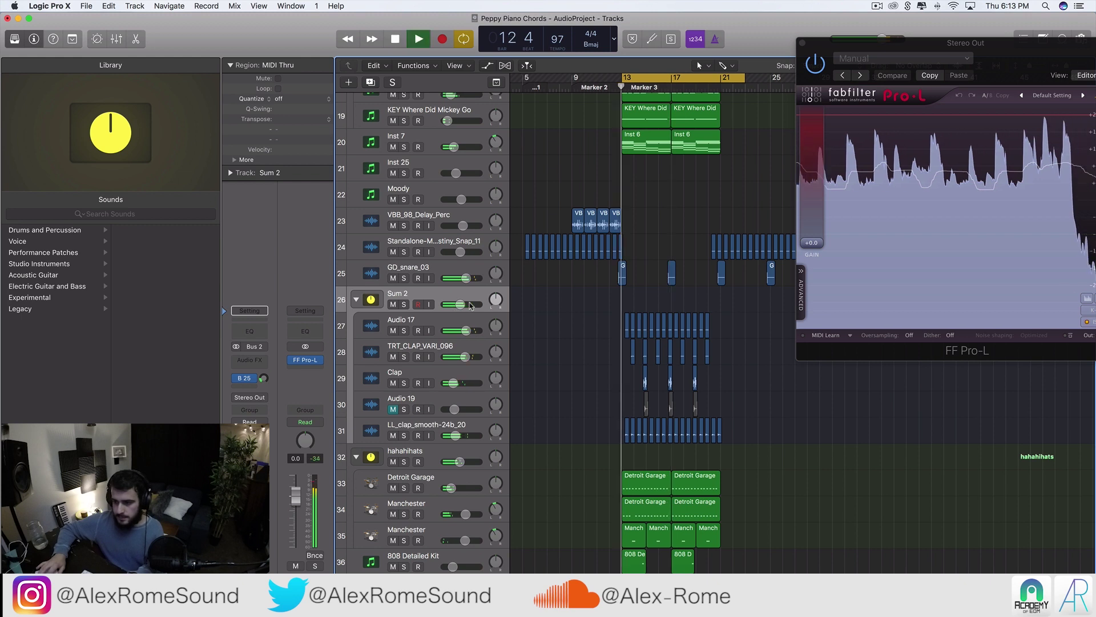
- Remove the GD_snare_03 region at bar 17, lower that track's volume slightly and replay the section
{"action": "left_click", "coordinate": [479, 273]}
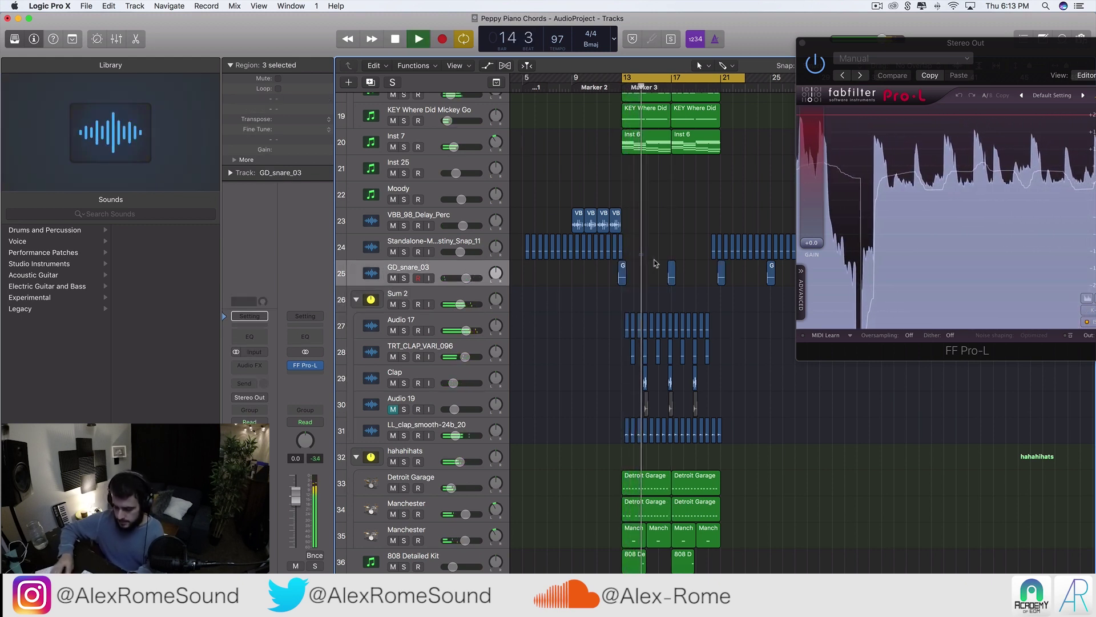
{"action": "left_click", "coordinate": [671, 273]}
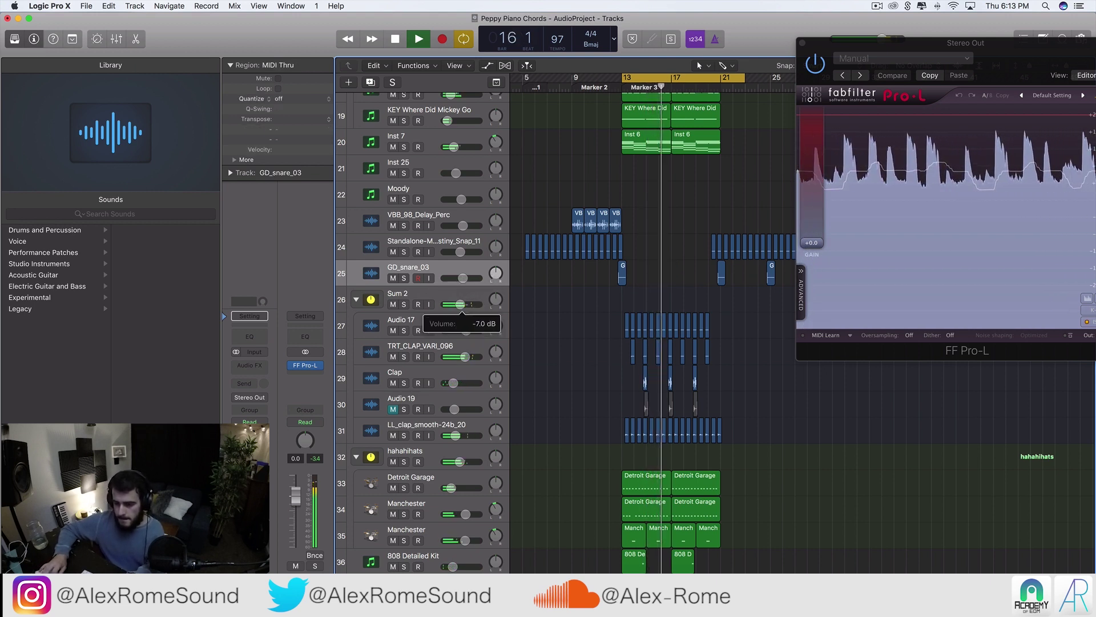
{"action": "key", "text": "space"}
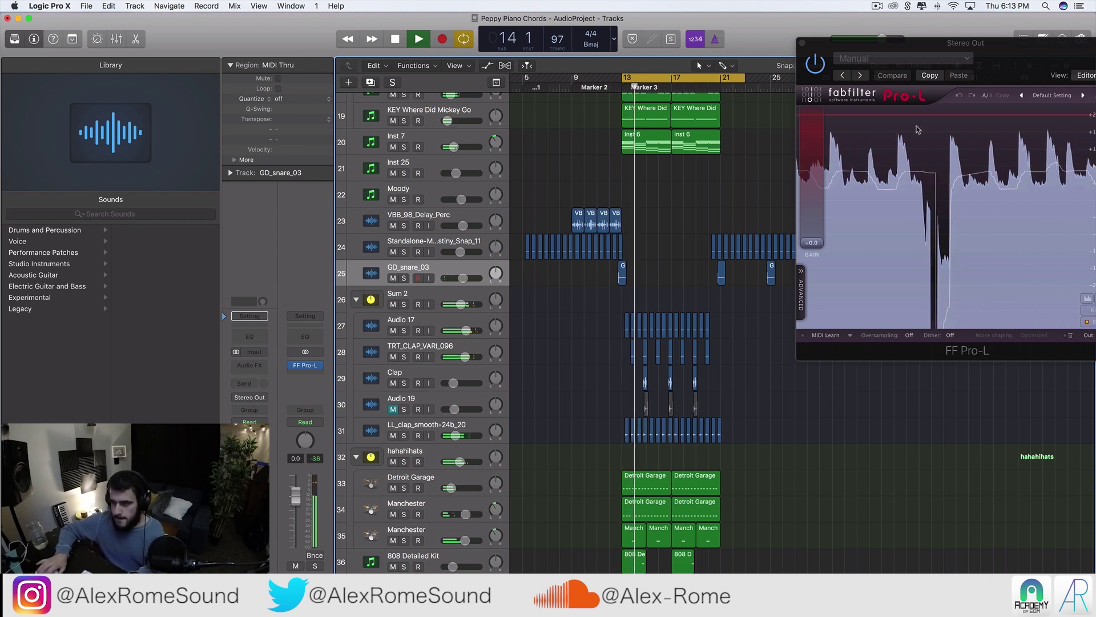
{"action": "key", "text": "space"}
- Select the Sum 7 track and reopen the Stereo Out's Pro-L limiter during playback, with its window clear of the meters and channel controls
{"action": "key", "text": "v"}
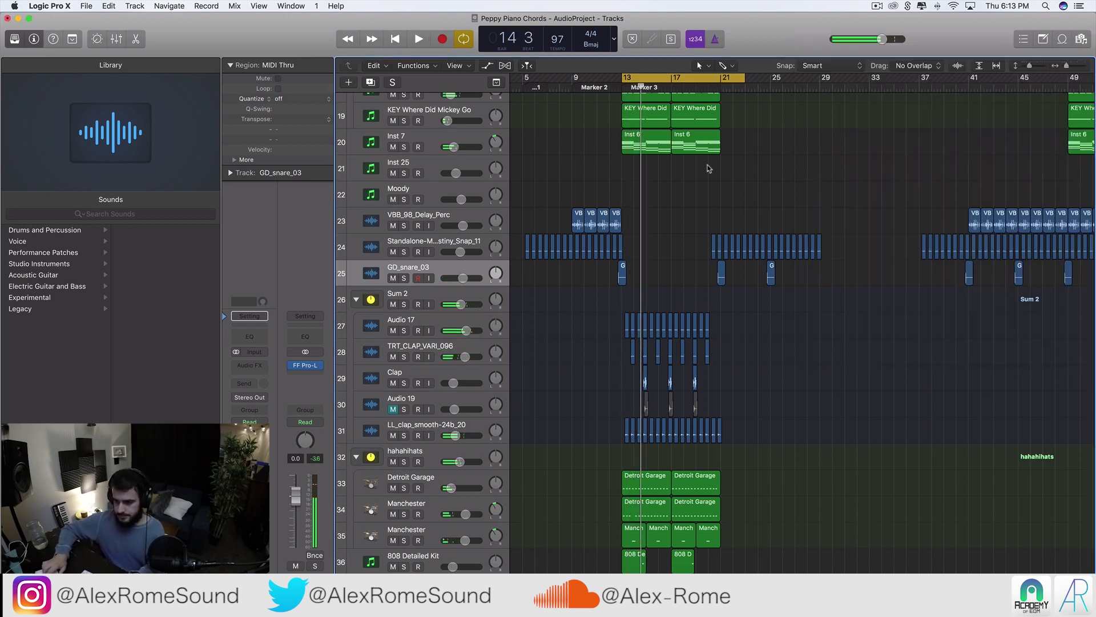
{"action": "scroll", "coordinate": [612, 395], "scroll_direction": "up", "scroll_amount": 8}
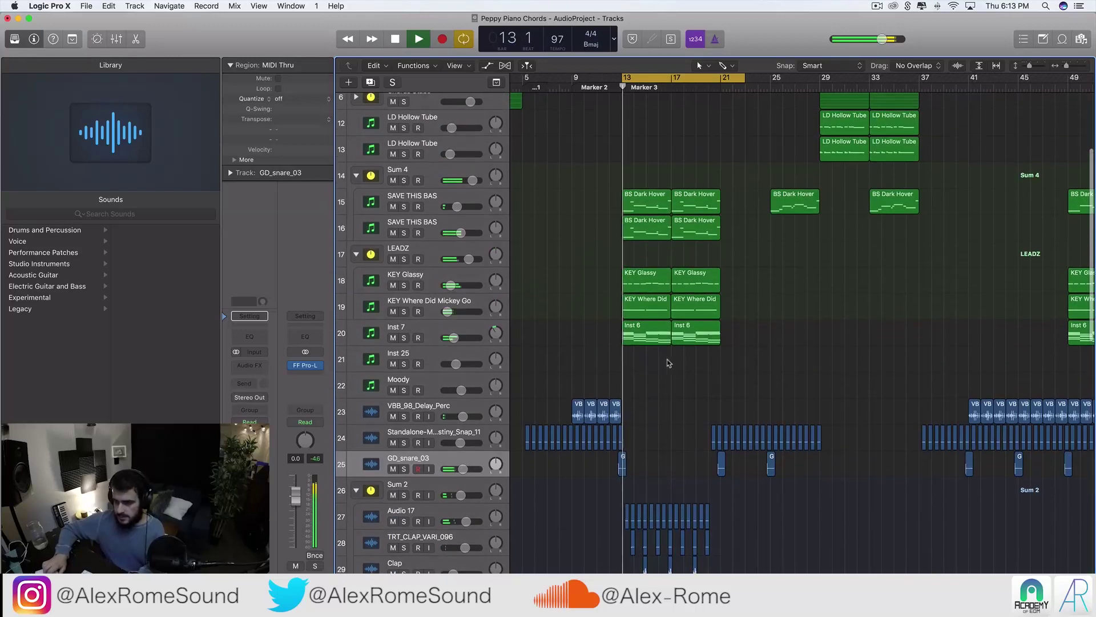
{"action": "scroll", "coordinate": [673, 354], "scroll_direction": "down", "scroll_amount": 10}
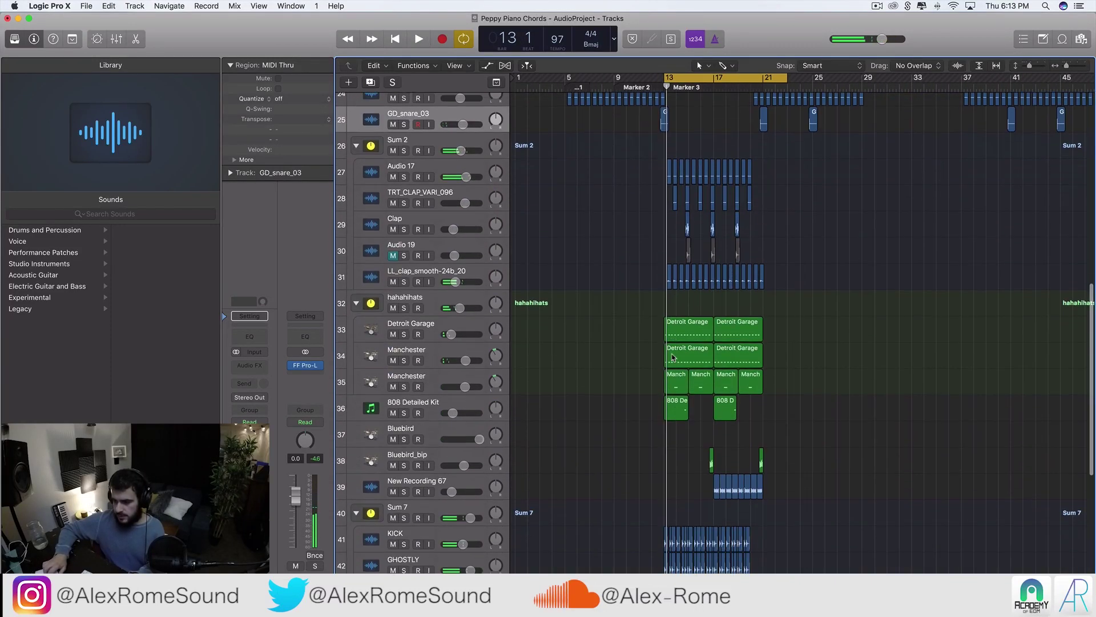
{"action": "scroll", "coordinate": [672, 357], "scroll_direction": "down", "scroll_amount": 5}
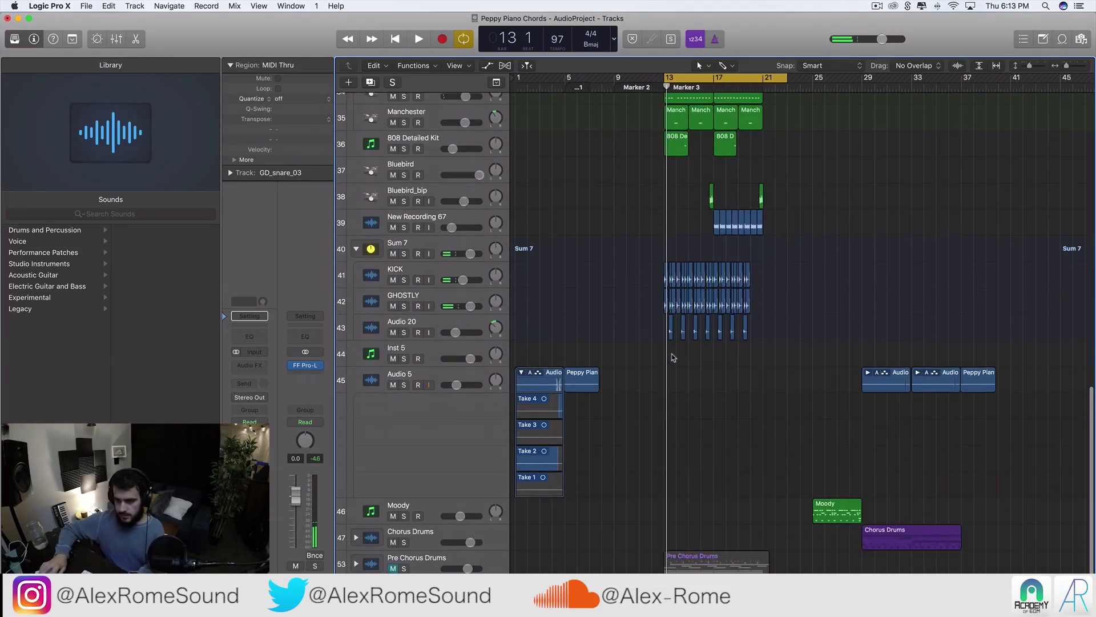
{"action": "left_click", "coordinate": [426, 249]}
{"action": "left_click", "coordinate": [306, 366]}
{"action": "key", "text": "space"}
{"action": "left_click_drag", "start_coordinate": [1006, 61], "coordinate": [913, 56]}
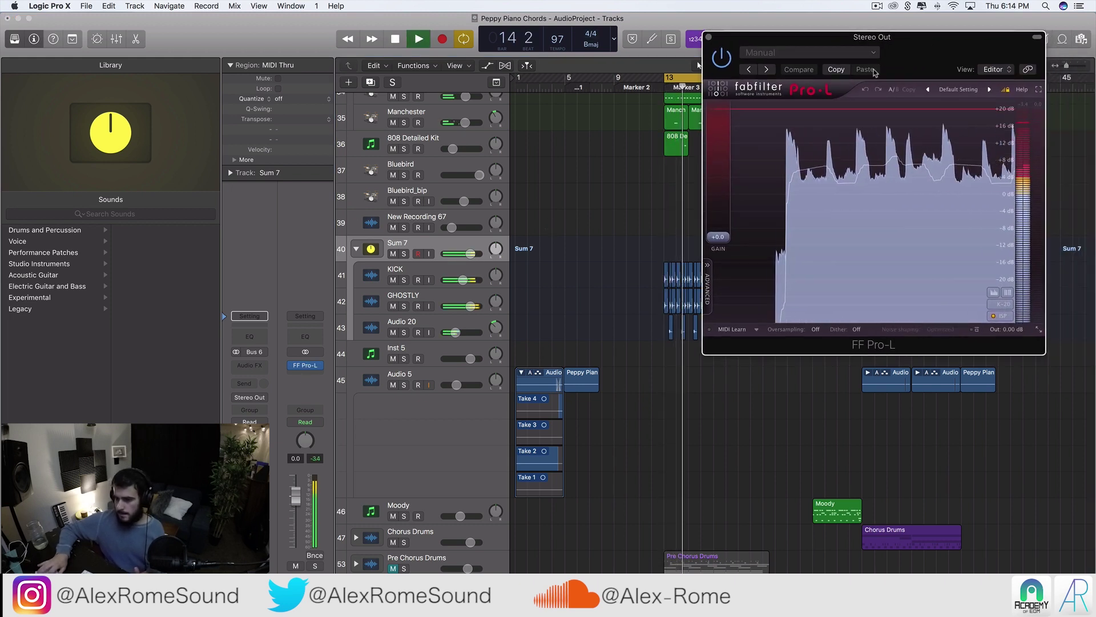
- Lower the Sum 7 track's volume to about -3.2 dB, select the KICK track and close the limiter window
{"action": "left_click", "coordinate": [470, 253]}
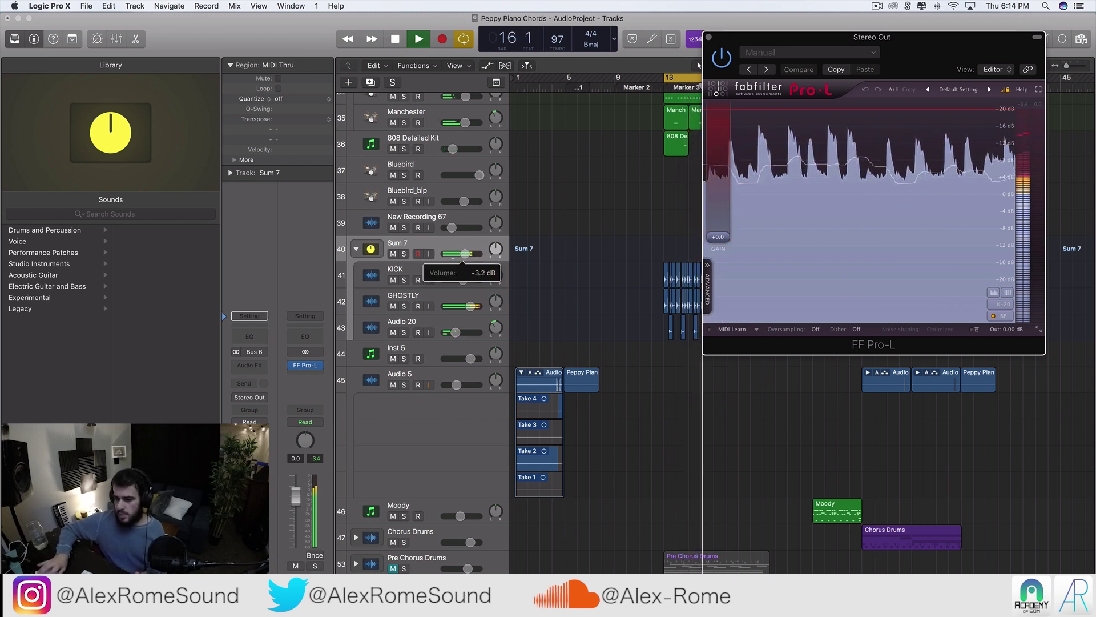
{"action": "left_click", "coordinate": [466, 259]}
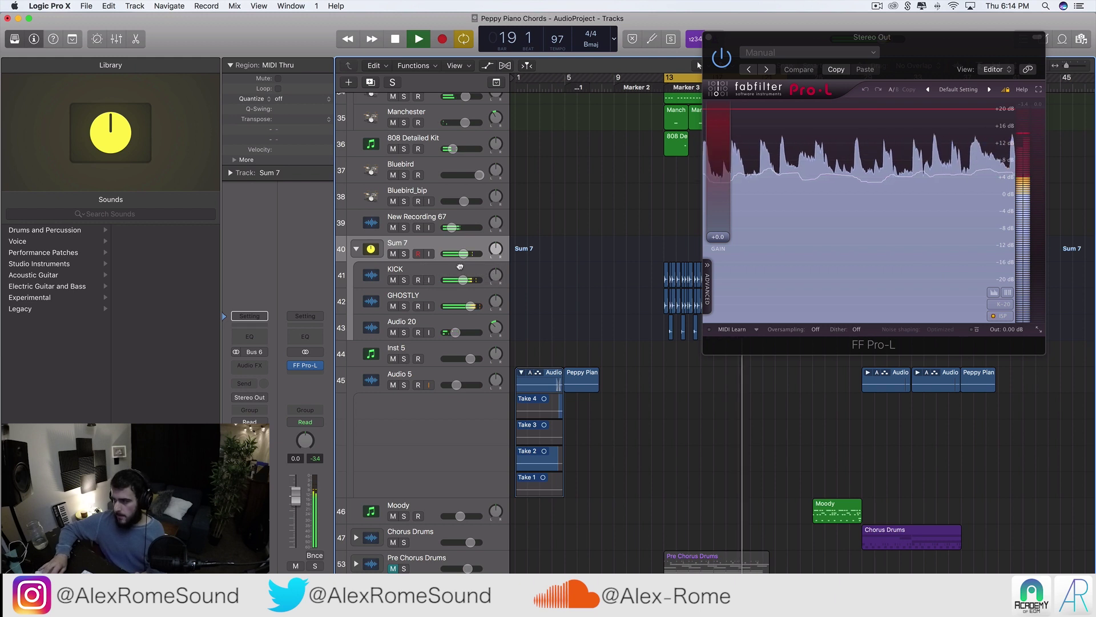
{"action": "left_click", "coordinate": [461, 267]}
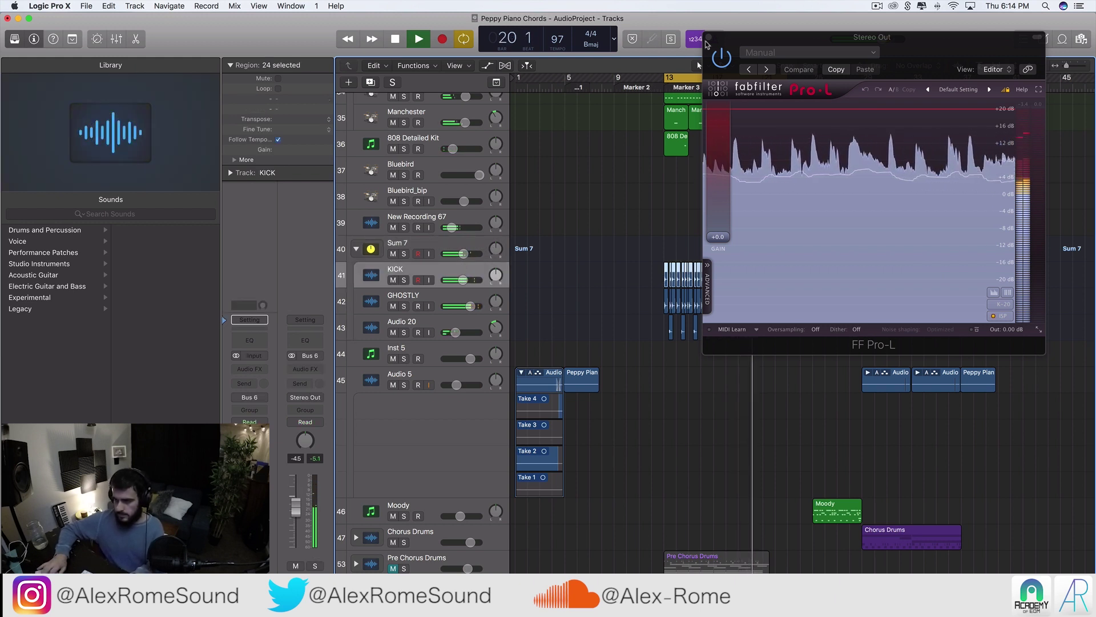
{"action": "left_click", "coordinate": [709, 38]}
- Replay the Marker 3 section and examine the levels of its drum and instrument tracks
{"action": "key", "text": "space"}
{"action": "key", "text": "z"}
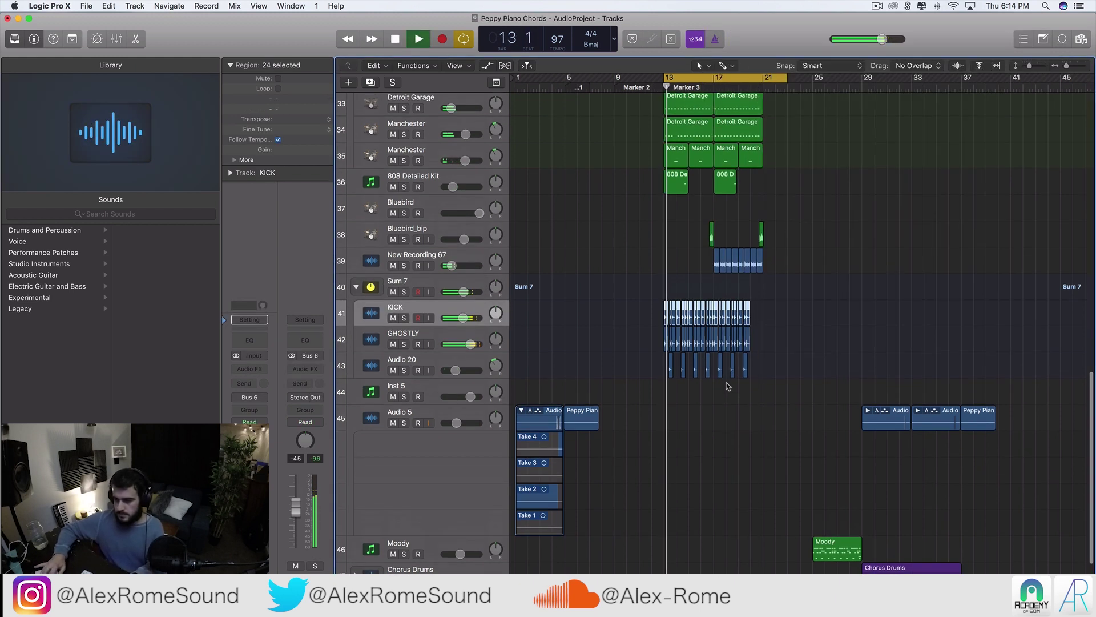
{"action": "scroll", "coordinate": [728, 386], "scroll_direction": "up", "scroll_amount": 10}
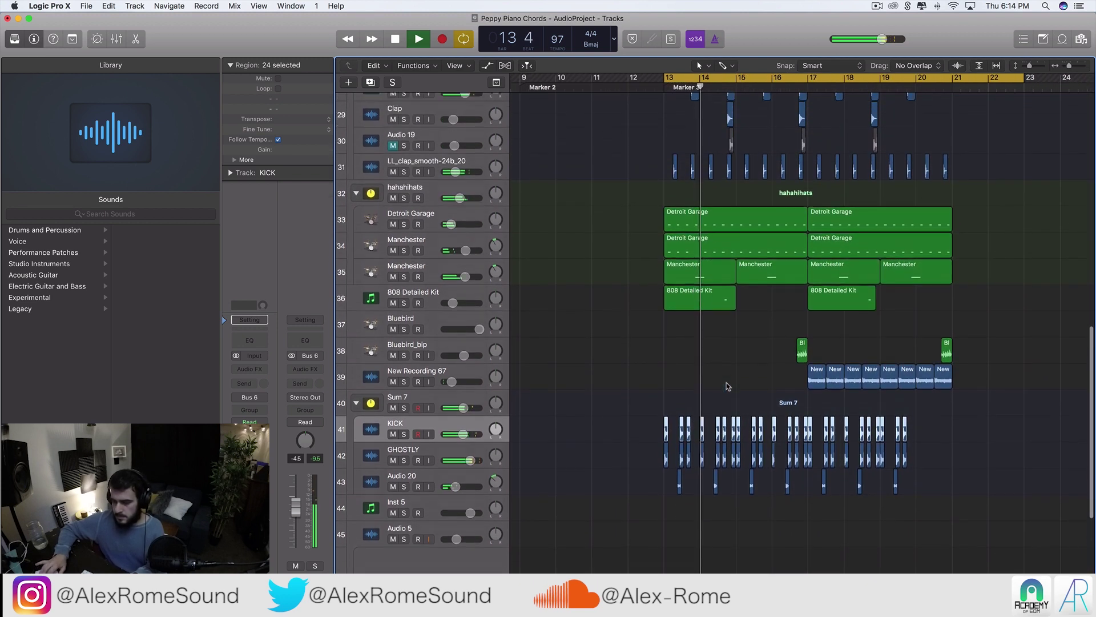
{"action": "scroll", "coordinate": [728, 386], "scroll_direction": "up", "scroll_amount": 5}
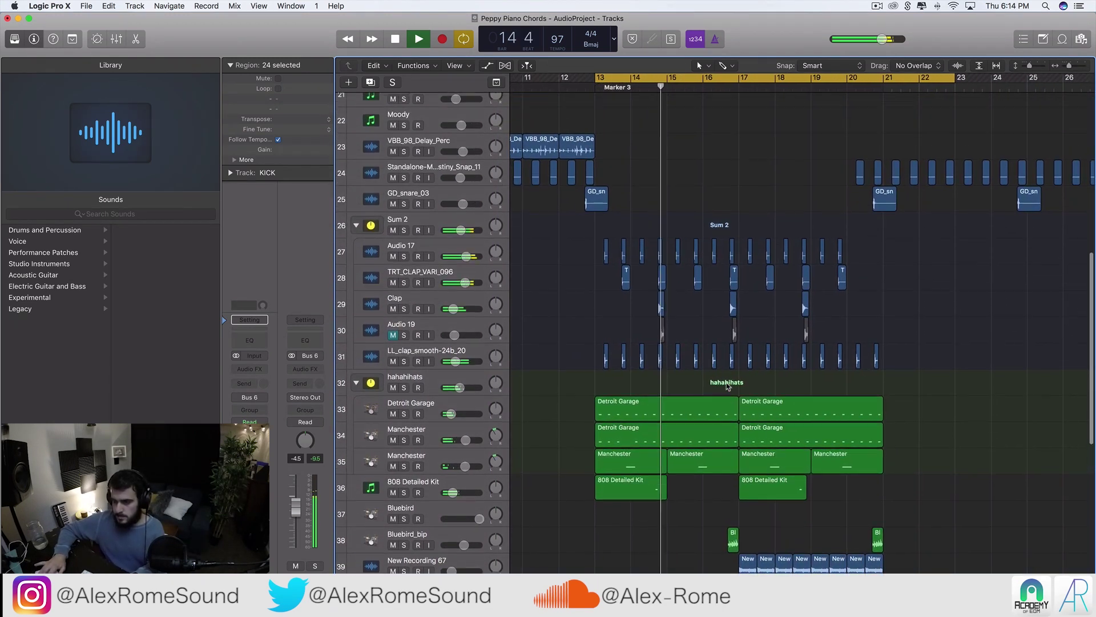
{"action": "scroll", "coordinate": [727, 386], "scroll_direction": "down", "scroll_amount": 4}
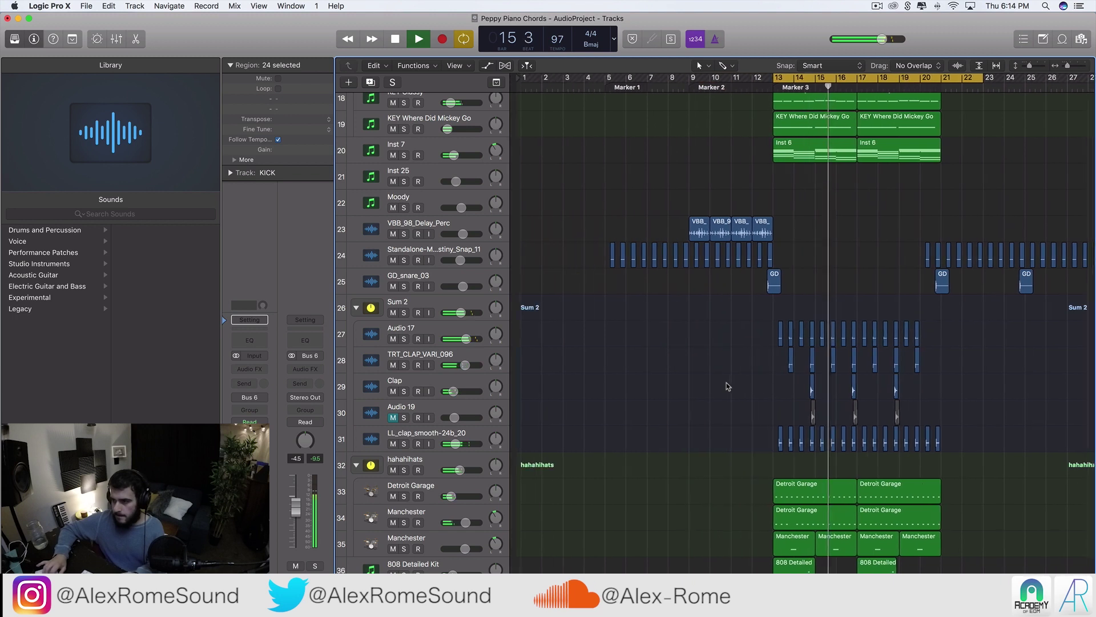
{"action": "scroll", "coordinate": [728, 386], "scroll_direction": "up", "scroll_amount": 13}
{"action": "scroll", "coordinate": [727, 386], "scroll_direction": "down", "scroll_amount": 1}
{"action": "key", "text": "space"}
- Extend the start of the cycle range back to bar 1 and play the song from the beginning
{"action": "left_click_drag", "start_coordinate": [771, 76], "coordinate": [516, 76]}
{"action": "scroll", "coordinate": [588, 252], "scroll_direction": "down", "scroll_amount": 20}
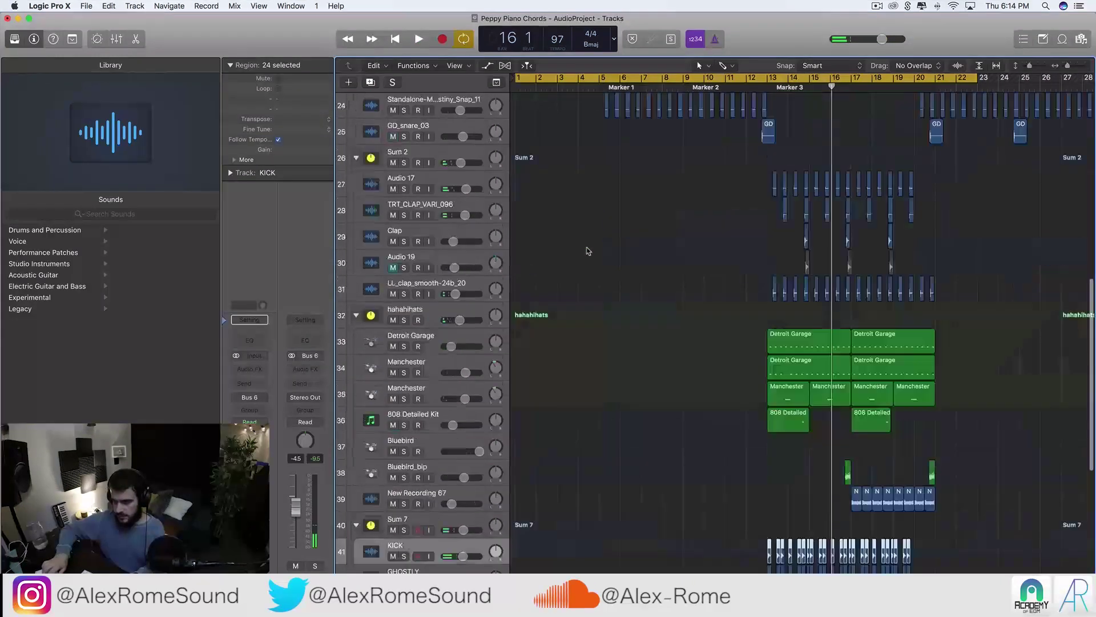
{"action": "scroll", "coordinate": [588, 251], "scroll_direction": "down", "scroll_amount": 8}
{"action": "scroll", "coordinate": [589, 252], "scroll_direction": "right", "scroll_amount": 5}
{"action": "scroll", "coordinate": [589, 251], "scroll_direction": "up", "scroll_amount": 1}
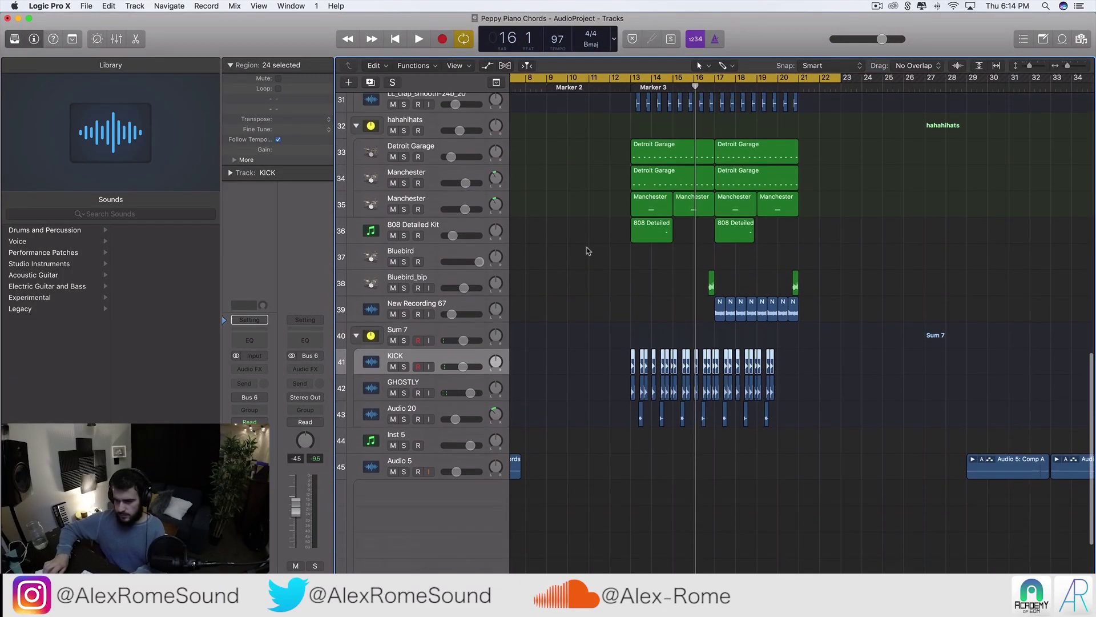
{"action": "scroll", "coordinate": [588, 251], "scroll_direction": "up", "scroll_amount": 4}
{"action": "key", "text": "space"}
{"action": "scroll", "coordinate": [586, 256], "scroll_direction": "left", "scroll_amount": 3}
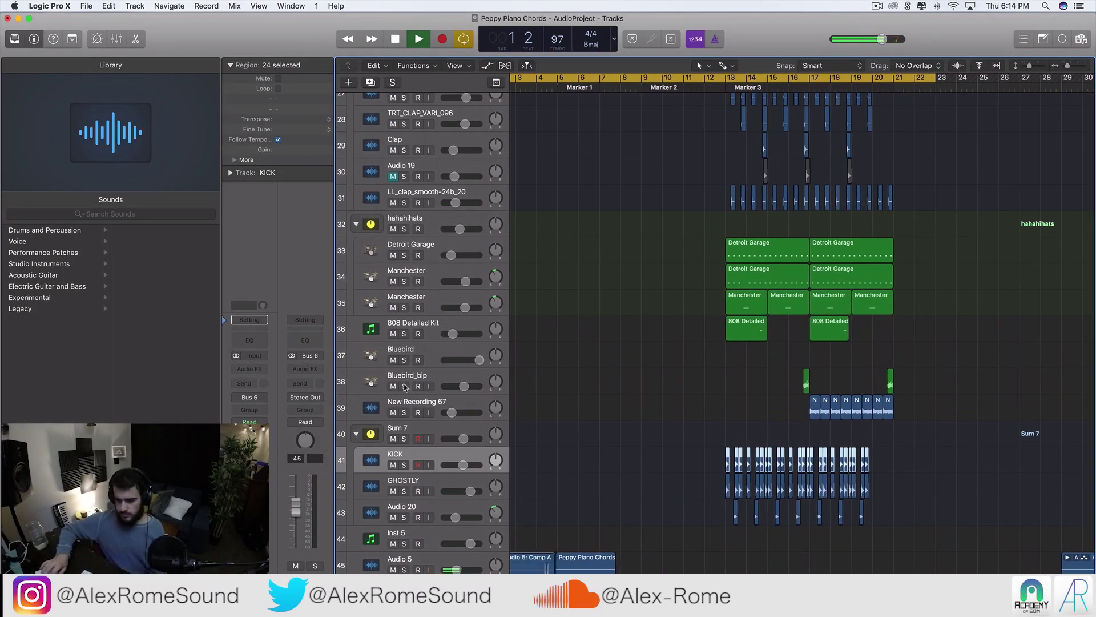
- Select the Sum 7 track, open the Stereo Out's Pro-L limiter to examine the intro's peaks, and stop playback
{"action": "left_click", "coordinate": [439, 426]}
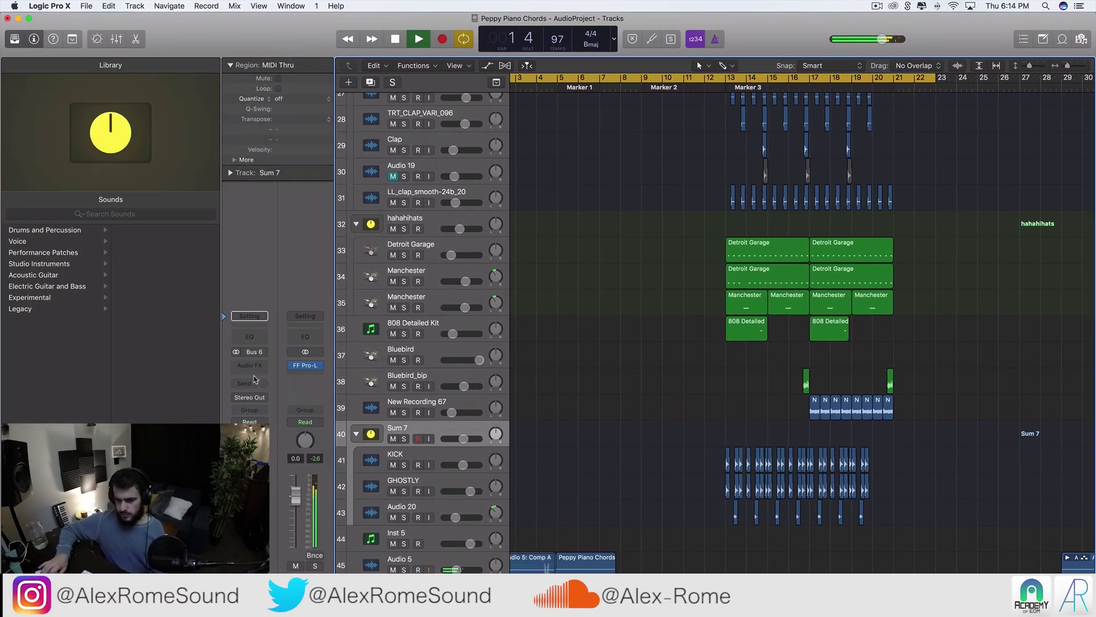
{"action": "left_click", "coordinate": [308, 366]}
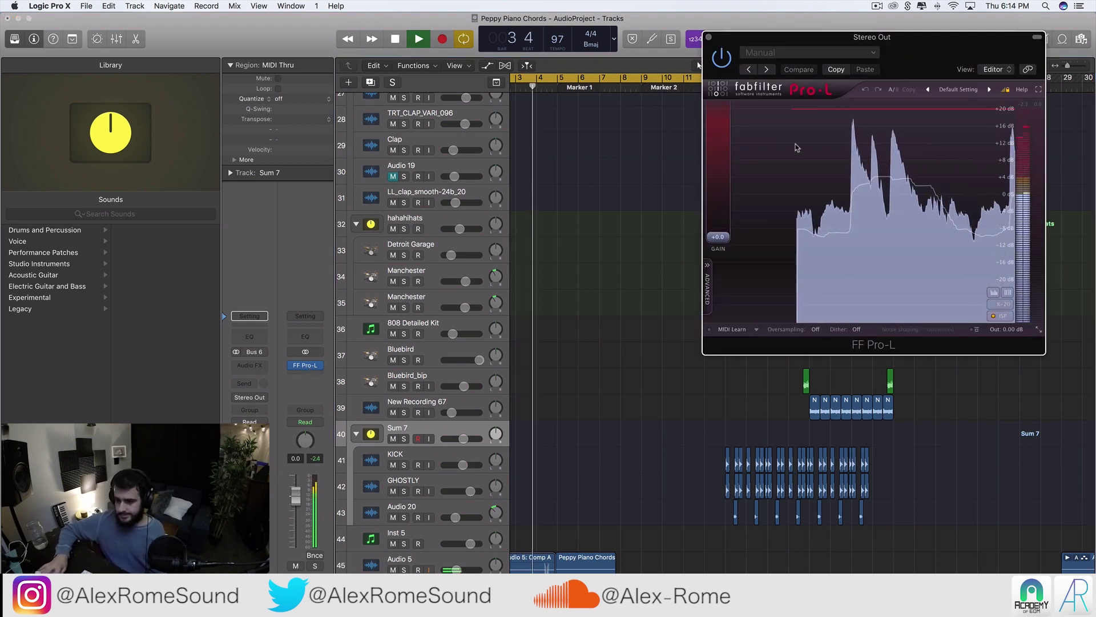
{"action": "scroll", "coordinate": [671, 404], "scroll_direction": "down", "scroll_amount": 5}
{"action": "scroll", "coordinate": [671, 404], "scroll_direction": "up", "scroll_amount": 6}
{"action": "scroll", "coordinate": [671, 404], "scroll_direction": "left", "scroll_amount": 2}
{"action": "key", "text": "space"}
{"action": "scroll", "coordinate": [672, 404], "scroll_direction": "up", "scroll_amount": 15}
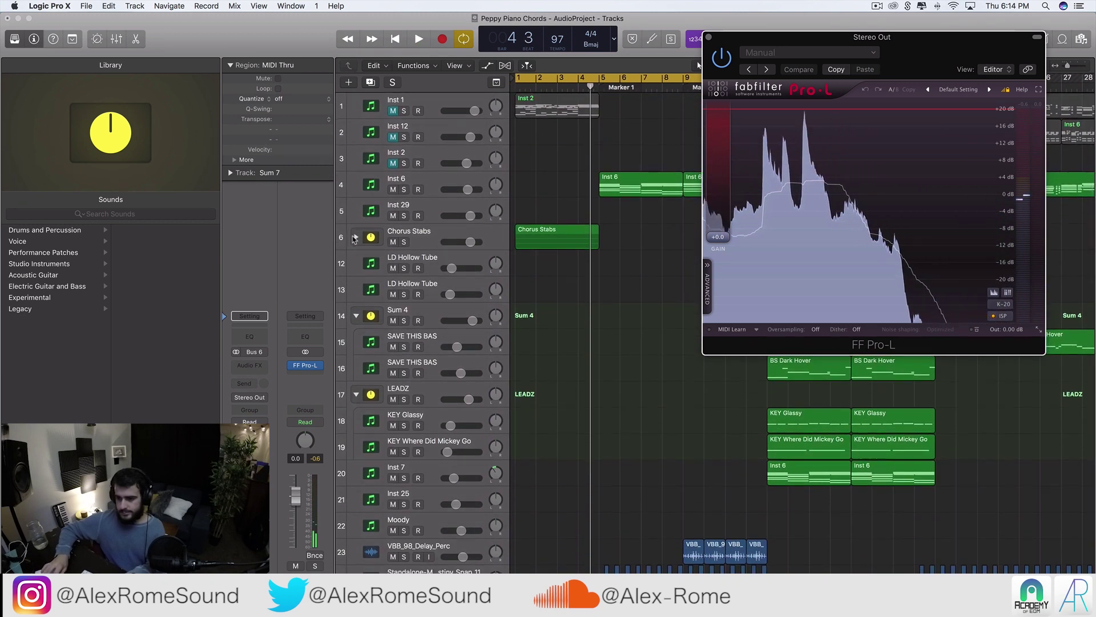
- Expand the Chorus Stabs stack, lower its volume while replaying the intro, and select the Inst 6 track
{"action": "left_click_drag", "start_coordinate": [463, 242], "coordinate": [461, 242]}
{"action": "key", "text": "space"}
{"action": "left_click", "coordinate": [455, 235]}
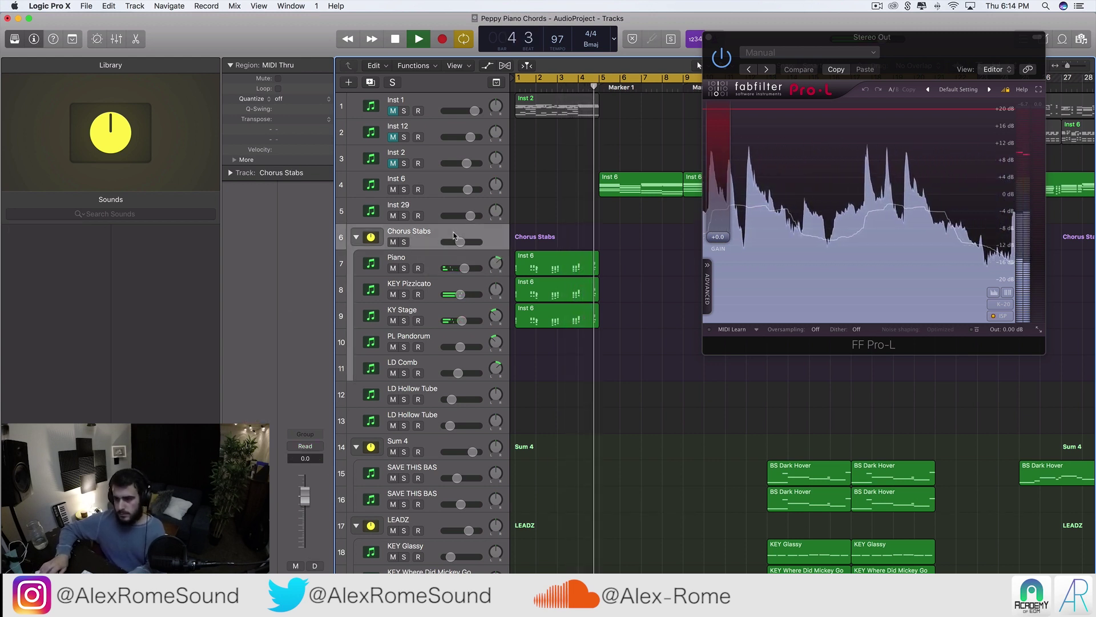
{"action": "left_click", "coordinate": [455, 186]}
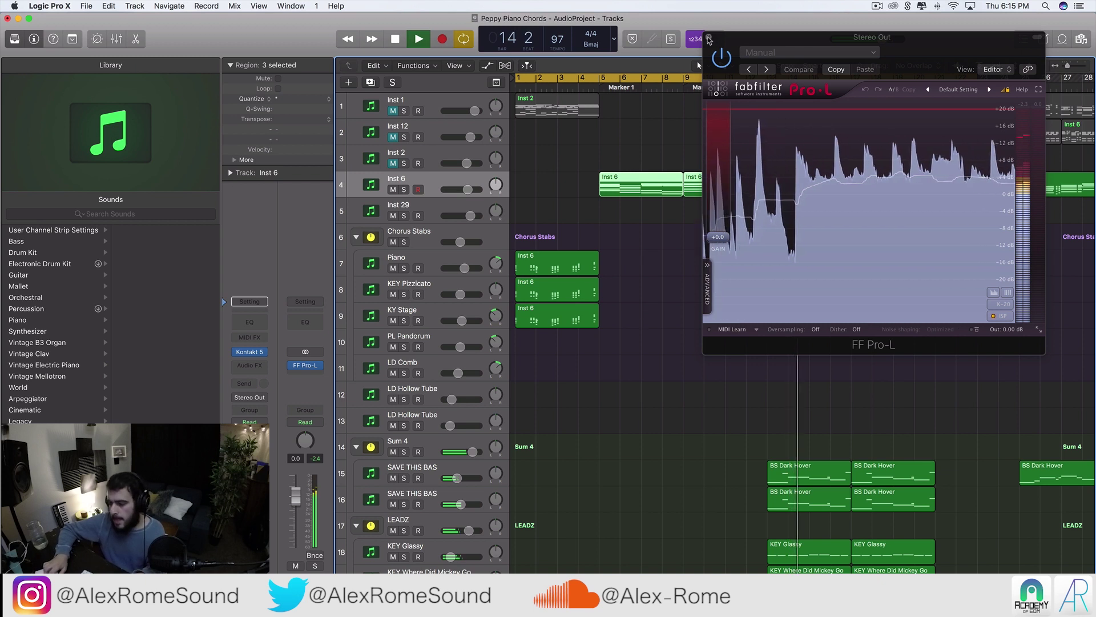
- Hide the limiter window and lower the GD_snare_03 track's volume slightly during playback
{"action": "key", "text": "v"}
{"action": "scroll", "coordinate": [785, 217], "scroll_direction": "down", "scroll_amount": 10}
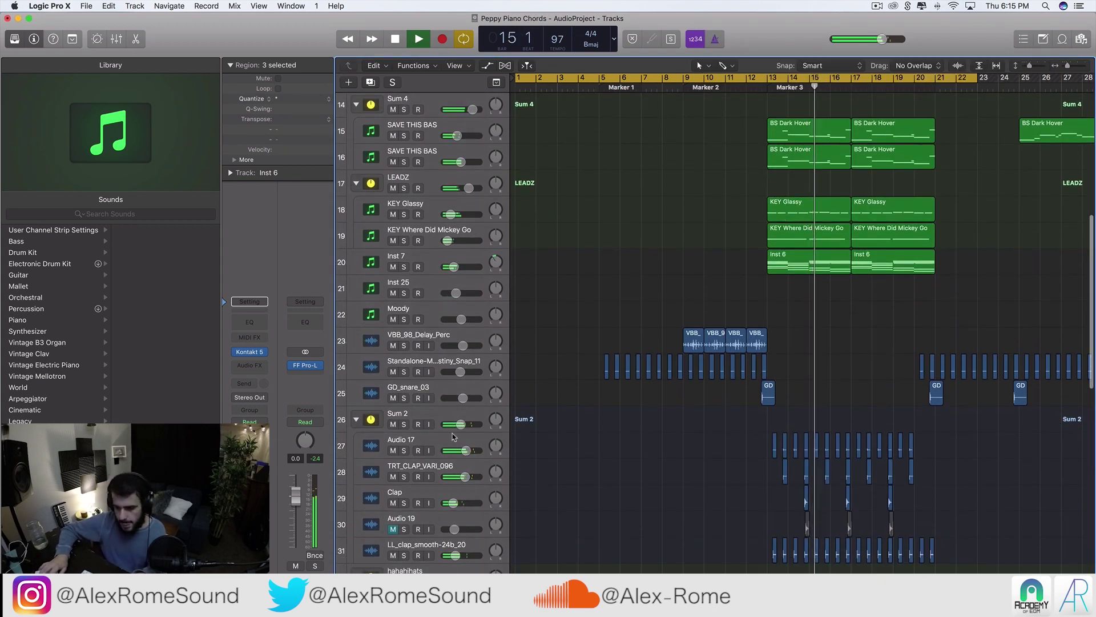
{"action": "left_click", "coordinate": [457, 403]}
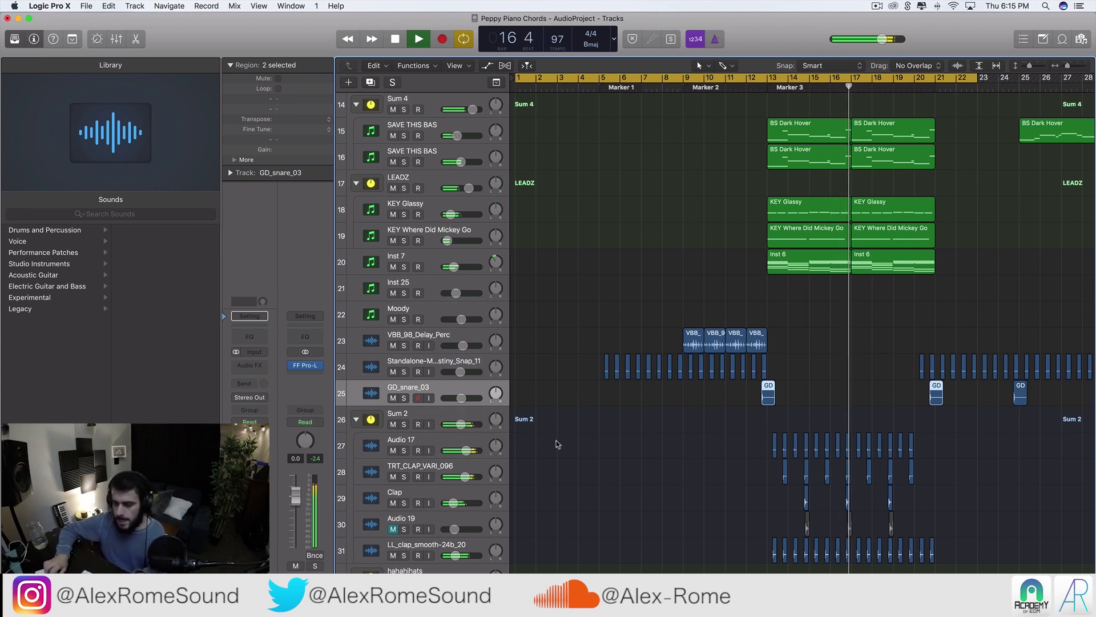
- Lower the Bluebird_bip track's volume slightly while the Marker 3 section plays
{"action": "scroll", "coordinate": [560, 454], "scroll_direction": "down", "scroll_amount": 5}
{"action": "scroll", "coordinate": [563, 464], "scroll_direction": "down", "scroll_amount": 1}
{"action": "left_click_drag", "start_coordinate": [463, 530], "coordinate": [460, 530]}
{"action": "left_click", "coordinate": [570, 509]}
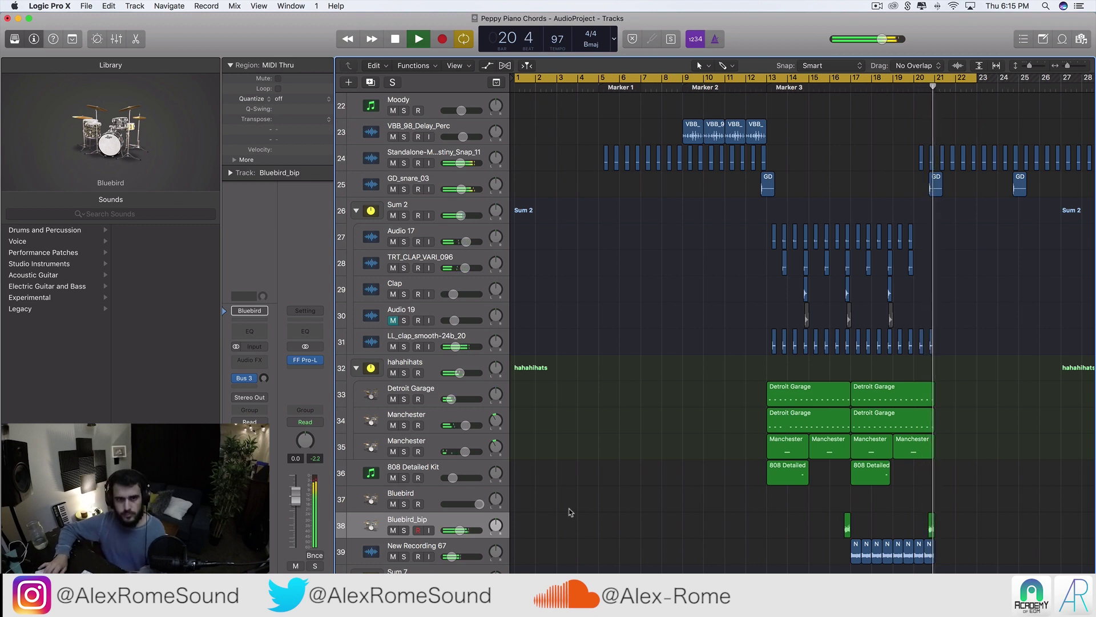